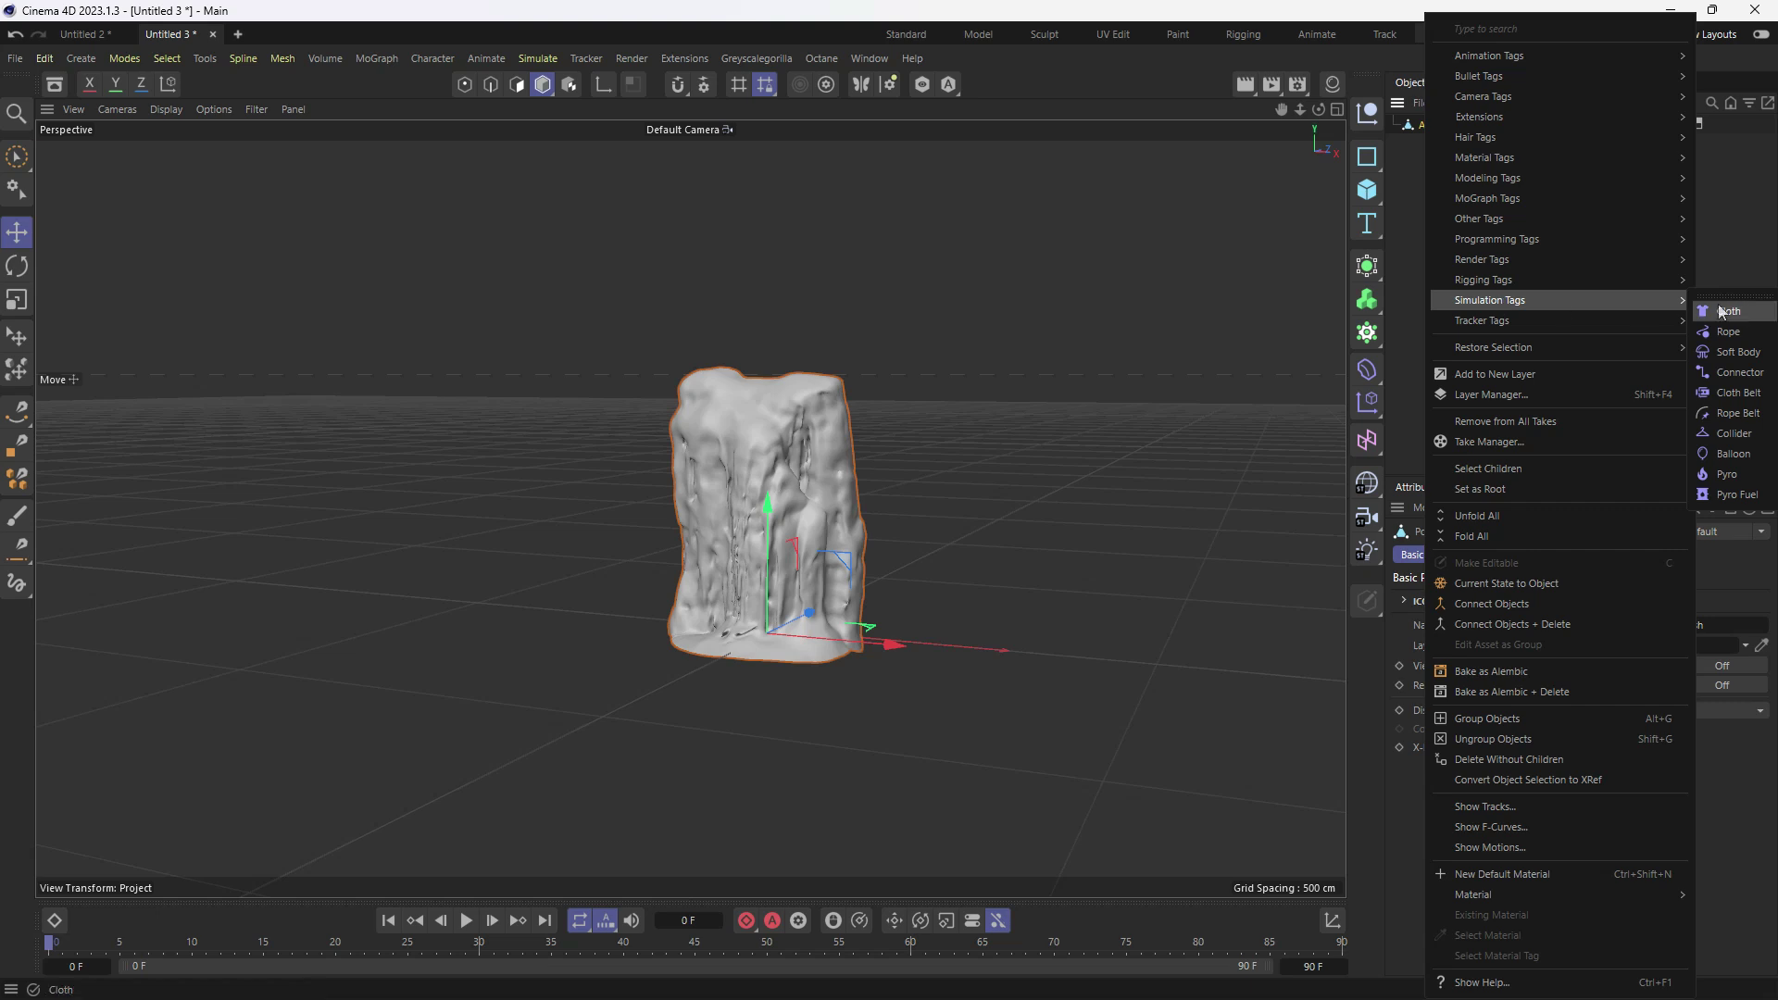
- Add a Cloth simulation tag to the rock mesh, play the simulation briefly and return to the first frame
left_click(1725, 313)
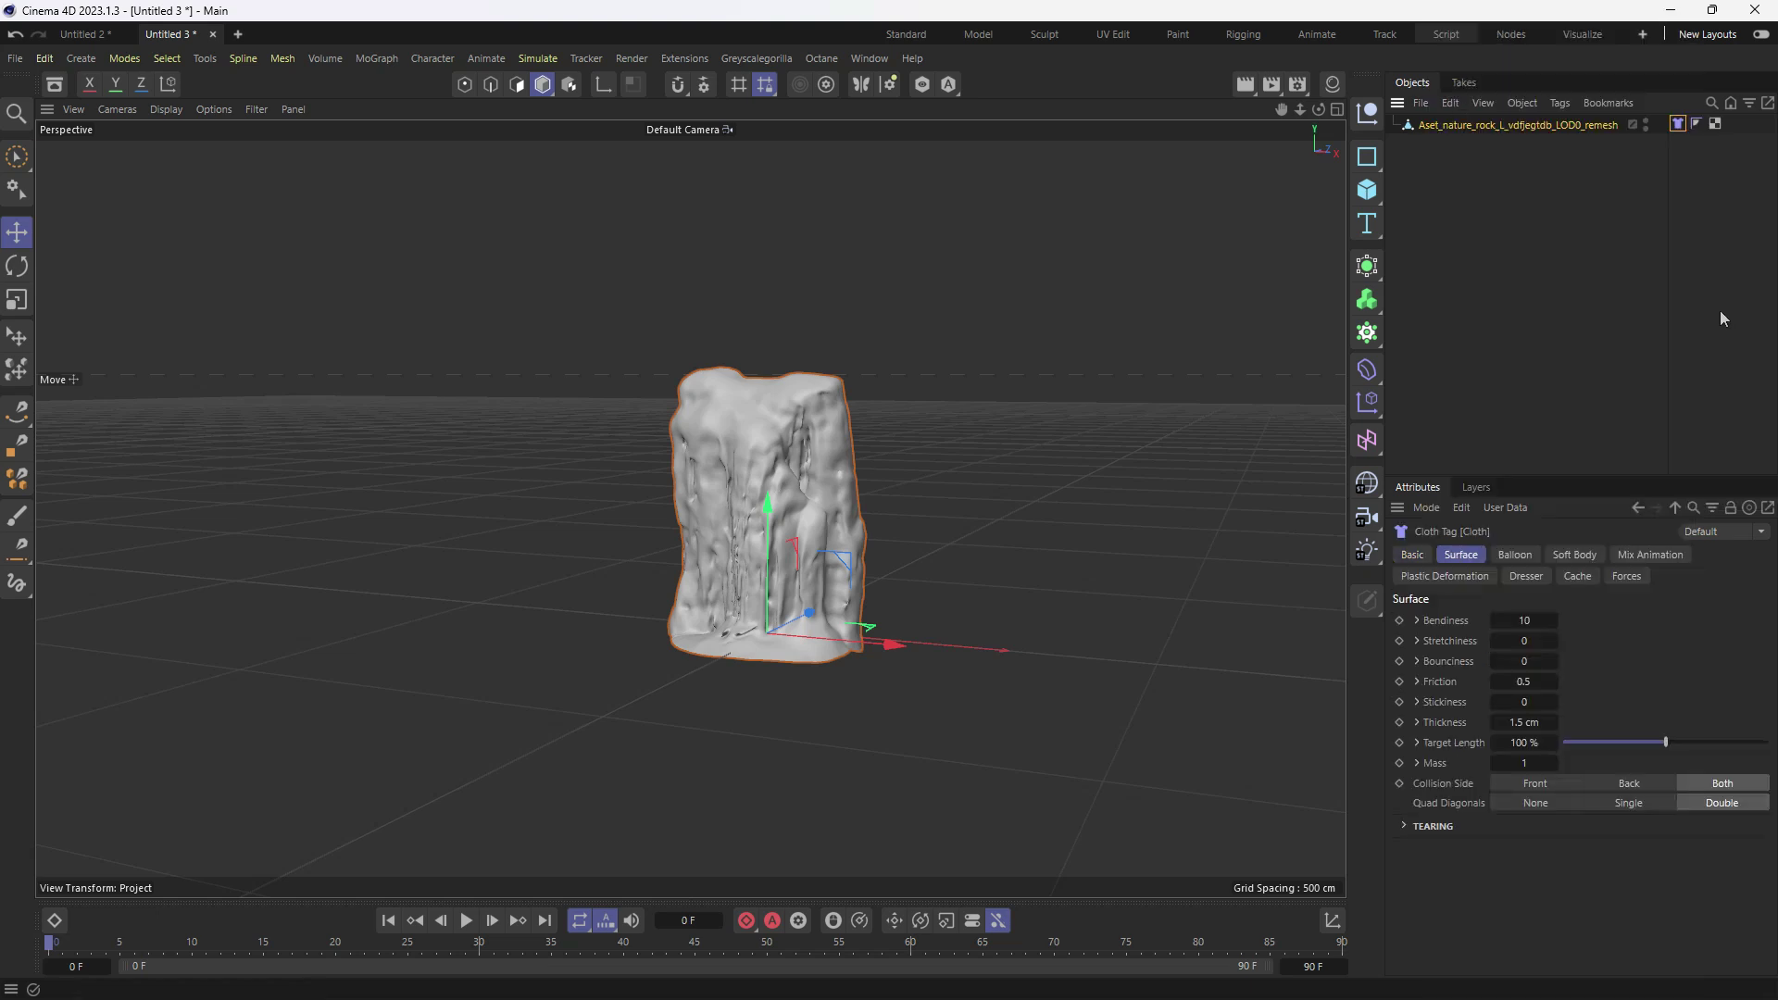
left_click(466, 922)
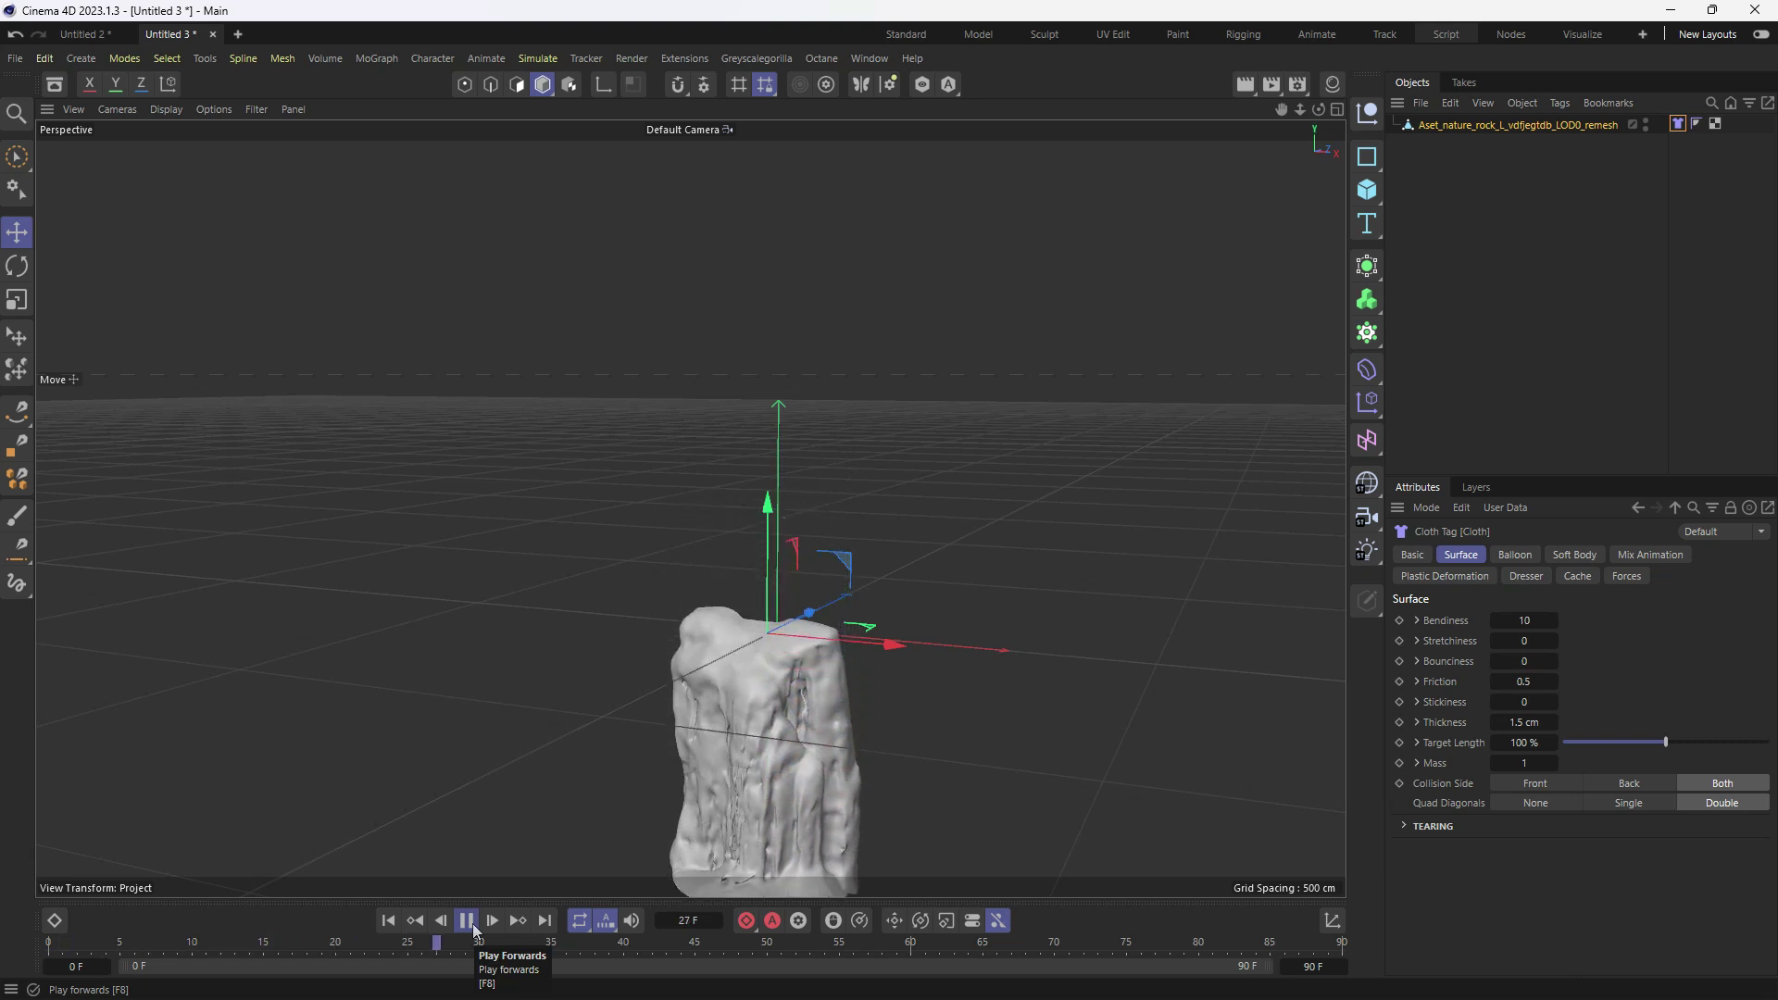
left_click(466, 922)
left_click(388, 921)
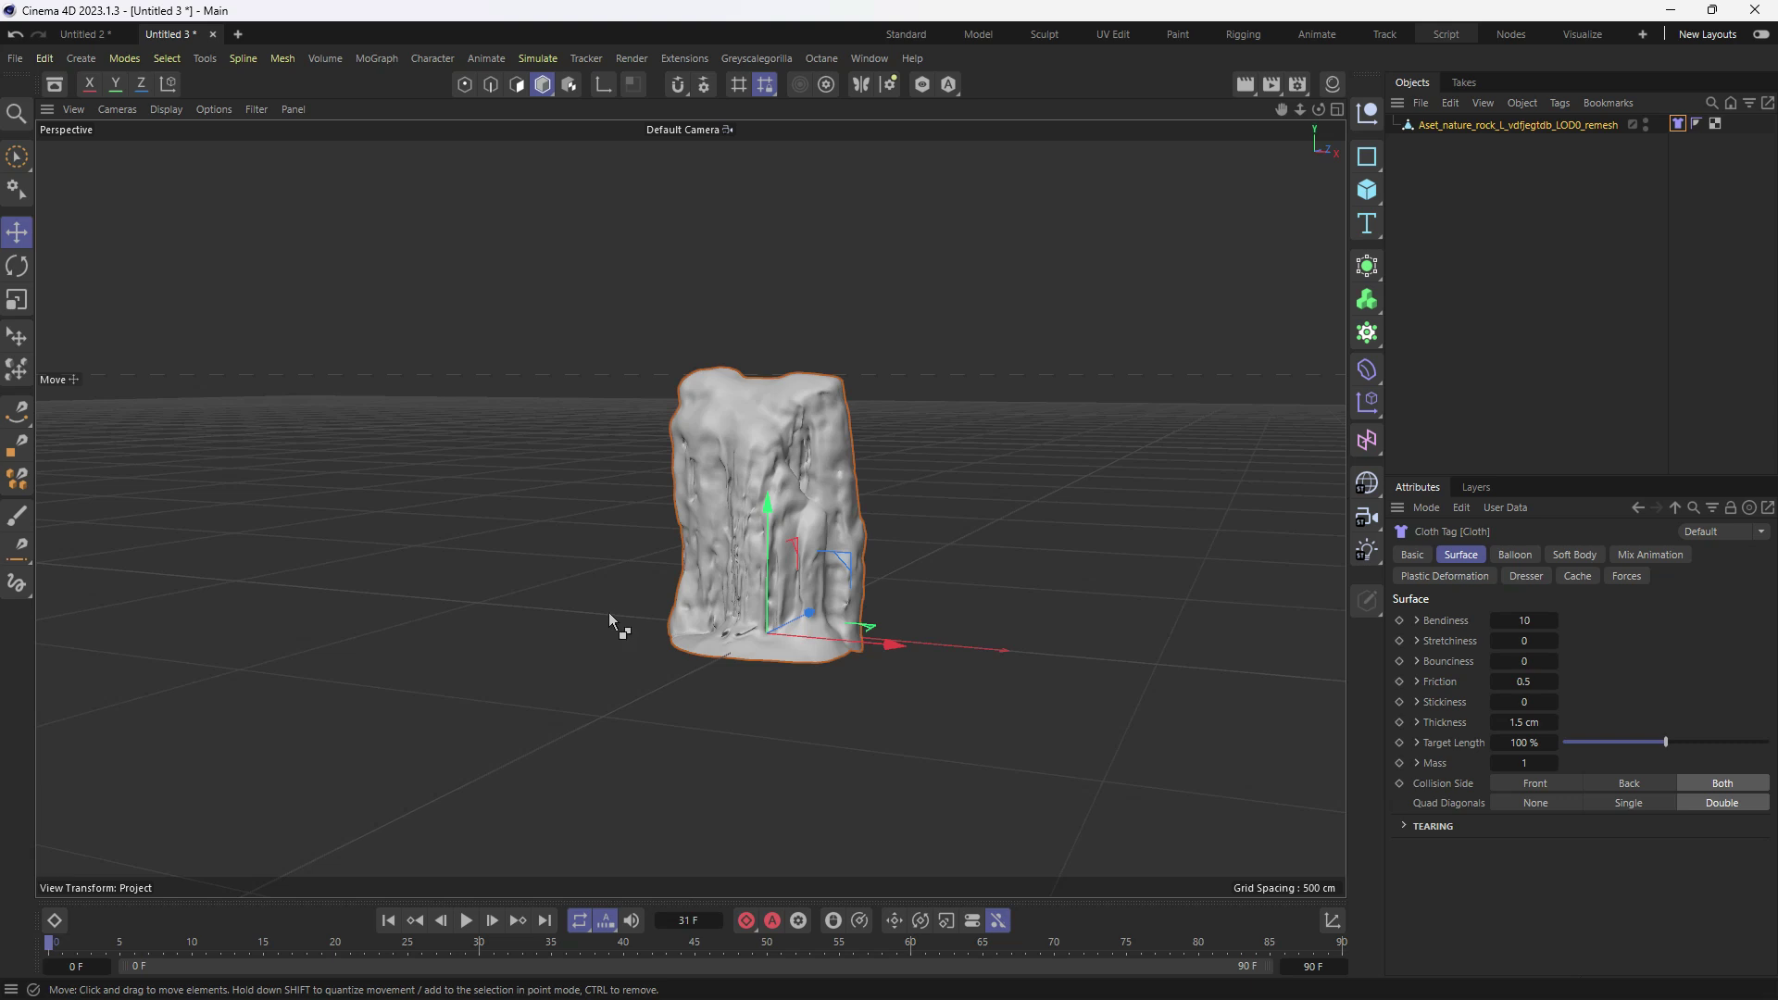
- Set the project's simulation gravity to 0 cm and test-play the cloth simulation from the first frame
key("ctrl+d")
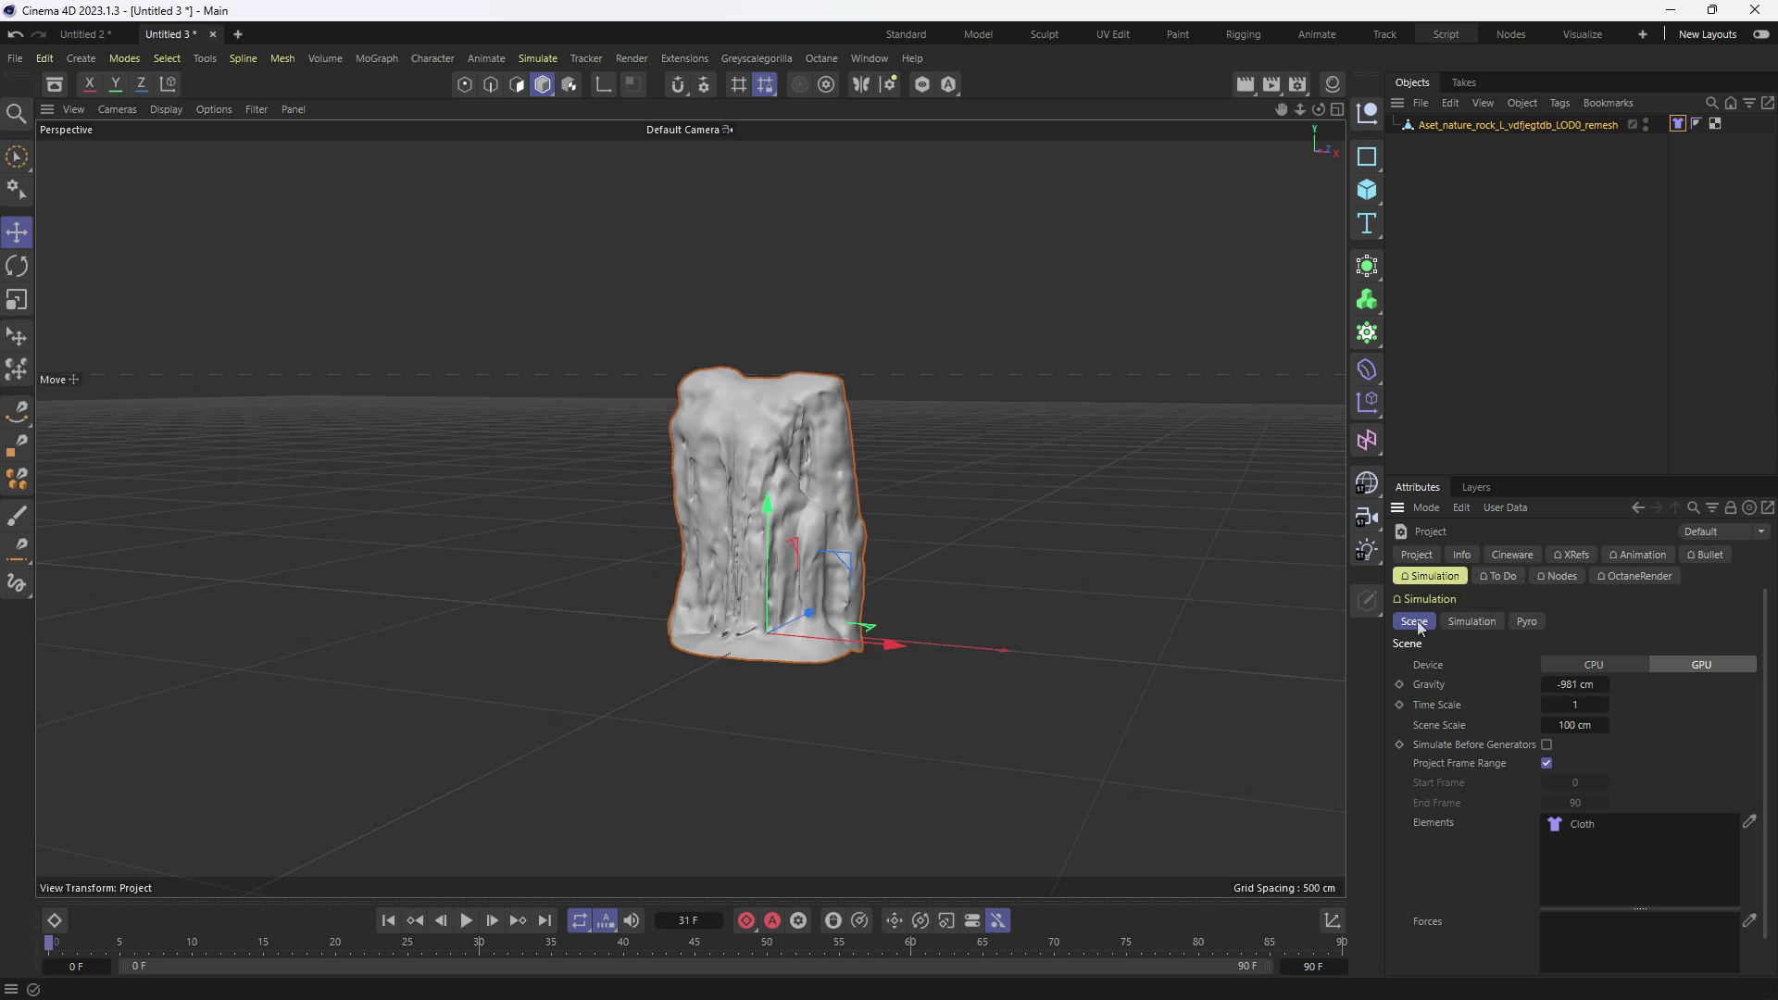
left_click(1587, 685)
type("0")
left_click(388, 921)
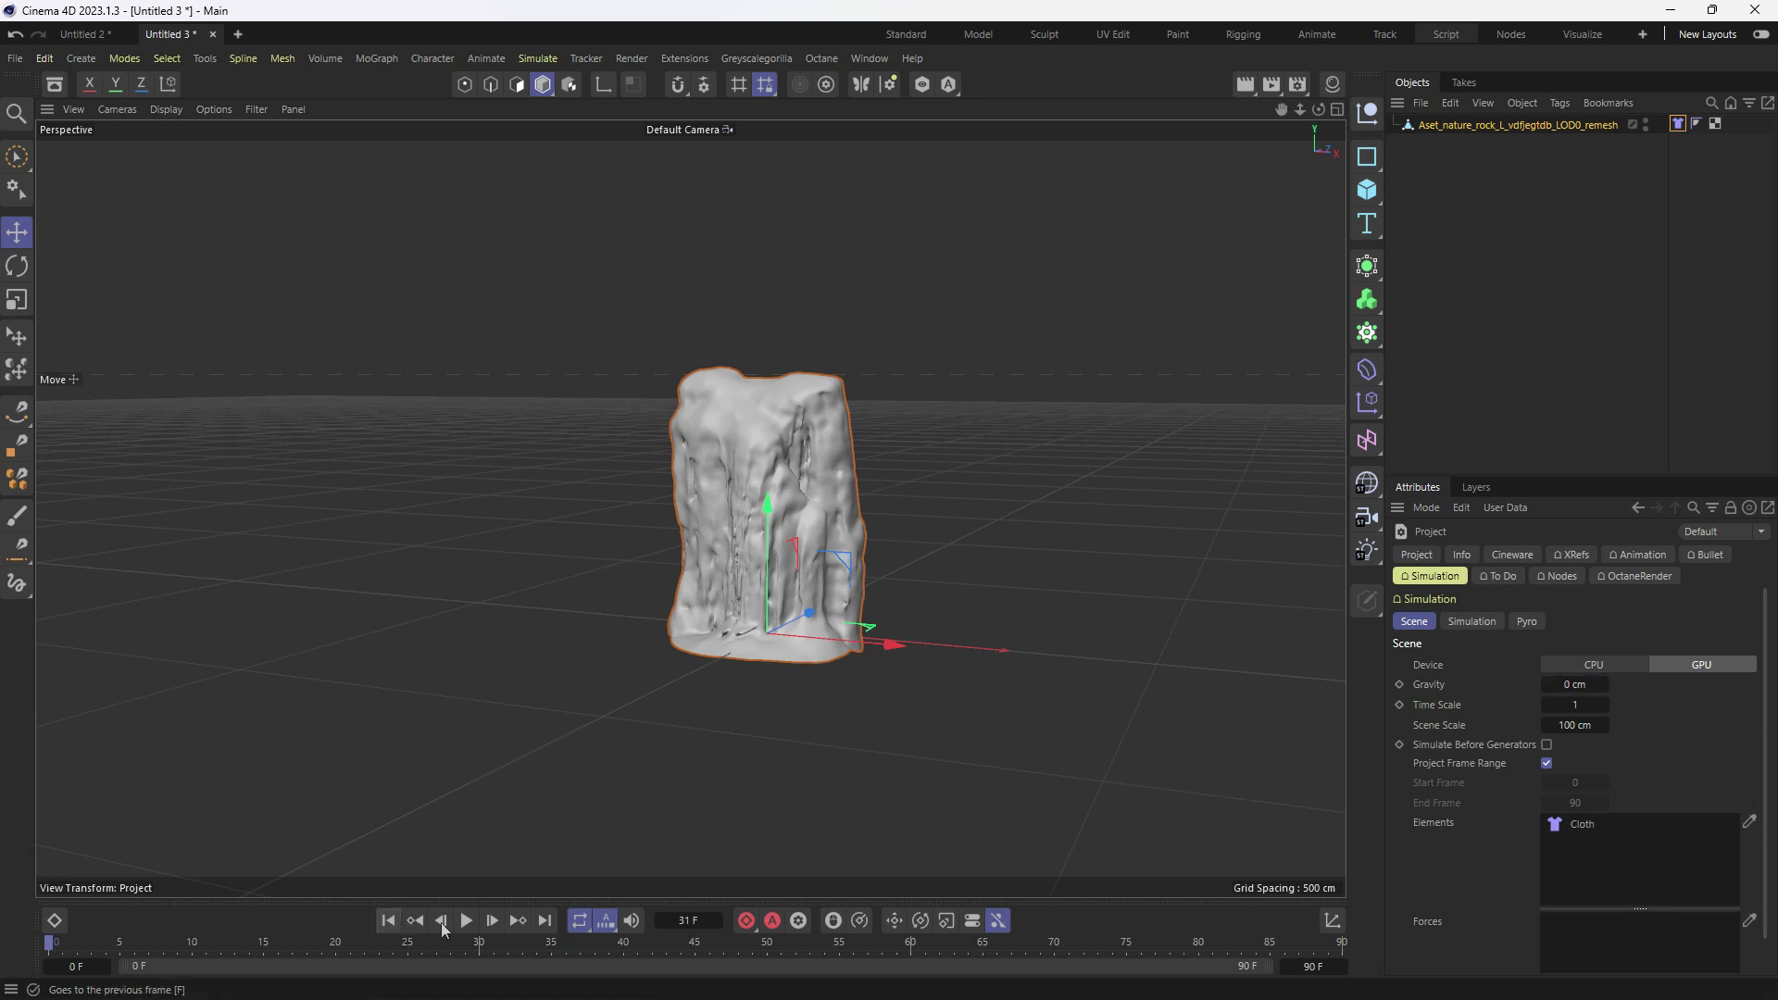
left_click(466, 924)
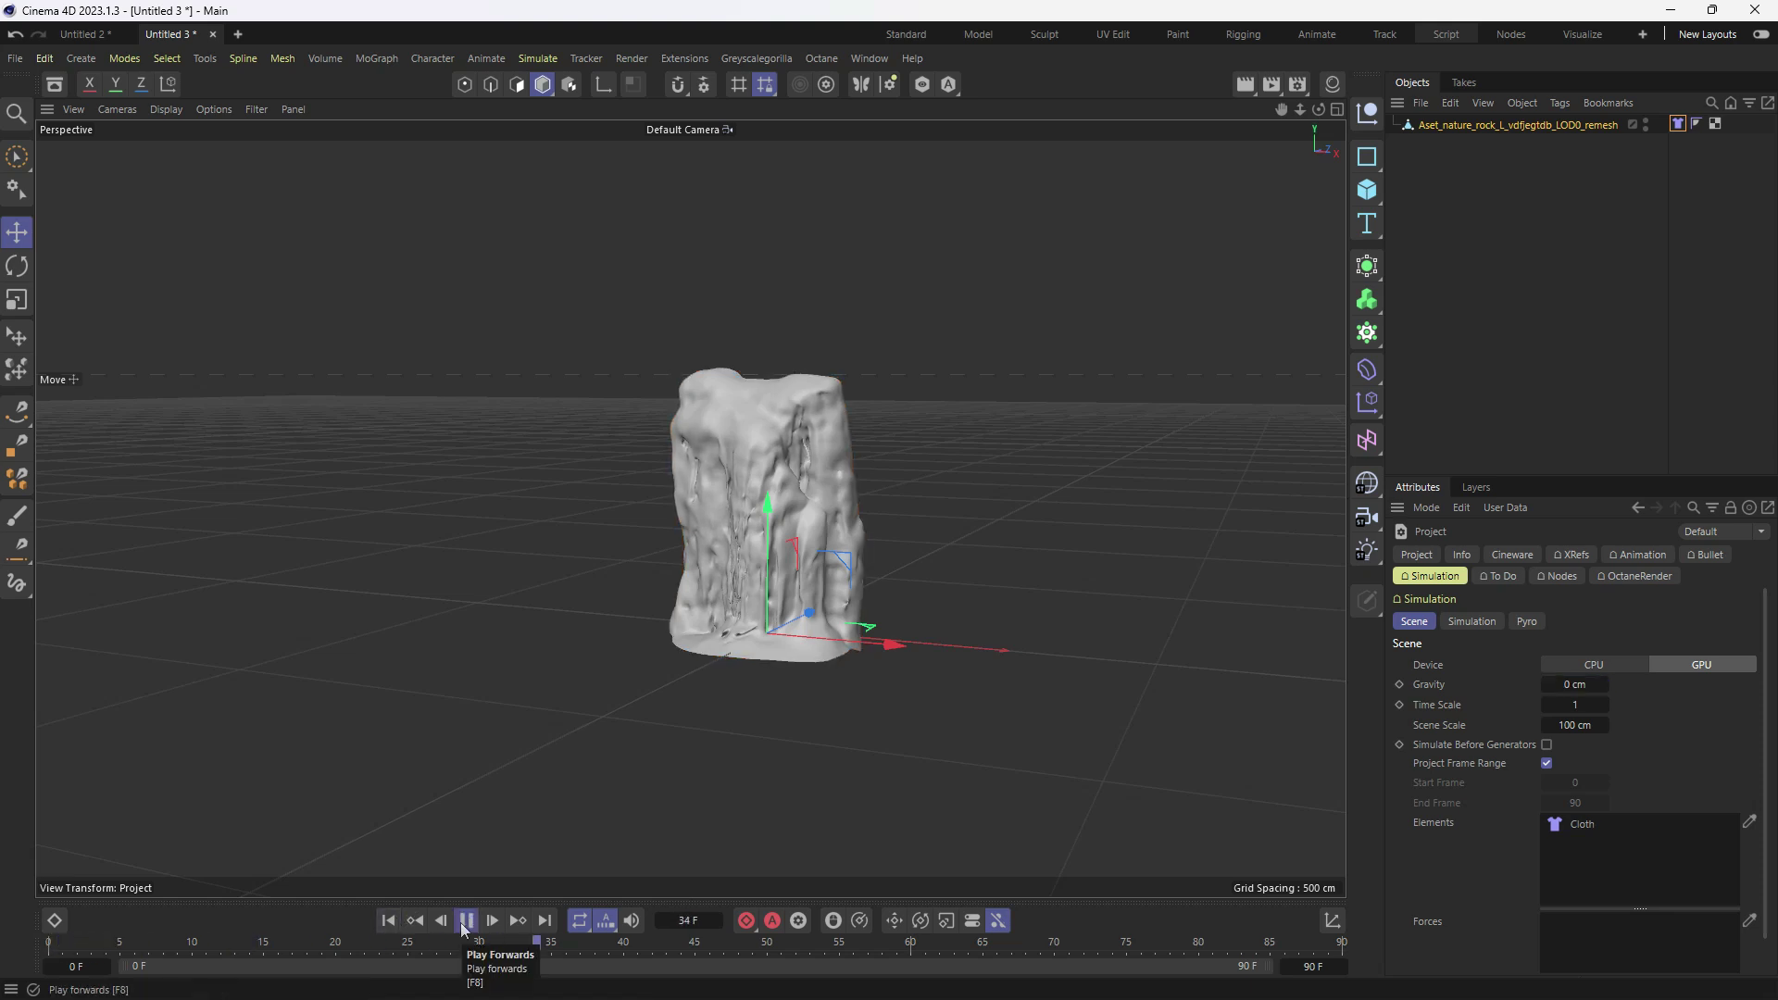
left_click(466, 922)
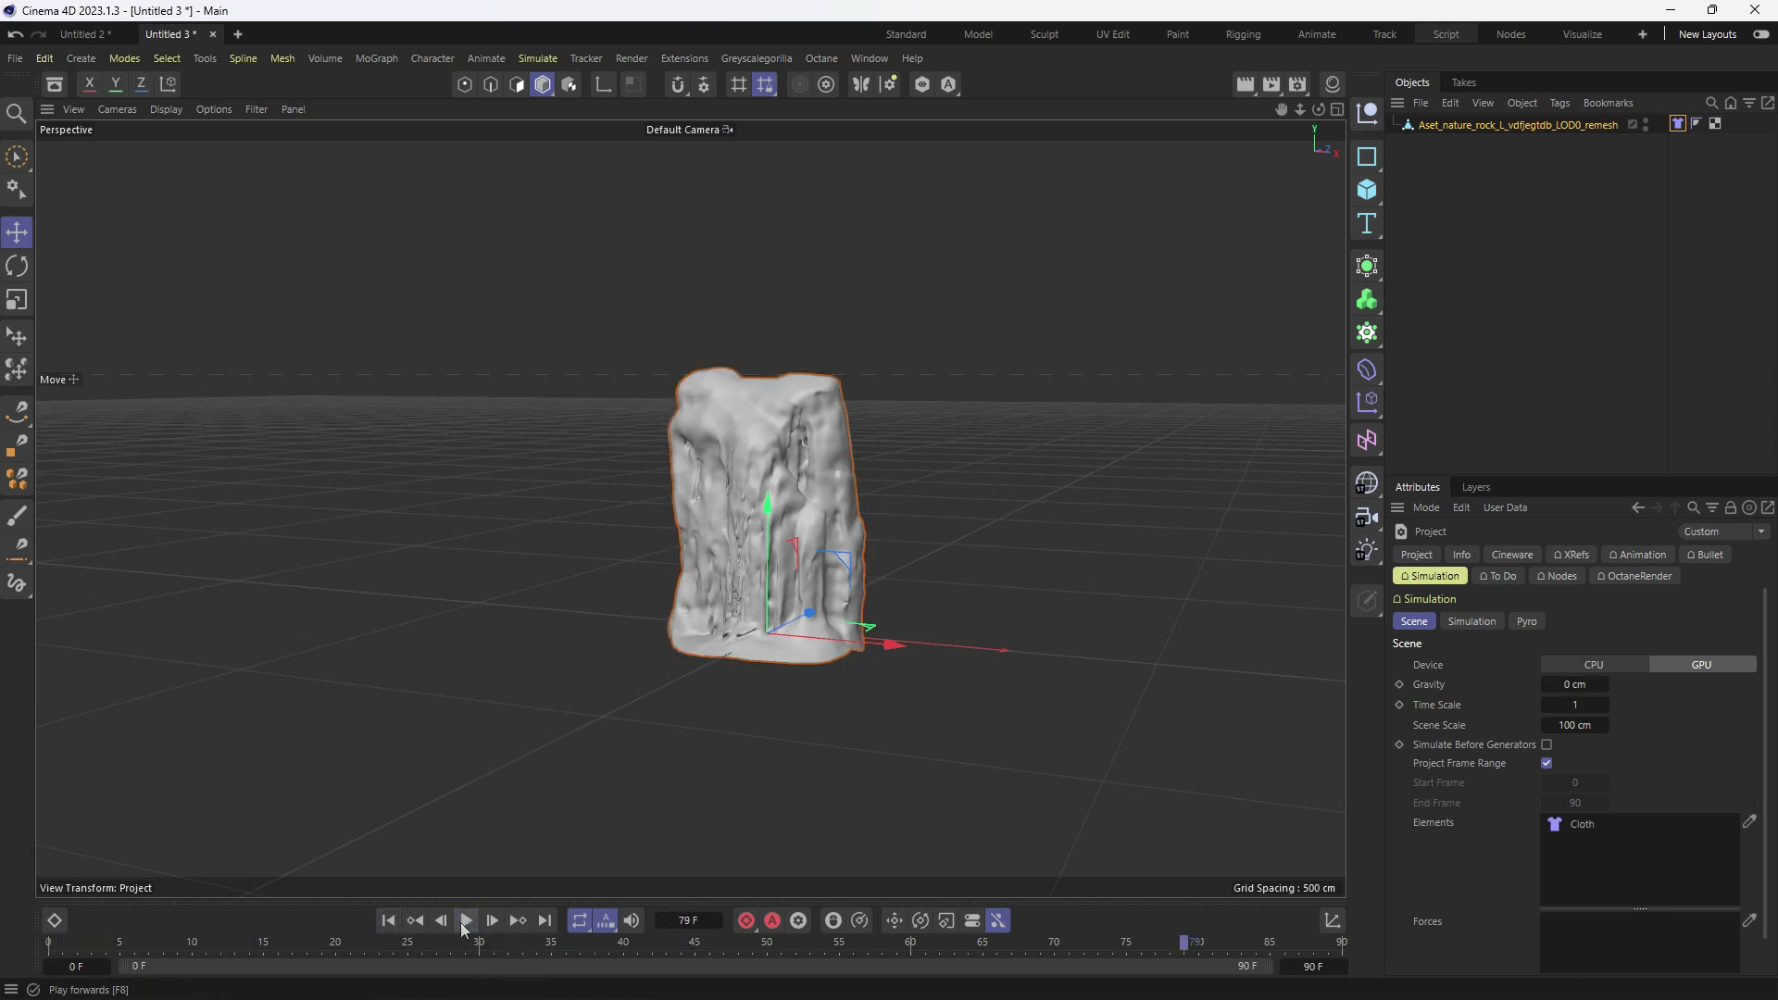
left_click(388, 920)
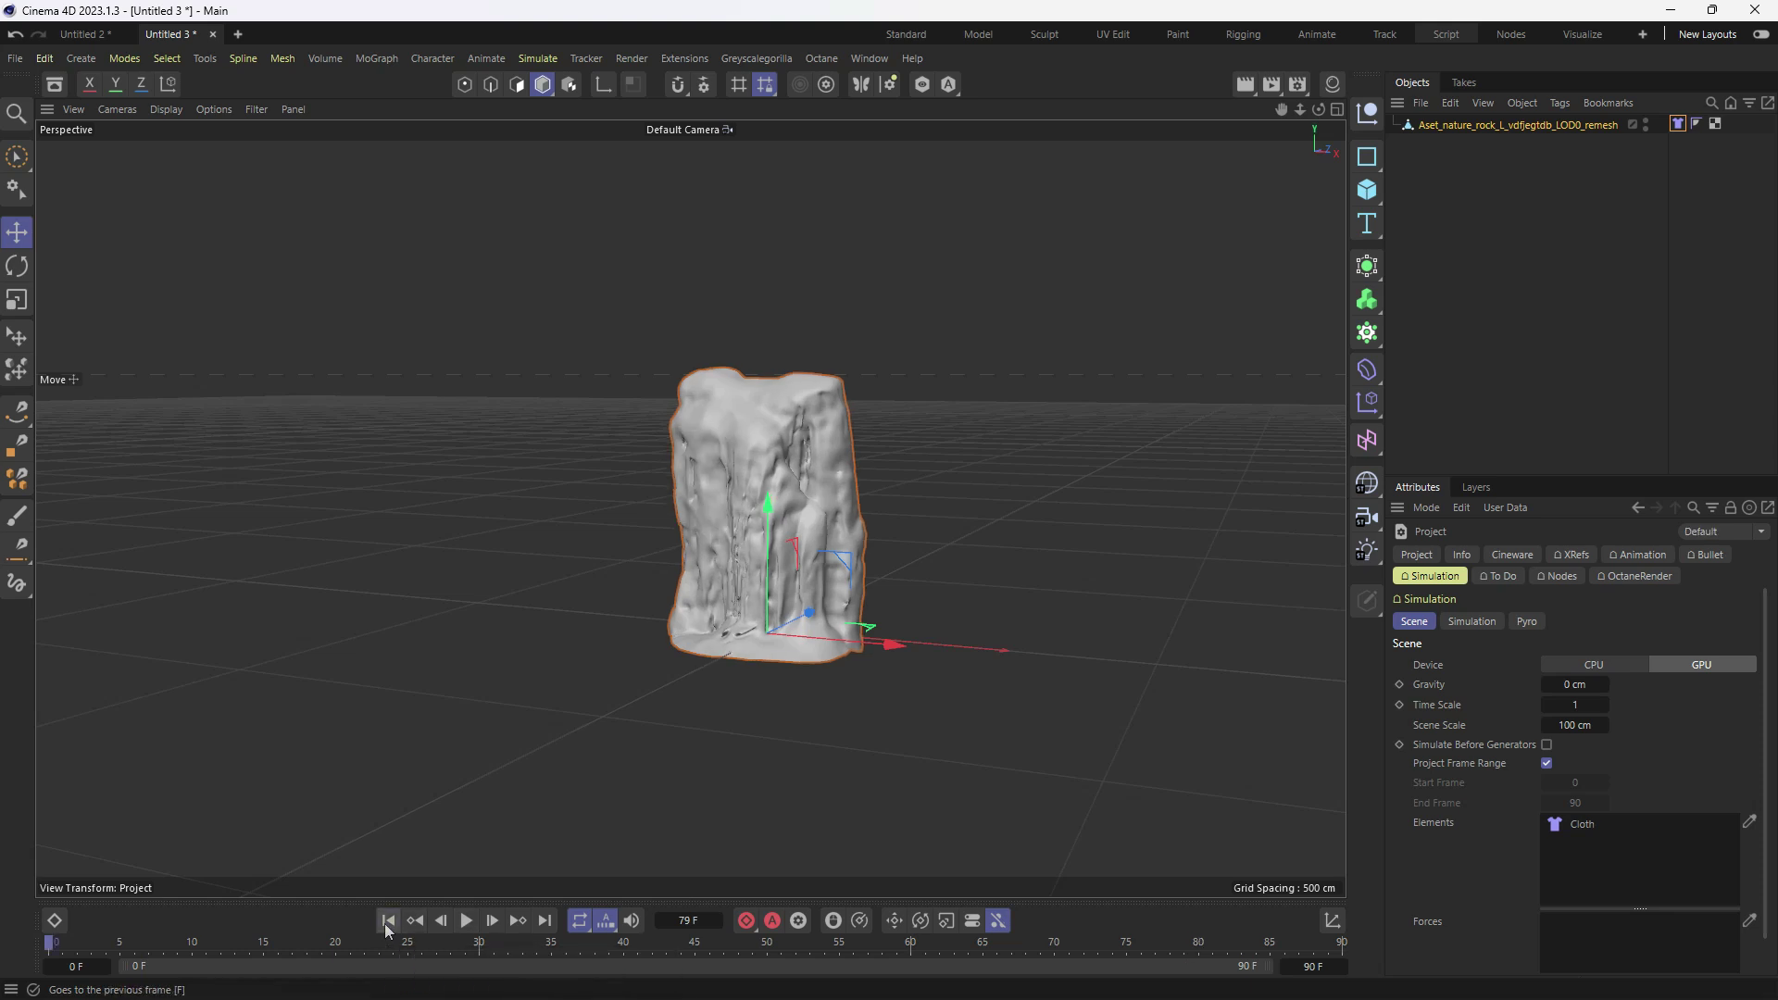
- Add a Turbulence force to the scene and play the simulation to preview its effect on the rock
left_click(1464, 126)
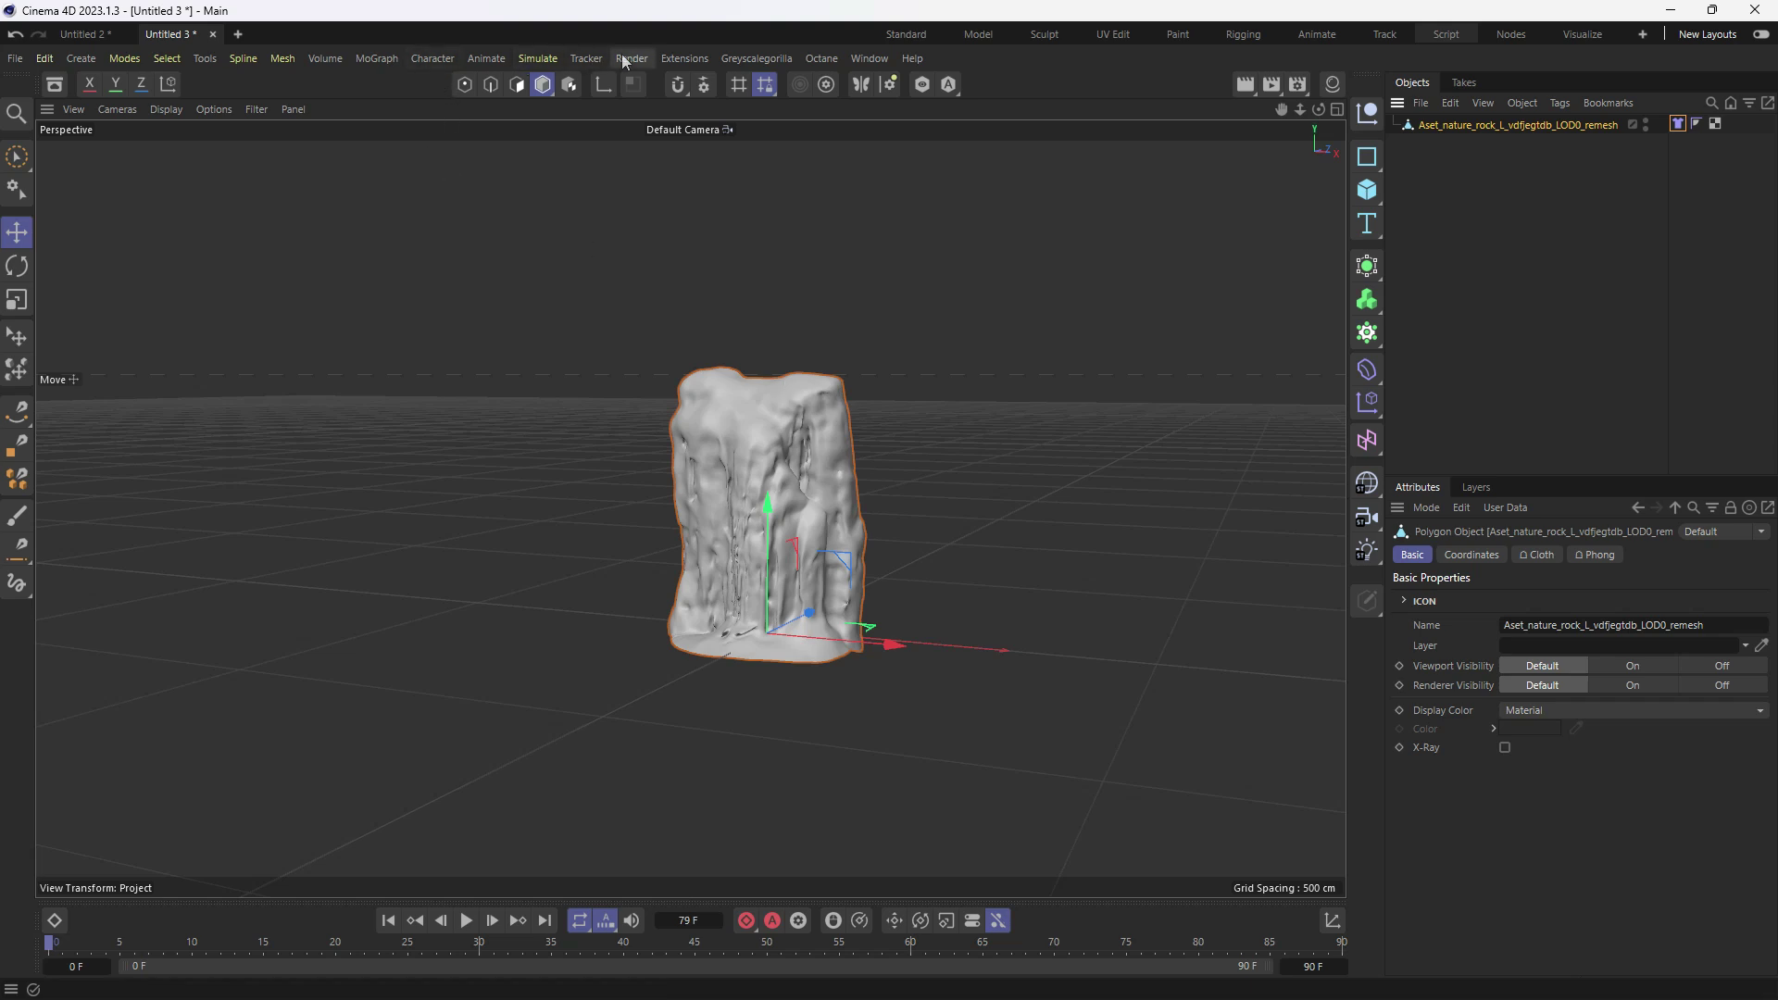
left_click(497, 60)
mouse_move(535, 60)
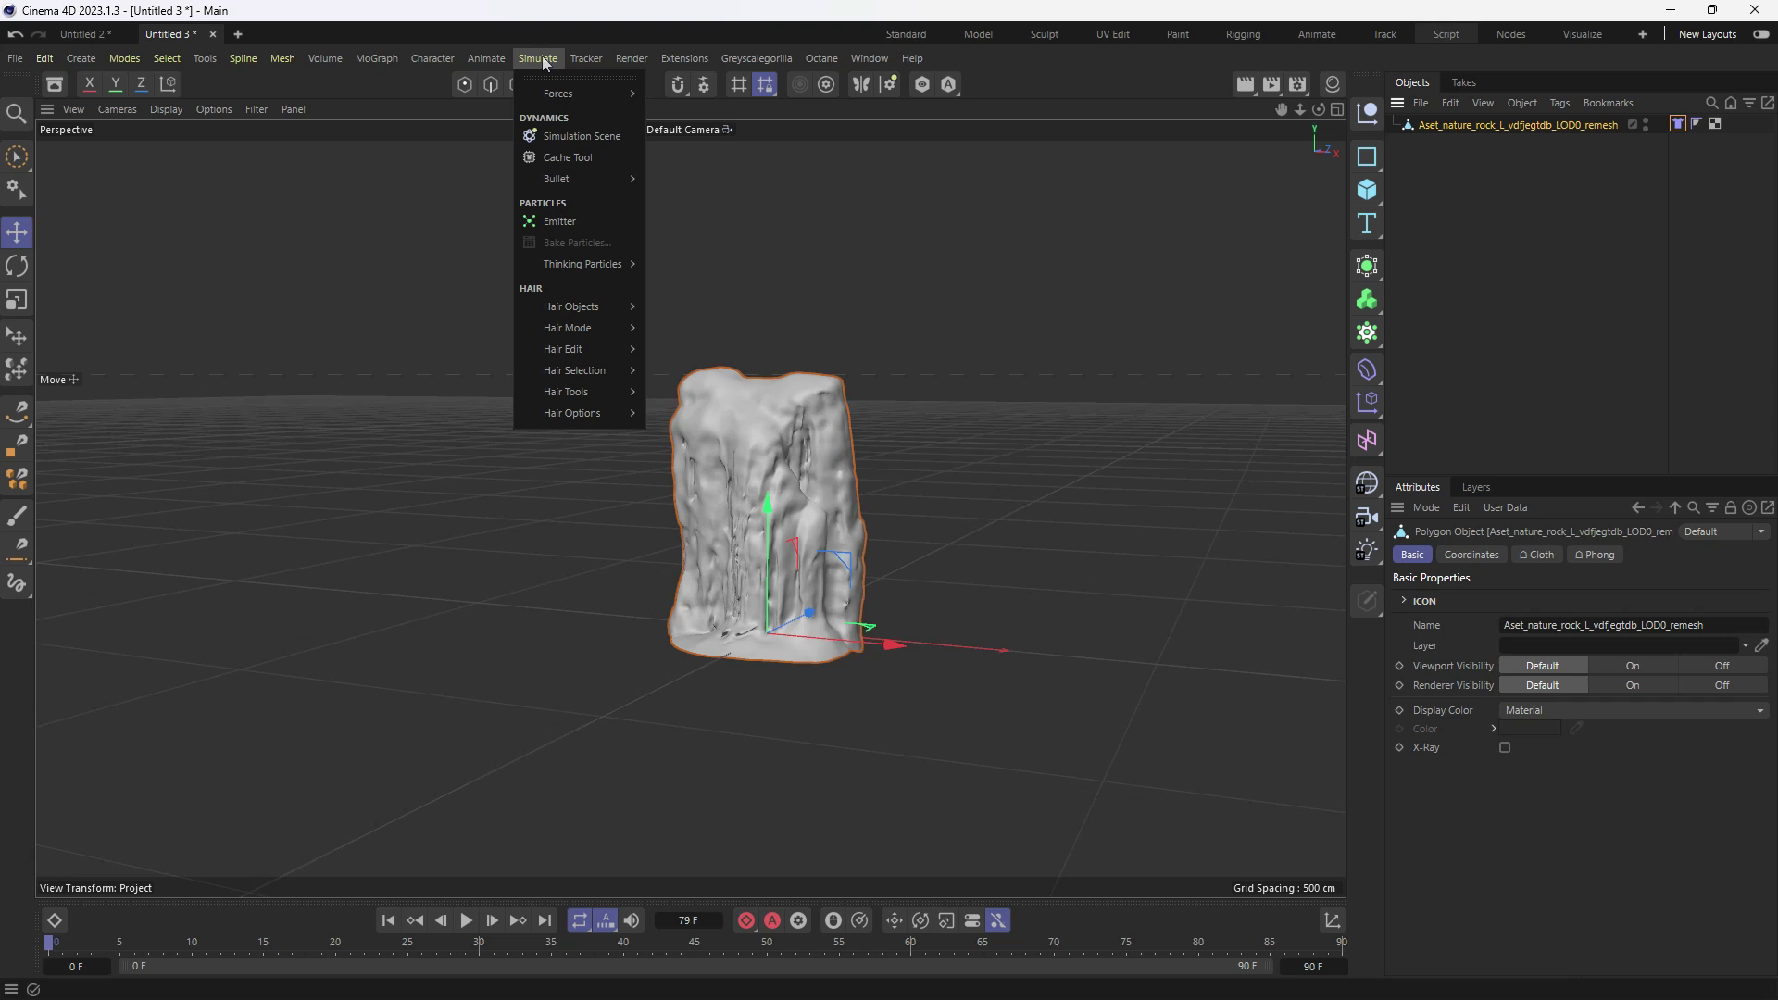
mouse_move(557, 96)
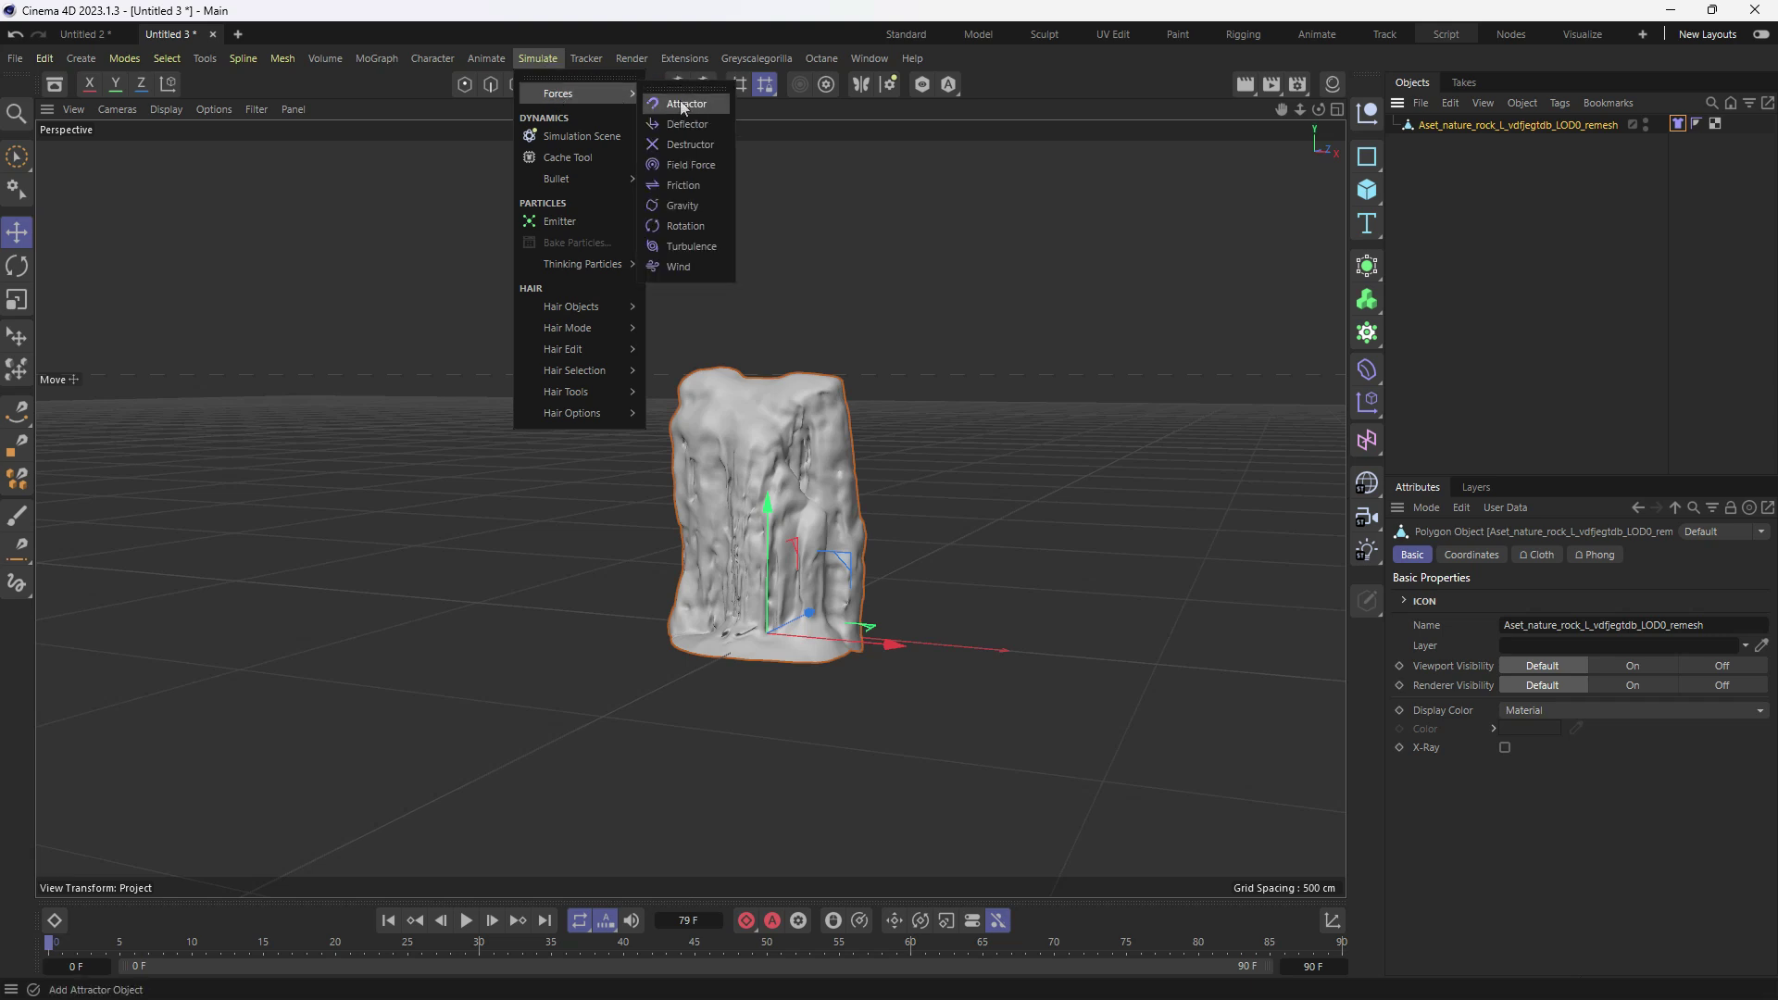
left_click(699, 249)
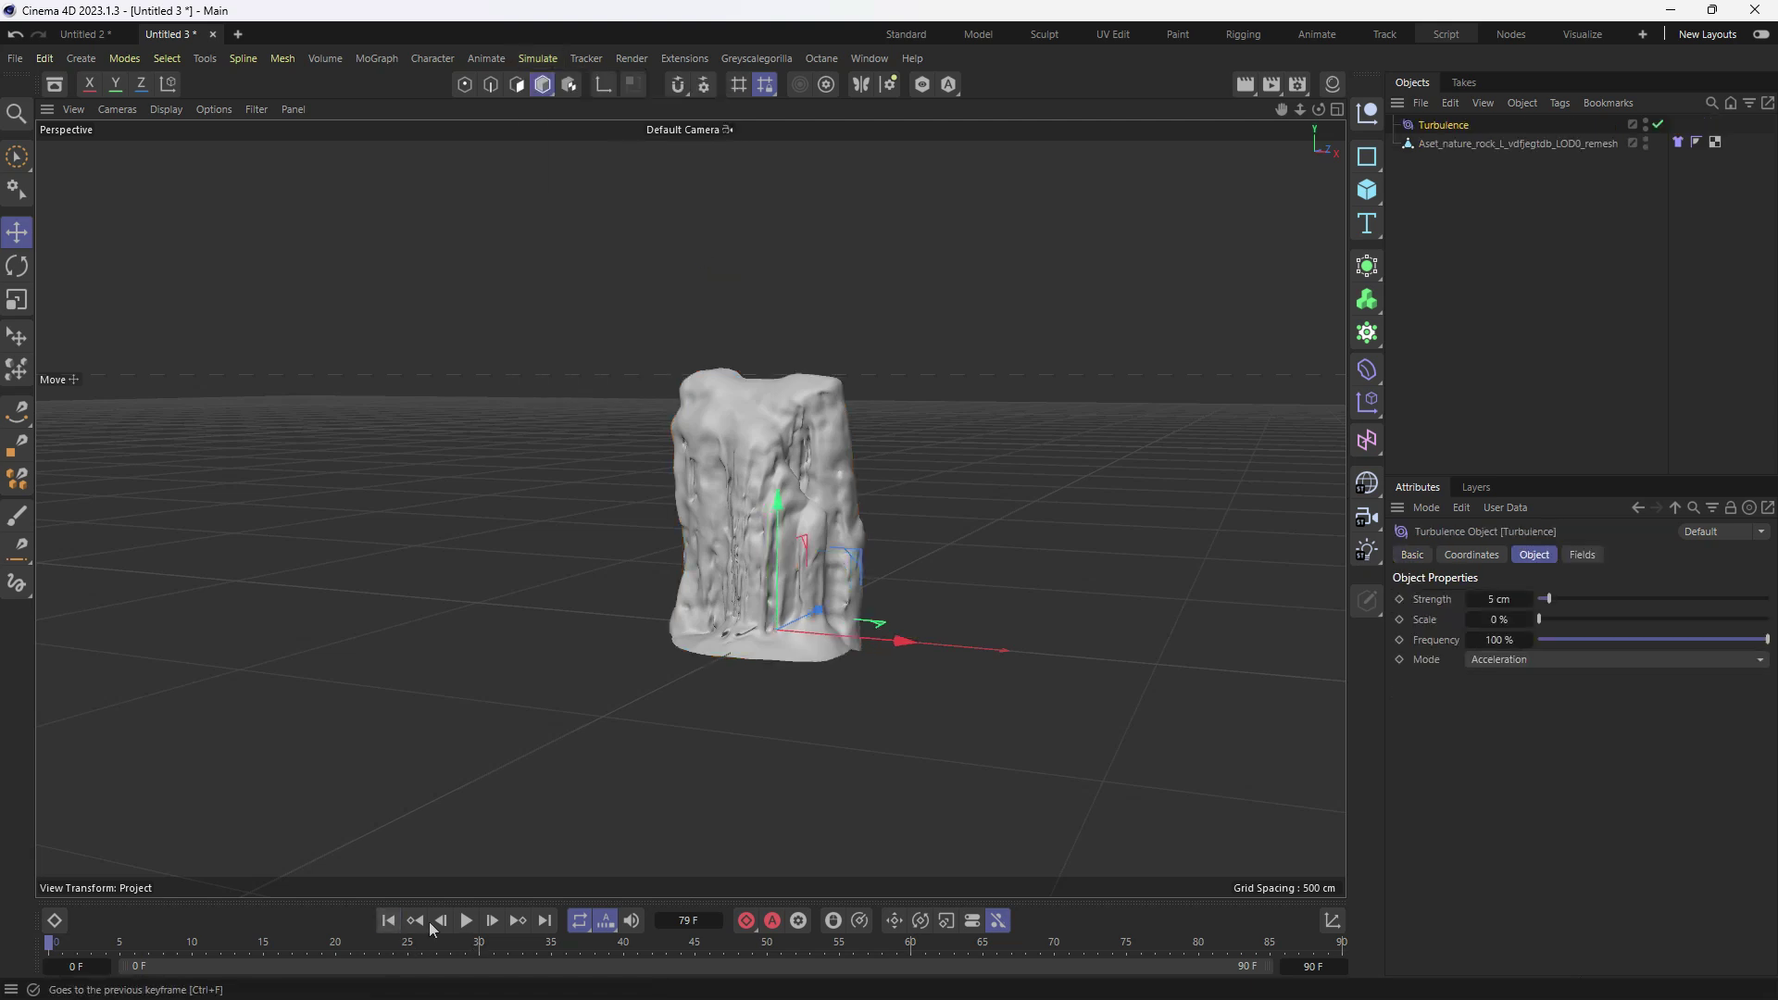
left_click(472, 929)
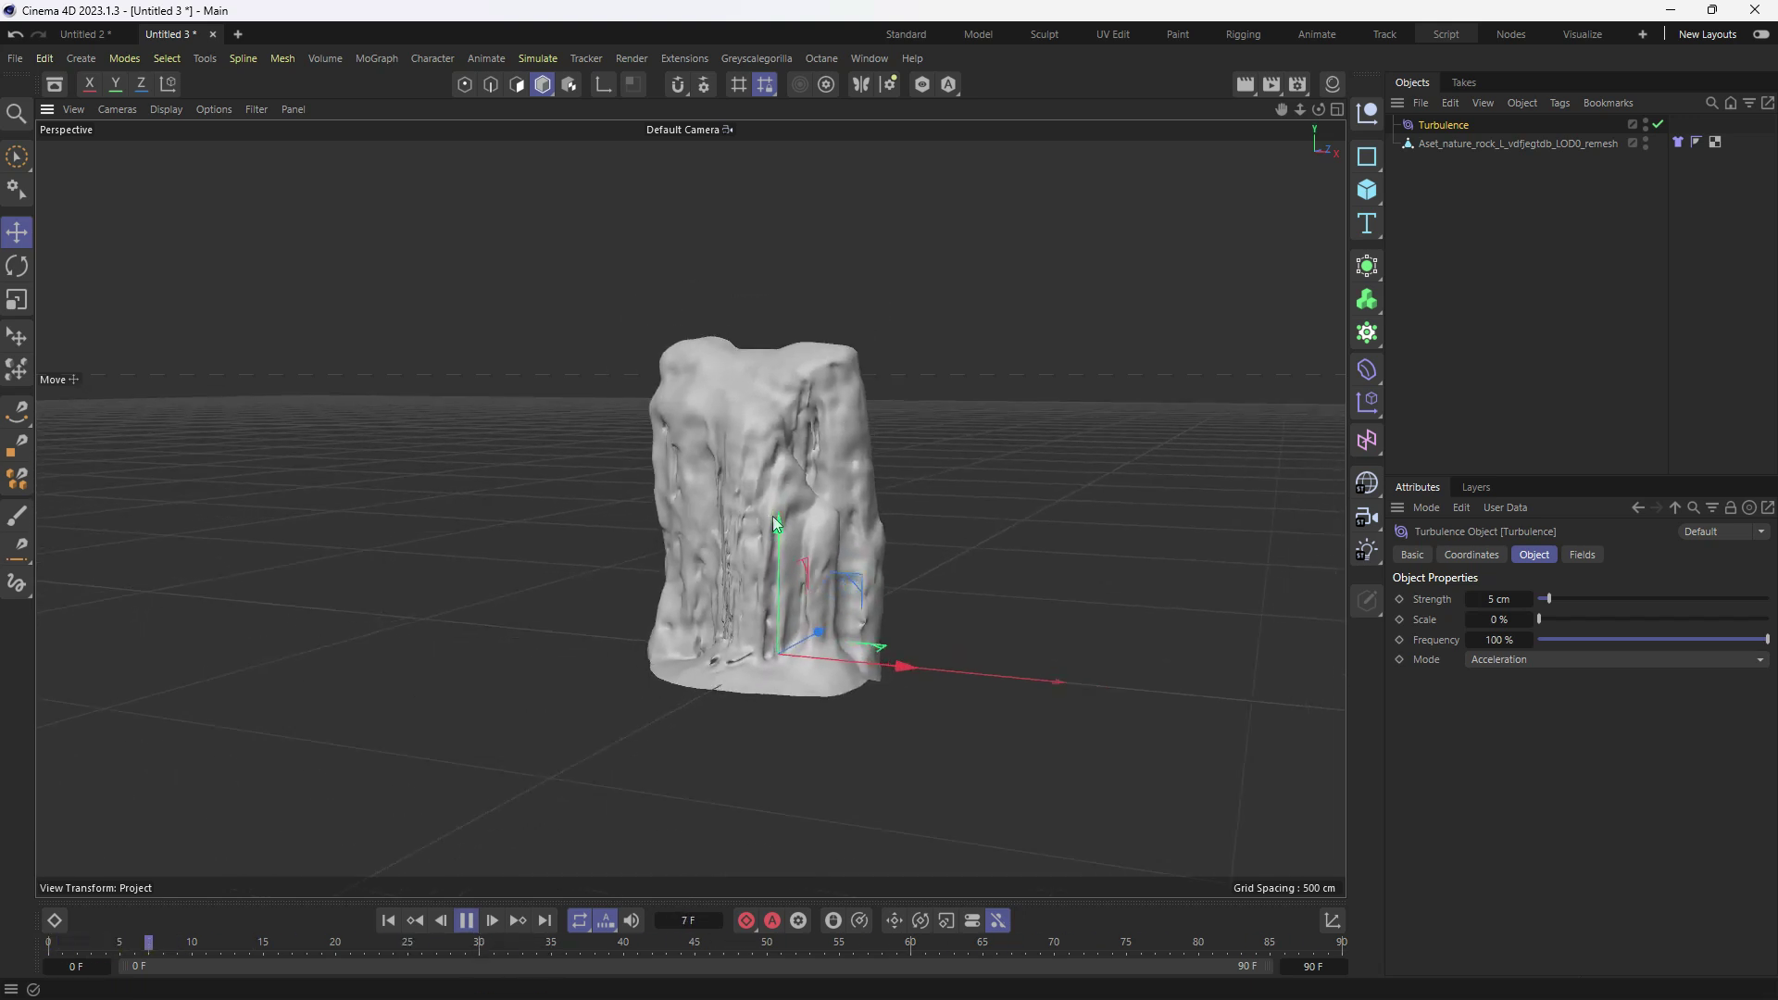
left_click(467, 921)
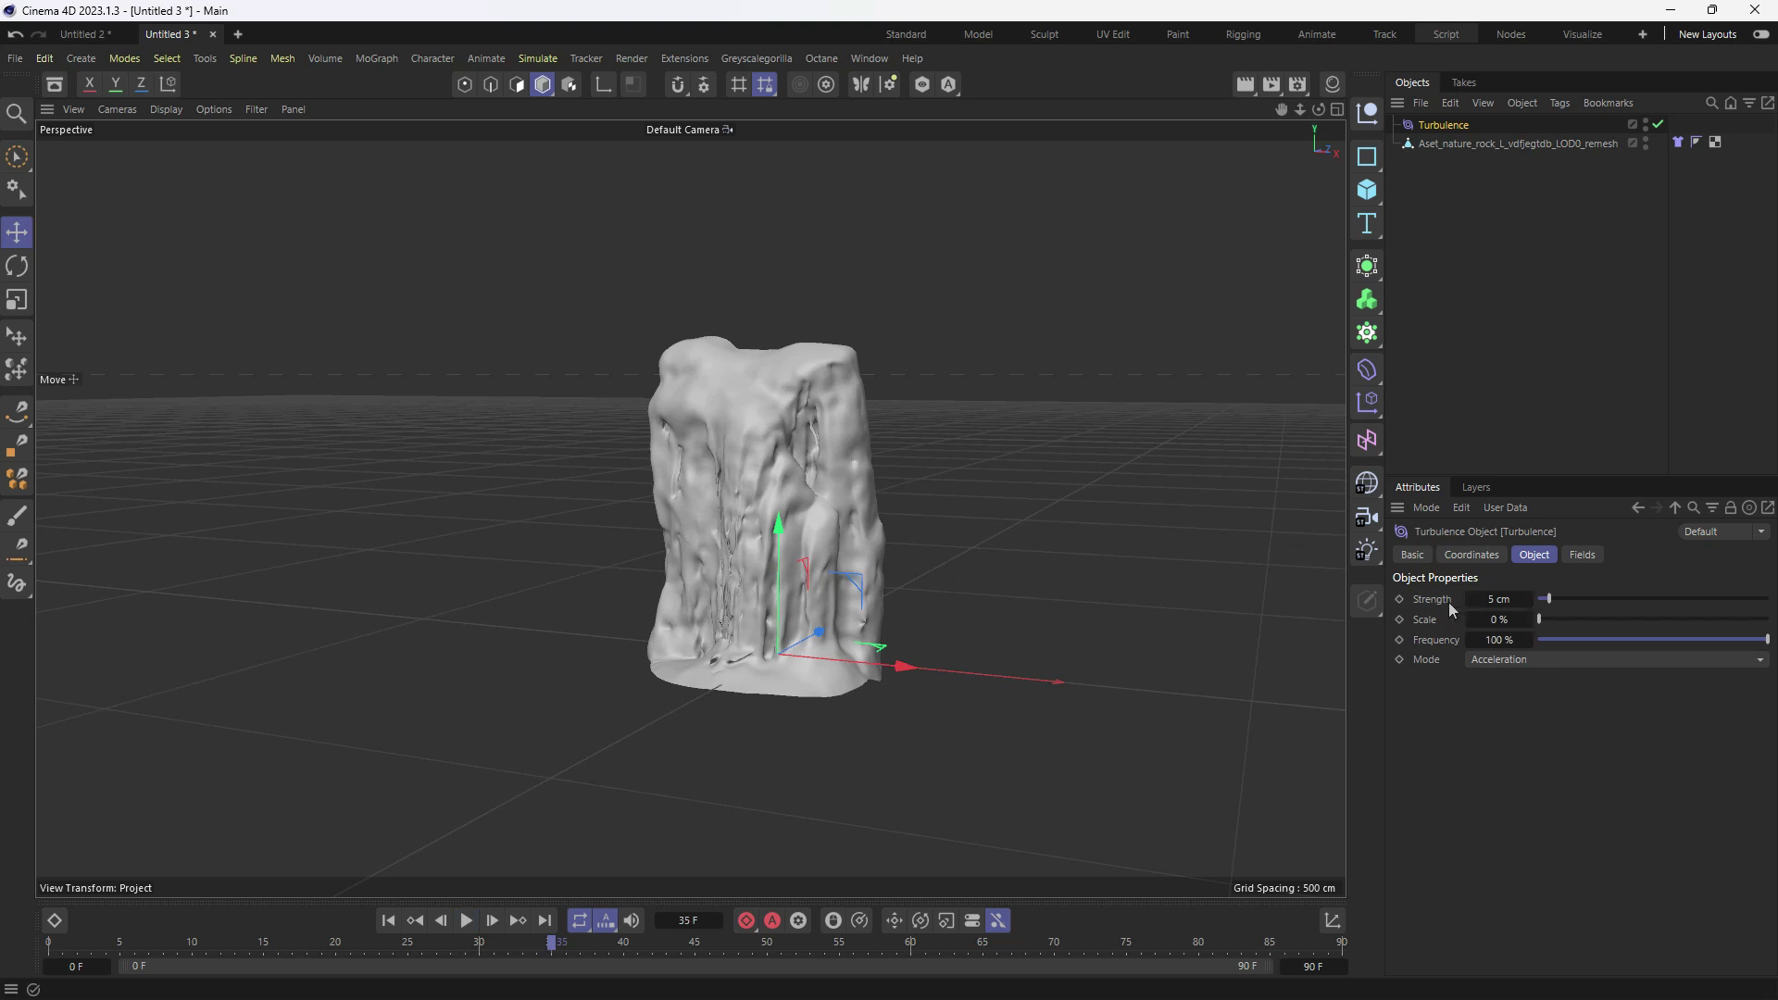
- Set the turbulence strength to 15 cm and scale to 15%, and replay the simulation from the first frame
left_click_drag(1560, 599, 1582, 599)
double_click(1499, 600)
type("15")
double_click(1503, 621)
type("15")
key("Return")
left_click(388, 921)
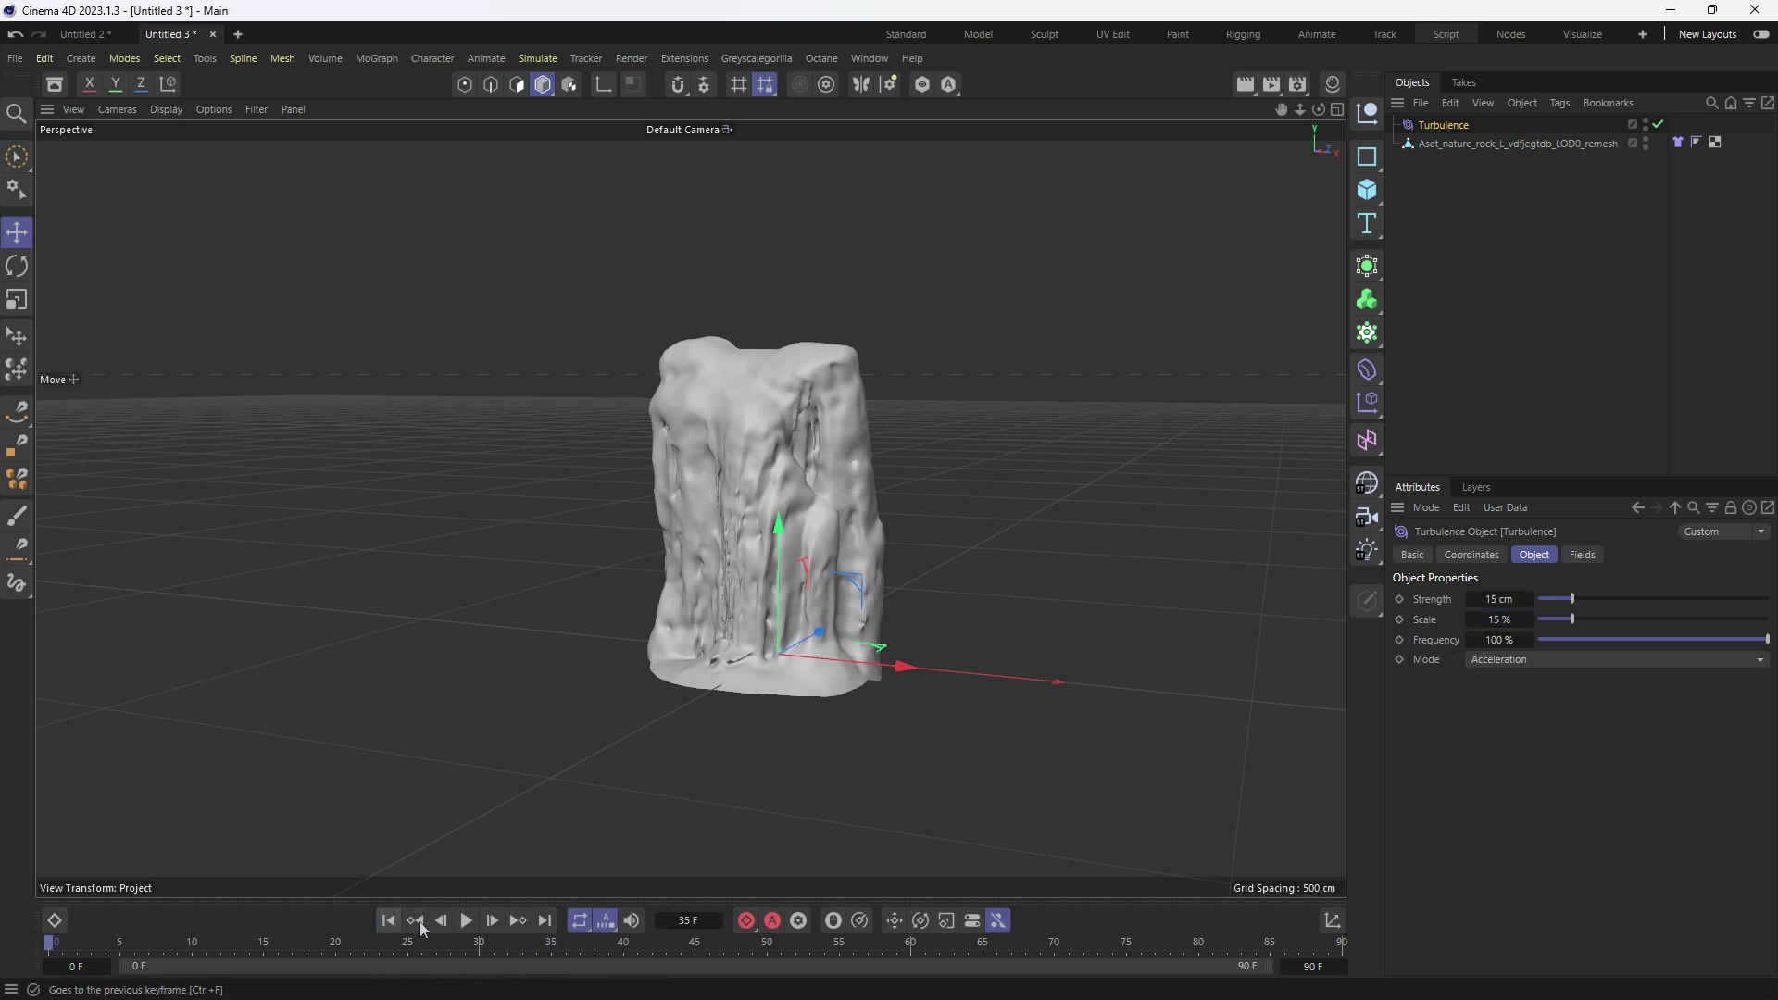
left_click(466, 920)
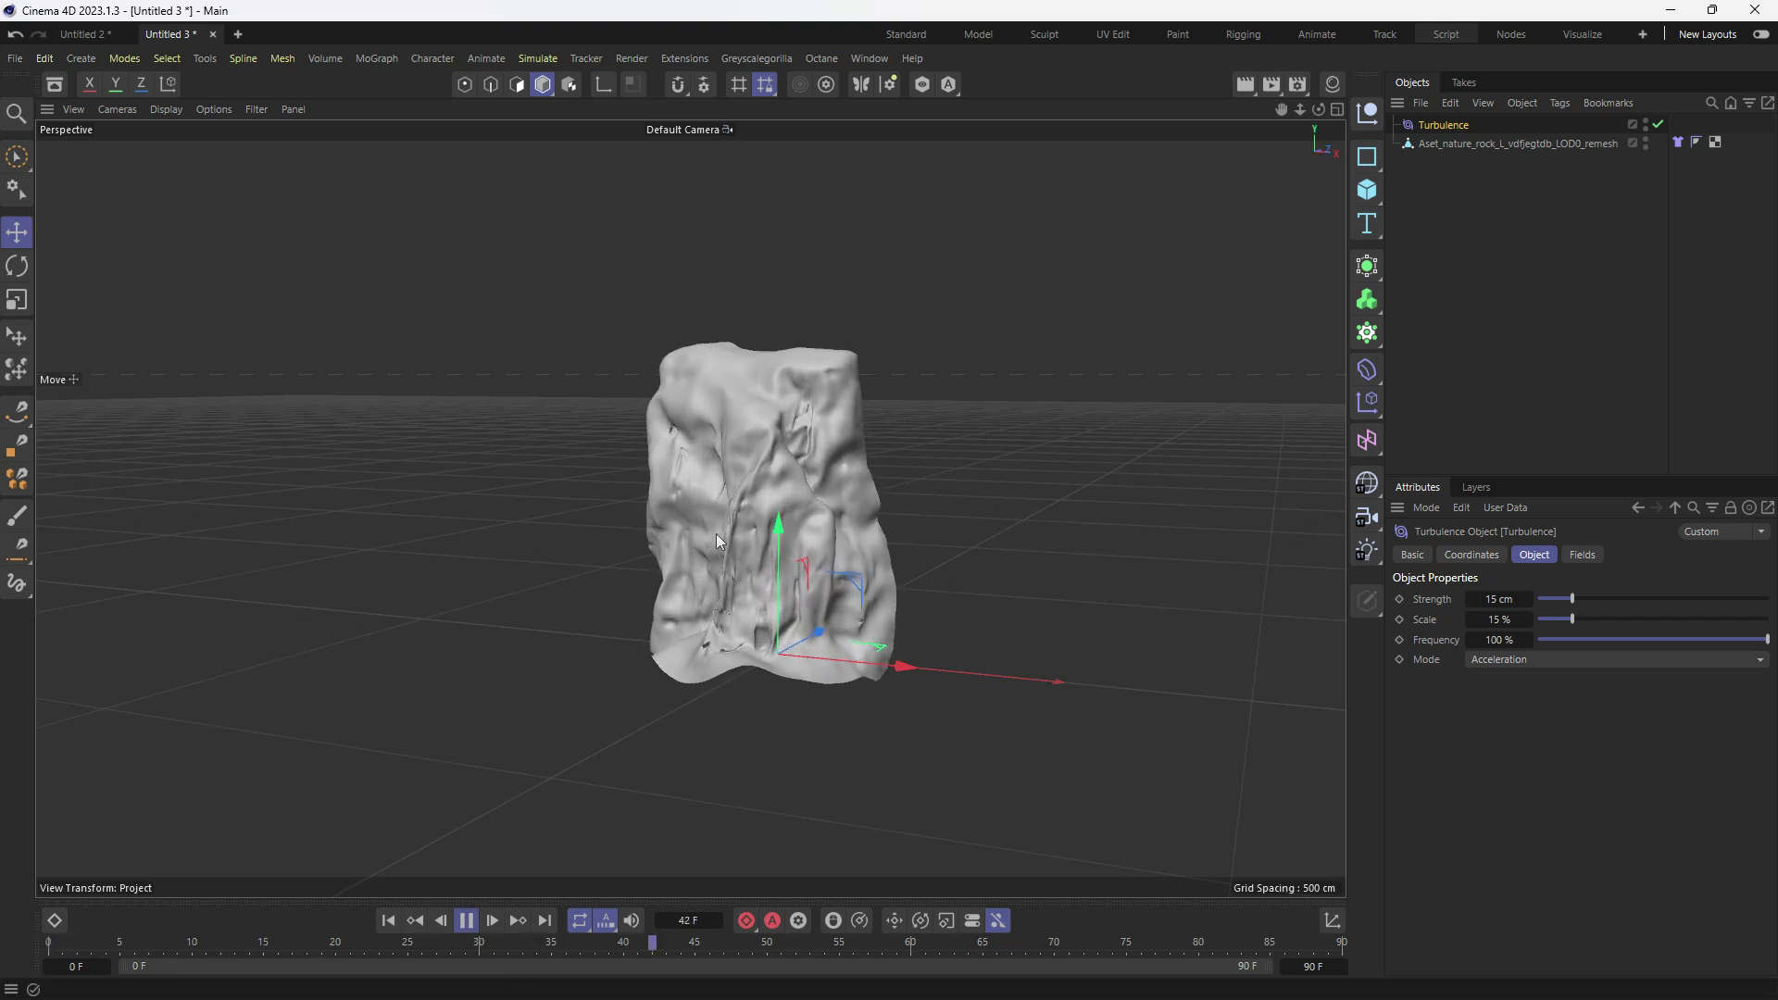
left_click(466, 920)
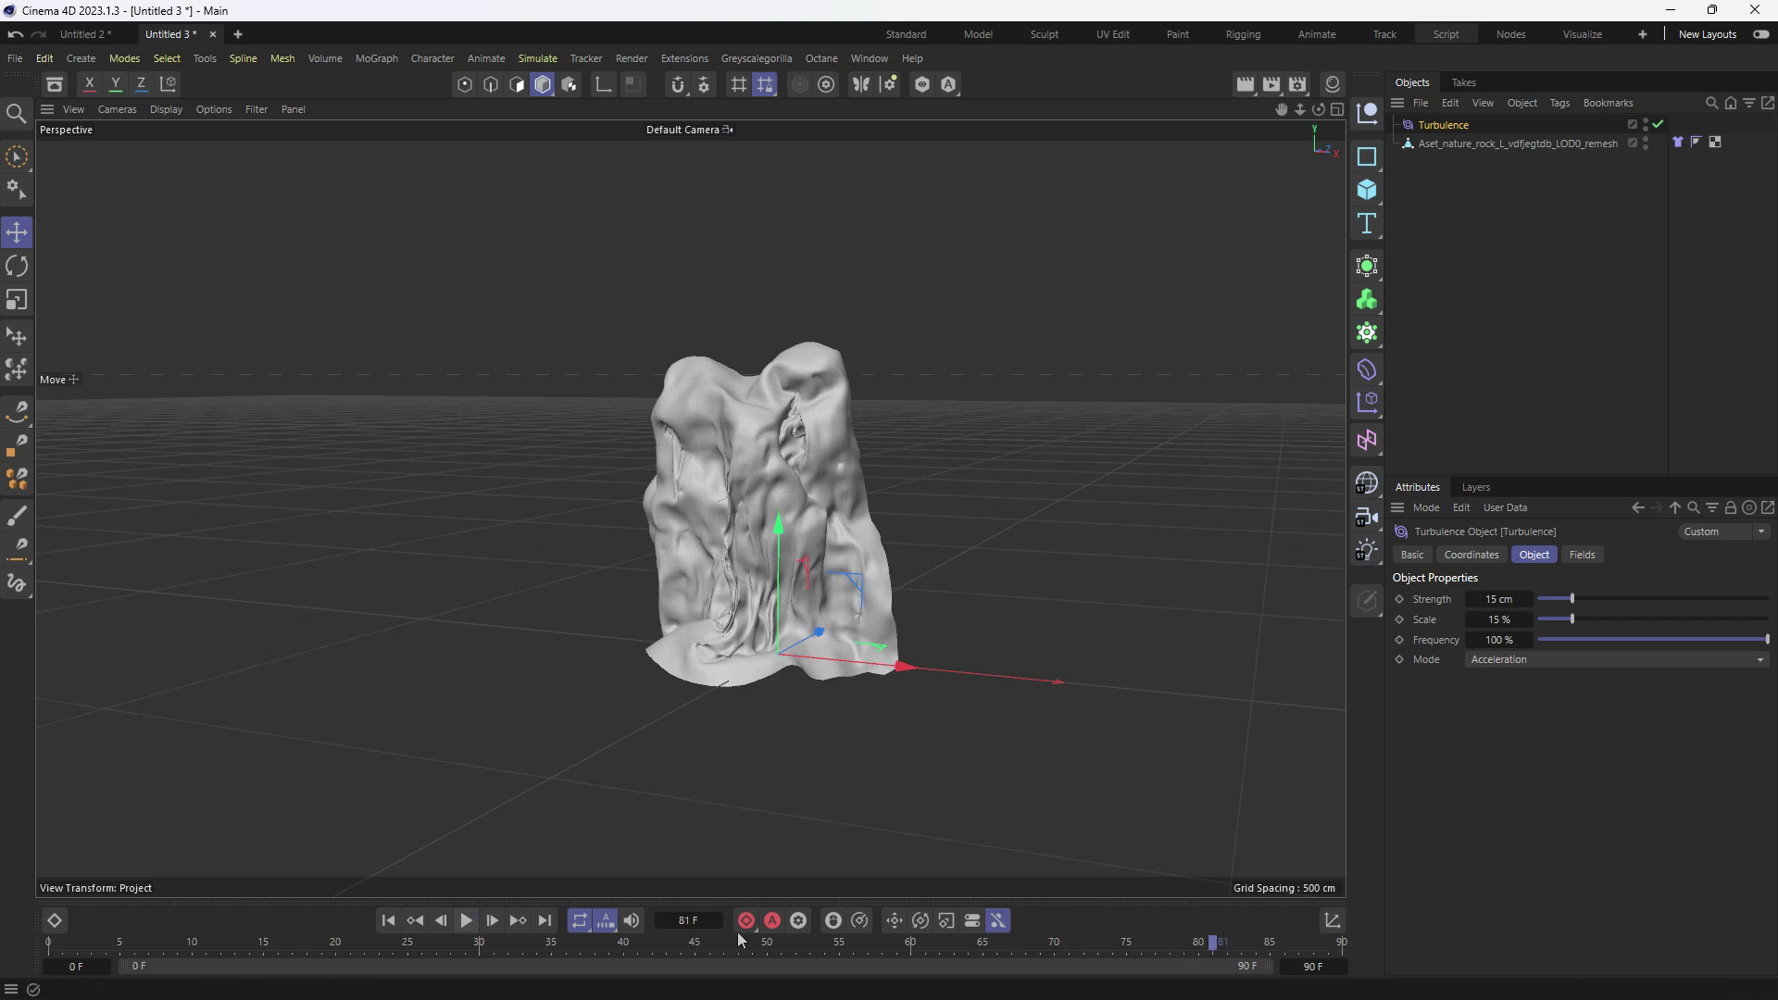
- Extend the timeline's end to frame 300 and play the simulation, stopping at frame 146
double_click(78, 966)
double_click(1334, 968)
type("300")
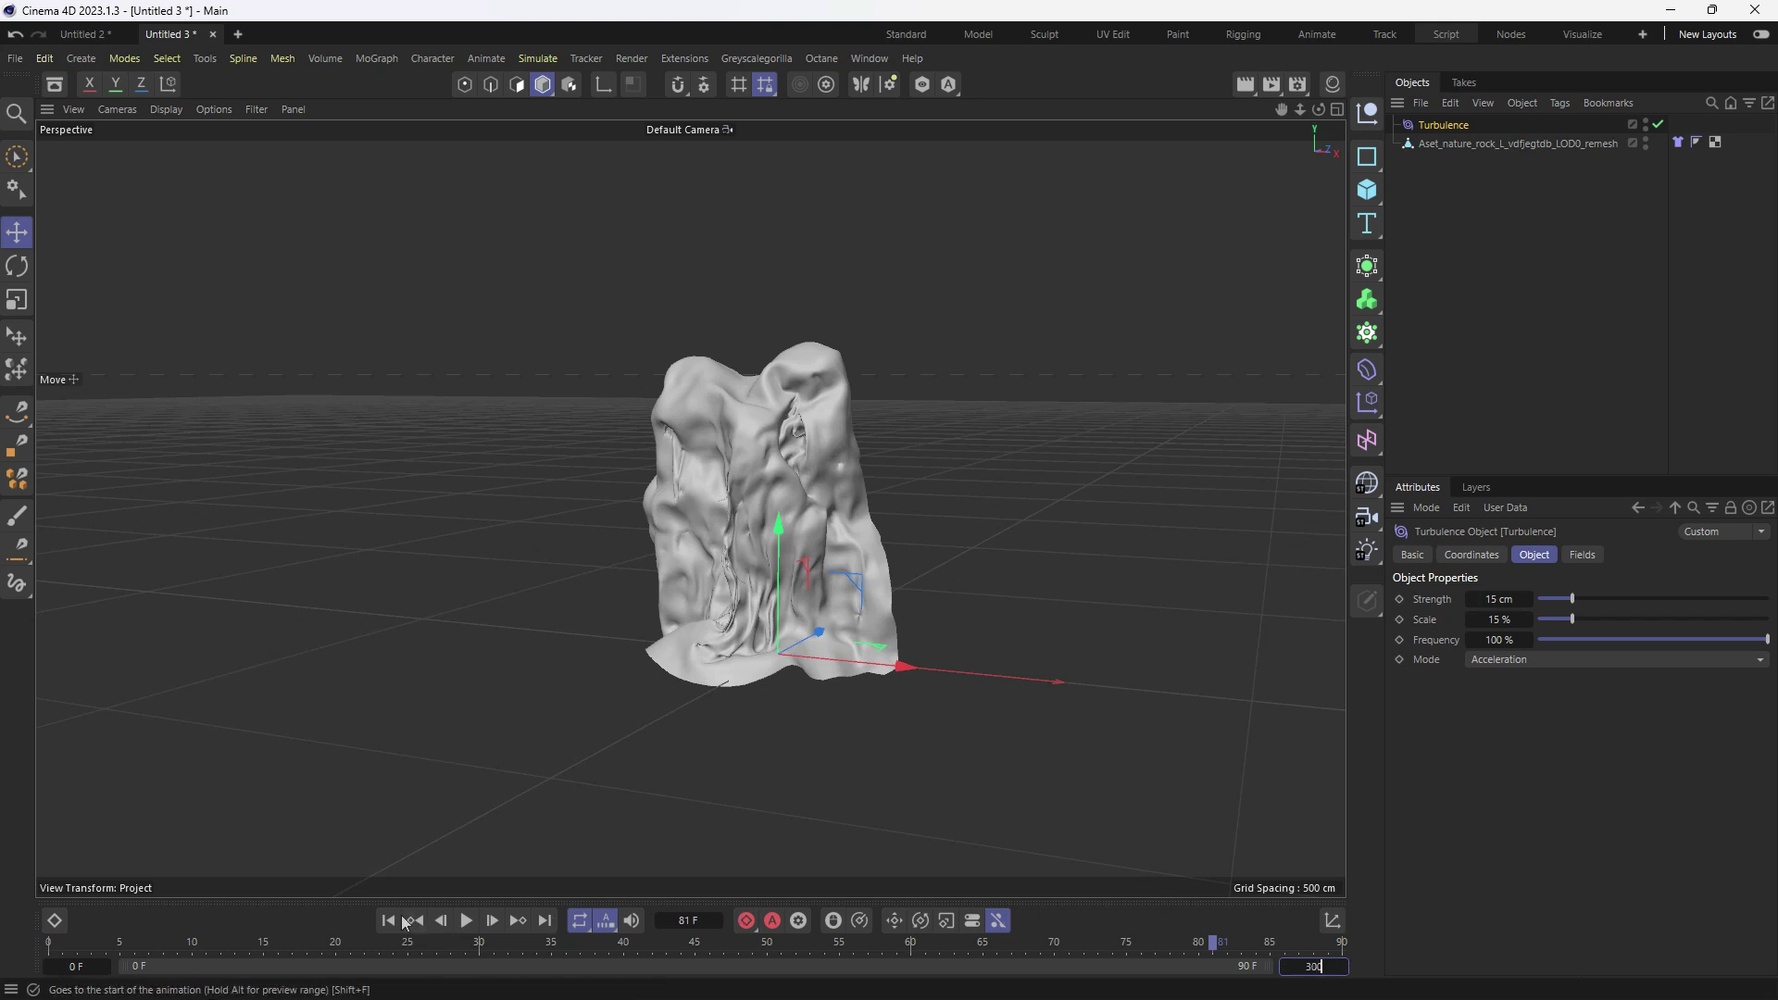
left_click(403, 920)
left_click(465, 920)
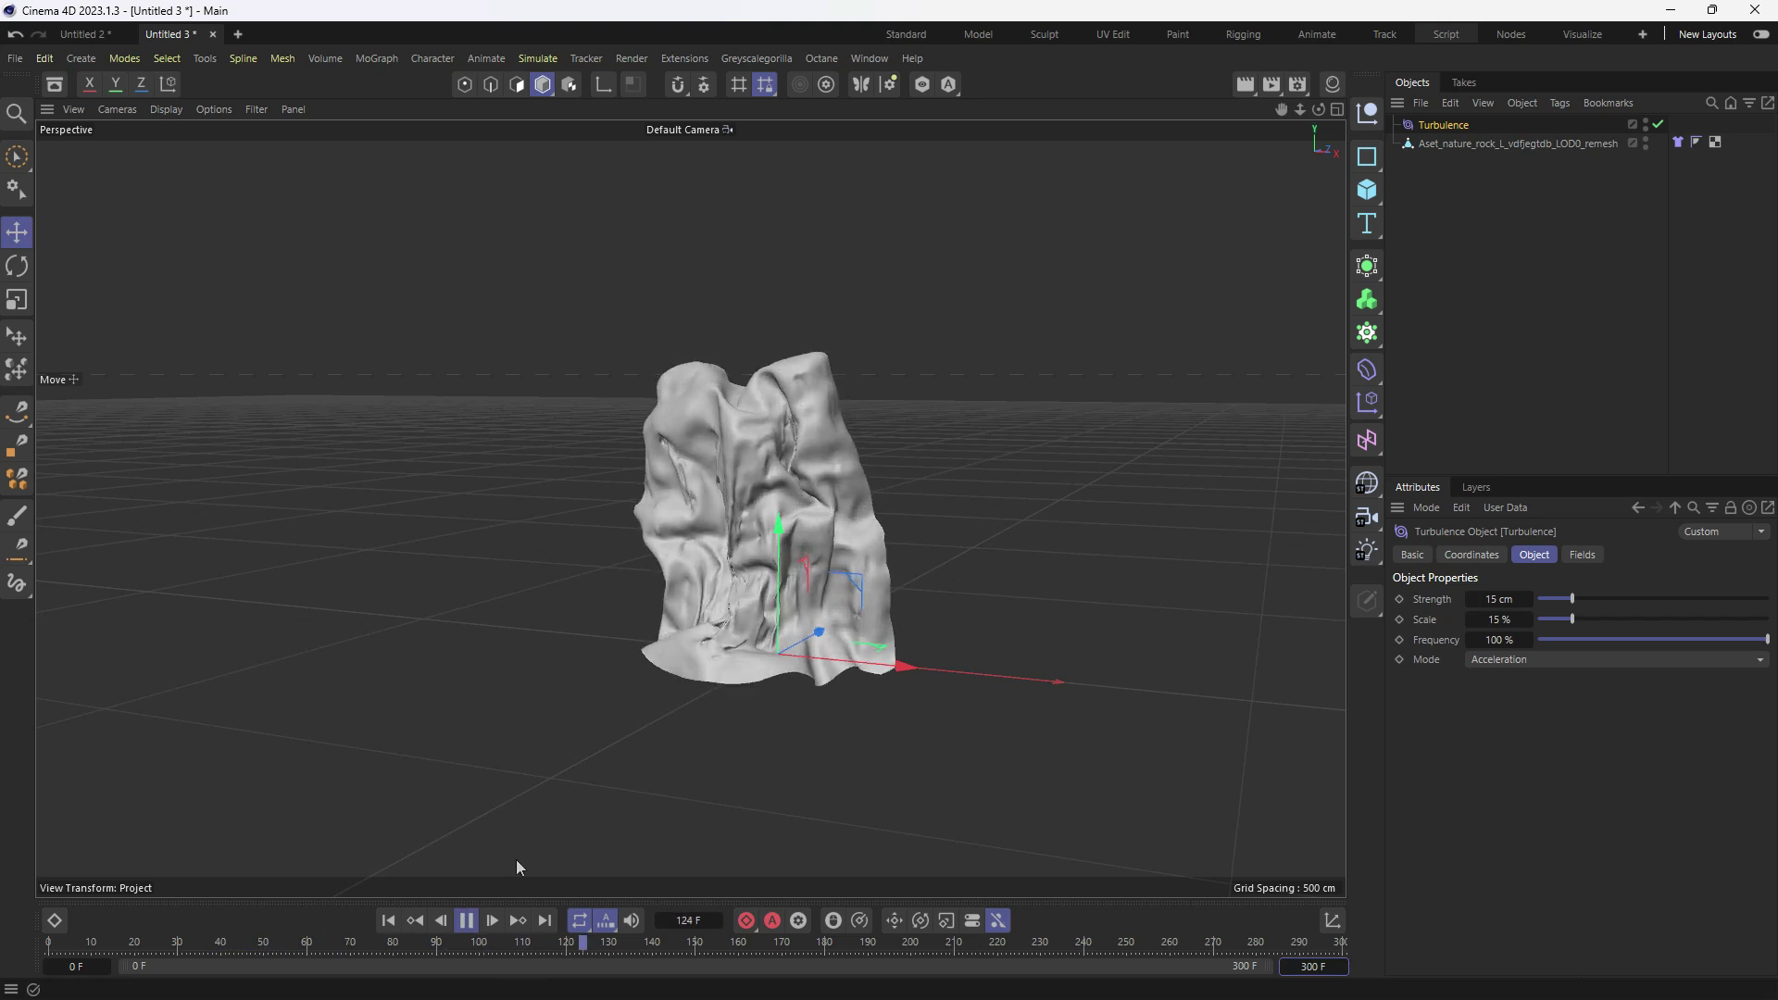
left_click(467, 920)
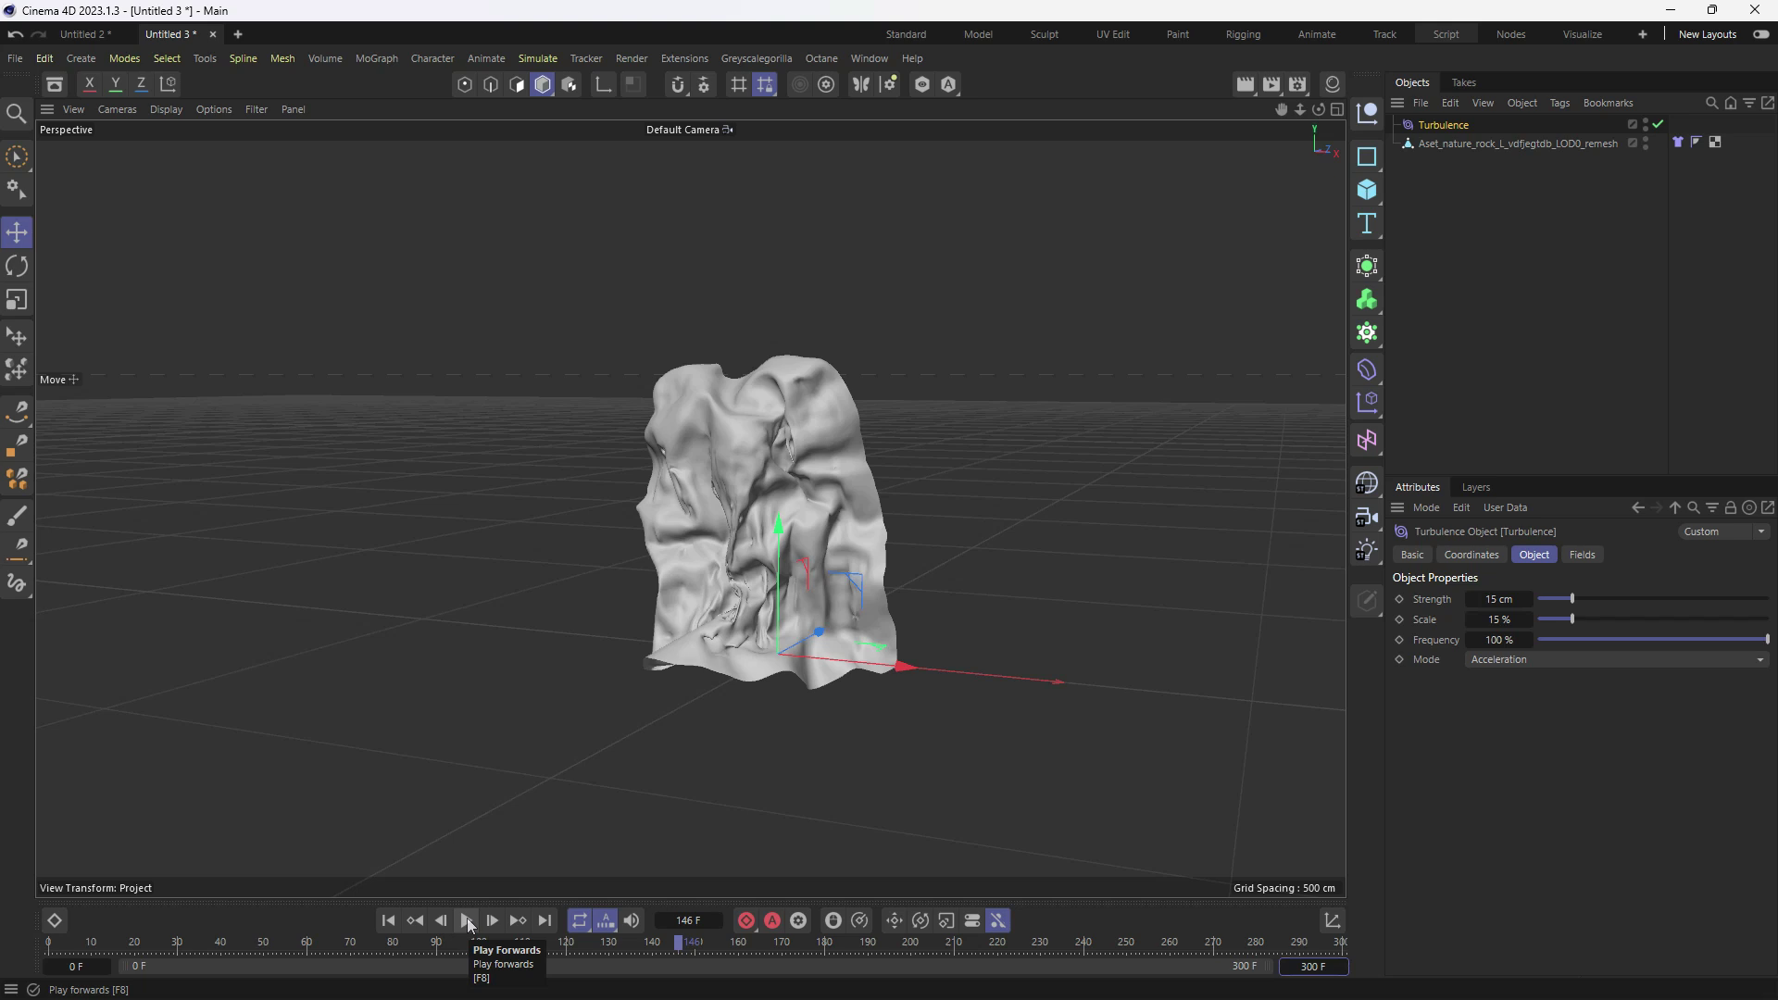
- Add an Octane Scatter object through the Octane Live Viewer and minimise the viewer
left_click(823, 59)
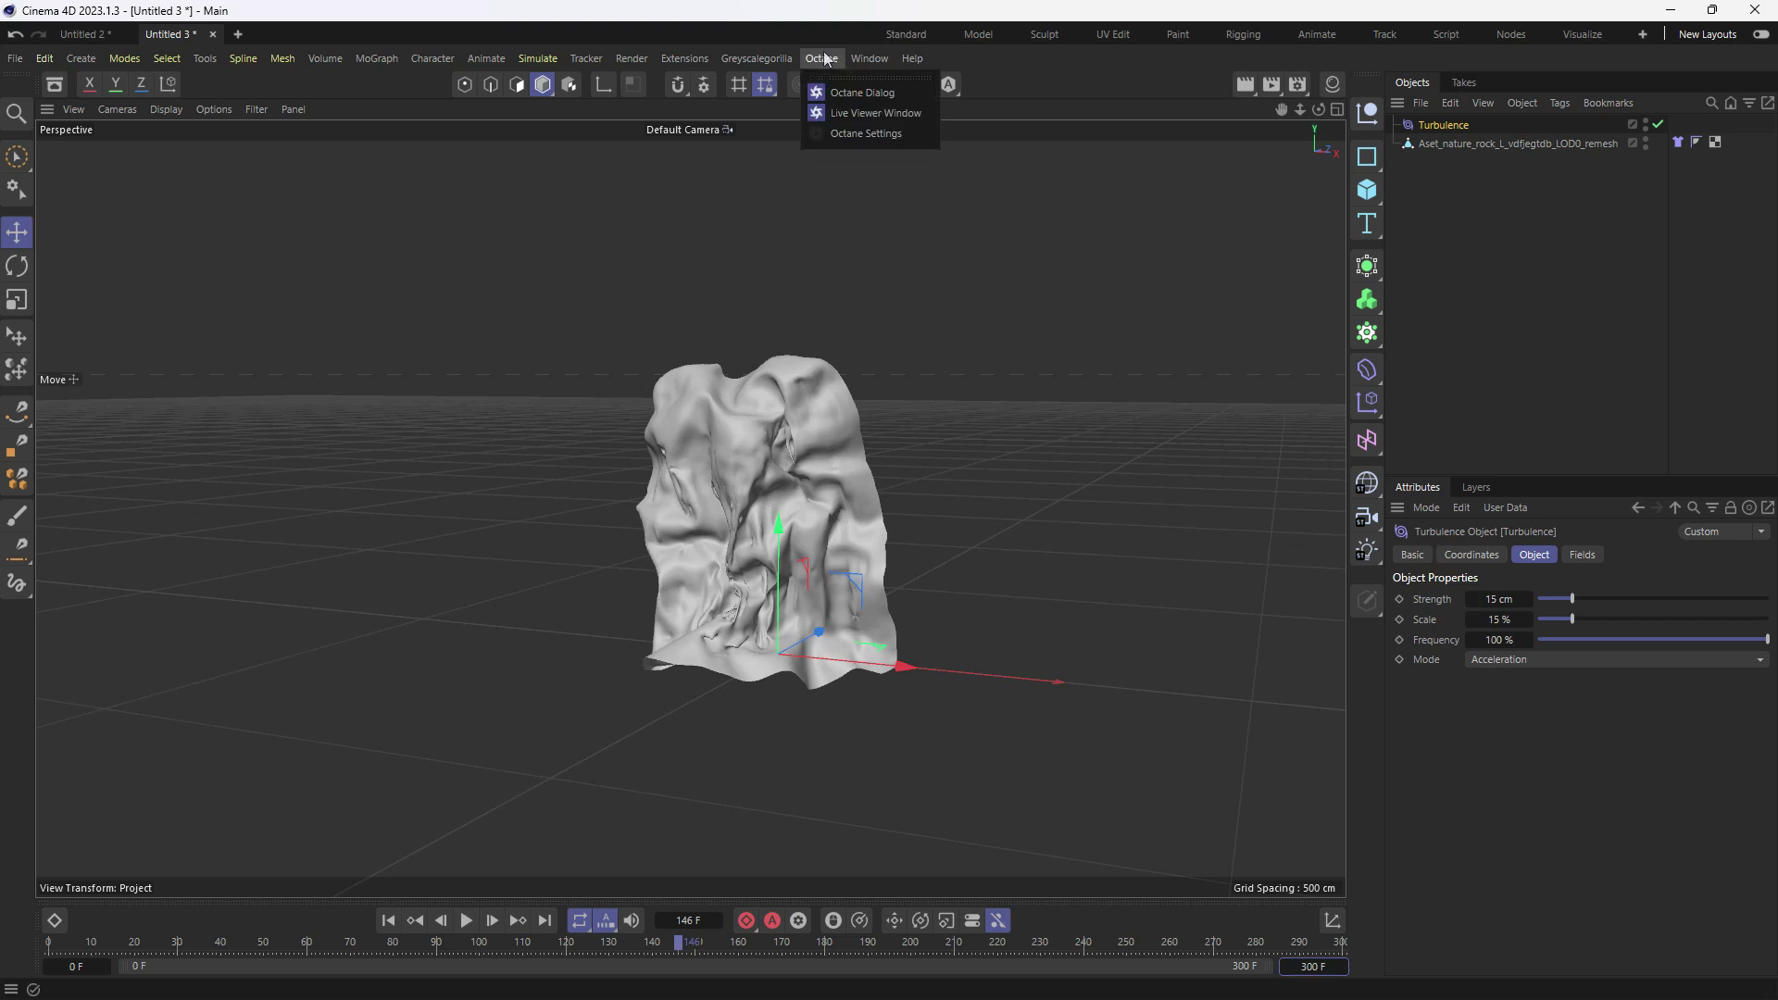
left_click(854, 112)
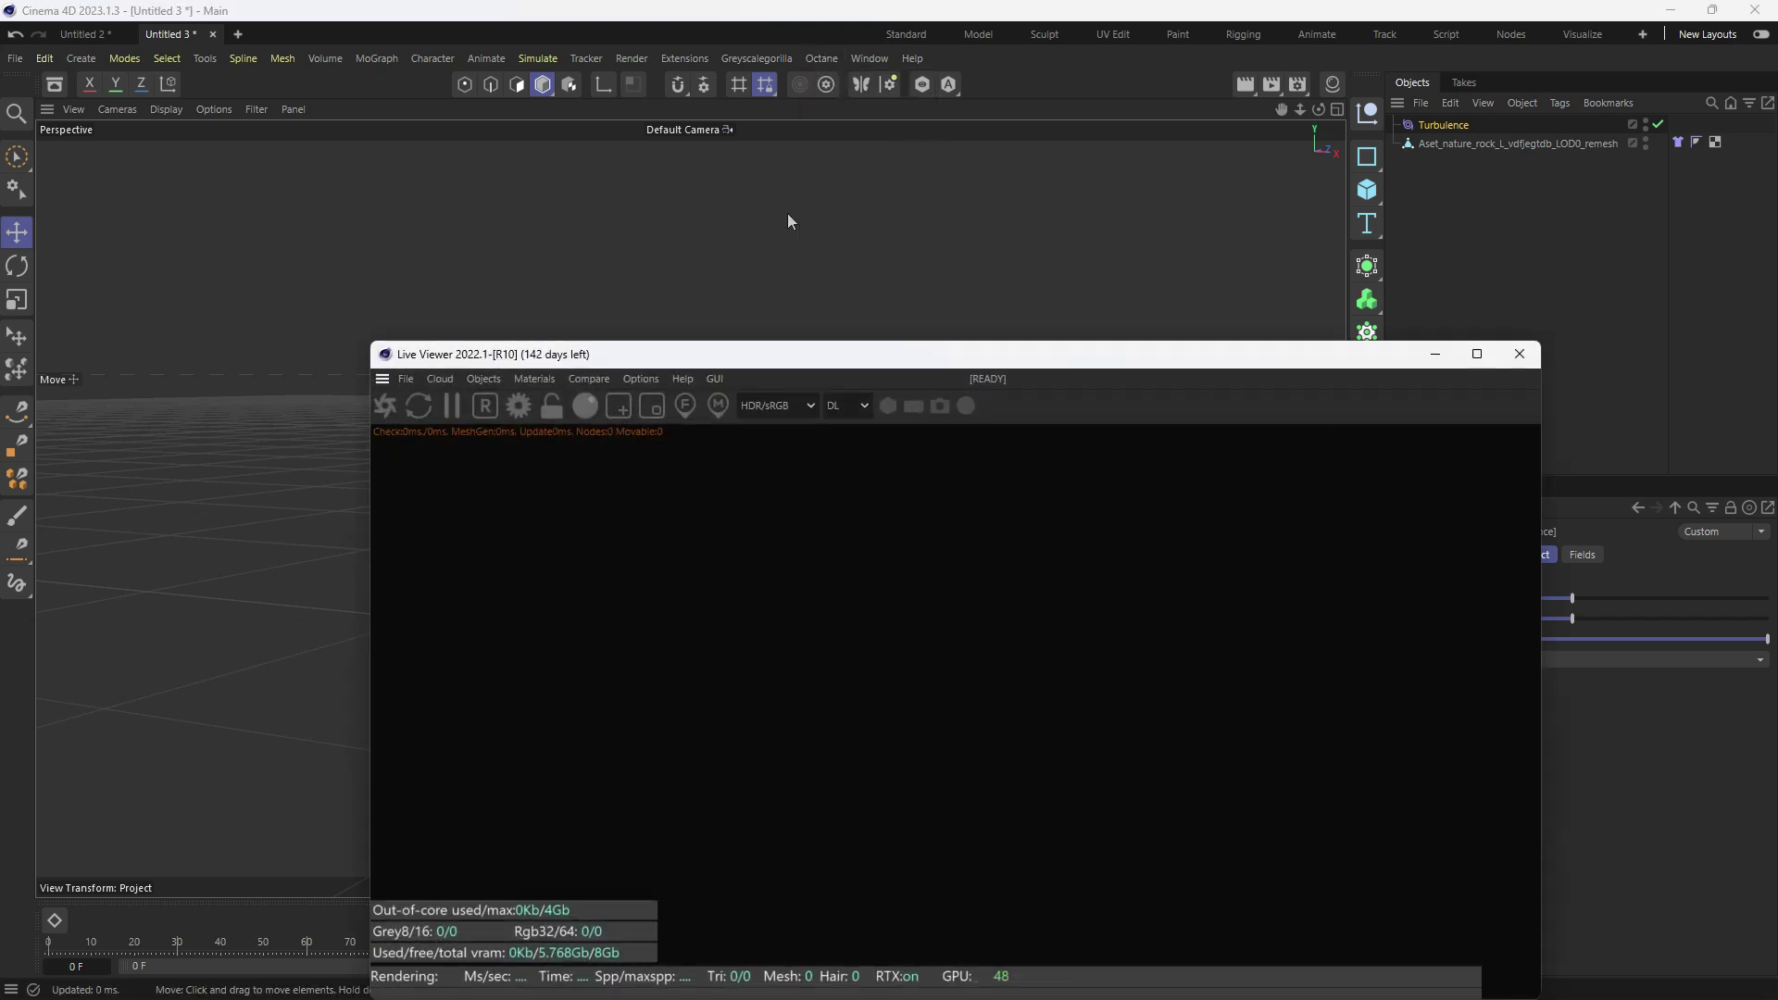
left_click(482, 378)
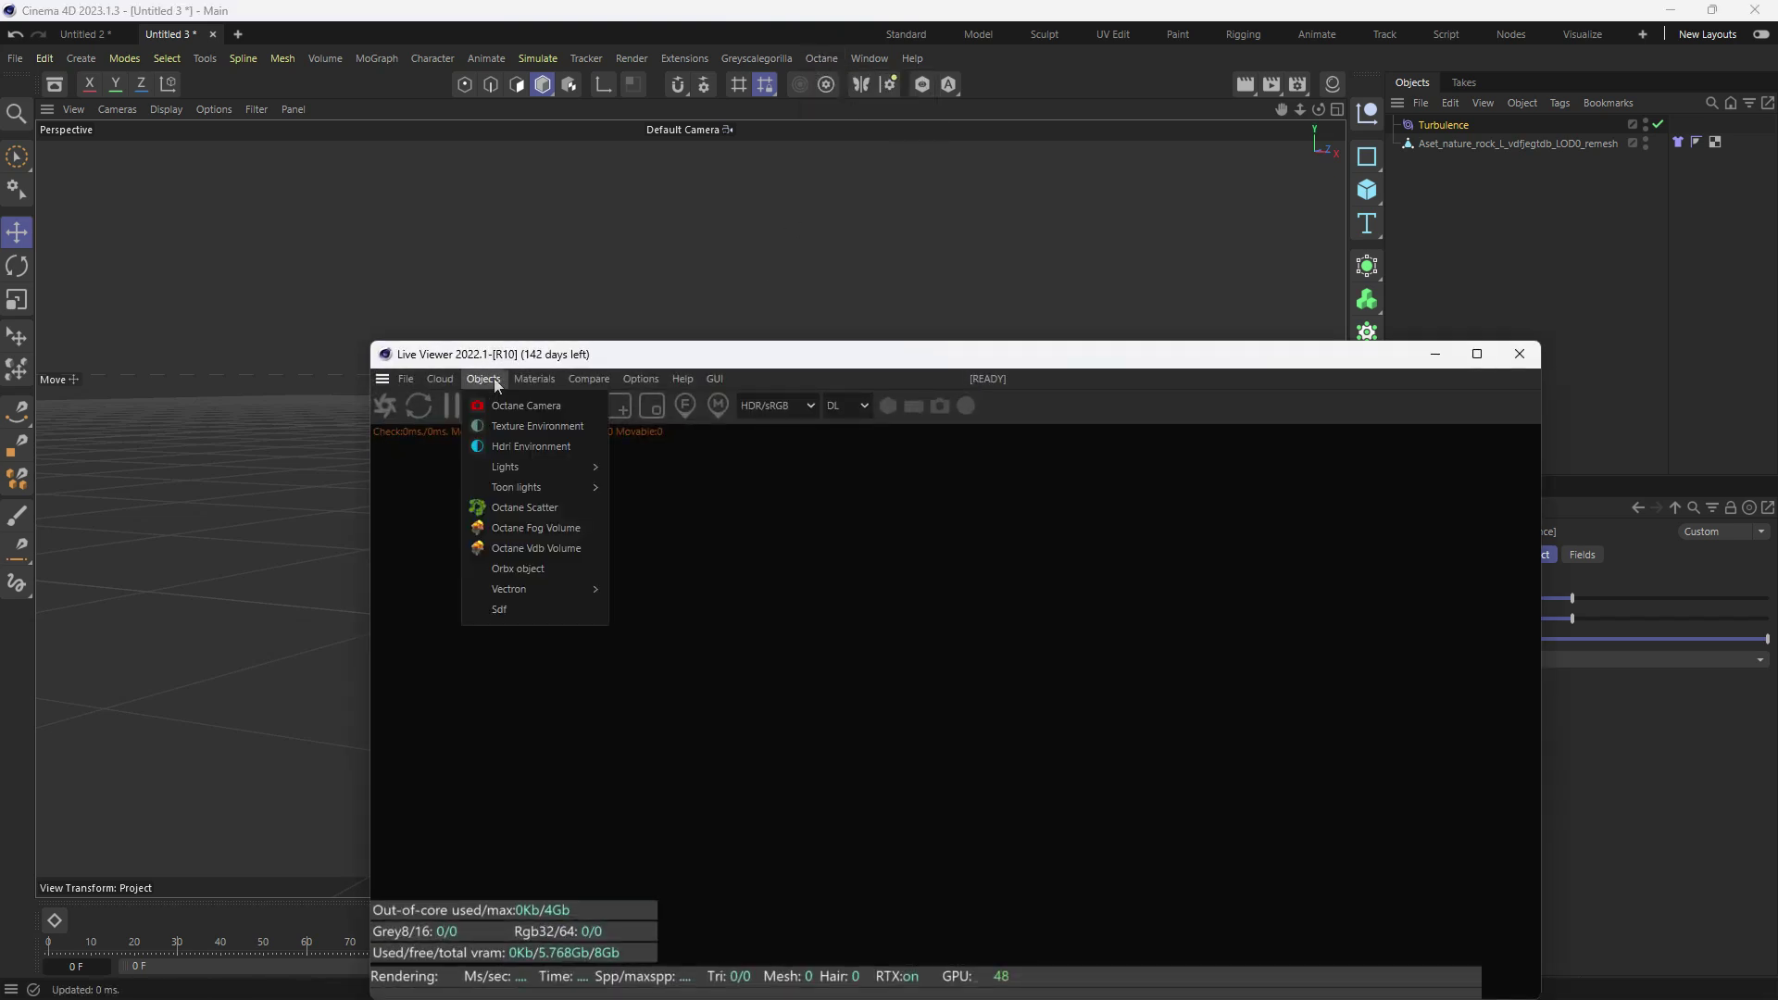
left_click(525, 509)
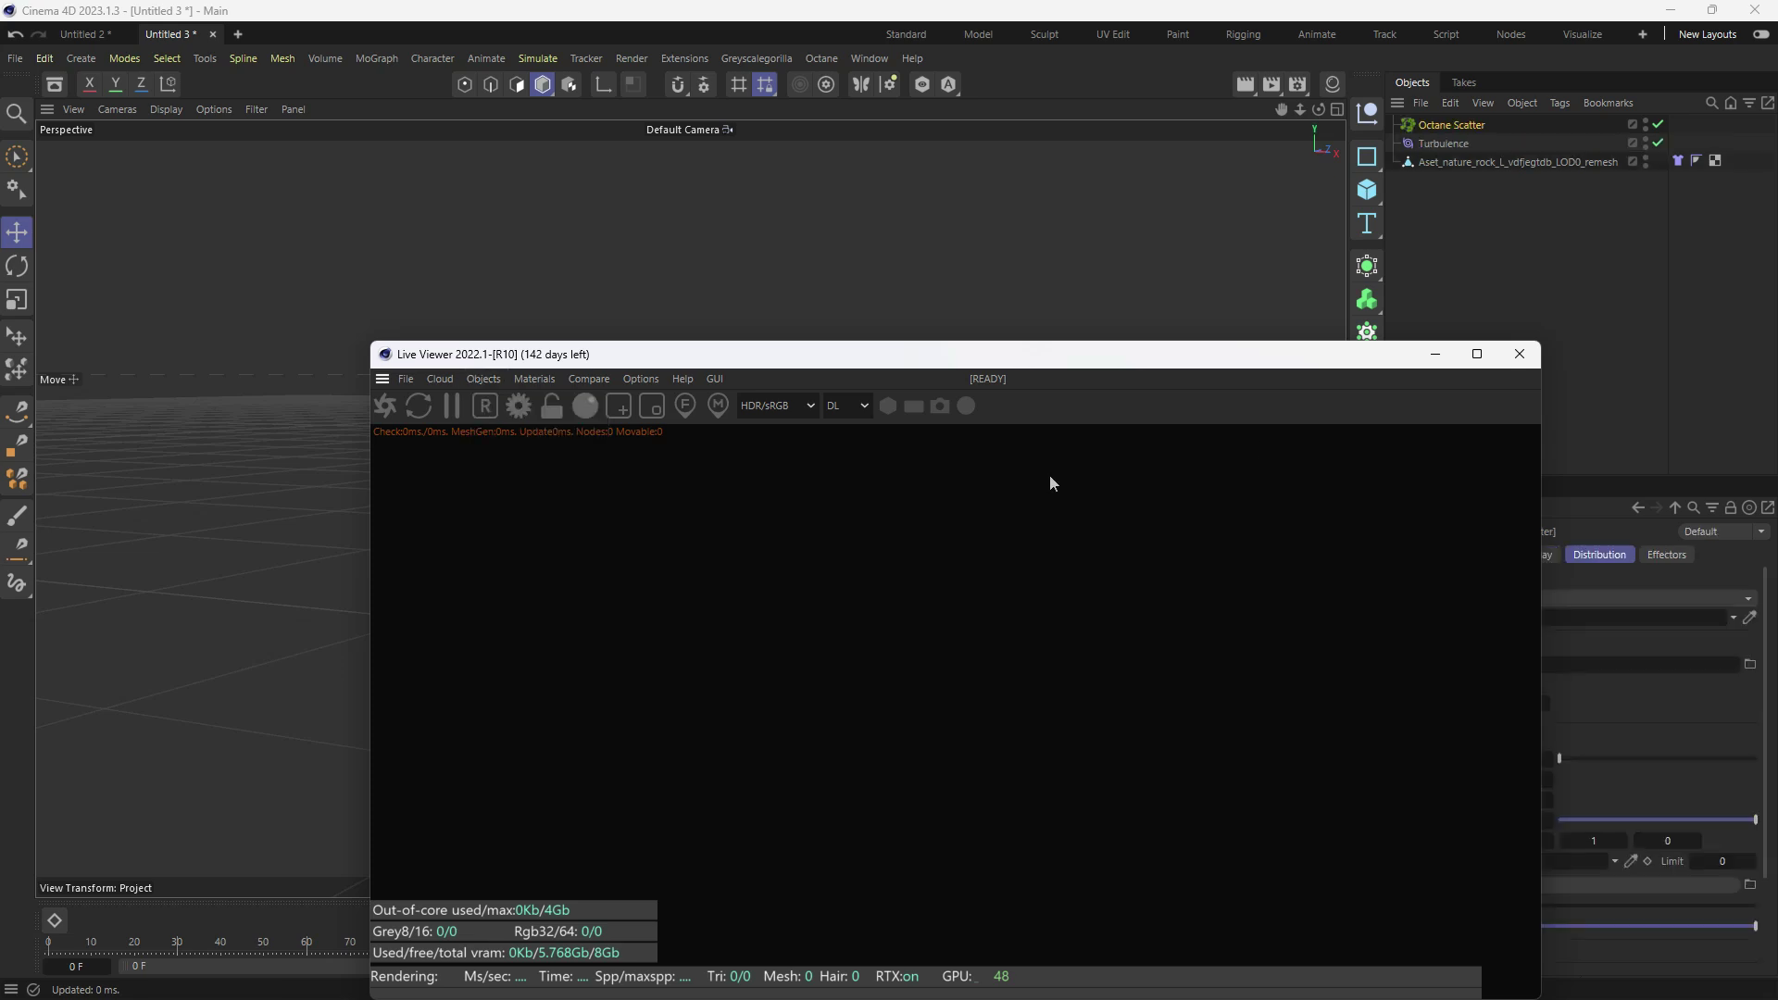
left_click(1435, 354)
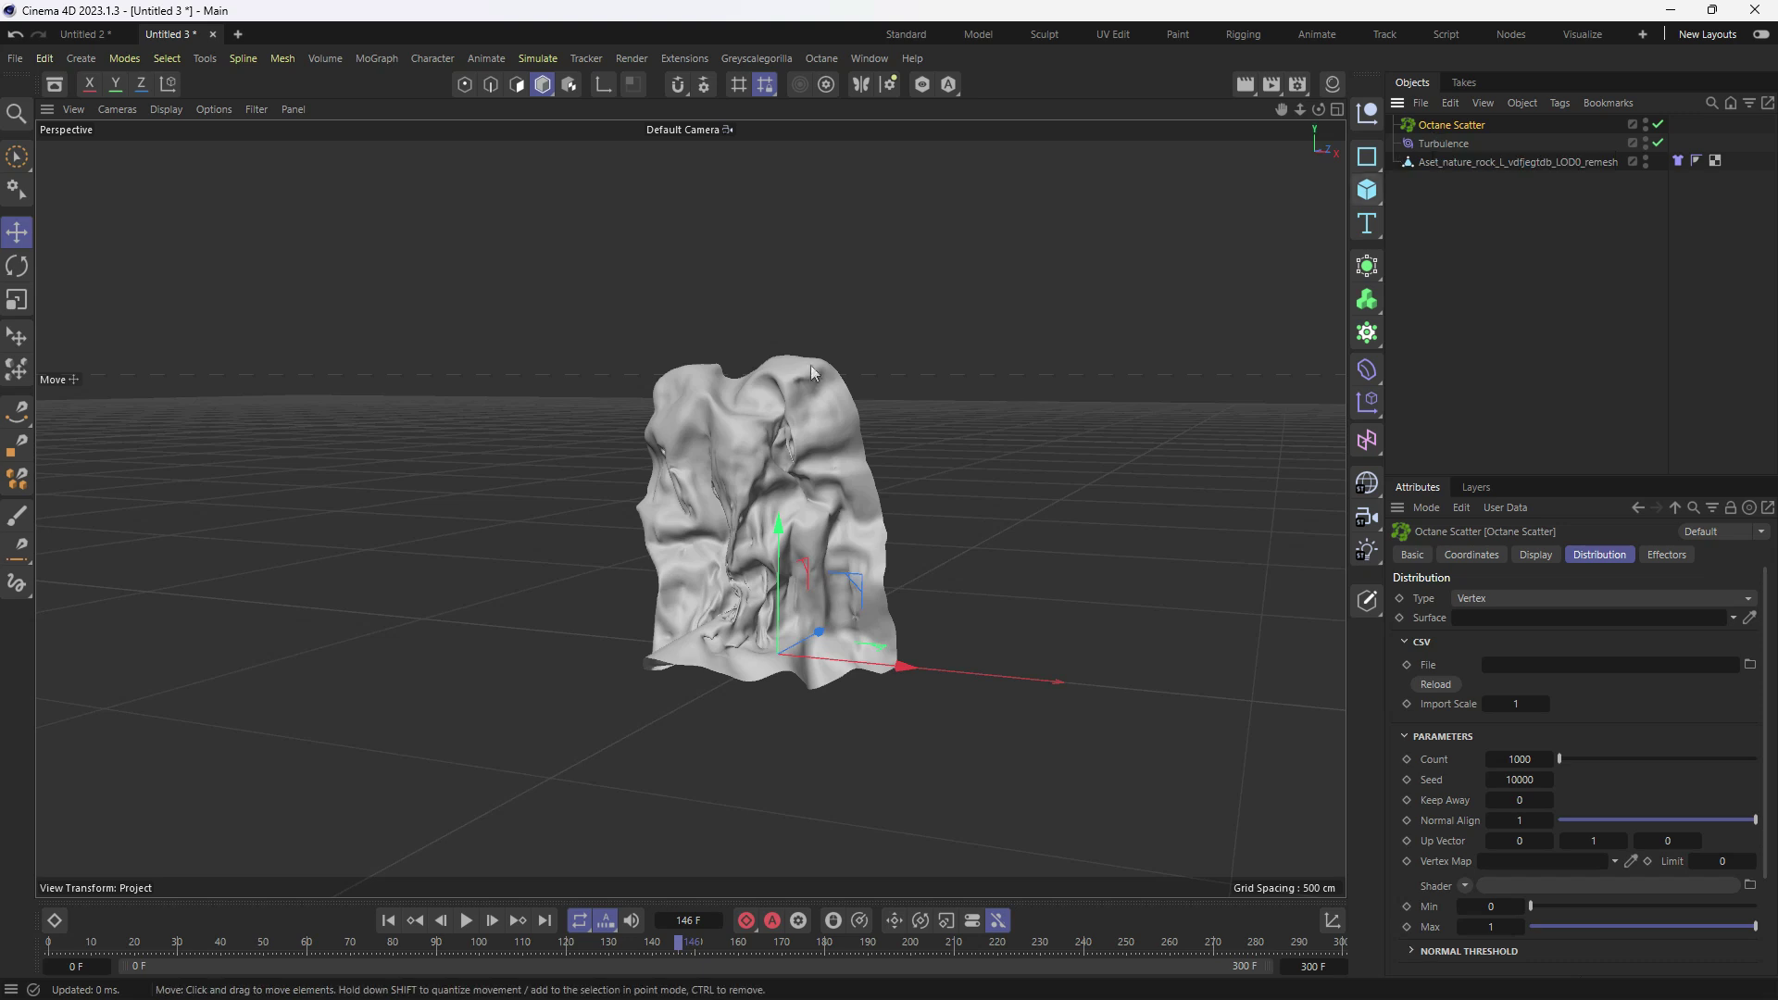
- Assign the rock mesh as the Octane Scatter's surface and set the distribution type to Surface
left_click(1482, 162)
left_click(1454, 126)
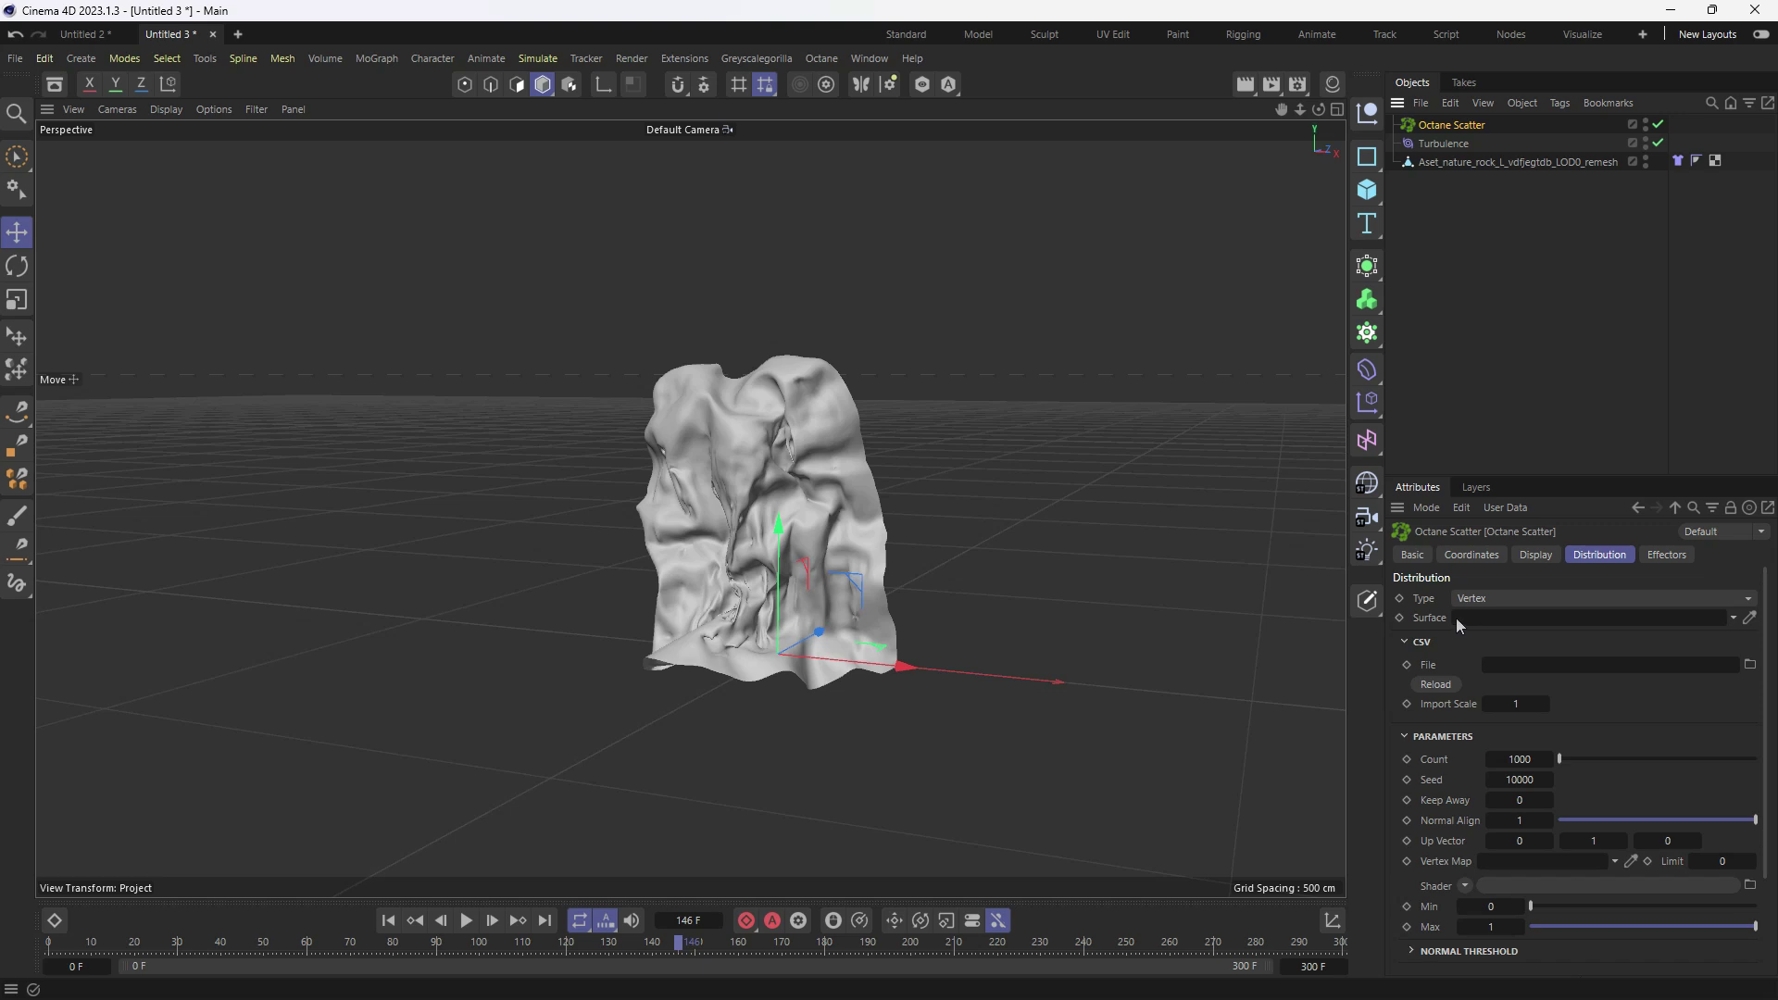
left_click_drag(1482, 163, 1491, 619)
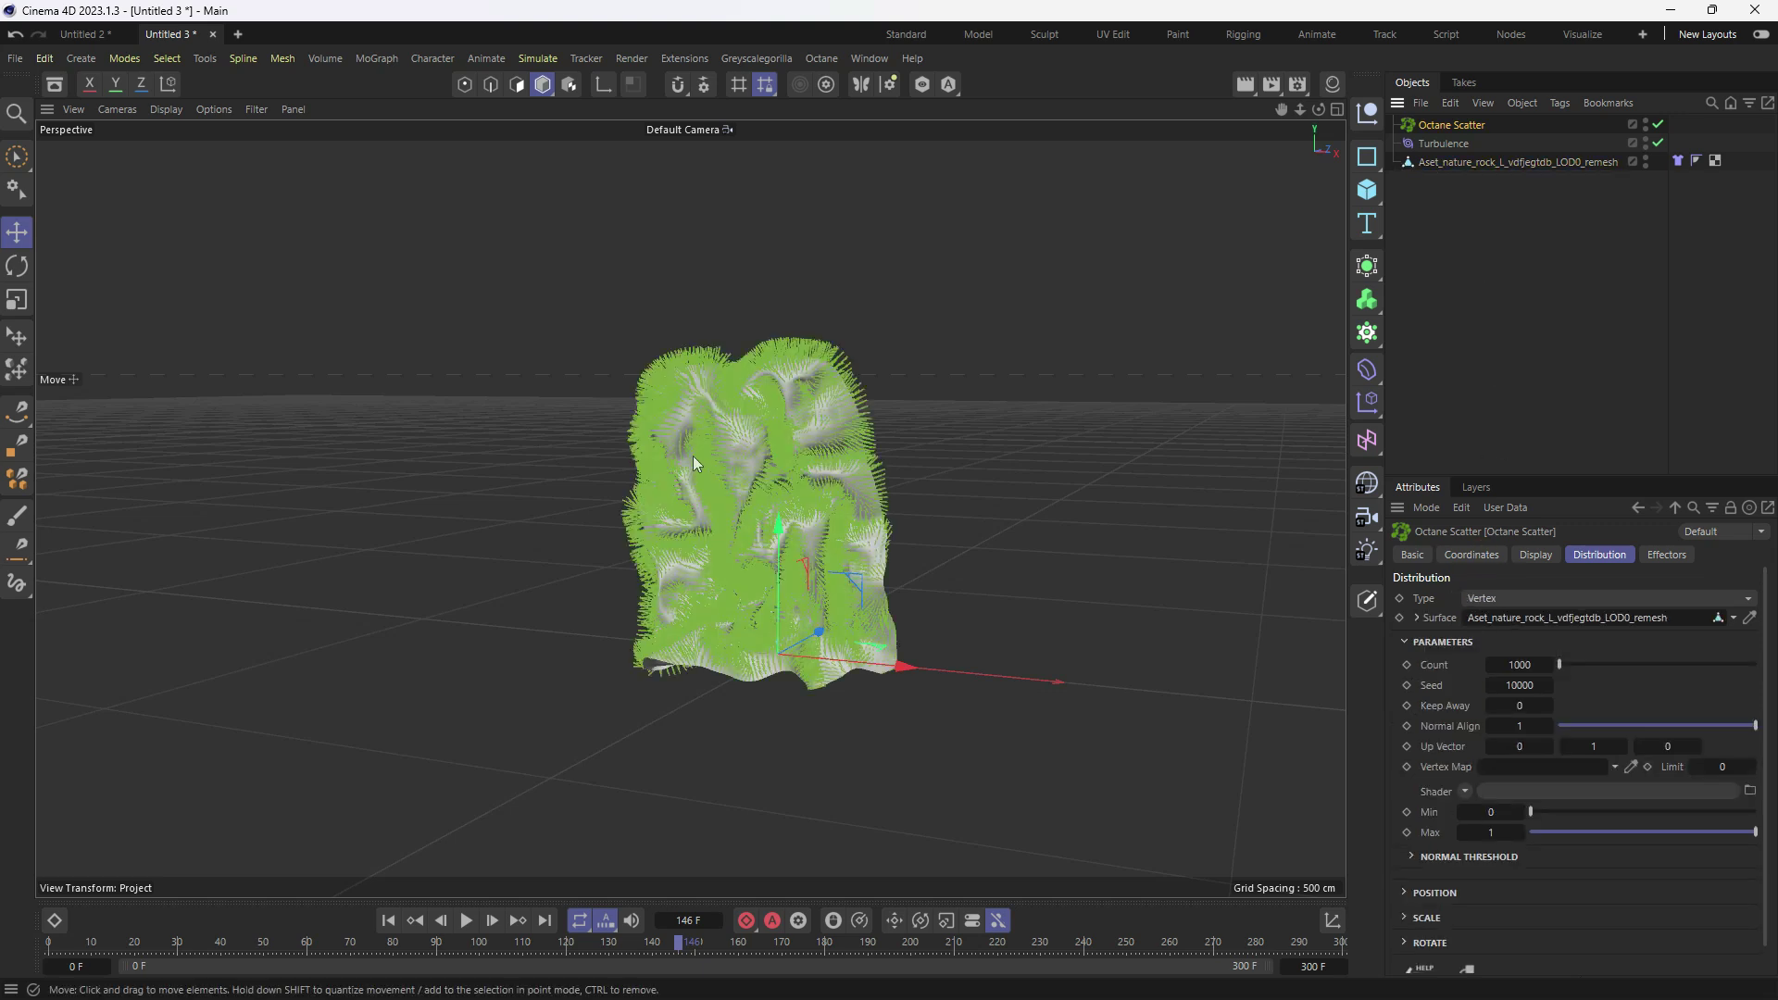
scroll(789, 414, "up", 3)
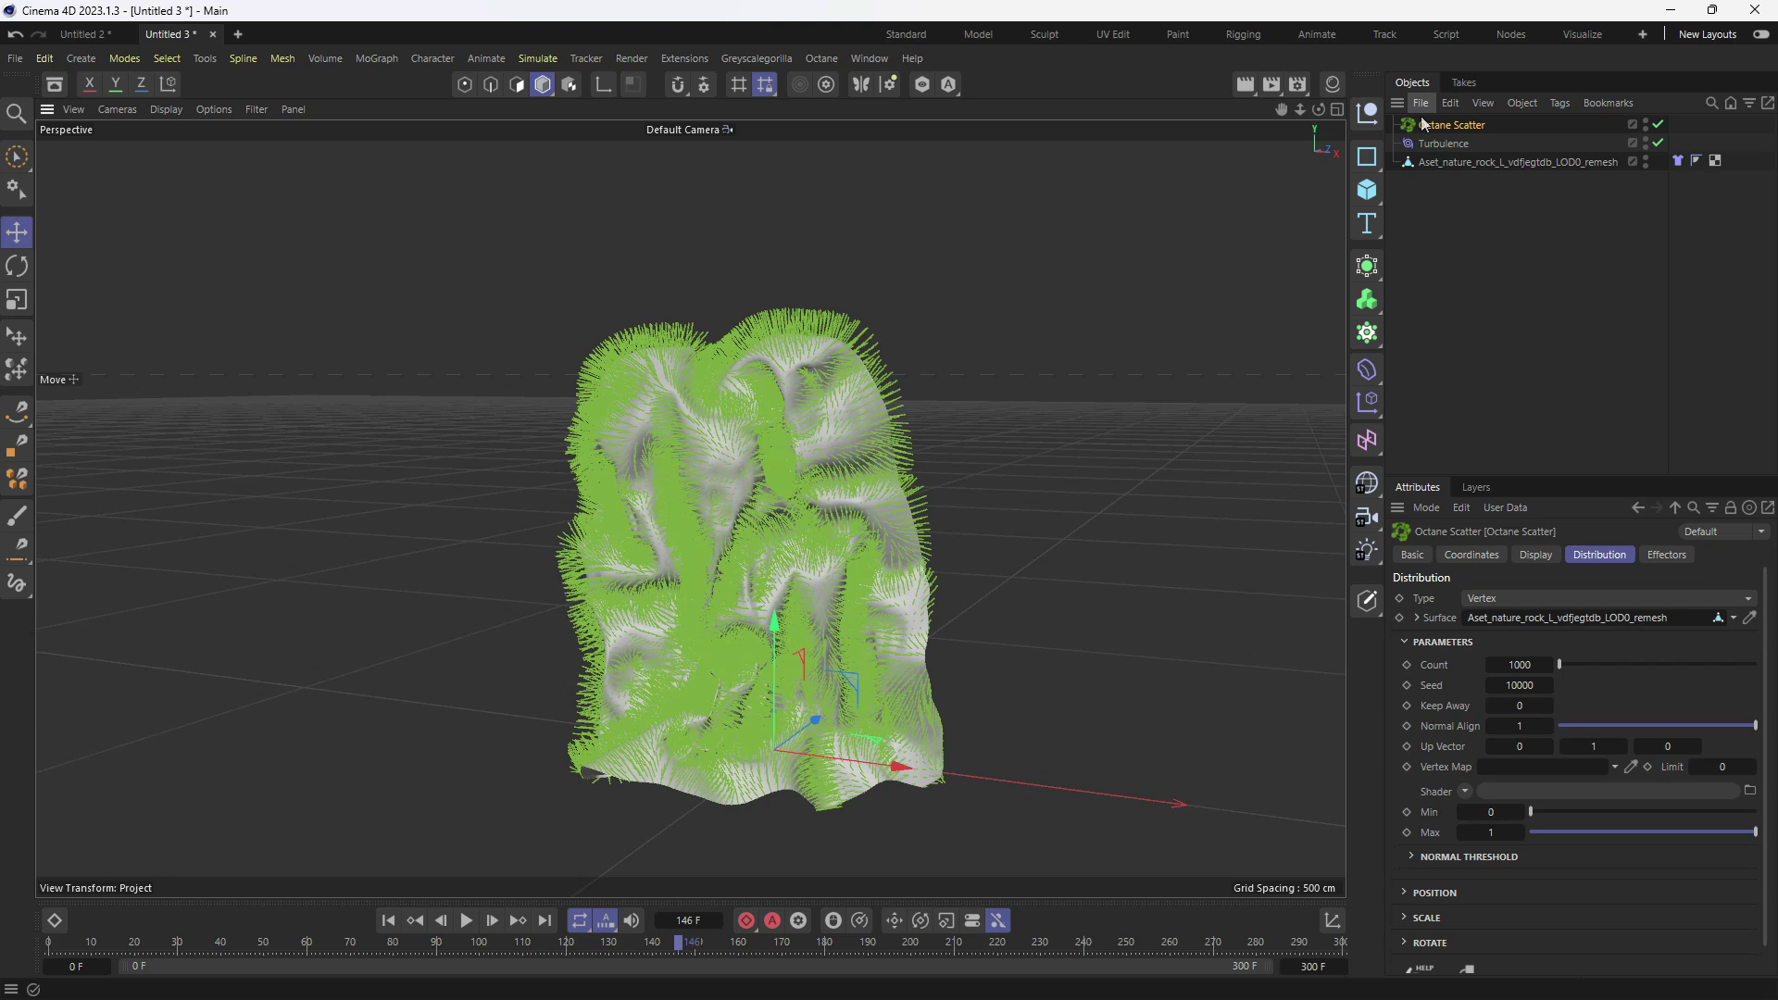
left_click(1488, 599)
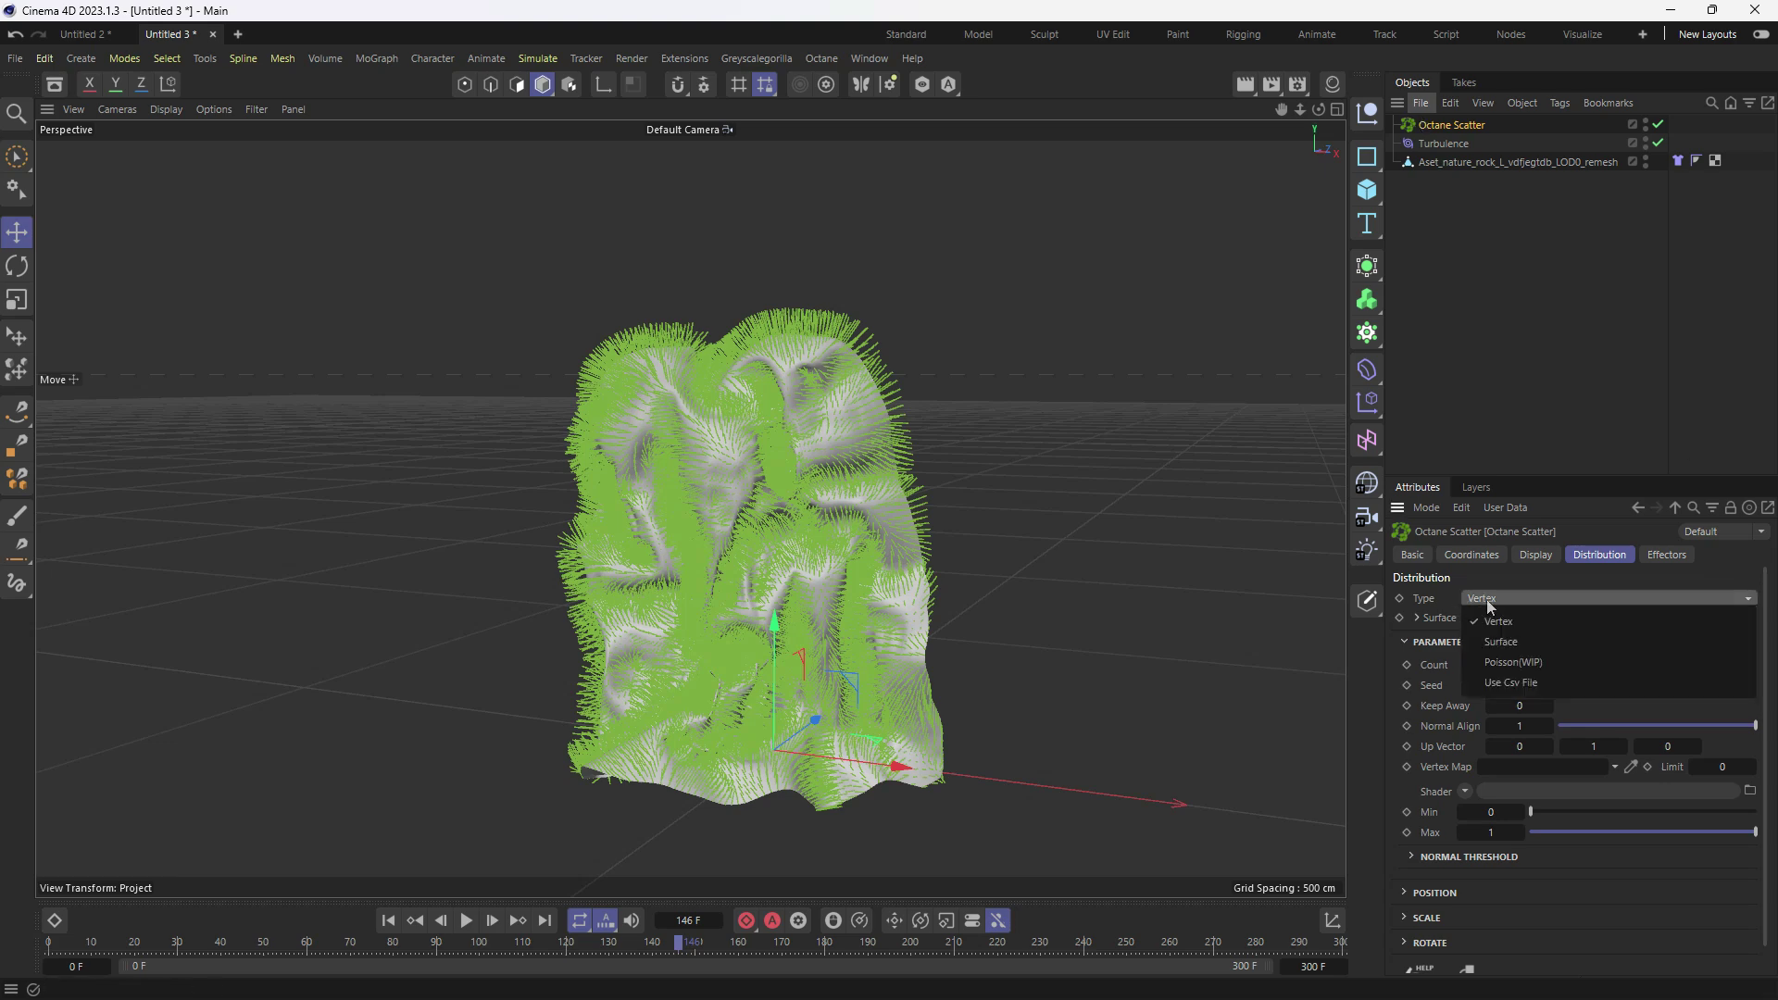
left_click(1495, 644)
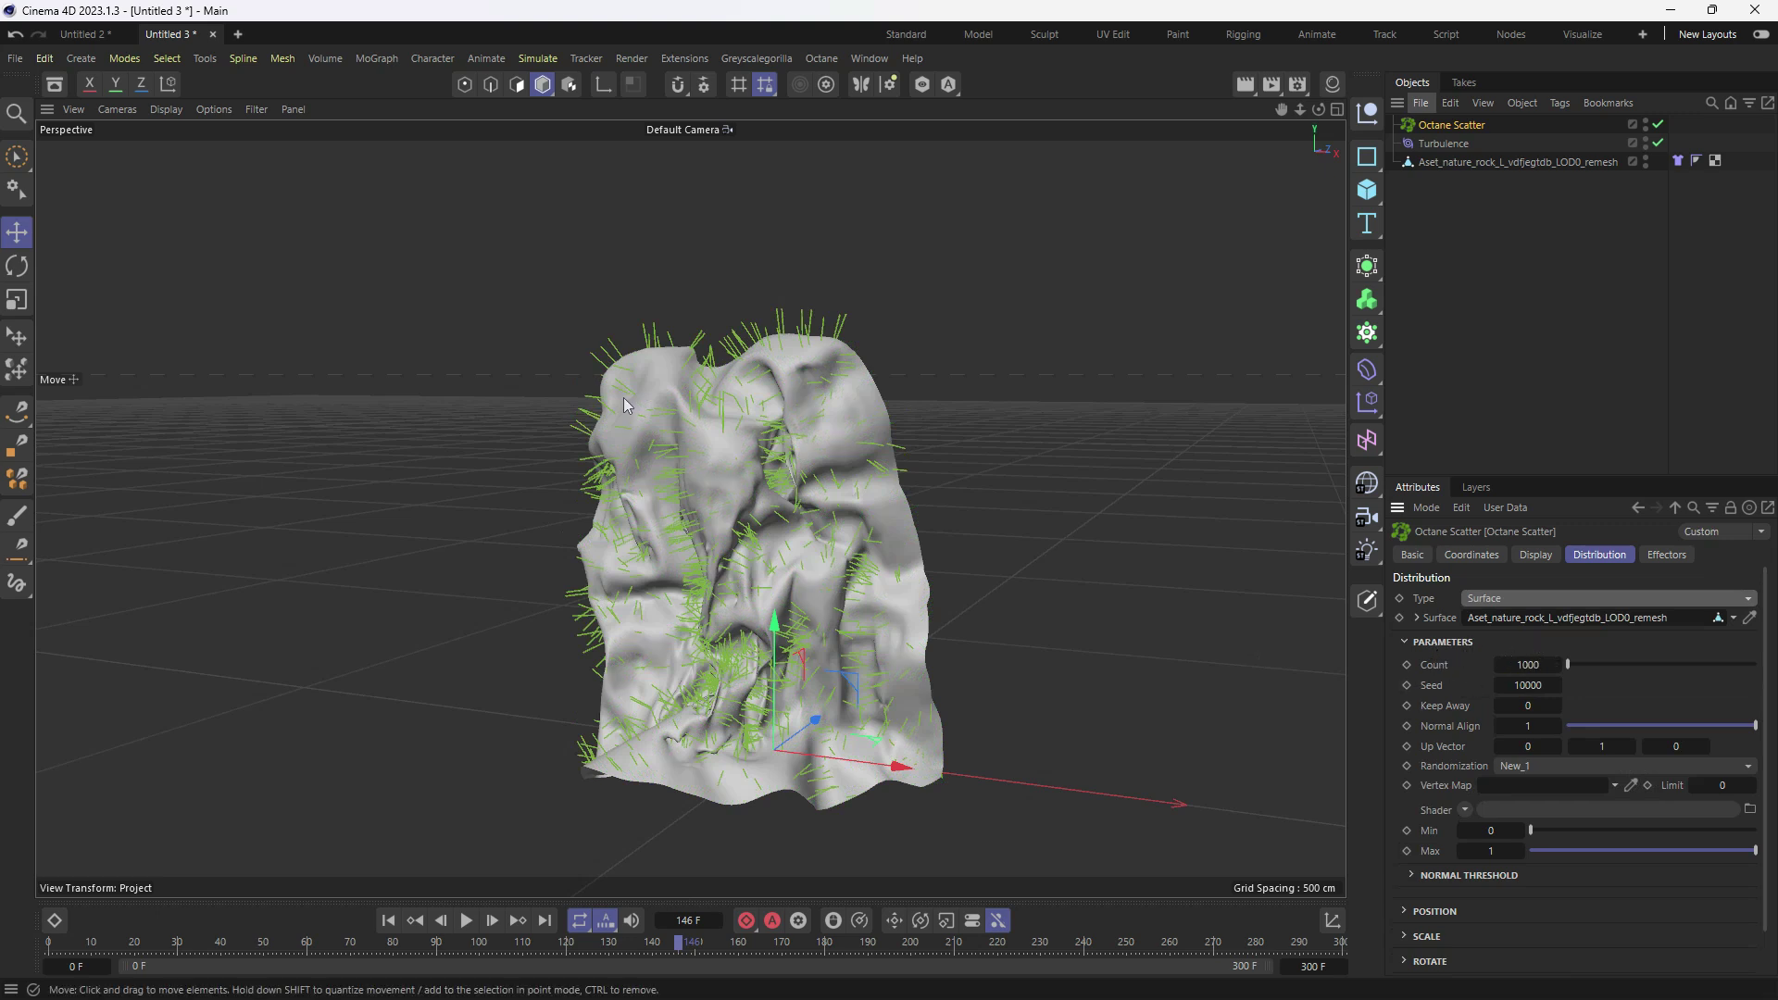
- Try raising the scatter count to about 35,000, restore it to 1000 and deselect the scatter
left_click(1529, 665)
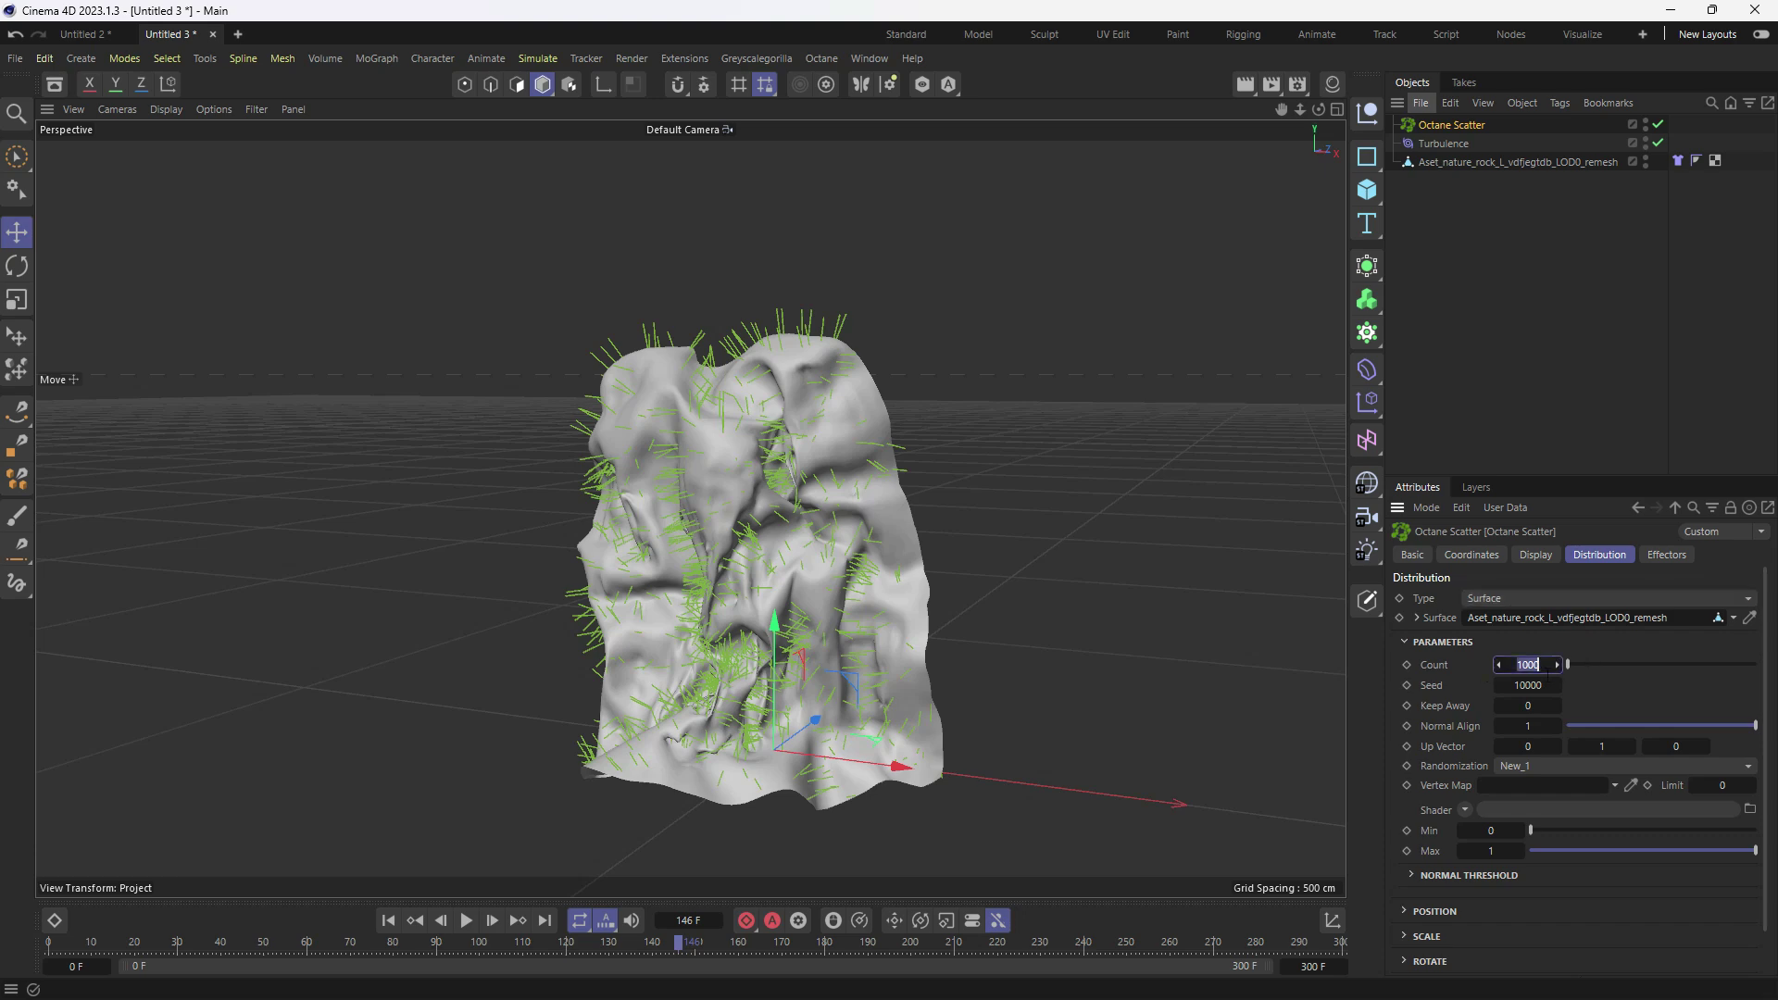
left_click(1601, 667)
mouse_move(1587, 673)
left_mouse_down()
mouse_move(1704, 669)
mouse_move(1594, 669)
left_mouse_up()
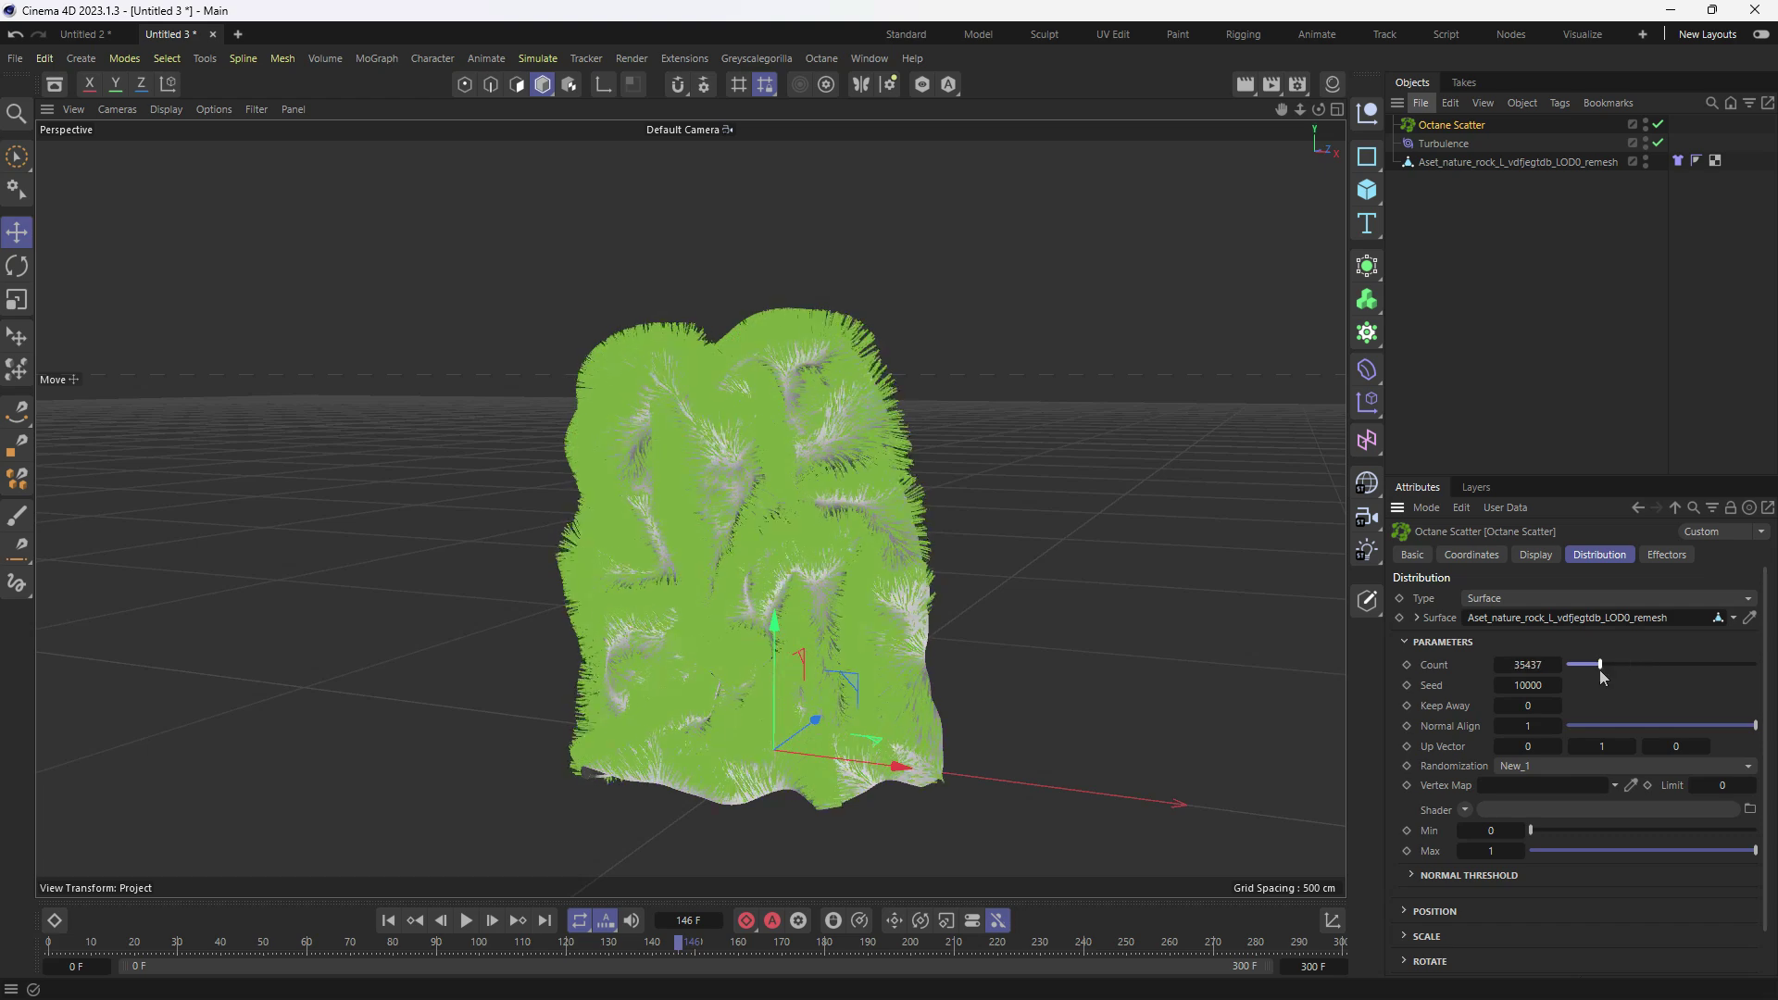
left_click(1529, 665)
type("10")
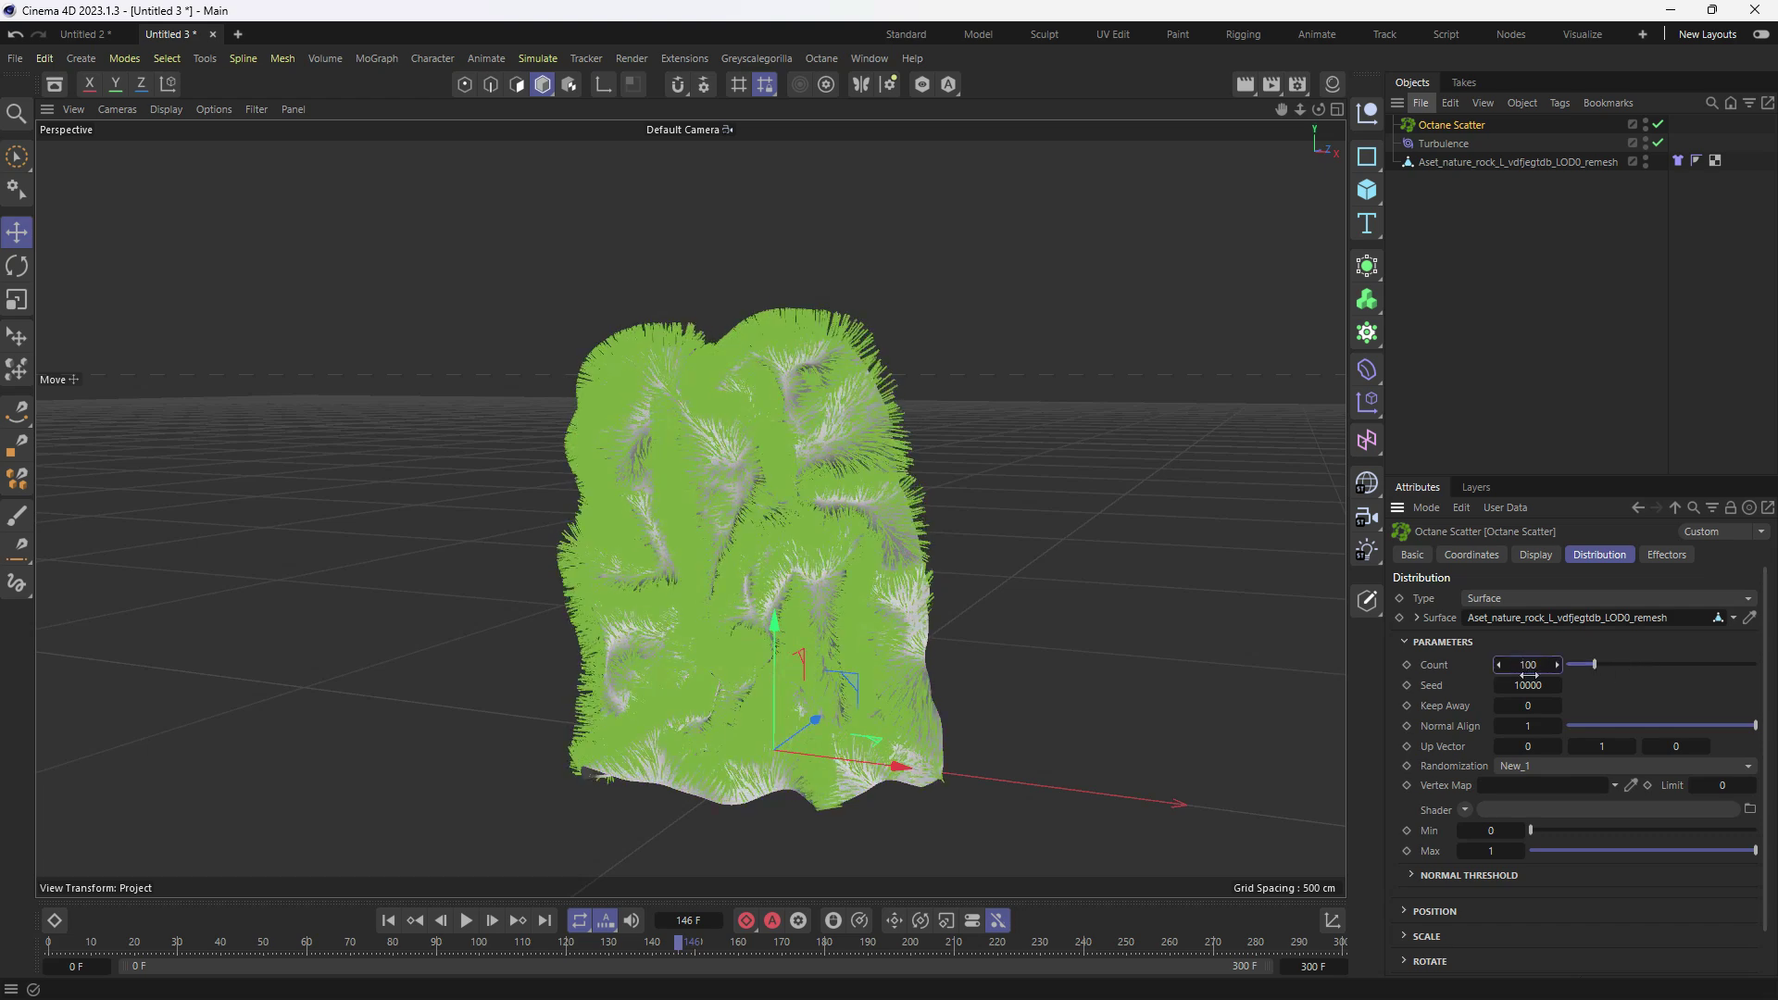
type("0")
key("Return")
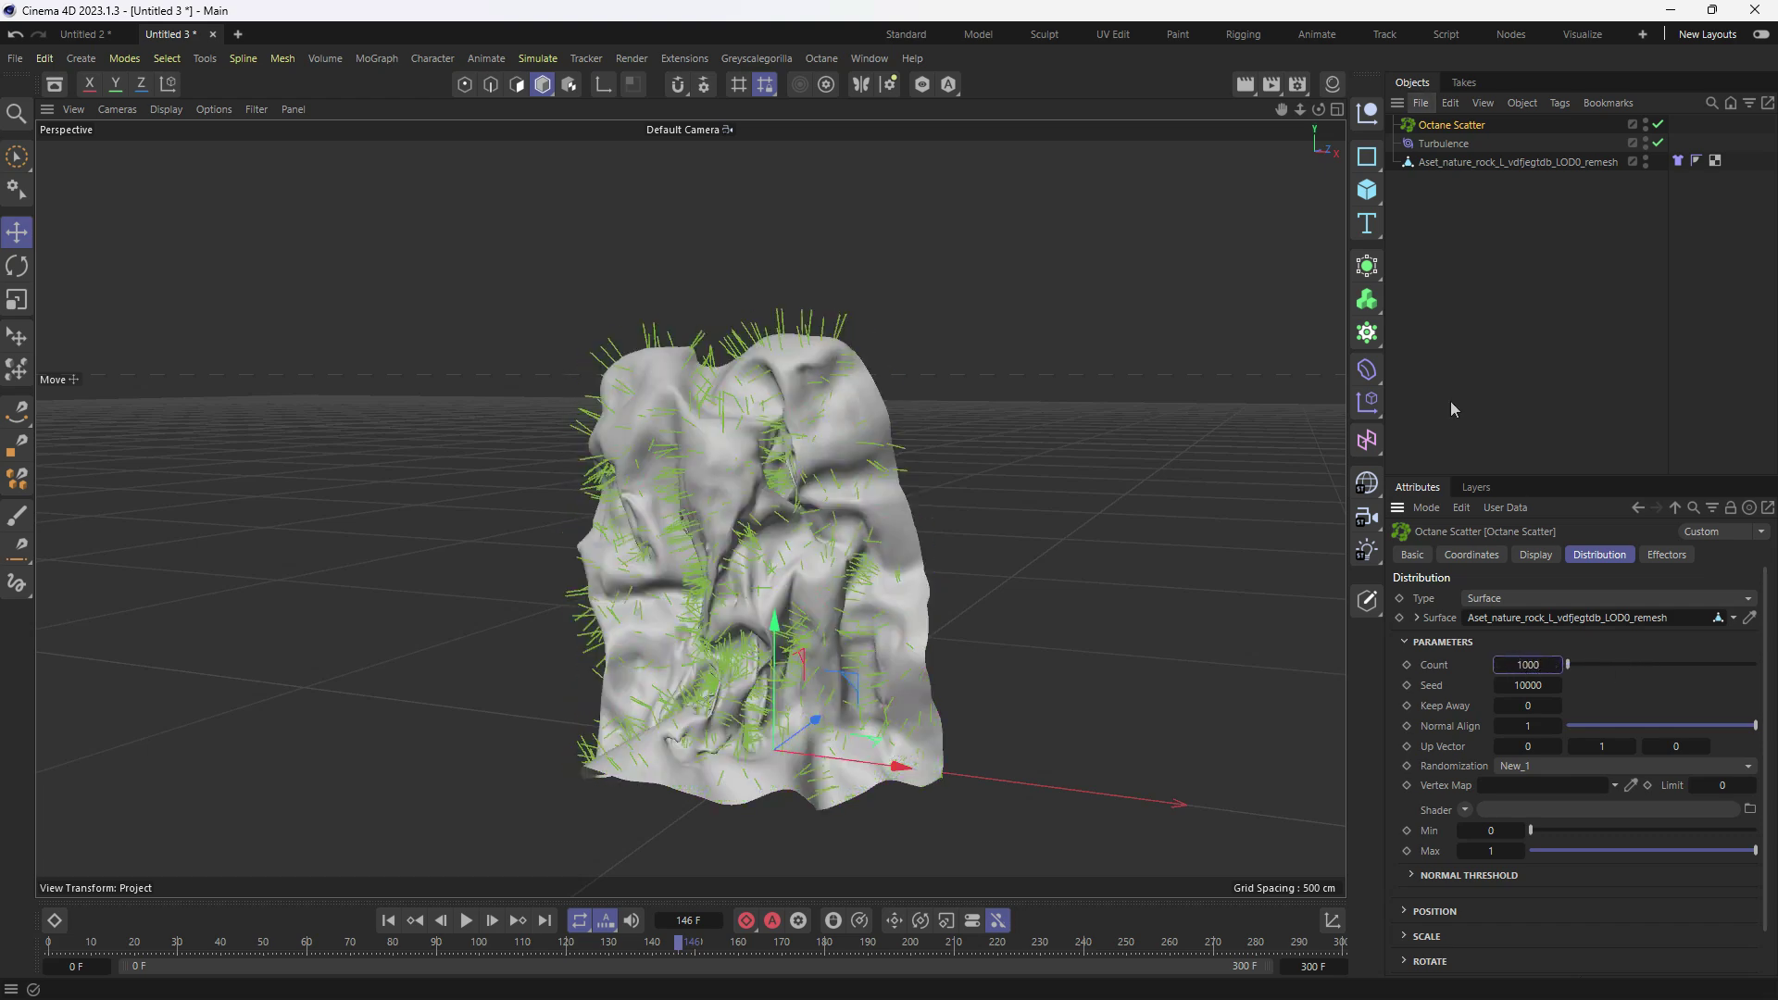
left_click(1426, 375)
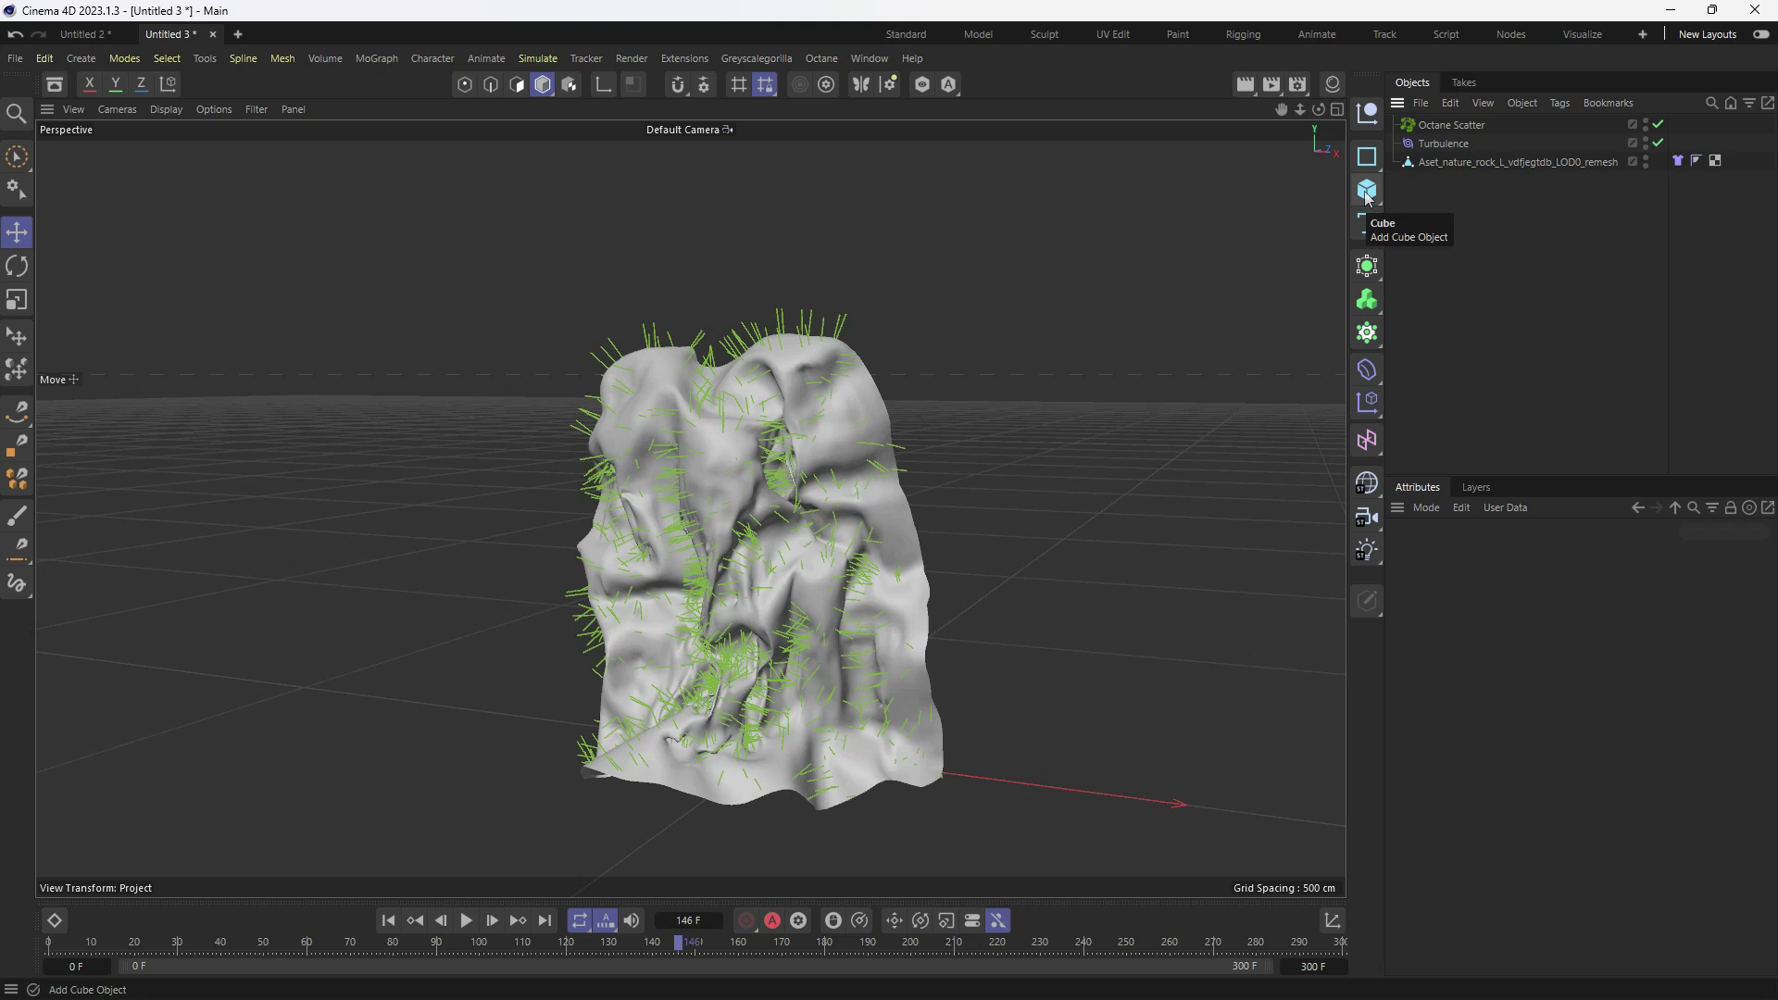
- Add a sphere primitive and make it a child of the Octane Scatter
left_click_drag(1369, 196, 1376, 196)
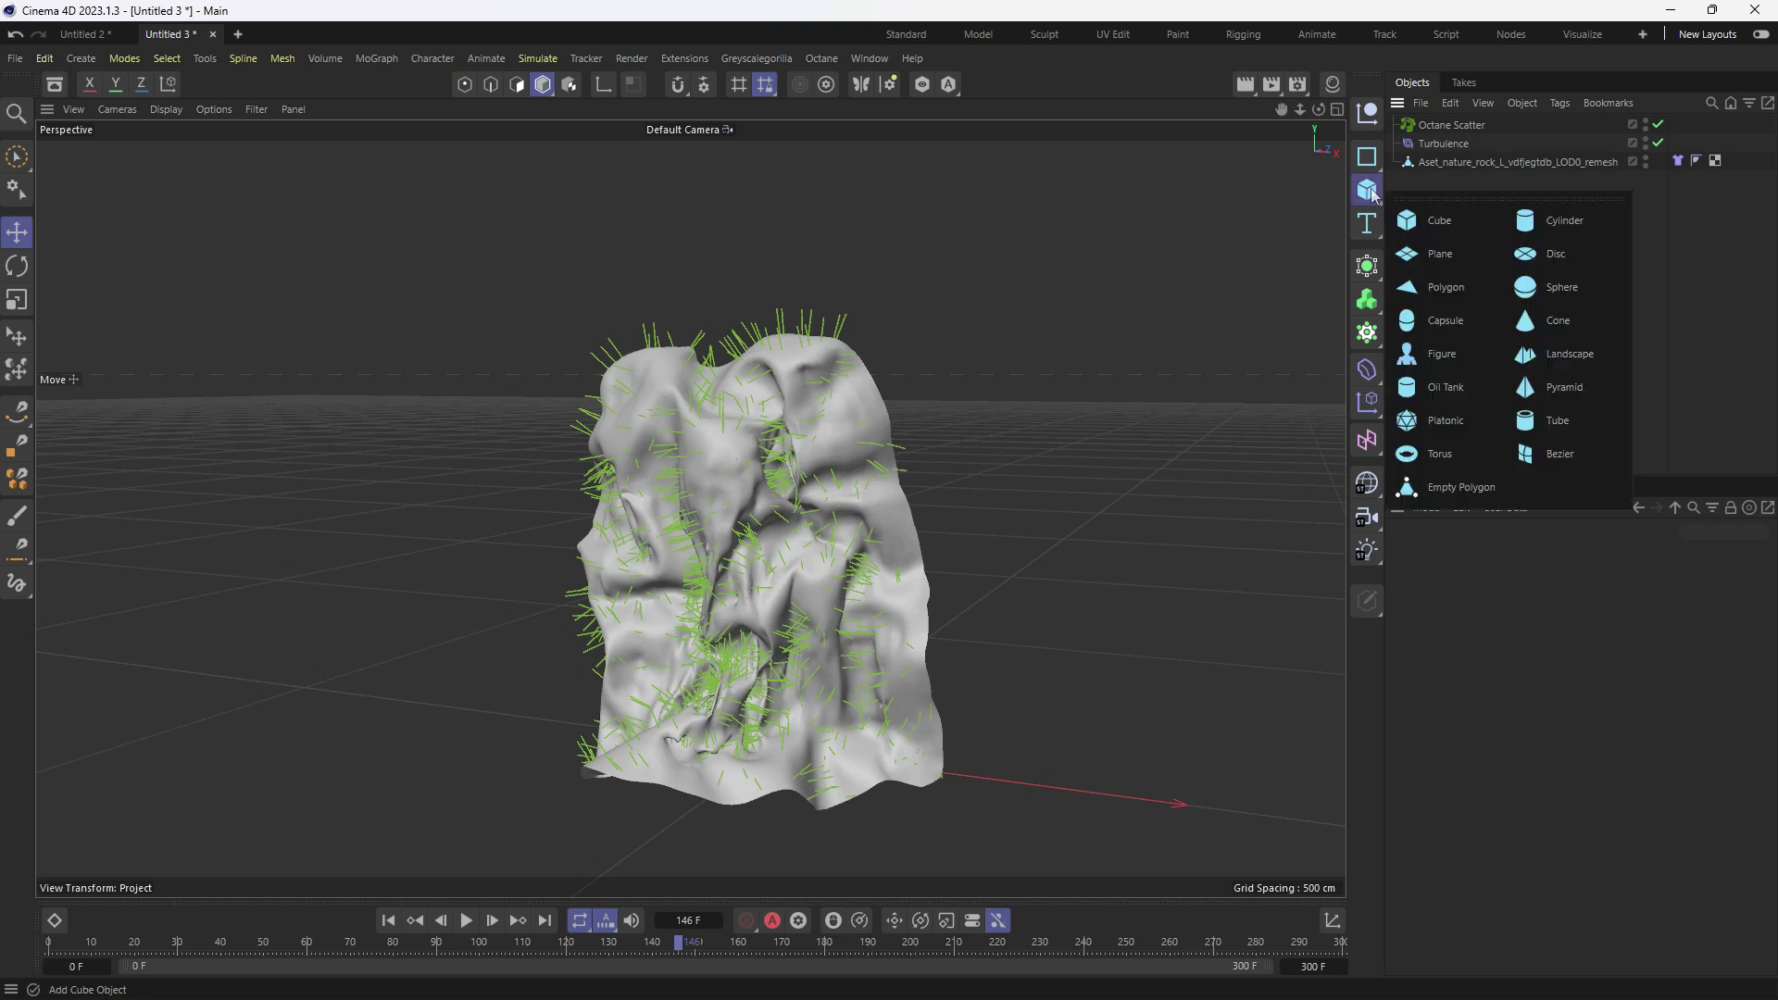
left_click(1560, 294)
left_click_drag(1434, 126, 1436, 144)
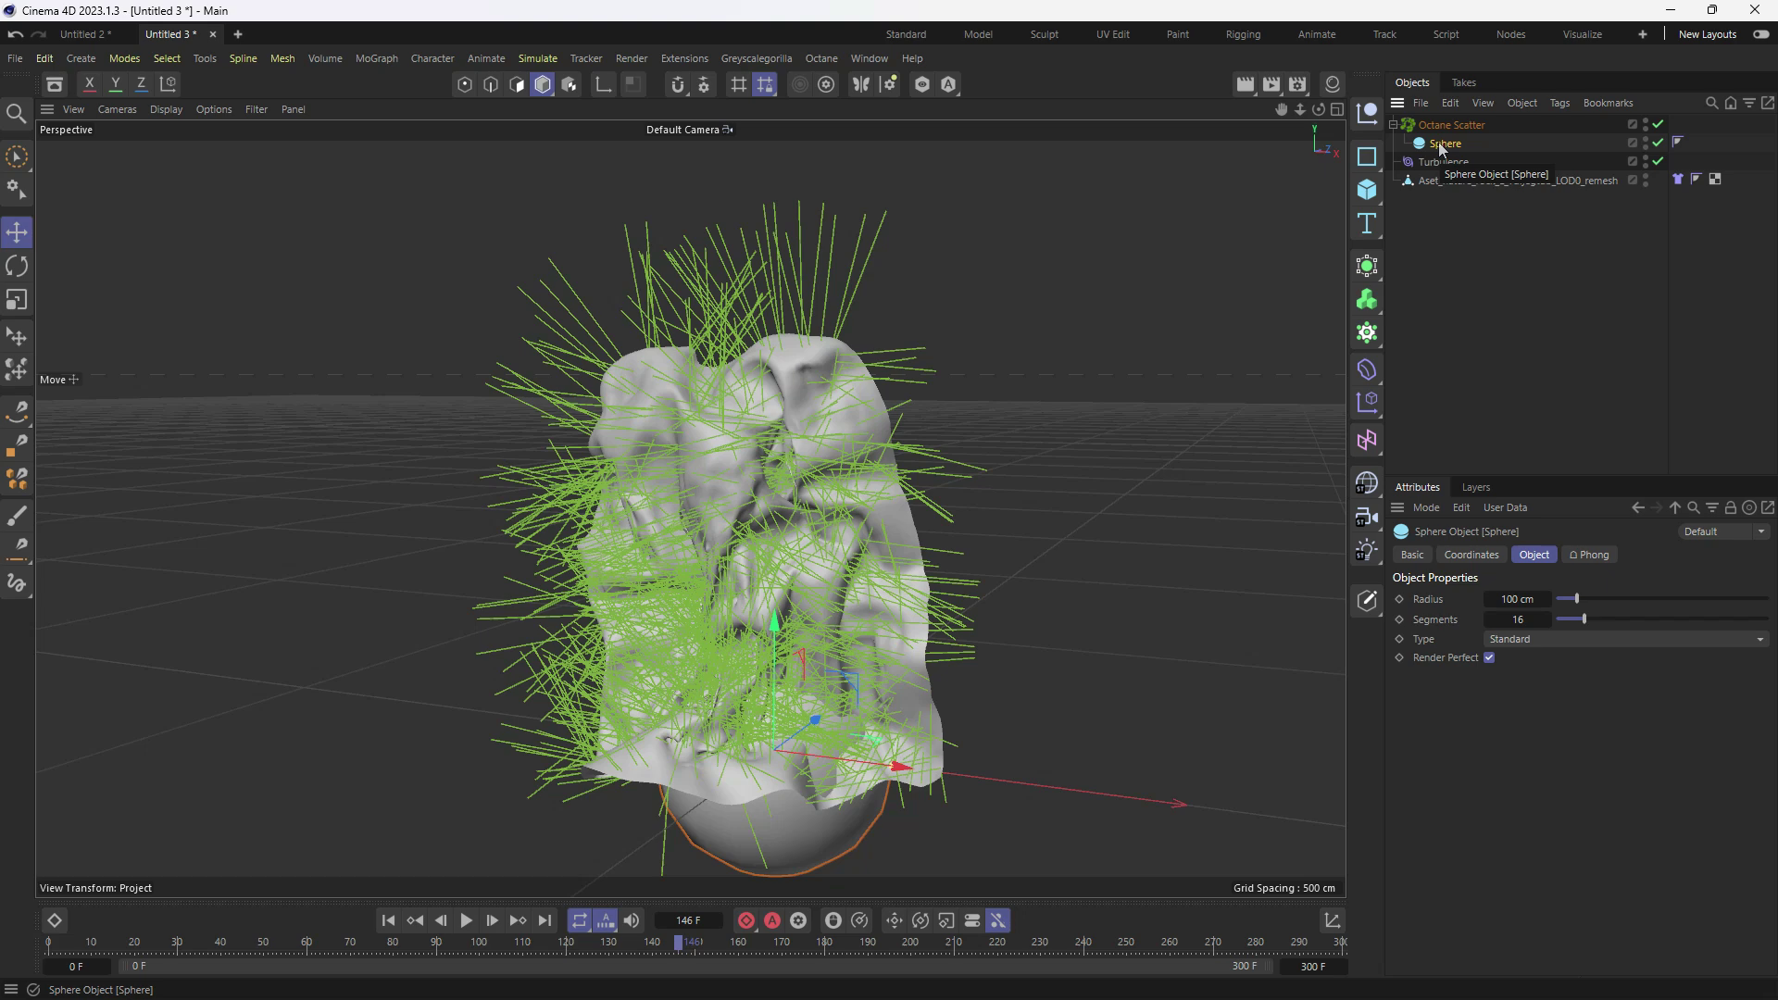
- Set the Octane Scatter's display type to Sphere
left_click(1447, 125)
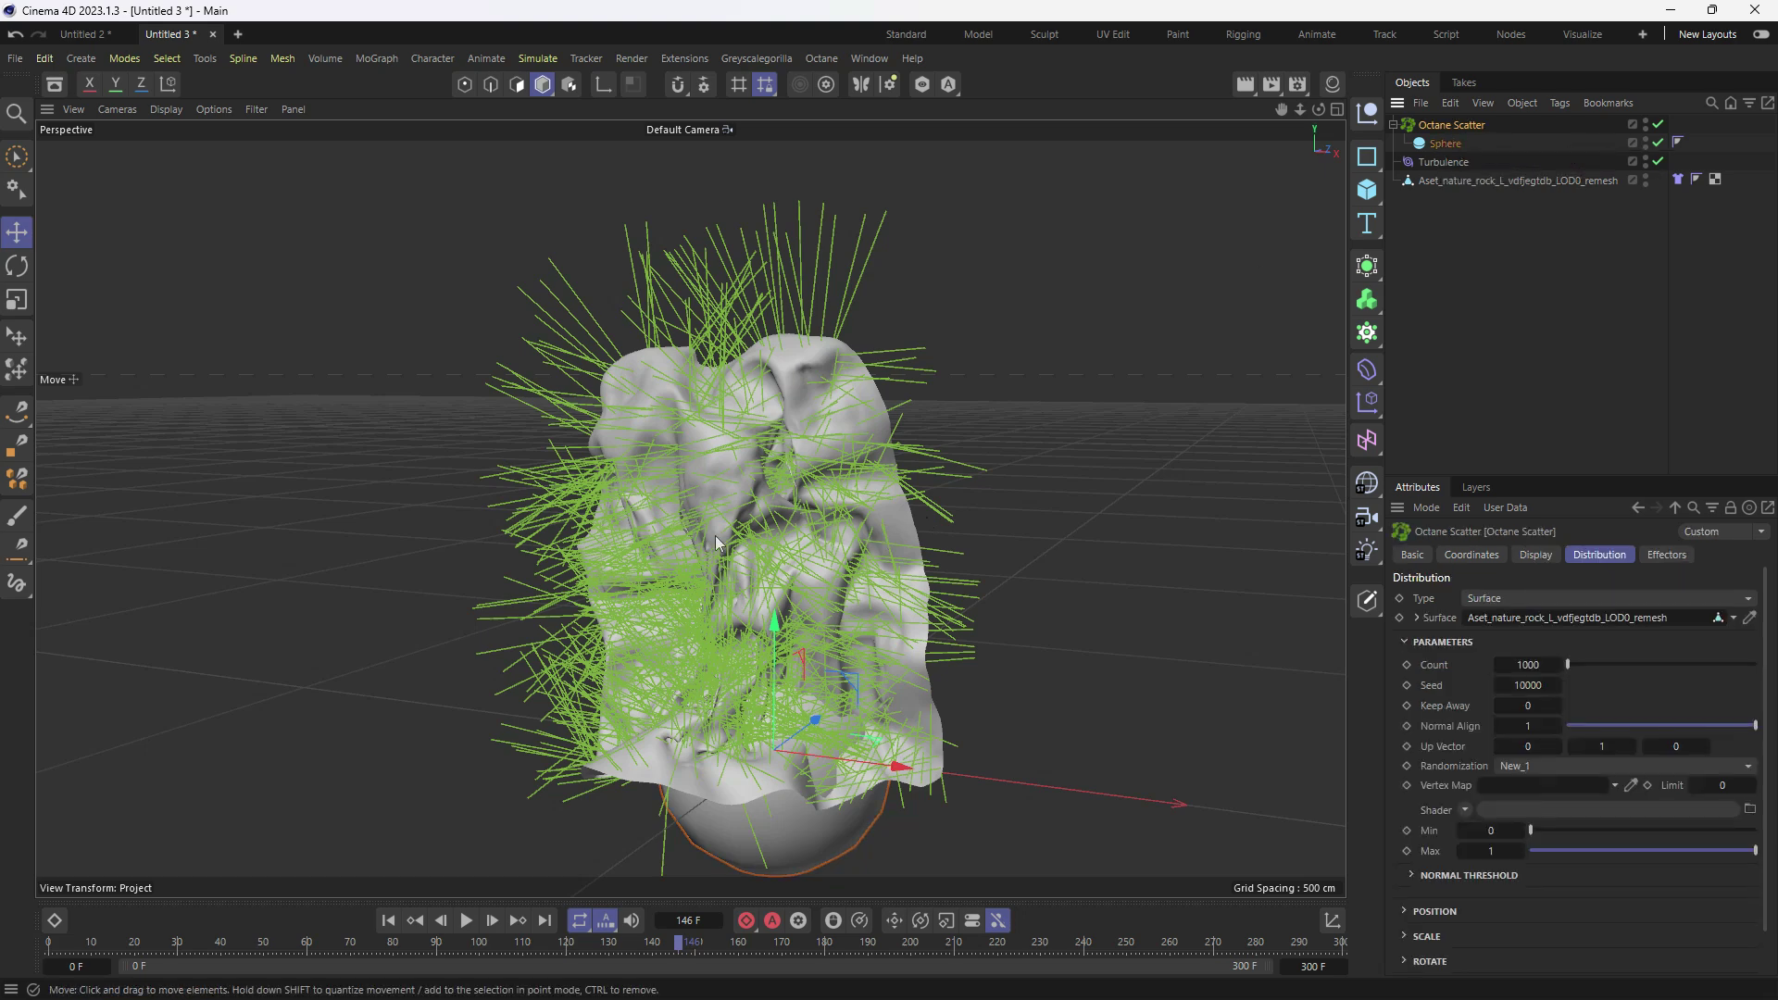
left_click(1533, 556)
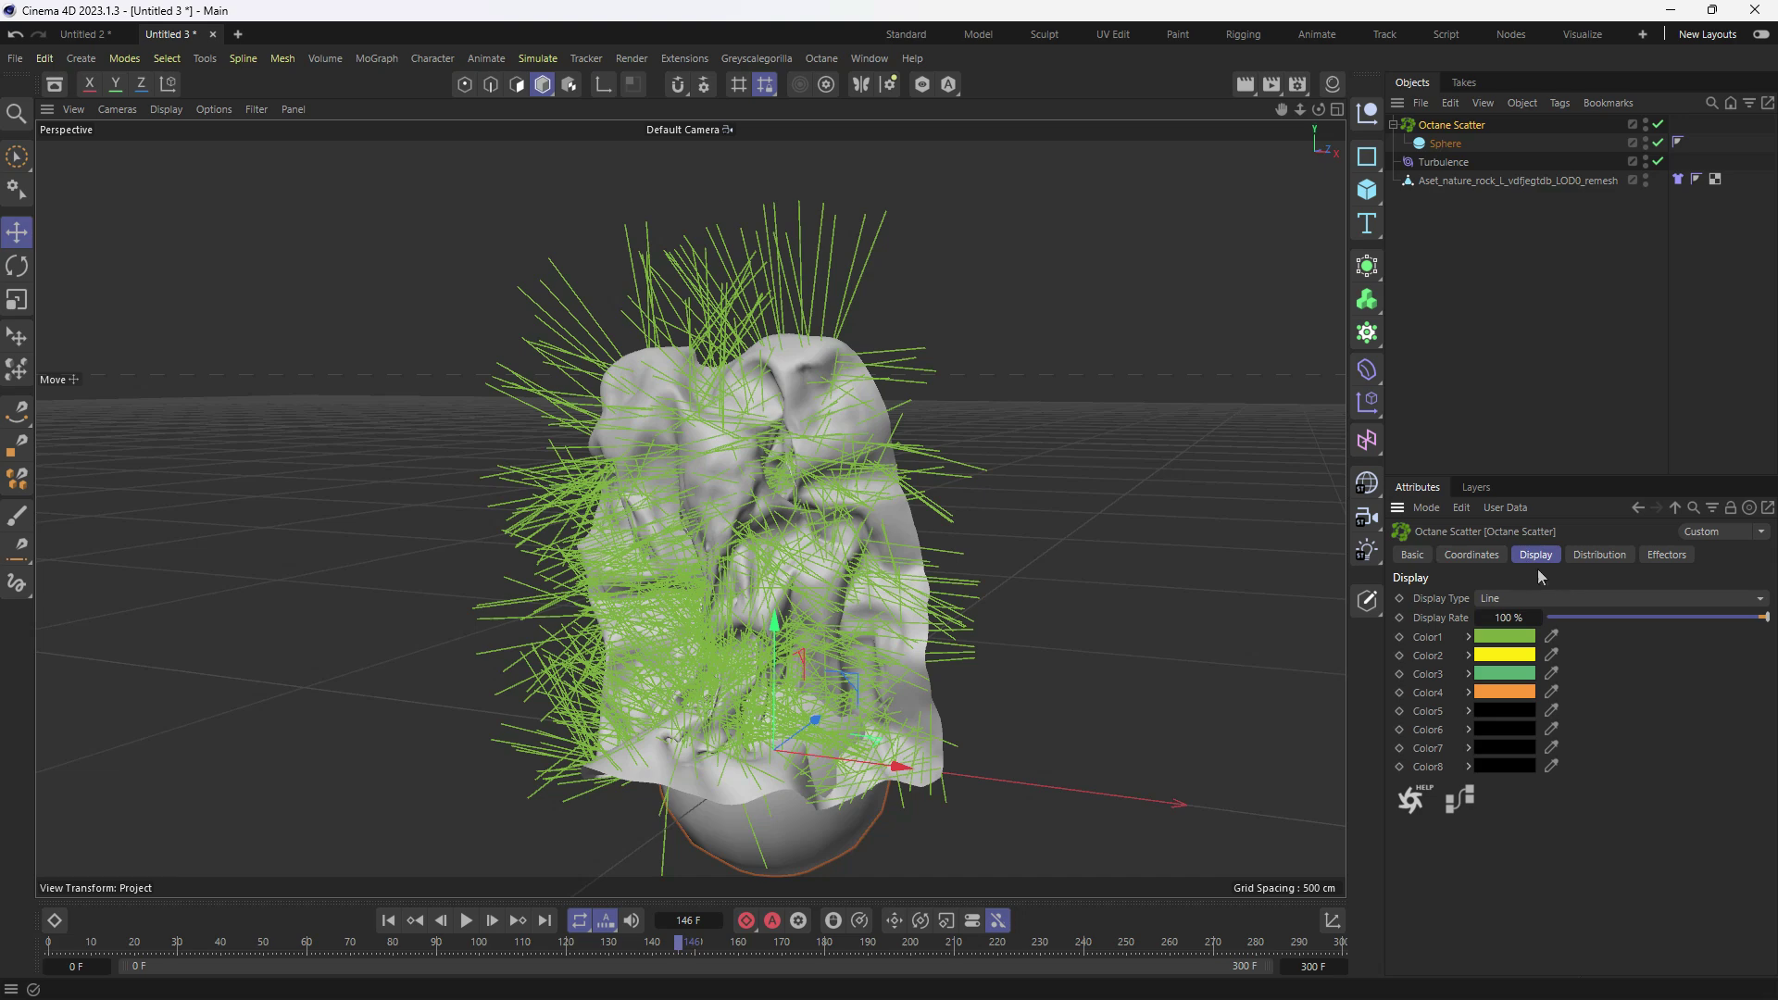
left_click(1502, 602)
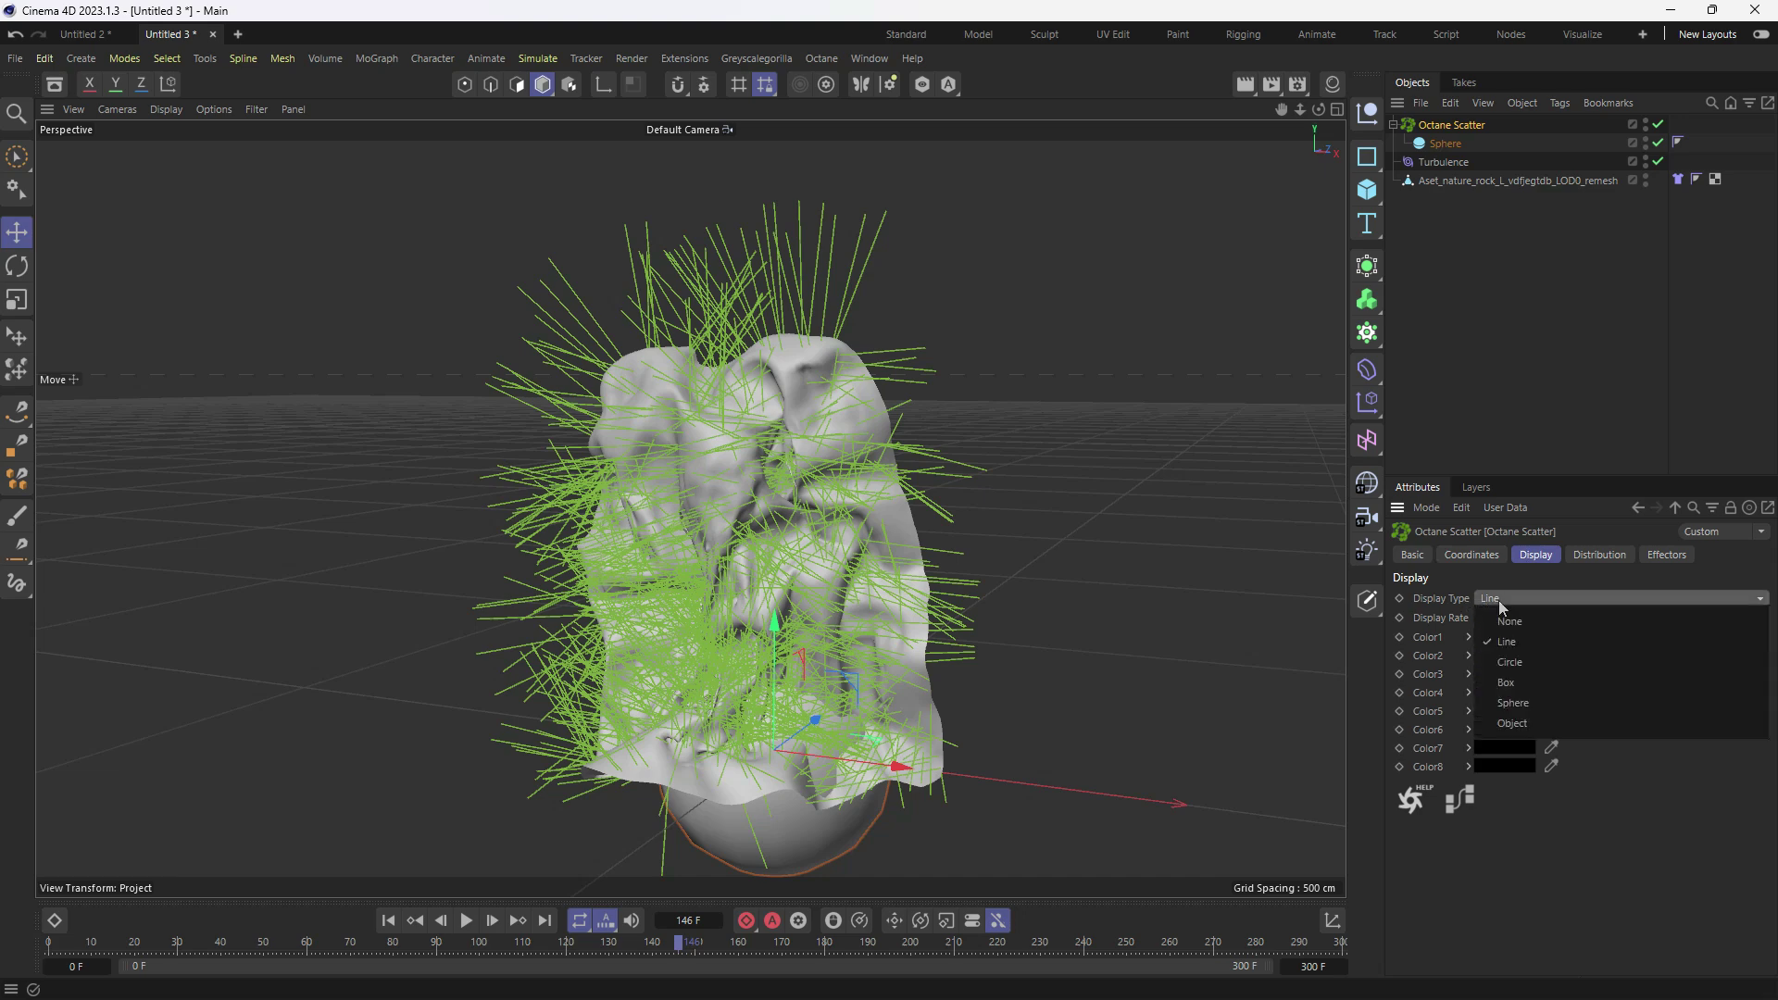
left_click(1517, 704)
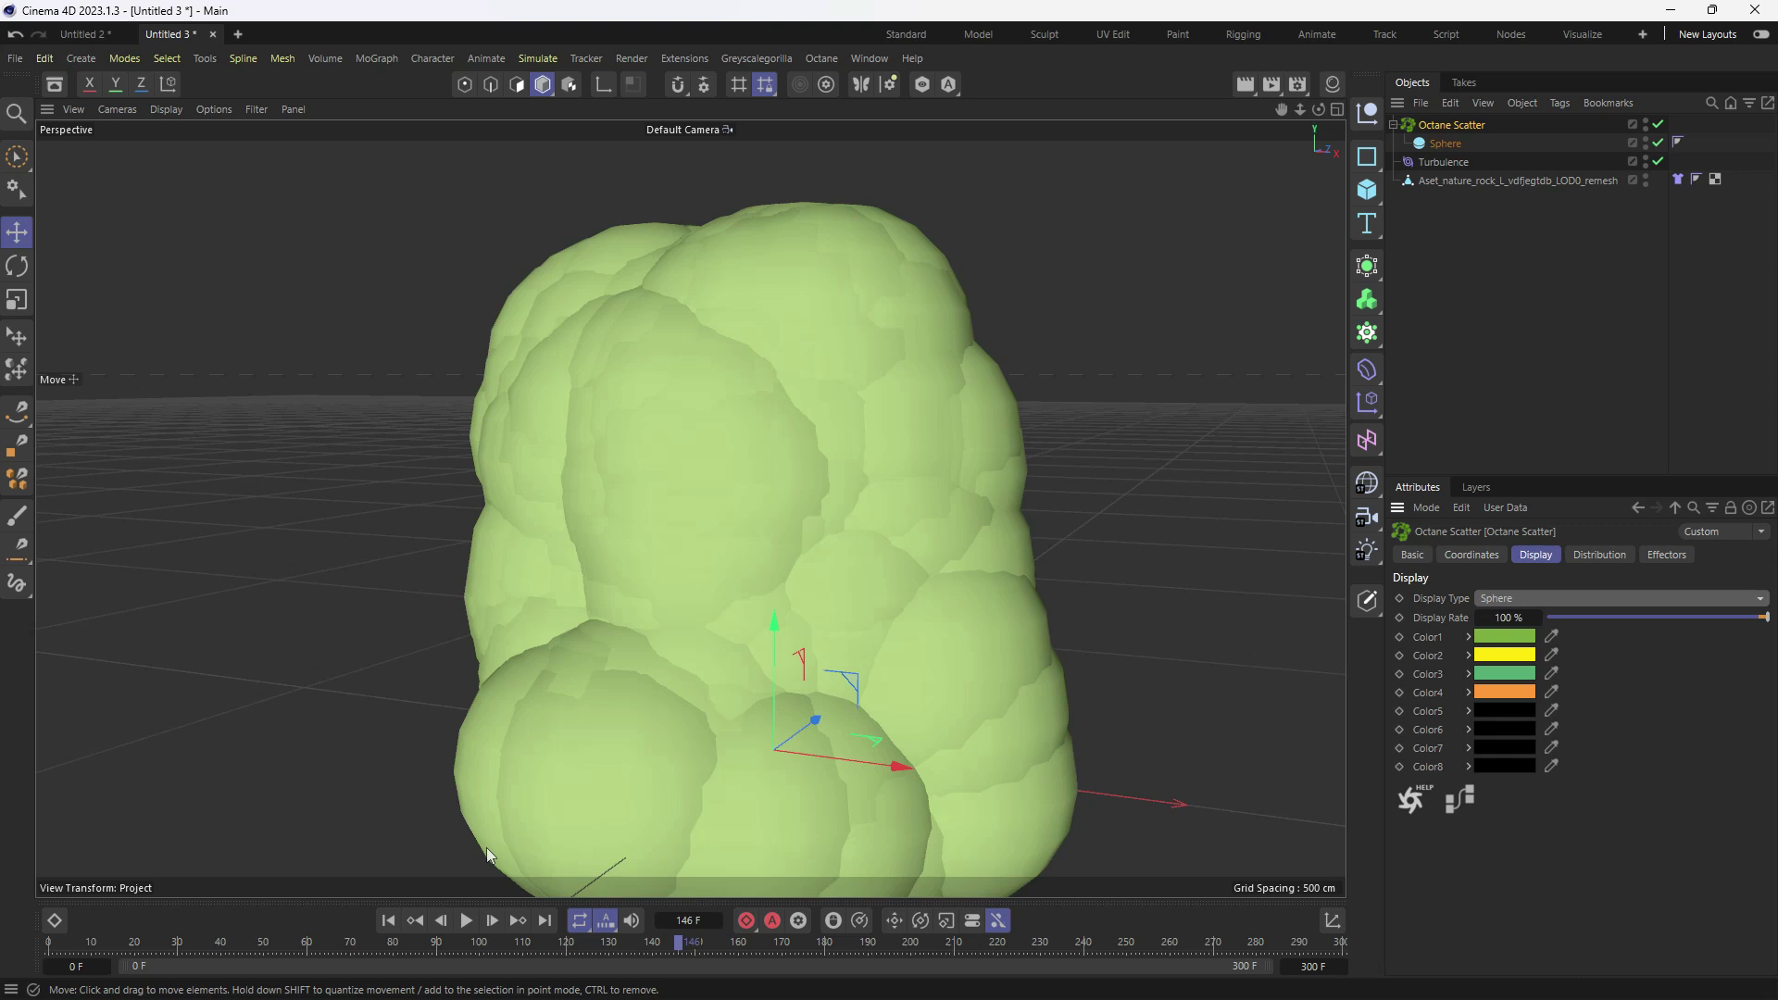
- Play the simulation from the first frame to check the scattered spheres, stopping at frame 8 of the next loop
left_click(388, 920)
left_click(467, 921)
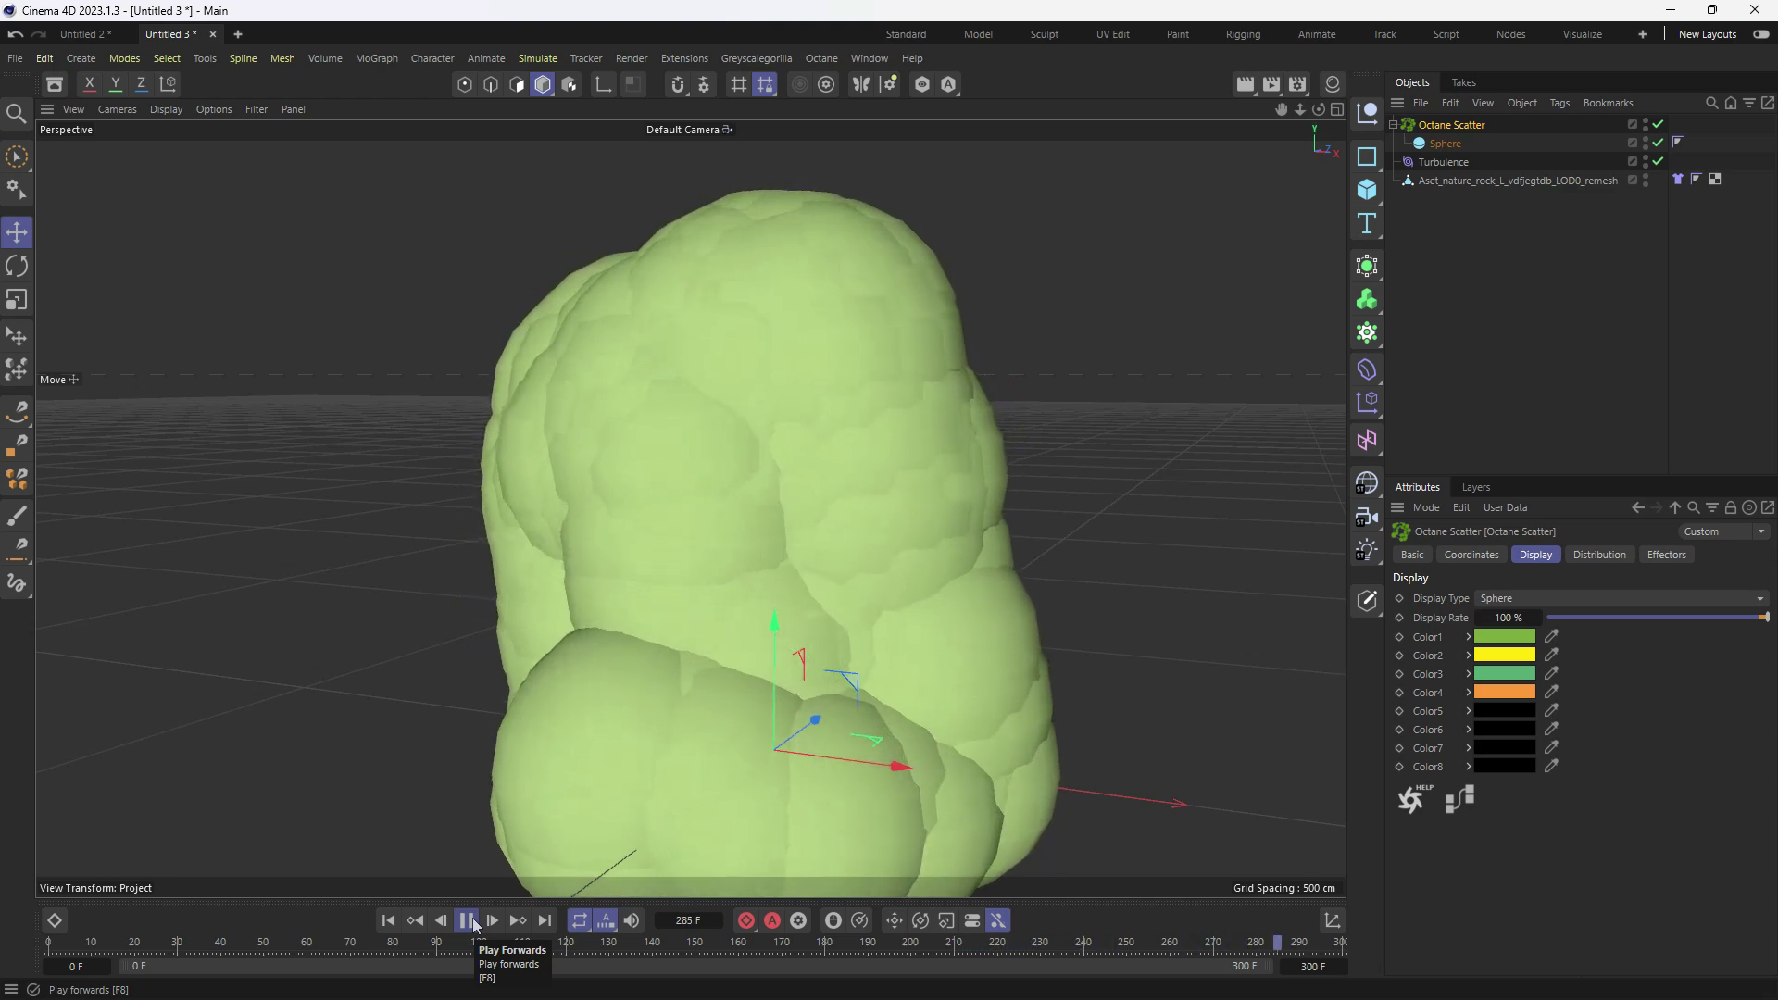
left_click(467, 920)
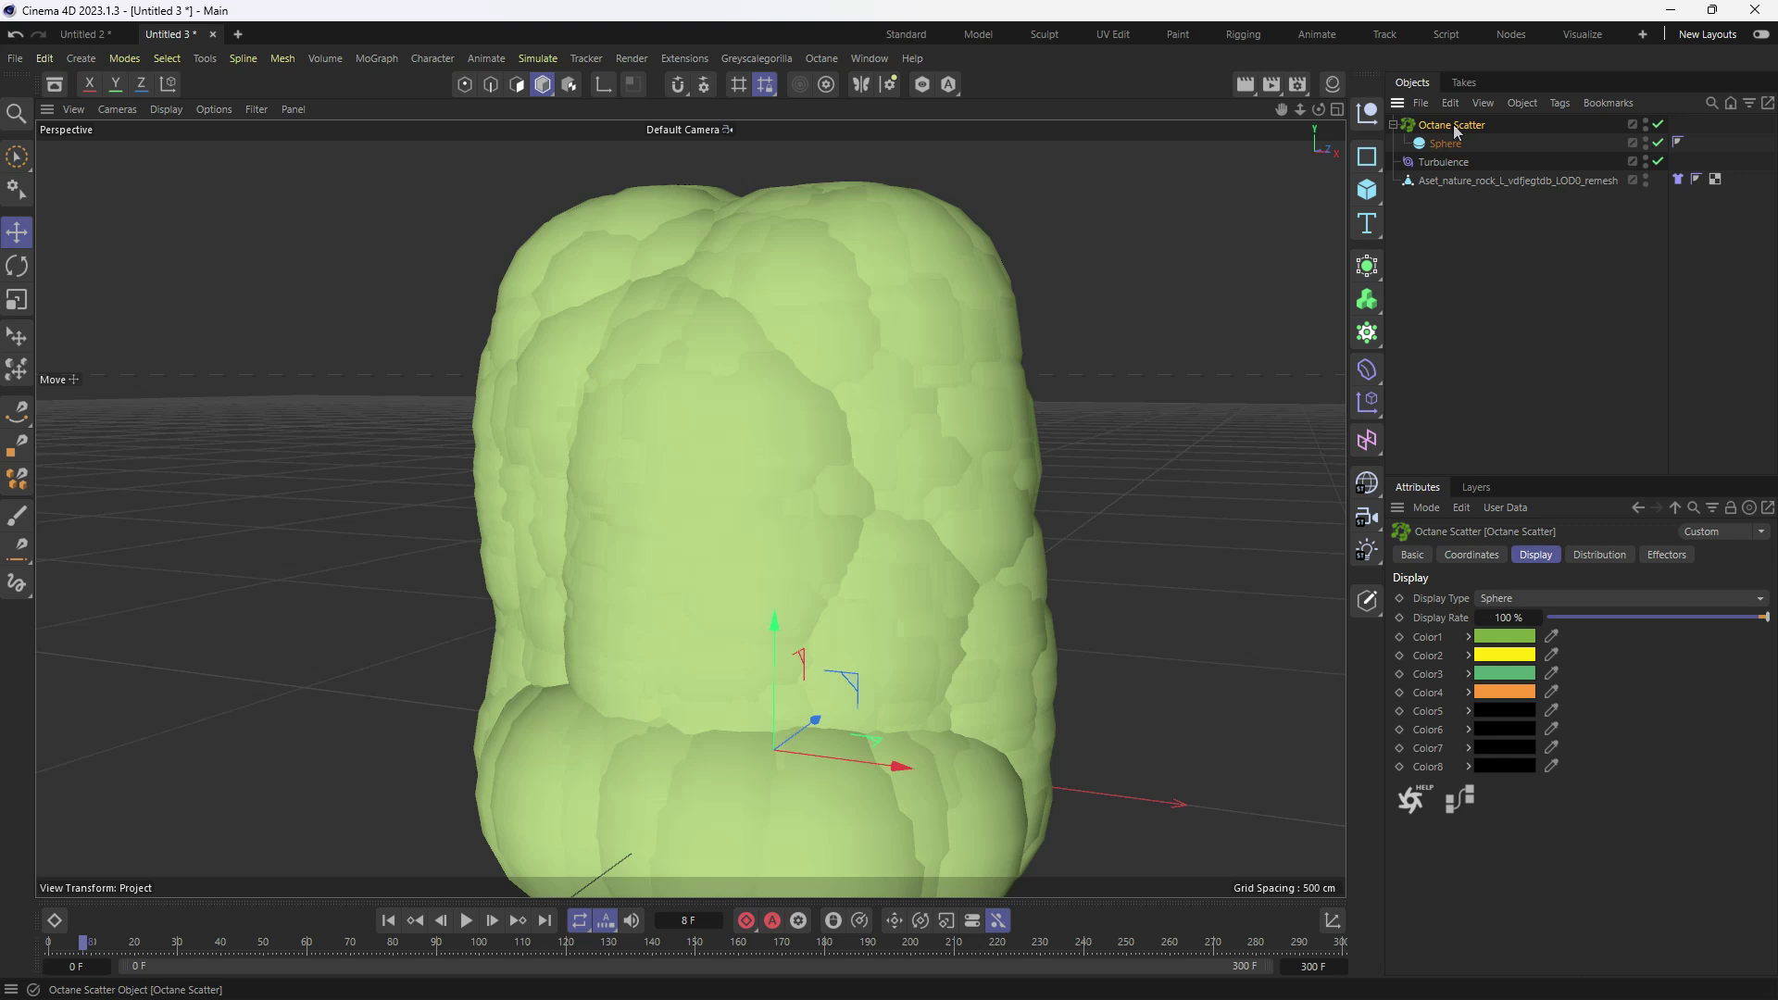
- Assign a Noise shader to the Scale parameter in the Octane Scatter's distribution settings
left_click(1597, 556)
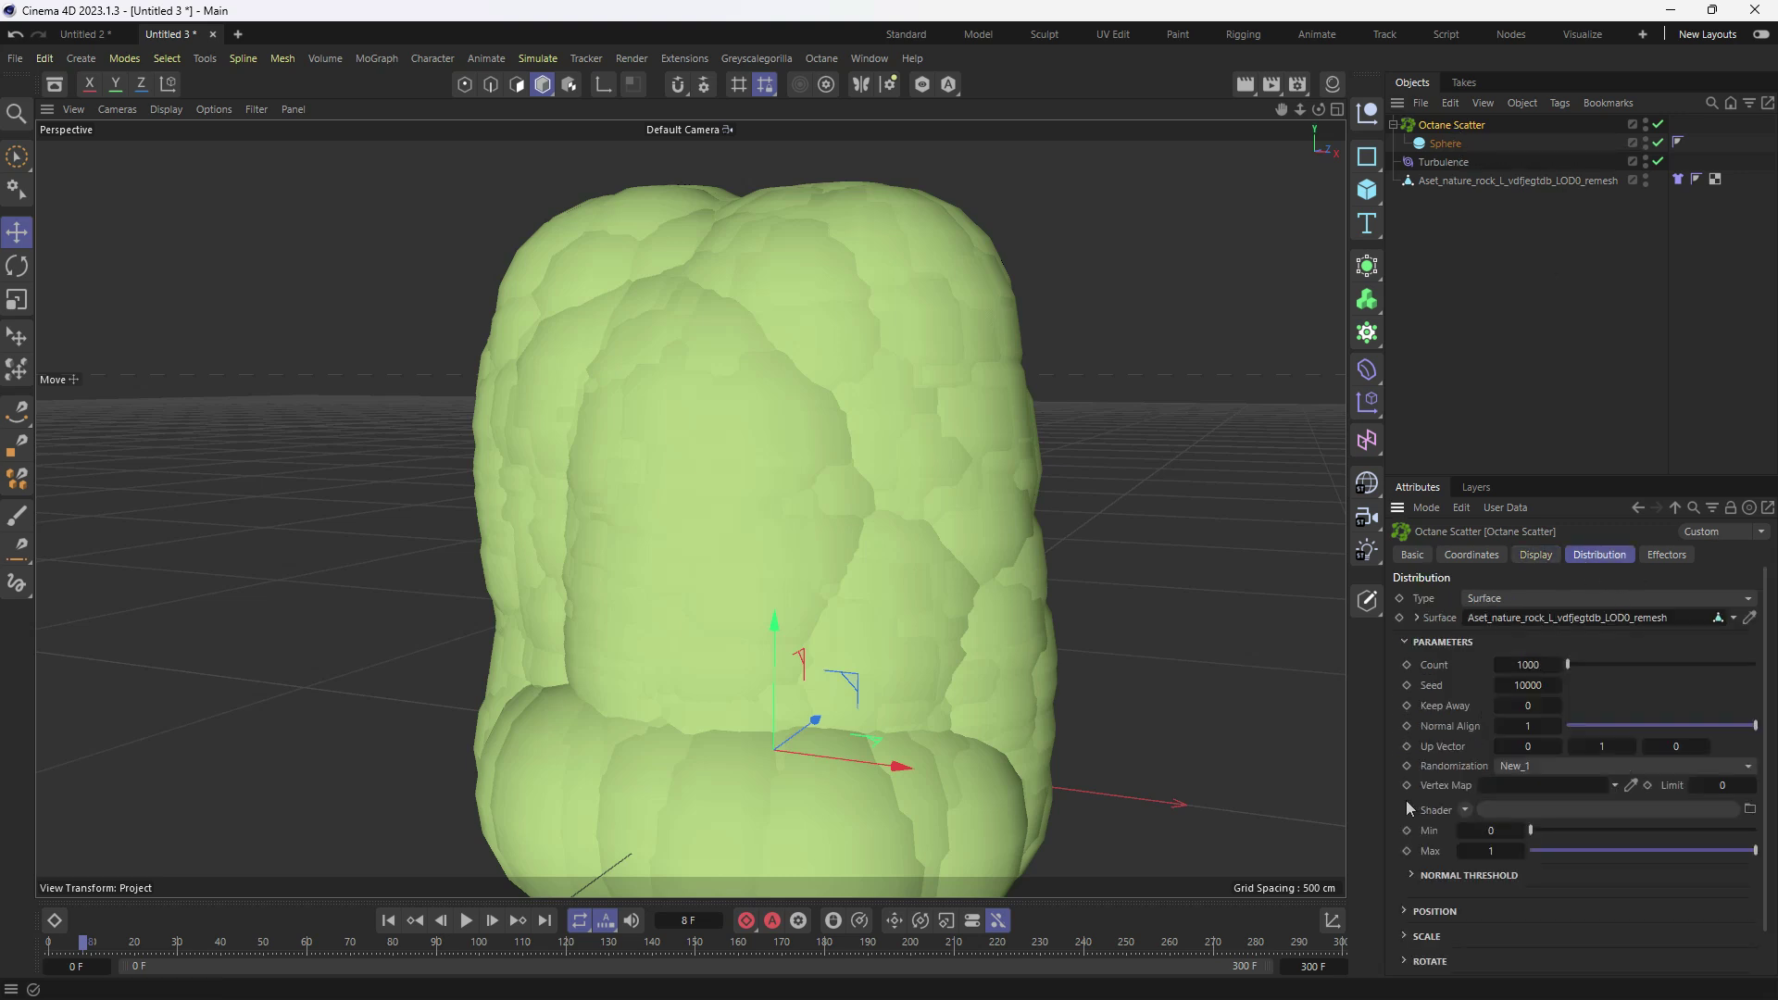
scroll(1433, 849, "down", 2)
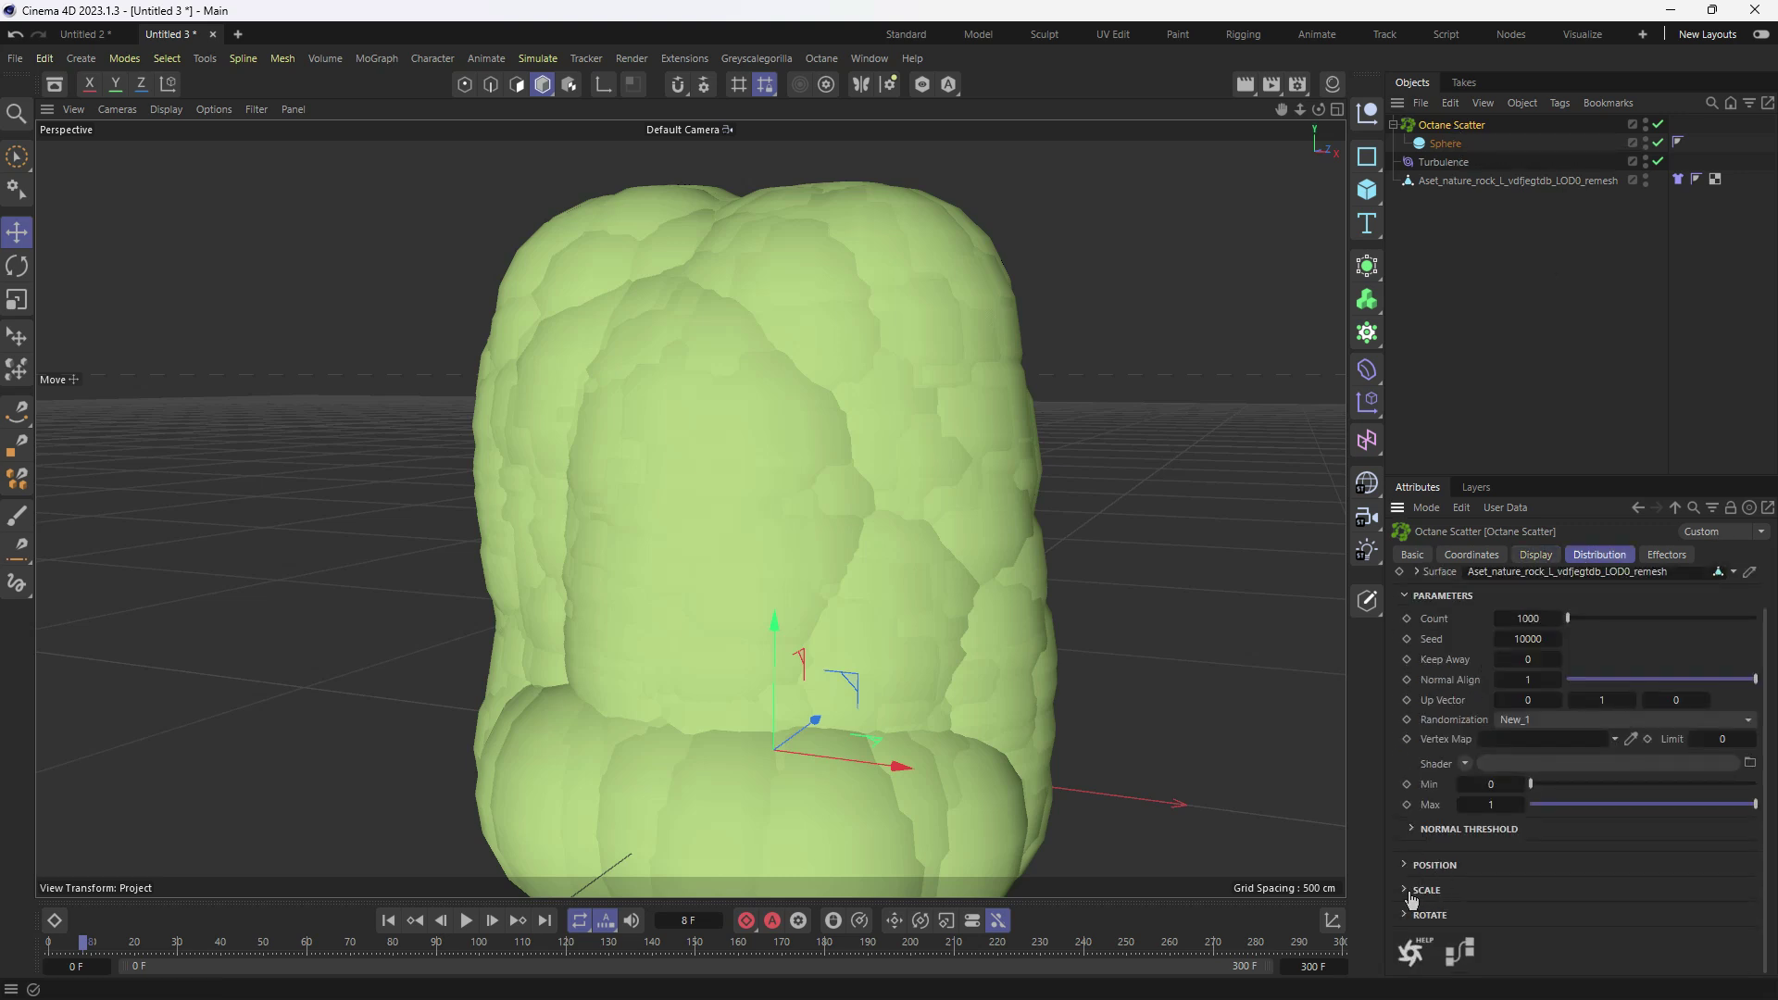
left_click(1409, 895)
scroll(1439, 880, "down", 3)
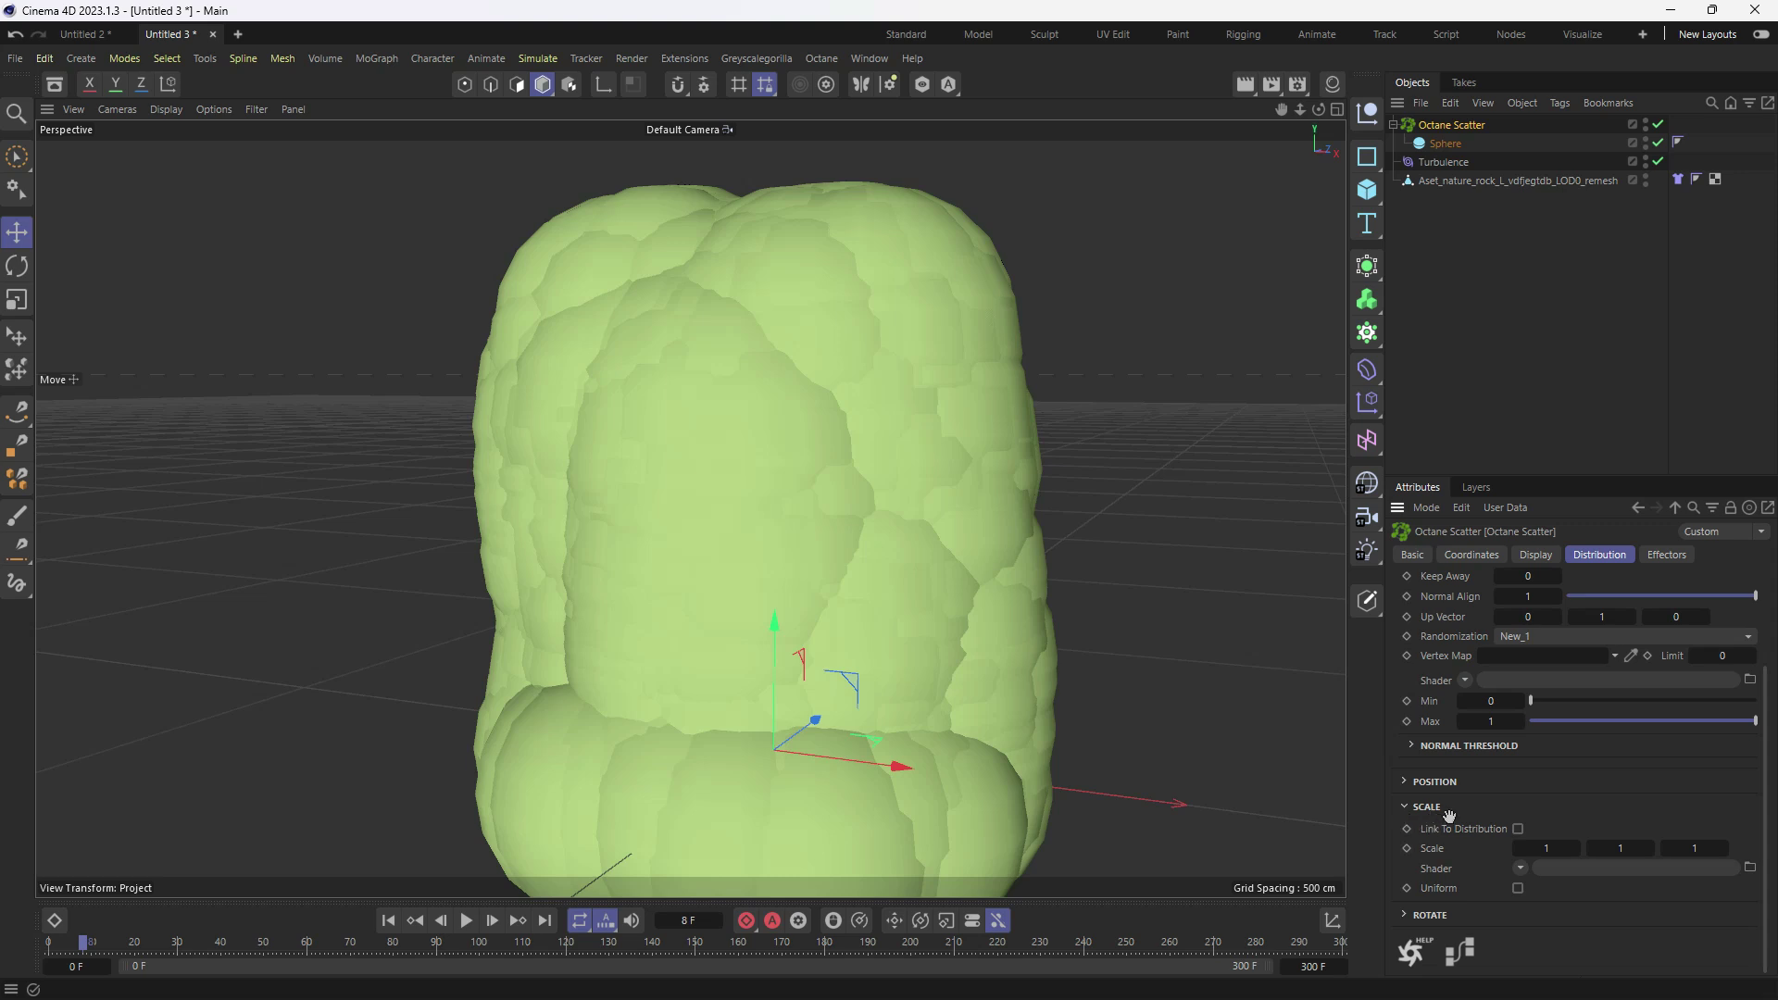
left_click(1520, 869)
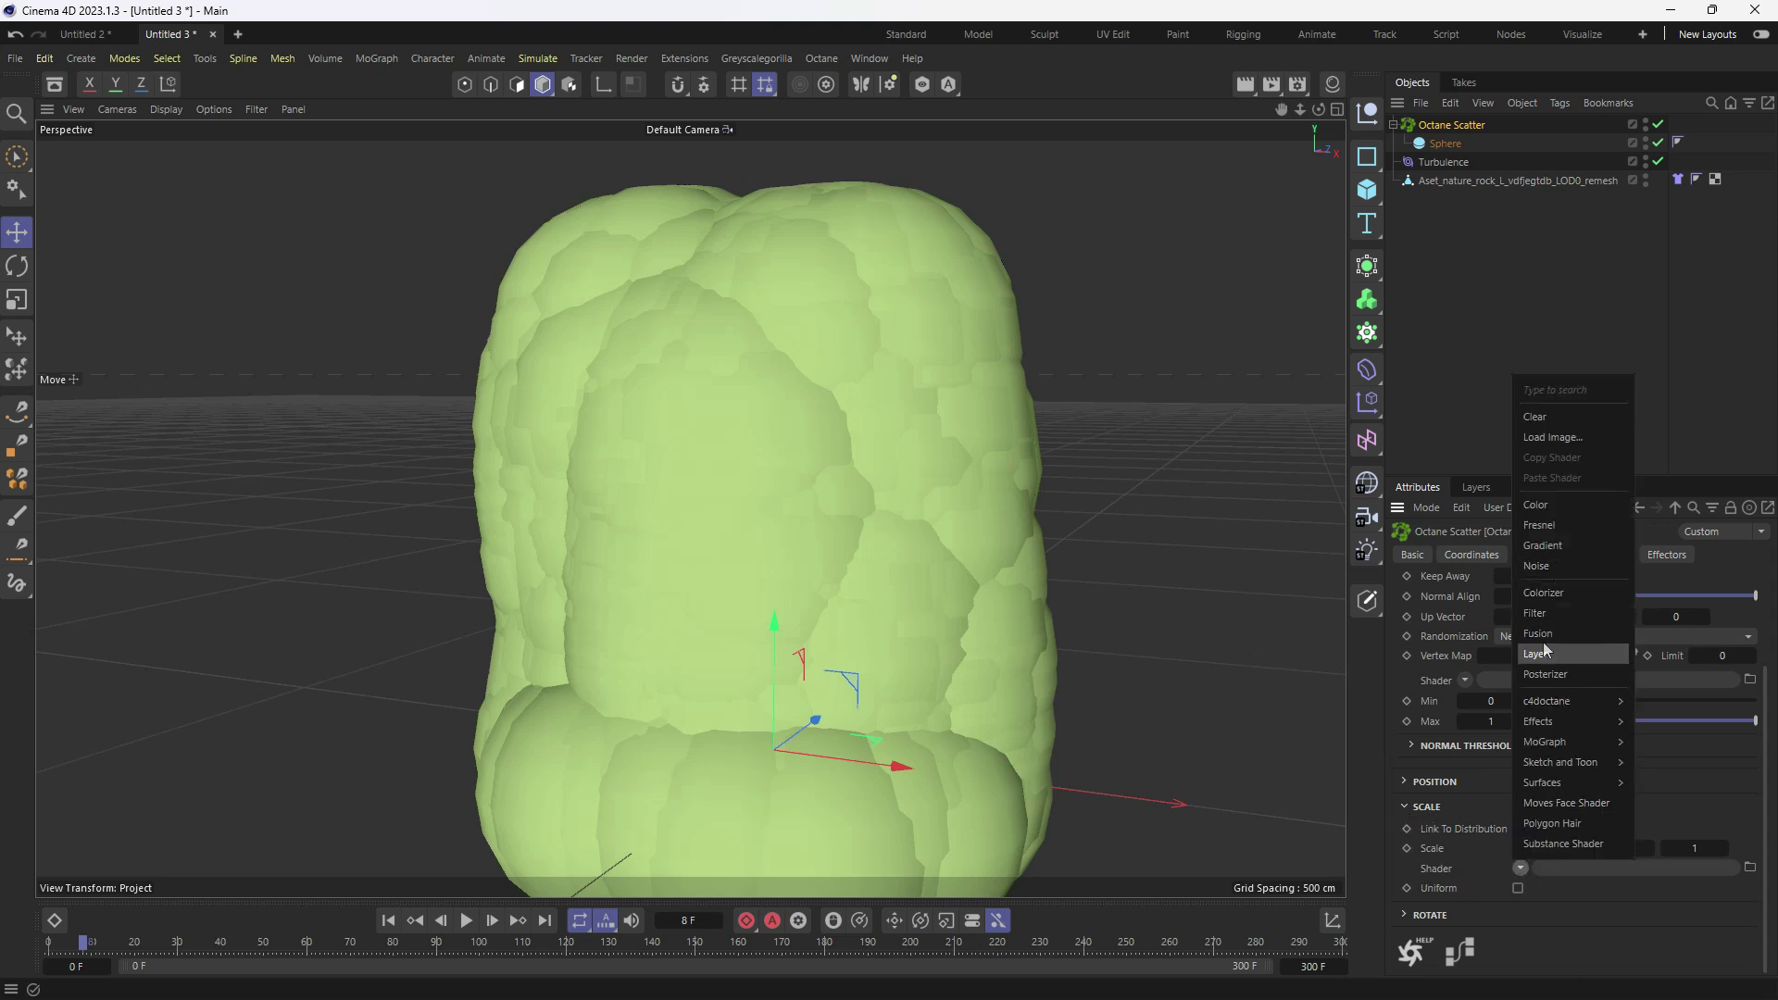
left_click(1538, 567)
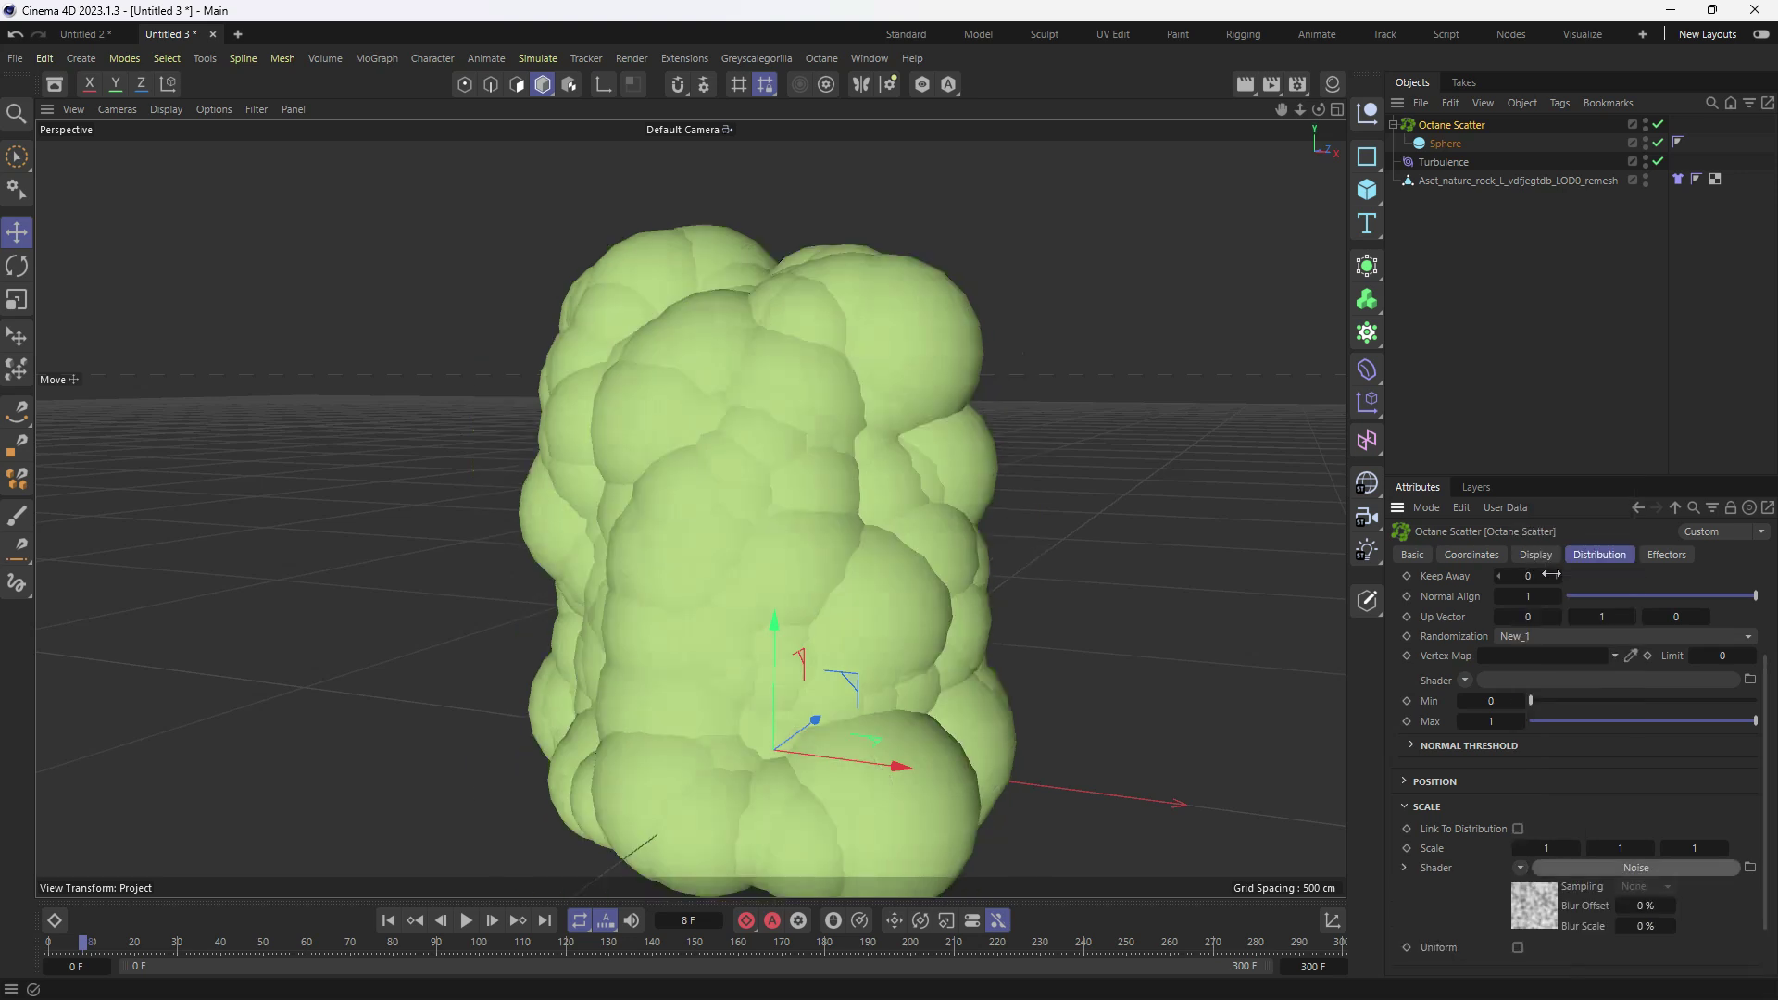
scroll(1461, 841, "down", 2)
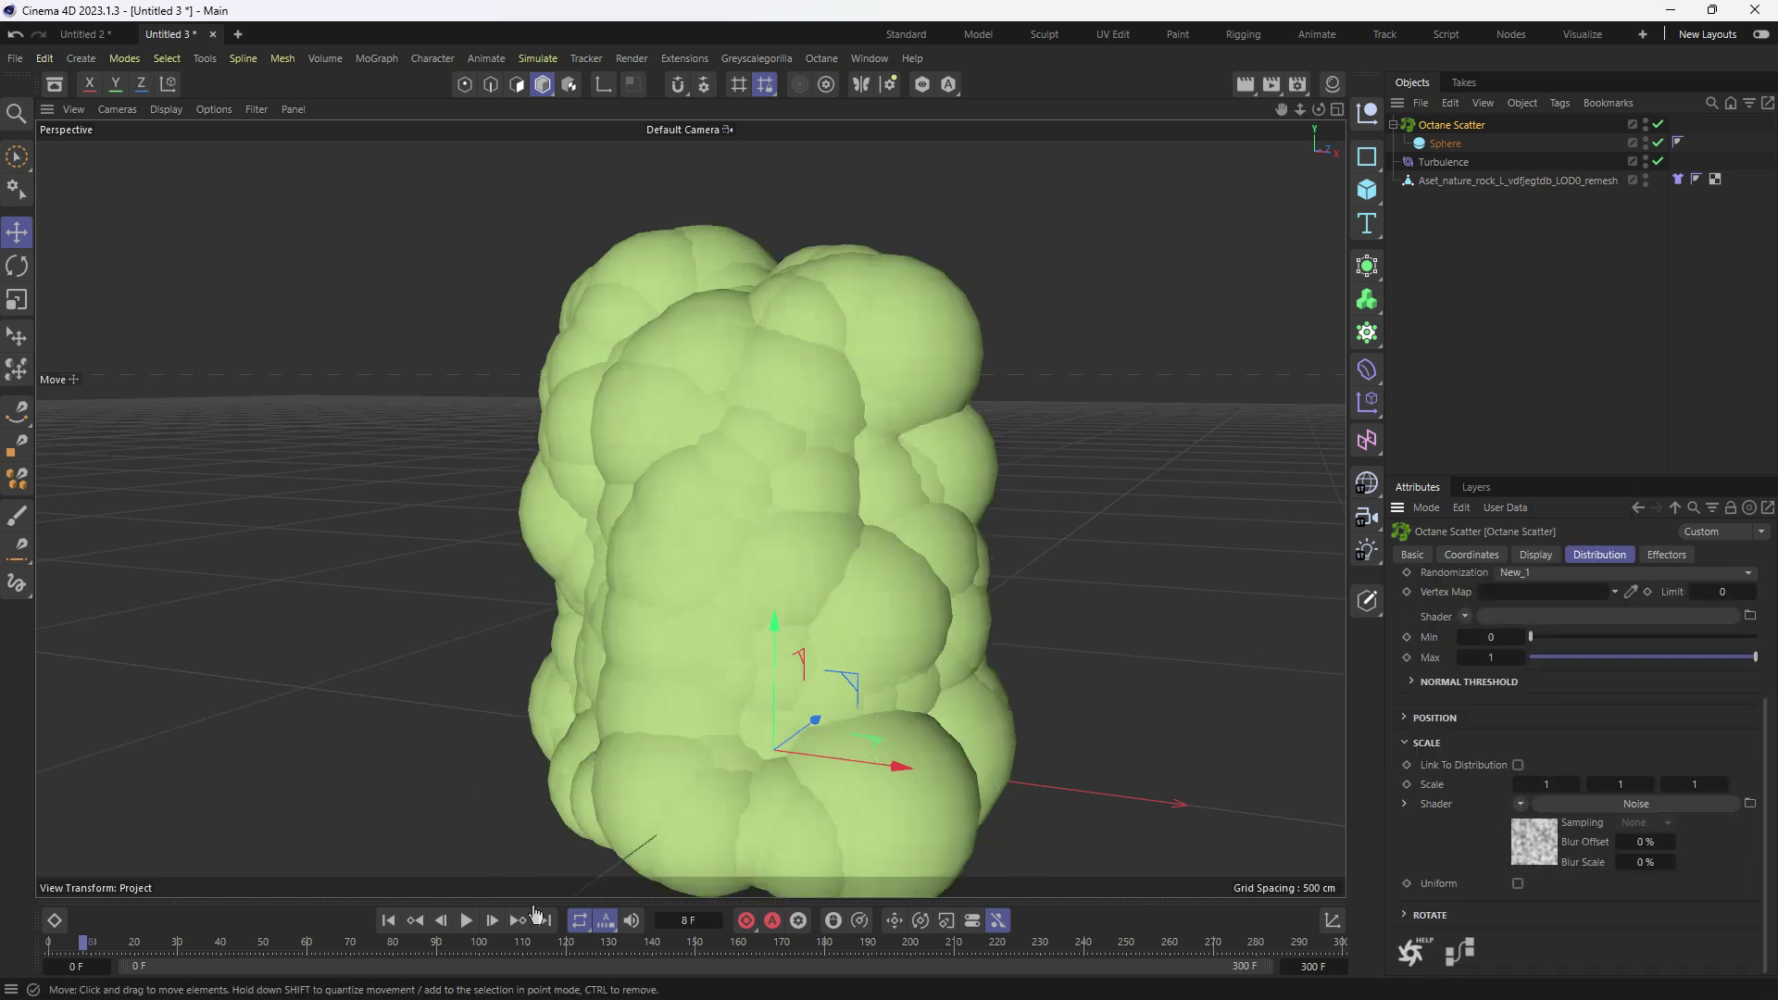
- Replay the simulation from the start to check the noise-varied sphere sizes, stopping at frame 91
left_click(388, 920)
left_click(466, 919)
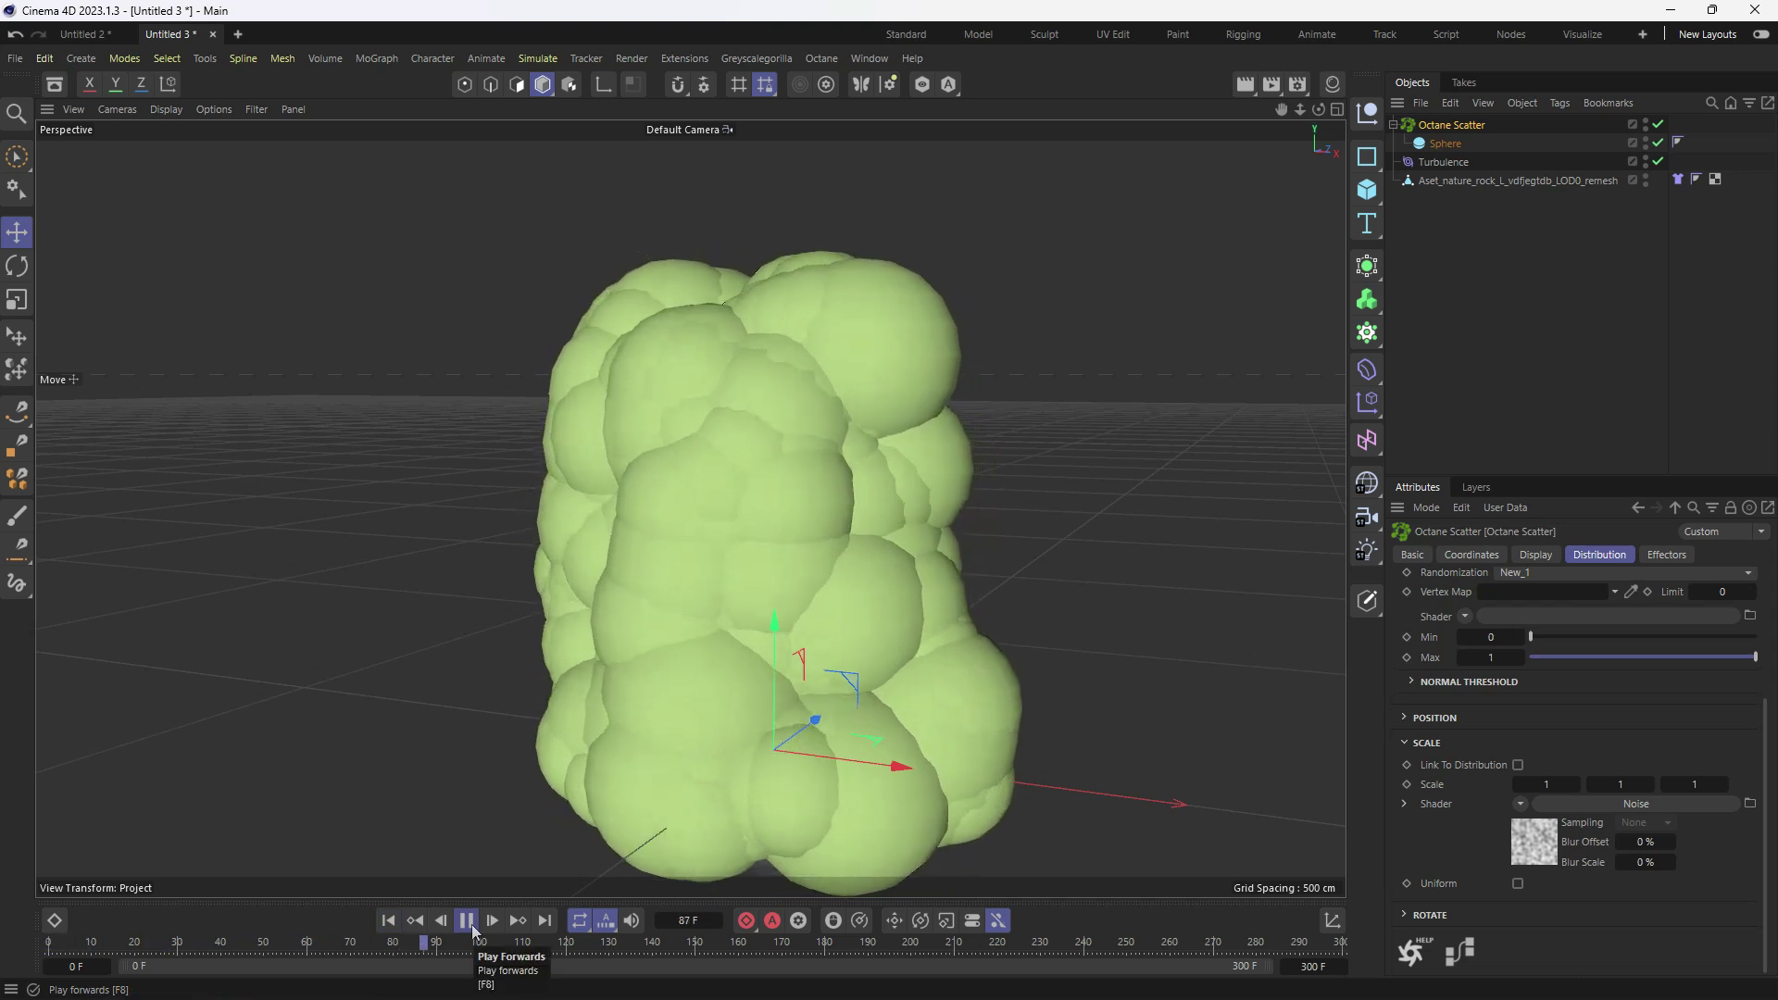
left_click(471, 924)
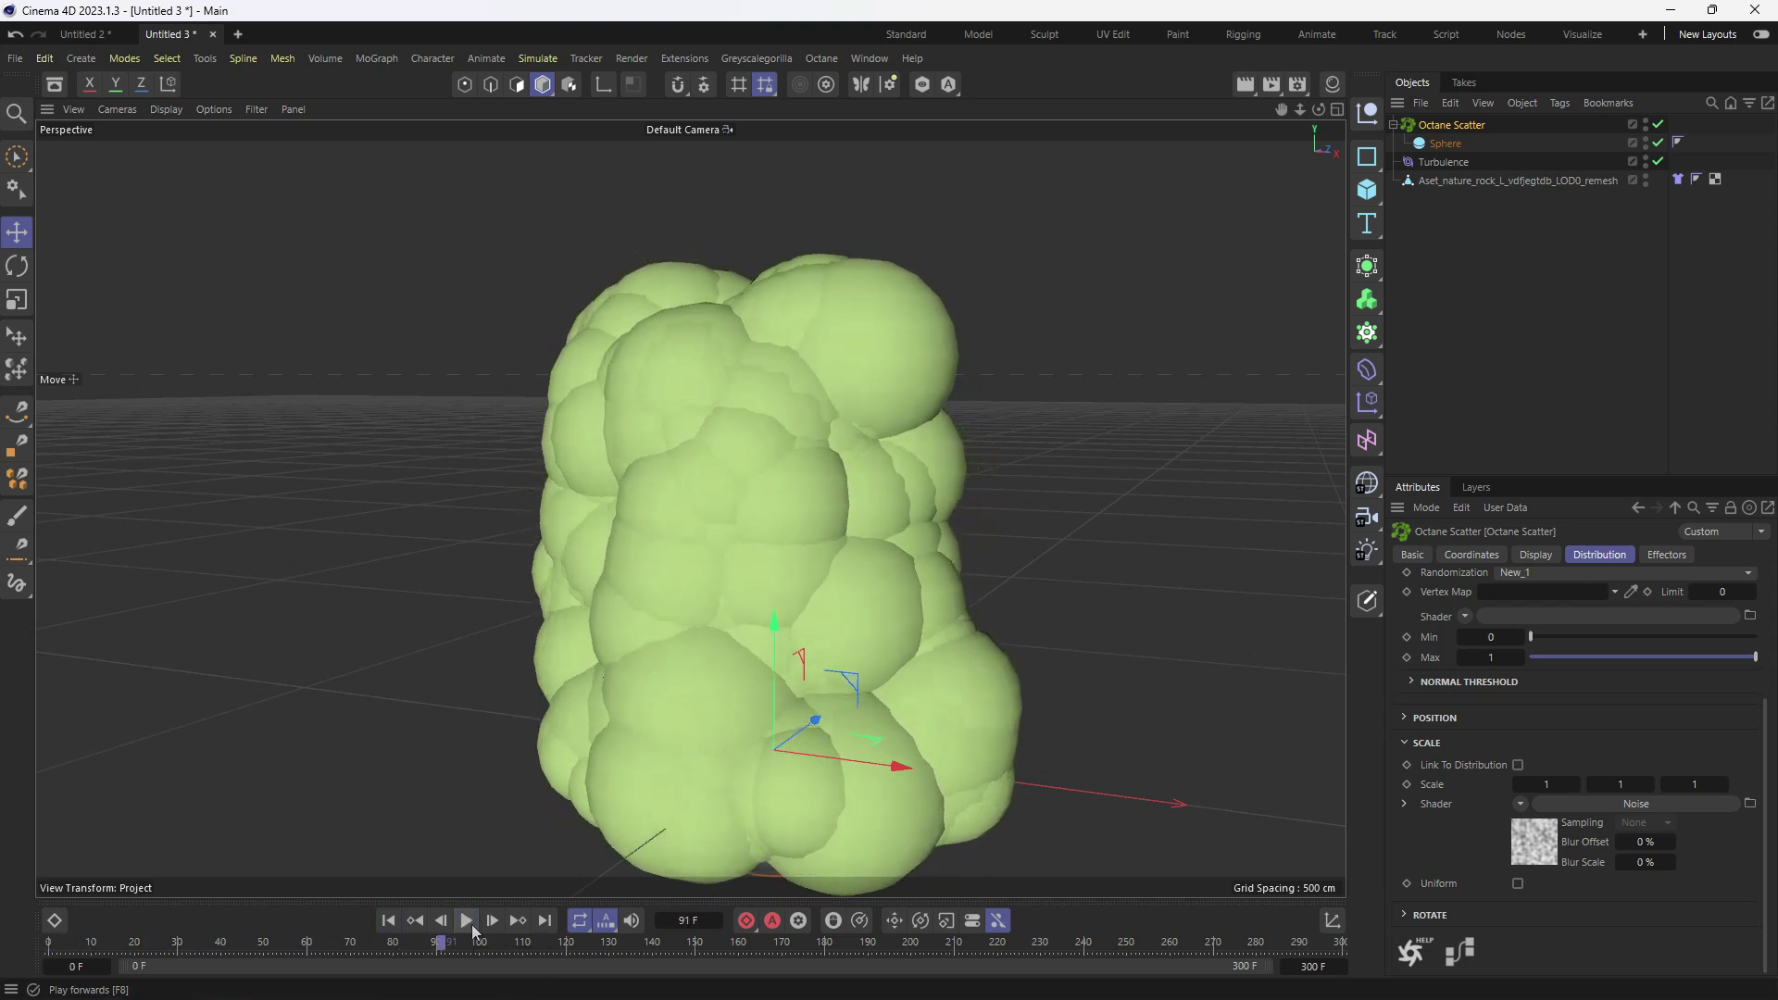
- Reduce the sphere's radius to 54 cm and play the simulation
left_click(1448, 145)
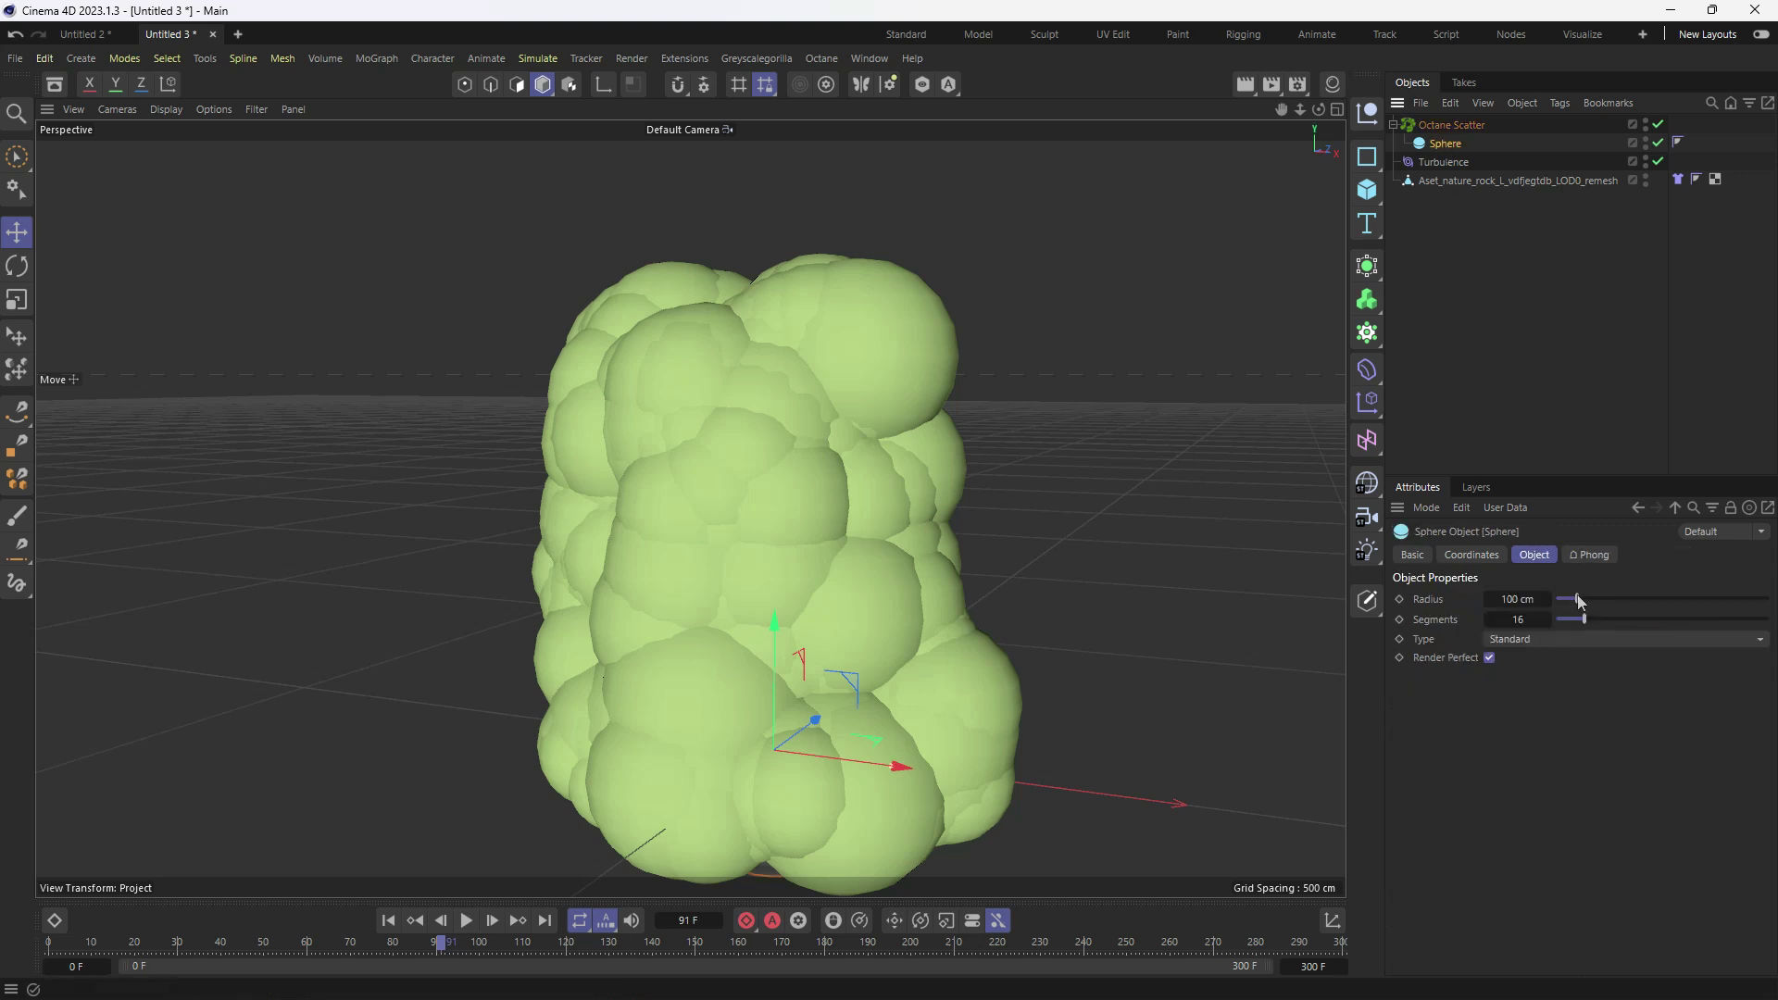
mouse_move(1579, 601)
left_mouse_down()
mouse_move(1558, 612)
mouse_move(1571, 621)
left_mouse_up()
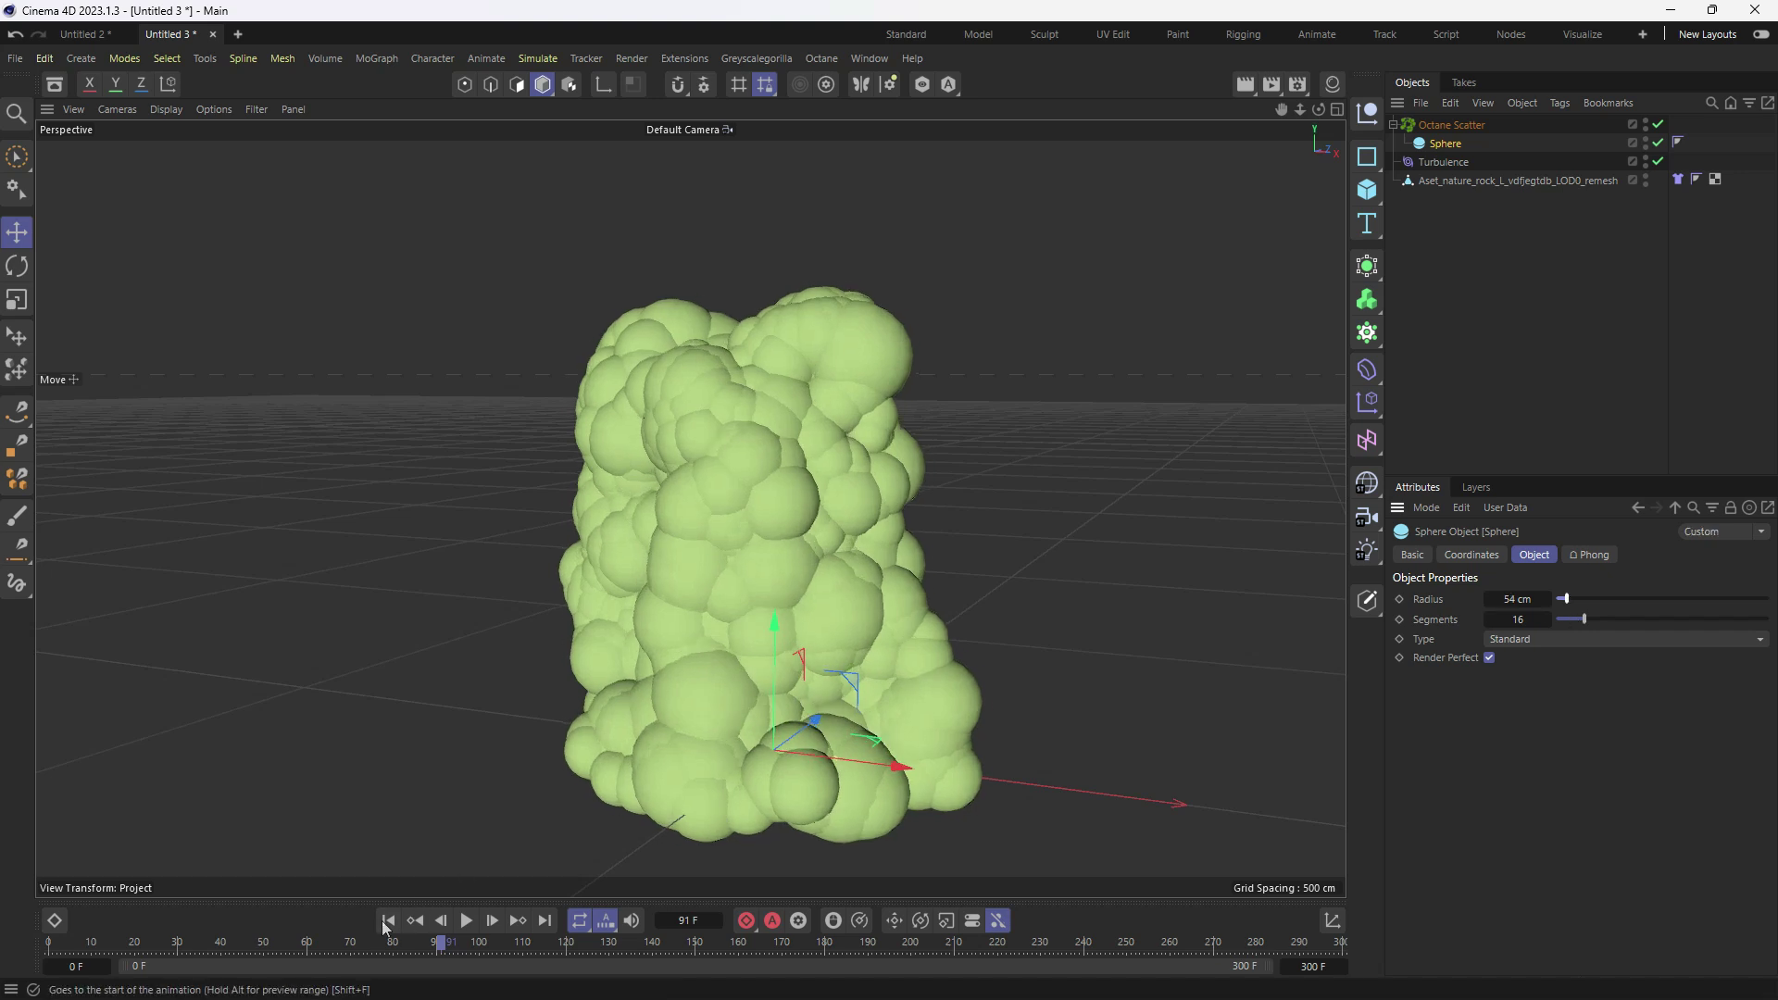
left_click(465, 922)
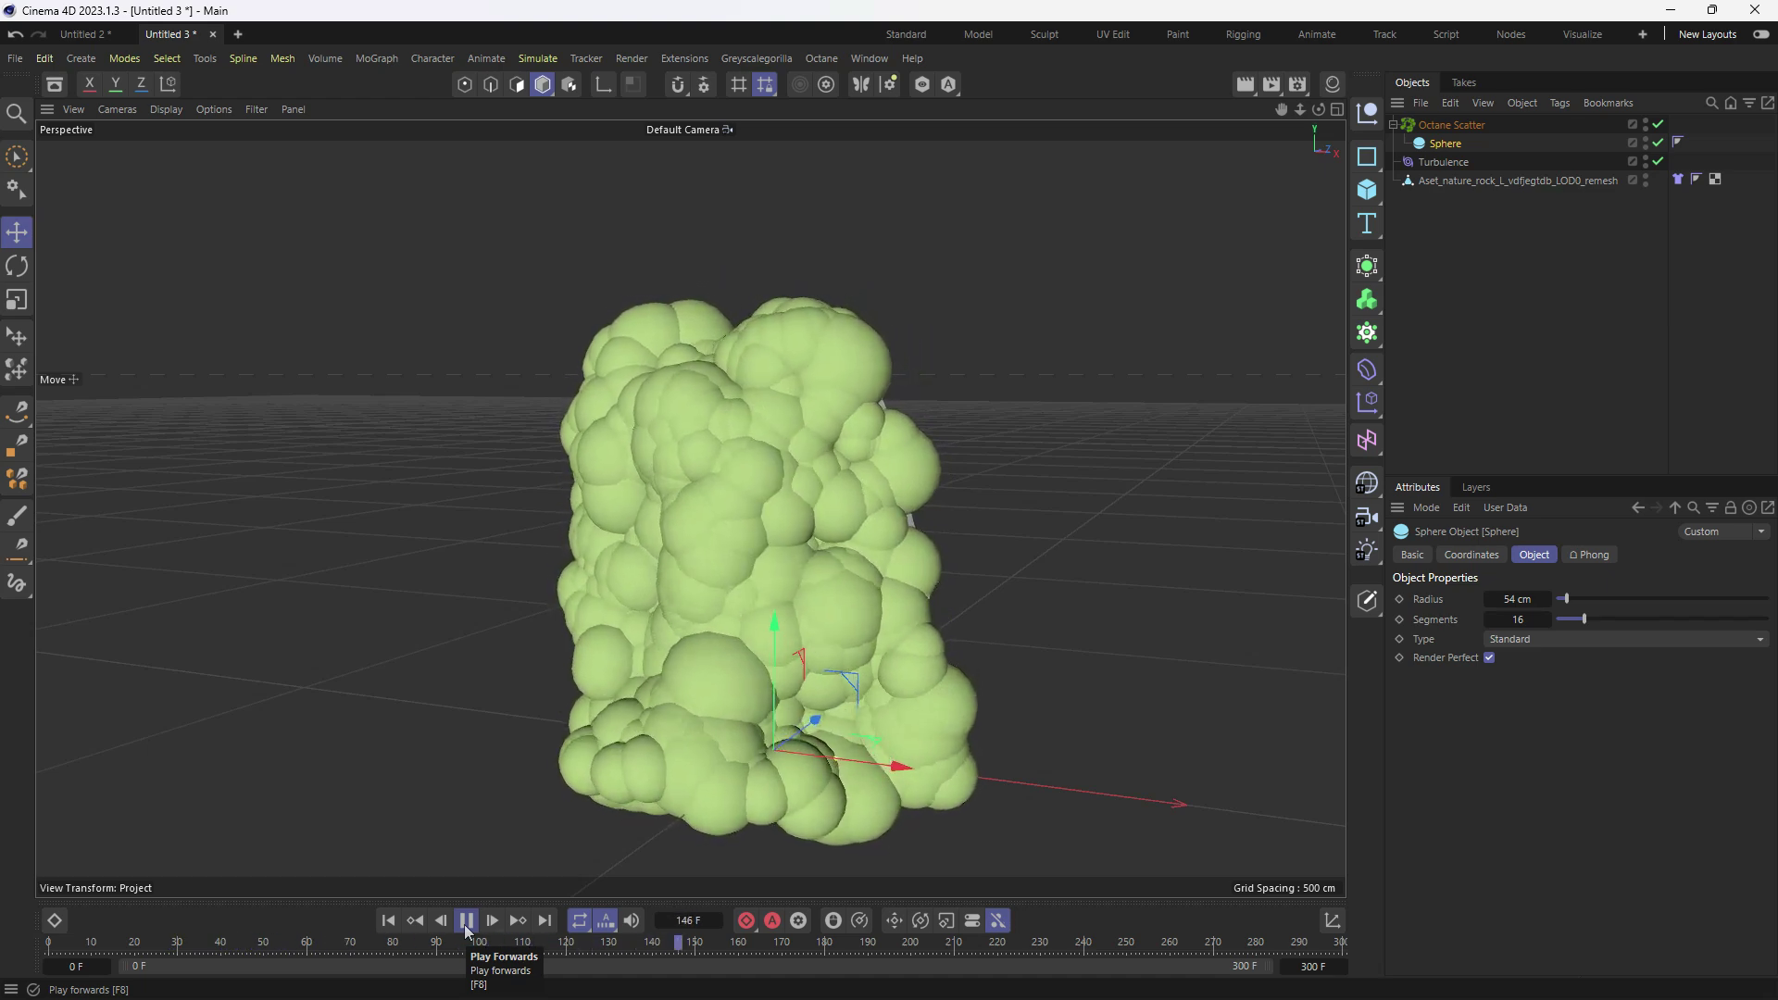
- Lower the Octane Scatter's count to 300 and deselect it
left_click(1453, 129)
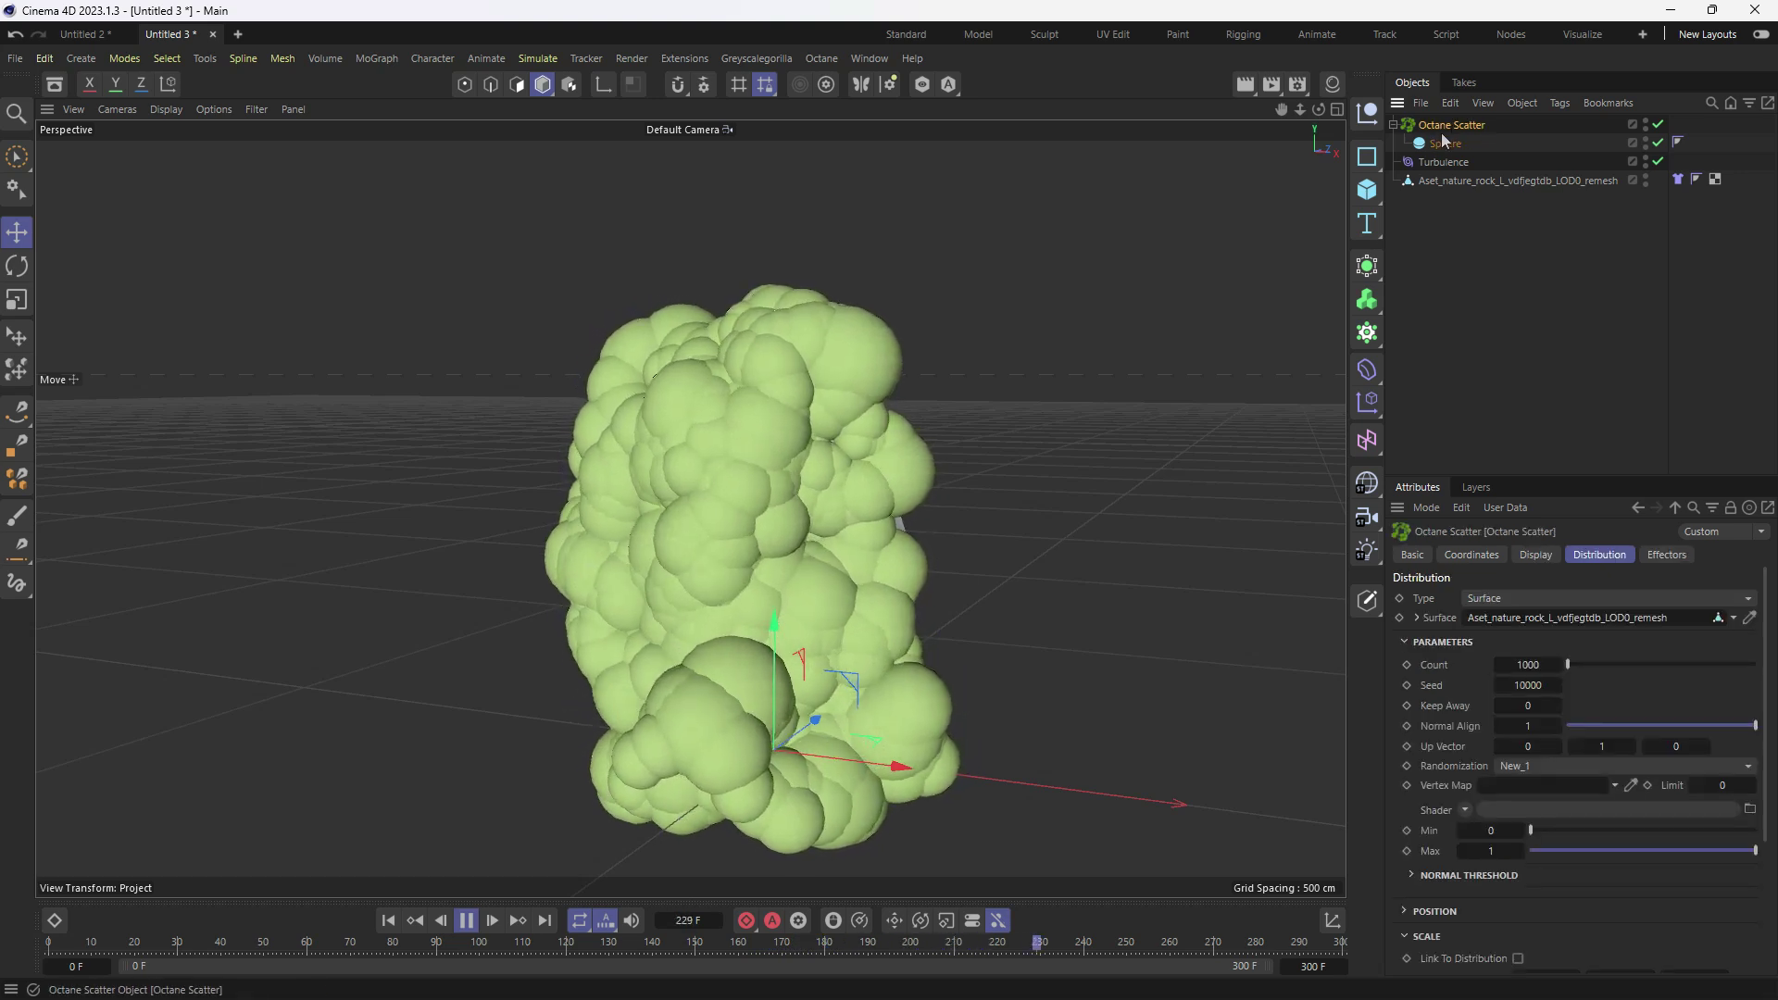
mouse_move(1551, 661)
left_mouse_down()
mouse_move(1421, 662)
mouse_move(1549, 665)
left_mouse_up()
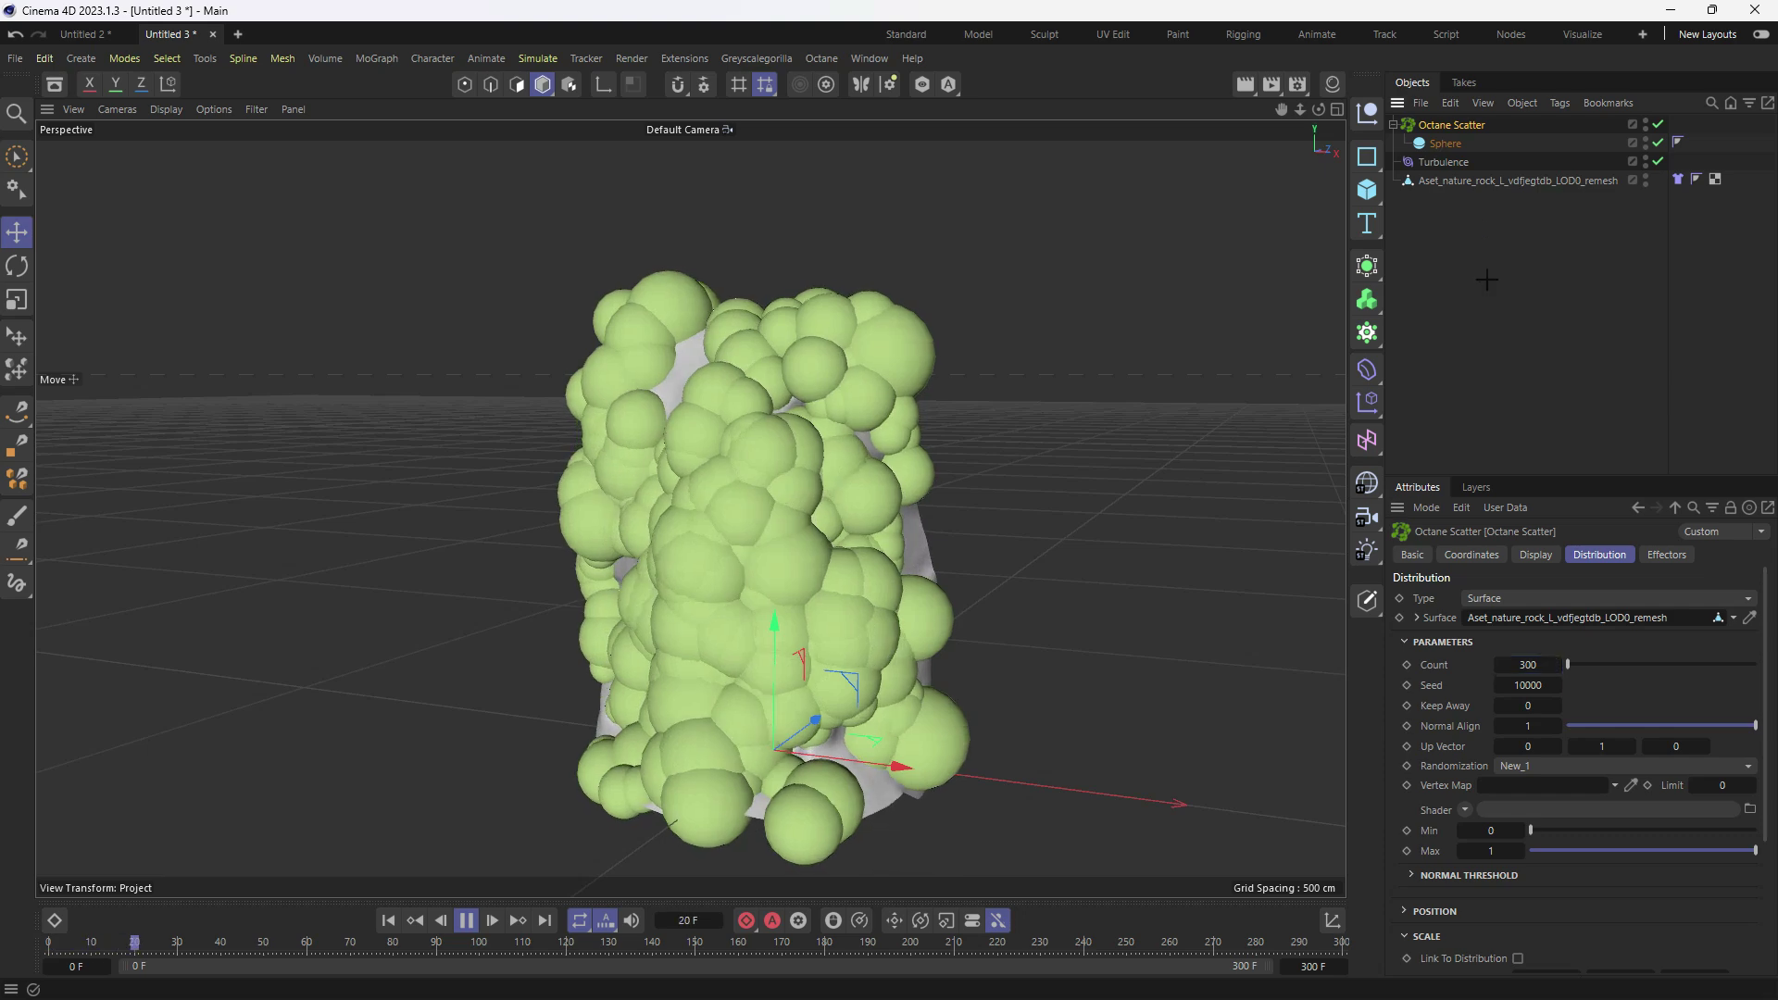
left_click(734, 444)
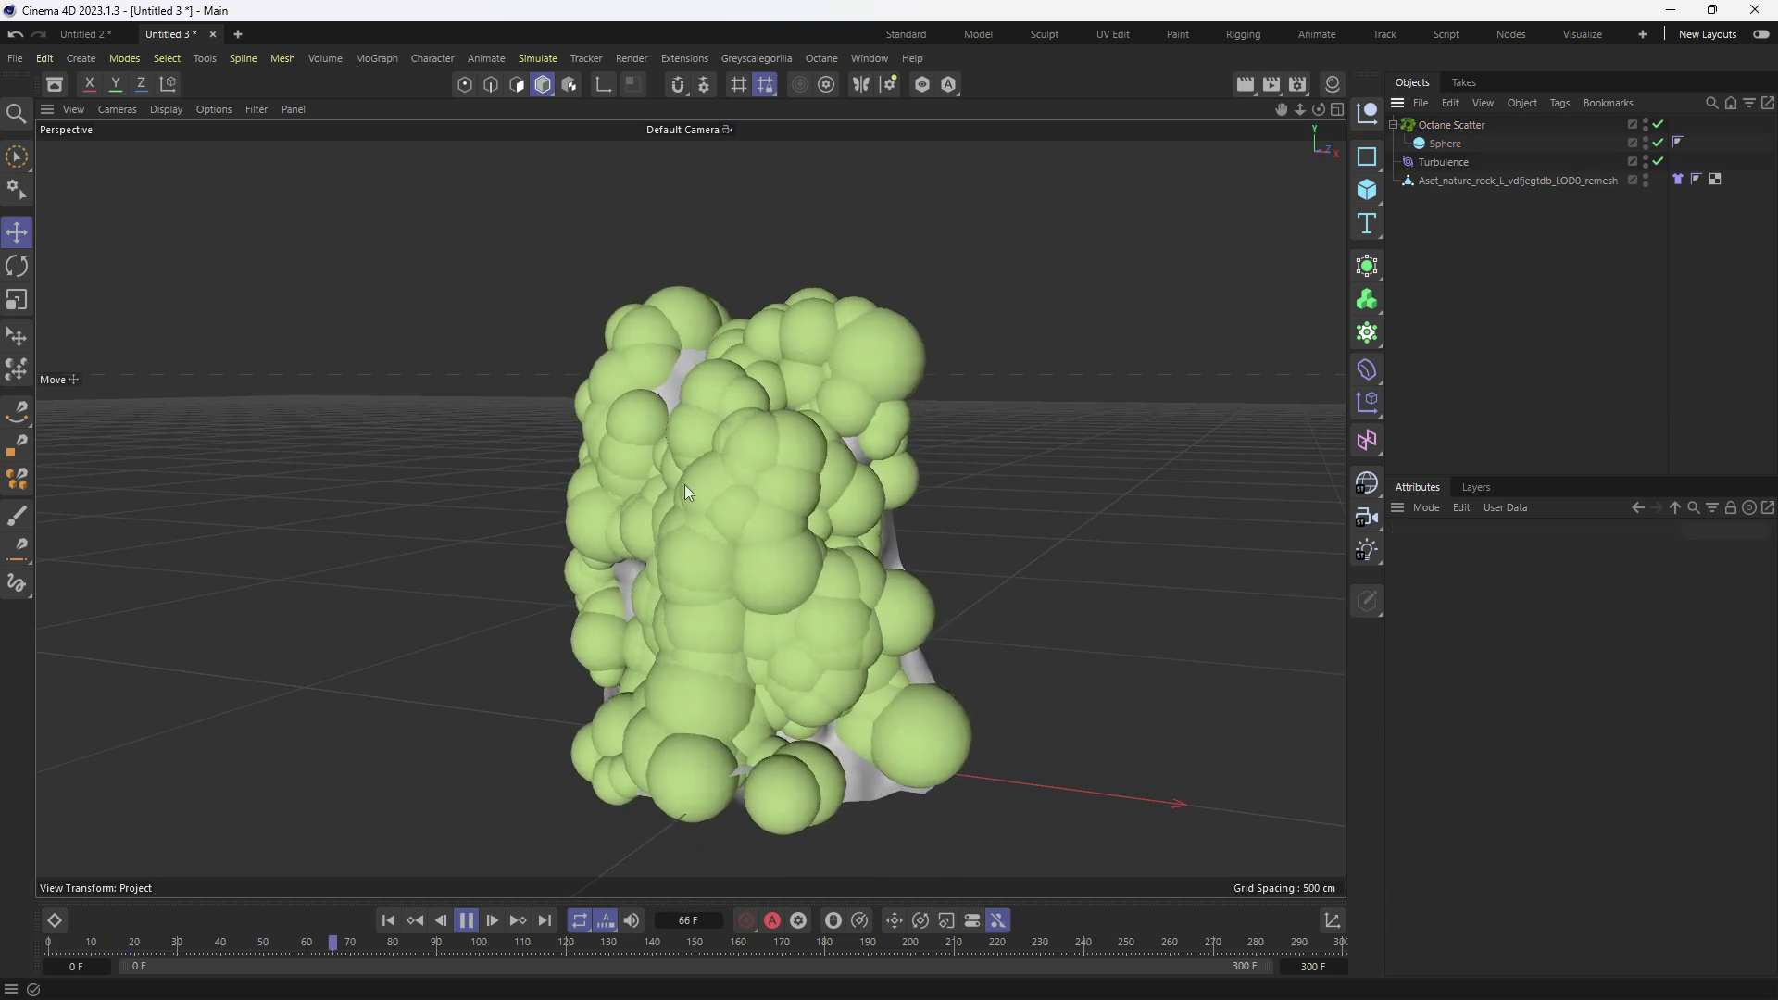
- Examine the sphere-covered rock up close and from several angles, stop playback and return to the first frame
left_click_drag(686, 485, 585, 513, "alt")
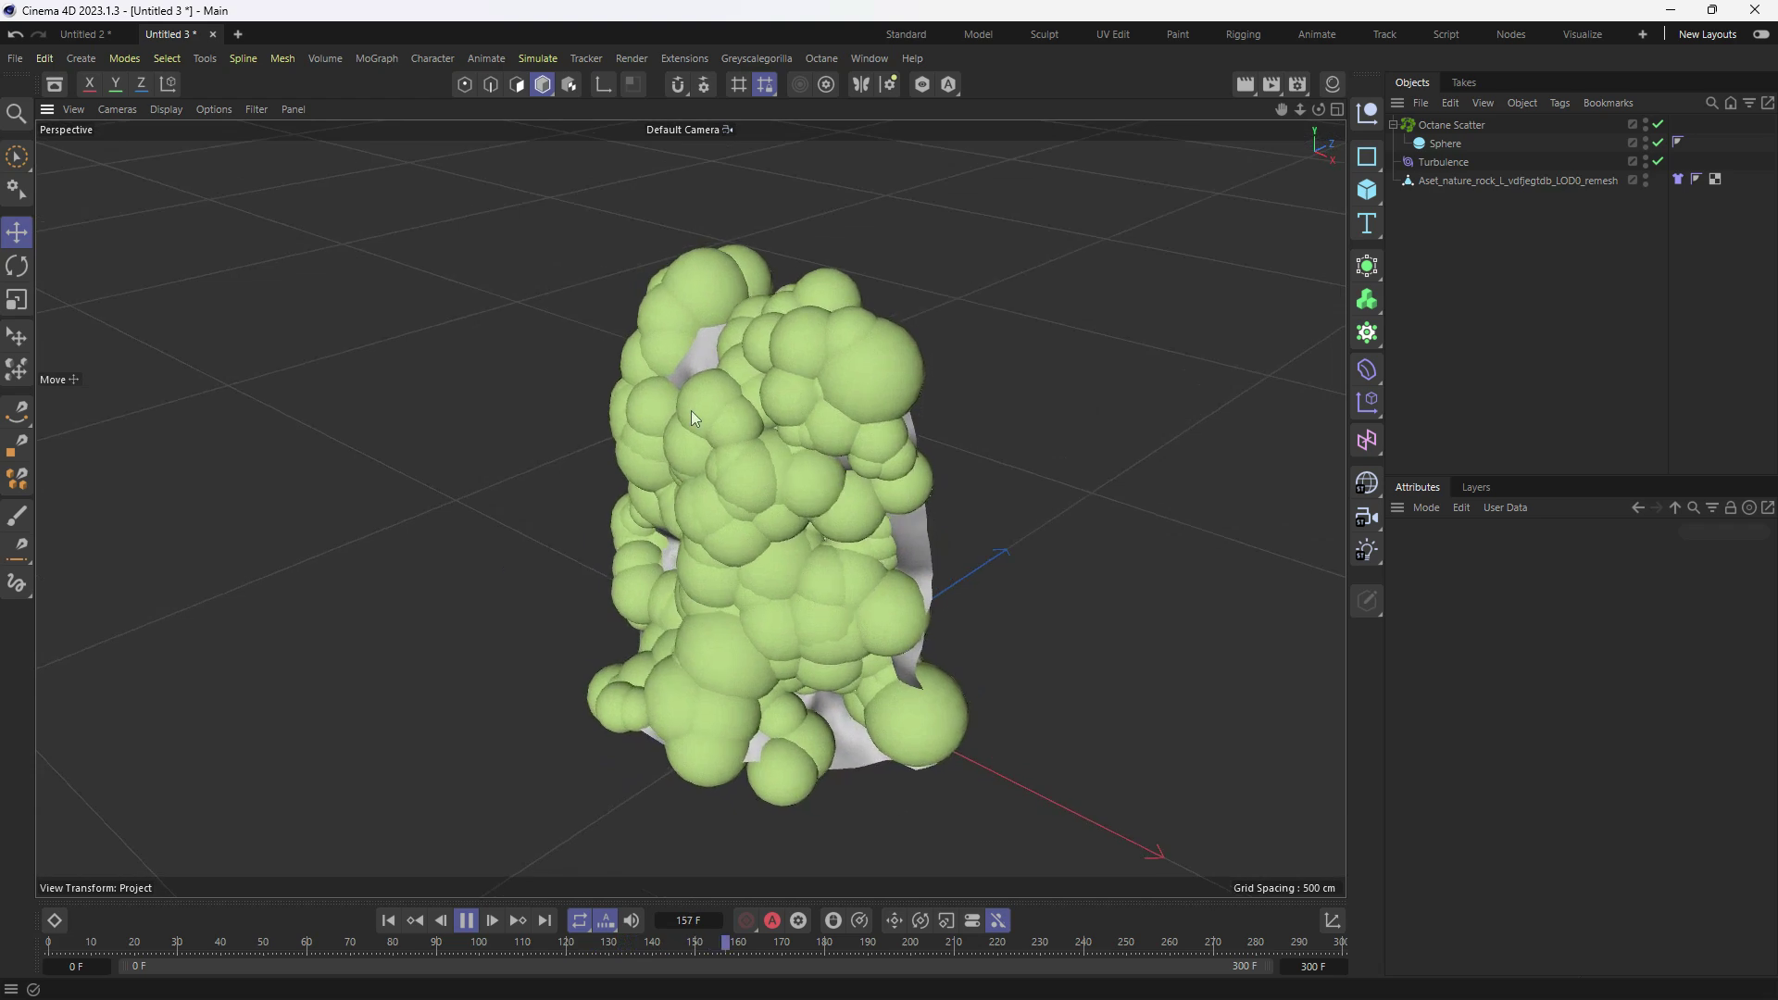
scroll(702, 404, "up", 6)
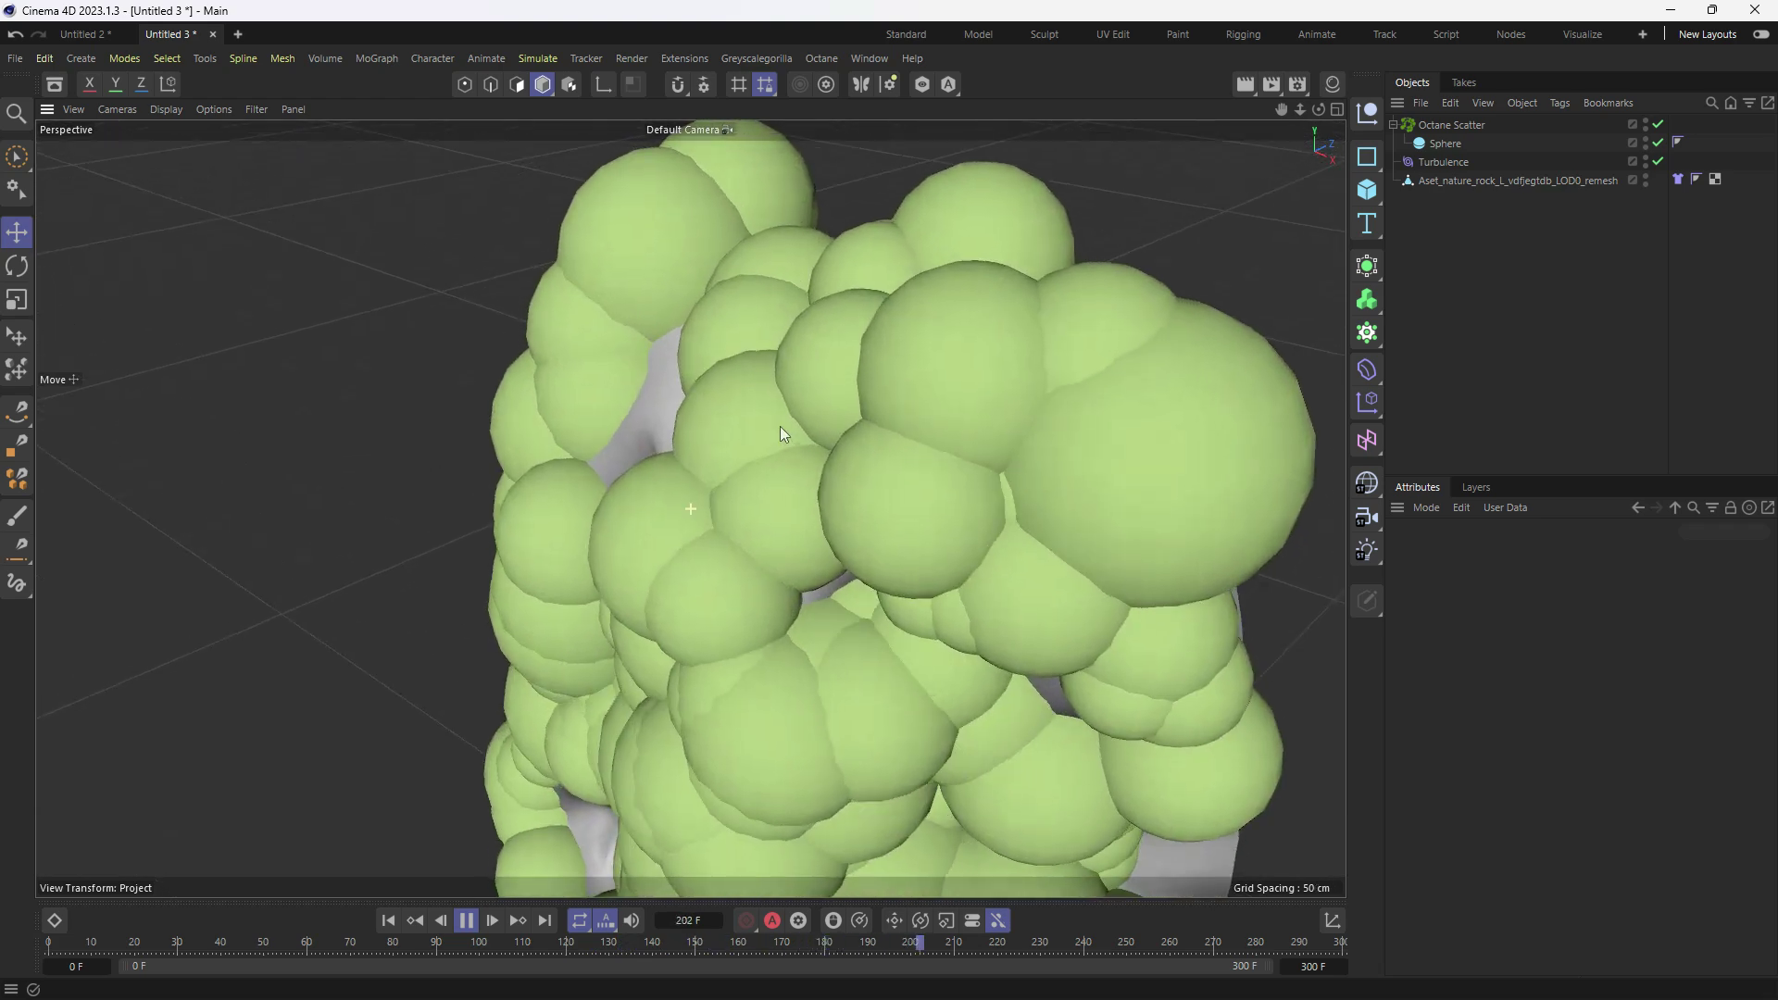
left_click_drag(726, 595, 786, 515, "alt")
left_click_drag(891, 481, 821, 486, "alt")
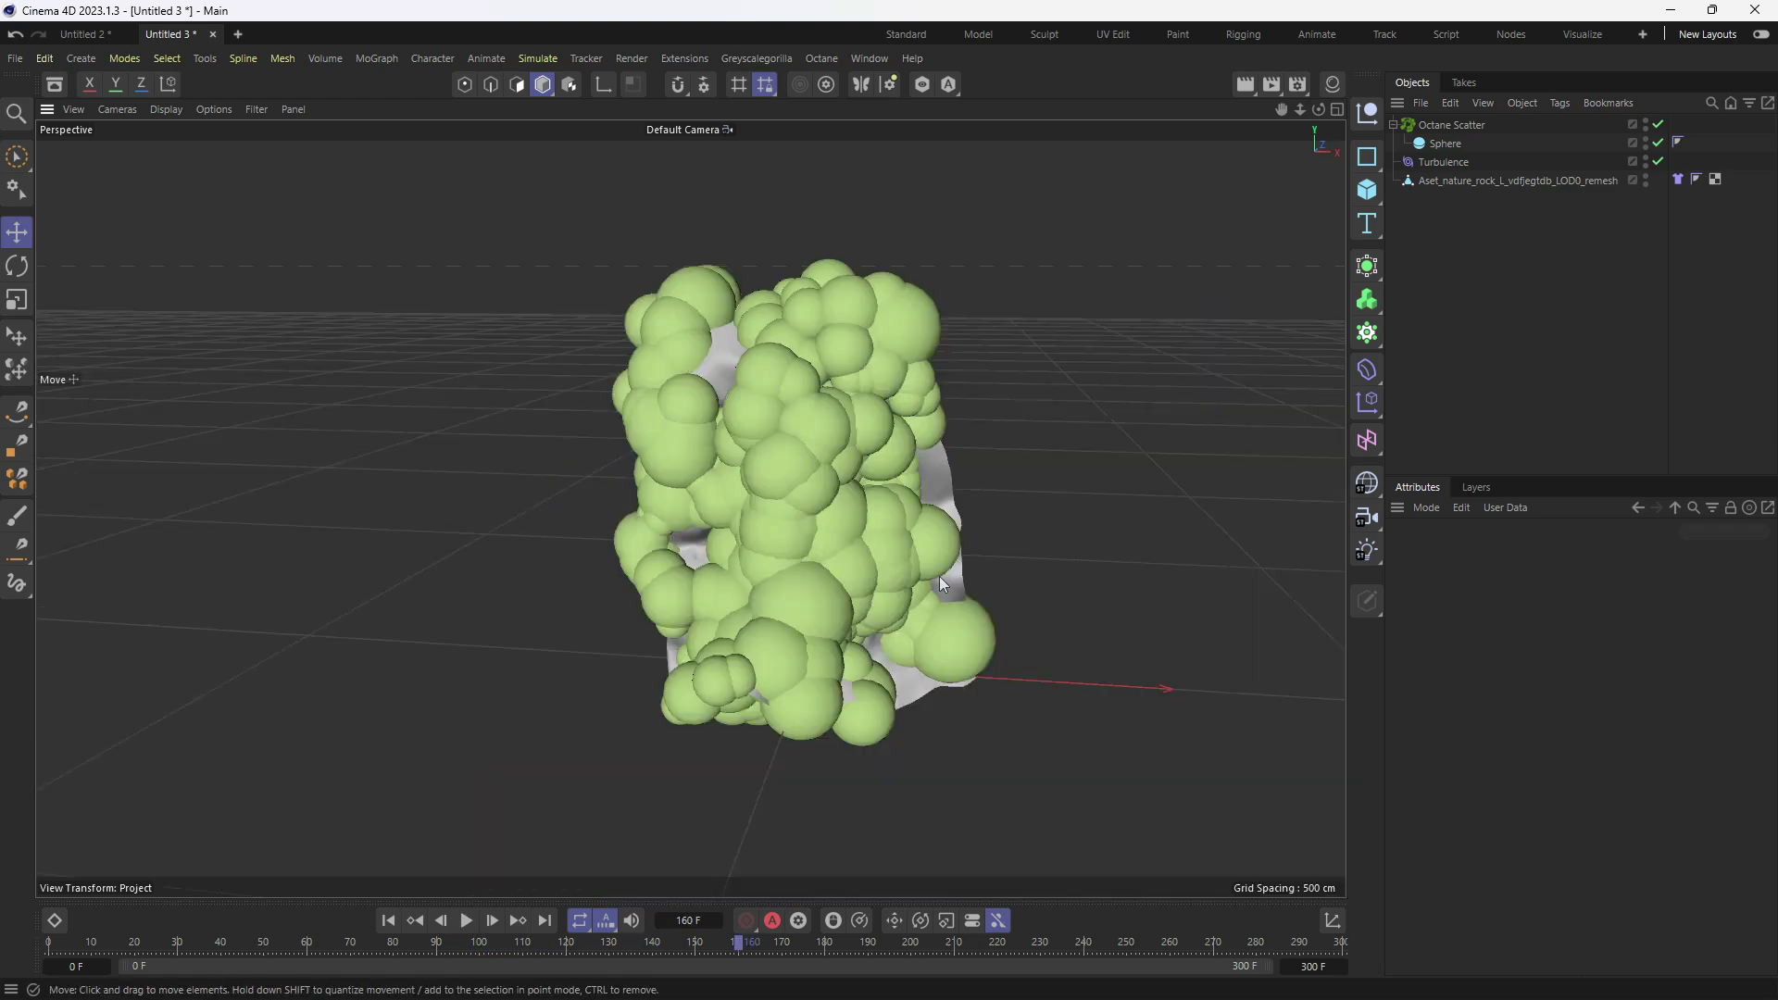
left_click(388, 921)
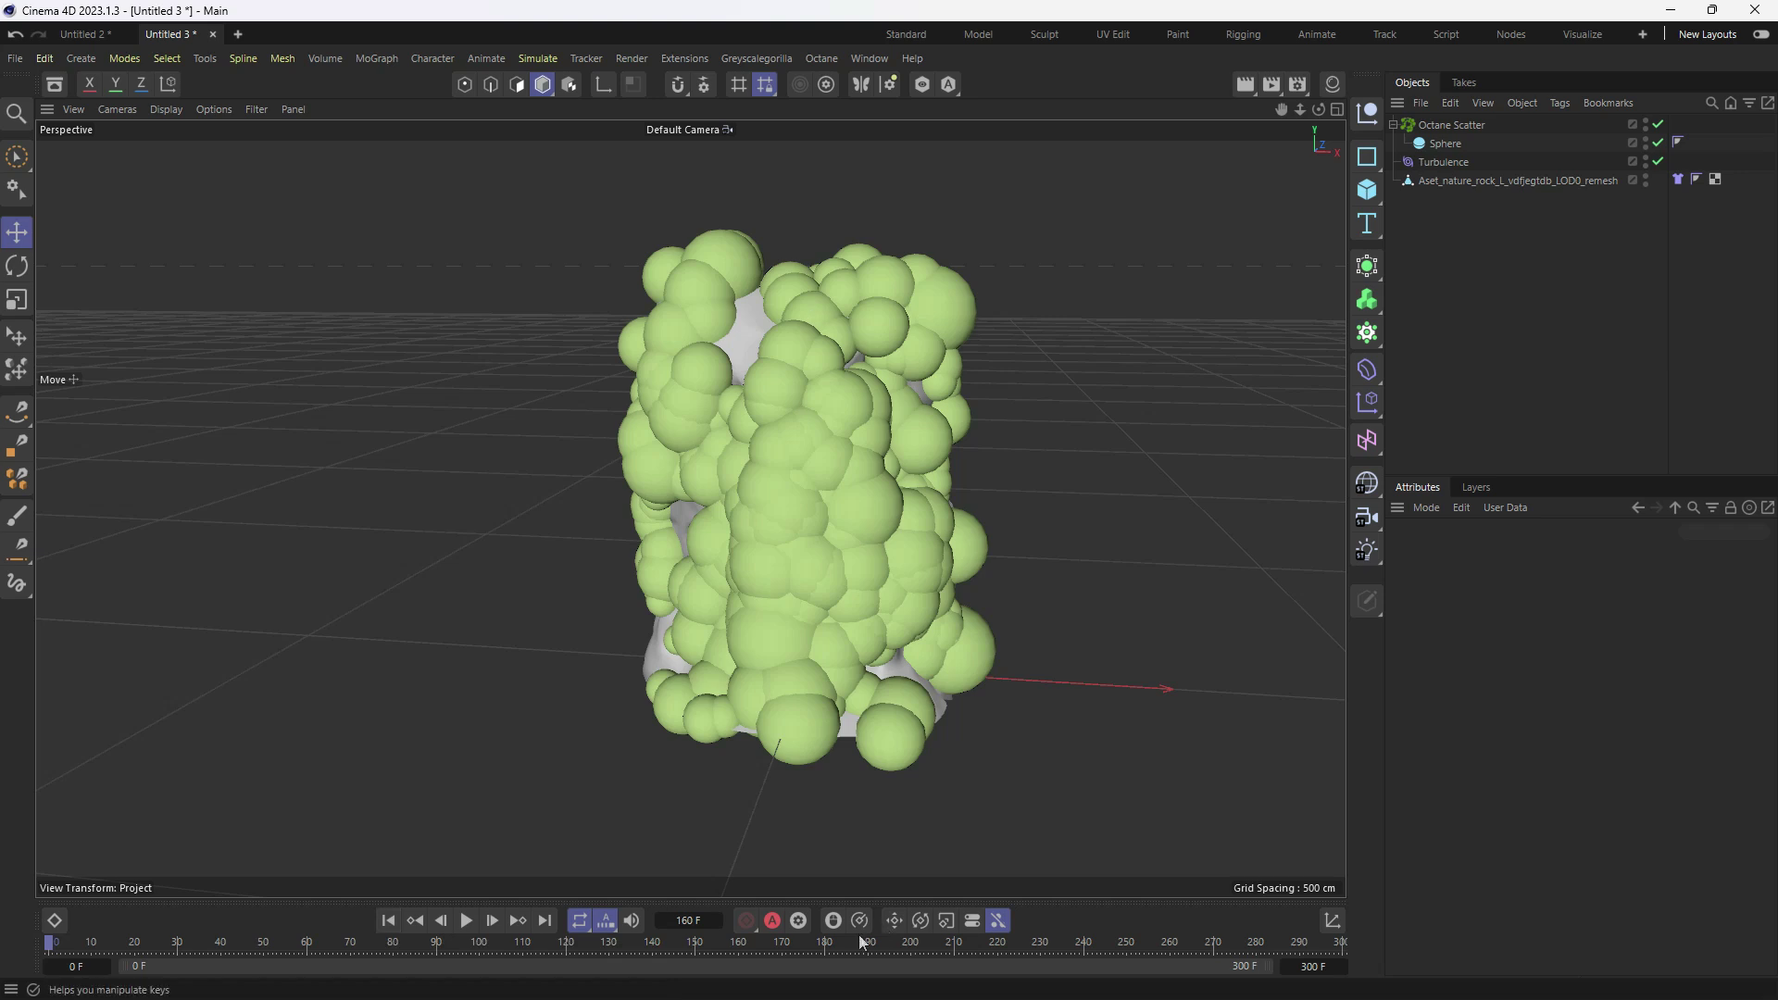
- Bring up the Octane Live Viewer window and start a live render of the scattered spheres
left_click(823, 59)
left_click(863, 115)
key("super")
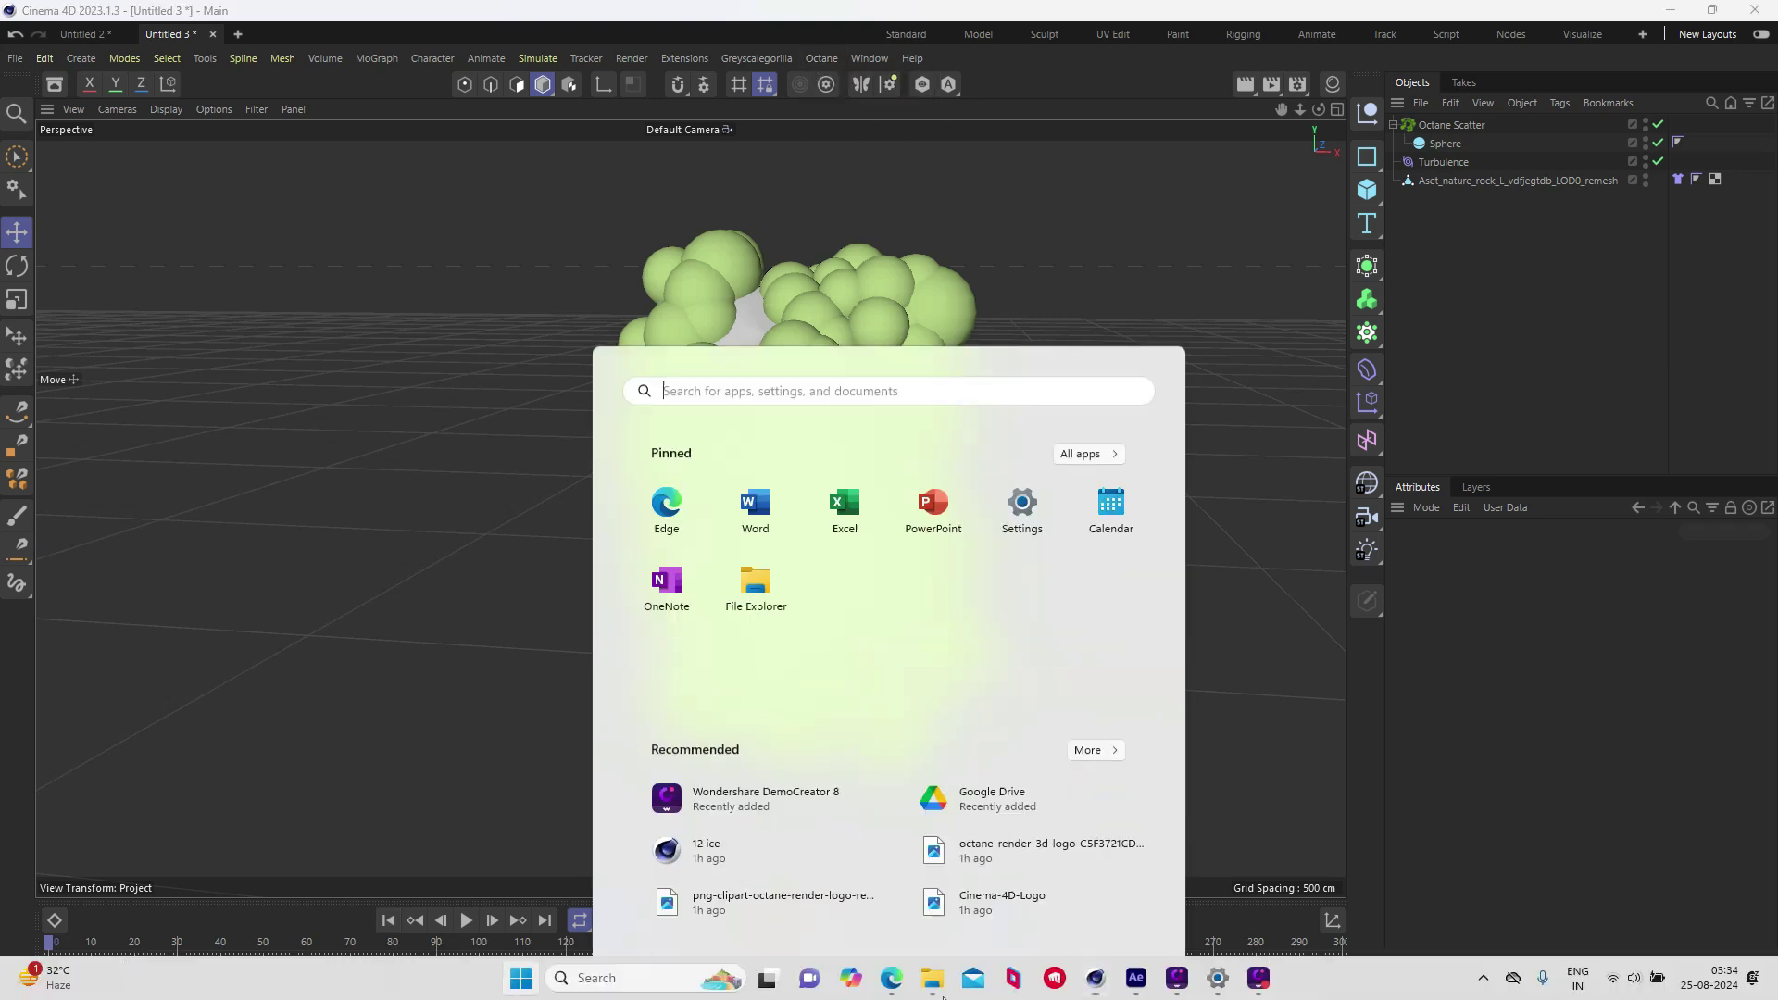
mouse_move(1094, 989)
left_click(1192, 887)
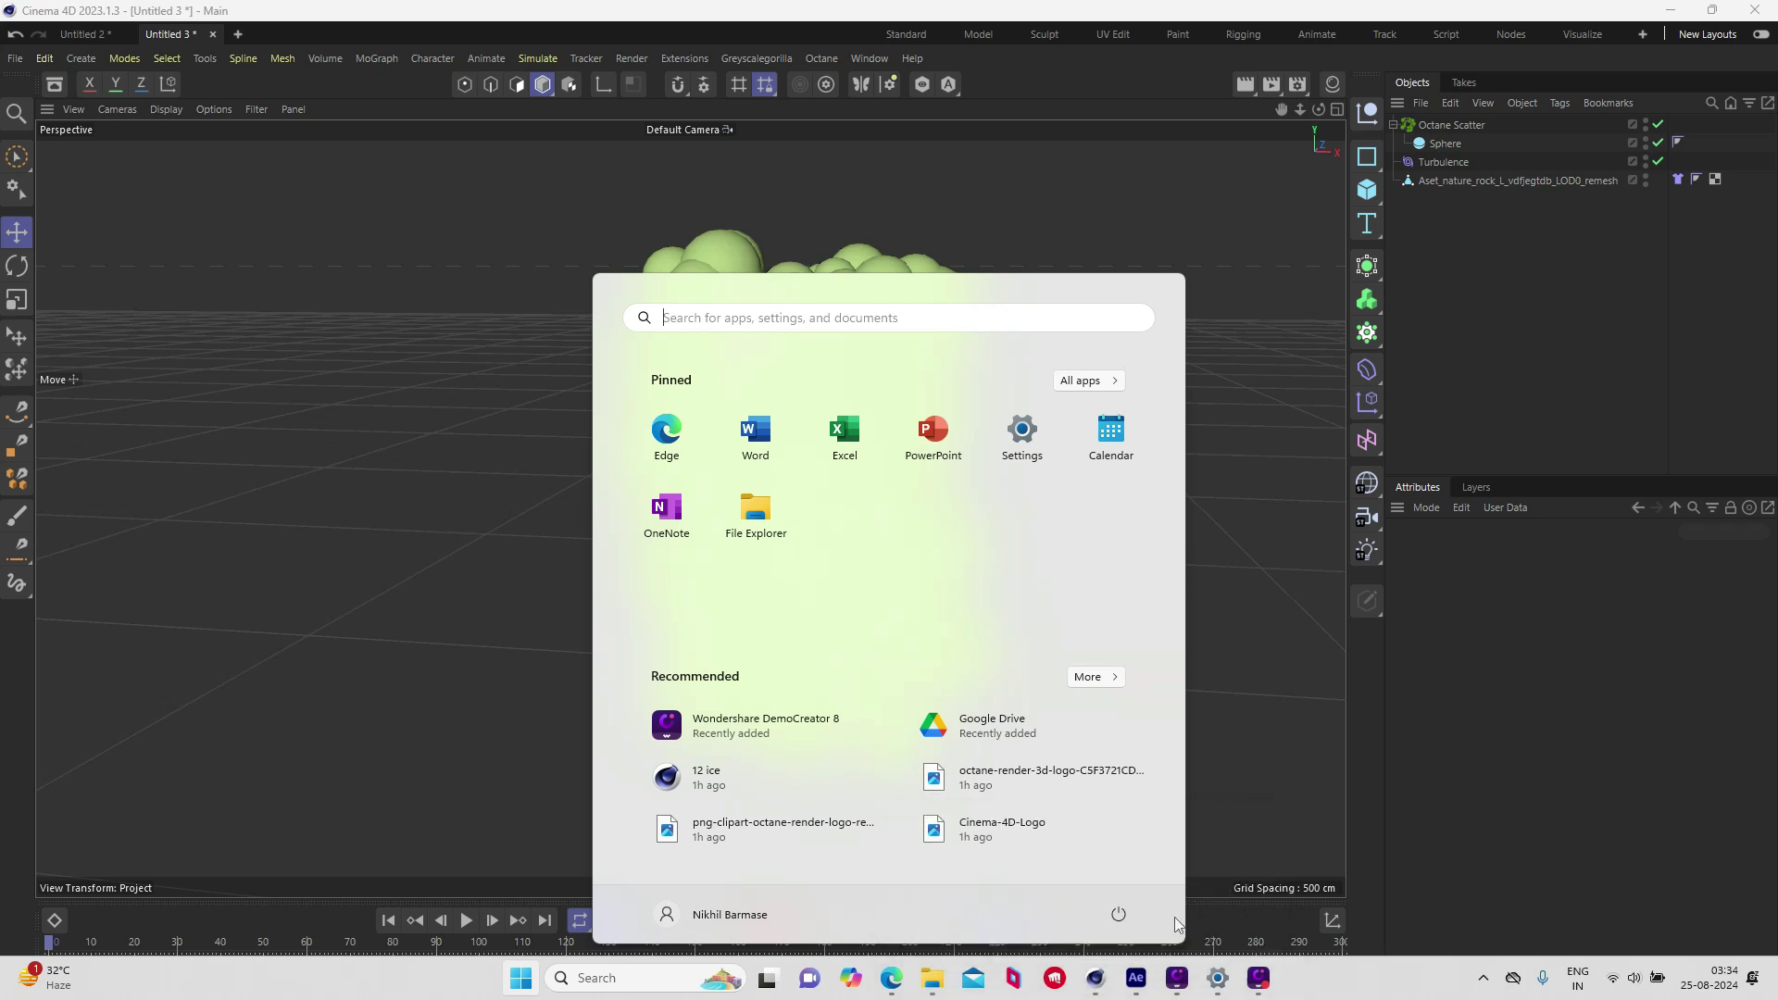
left_click_drag(555, 350, 317, 218)
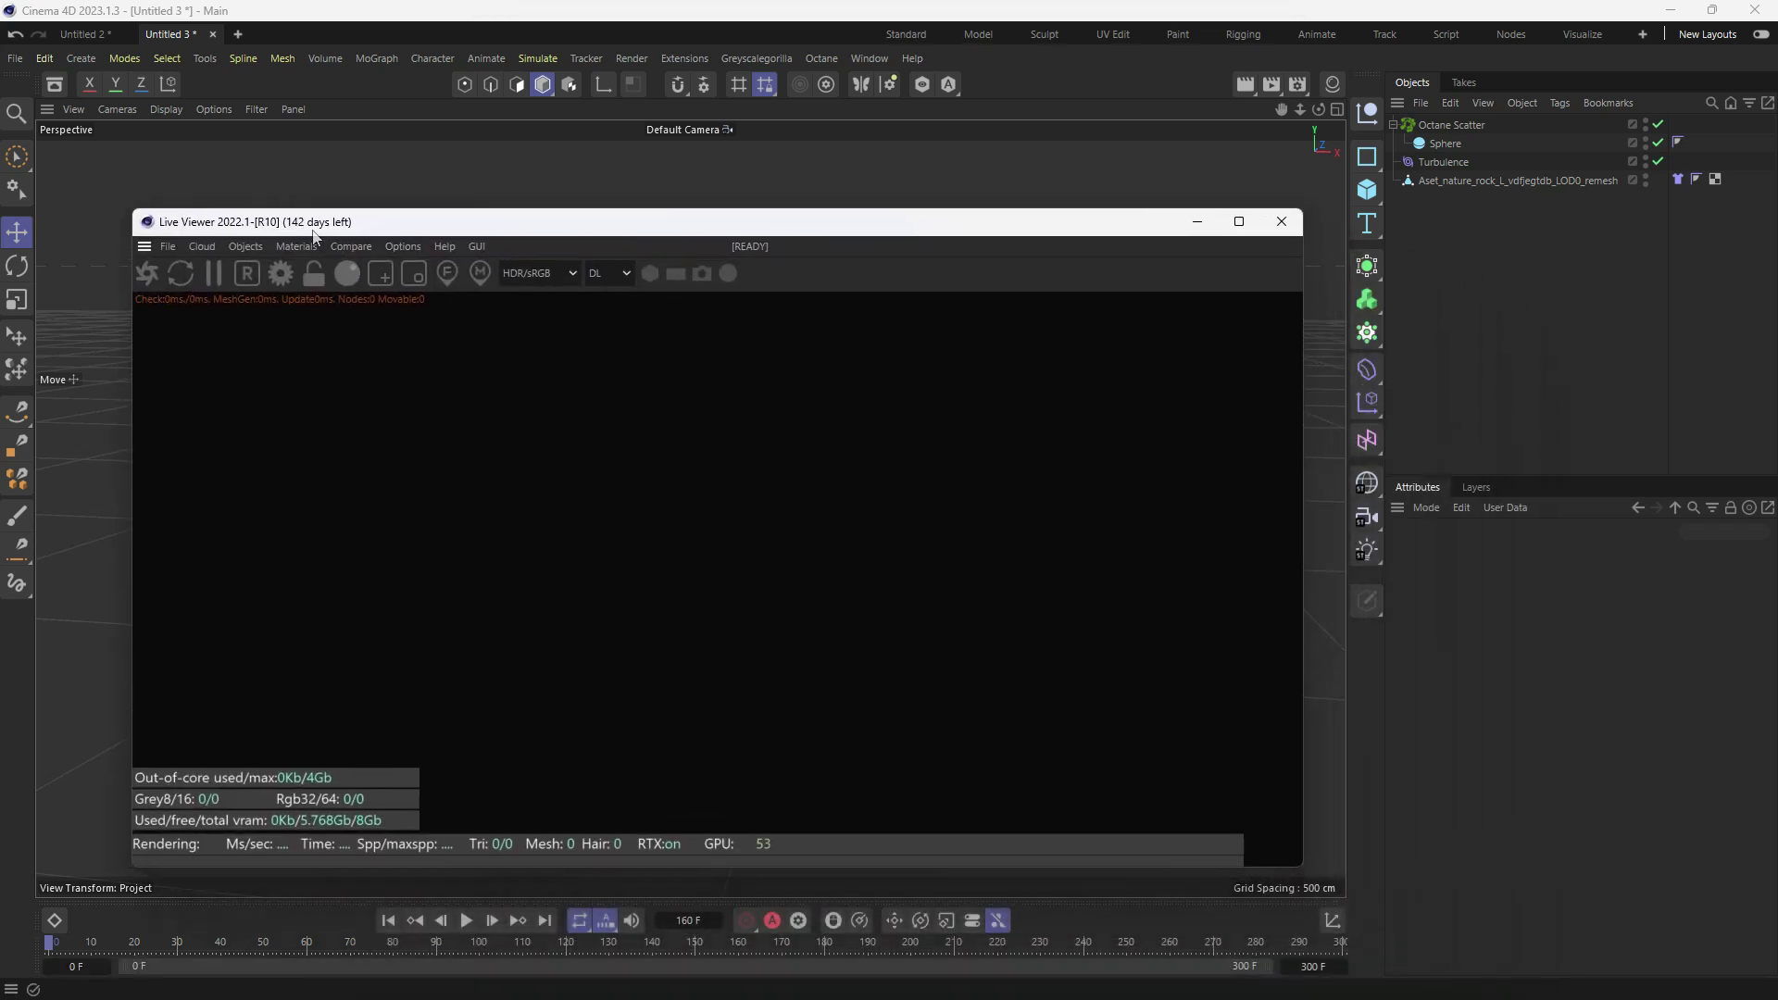
left_click(148, 274)
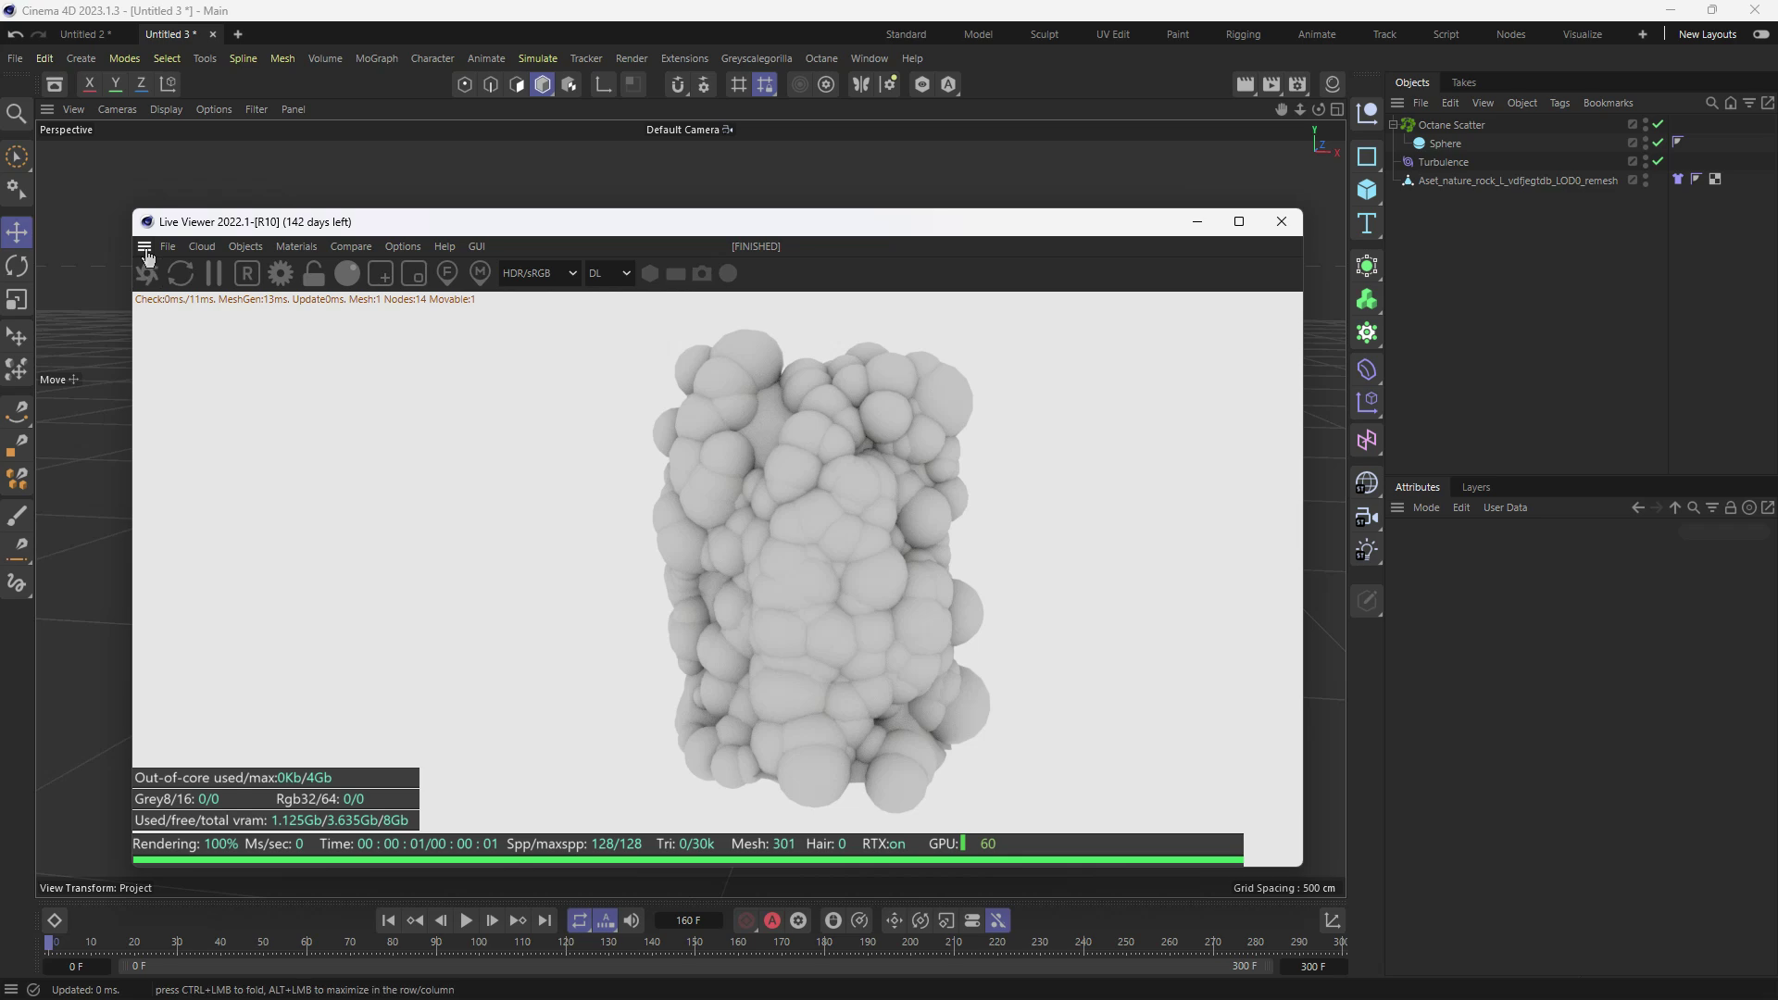
- Dock the Live Viewer beside the perspective viewport, narrow it slightly and widen the object and attribute area
left_click_drag(57, 225, 58, 228)
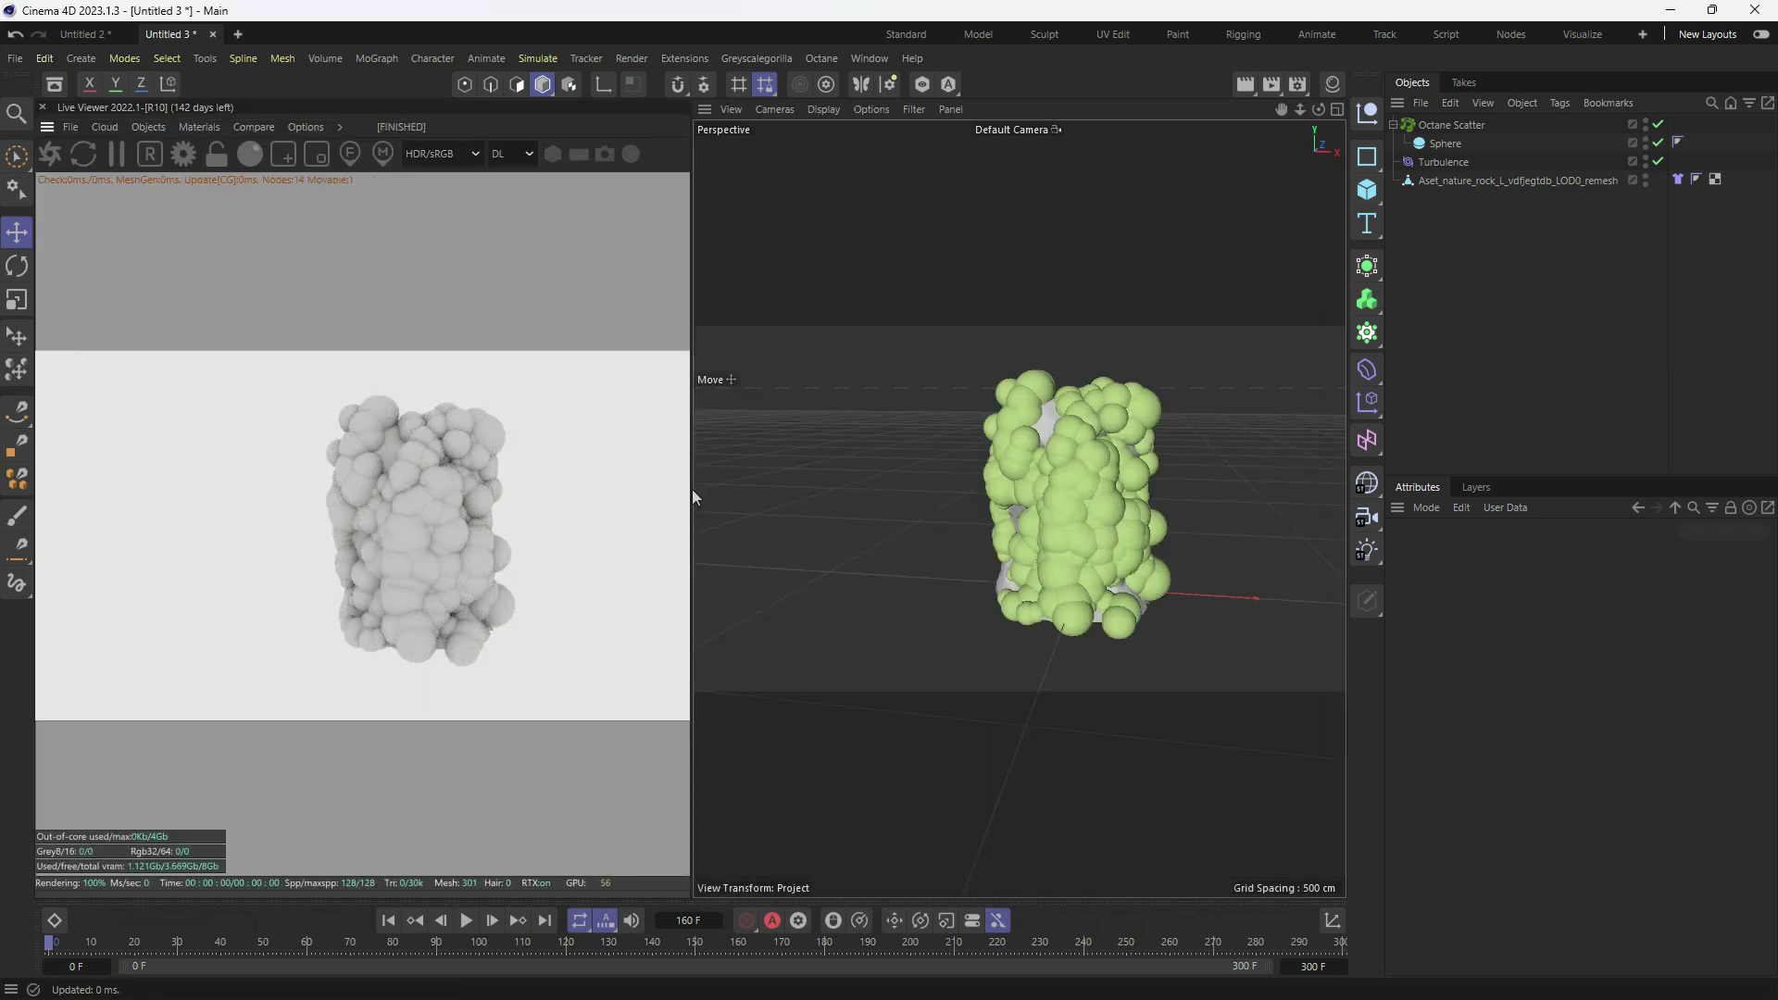
left_click_drag(693, 497, 652, 514)
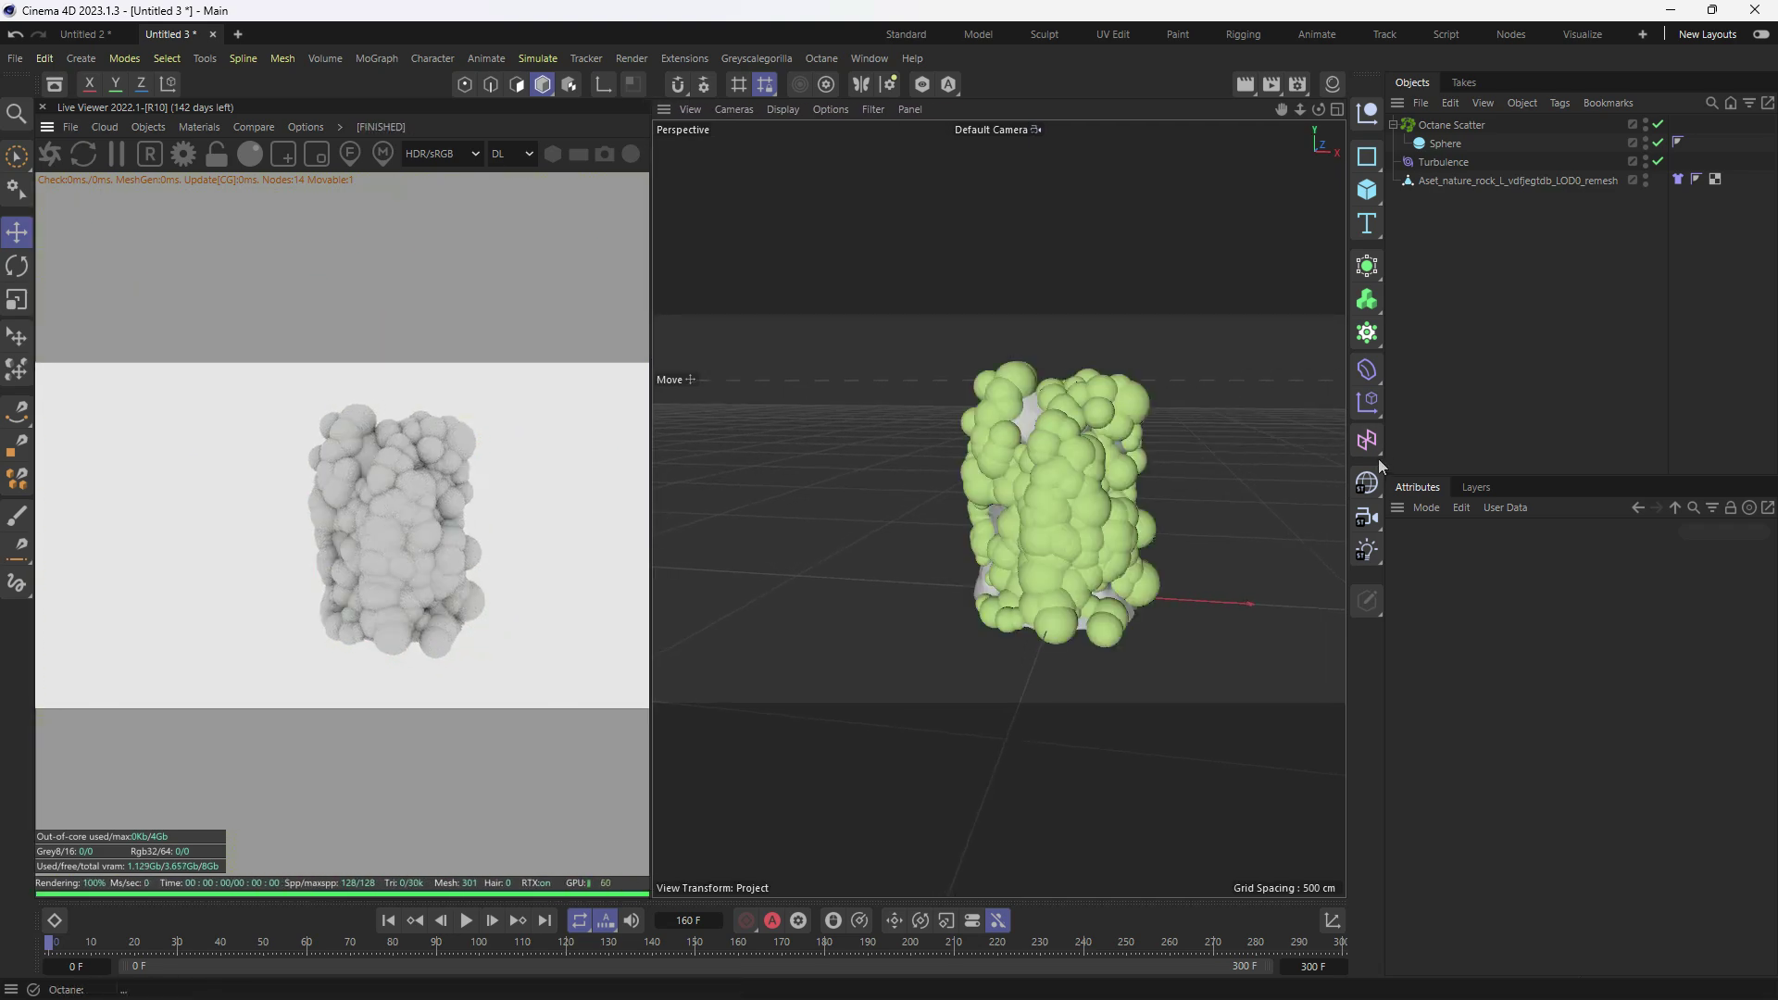
left_click_drag(1394, 464, 1295, 464)
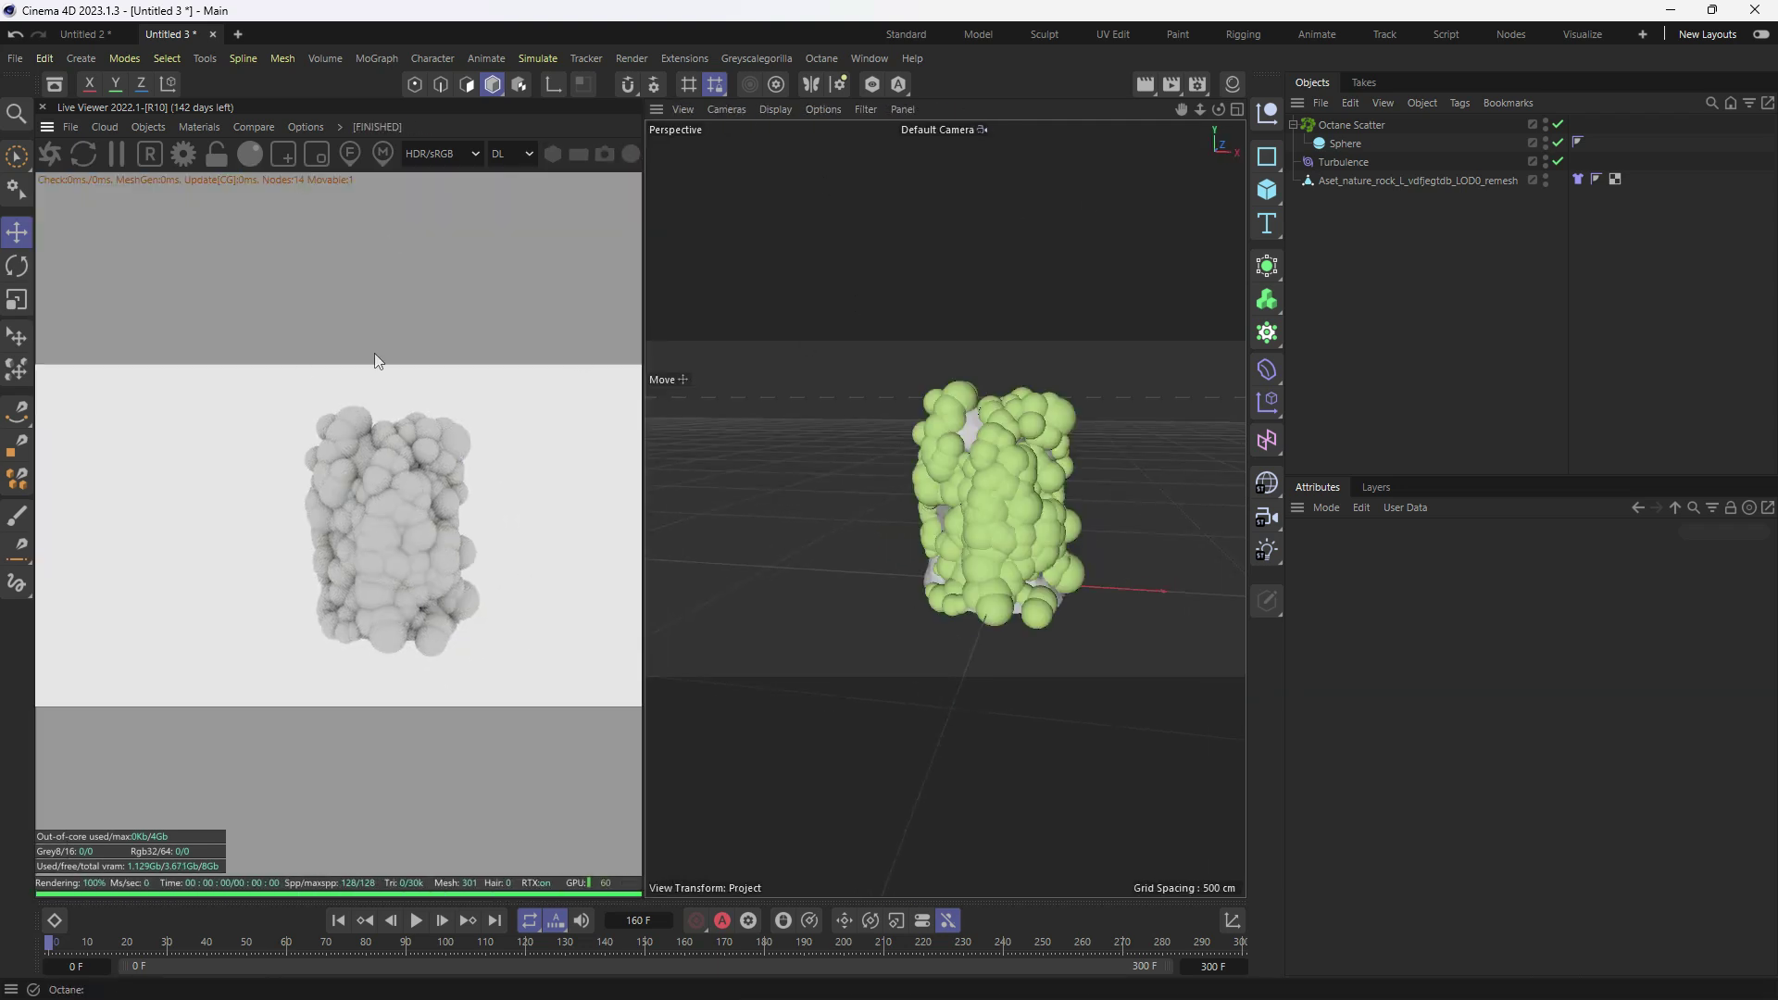
- Set the render output size to 1080 x 1920 pixels and lock the Live Viewer to the render resolution
left_click(1198, 85)
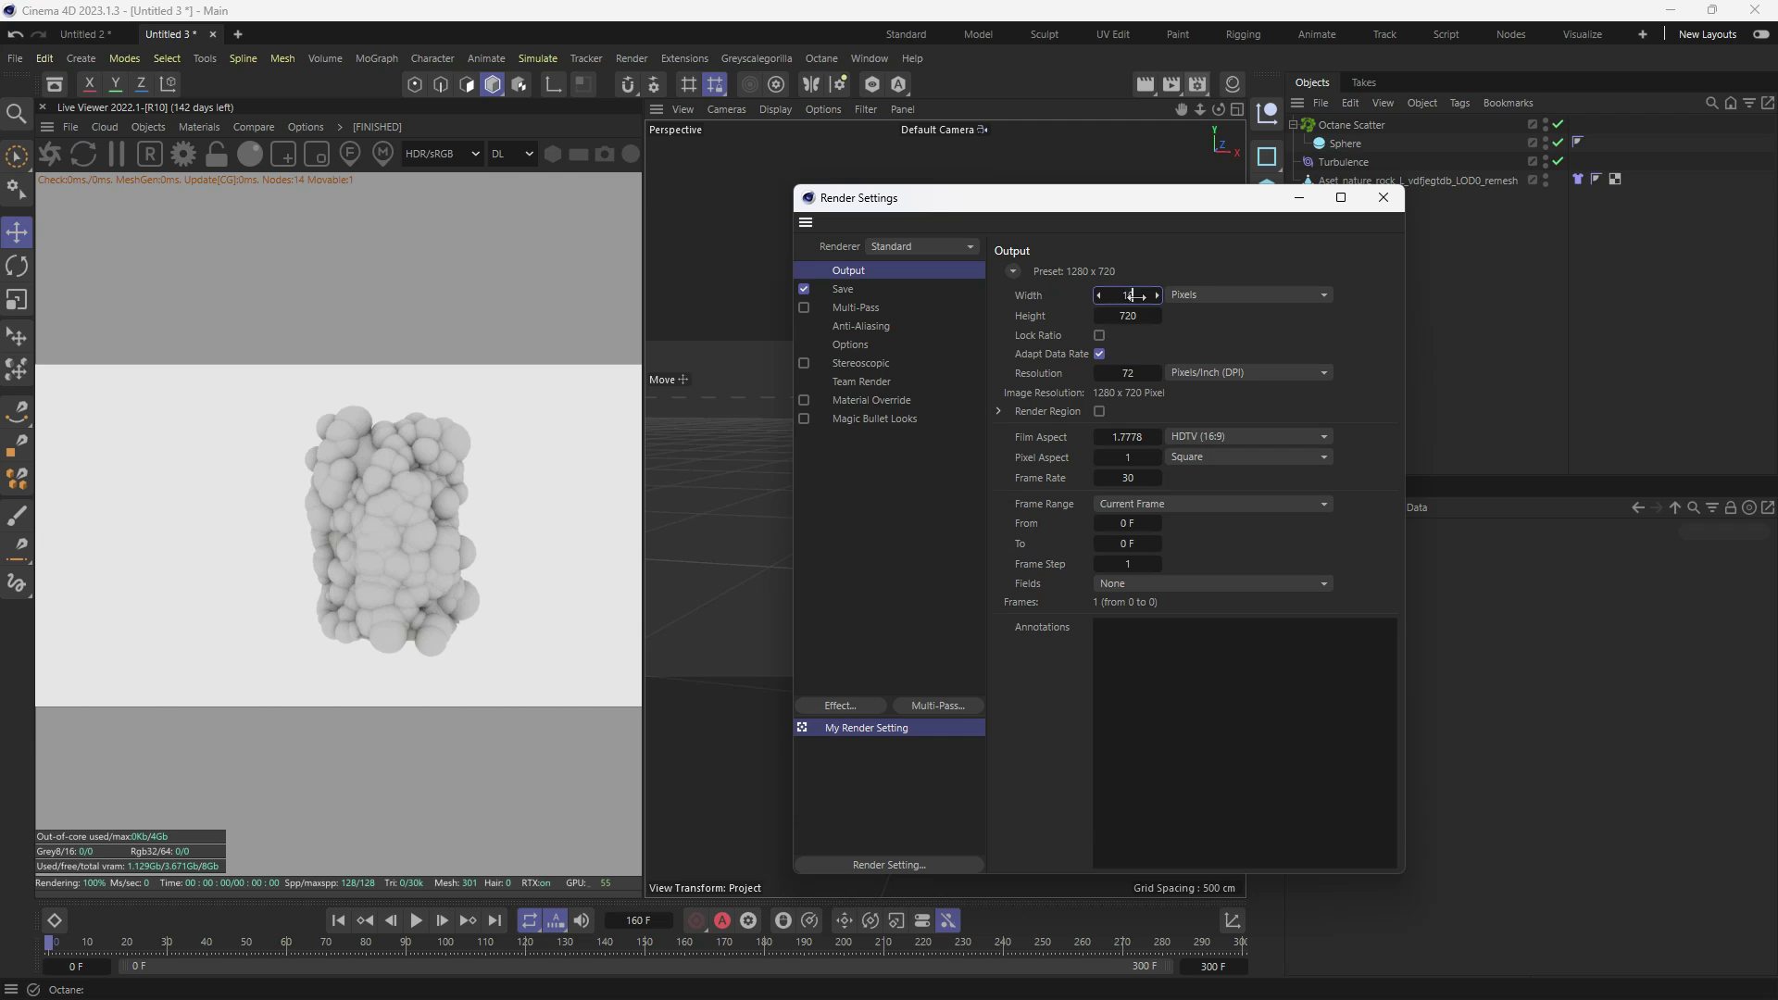
left_click(1145, 316)
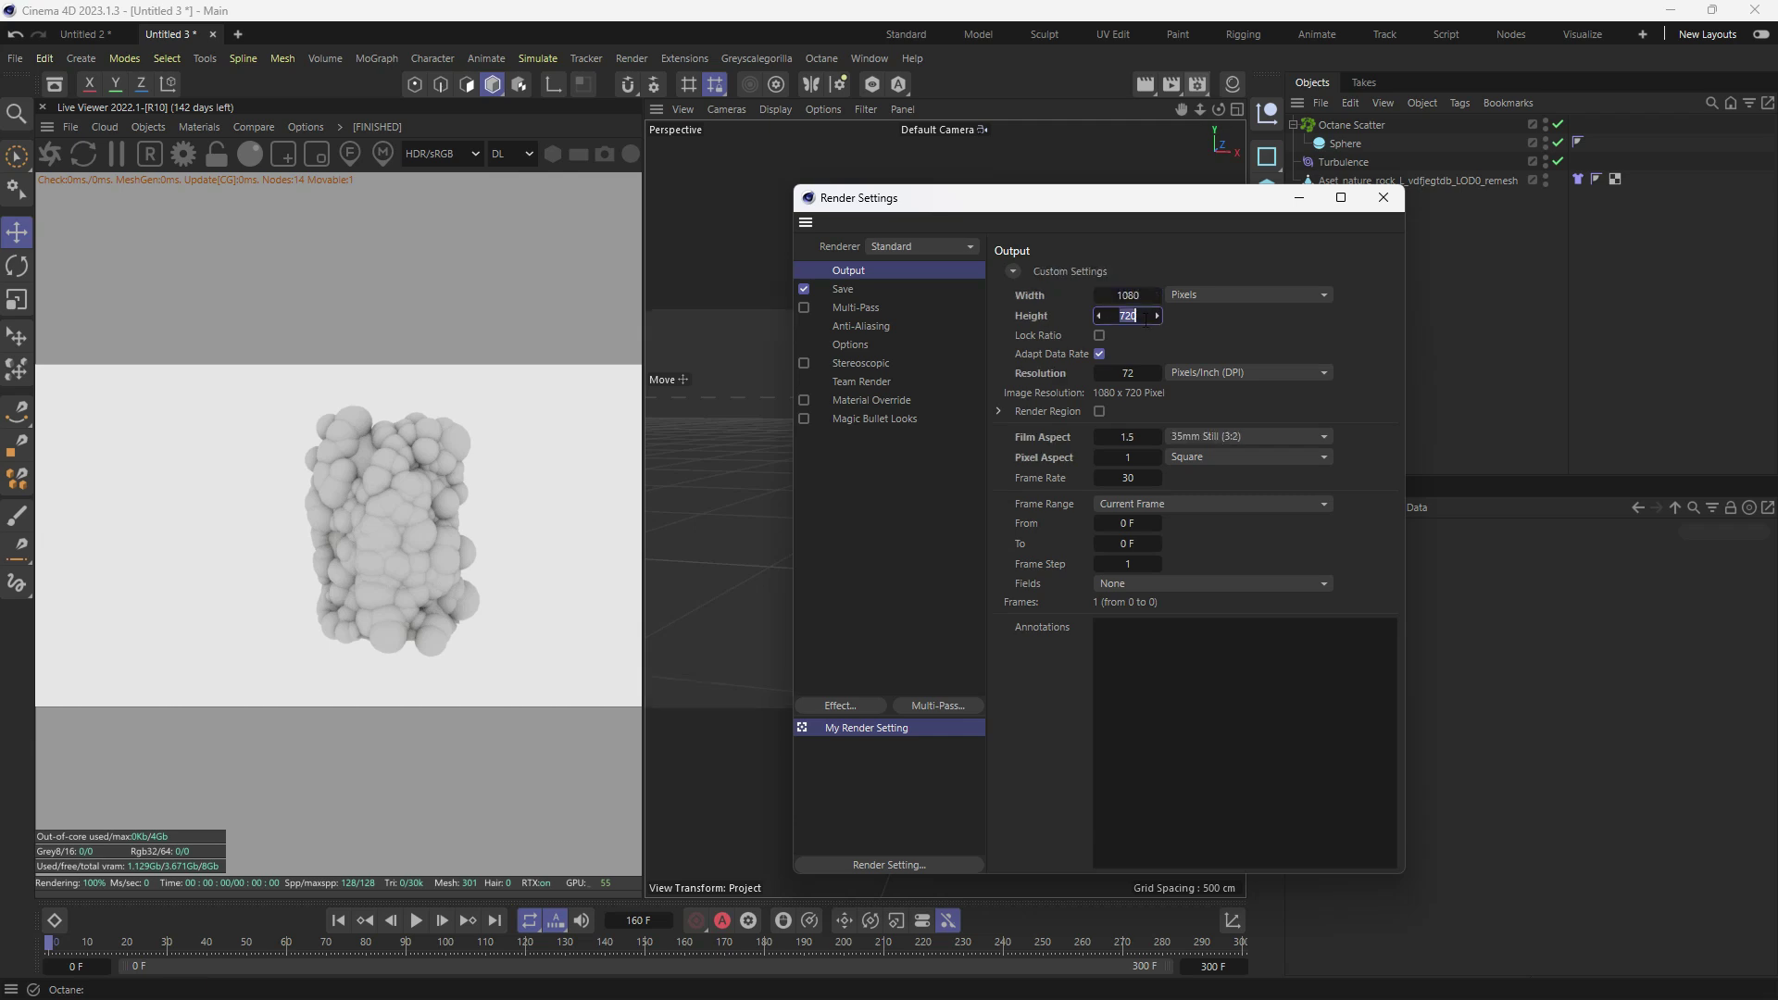
type("1920")
key("Return")
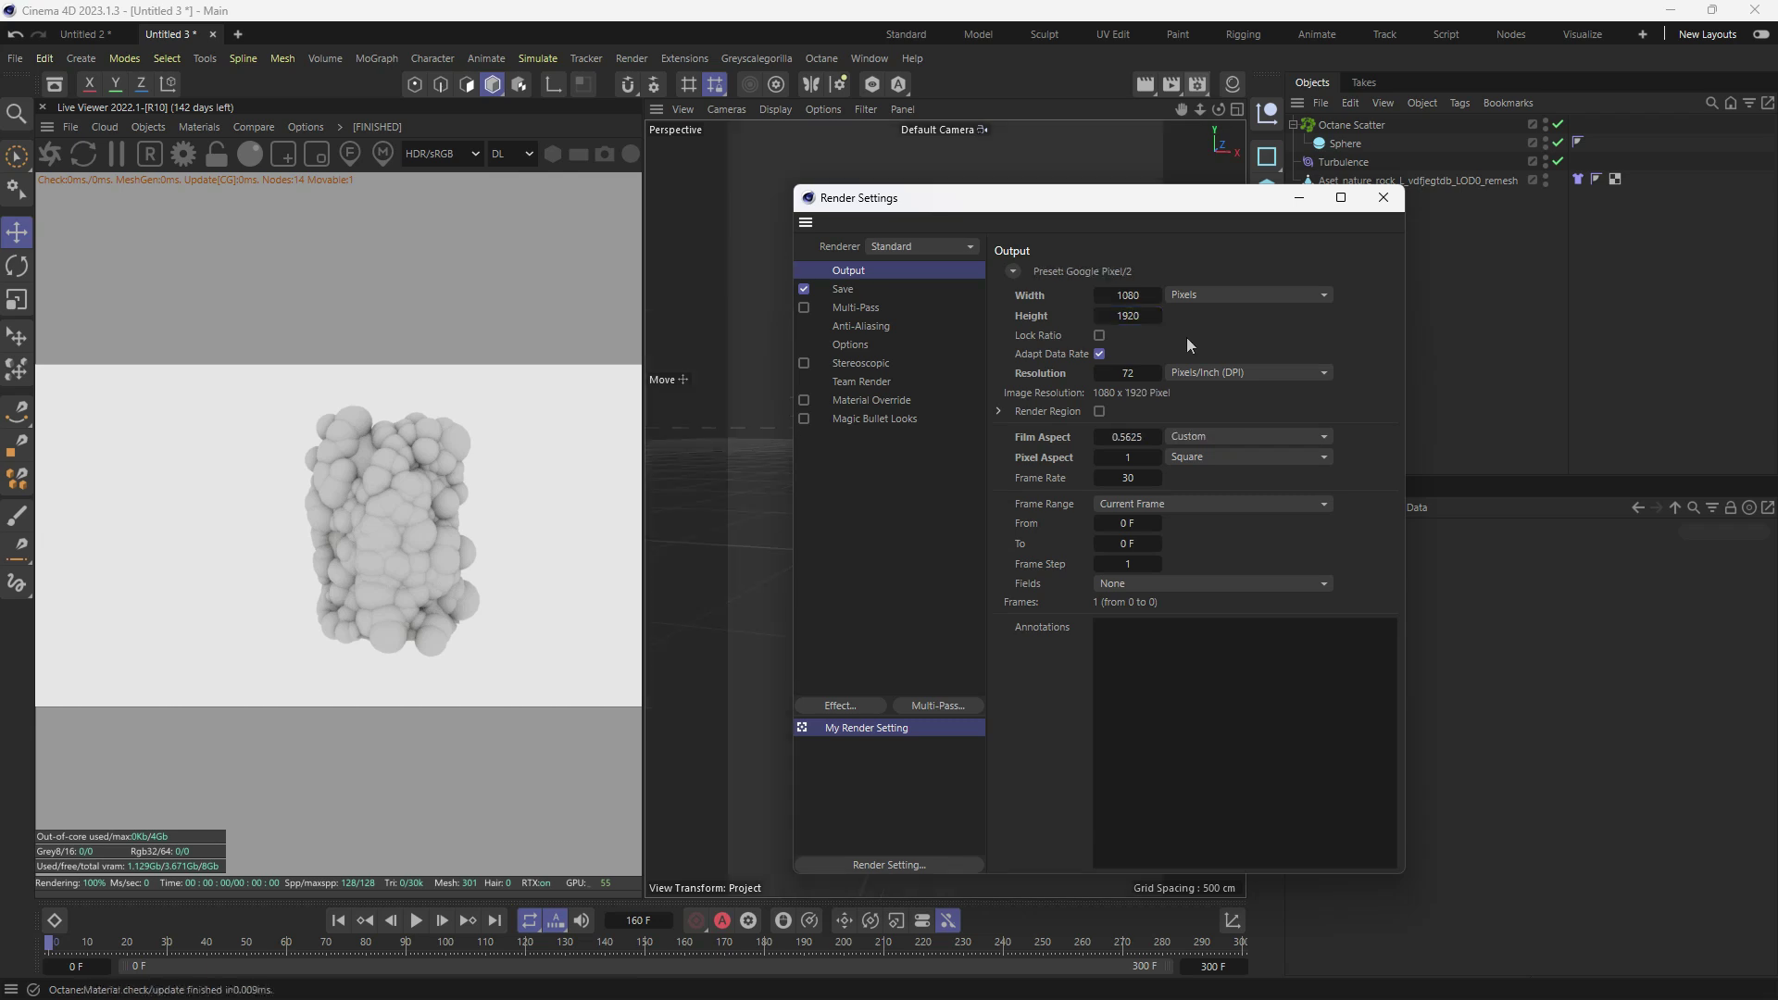
left_click(214, 163)
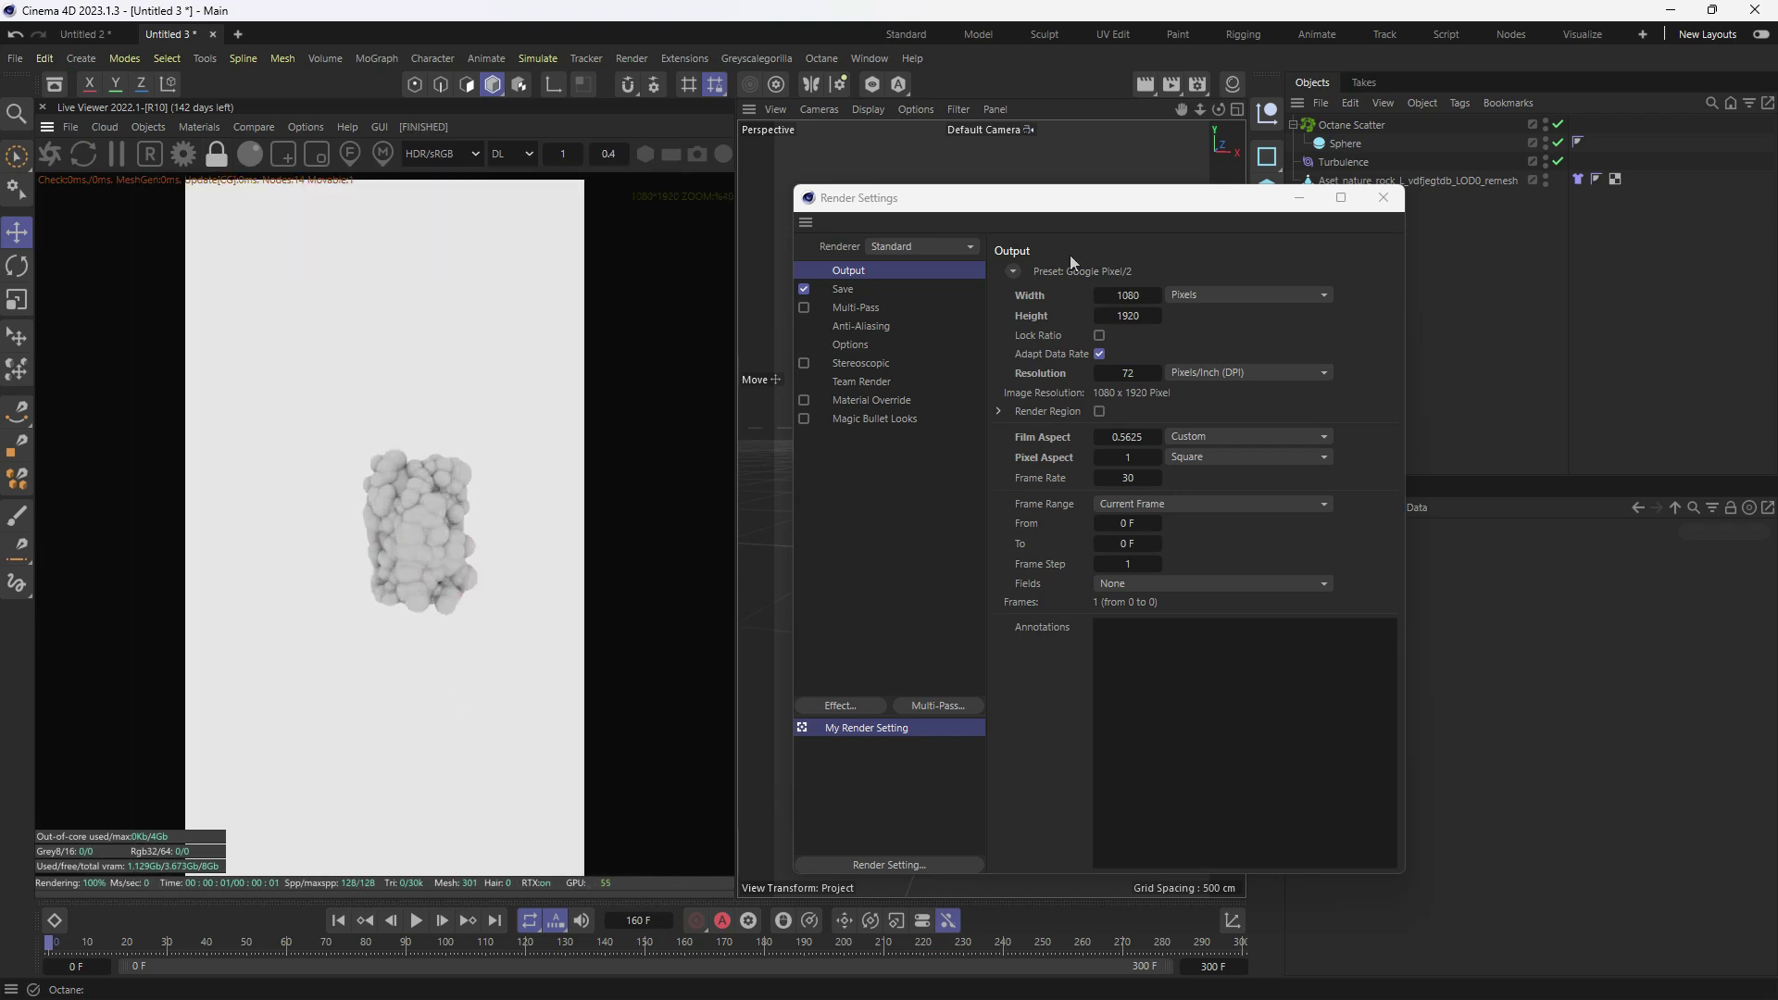
left_click(1384, 199)
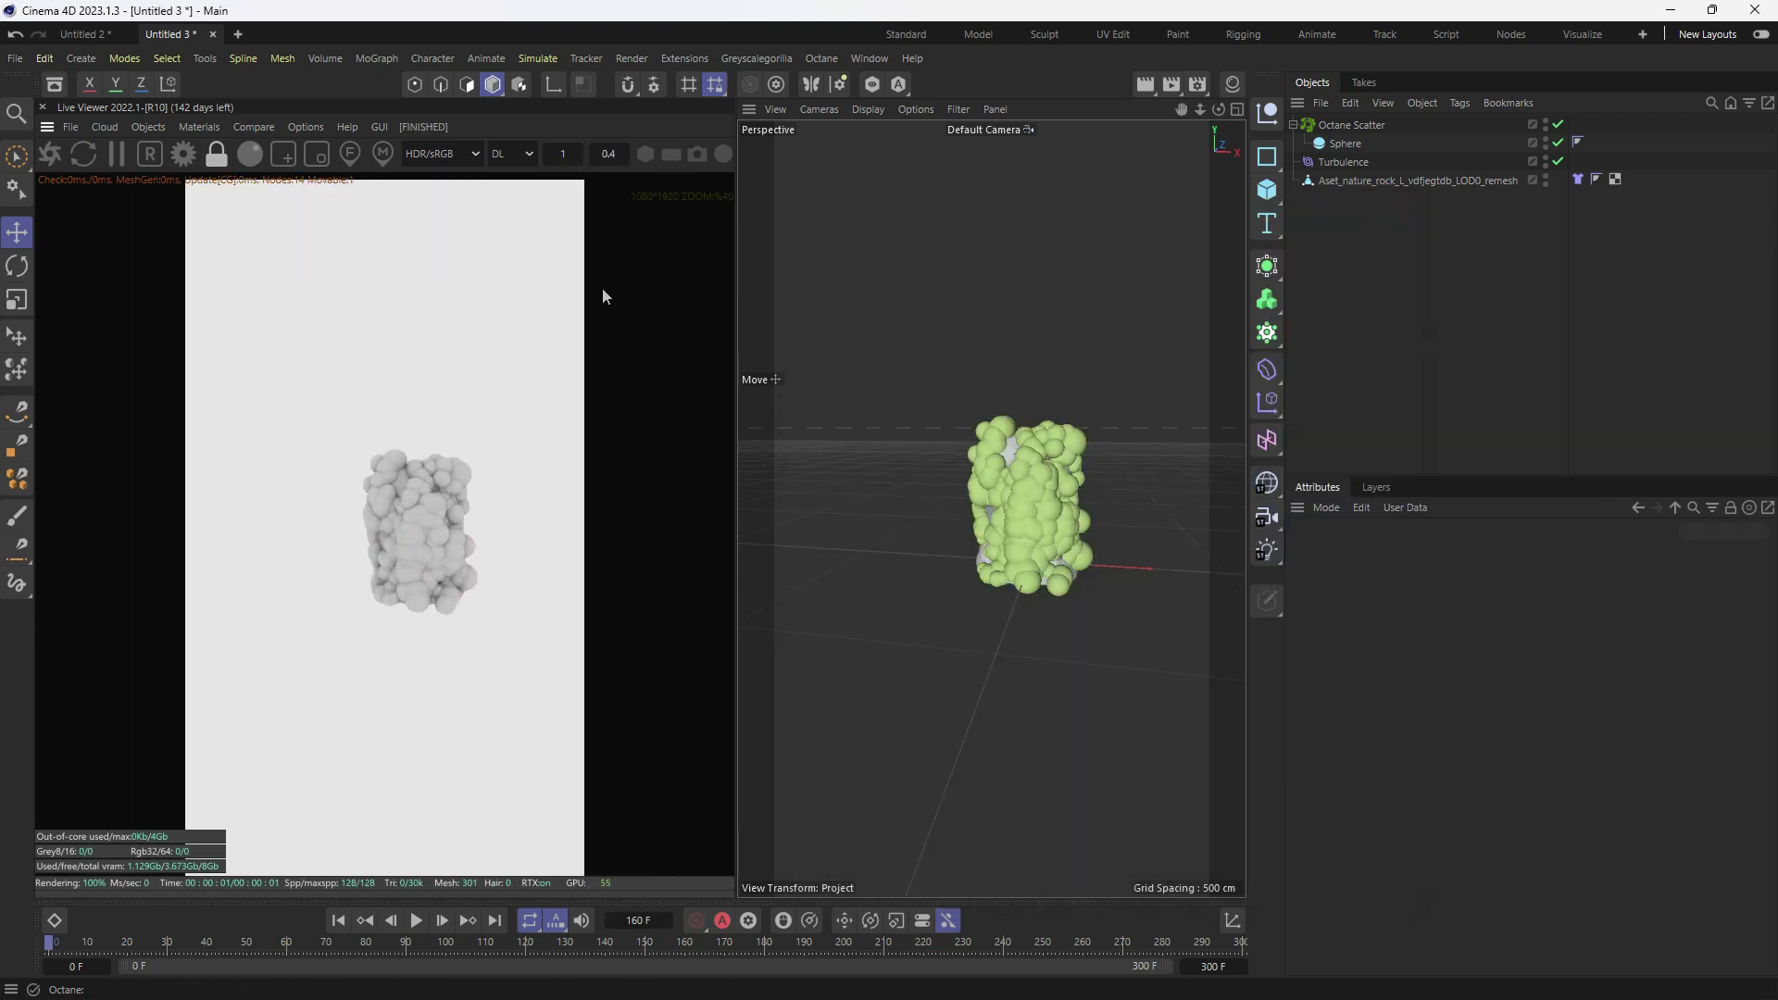
- Add an Octane Camera, look through it and set its focal length to Portrait (80 mm)
left_click(150, 127)
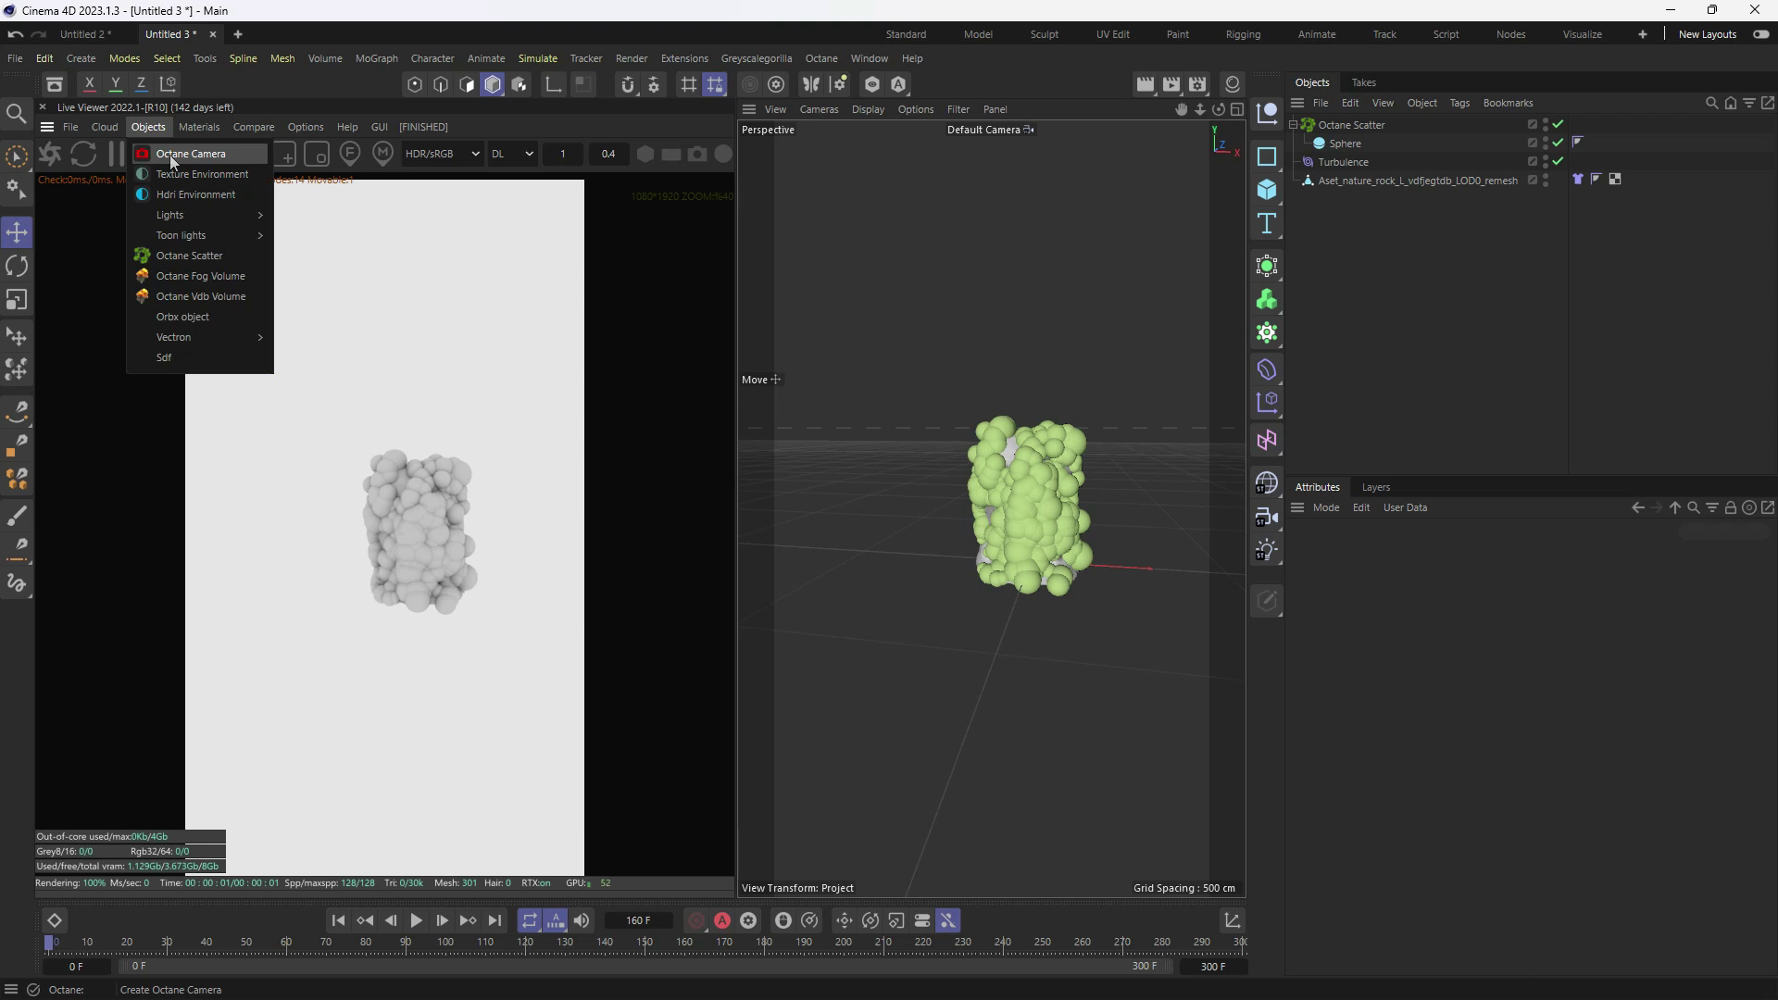
left_click(170, 153)
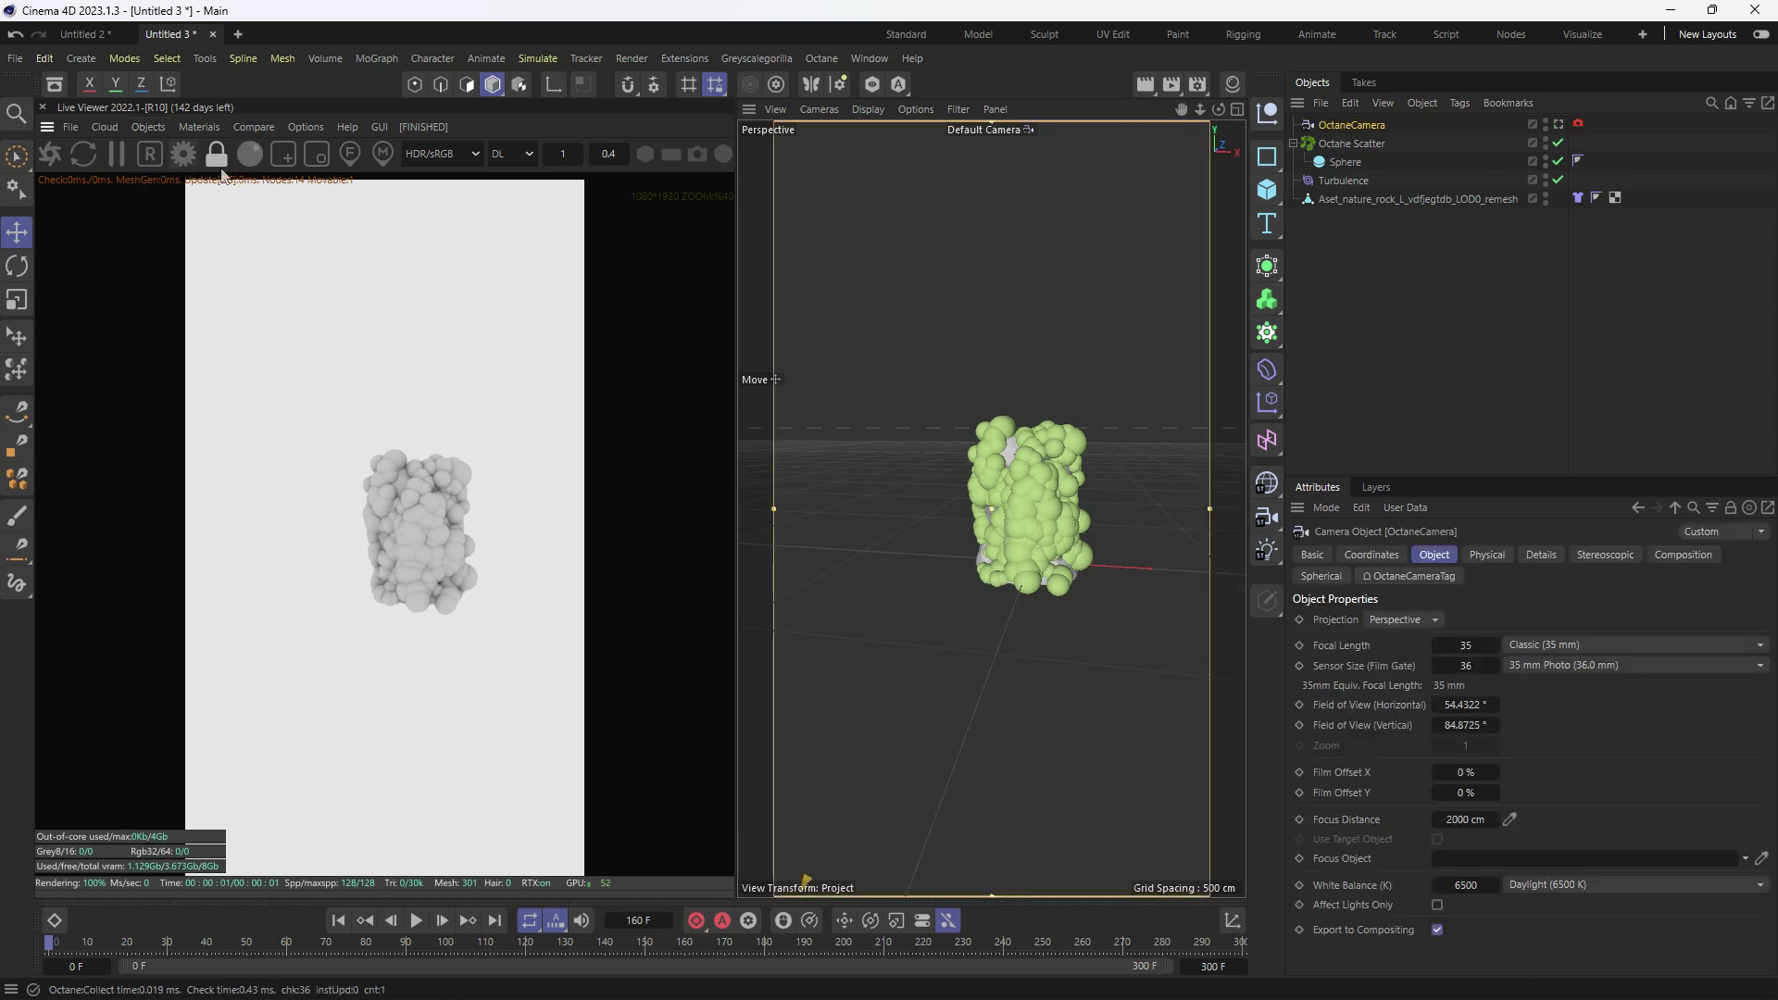
left_click(1557, 123)
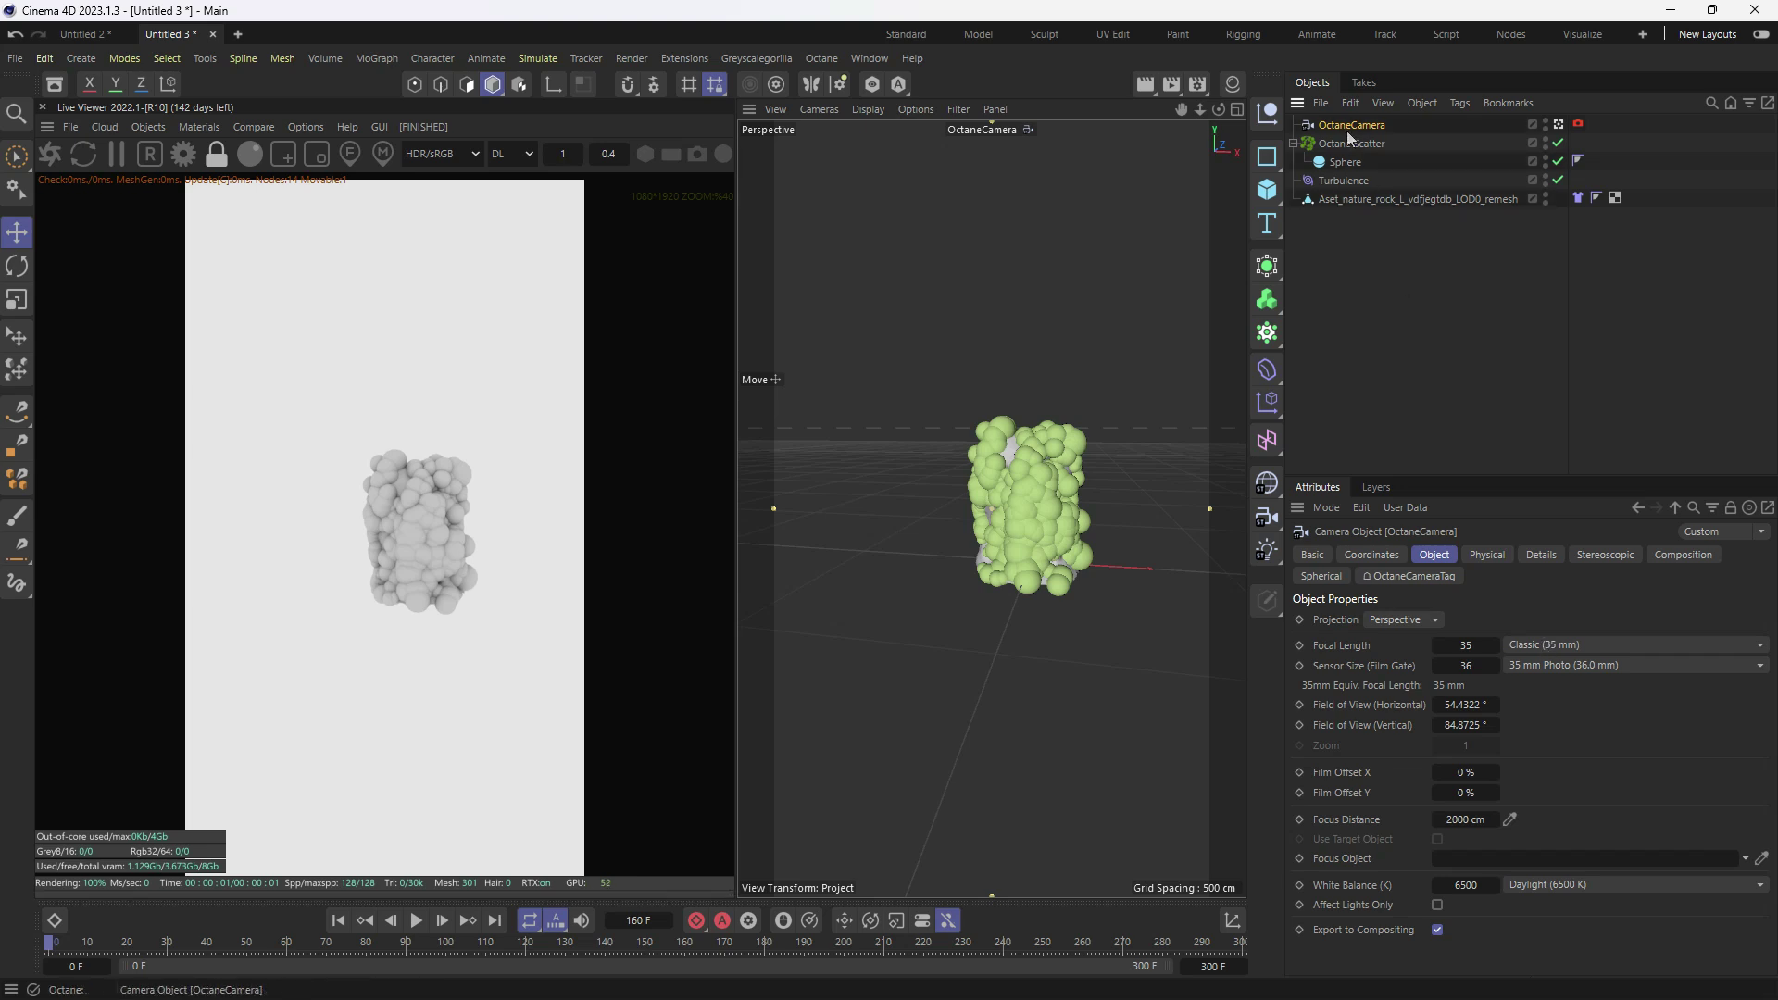
left_click(1533, 647)
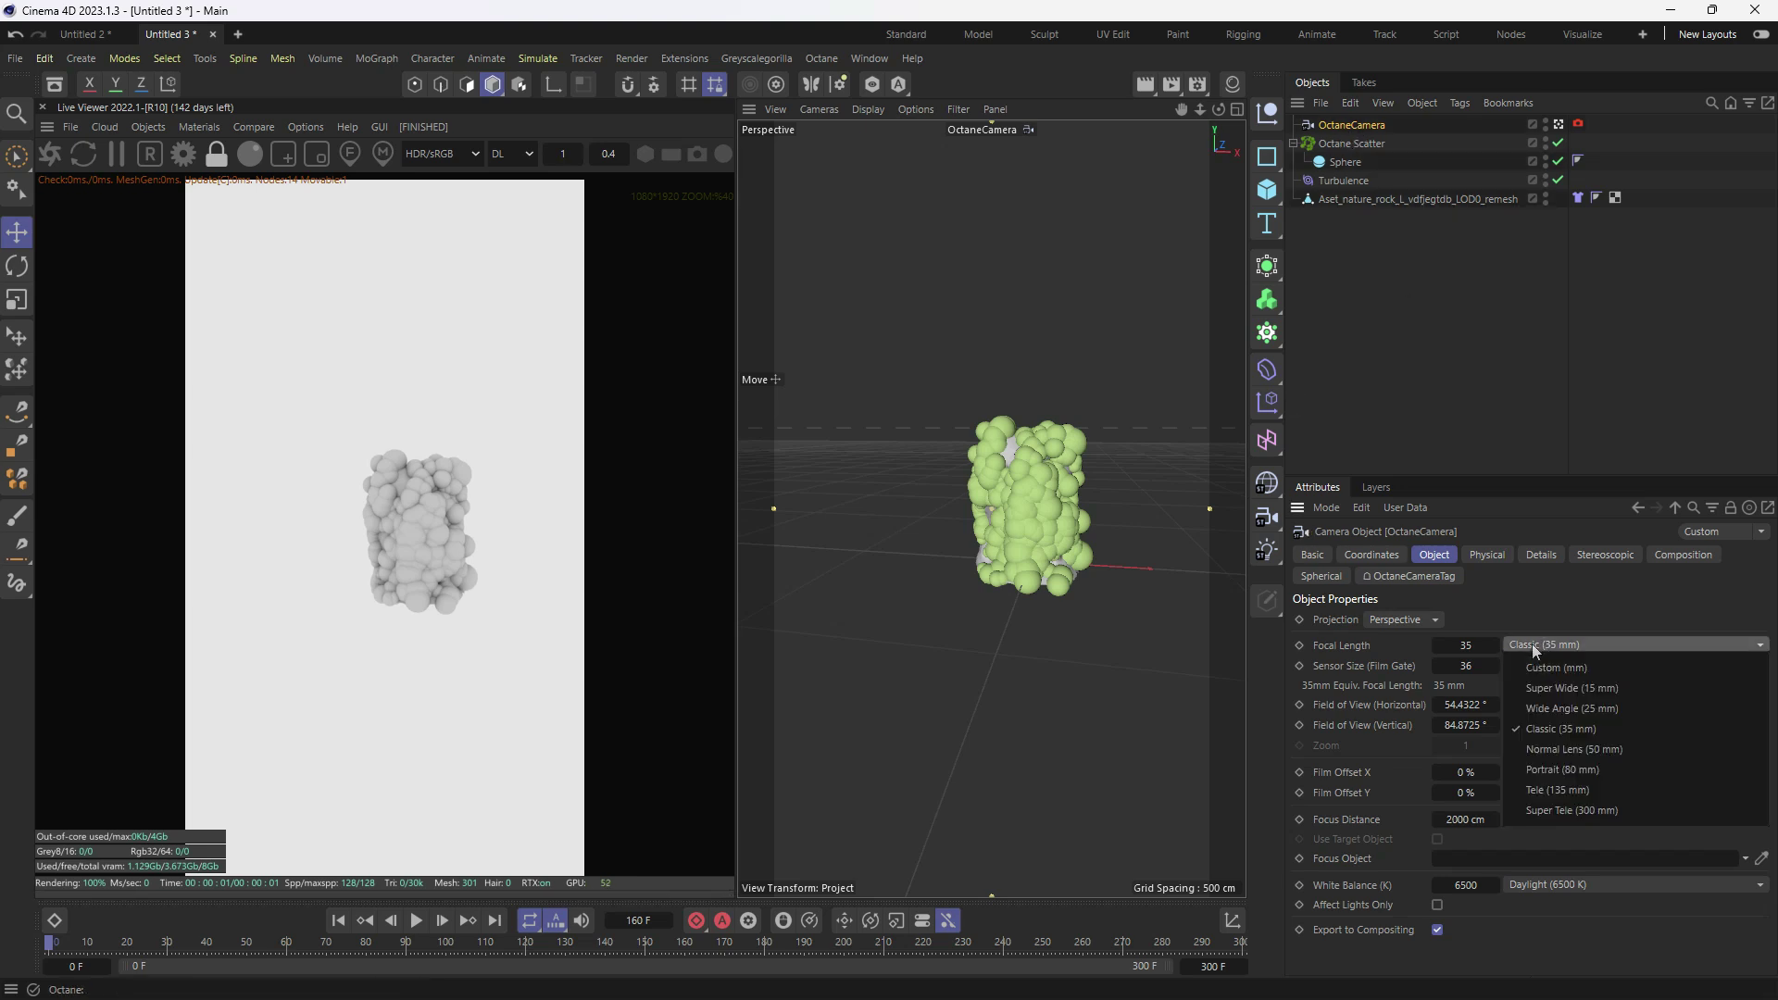
left_click(1545, 770)
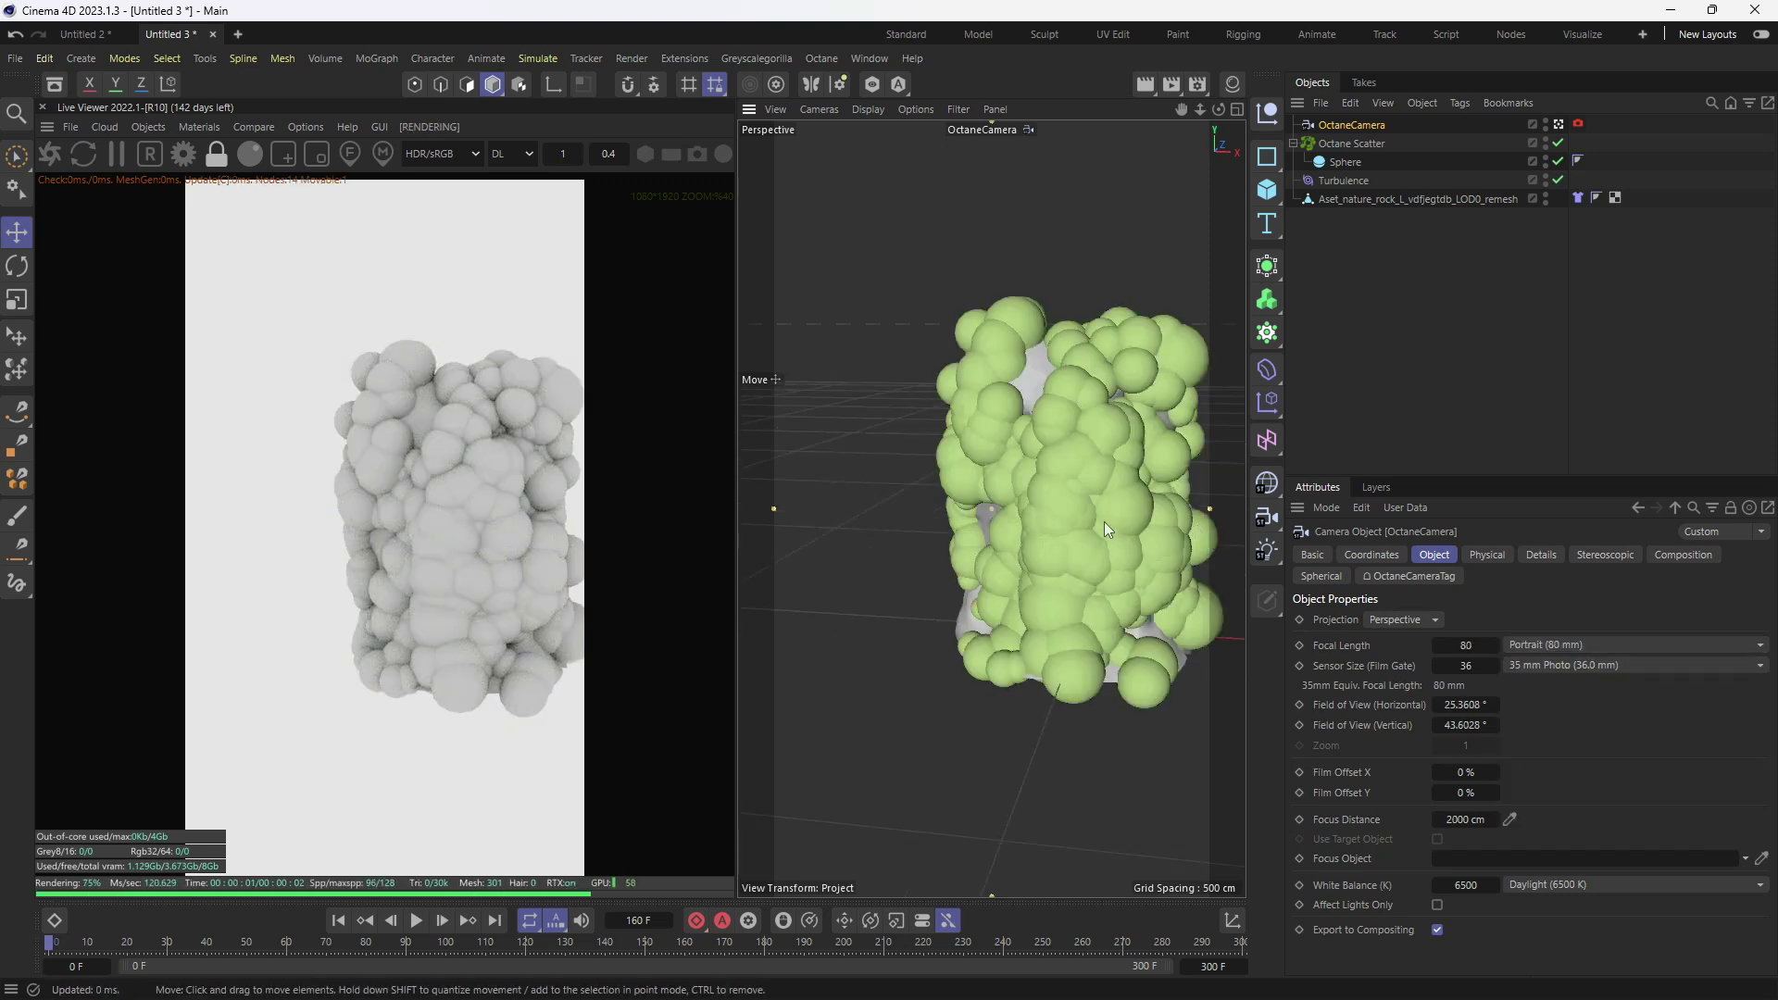
- Frame the whole sphere-covered rock, slightly tilted, in the Octane camera view and zoom the render preview out to 0.3
scroll(1104, 520, "up", 3)
scroll(971, 452, "up", 4)
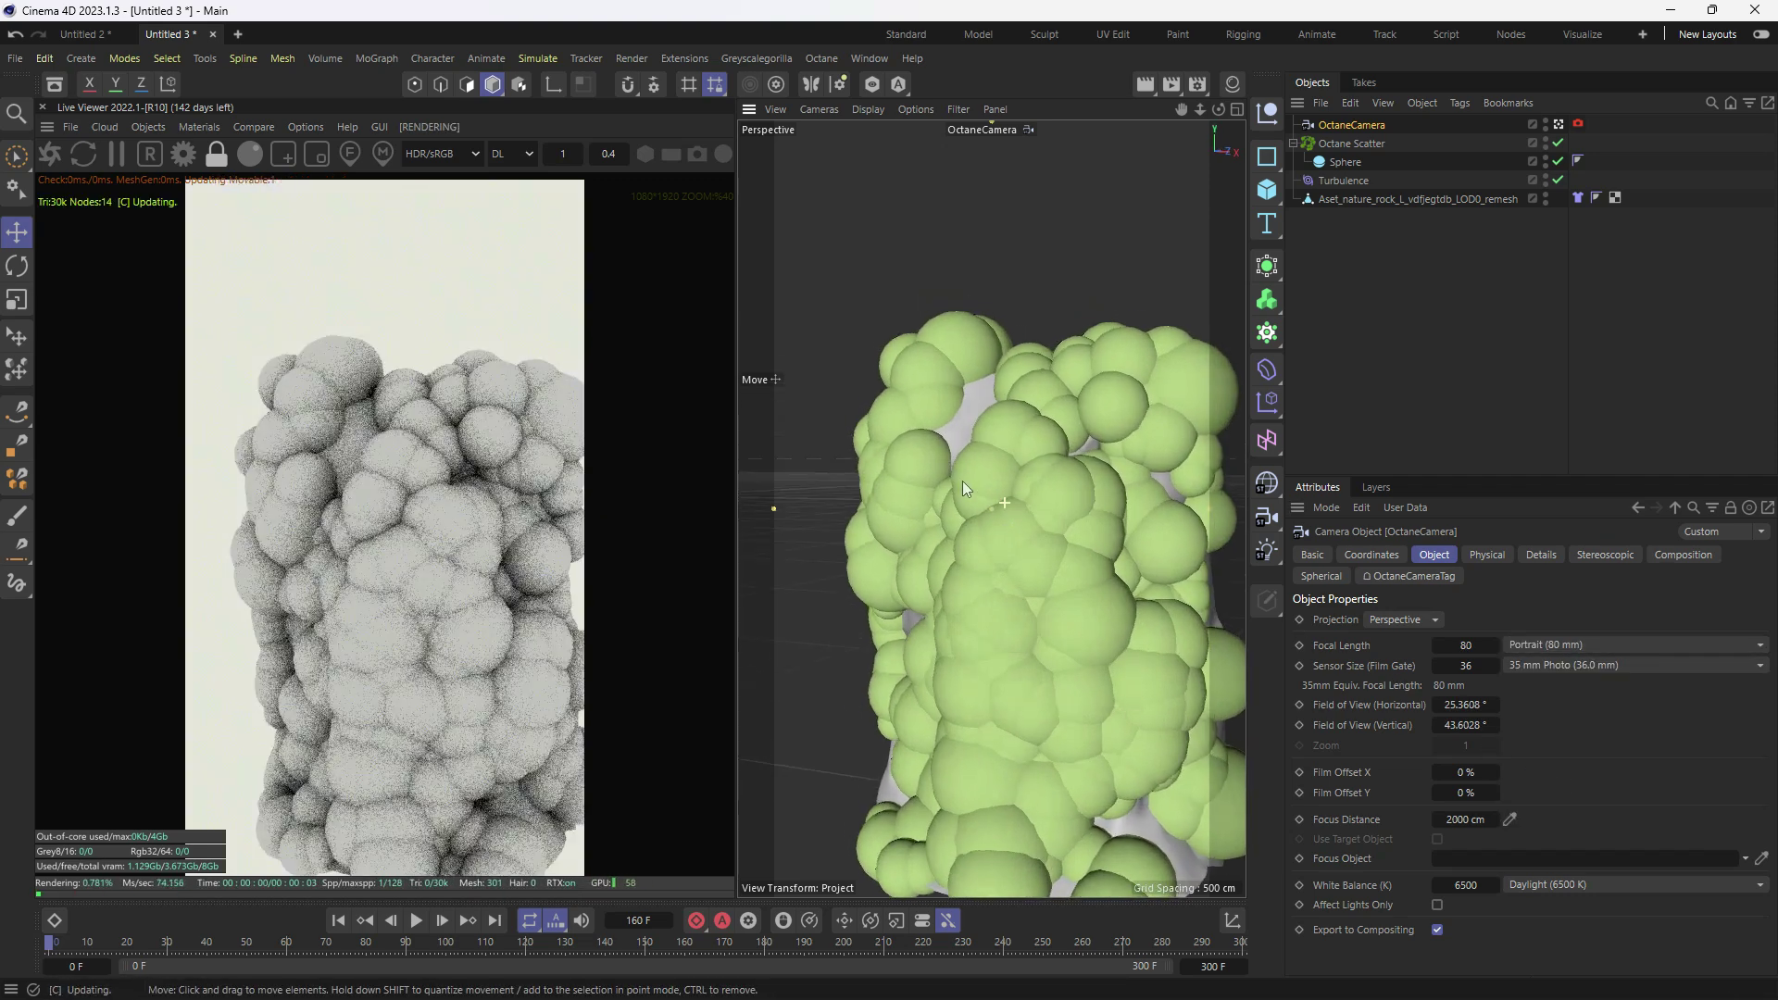
scroll(1009, 513, "down", 5)
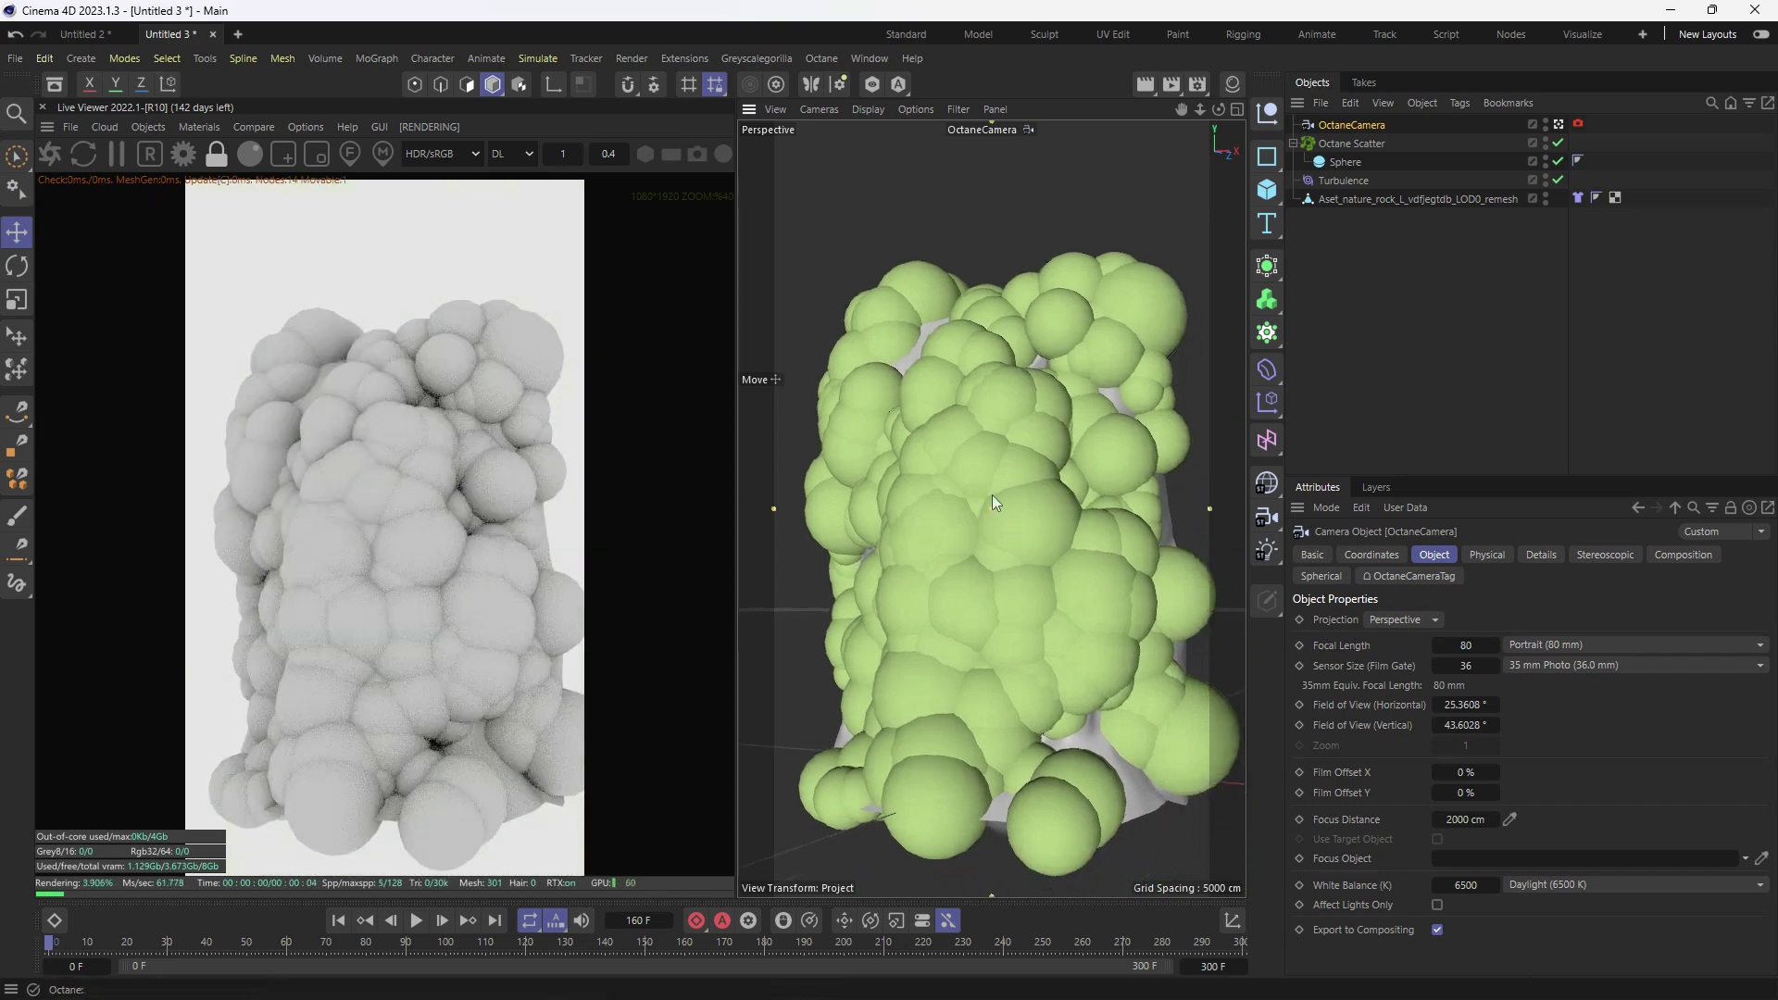
mouse_move(1026, 526)
left_mouse_down("alt")
mouse_move(972, 554)
mouse_move(1037, 487)
mouse_move(1004, 524)
left_mouse_up("alt")
scroll(1008, 524, "down", 3)
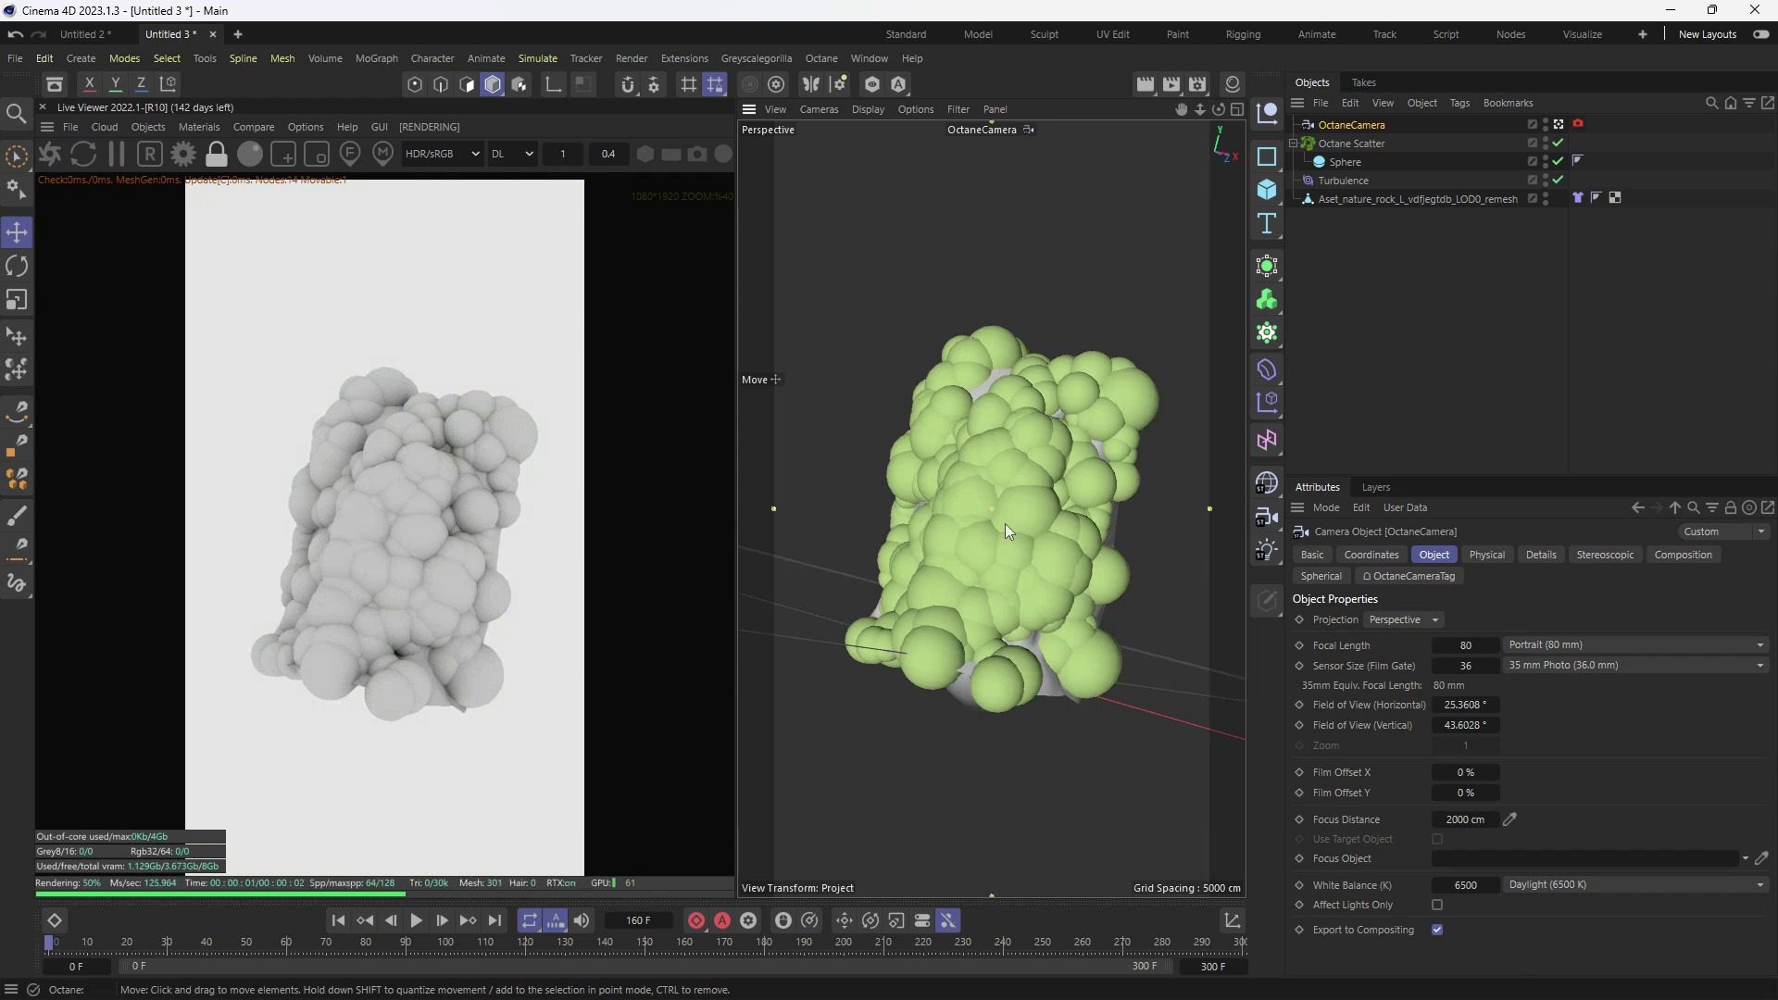
scroll(454, 524, "down", 1)
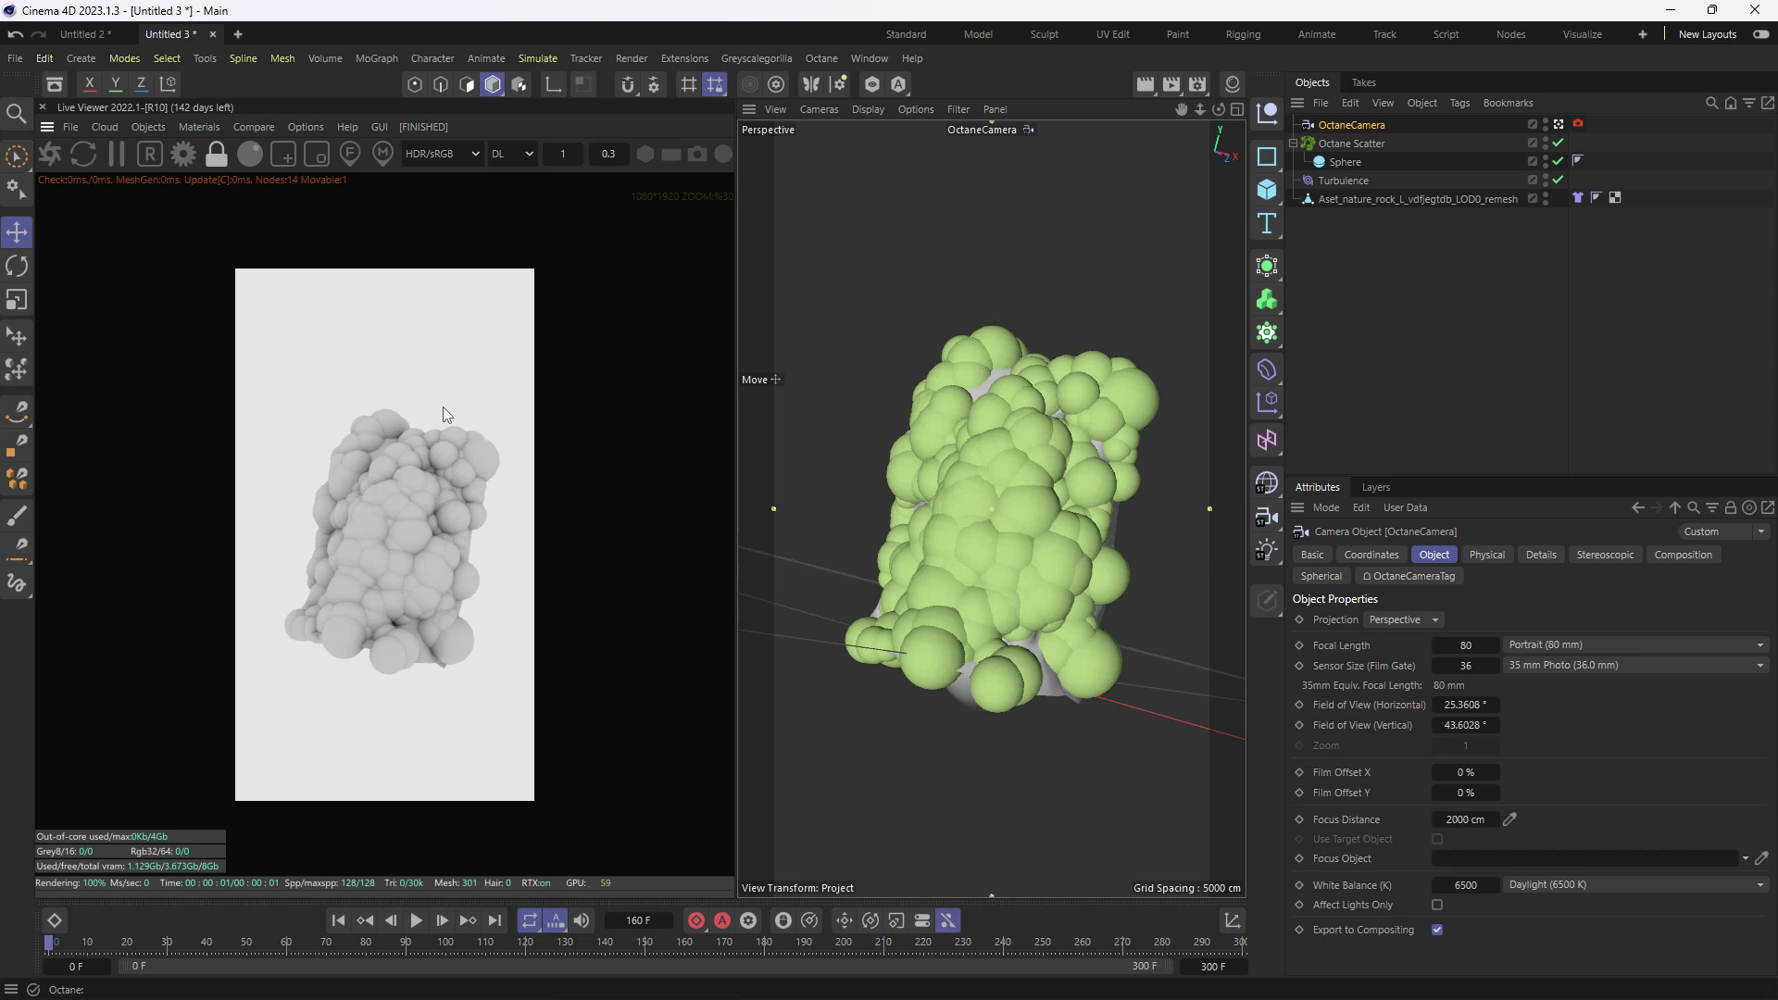
- Switch the Octane kernel to path tracing with 1000 max samples and a GI clamp of 10
left_click(502, 155)
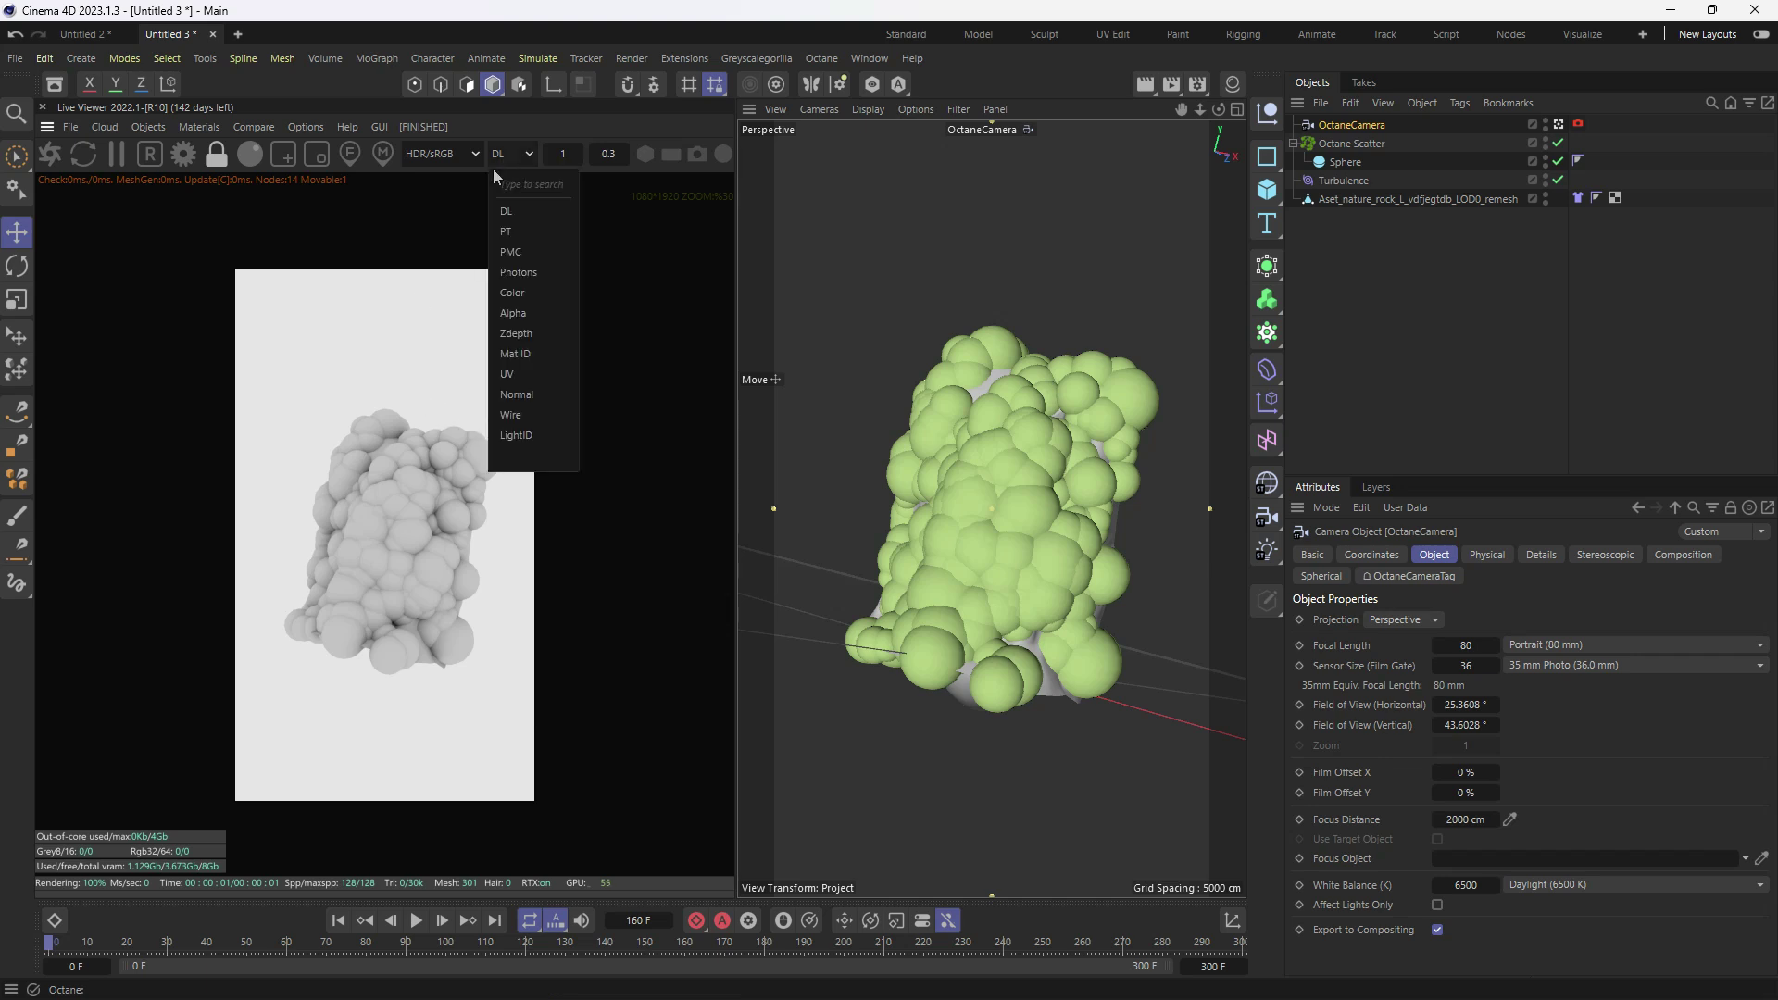
left_click(524, 232)
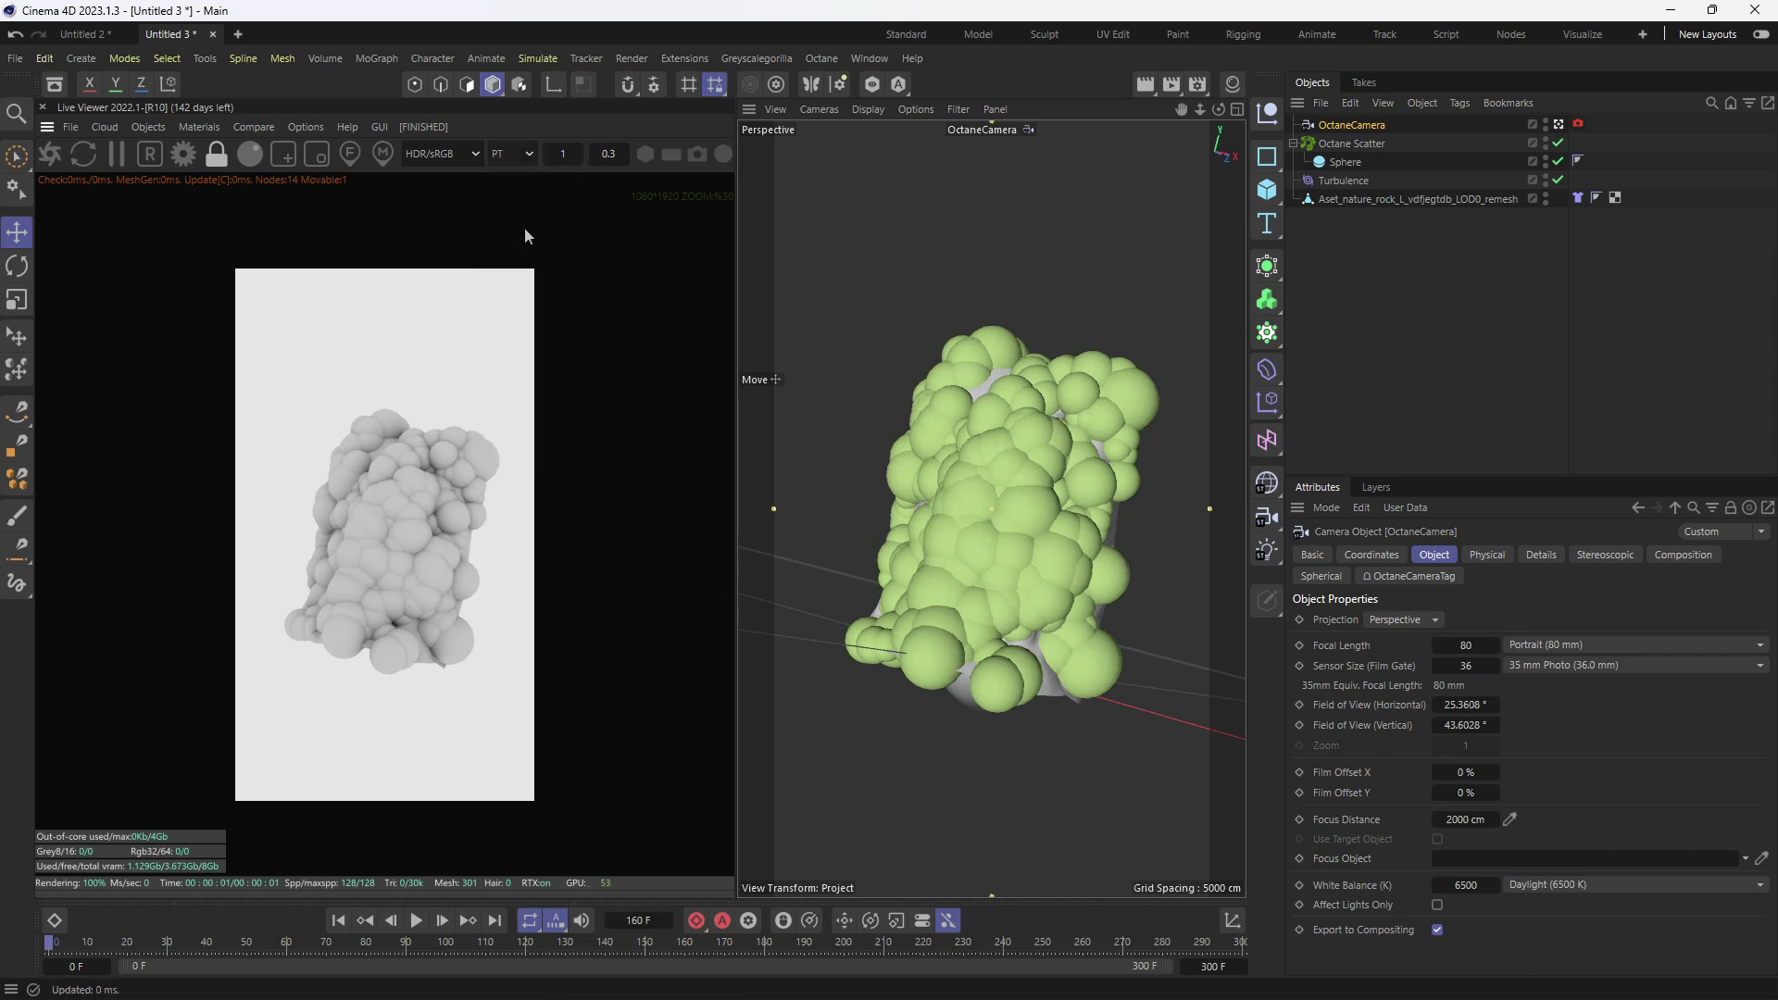
left_click(182, 155)
left_click(167, 107)
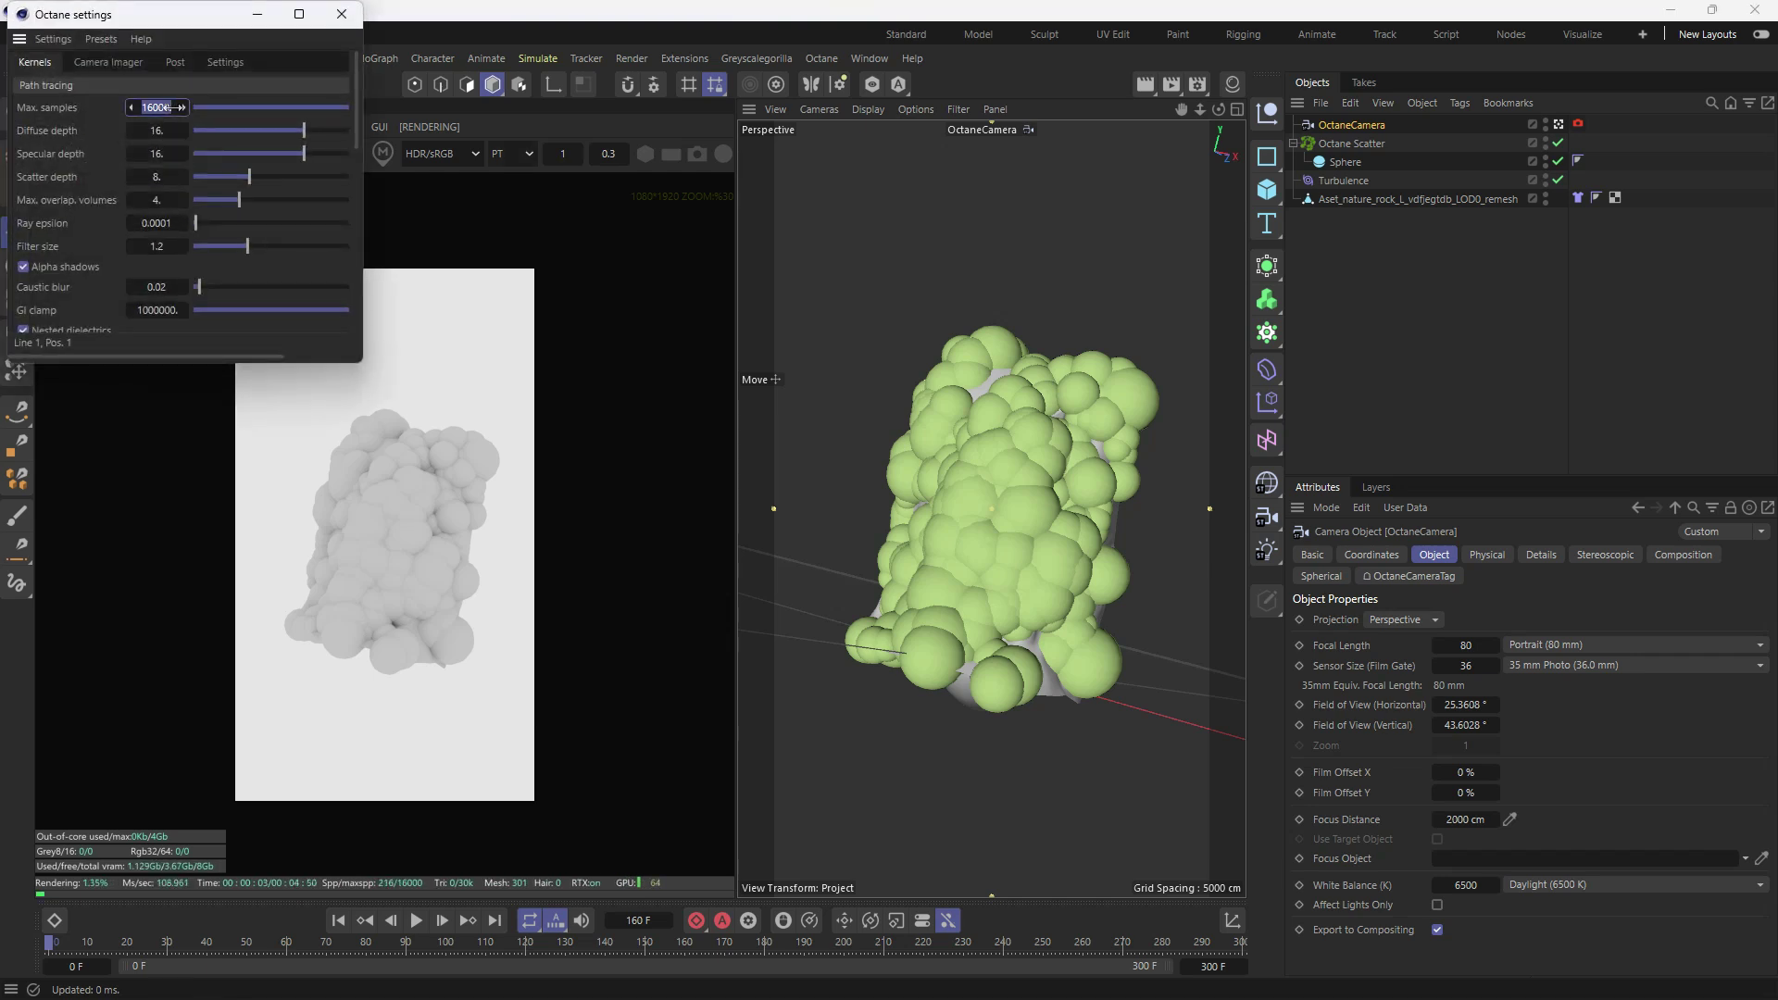
type("1000")
left_click(153, 313)
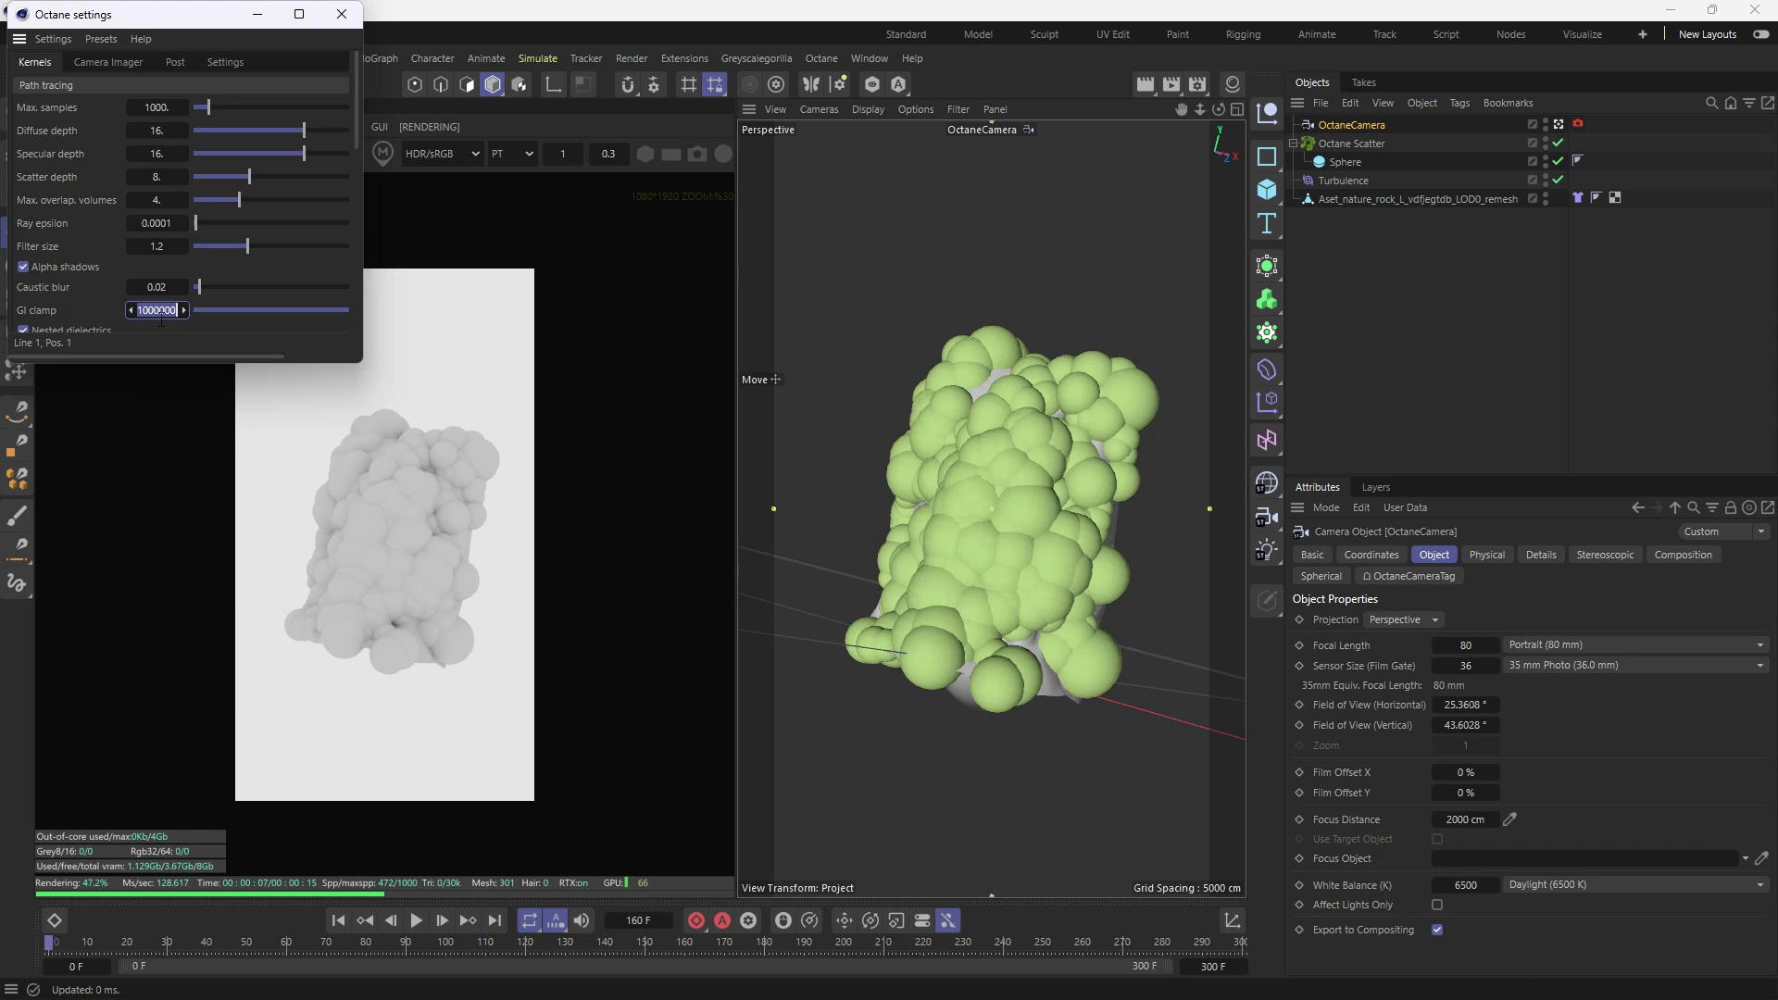
type("10.")
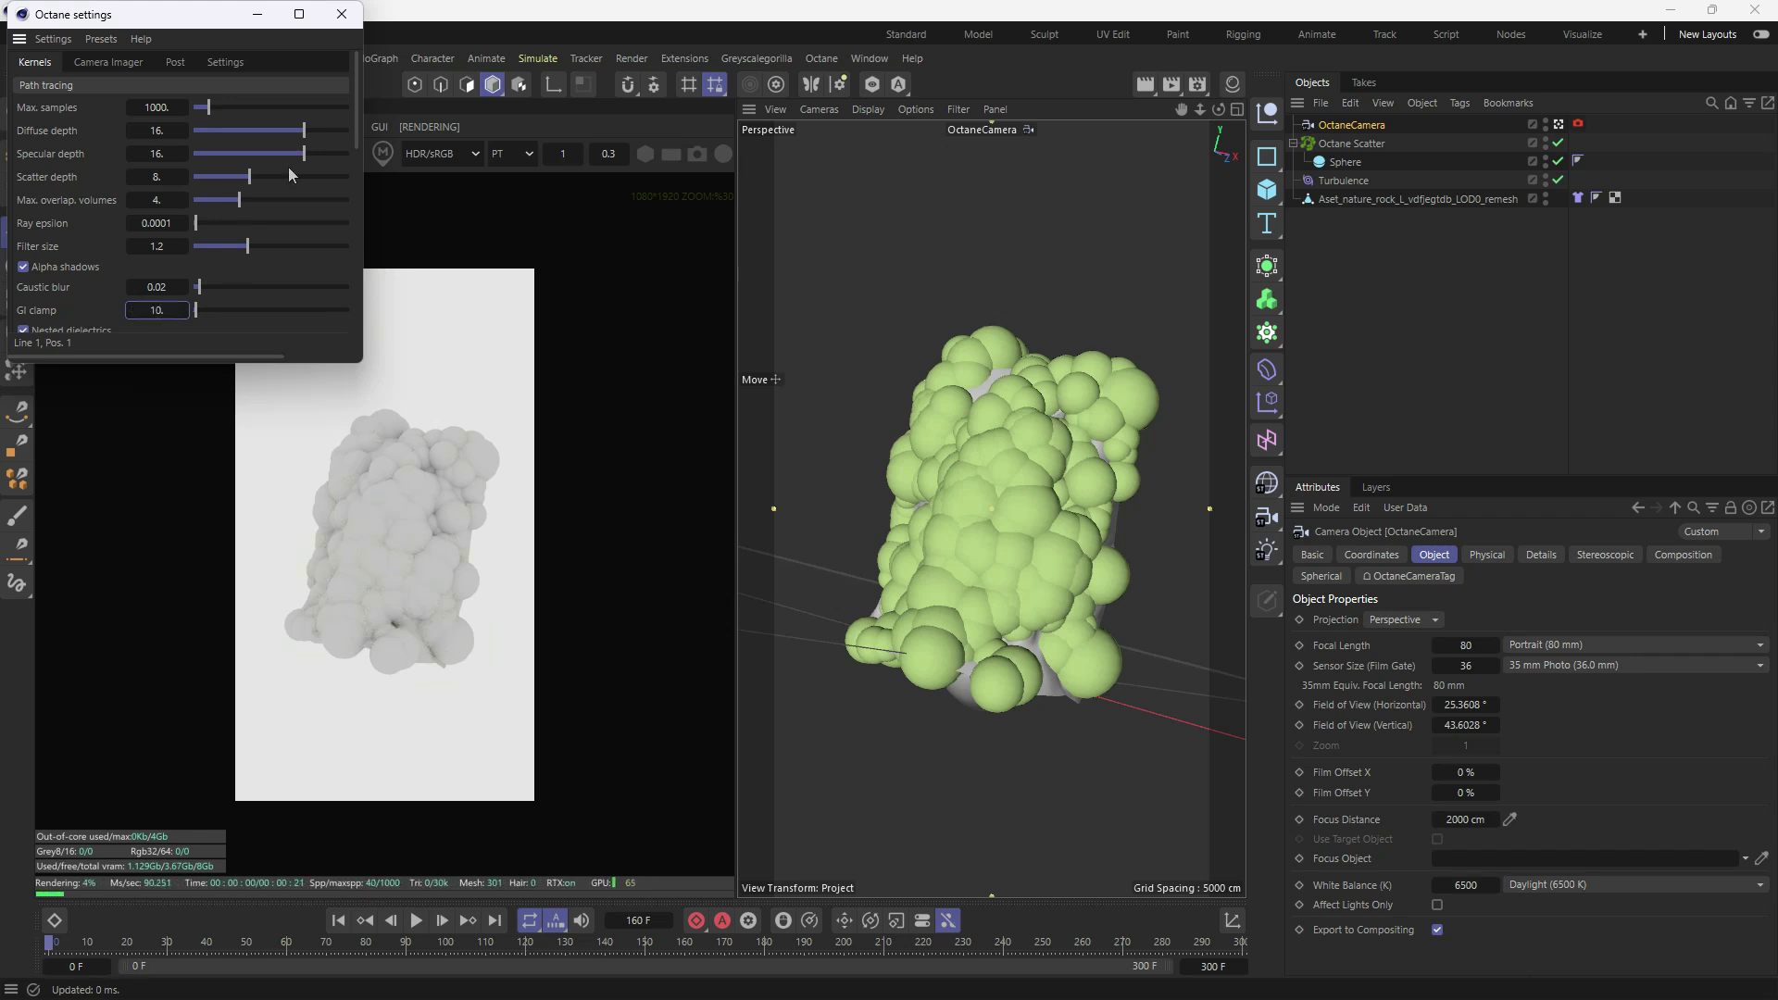
left_click(343, 13)
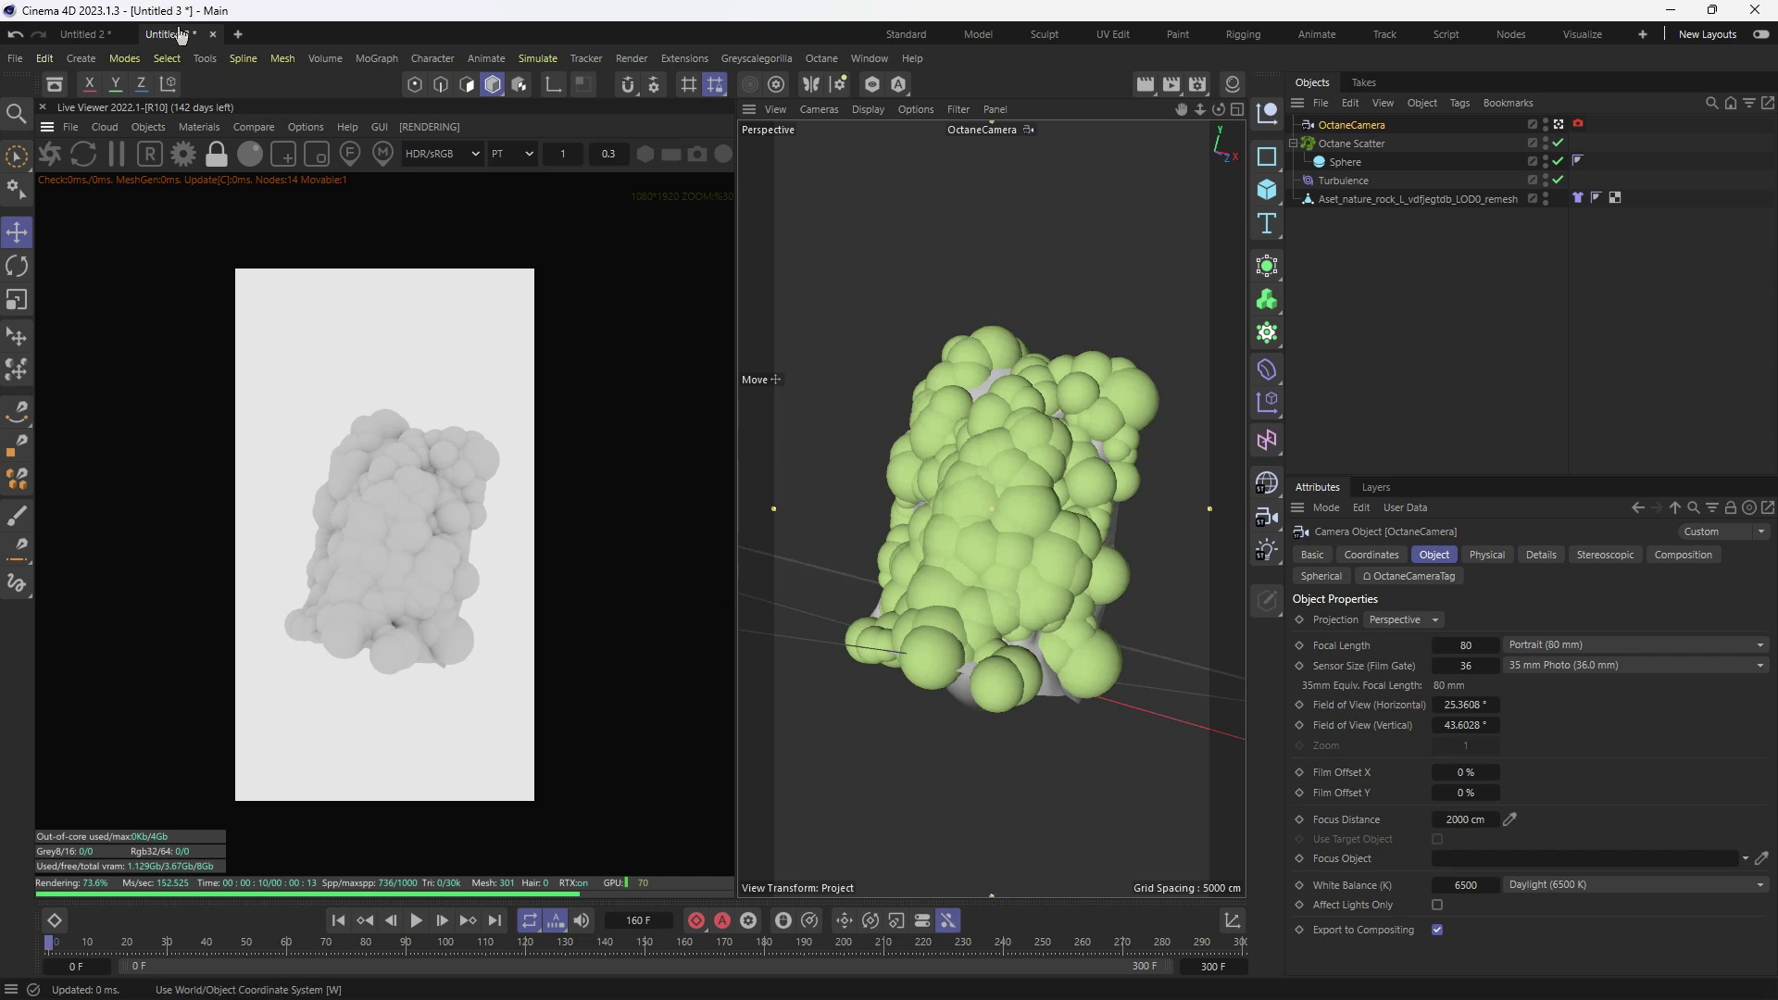
- Create two Octane HDRI environments in the scene
left_click(163, 125)
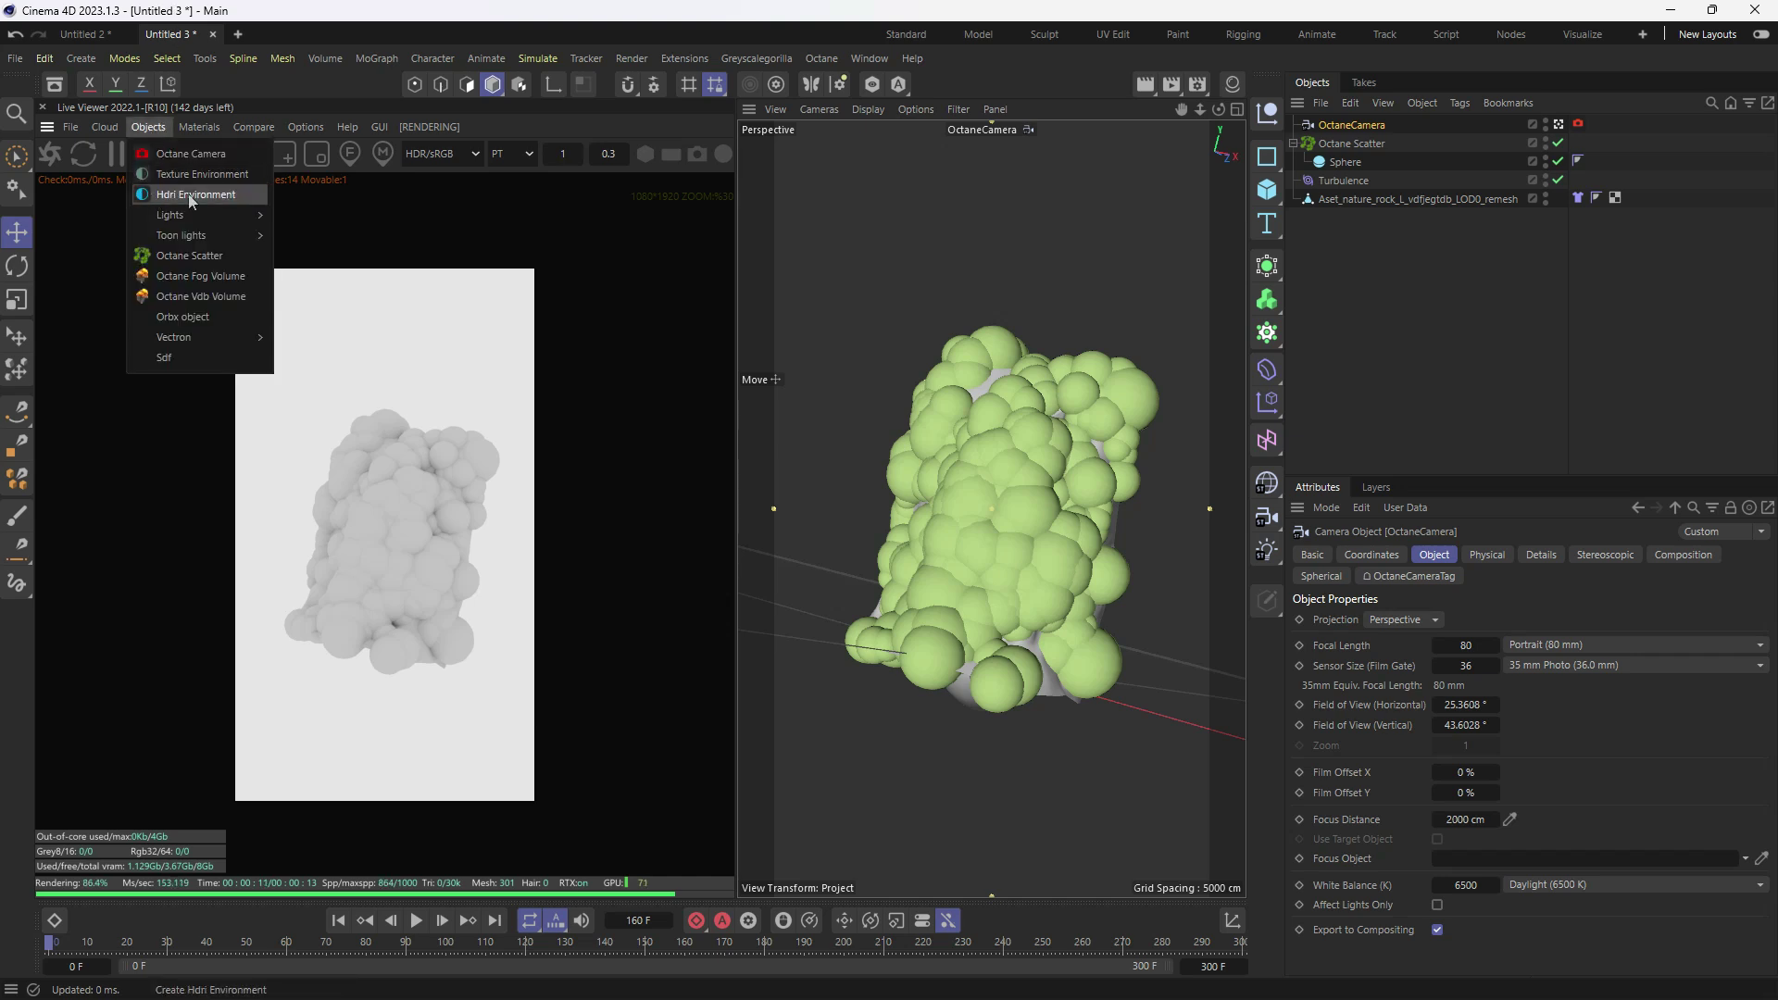
left_click(174, 195)
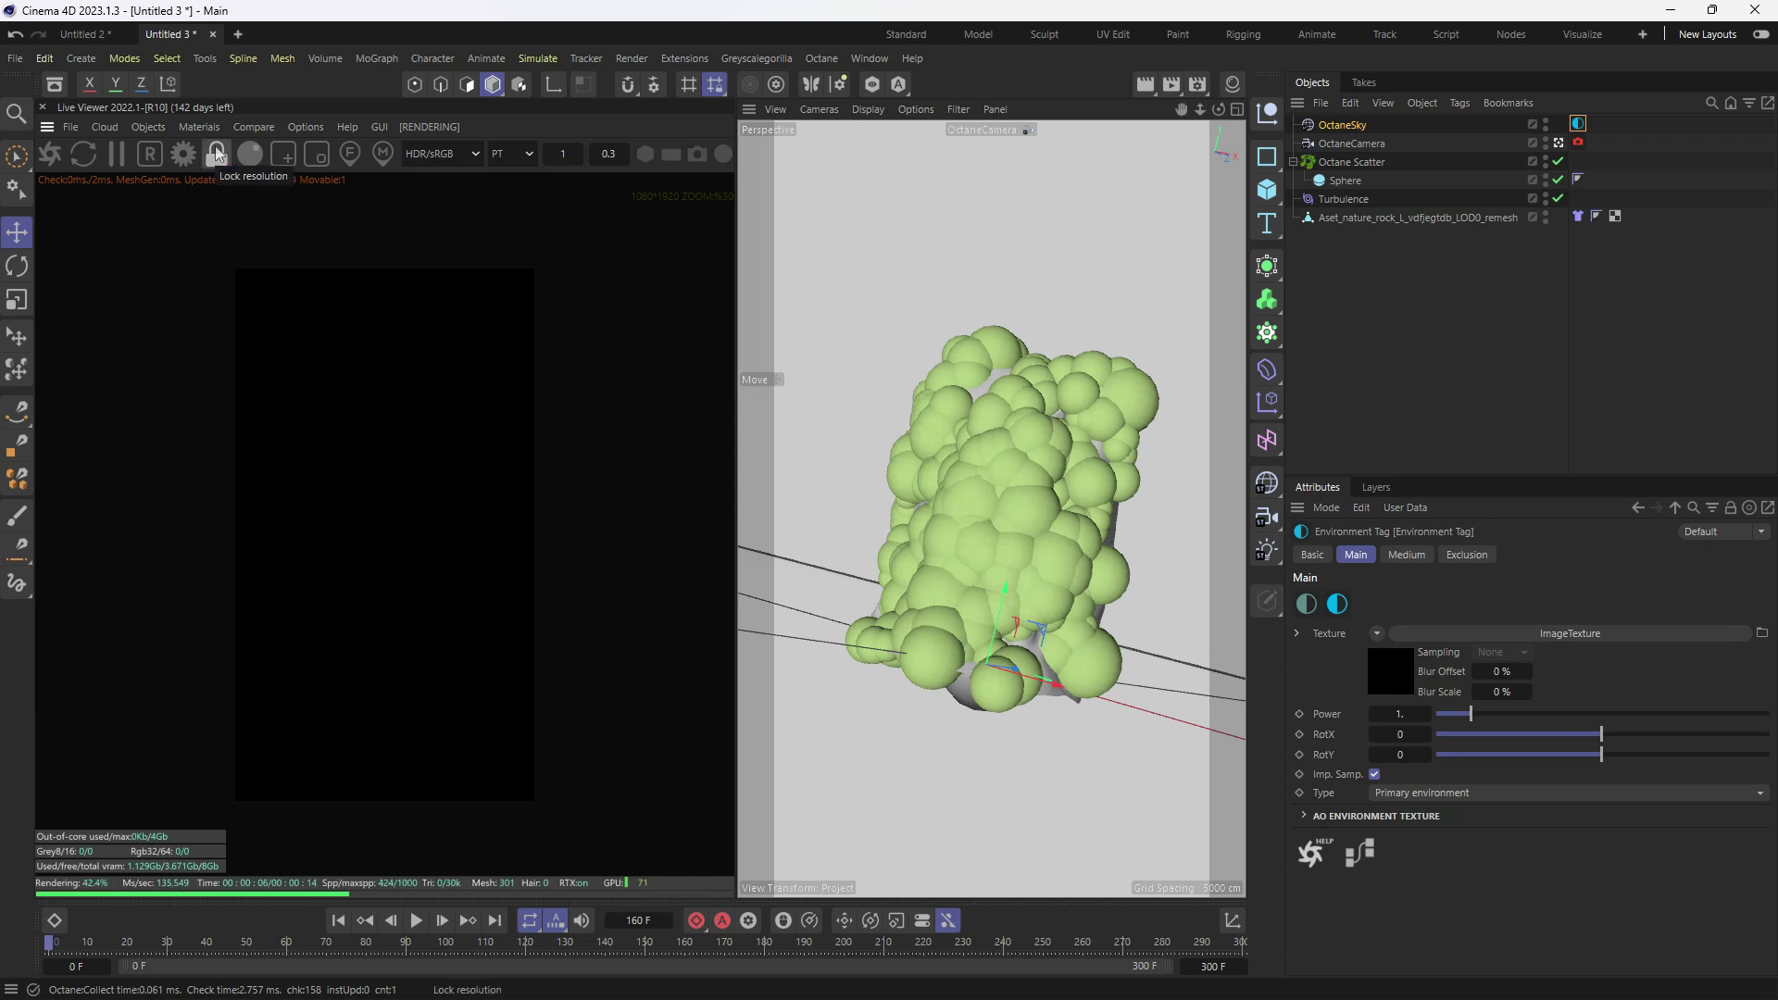
left_click(148, 126)
left_click(192, 196)
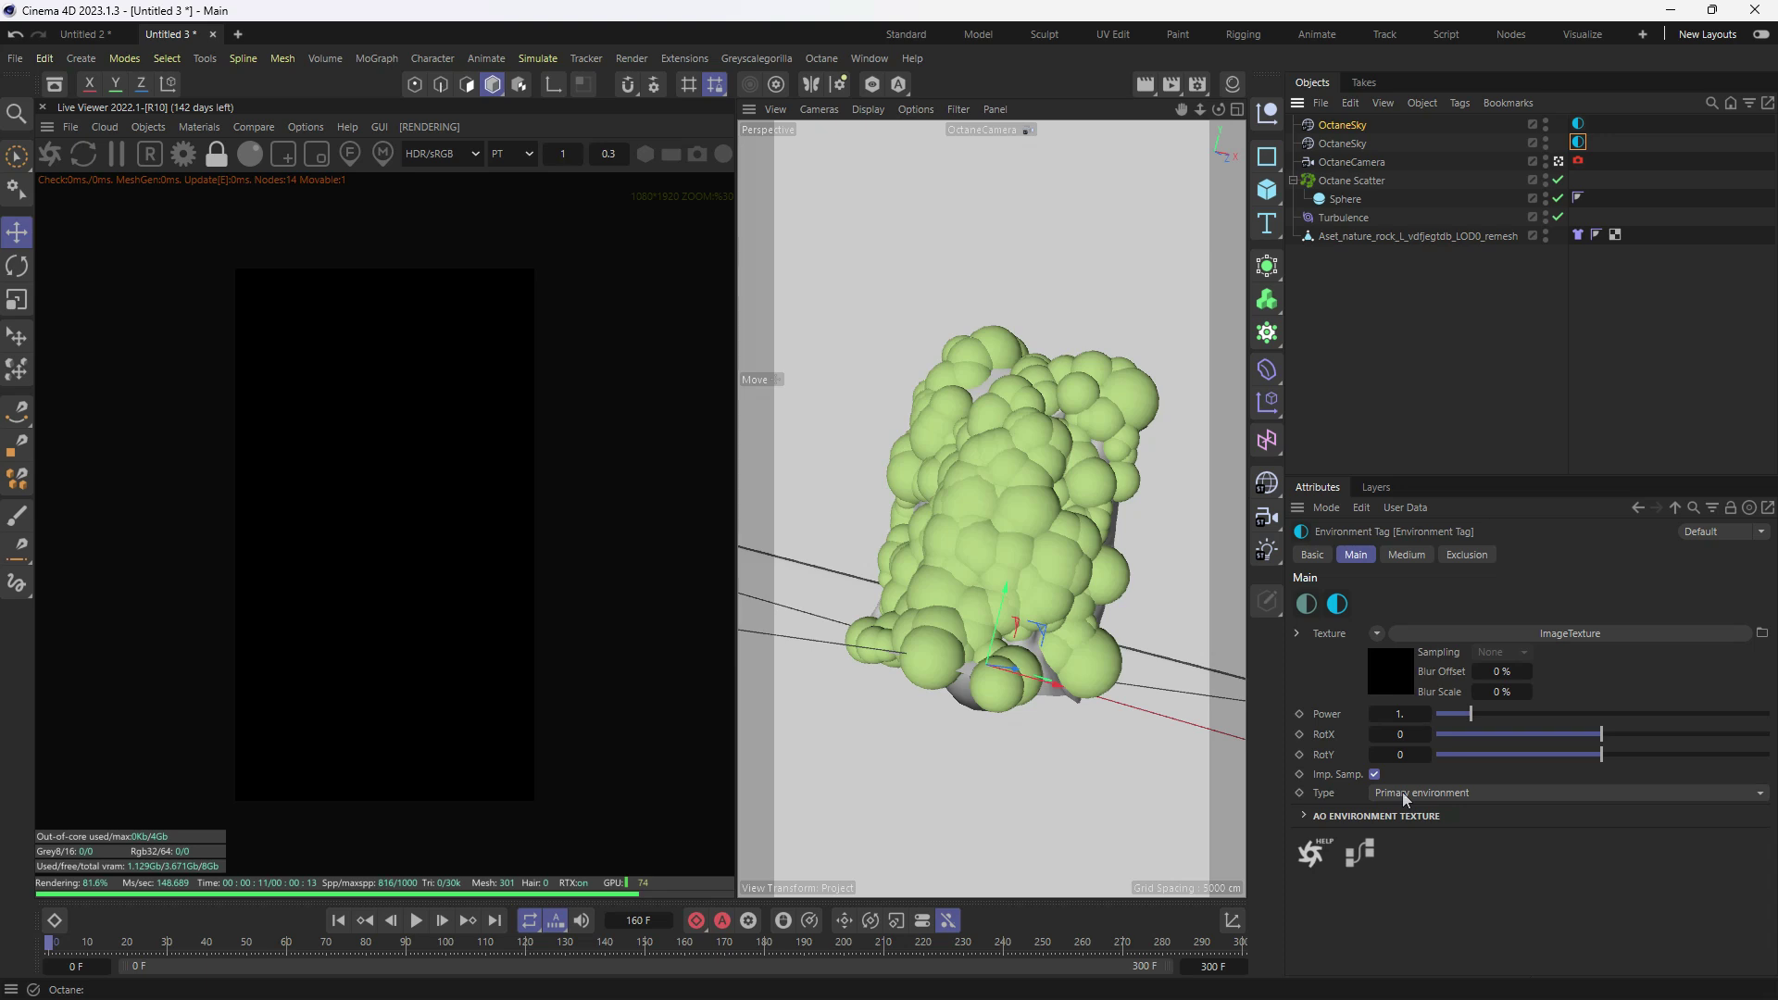
- Make the upper OctaneSky a Visible environment and use a Color shader as its texture
left_click(1578, 125)
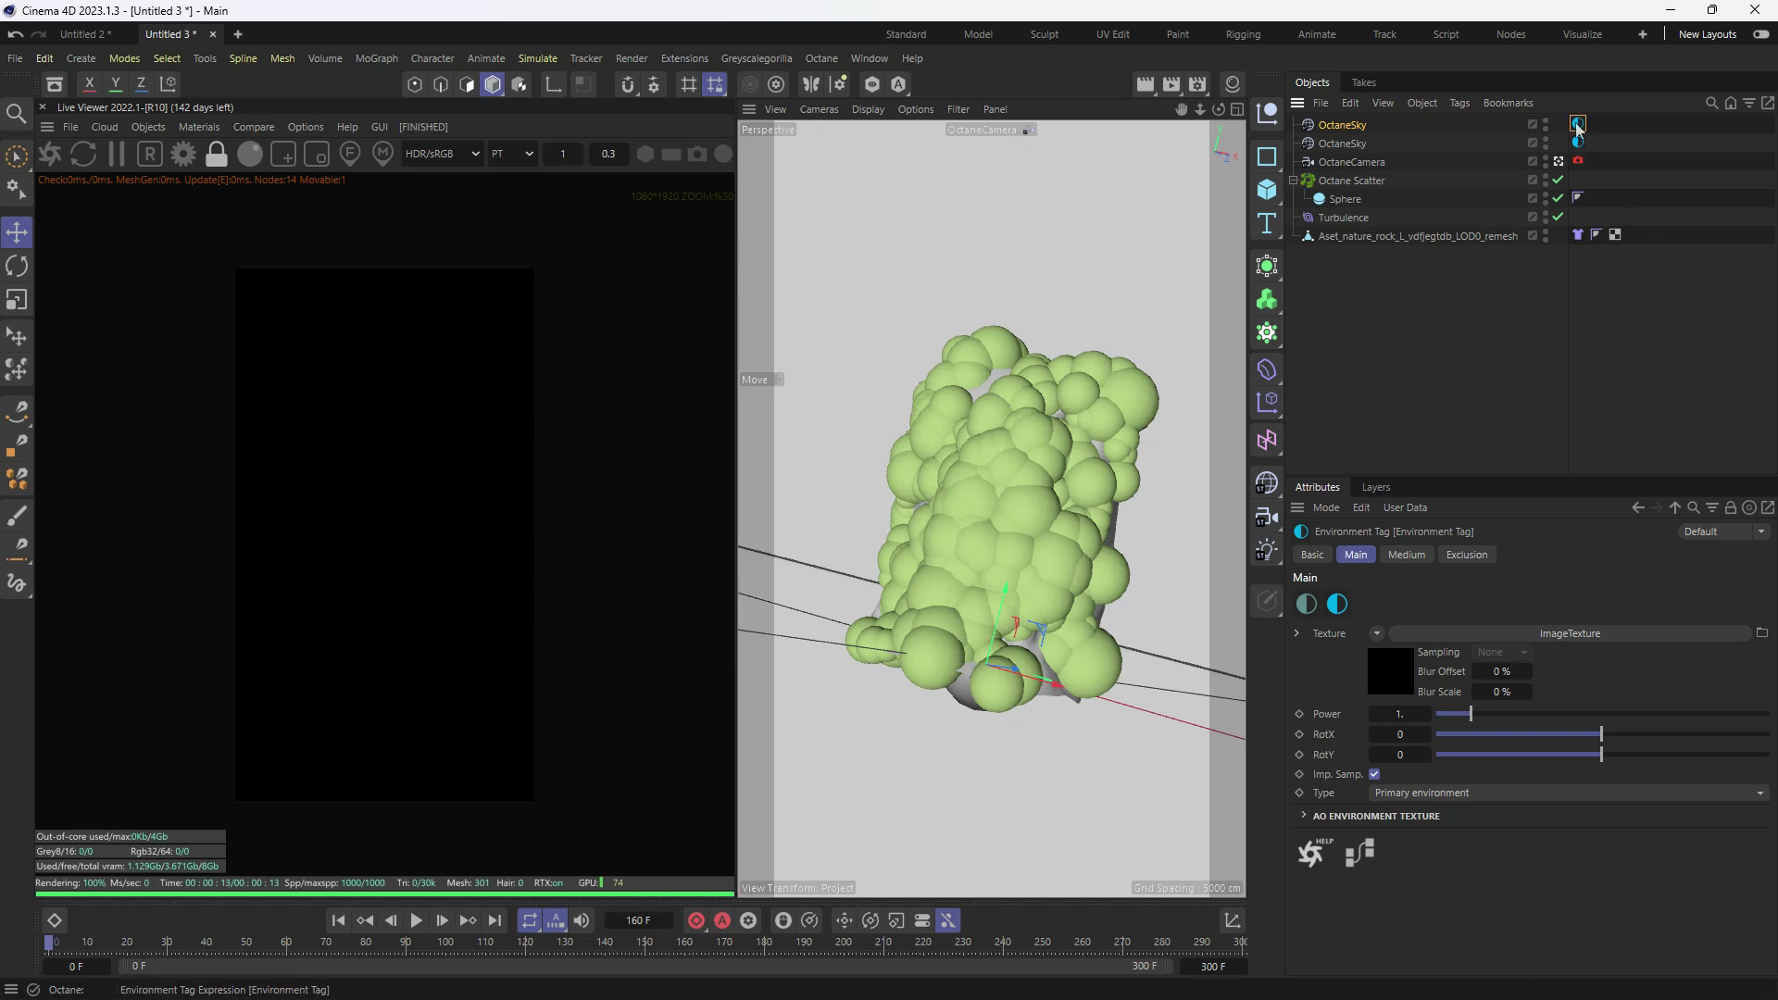
left_click(1417, 793)
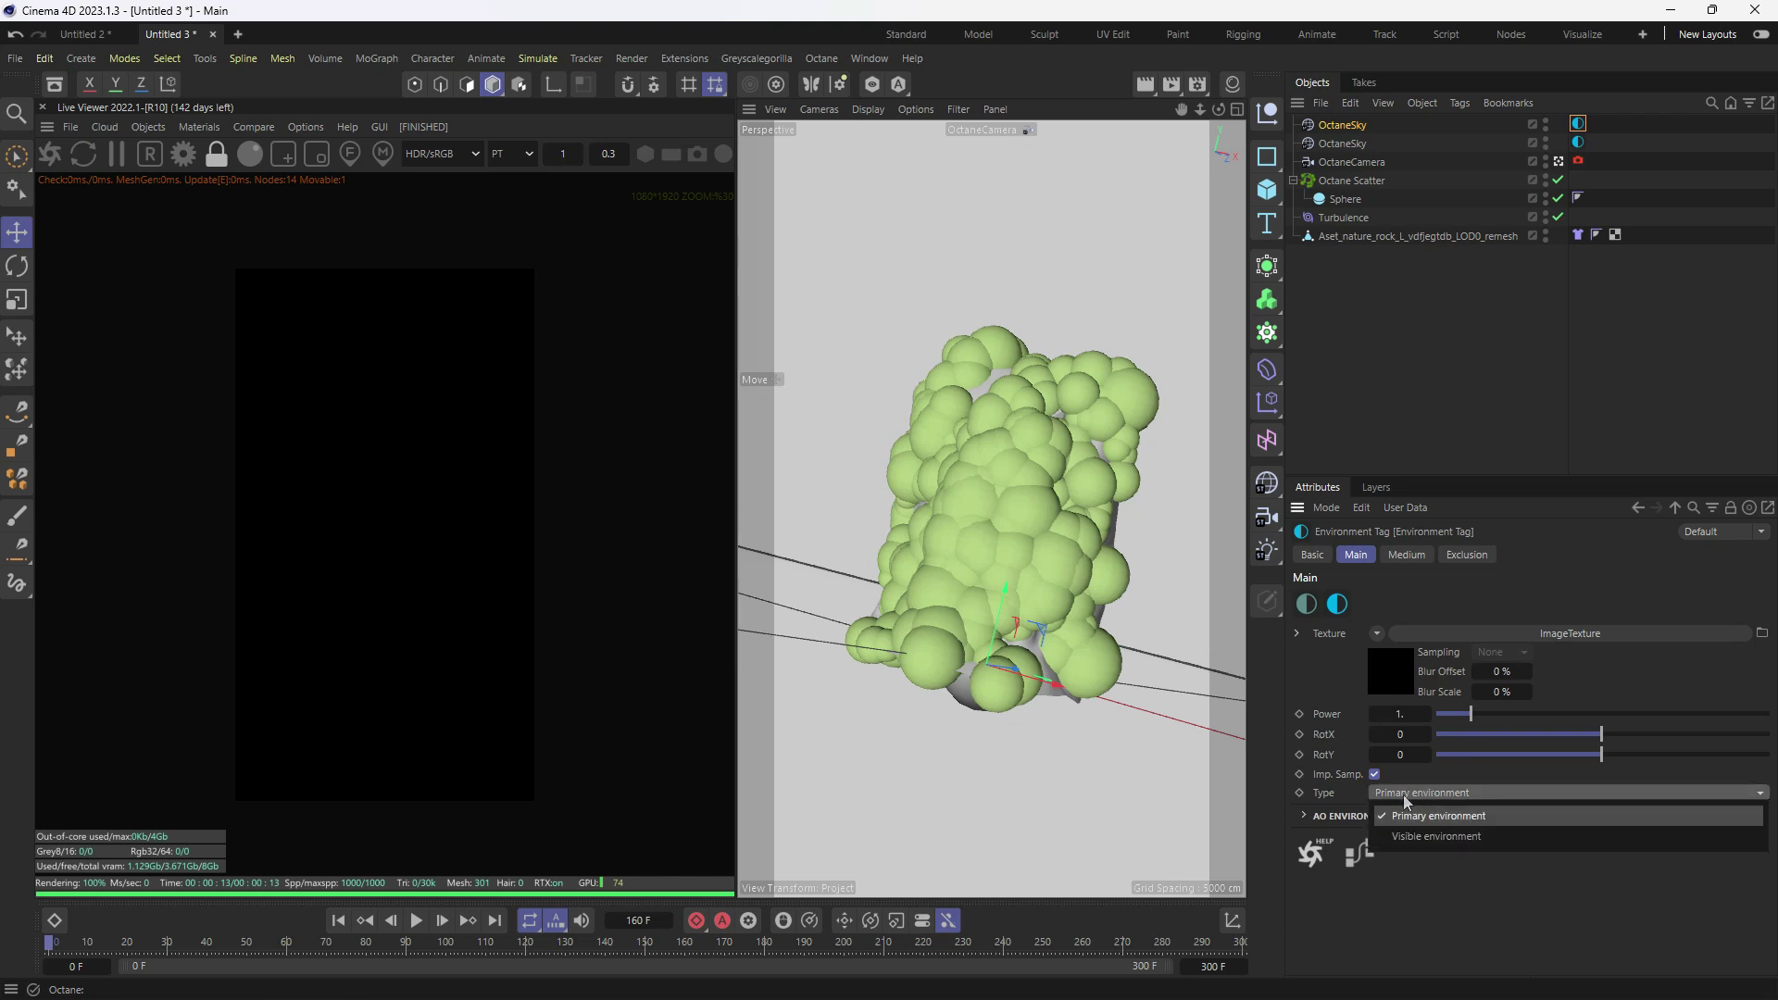
left_click(1414, 838)
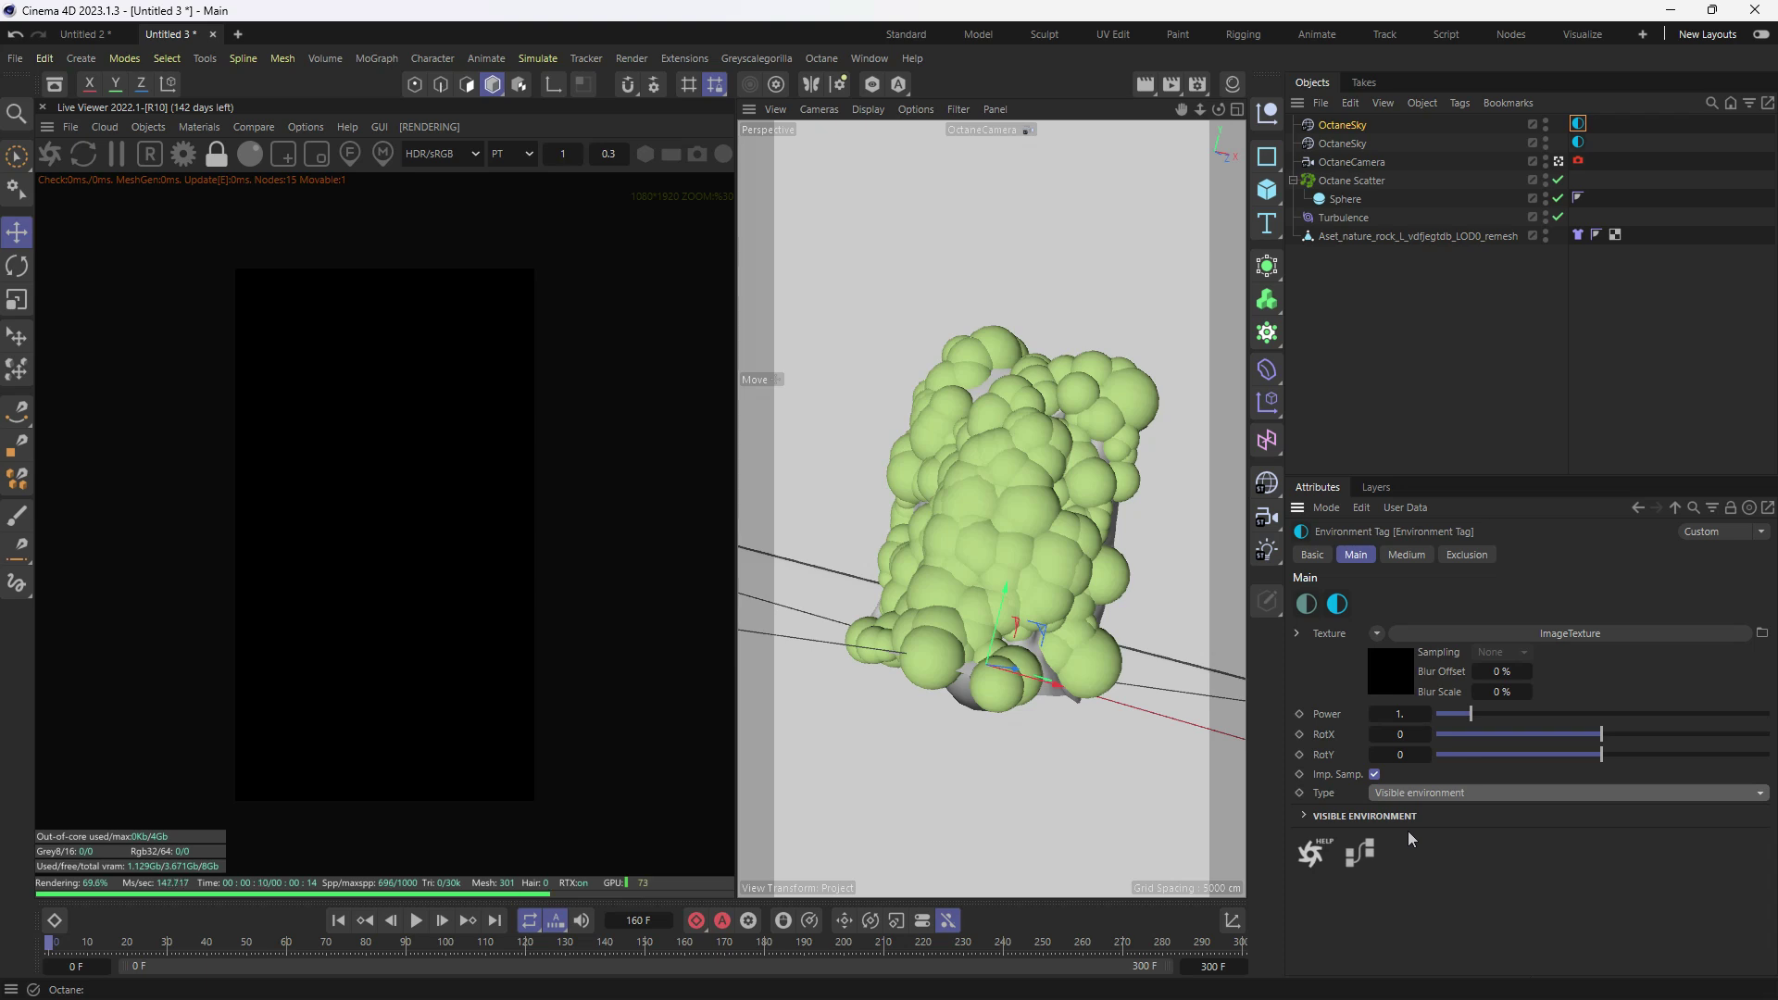
left_click(1377, 633)
mouse_move(1406, 530)
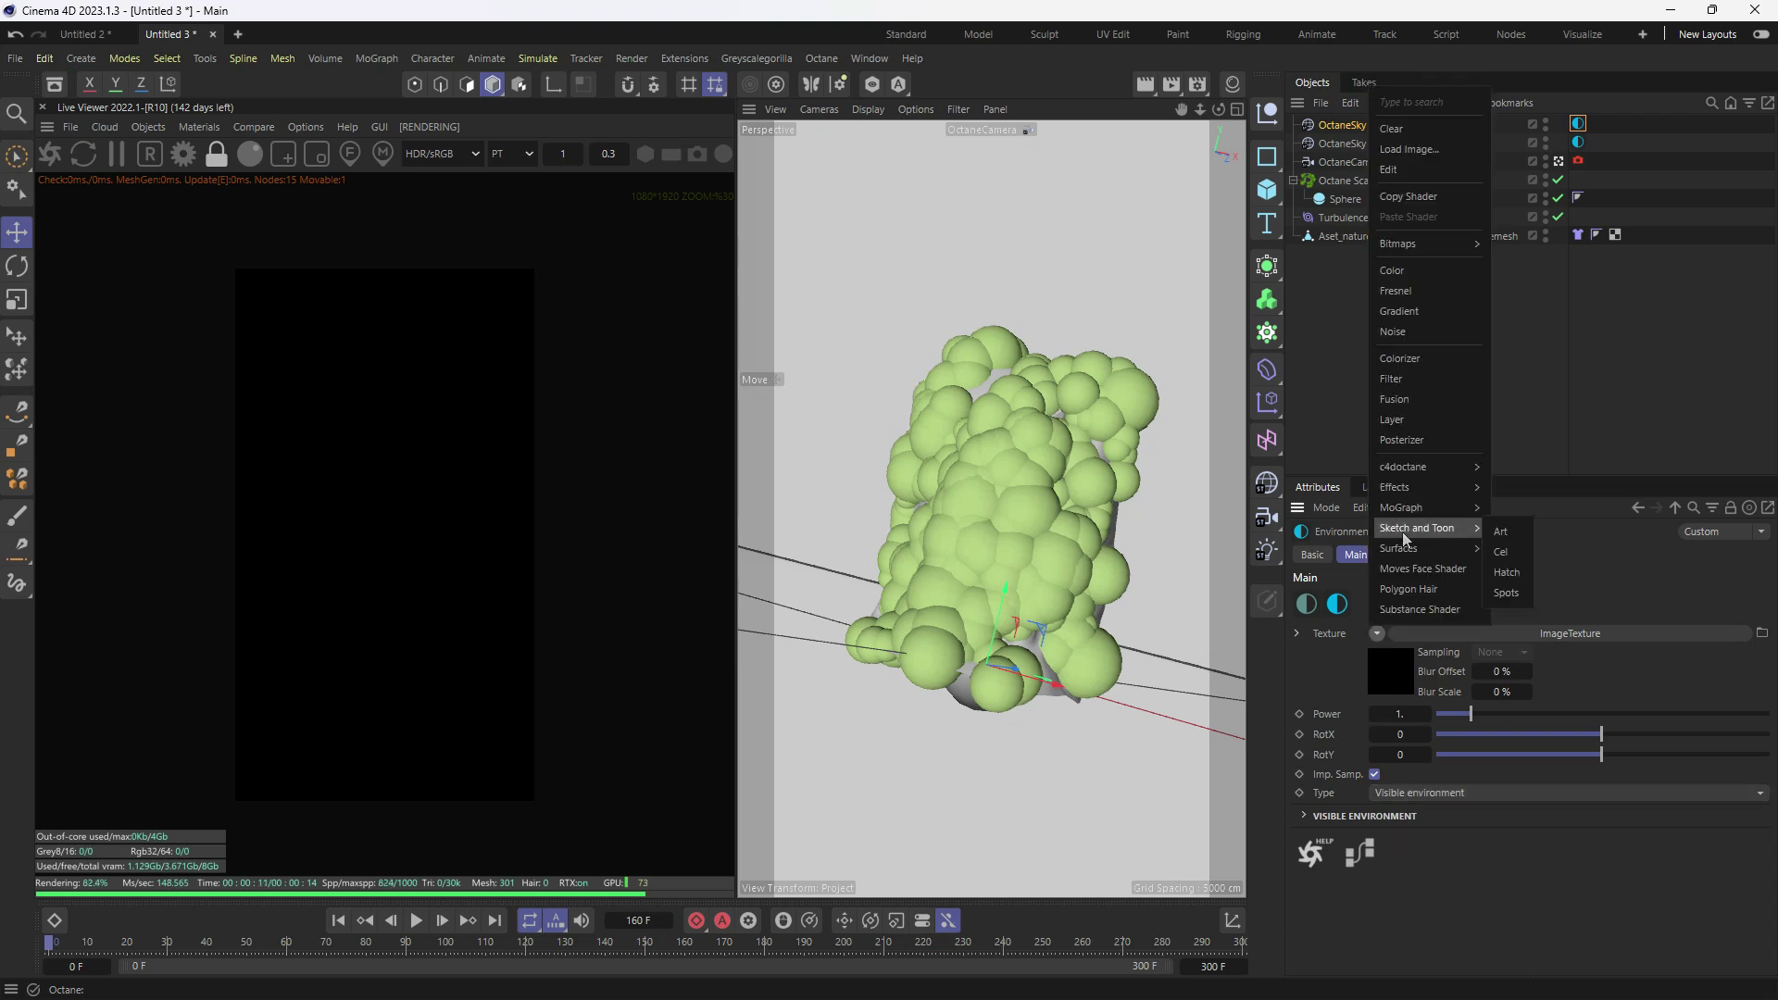
left_click(1390, 271)
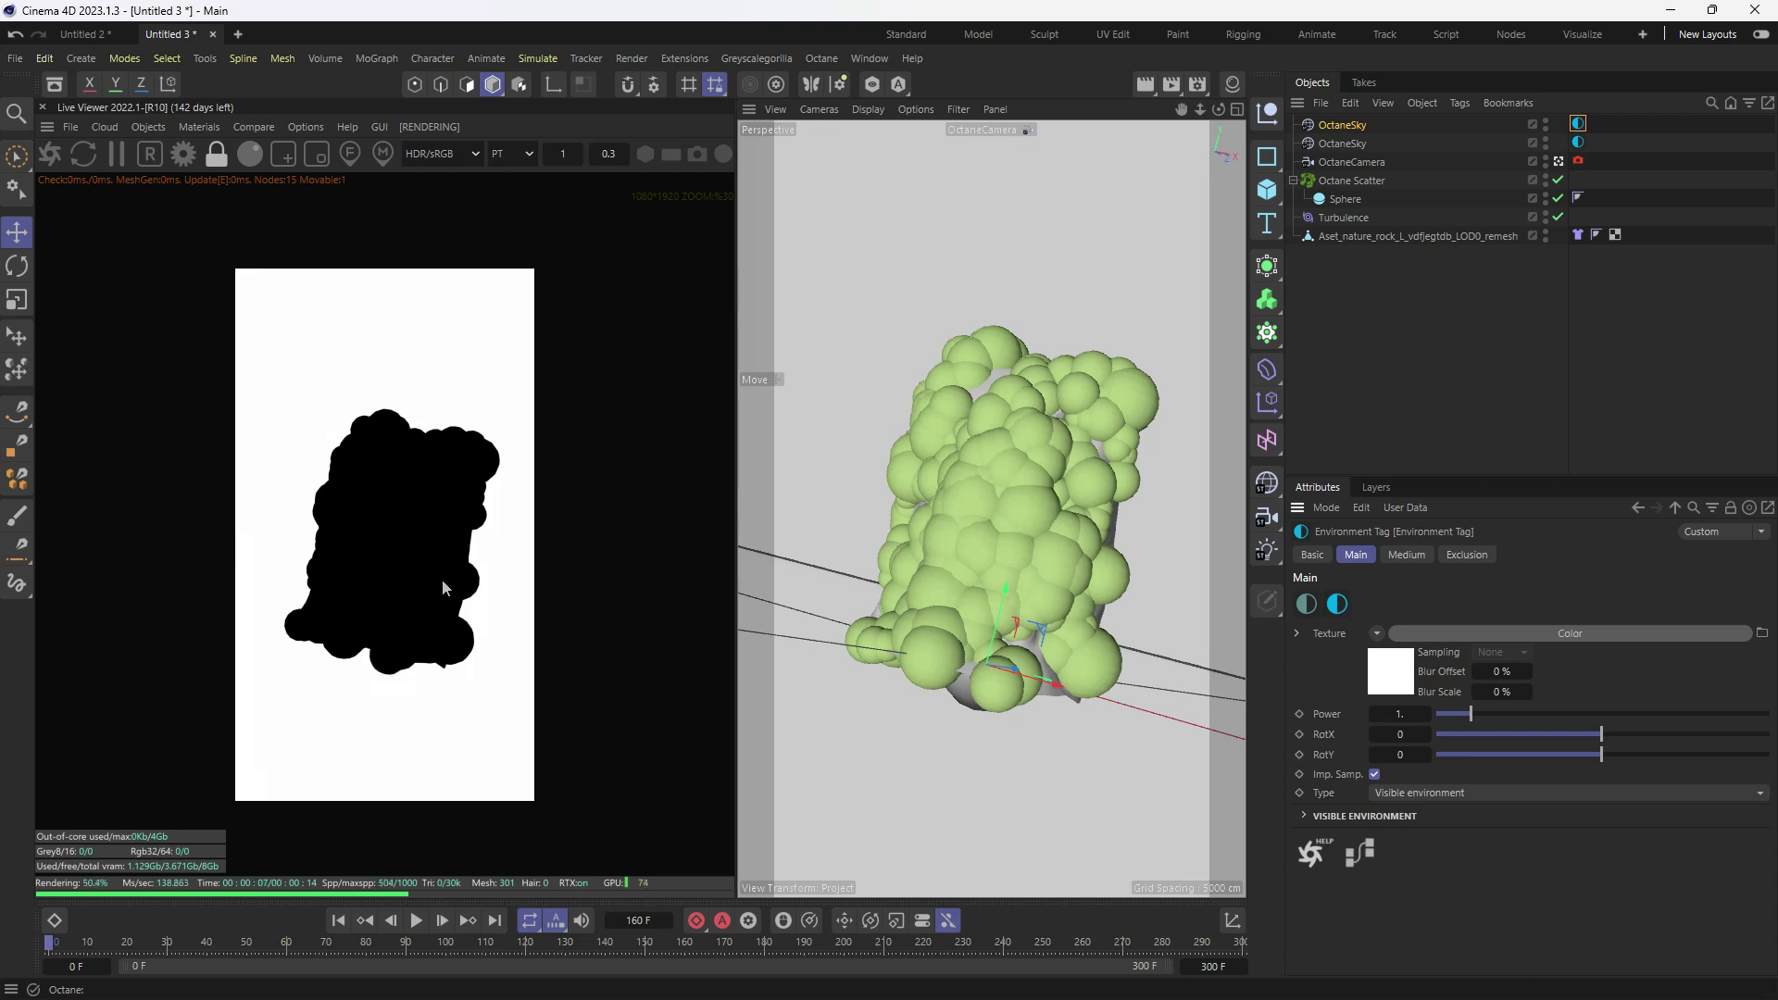
- Try the upper OctaneSky as a Primary environment and return it to Visible environment
left_click(1453, 793)
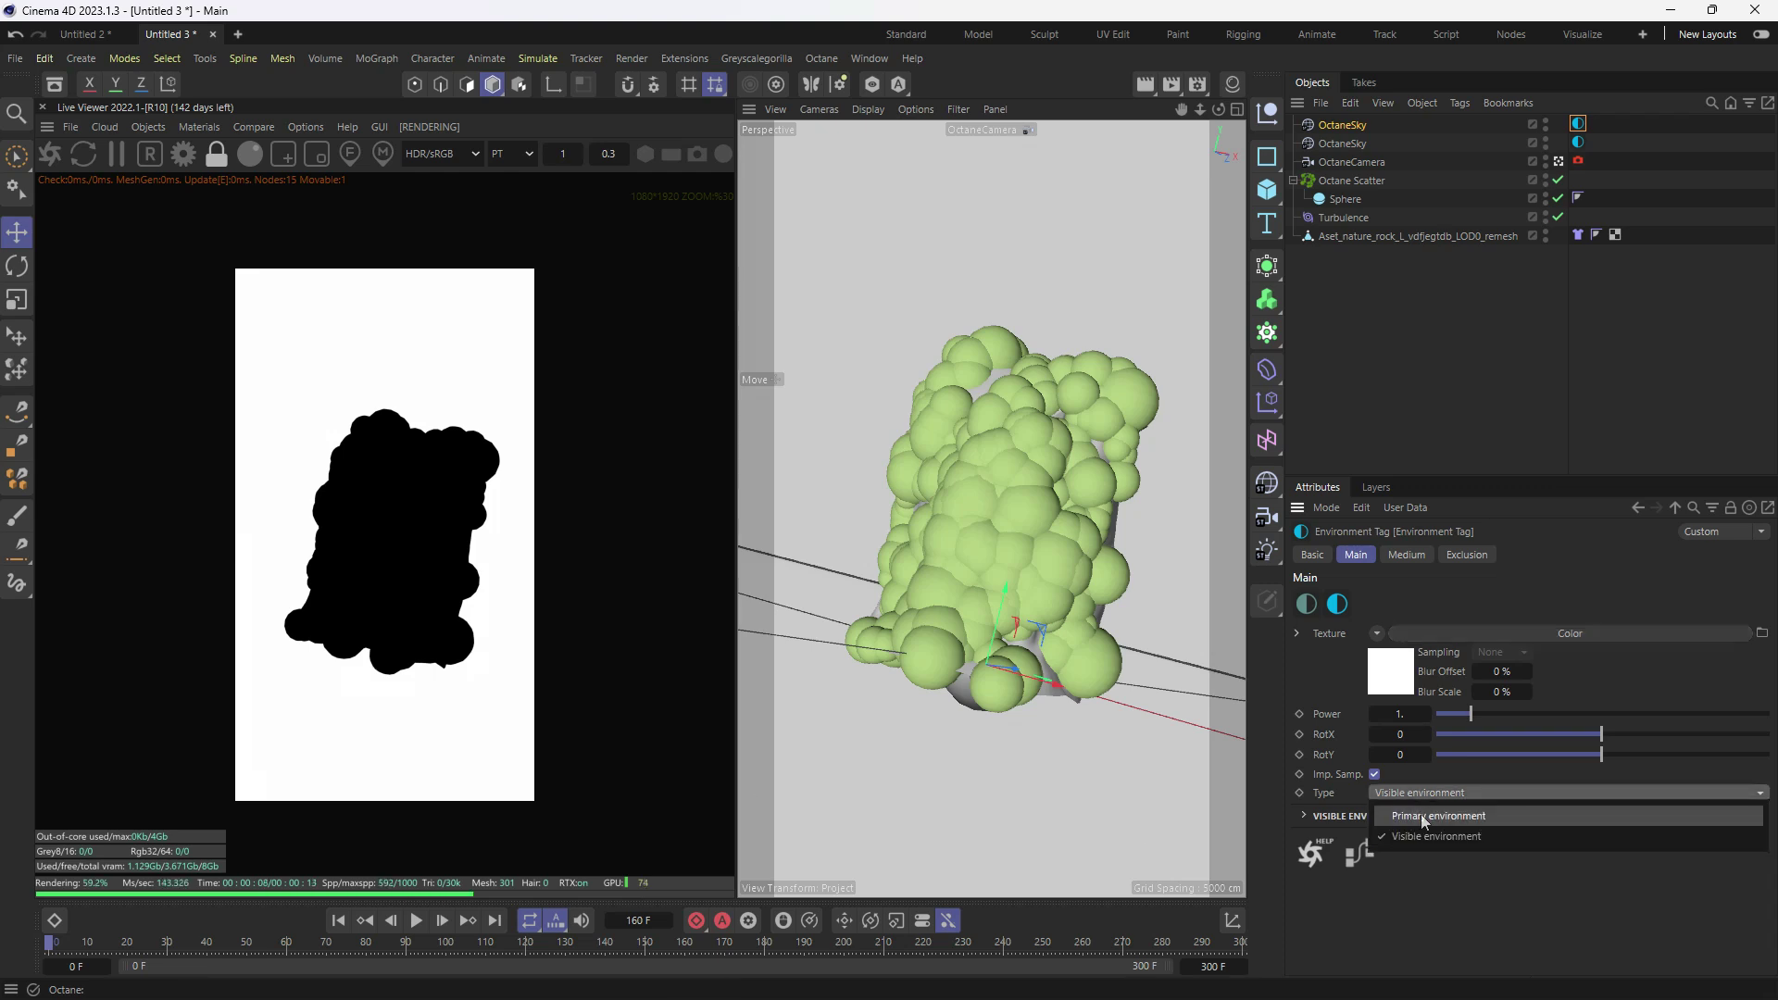
left_click(1420, 817)
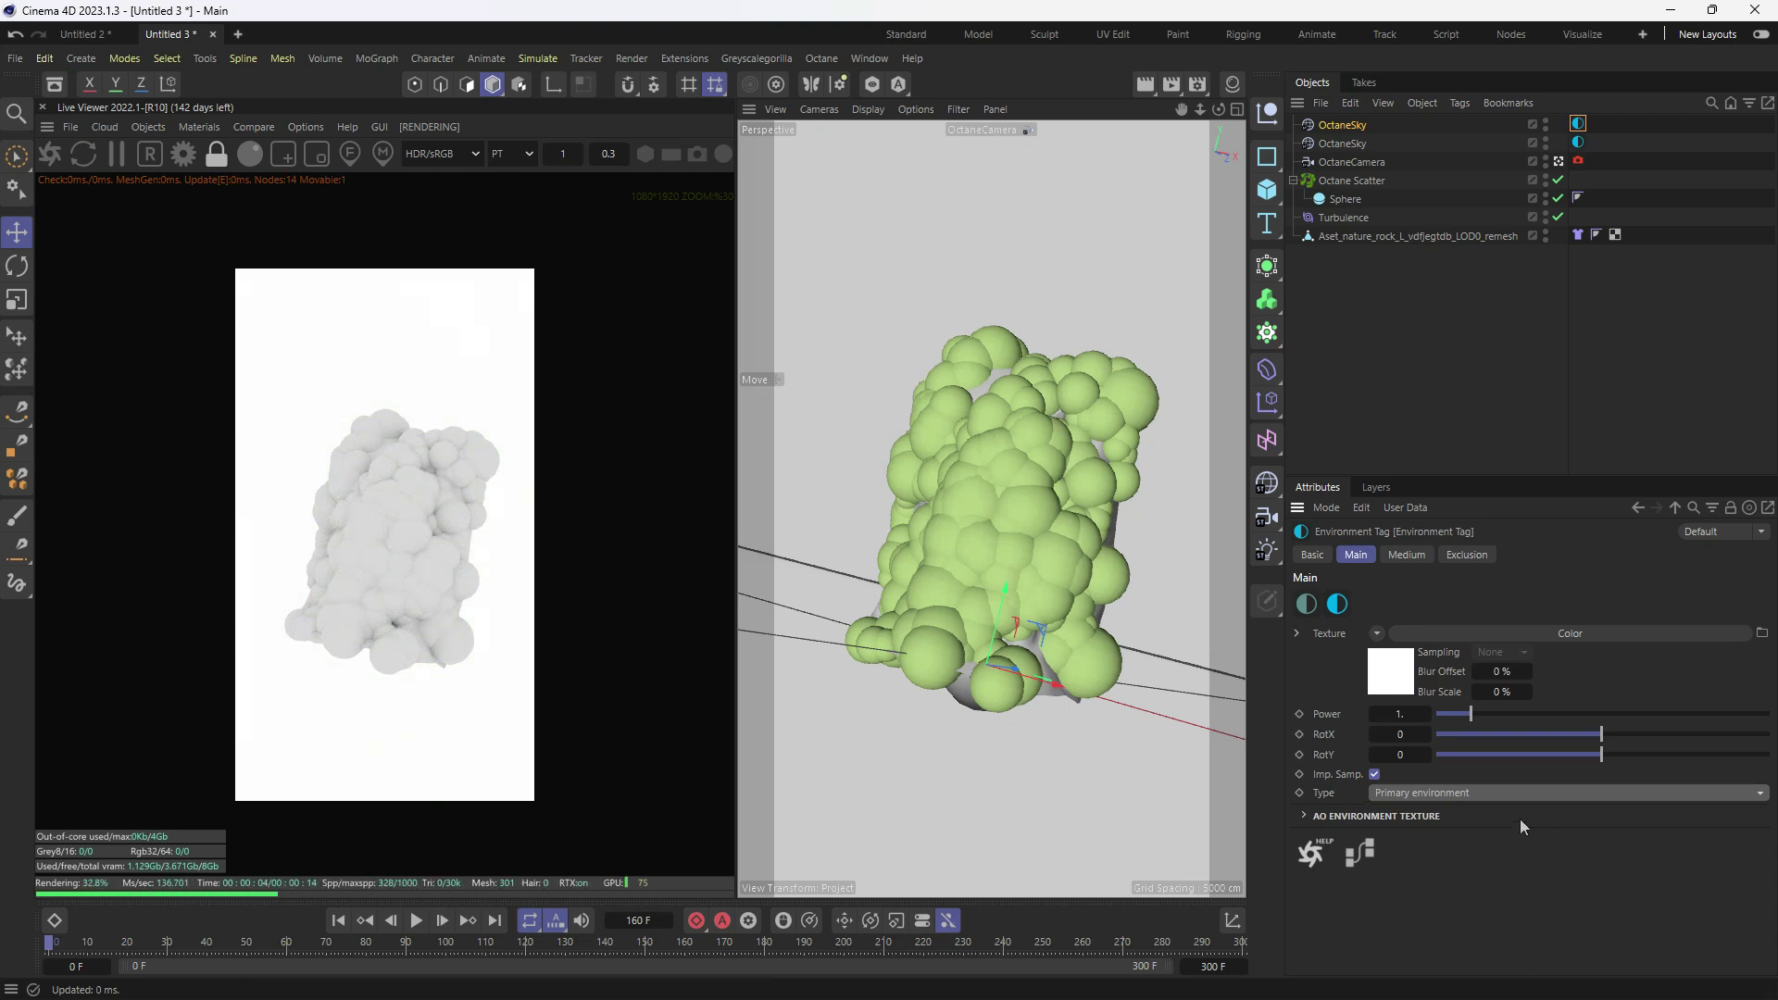
left_click(1425, 792)
left_click(1454, 839)
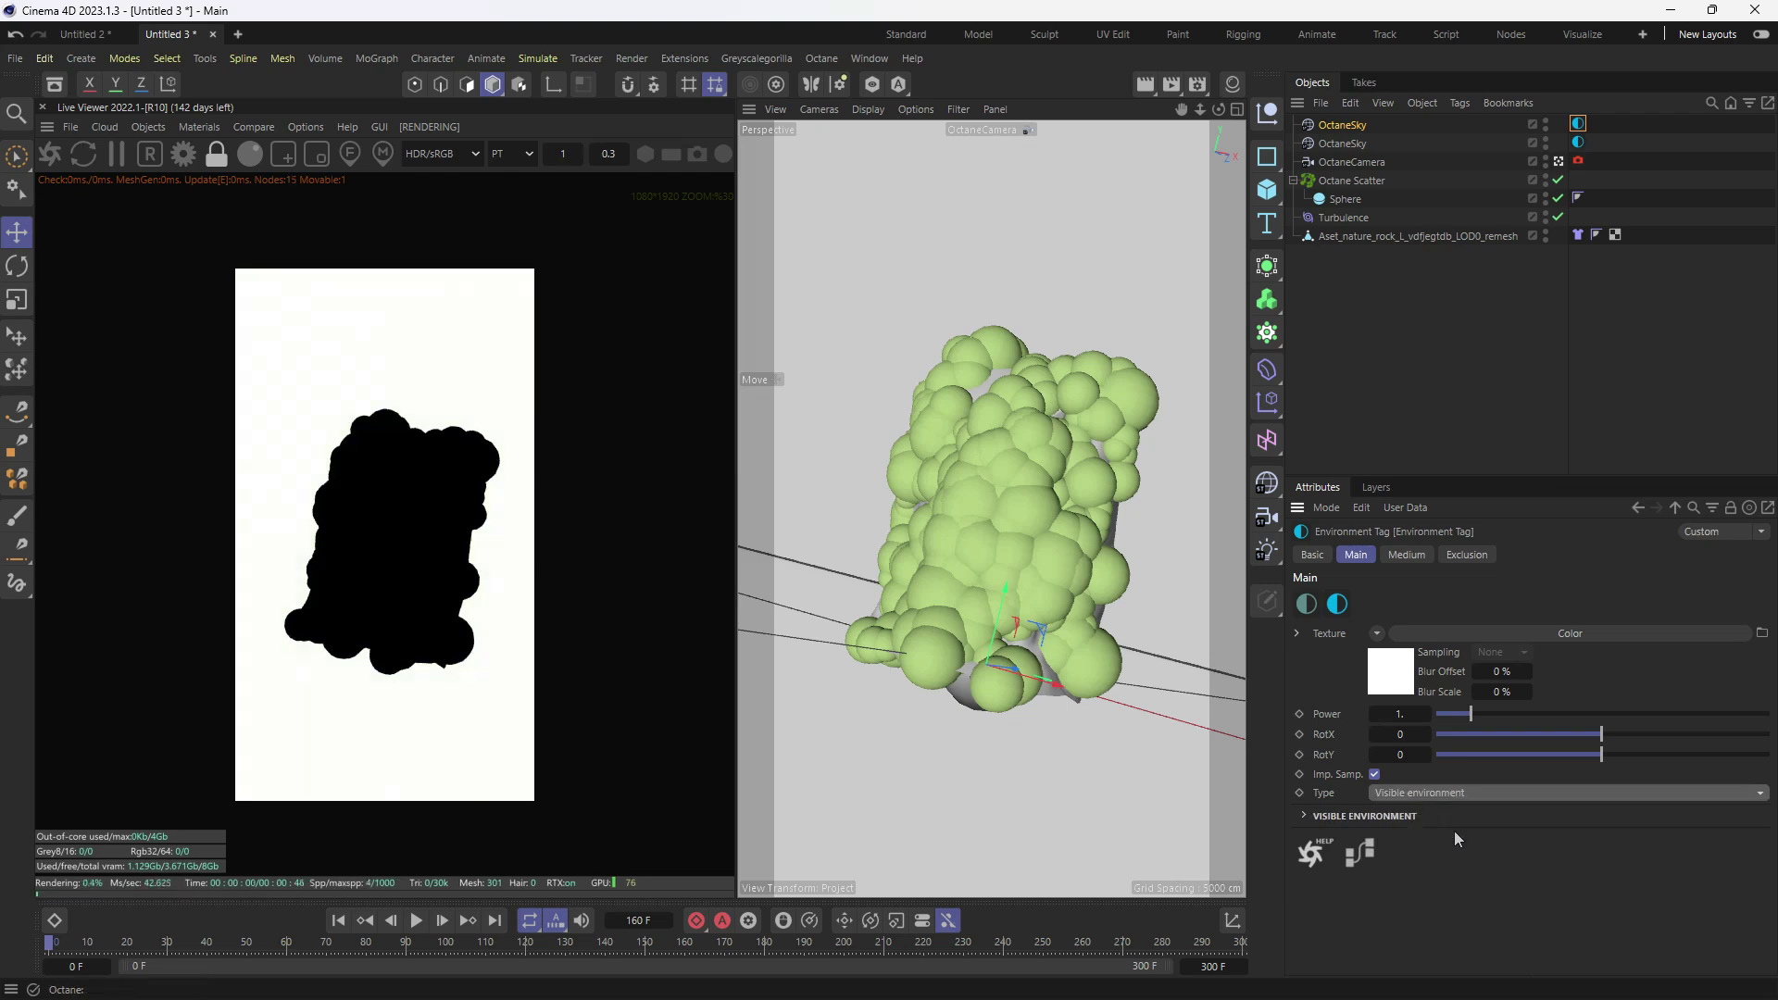
- Lower the visible sky's Color shader to a light grey with 80% value and collapse the Octane Scatter hierarchy
left_click(1377, 686)
left_click_drag(1760, 805, 1697, 805)
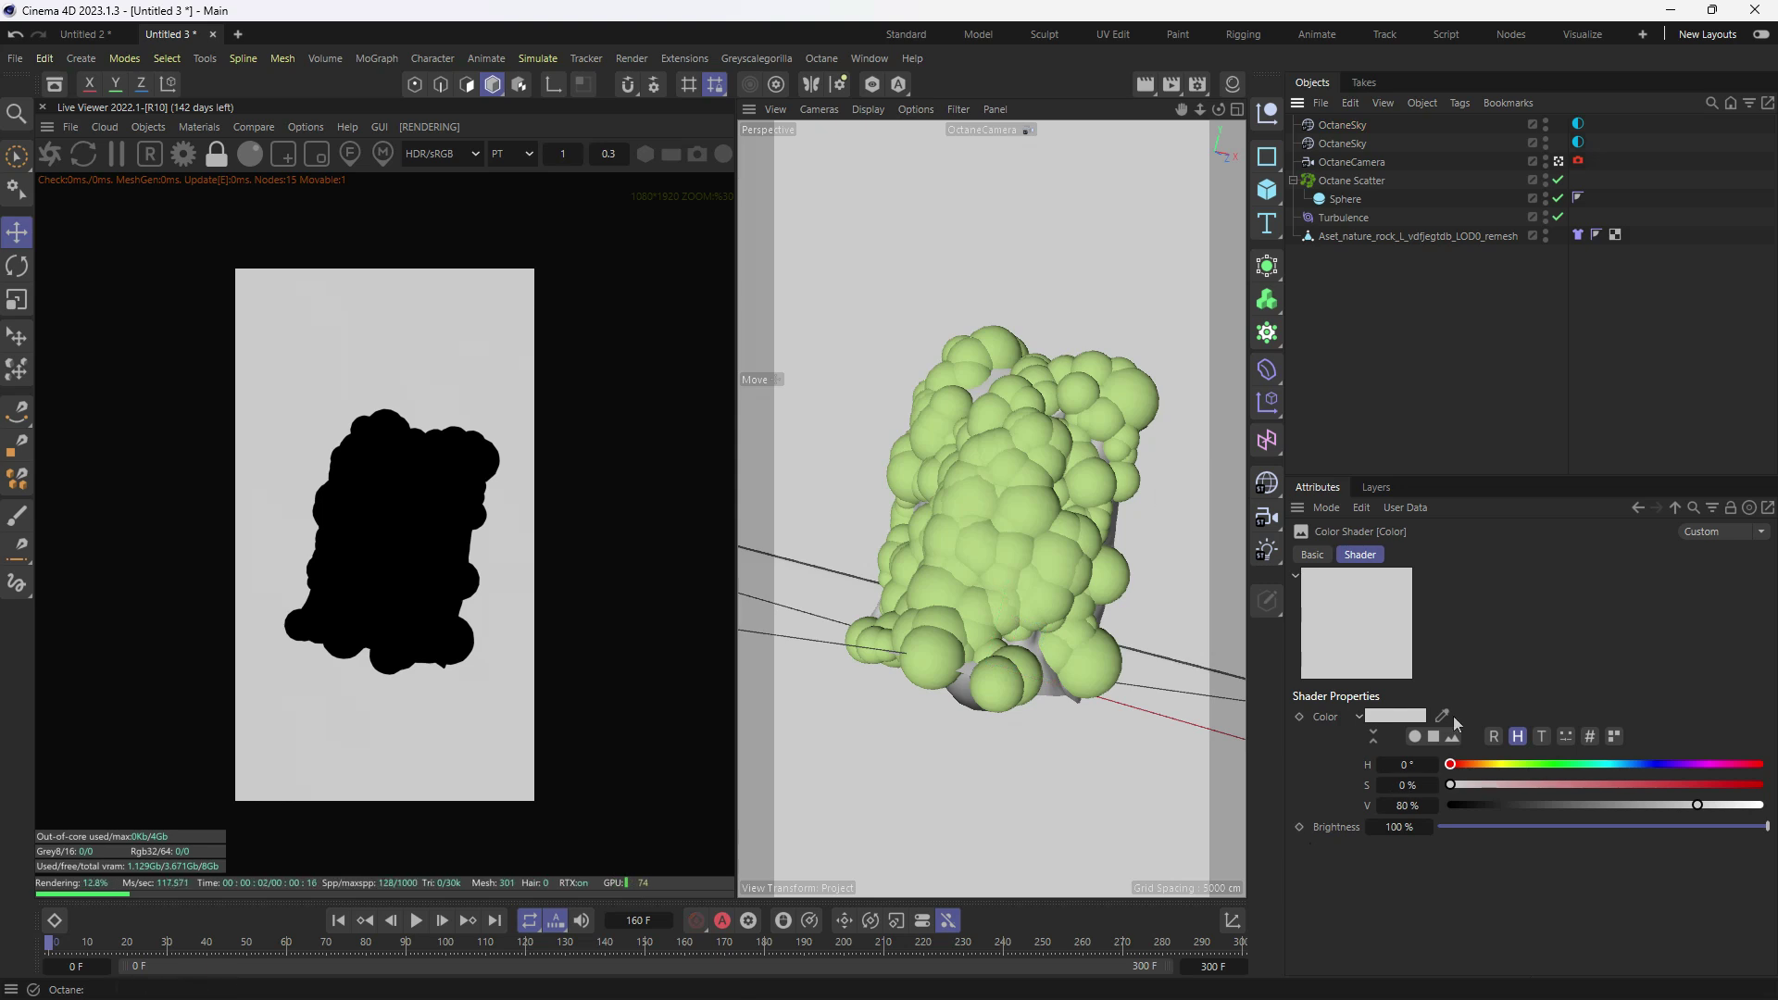
left_click(1423, 281)
left_click(1294, 180)
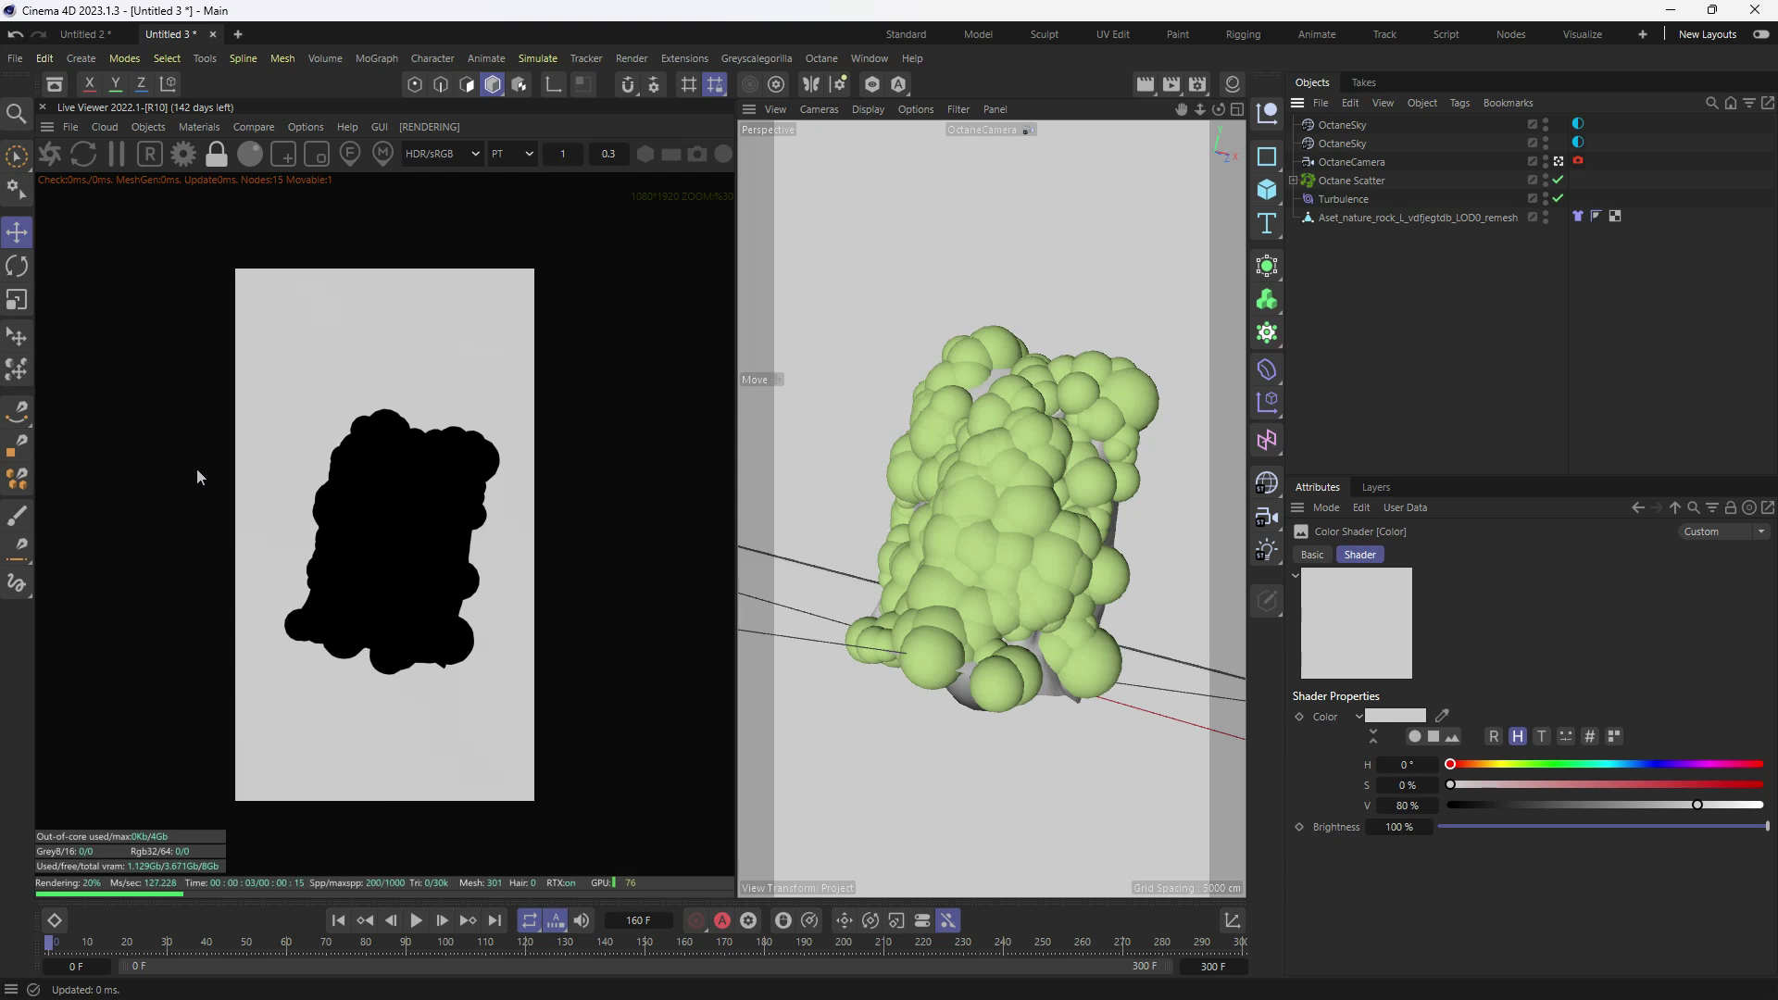
- Create an Octane area light, leave the OctaneCamera view and move the light away from the sphere-covered rock
left_click(145, 126)
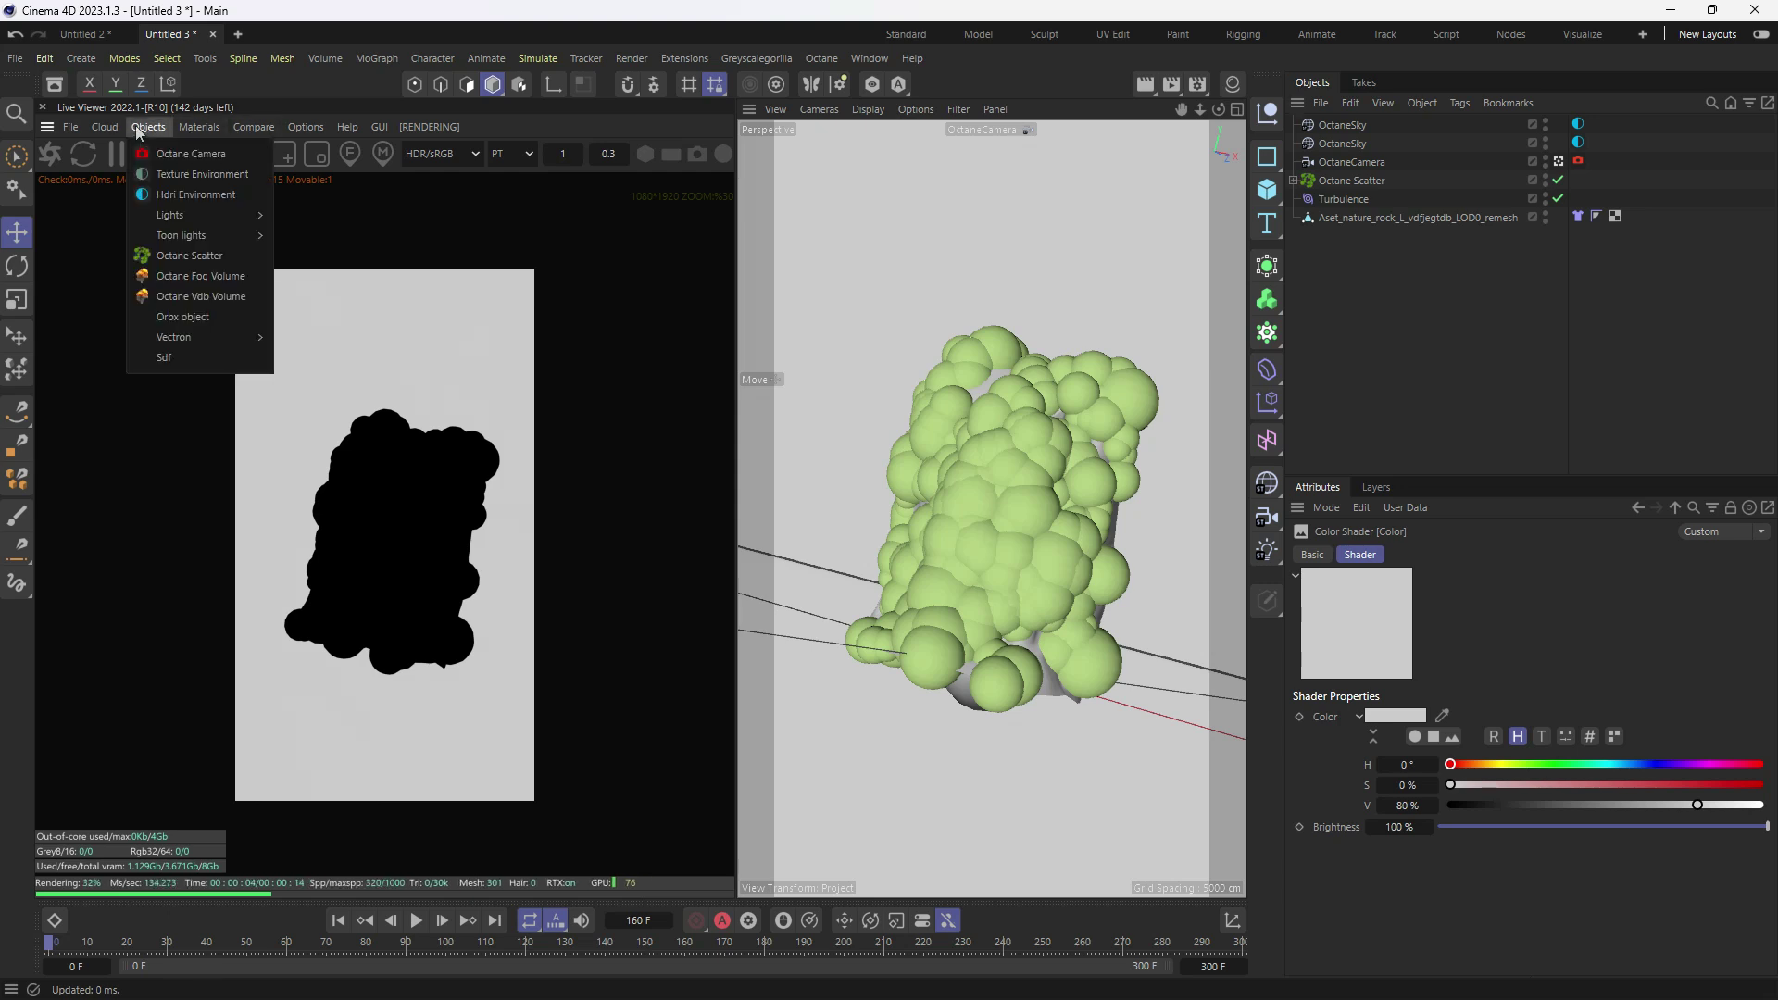
mouse_move(164, 215)
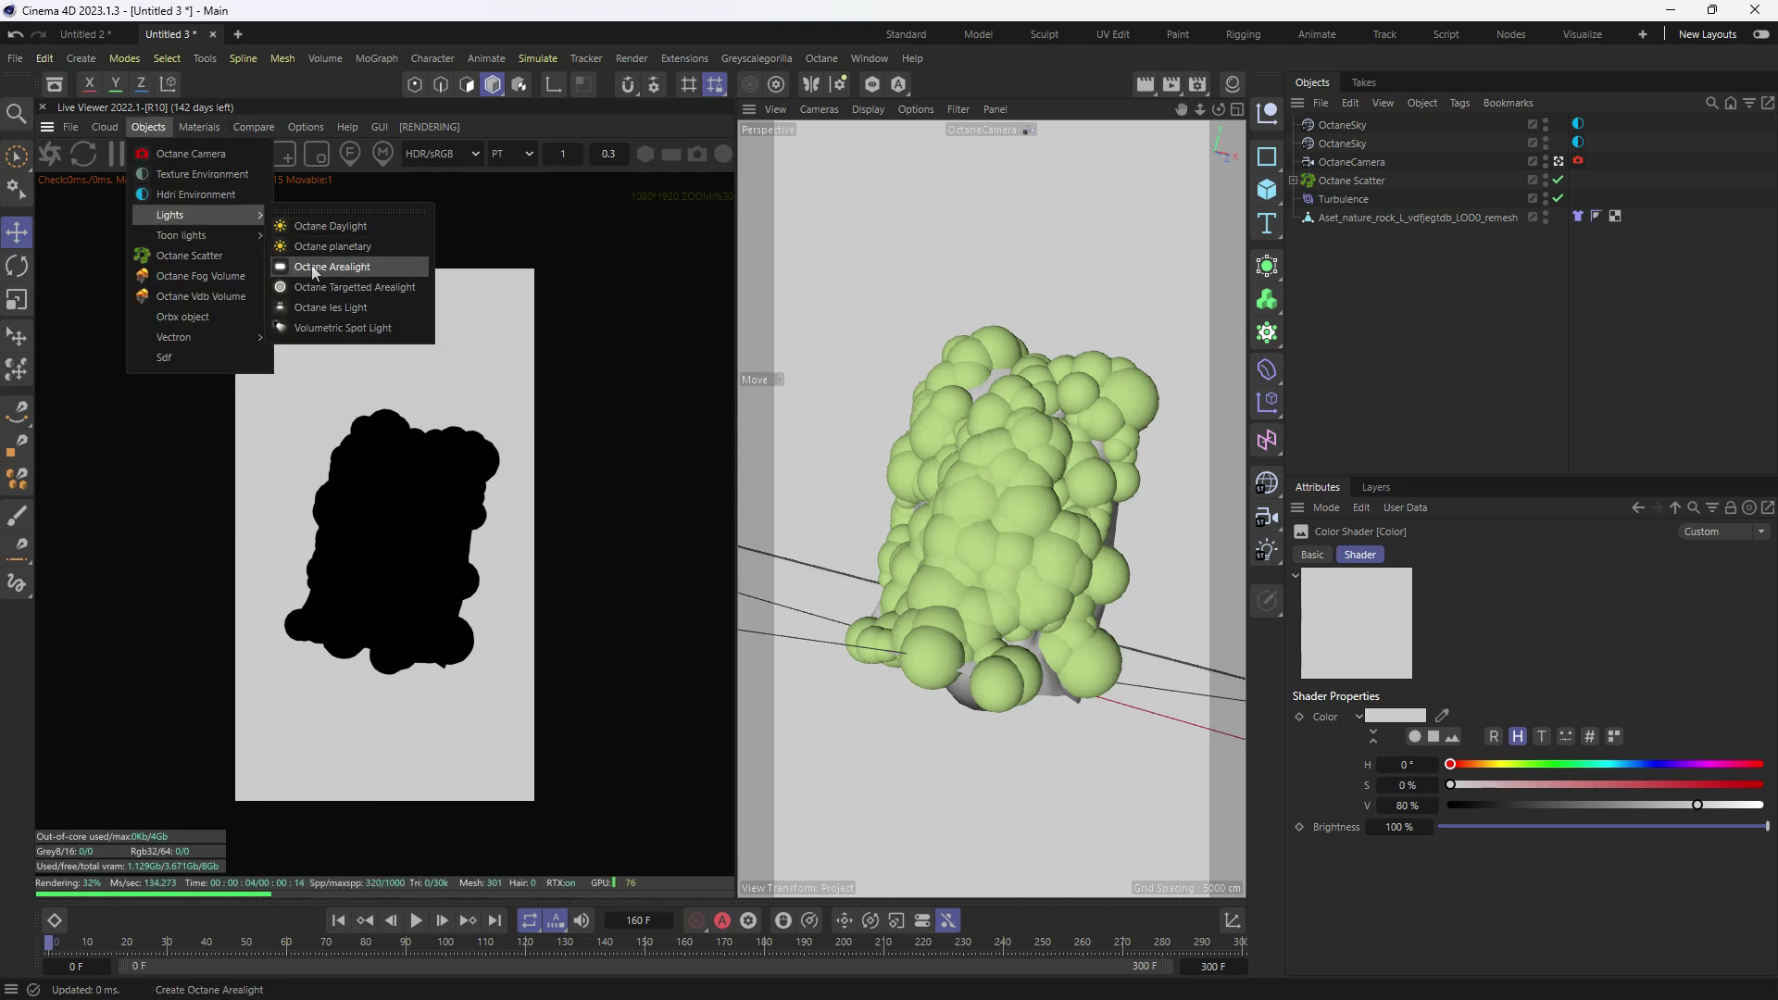
left_click(339, 267)
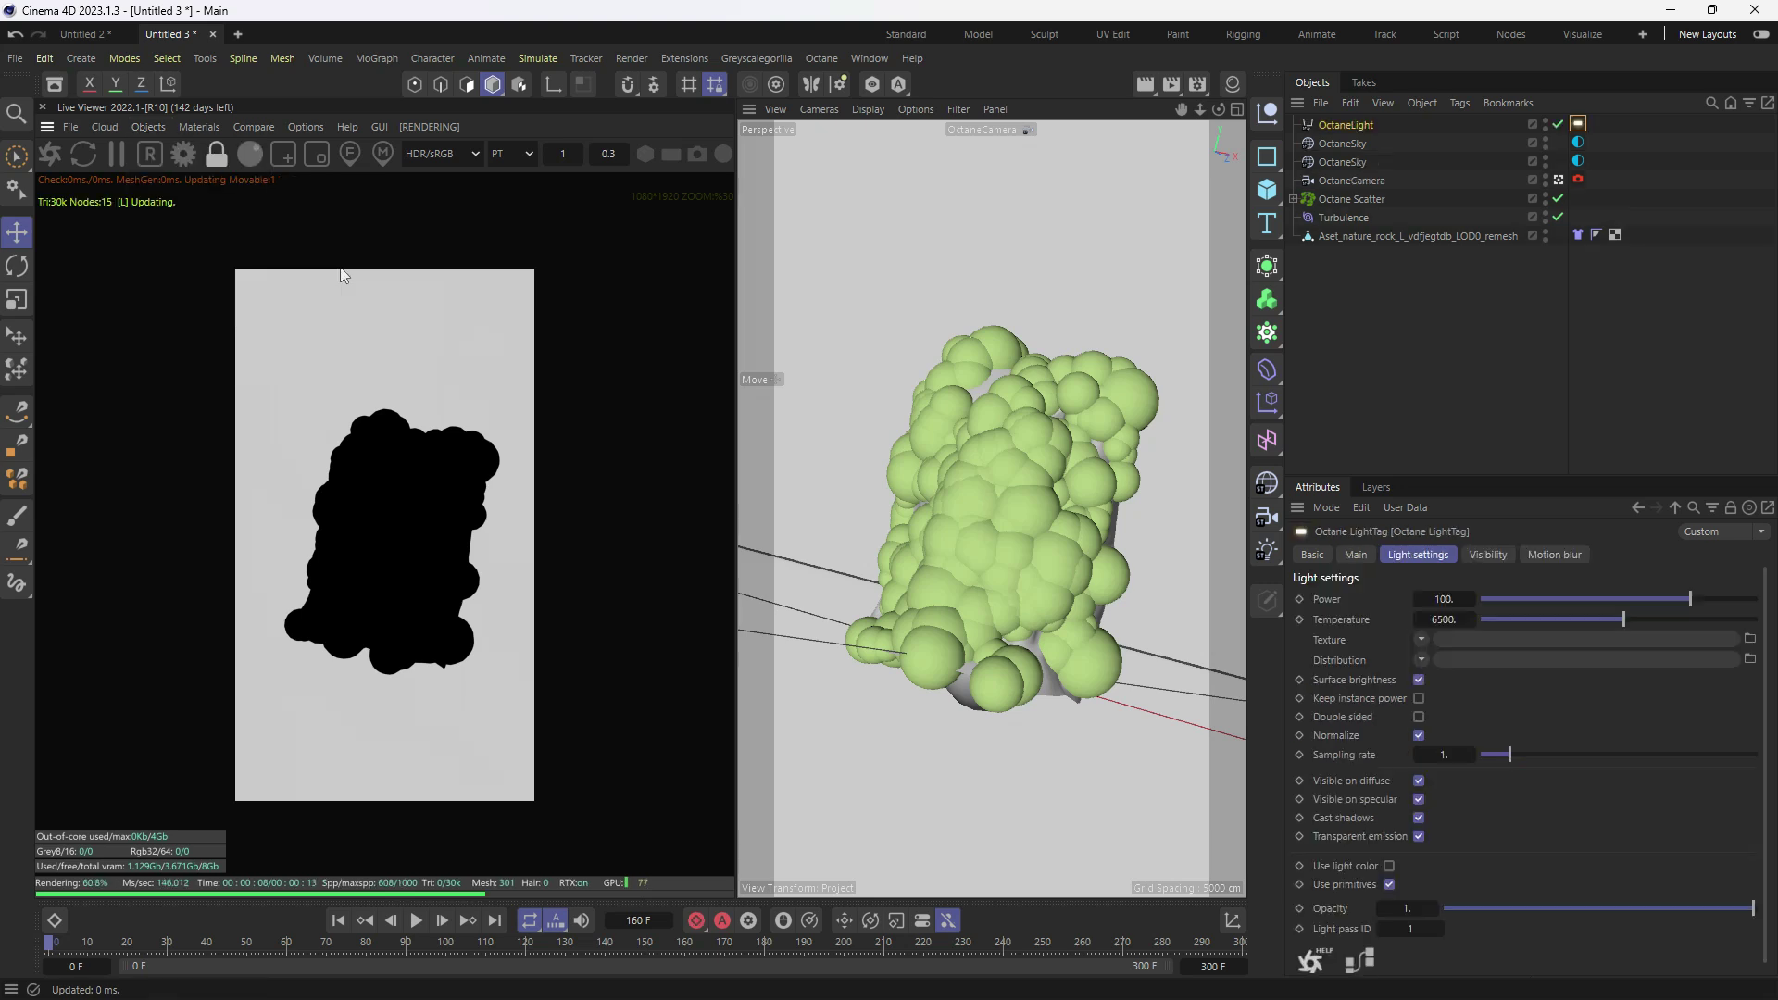
left_click_drag(987, 633, 977, 669)
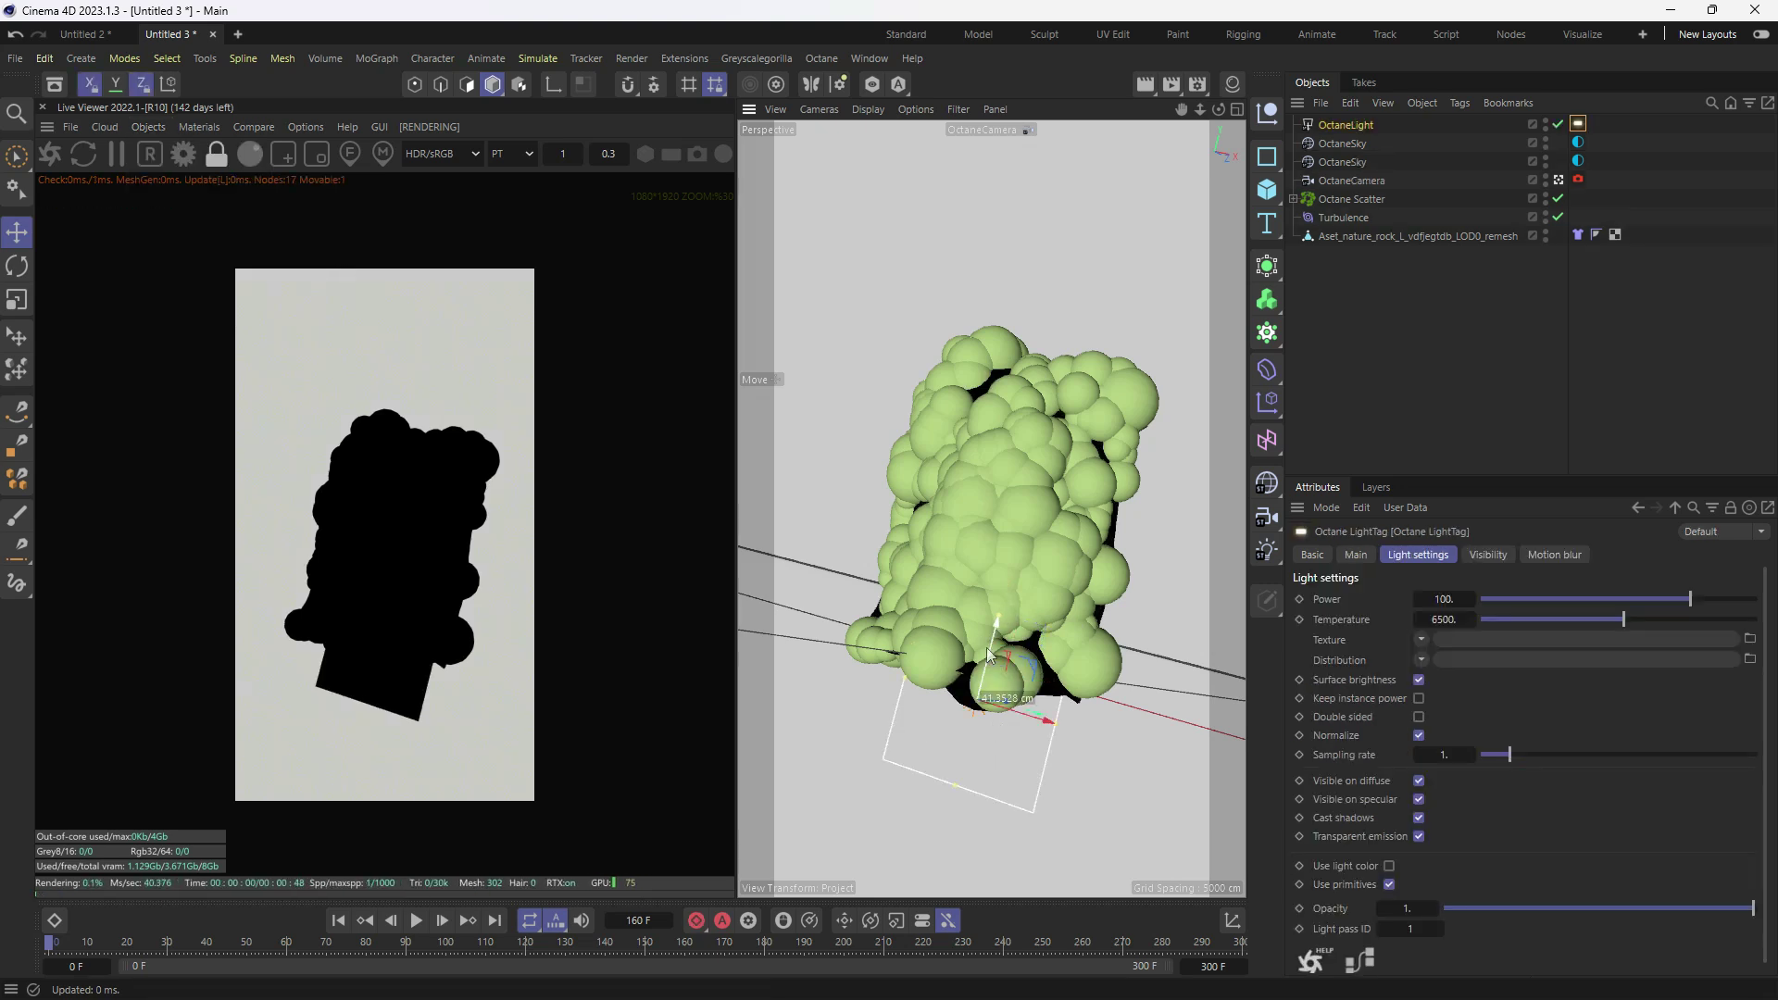
left_click(1559, 188)
left_click(1559, 185)
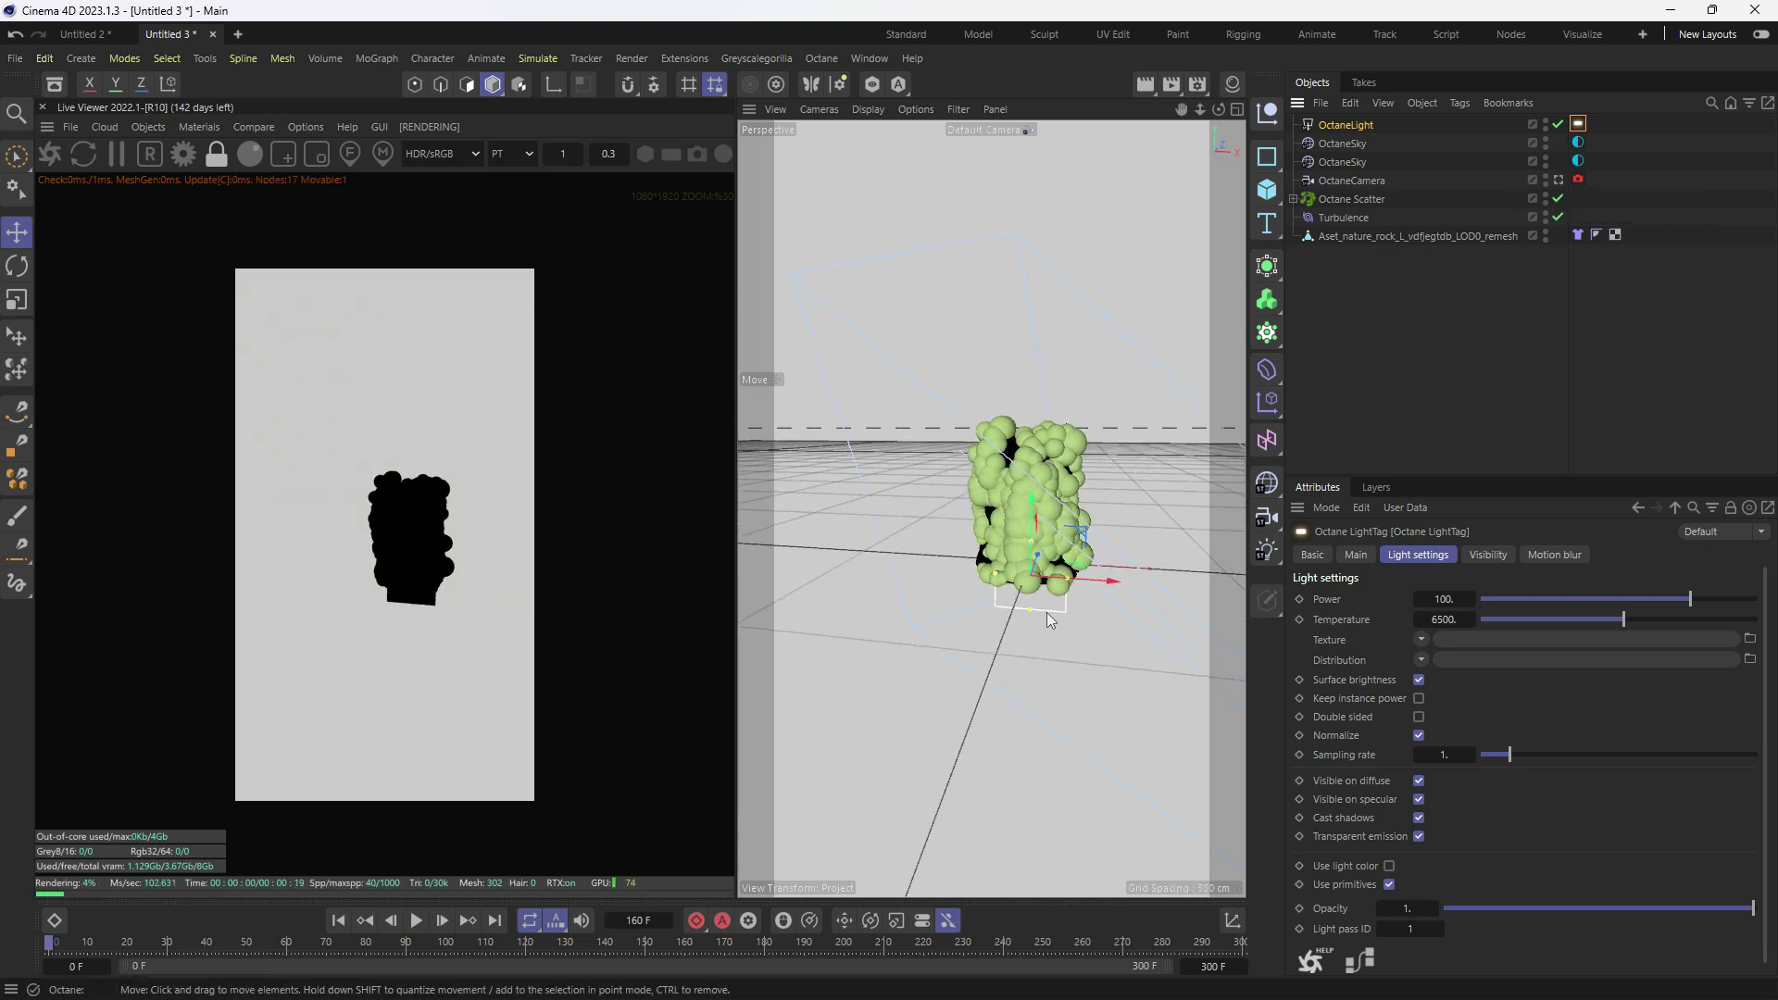
left_click_drag(1078, 655, 903, 709, "alt")
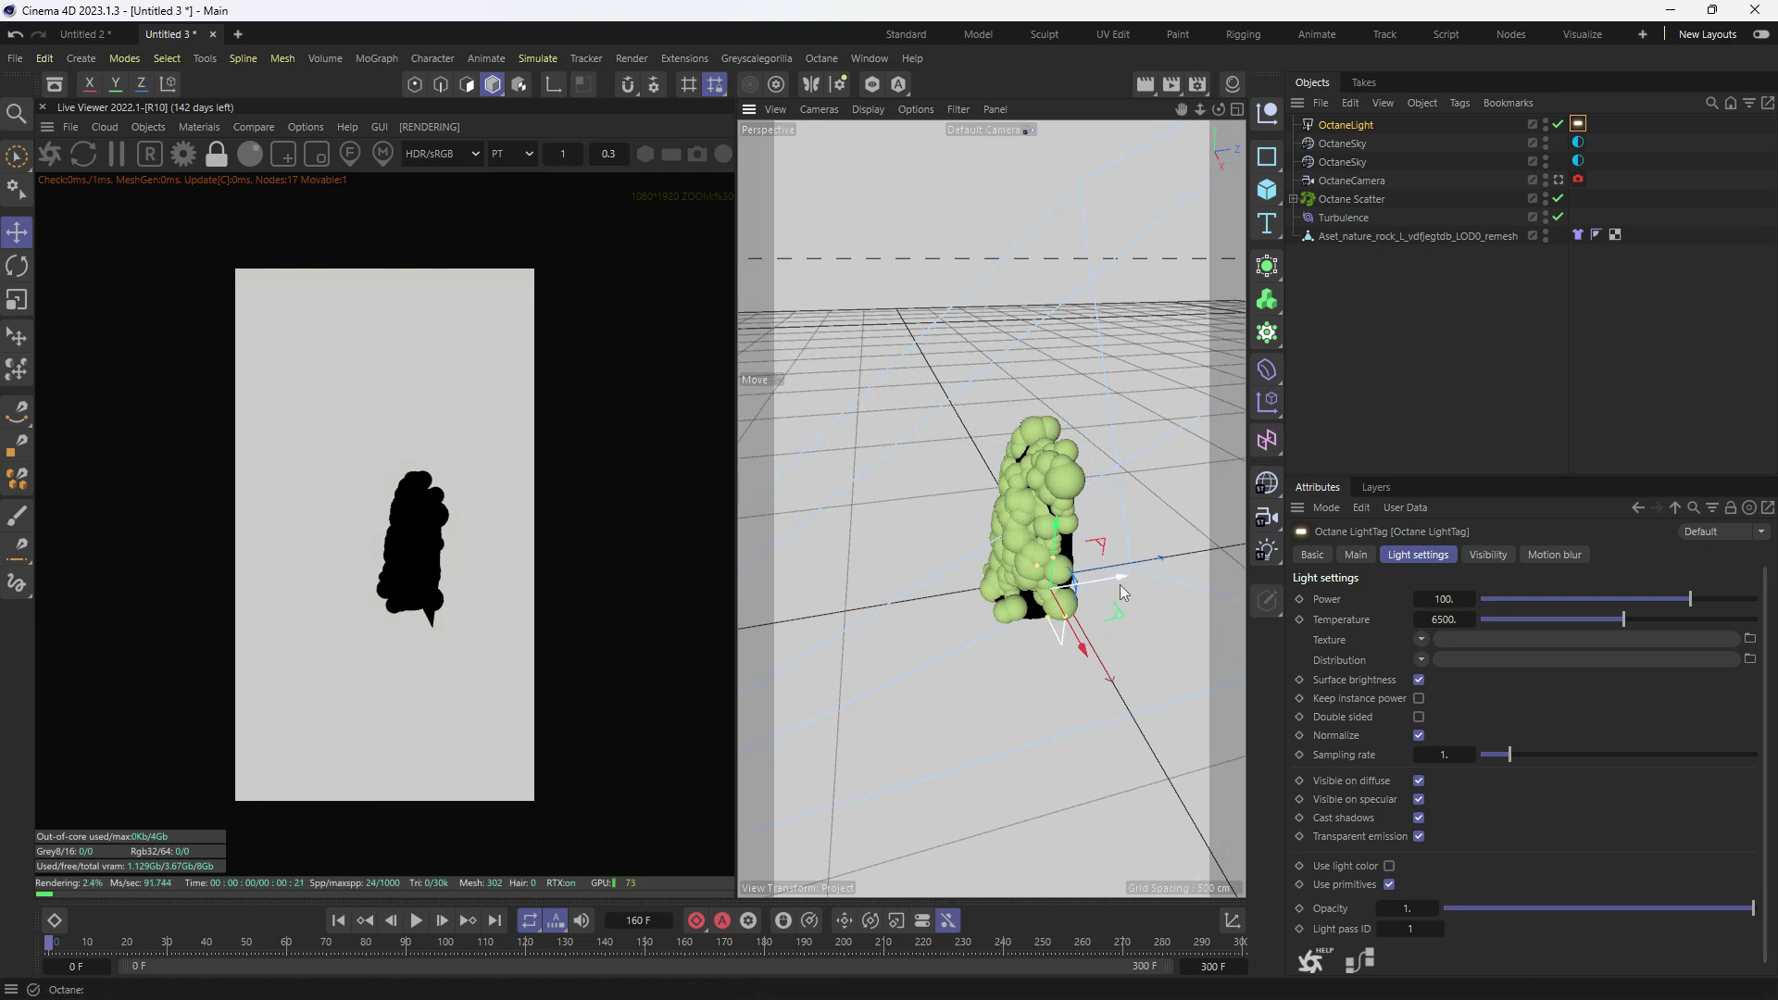
left_click_drag(1120, 585, 1068, 580)
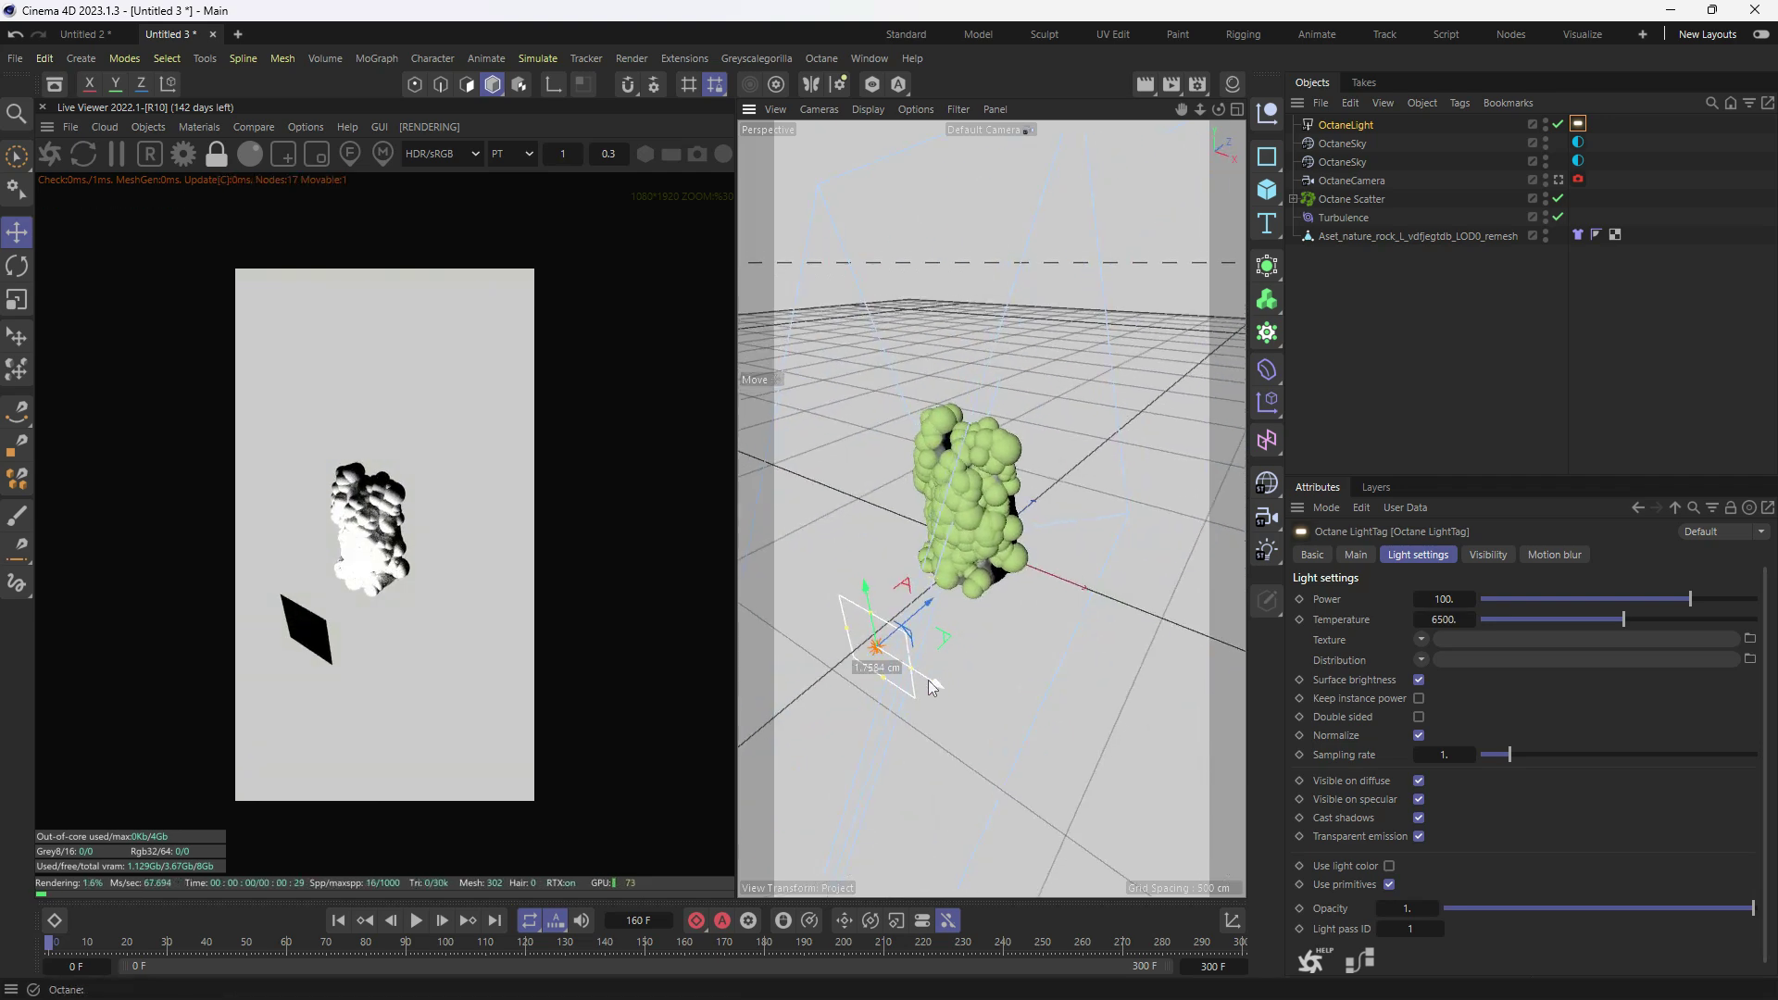
- Rotate the area light to face the rock and move it well out to one side
left_click_drag(903, 605, 870, 535, "alt")
key("r")
key("e")
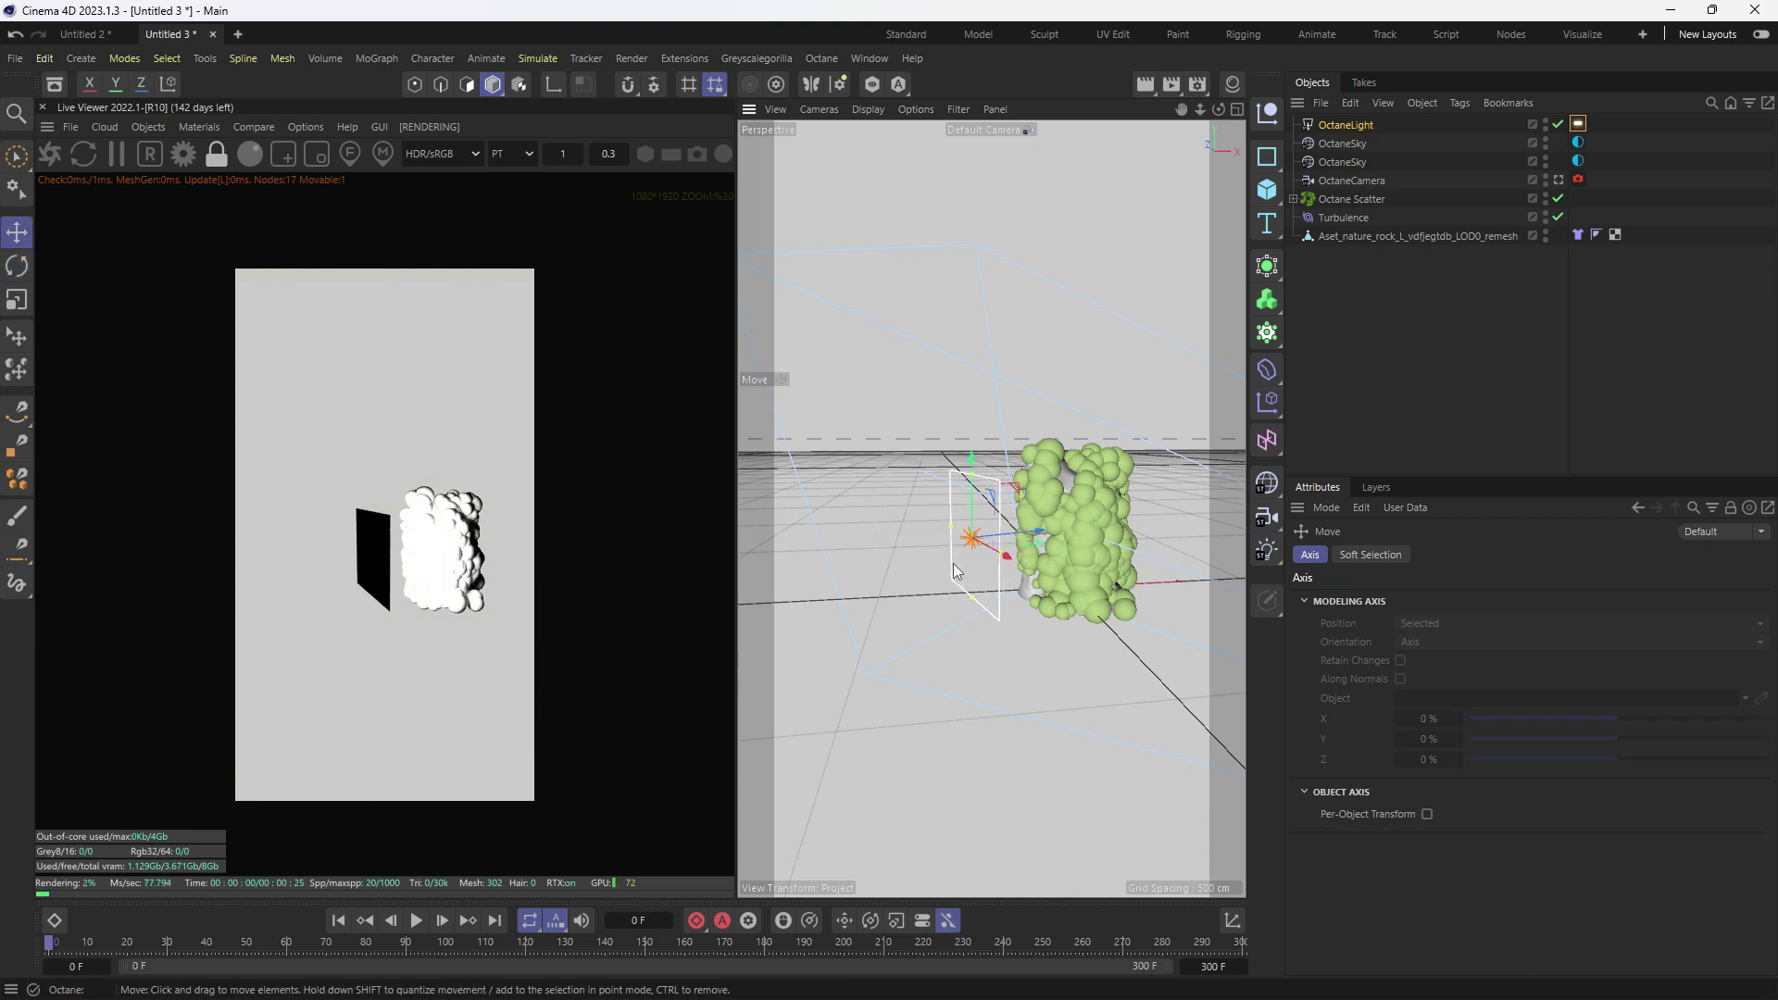
left_click_drag(997, 555, 855, 594, "alt")
left_click_drag(969, 552, 1024, 551, "alt")
- Create a second Octane area light, rotate it towards the rock and place it on the side opposite the first light
left_click(146, 126)
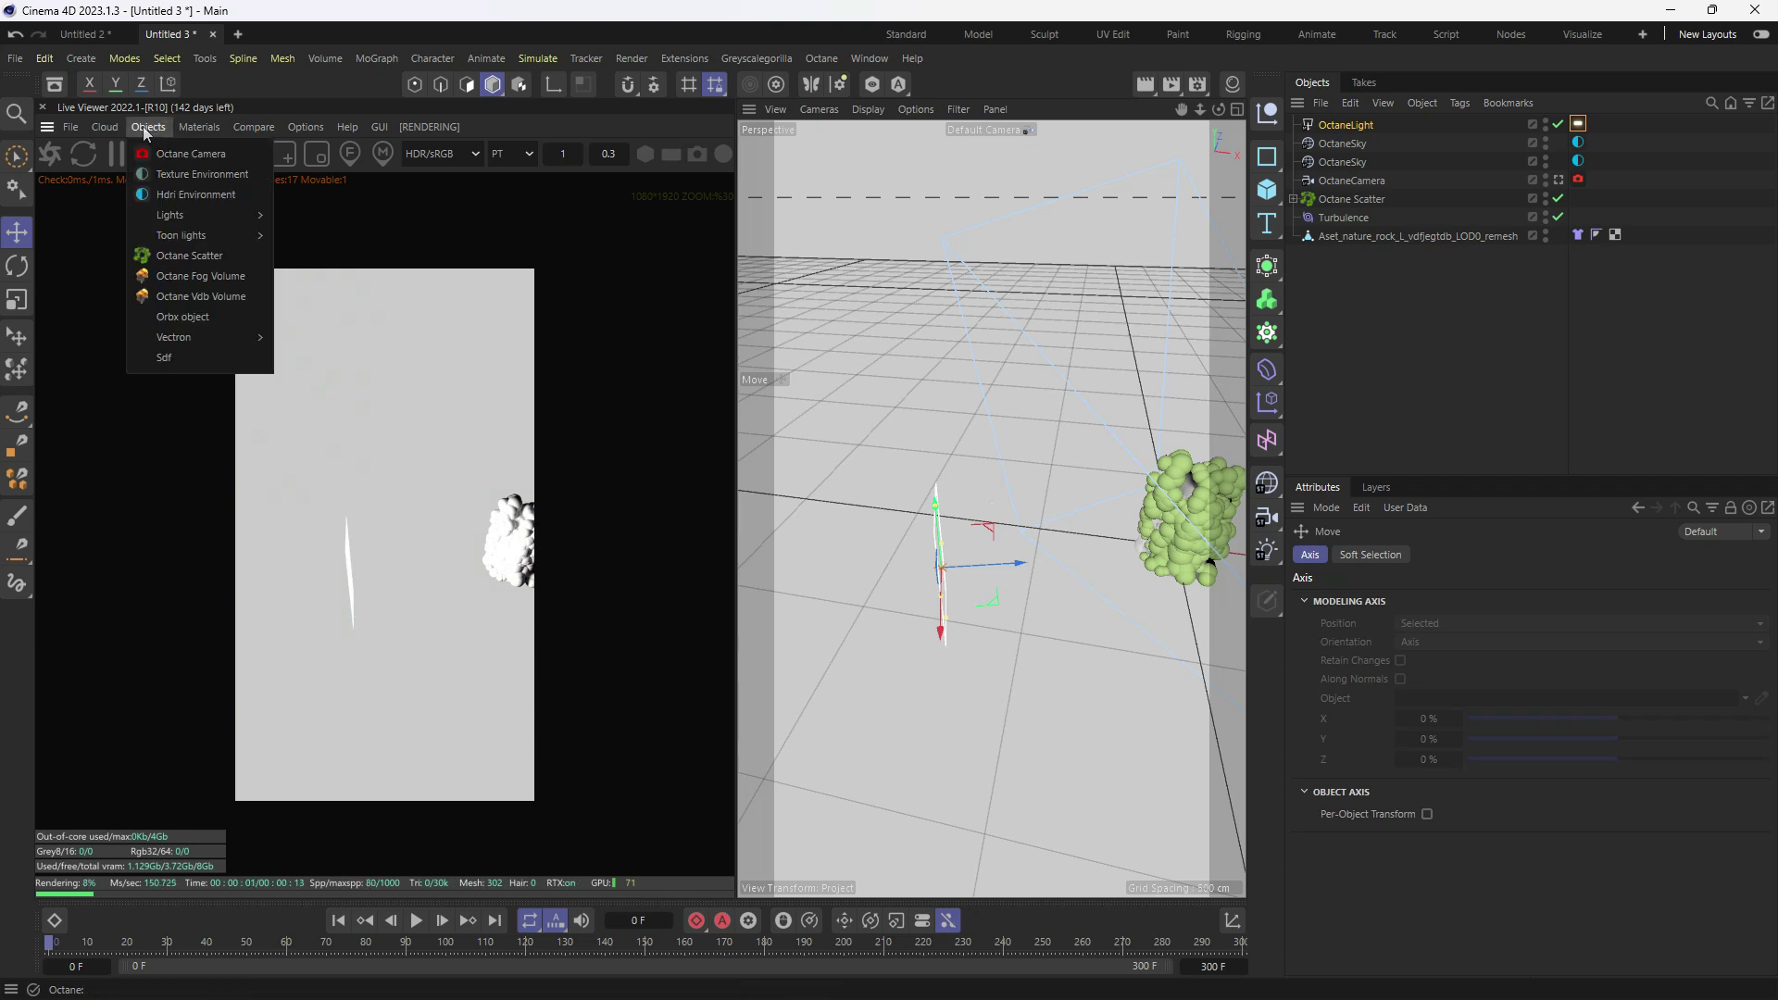
mouse_move(168, 216)
left_click(331, 266)
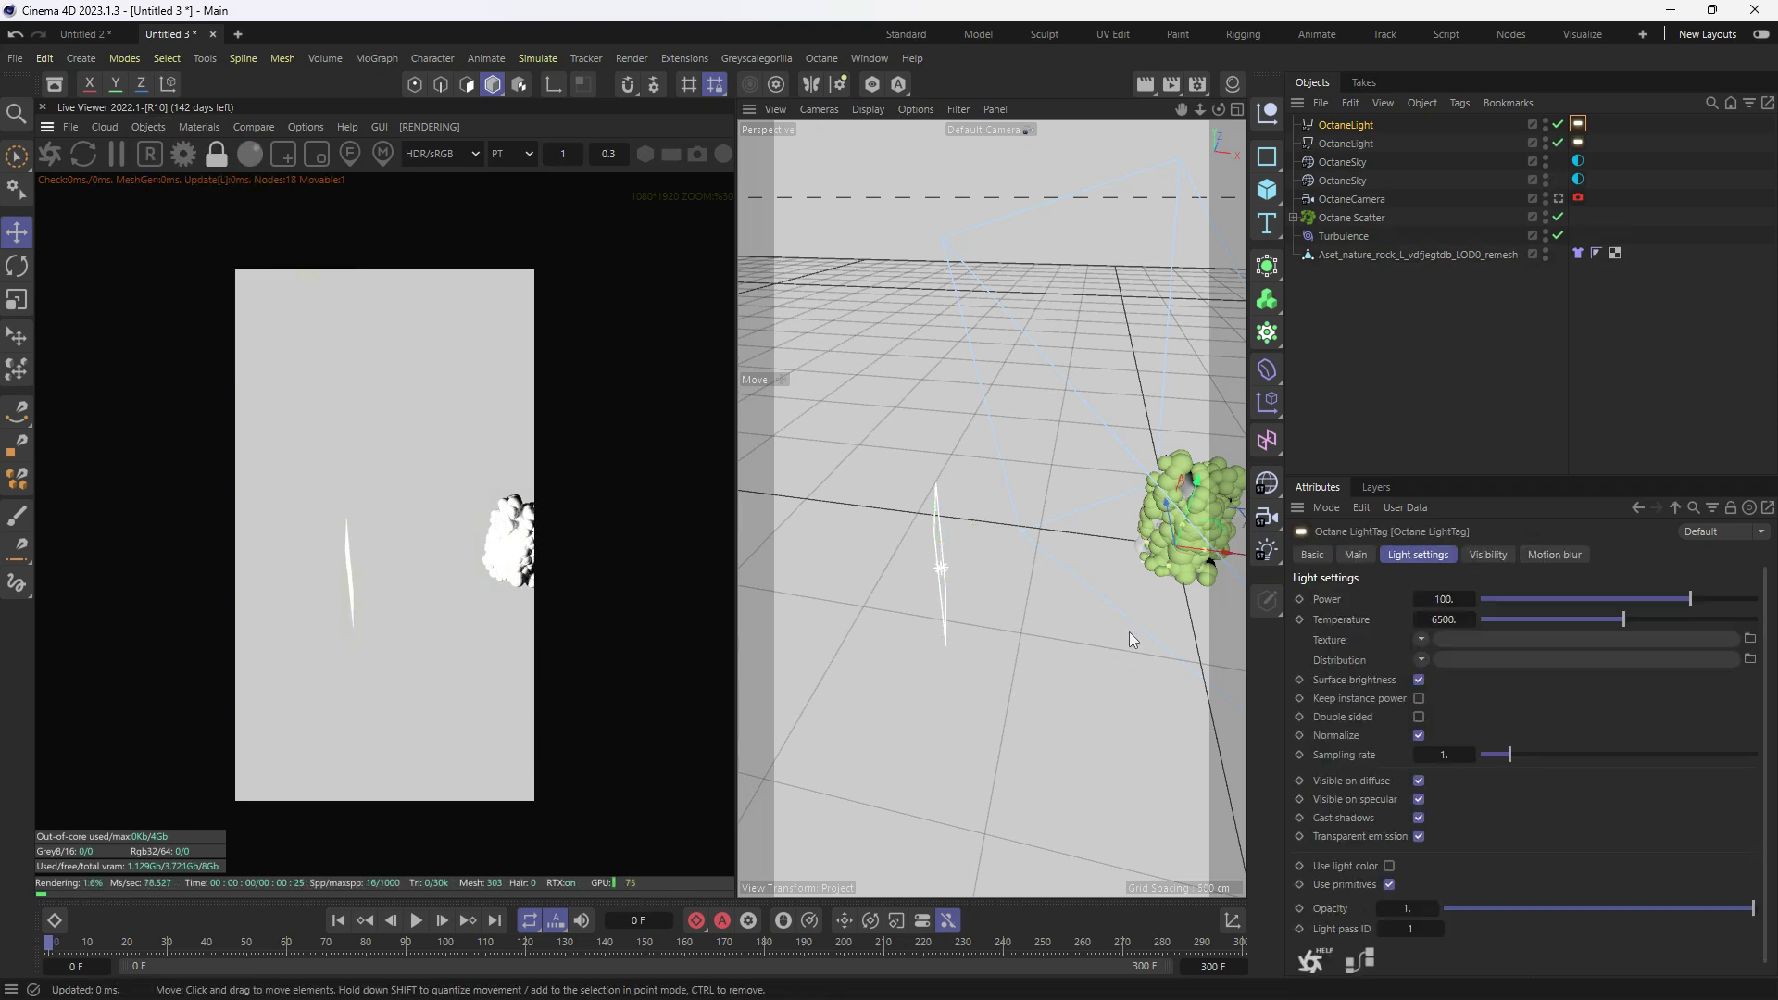
left_click_drag(1098, 613, 1062, 576, "alt")
key("r")
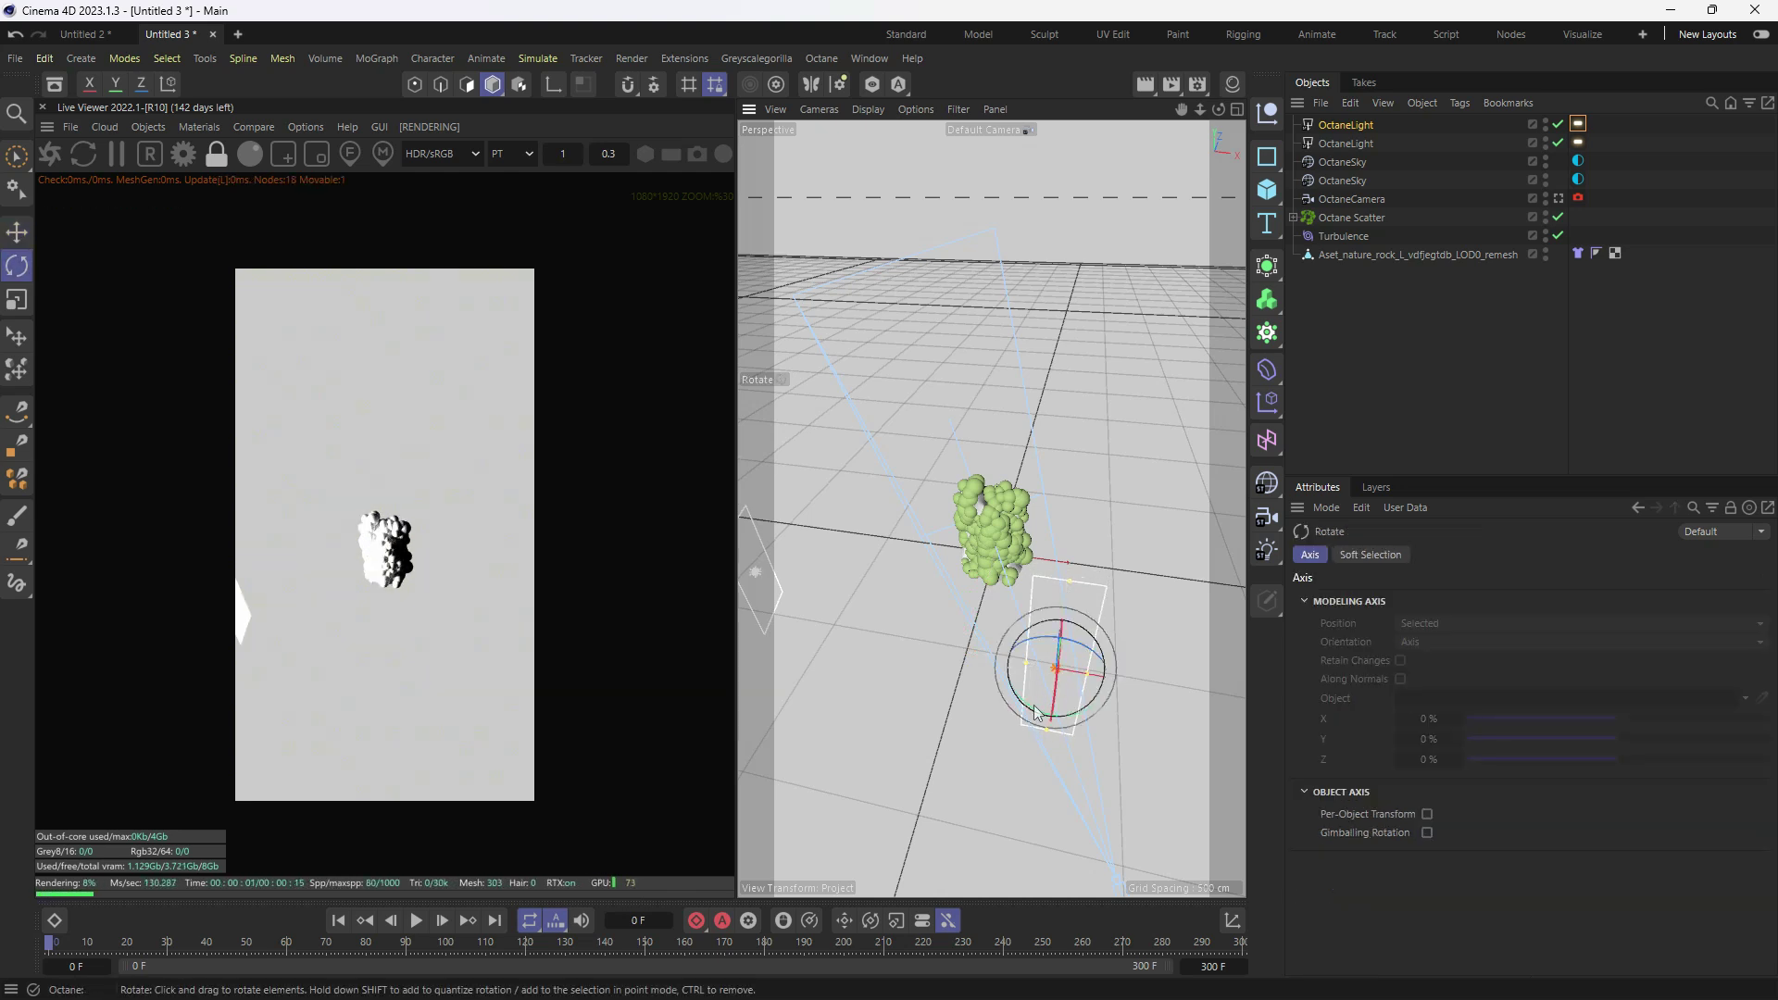
left_click_drag(1036, 711, 1095, 707)
key("e")
left_click_drag(1079, 639, 1132, 578)
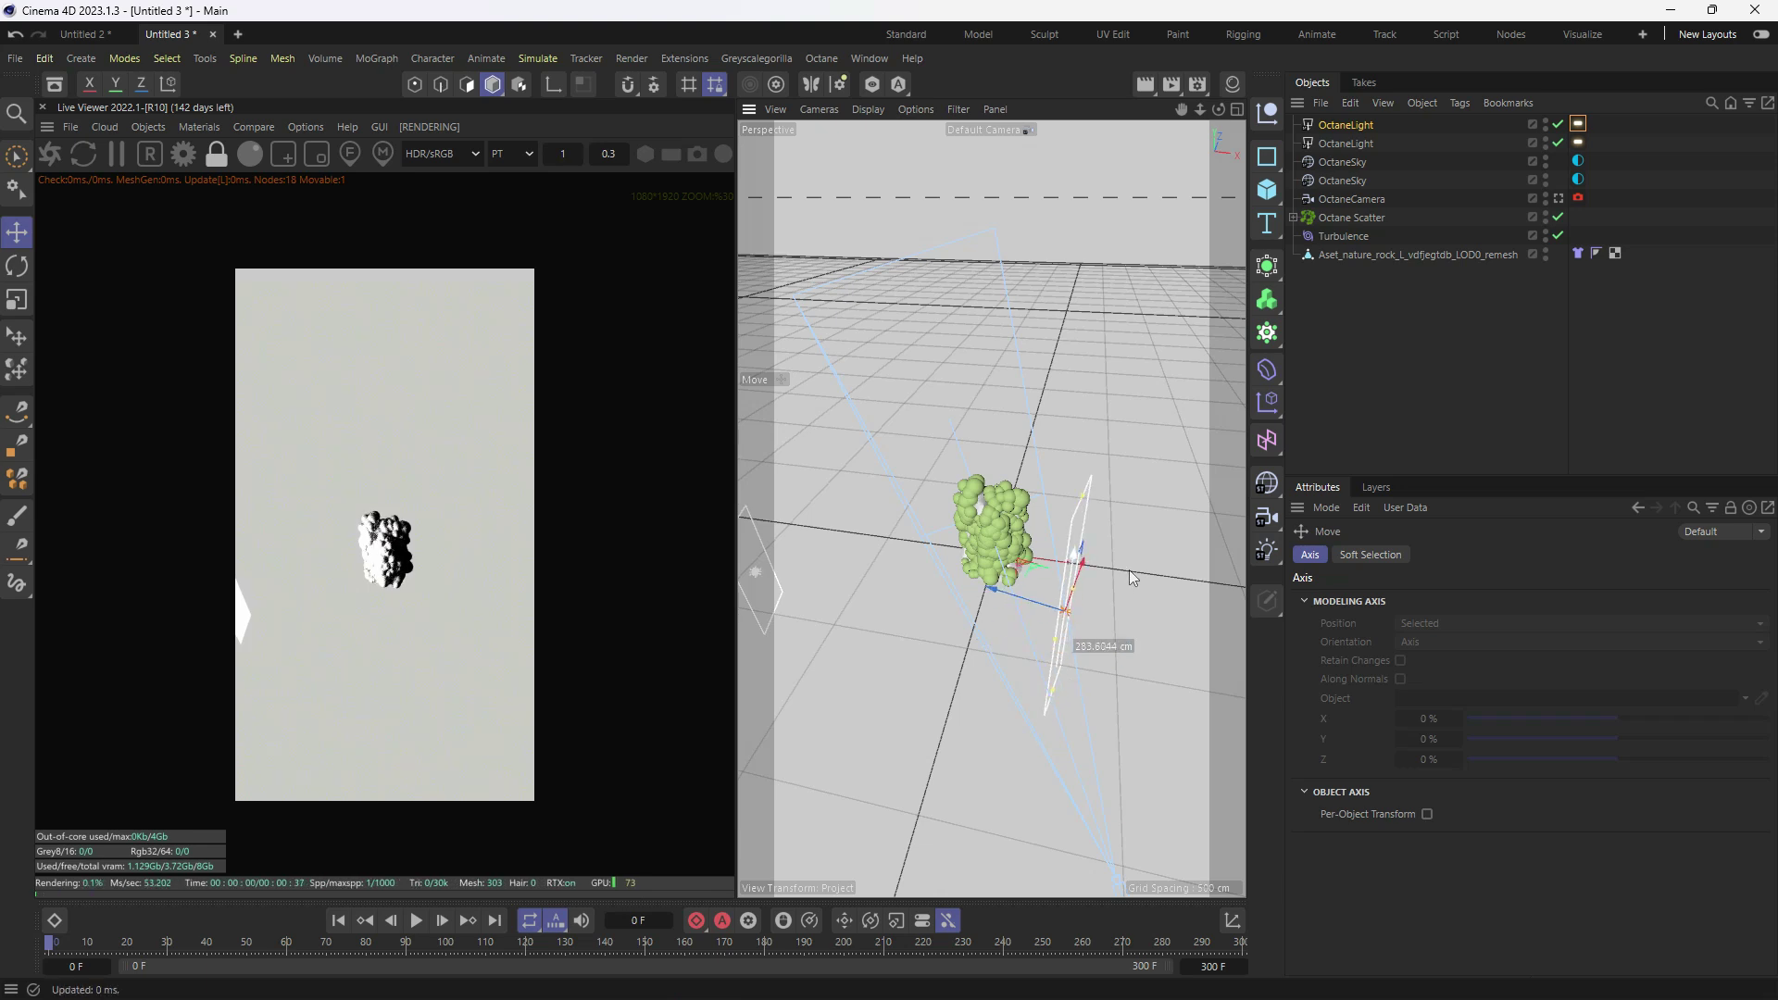
mouse_move(1025, 616)
left_mouse_down("alt")
mouse_move(1044, 636)
mouse_move(1228, 582)
mouse_move(1046, 630)
left_mouse_up("alt")
- Restart the live render with both lights and look through the OctaneCamera again
left_click(49, 155)
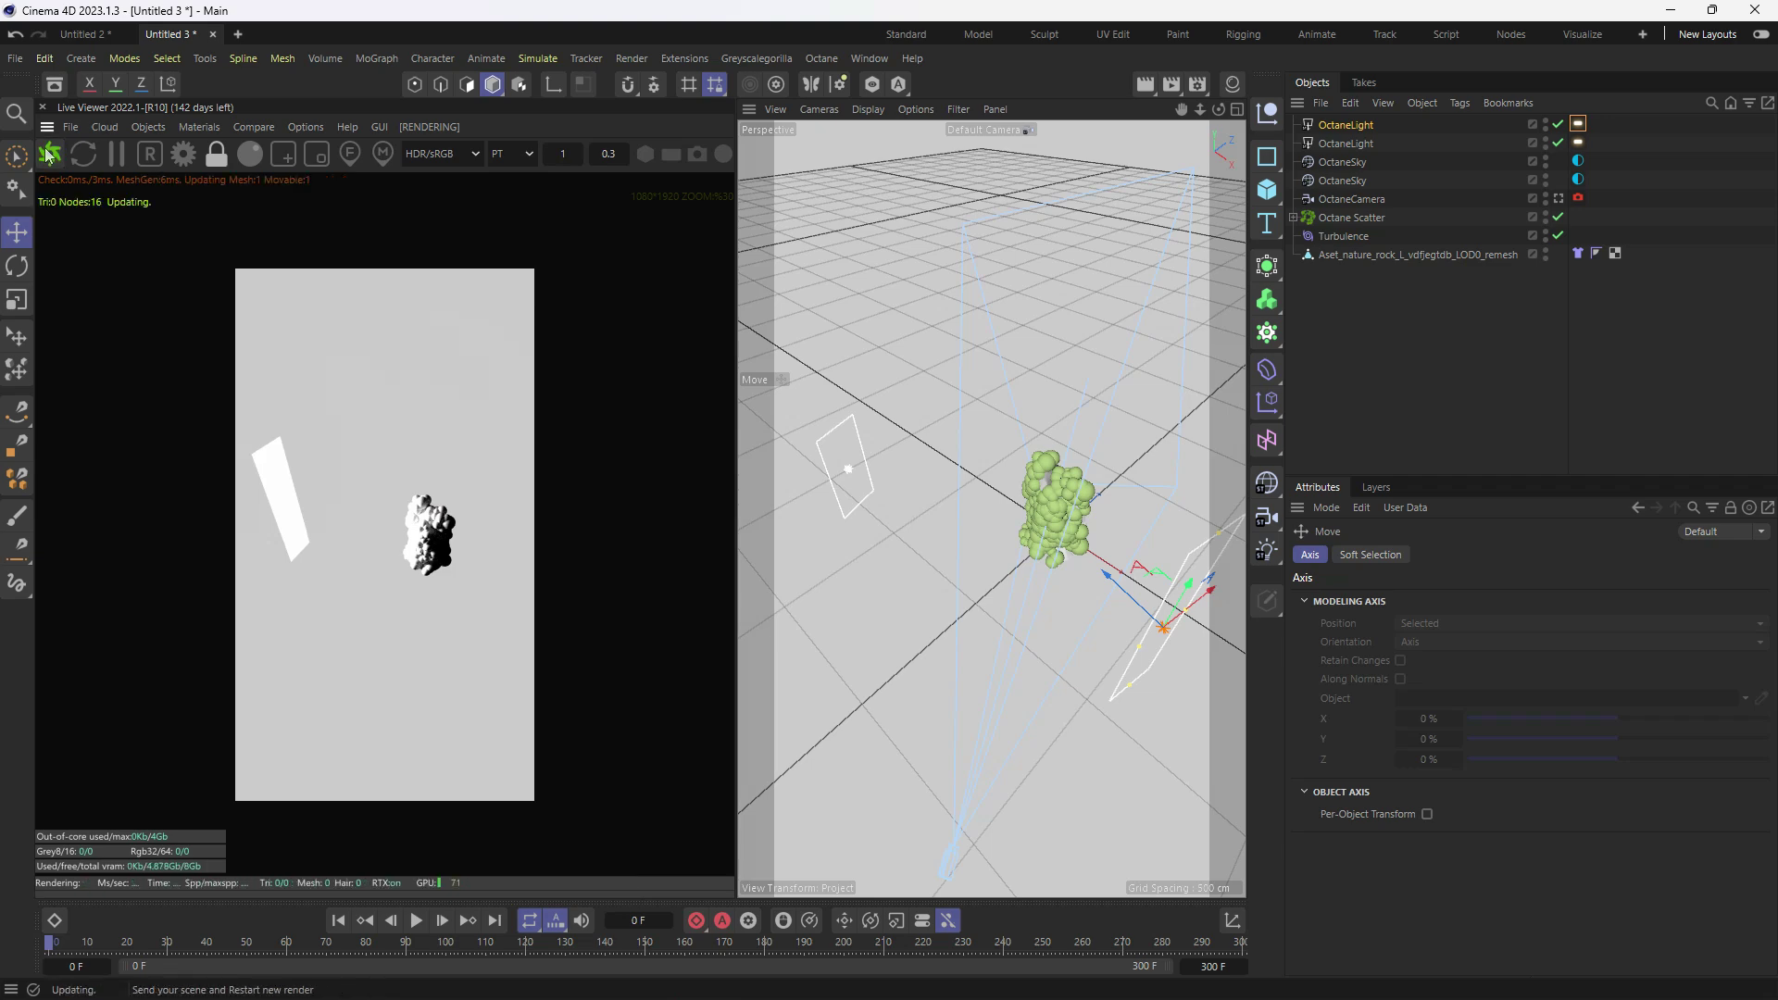
left_click(1580, 125)
left_click(1580, 213)
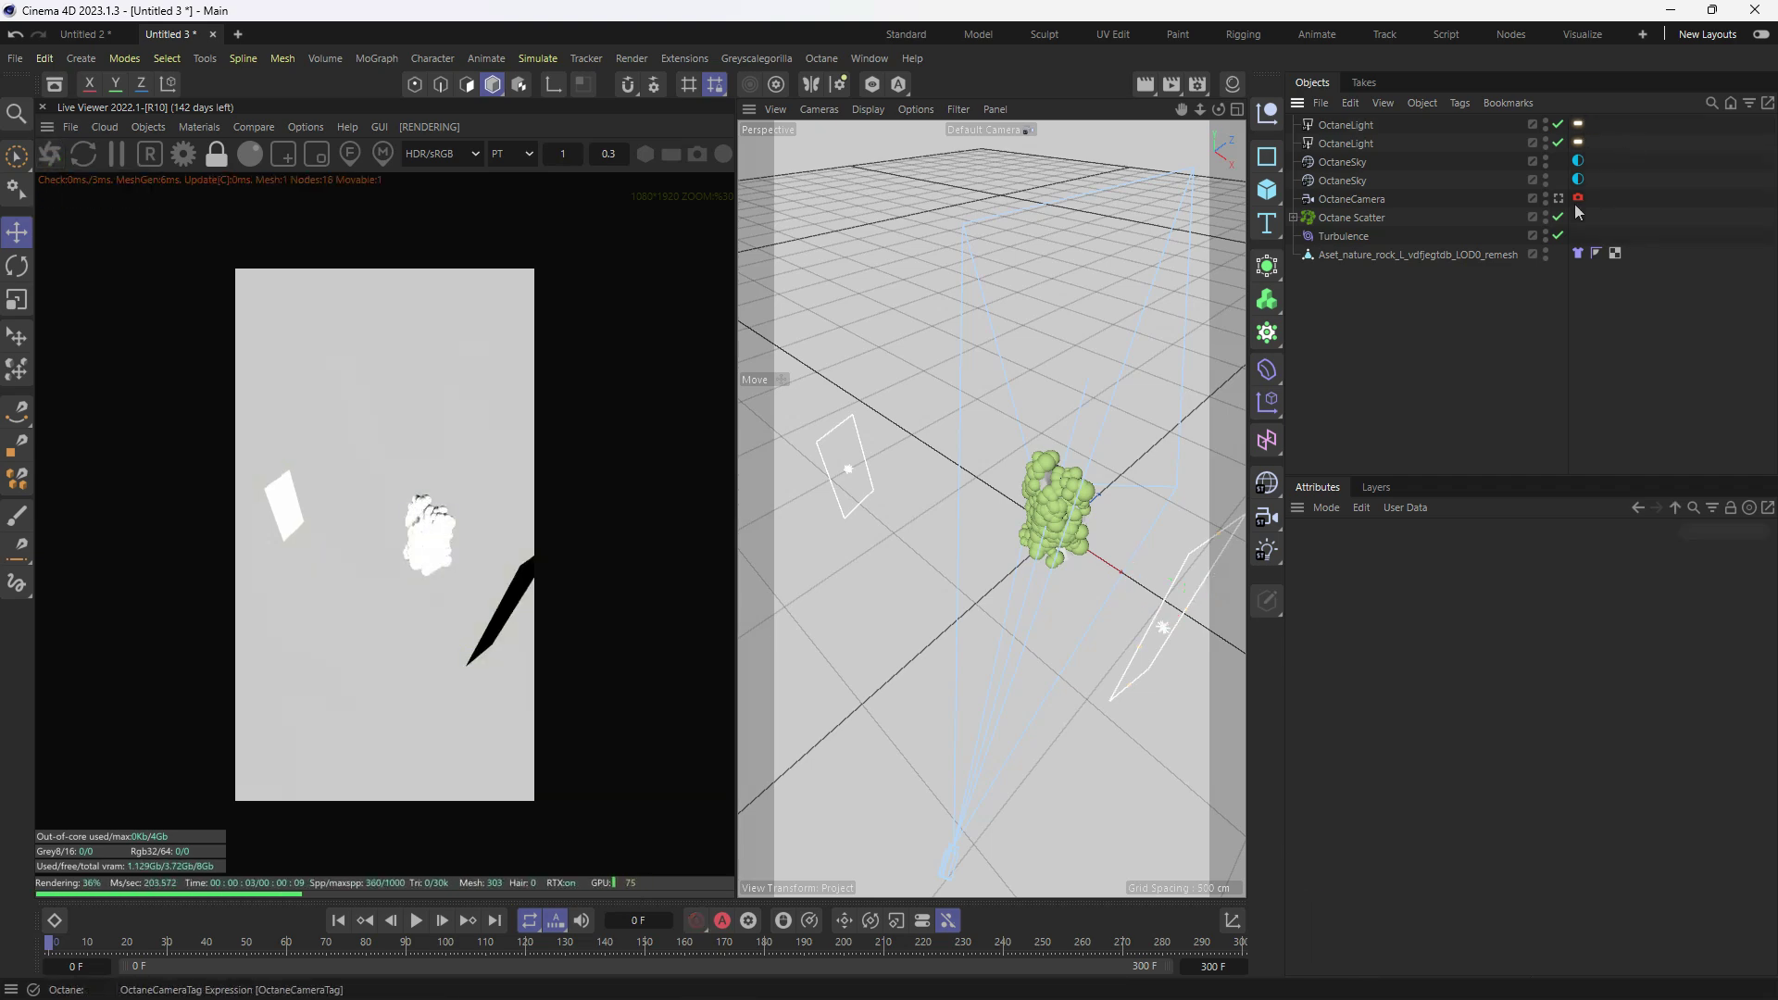
left_click(1558, 197)
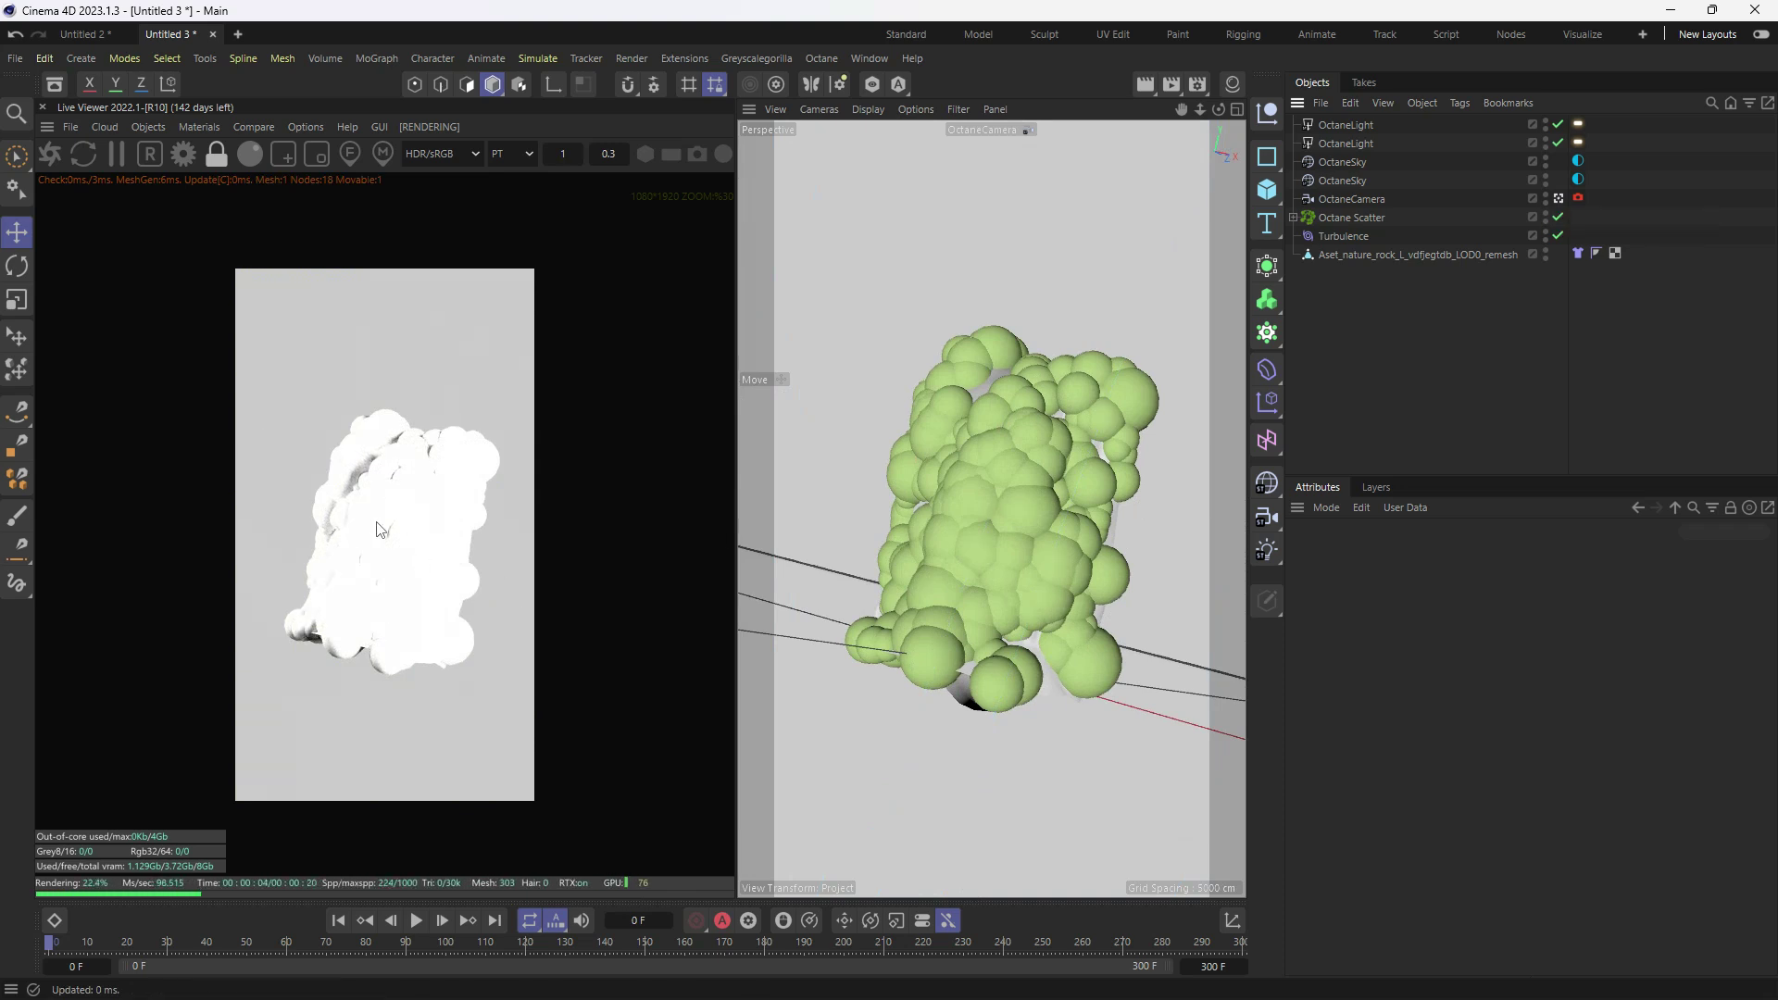
- Lower the first area light's power to about 4.5 and the second area light's power to about 18.2
left_click(1579, 143)
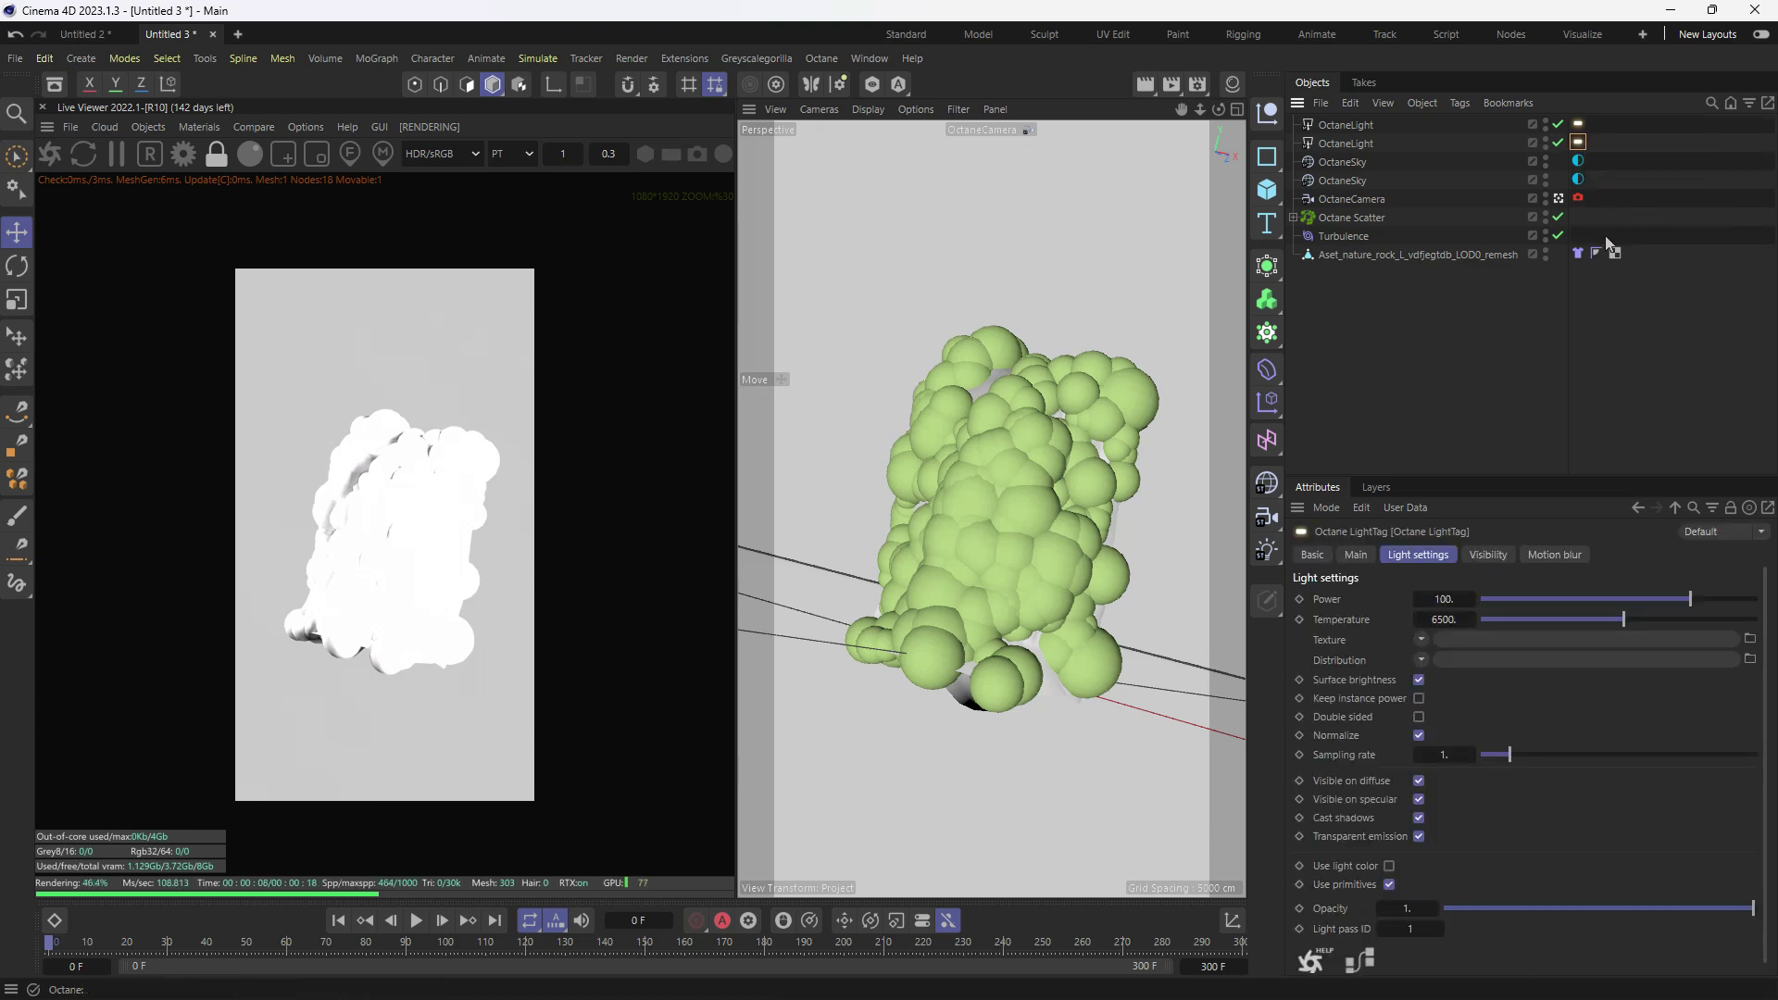
left_click_drag(1682, 597, 1643, 608)
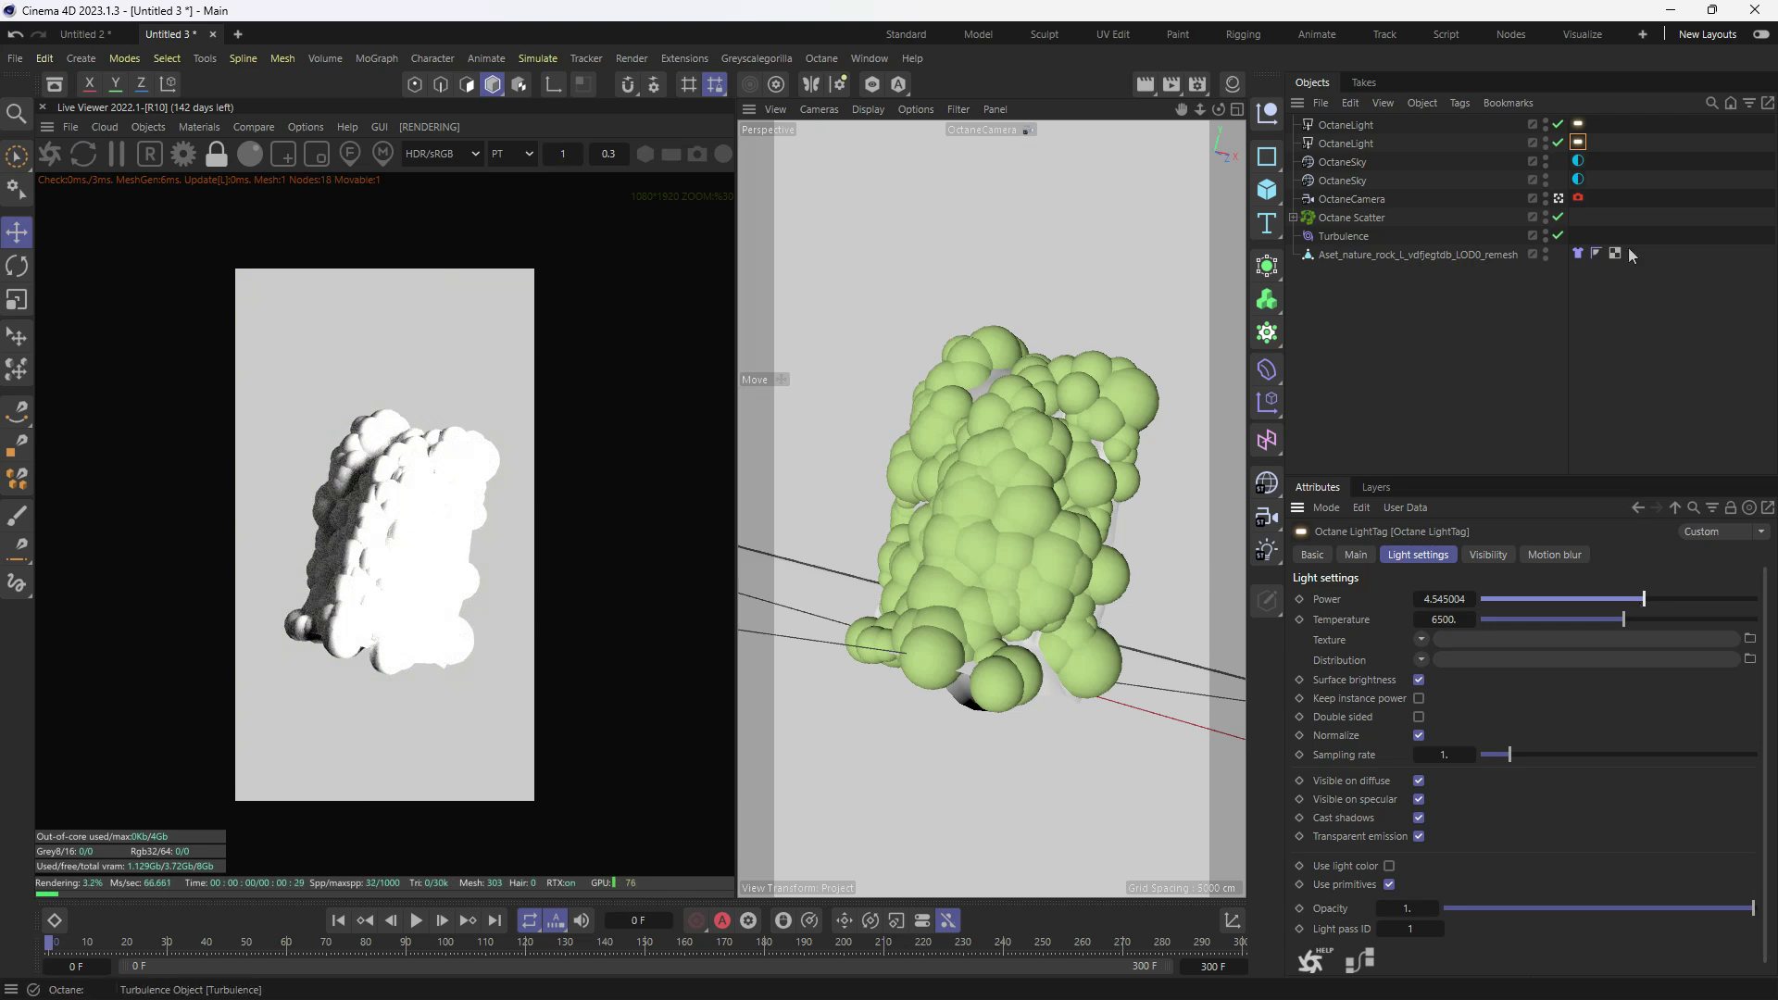
left_click(1579, 123)
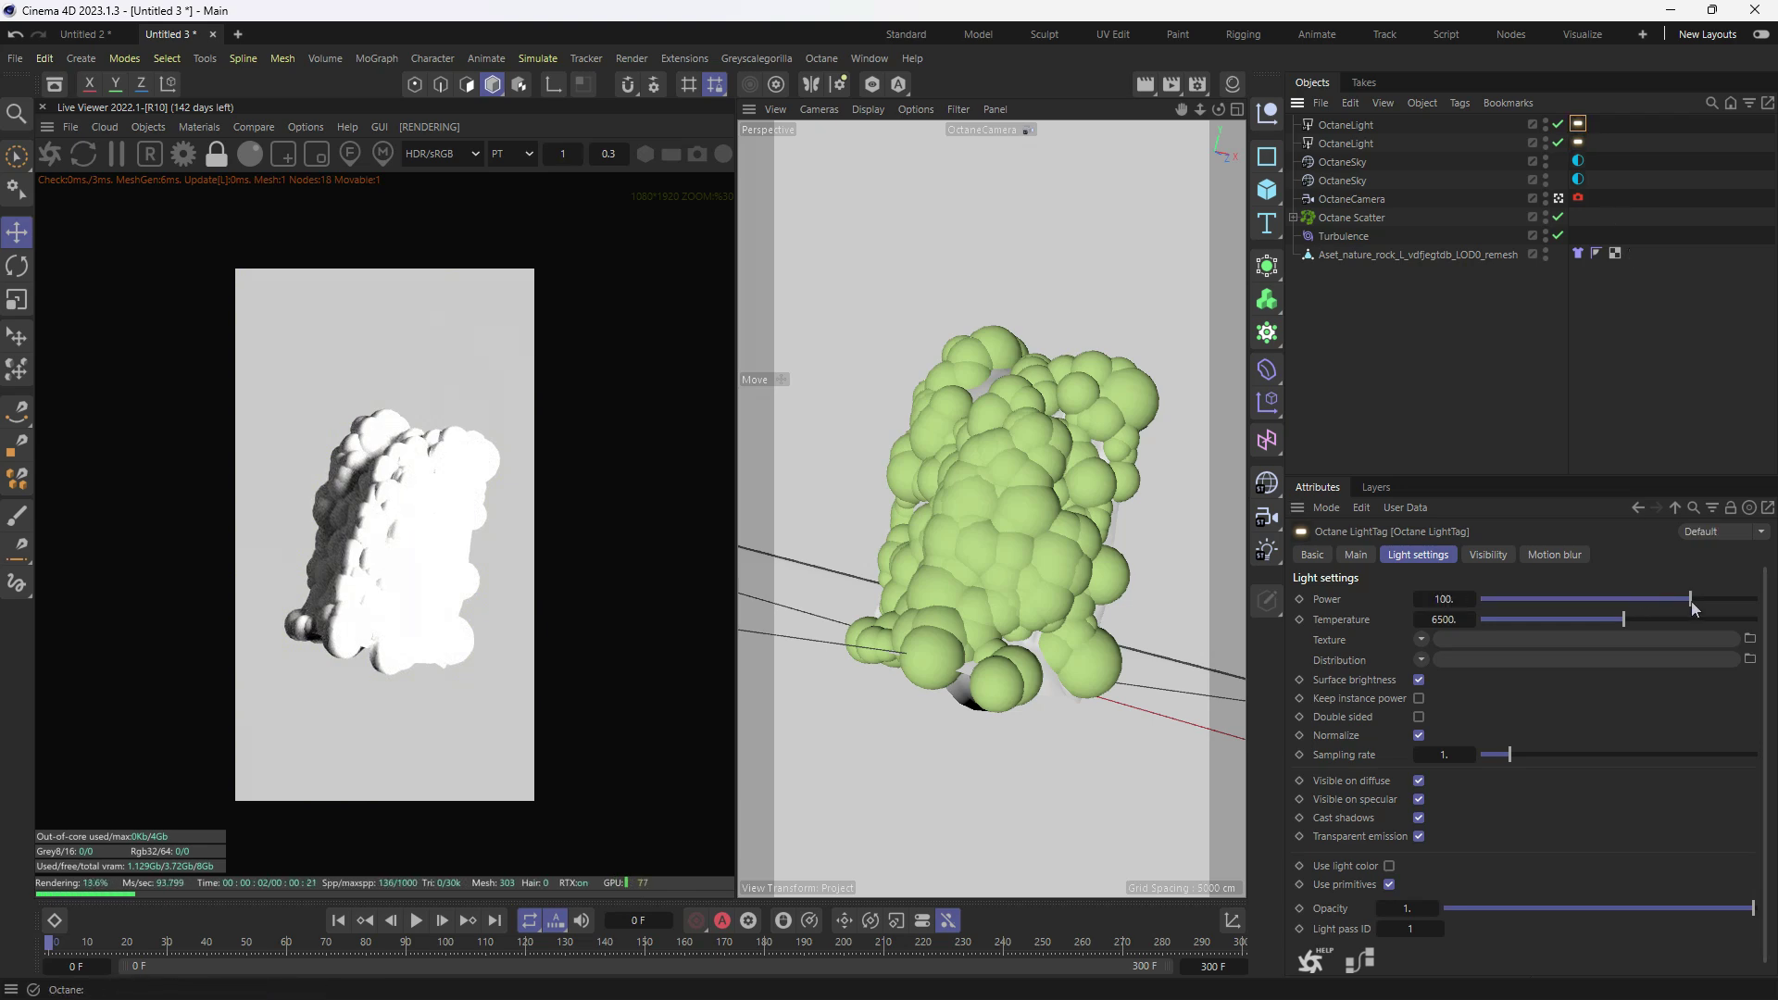
mouse_move(1672, 598)
left_mouse_down()
mouse_move(1632, 602)
mouse_move(1662, 604)
left_mouse_up()
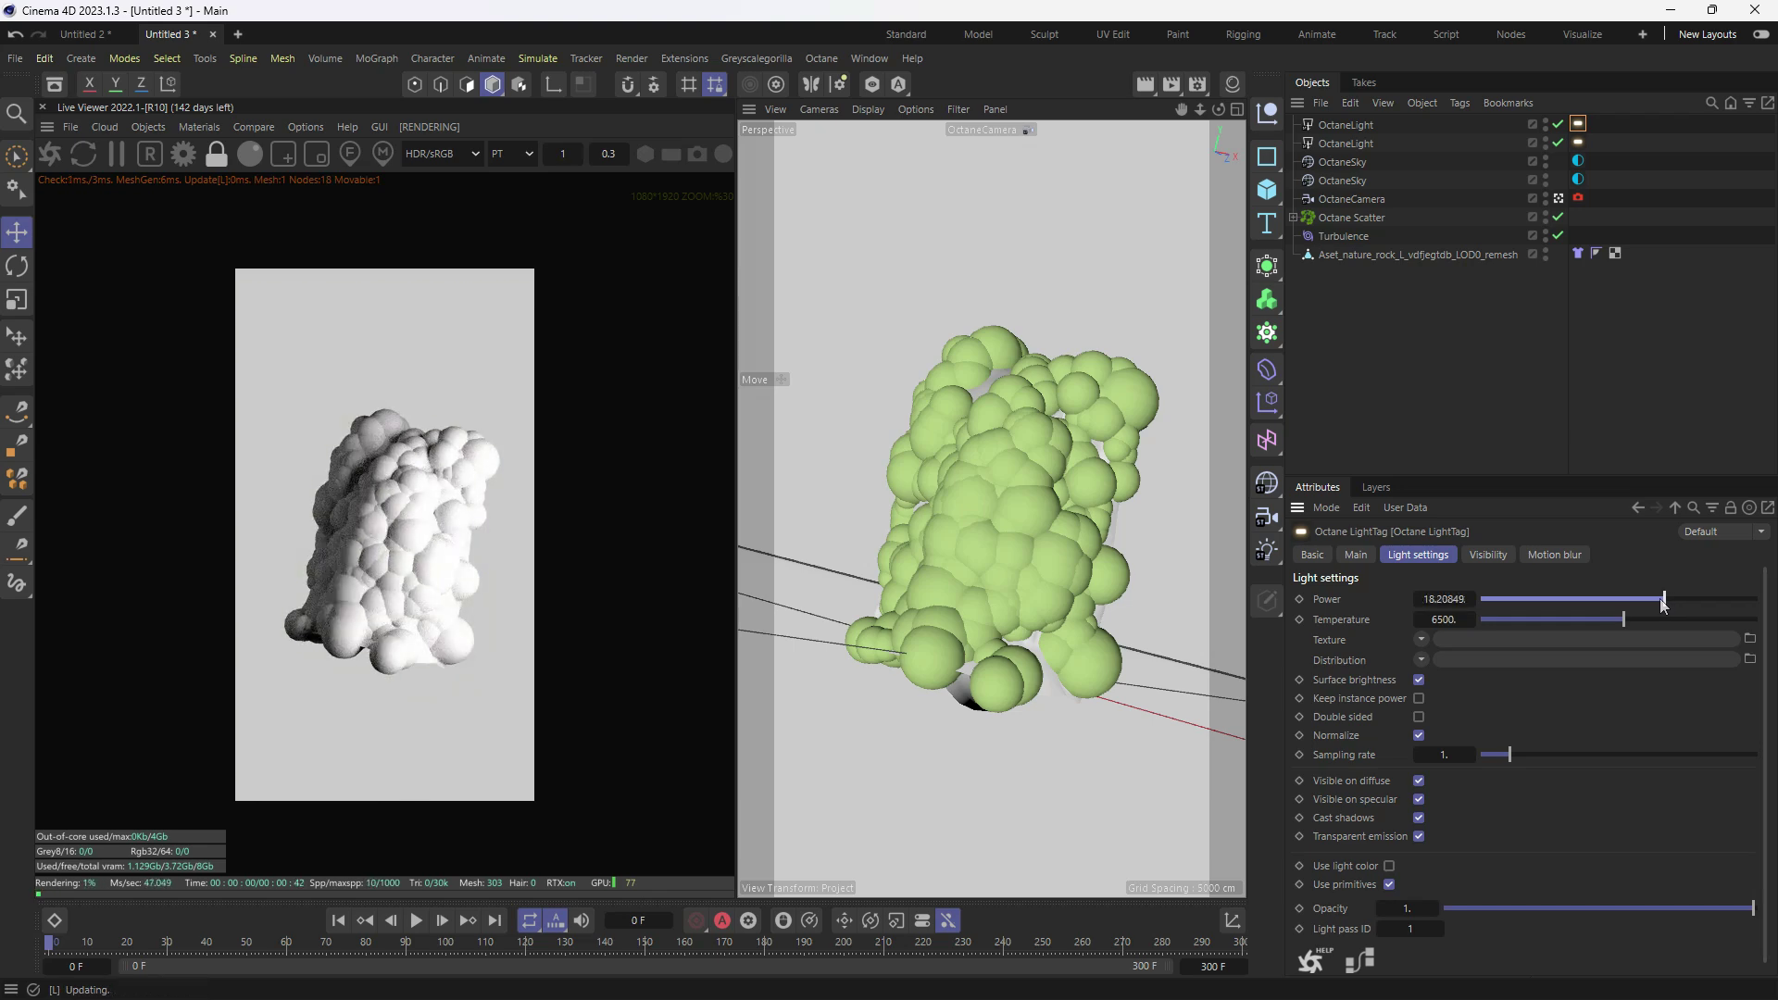
- Examine the smoothness and shading of the scattered spheres up close in the live render
scroll(456, 570, "up", 3)
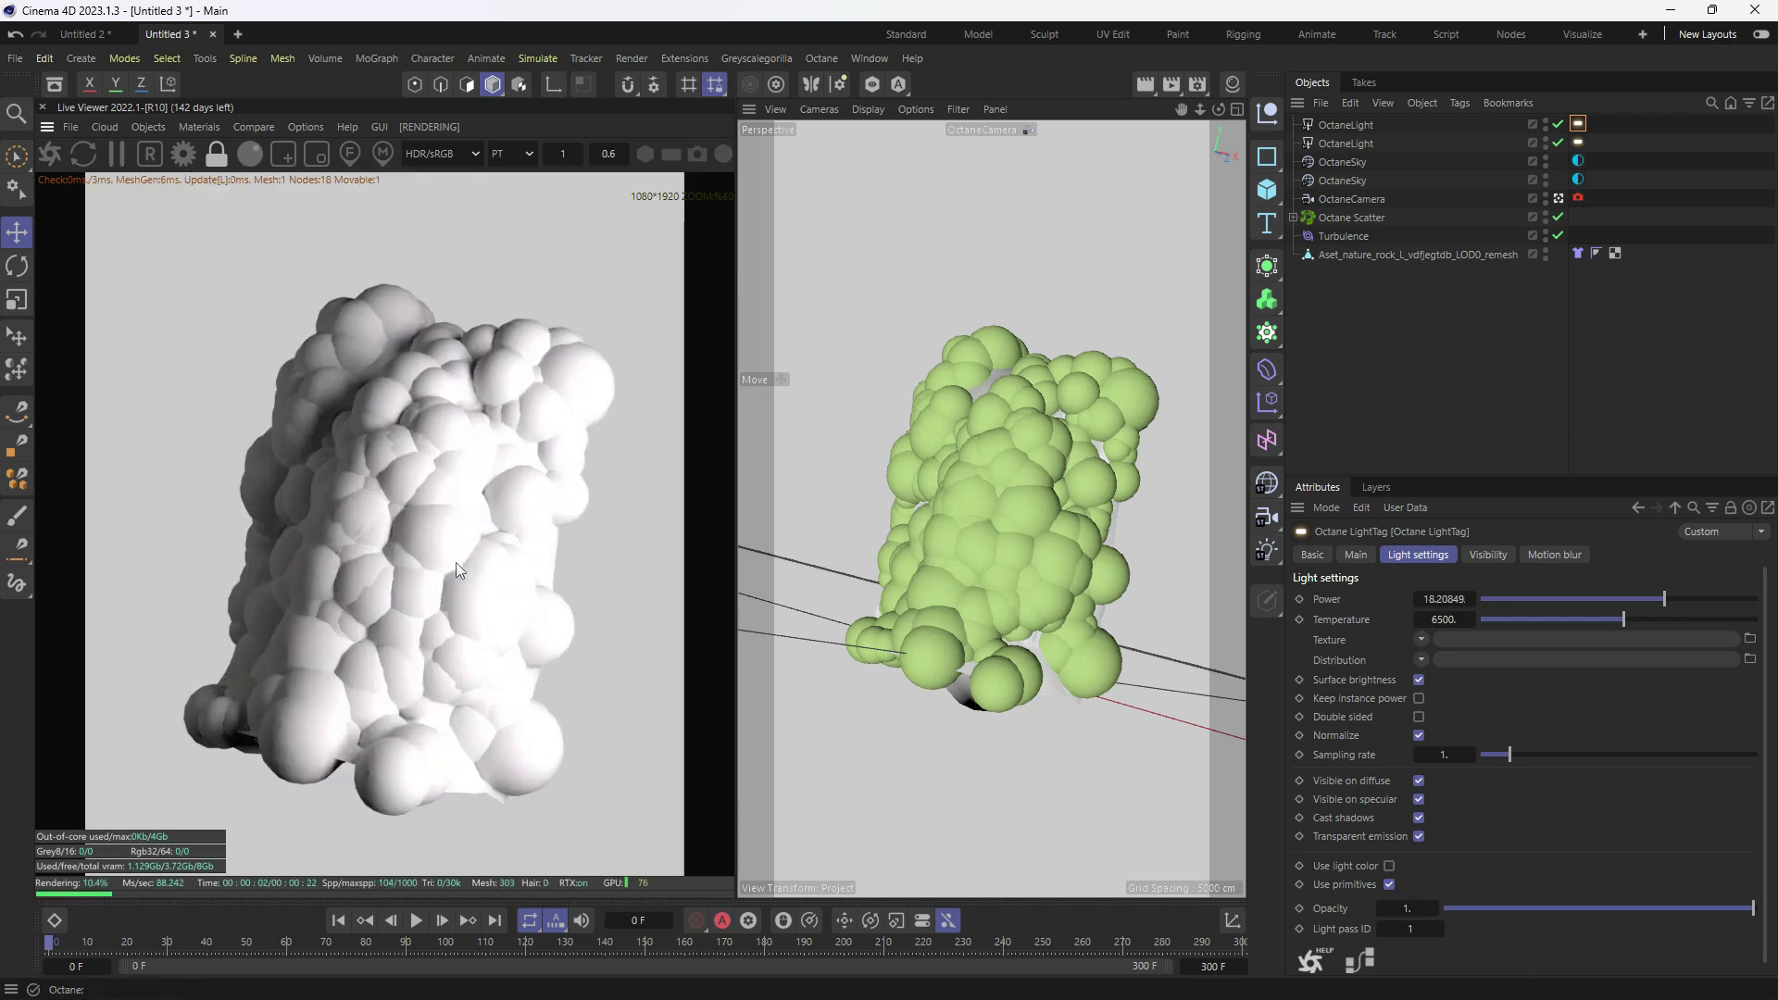
scroll(456, 570, "up", 1)
scroll(455, 569, "down", 1)
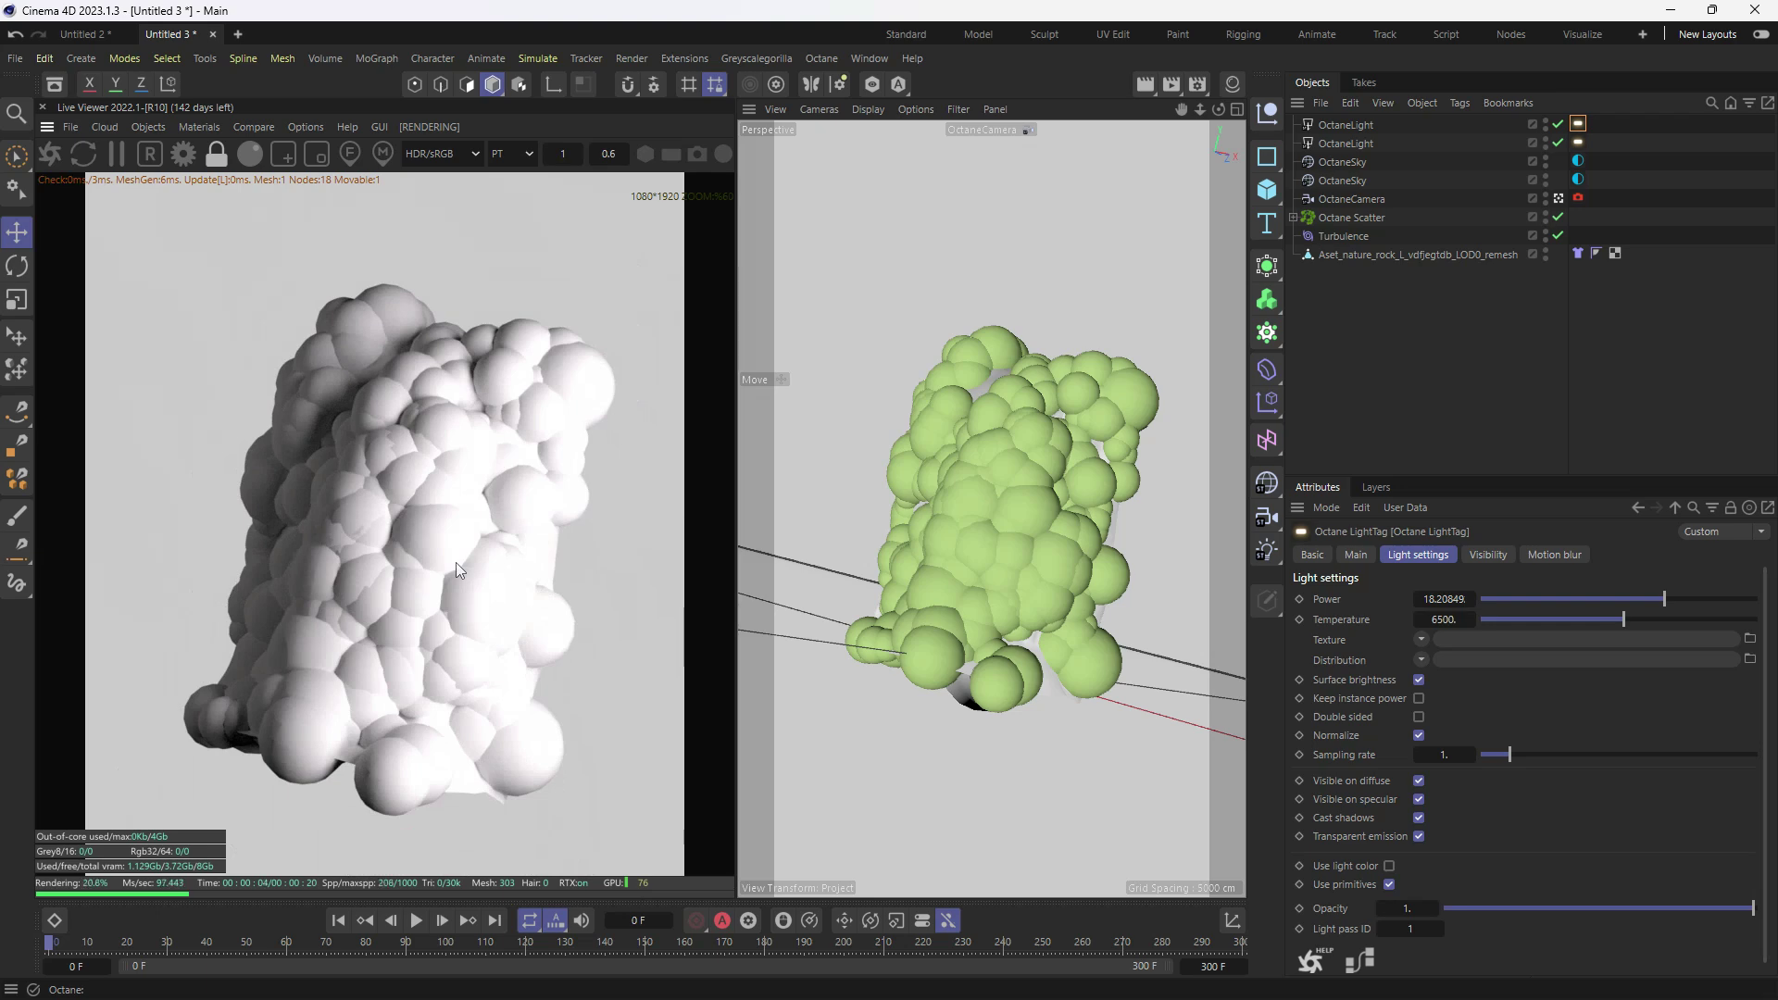
scroll(456, 564, "up", 2)
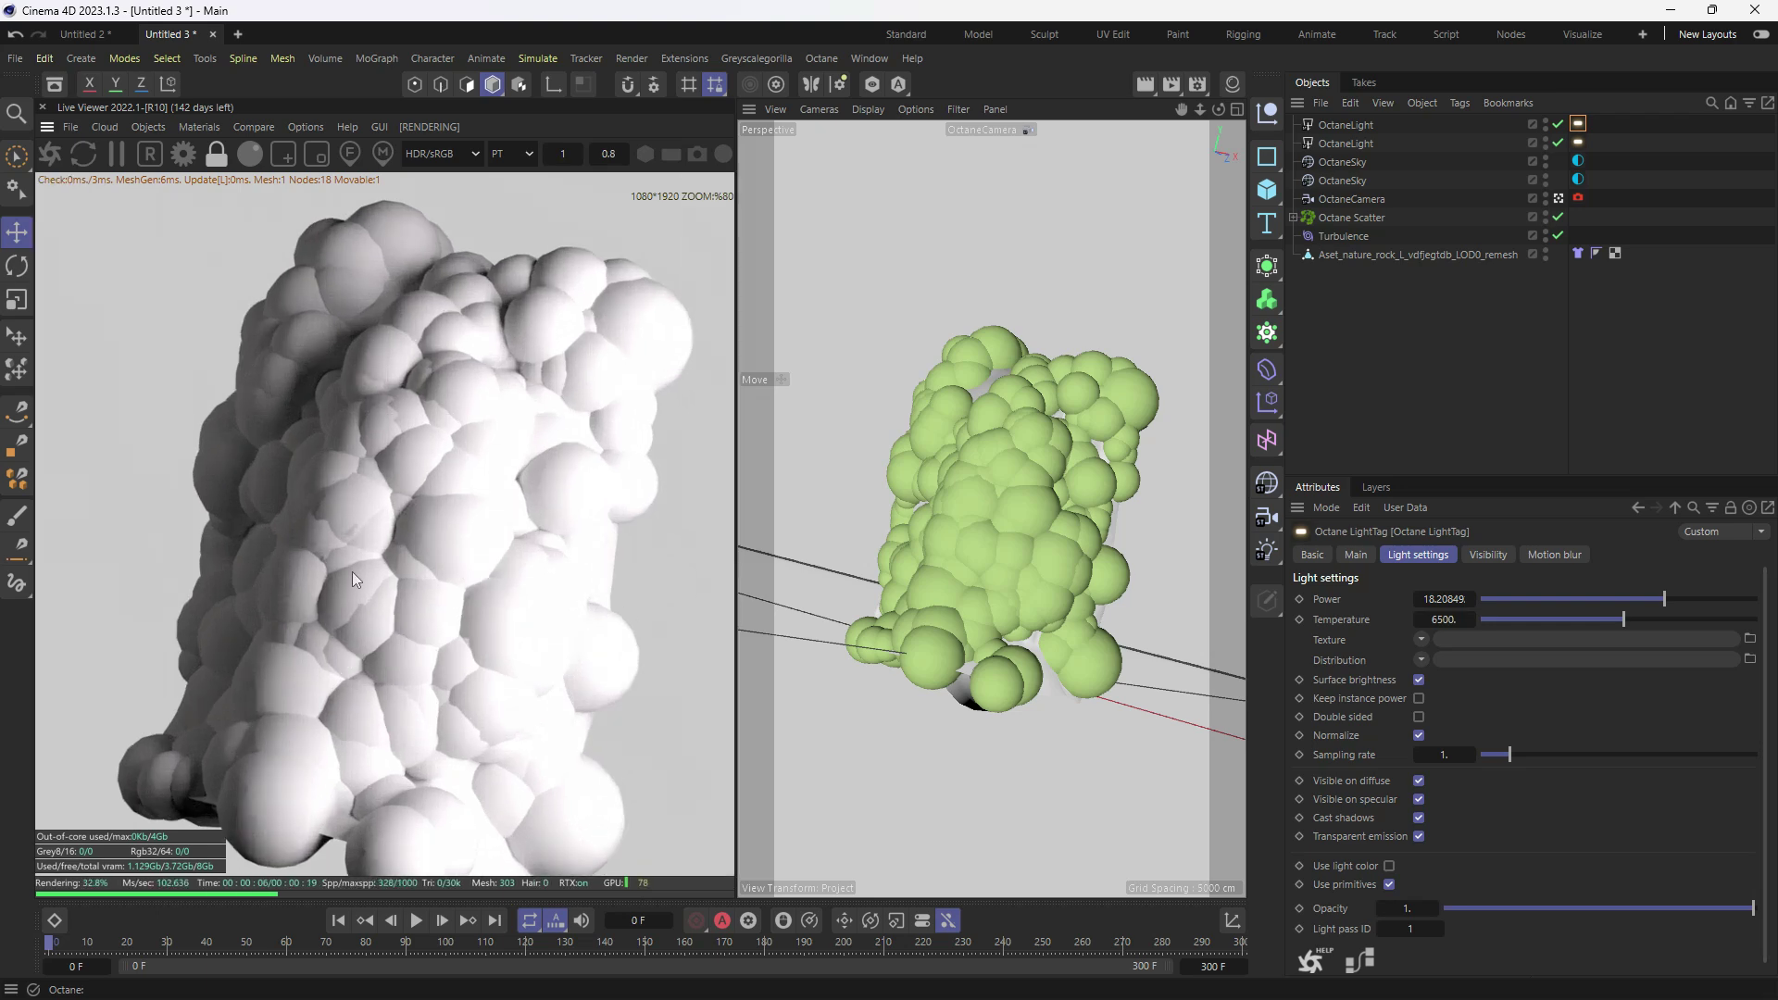
scroll(352, 554, "up", 10)
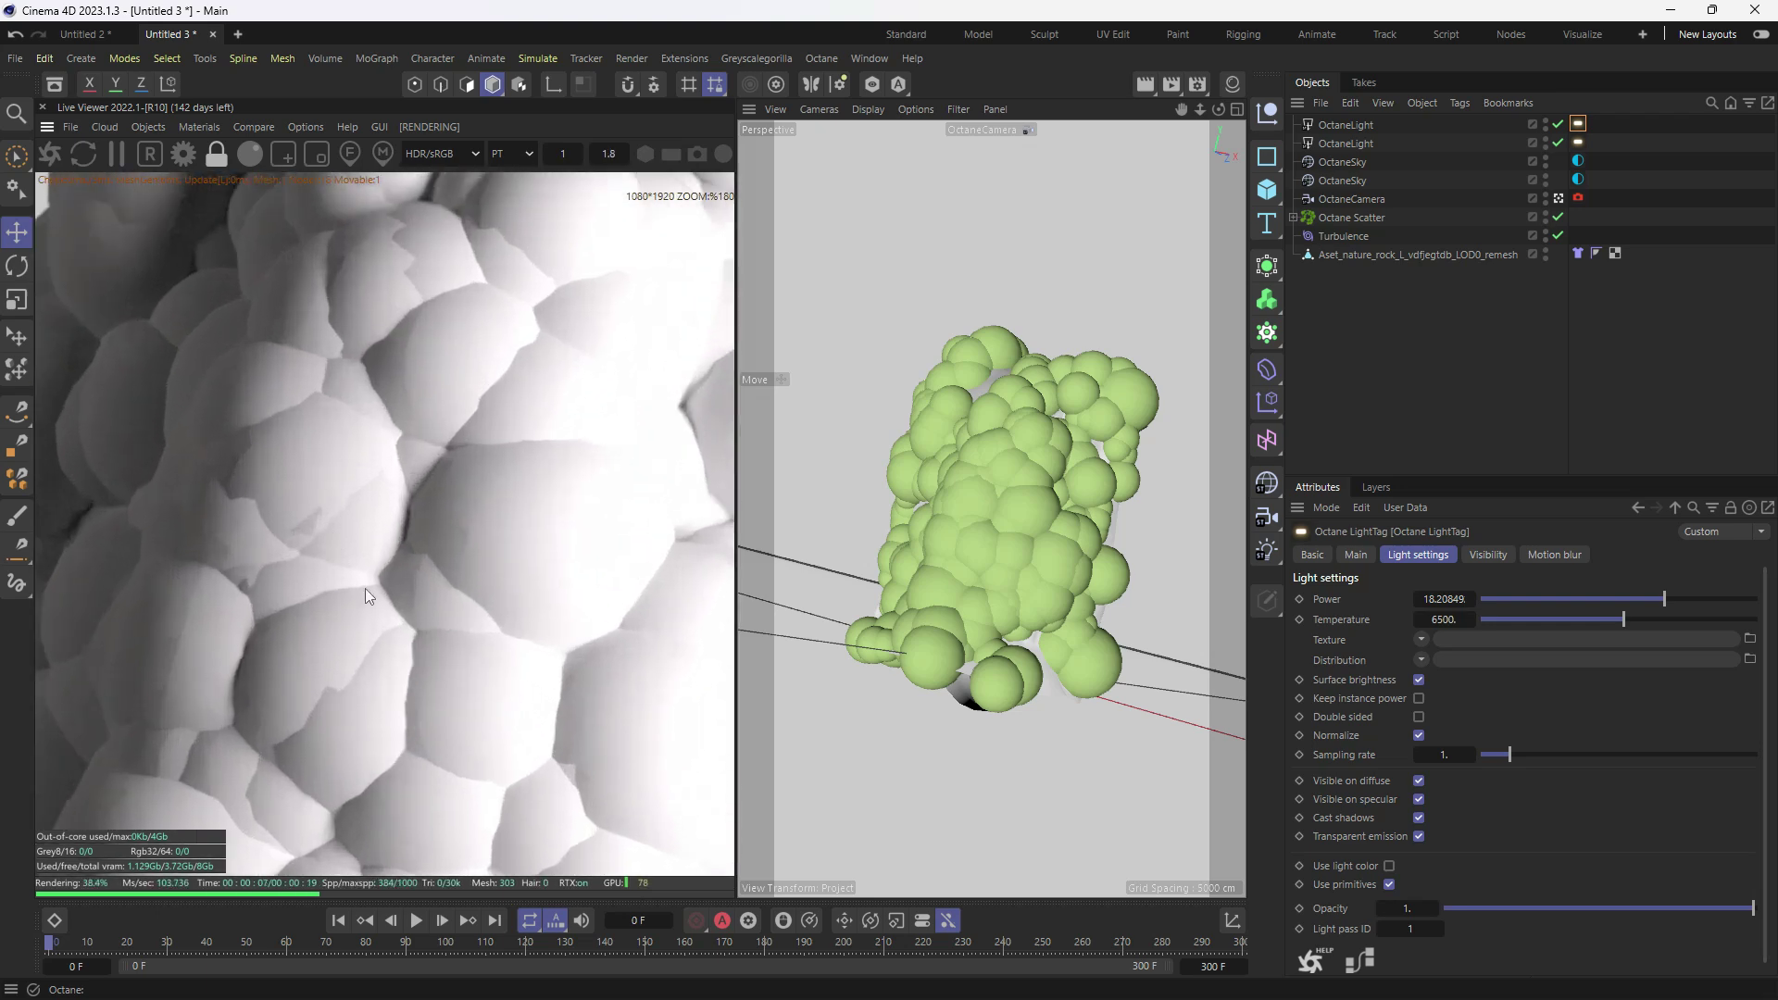
scroll(380, 556, "down", 12)
mouse_move(430, 533)
middle_mouse_down()
mouse_move(435, 462)
mouse_move(443, 545)
middle_mouse_up()
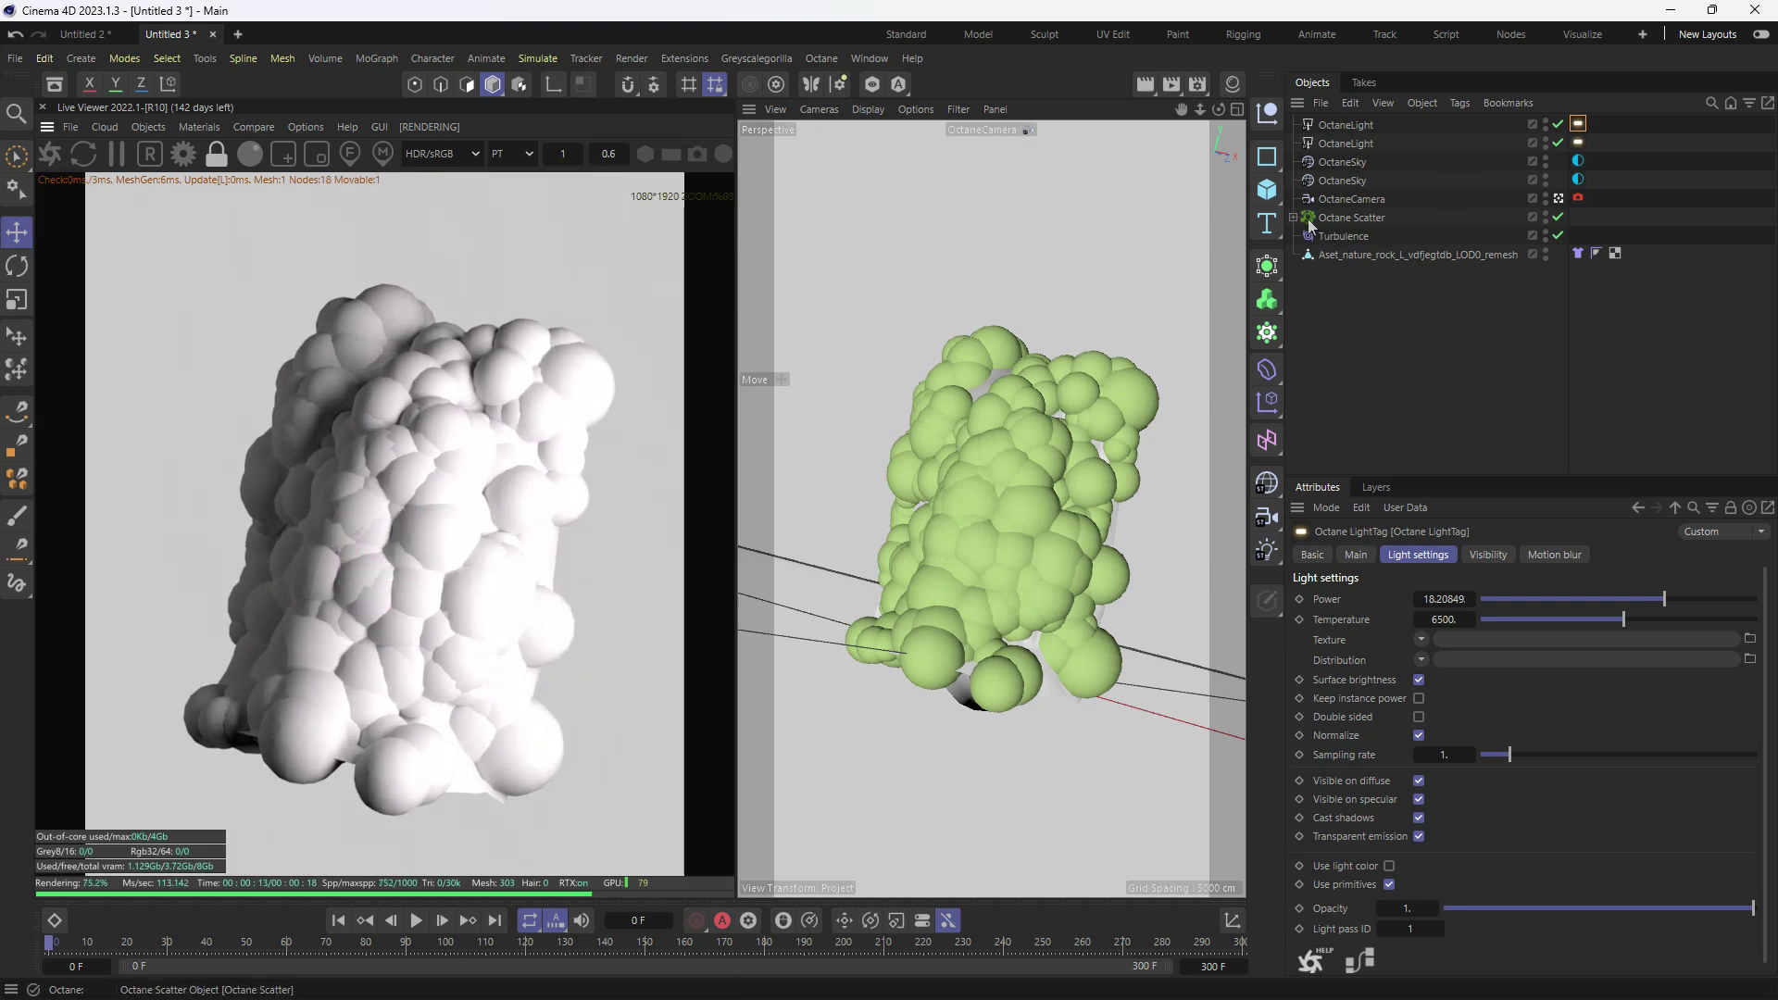
- Set the segments of the Sphere under Octane Scatter to 60 and check the spheres in the live render
left_click_drag(1267, 189, 1349, 237)
left_click(1355, 218)
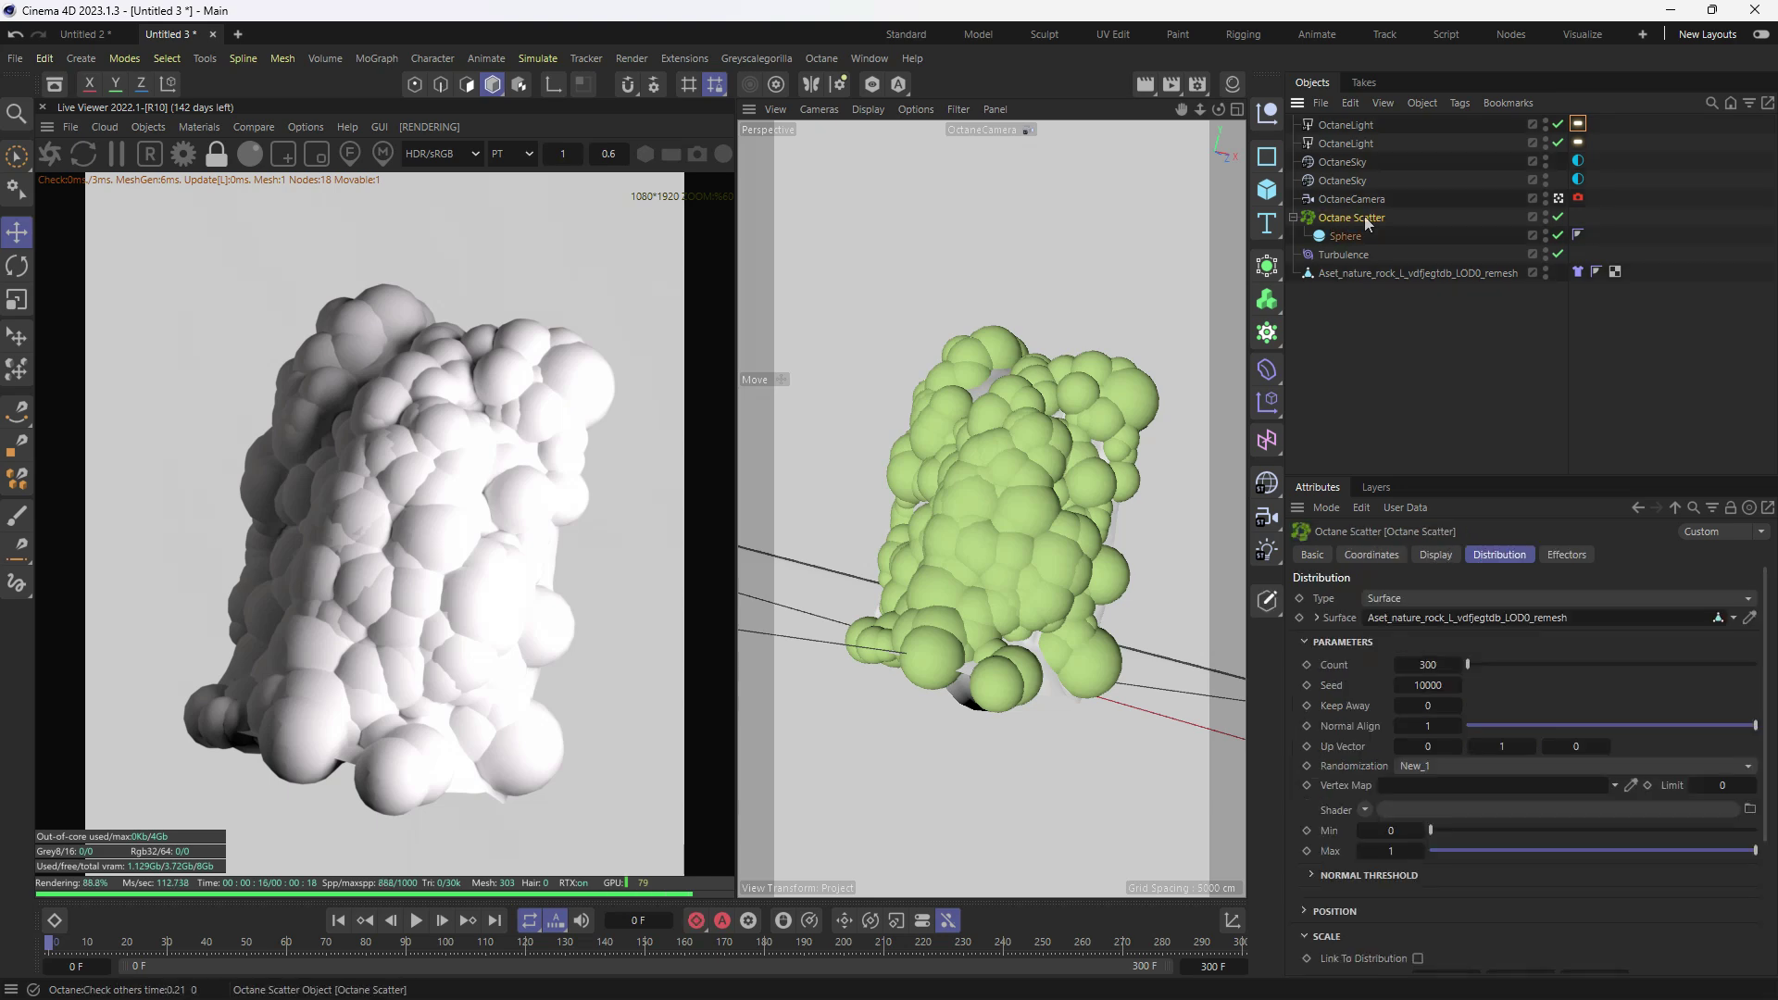
left_click(1343, 237)
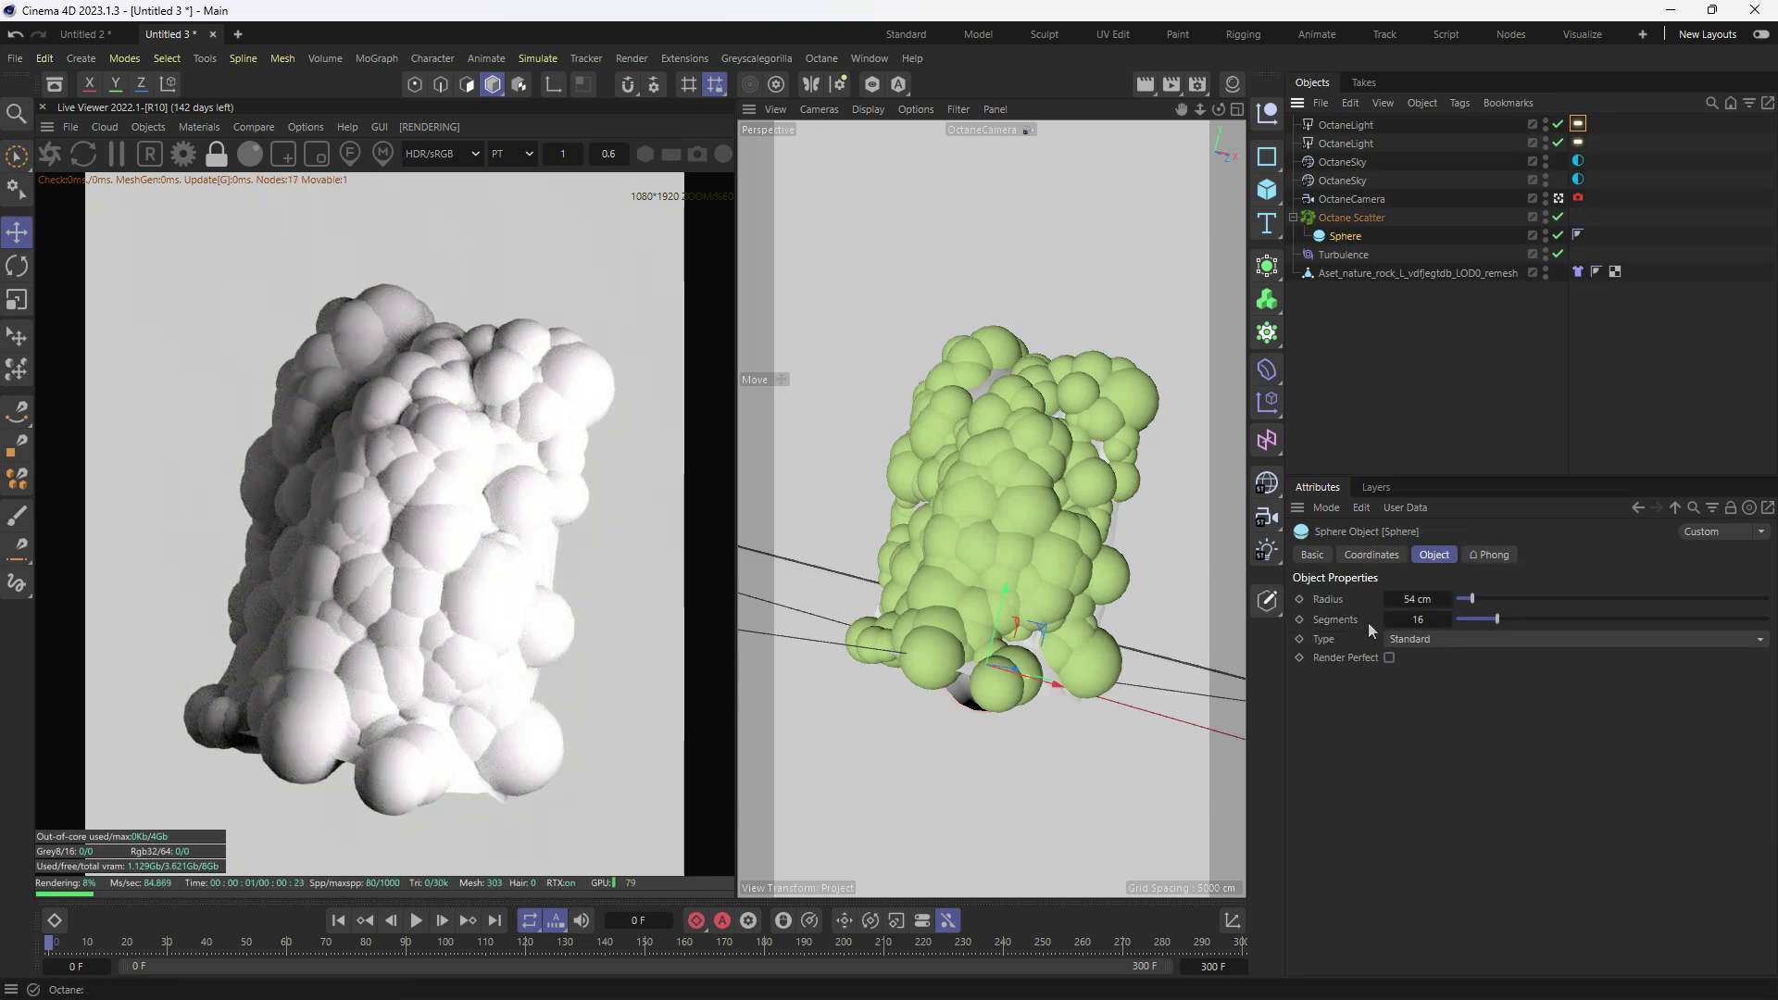
left_click_drag(1504, 619, 1687, 608)
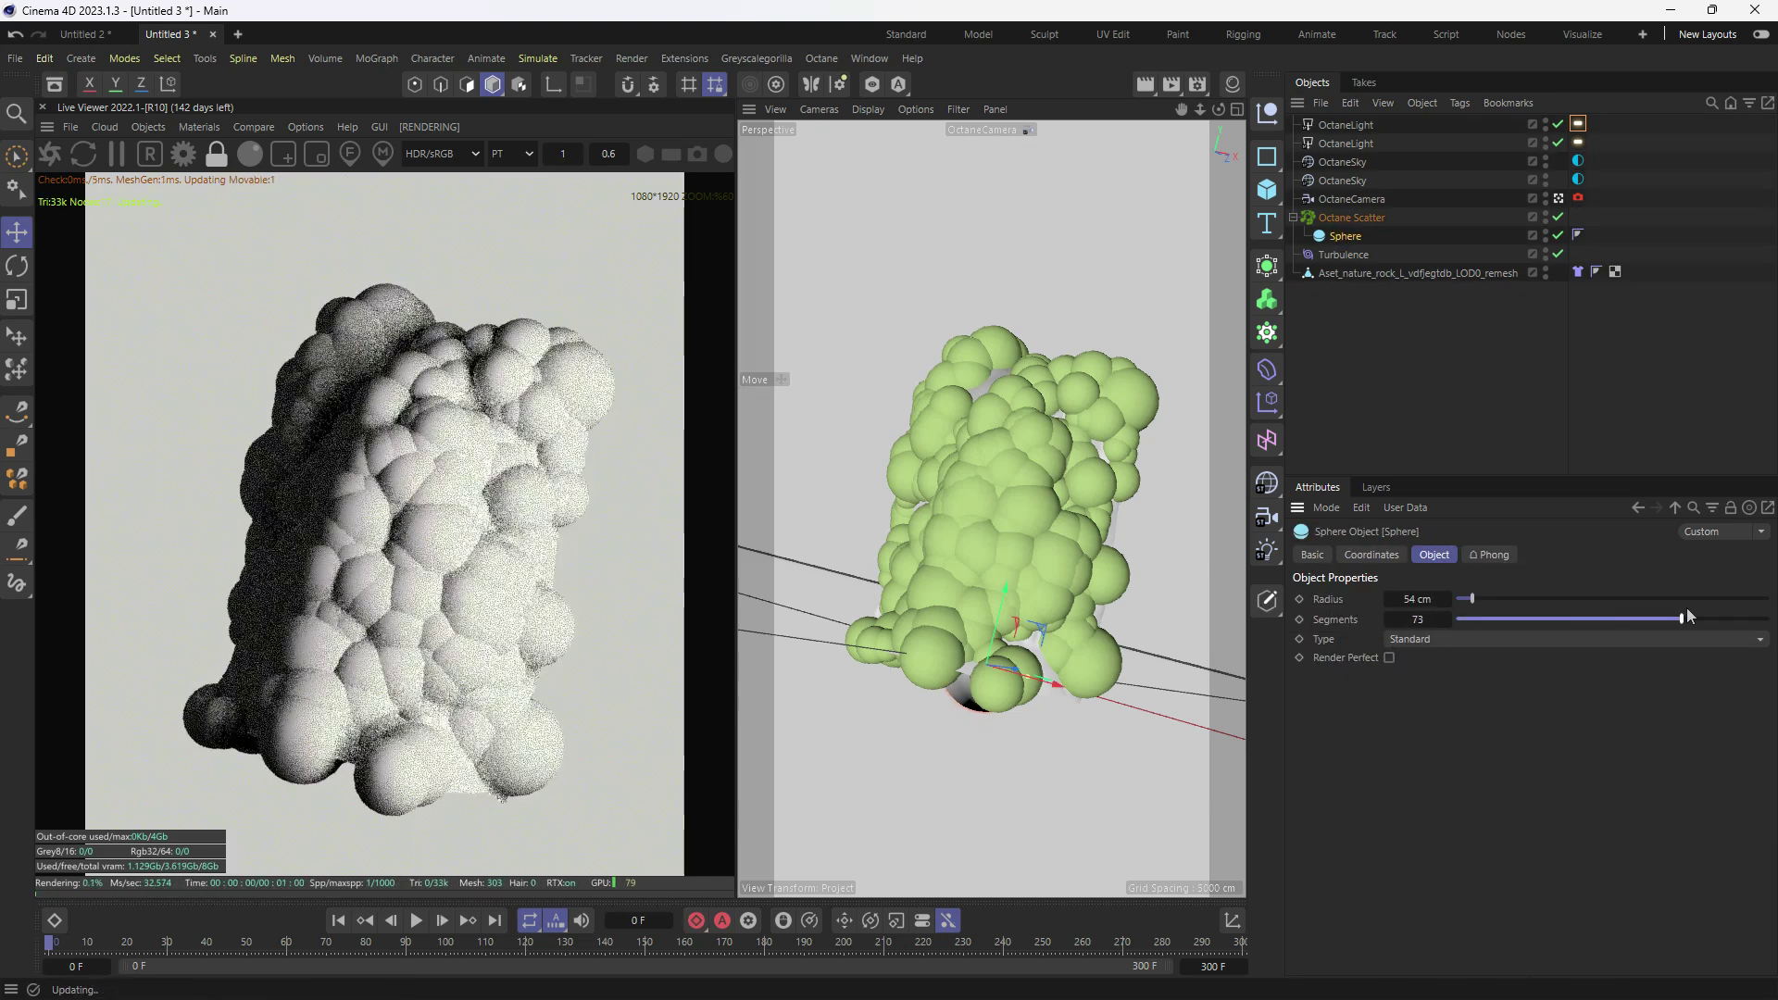
left_click_drag(1422, 619, 1429, 619)
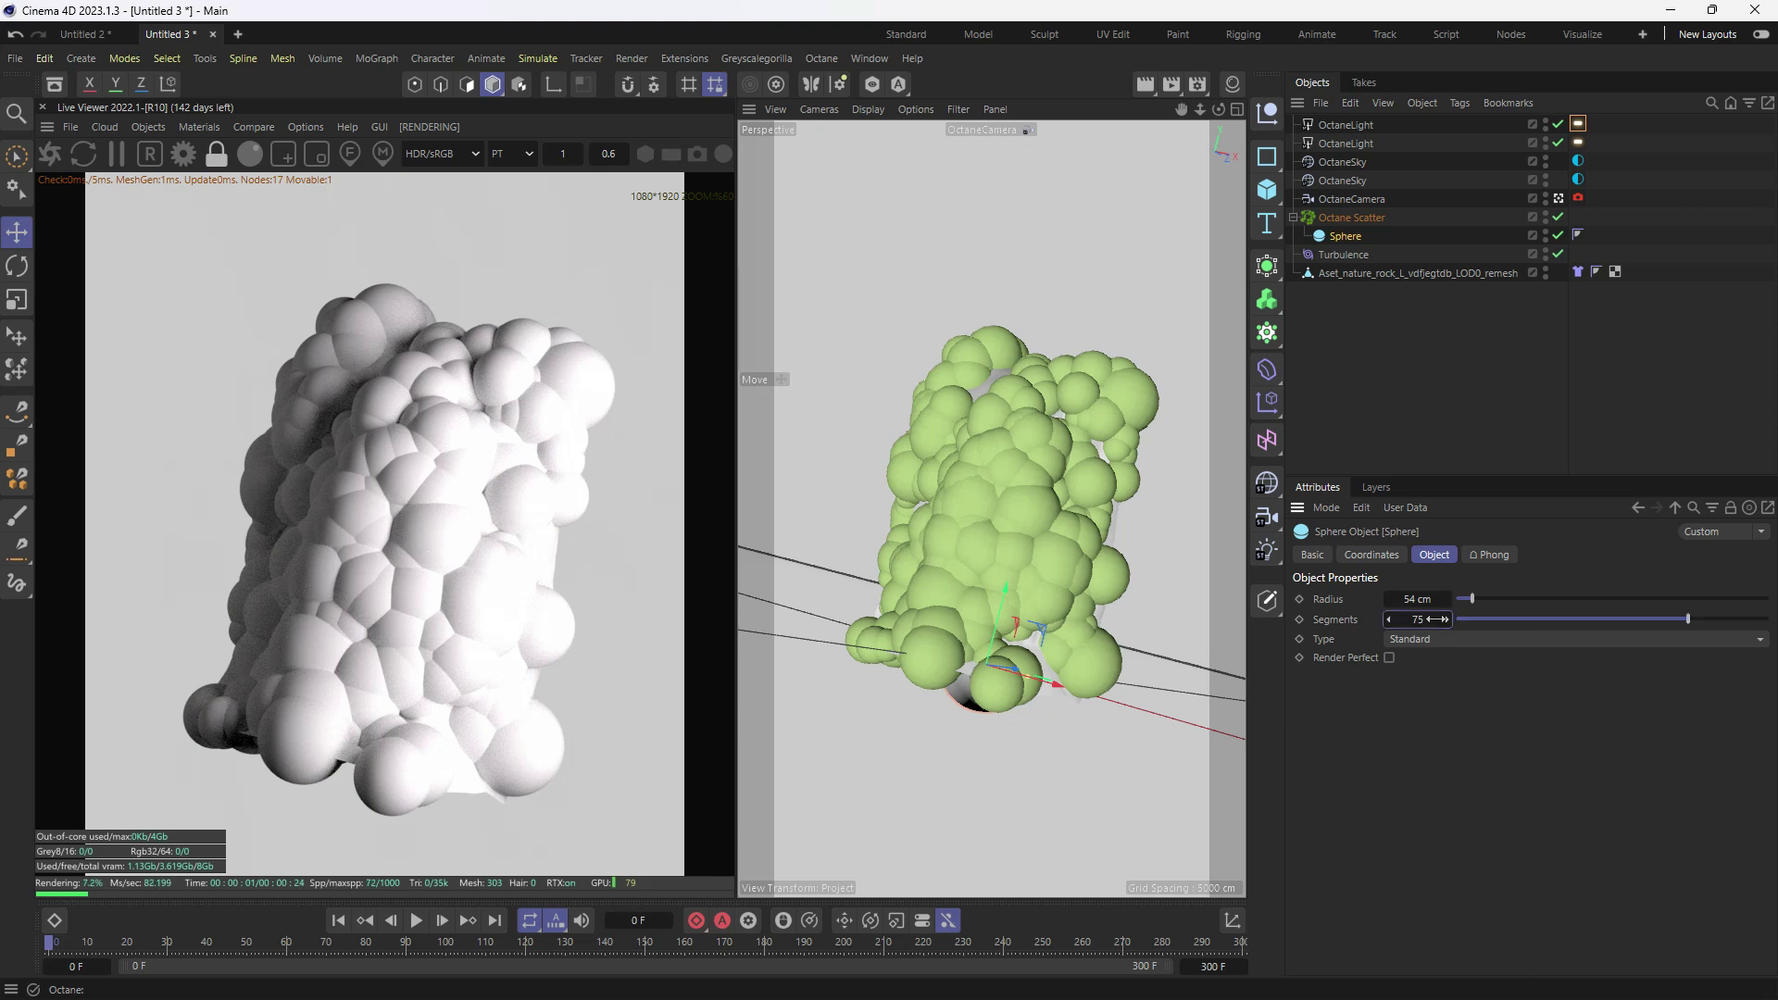
double_click(1432, 619)
type("60")
key("Return")
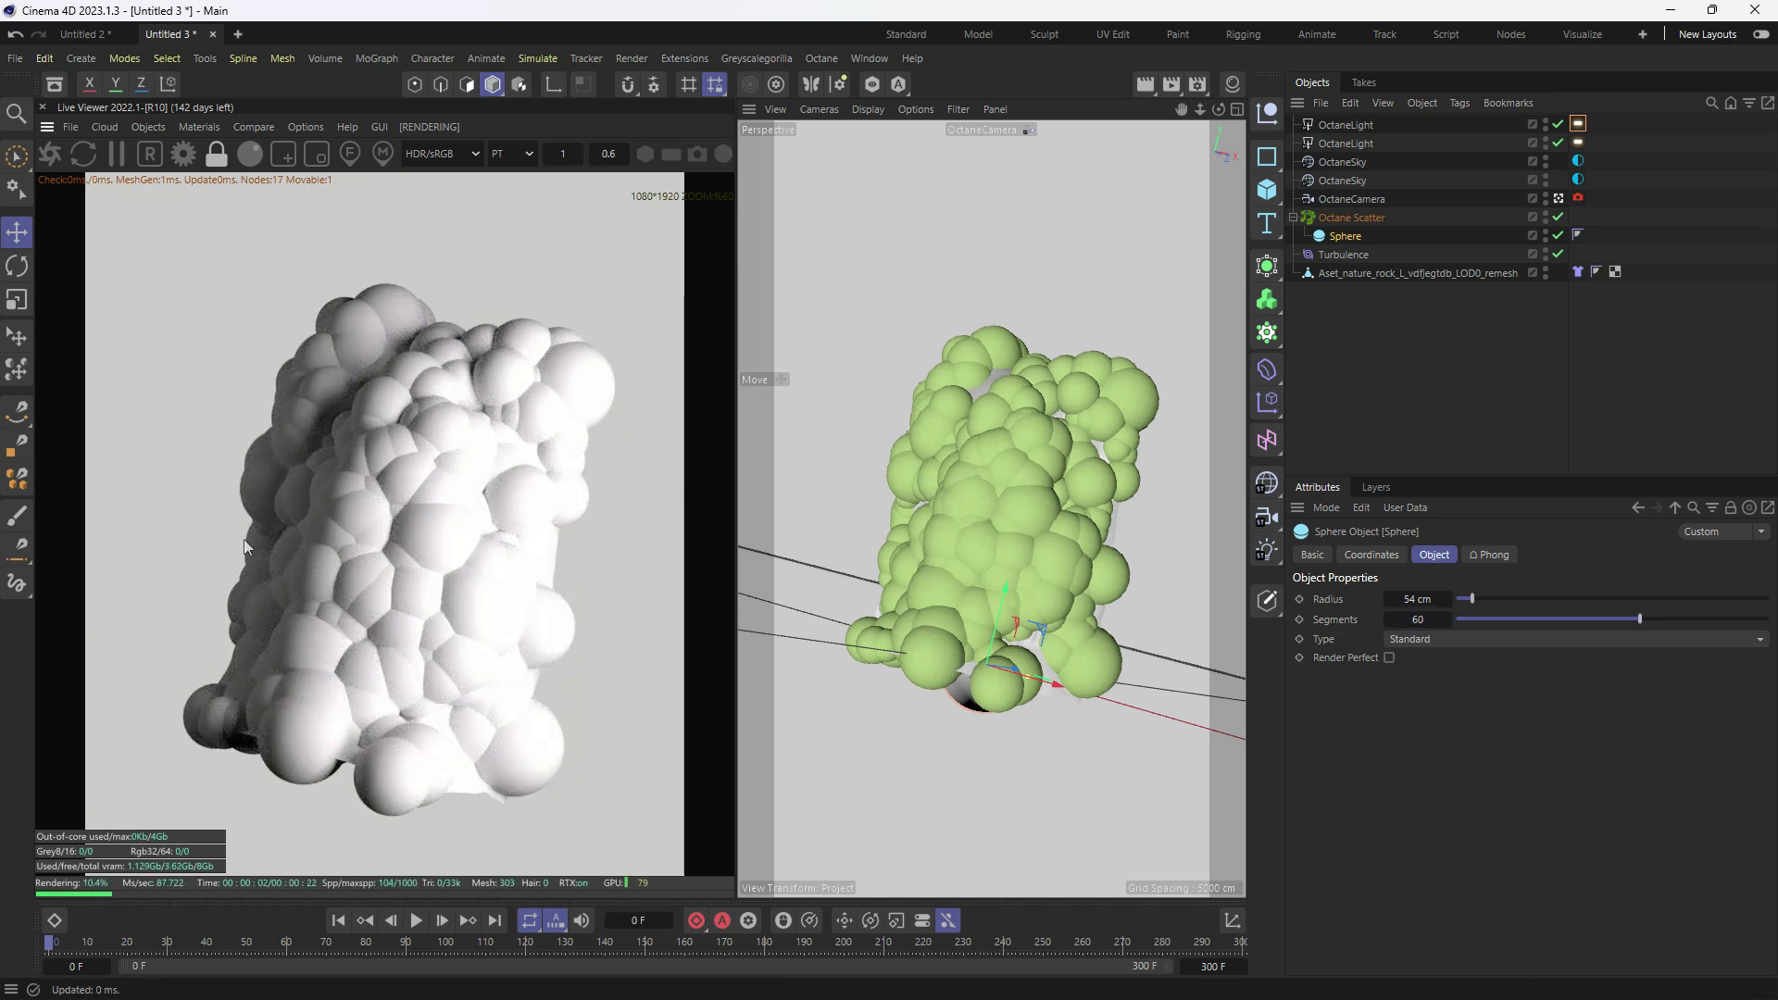
scroll(325, 542, "up", 3)
scroll(430, 539, "down", 3)
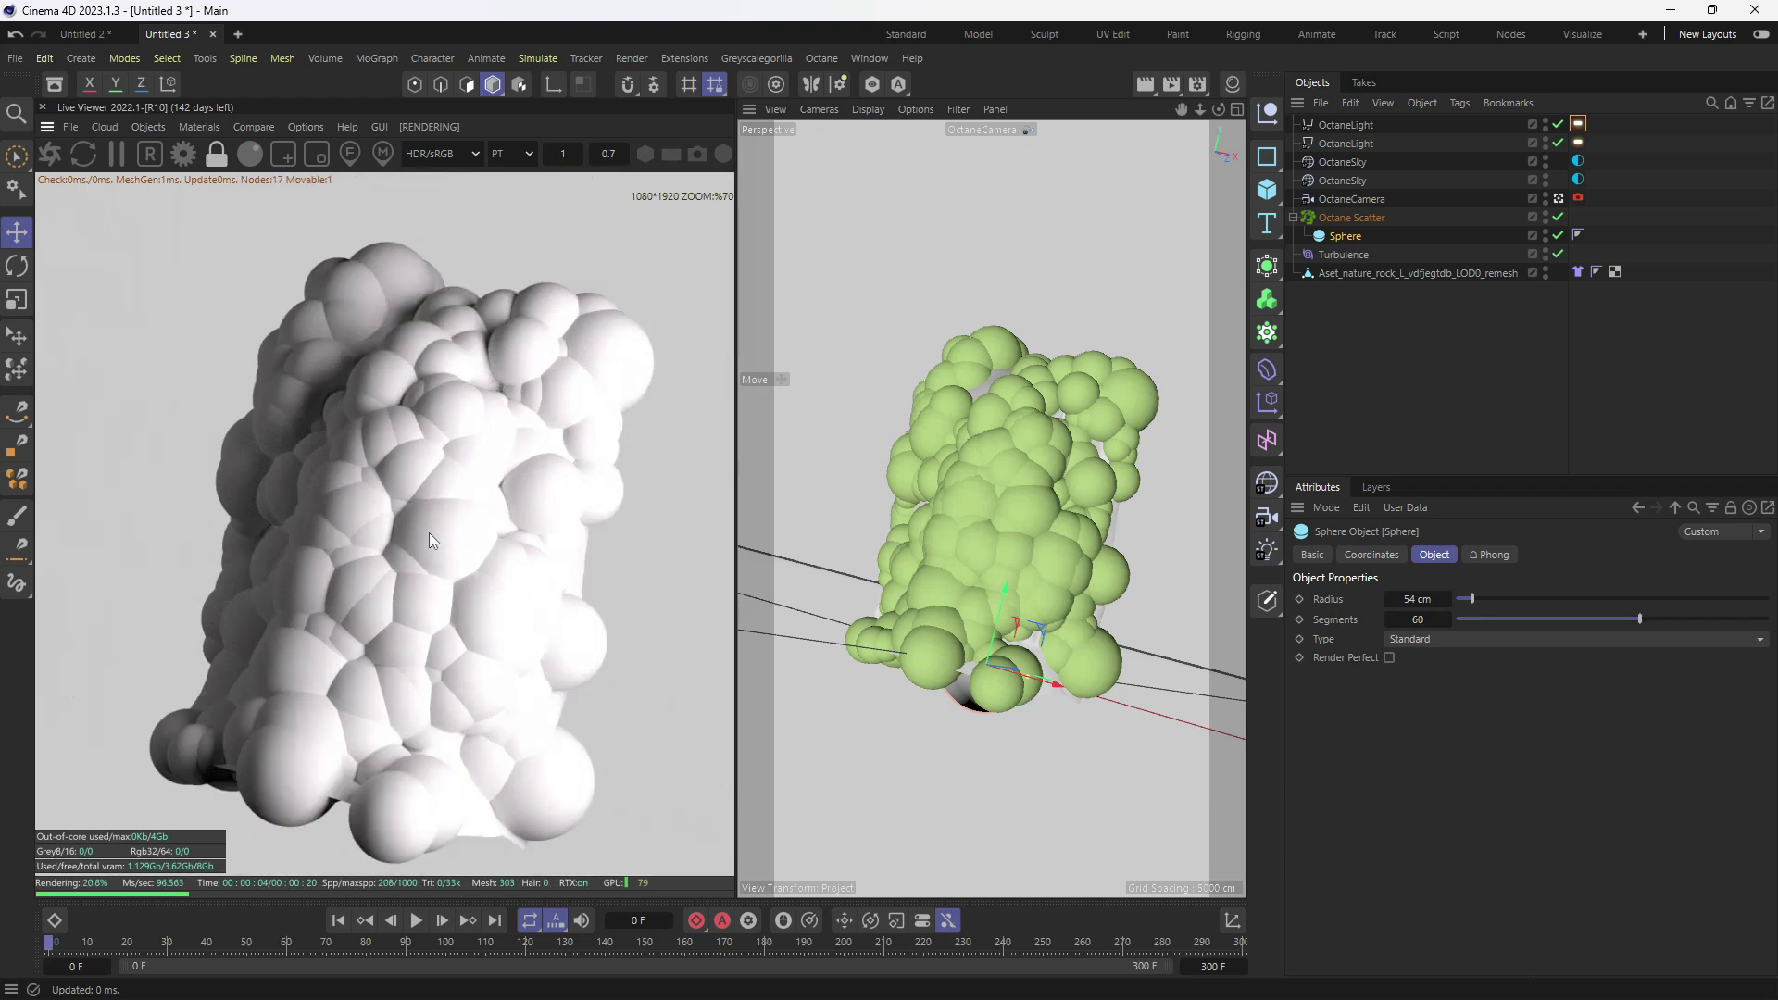
scroll(429, 541, "up", 1)
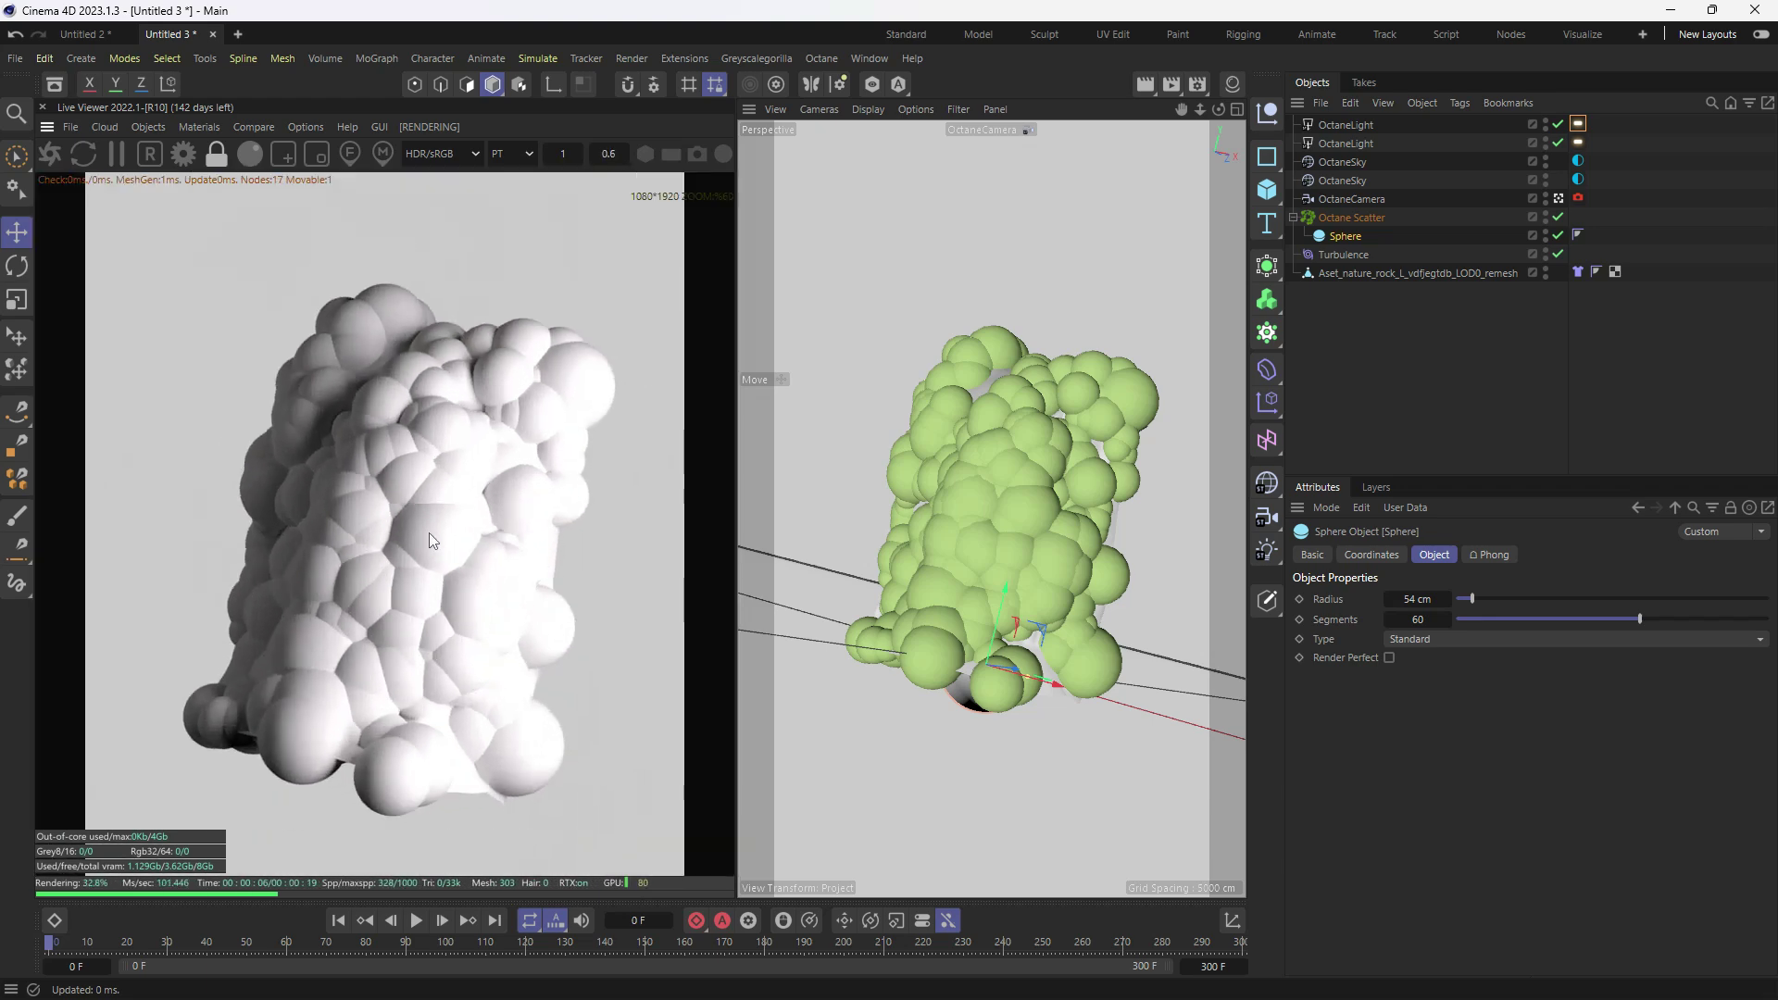
scroll(430, 541, "down", 1)
scroll(428, 542, "down", 2)
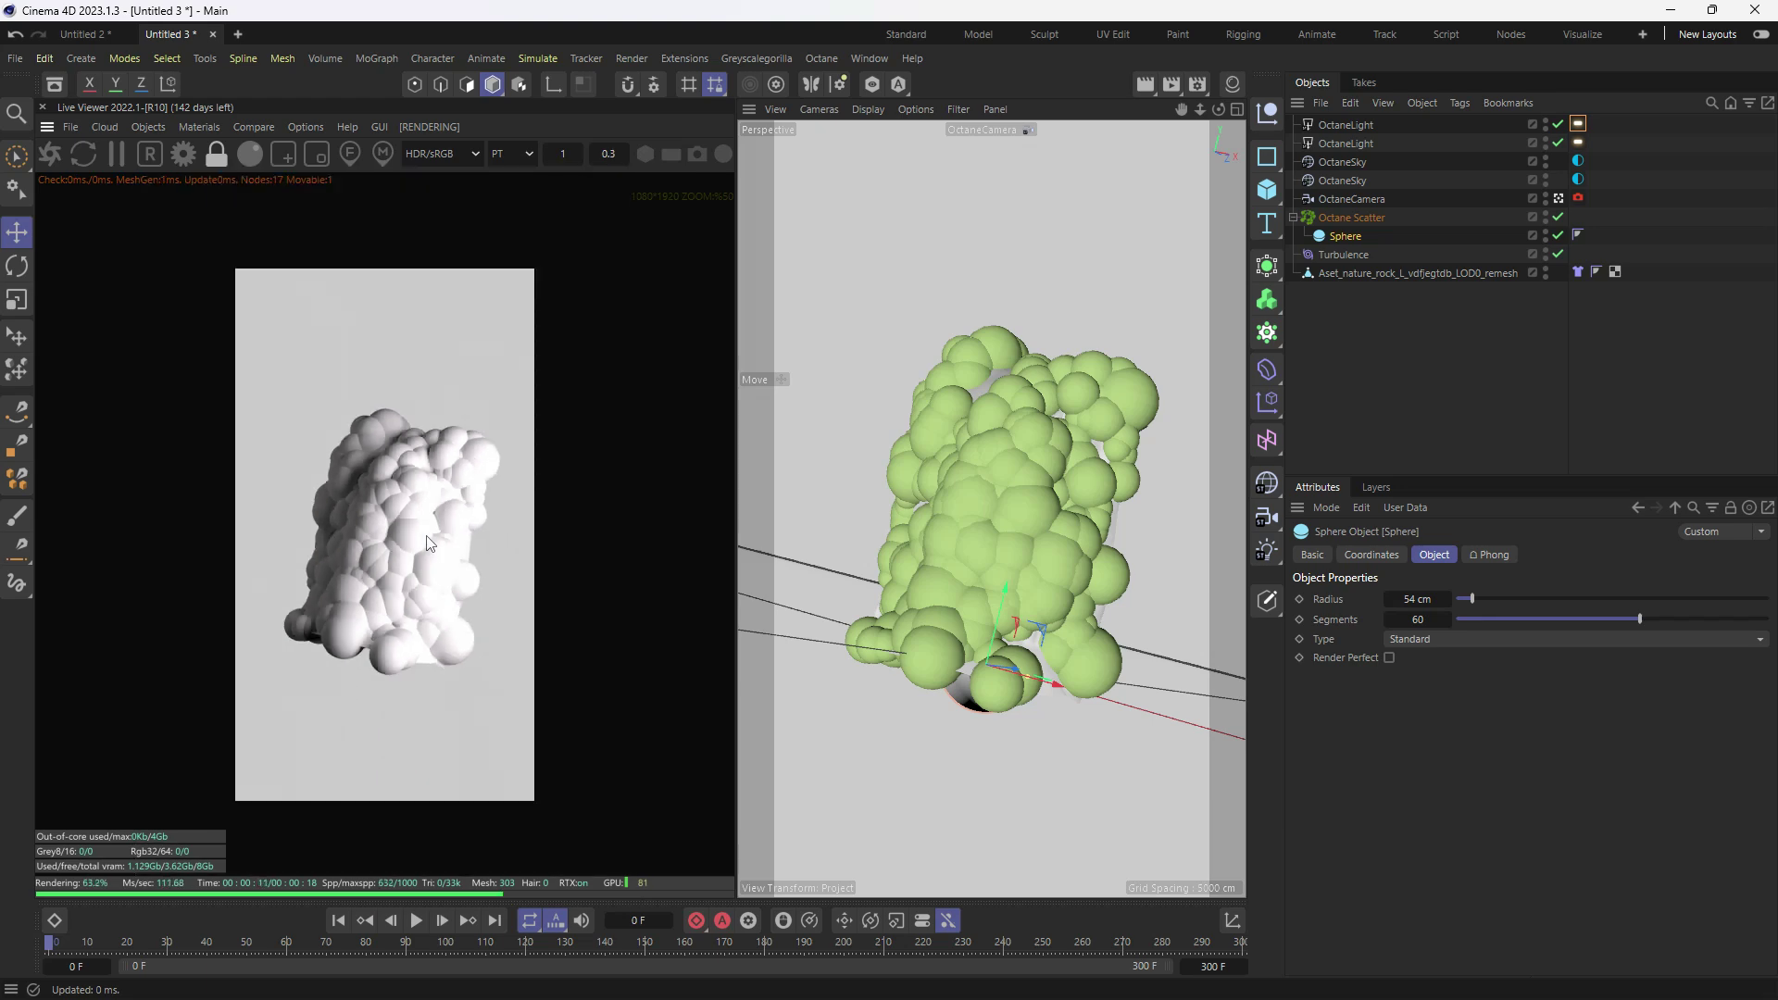
- Create an Octane Specular material and show the Material Manager
left_click(196, 126)
mouse_move(224, 224)
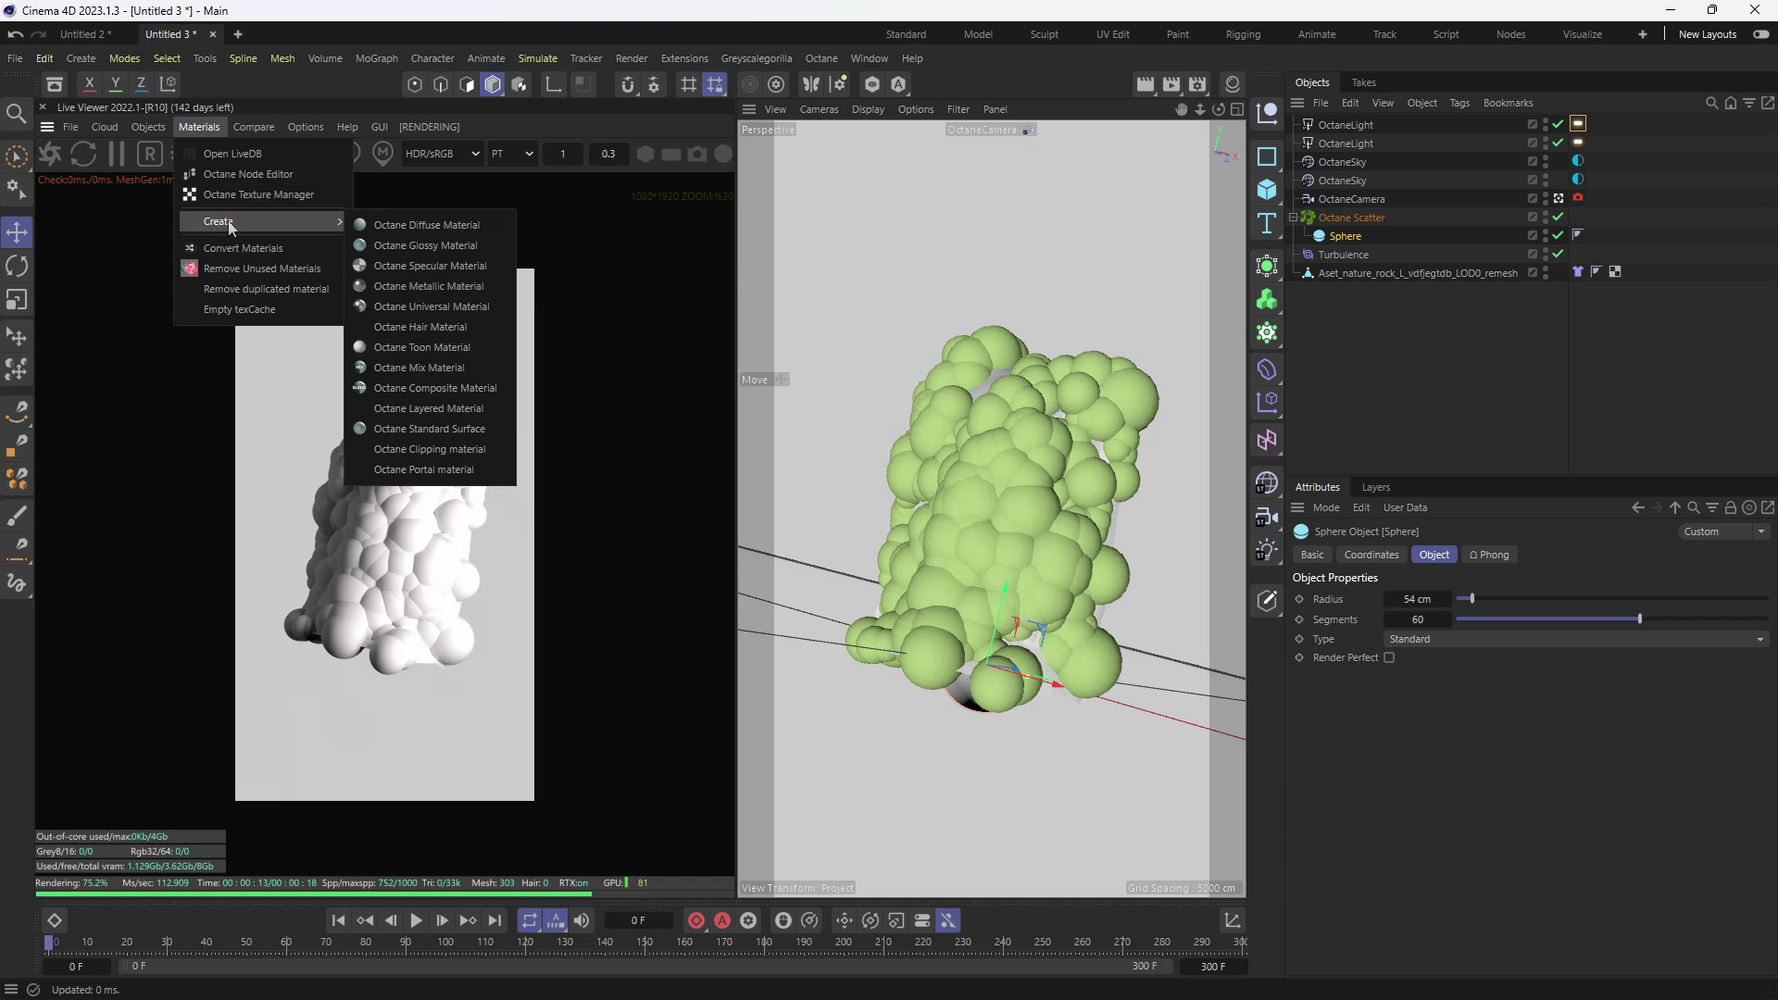
left_click(448, 268)
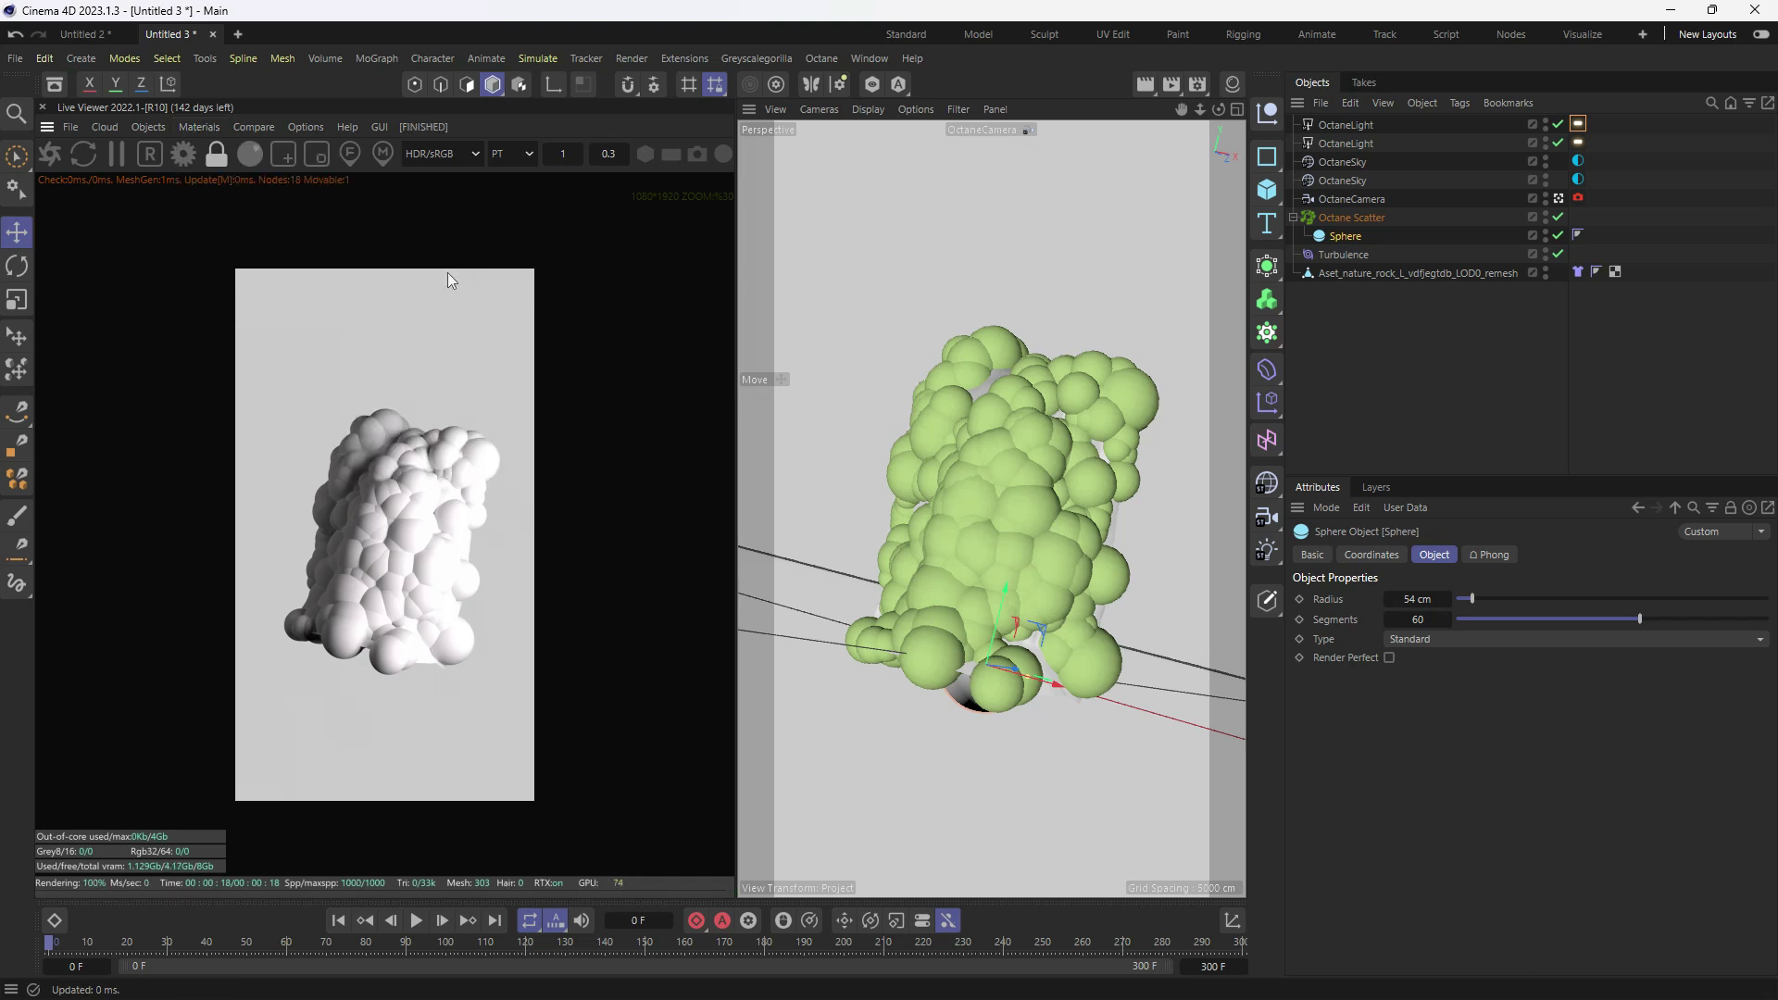
left_click(1233, 84)
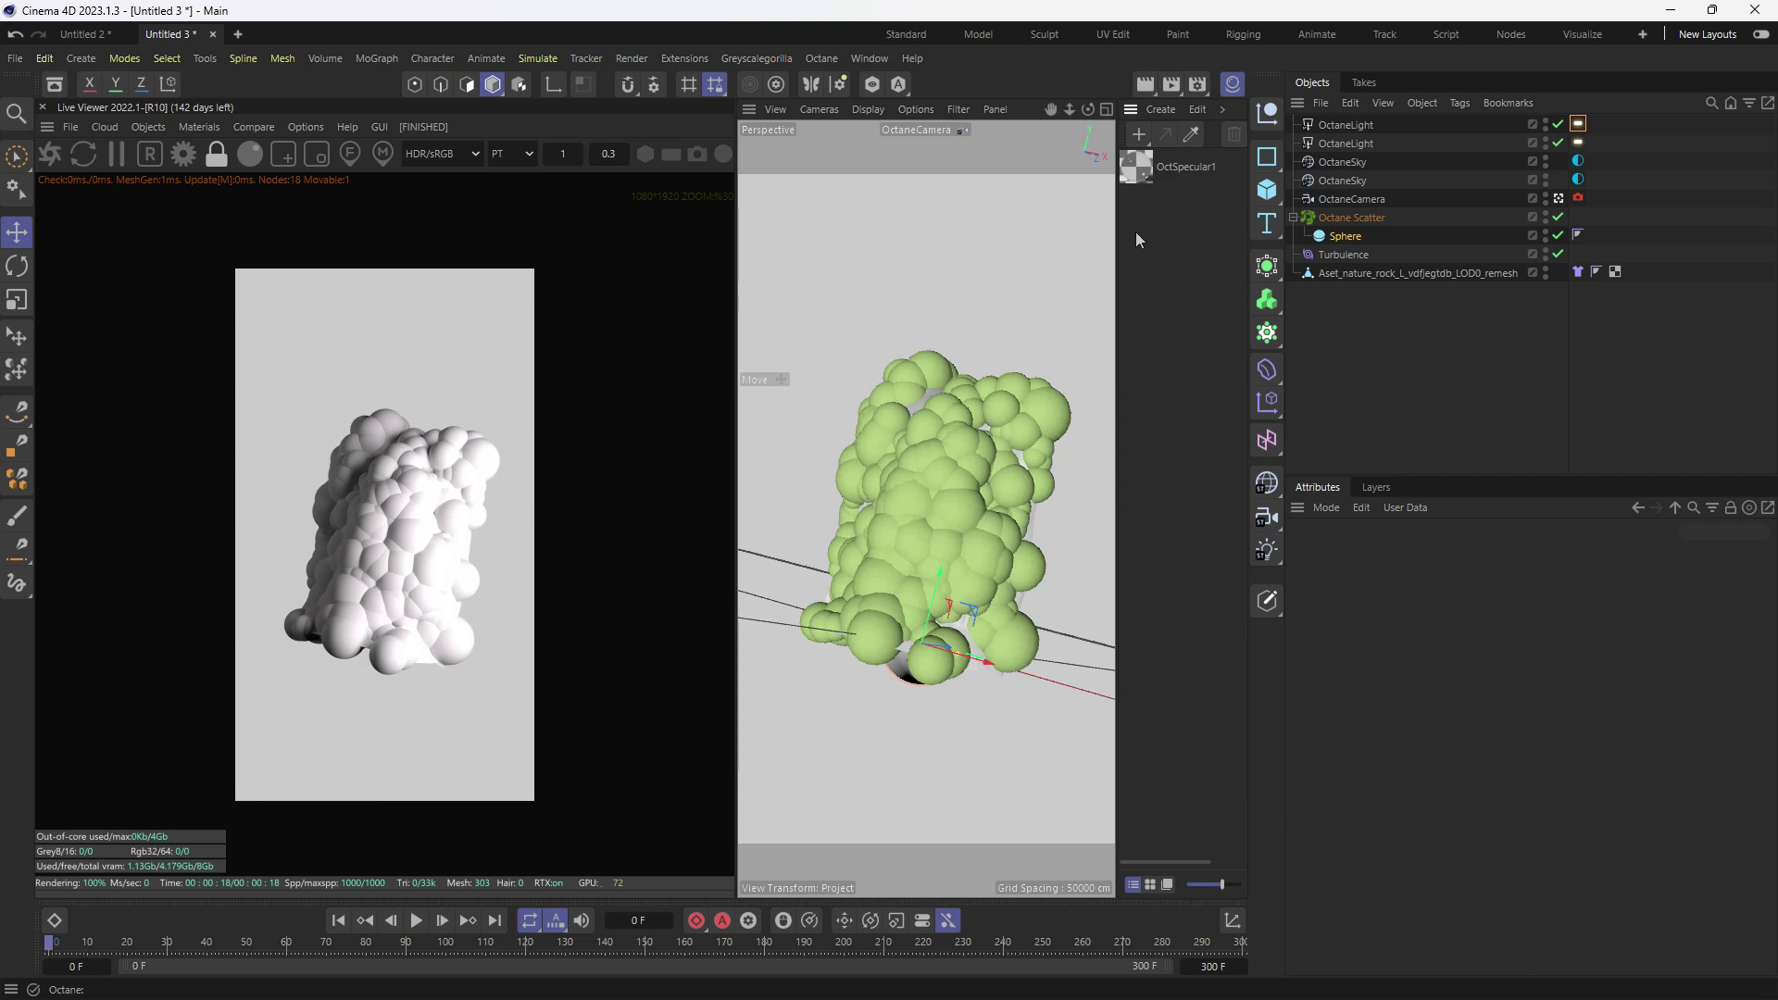
- Apply the OctSpecular1 material to the Octane Scatter object and check the glassy spheres in the live render
mouse_move(1351, 221)
left_mouse_down()
mouse_move(1403, 227)
mouse_move(1354, 225)
left_mouse_up()
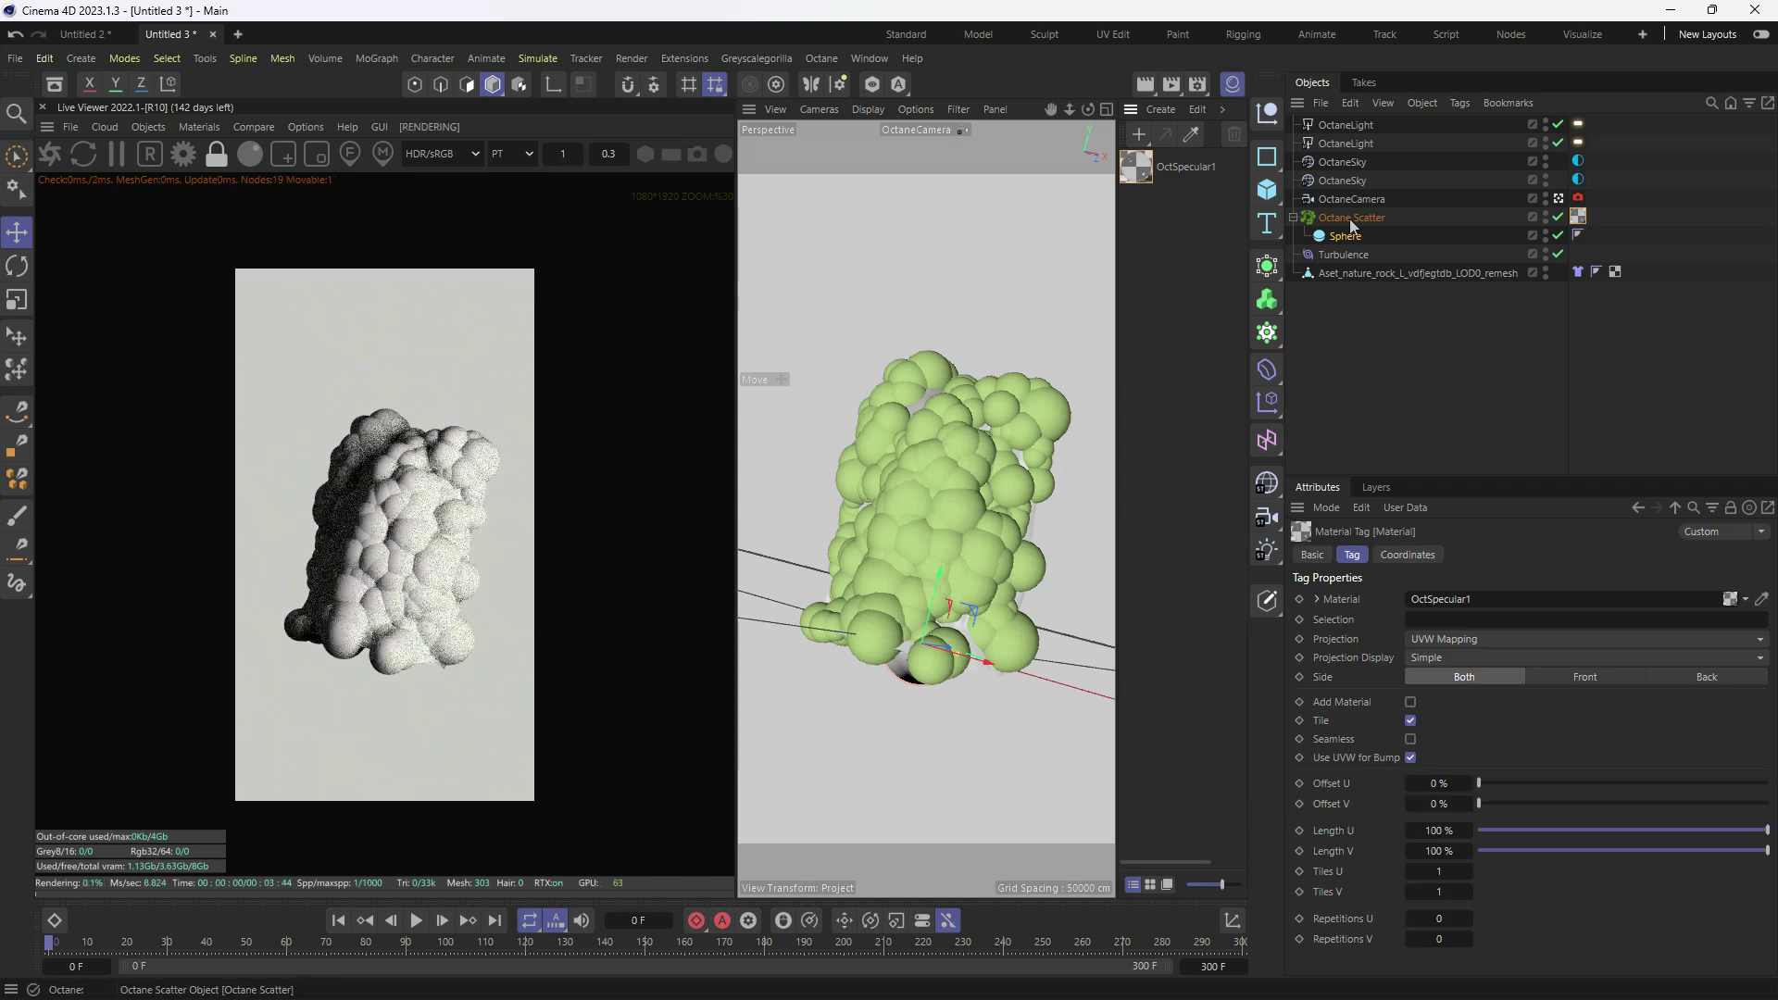
left_click(40, 157)
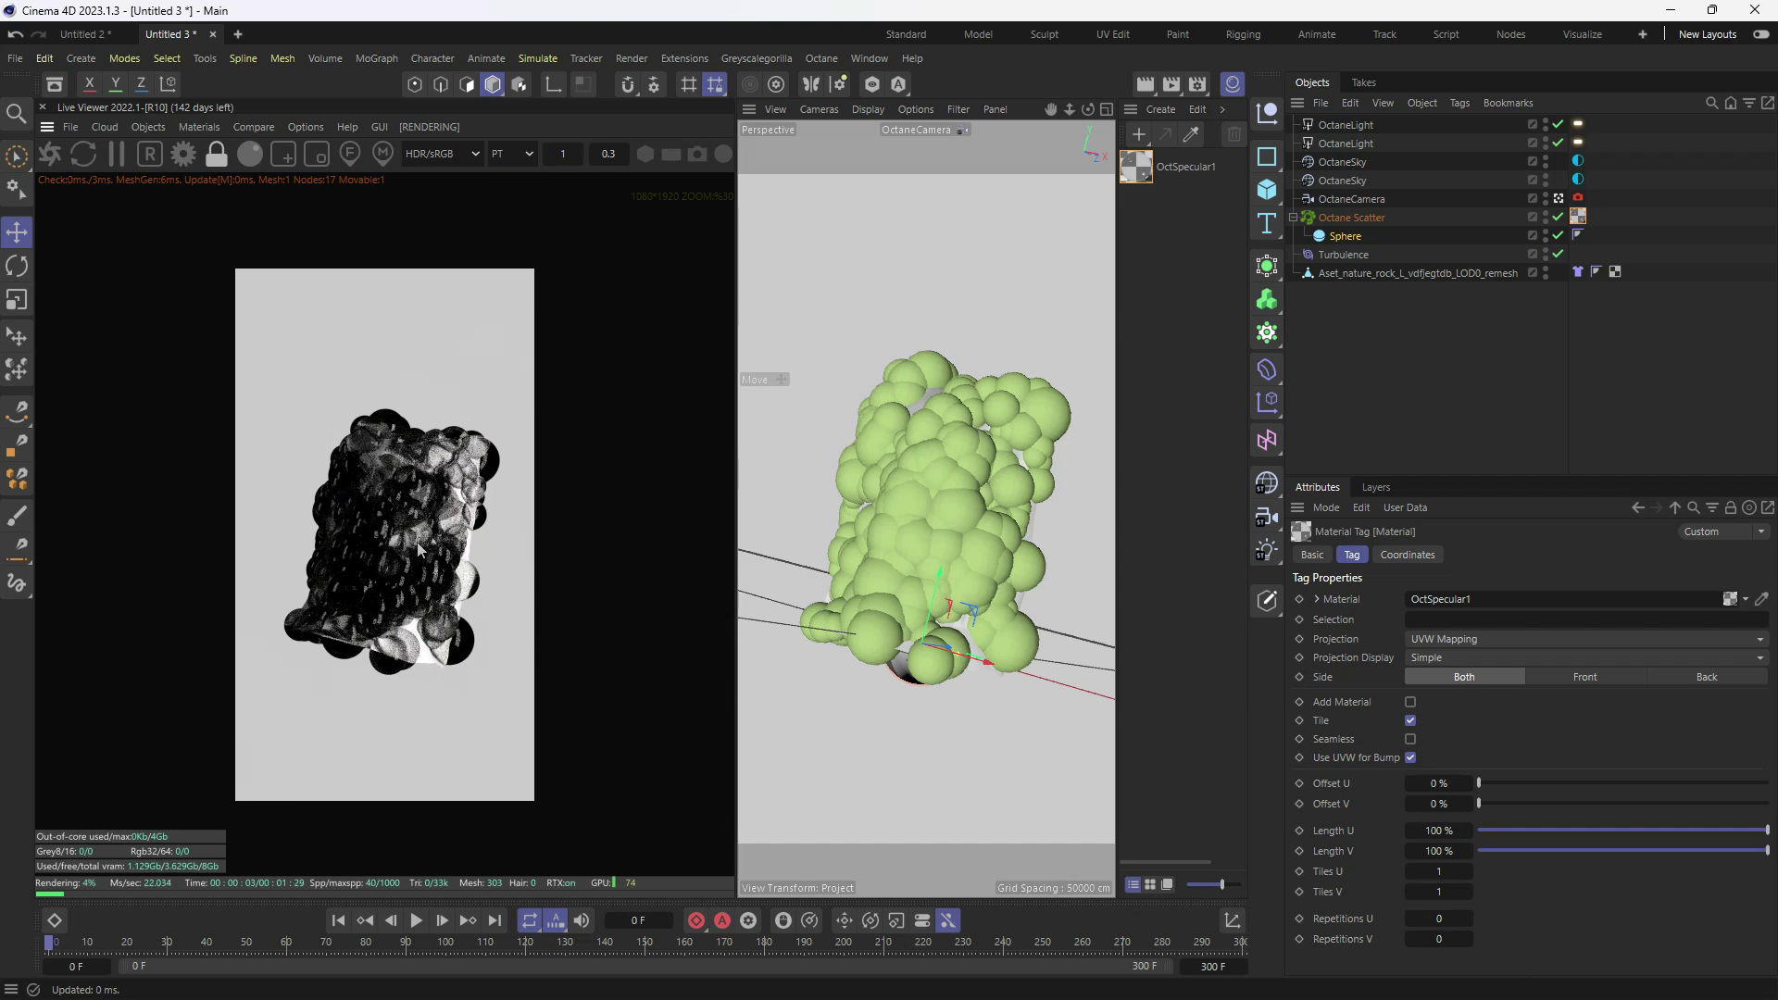
scroll(418, 549, "up", 4)
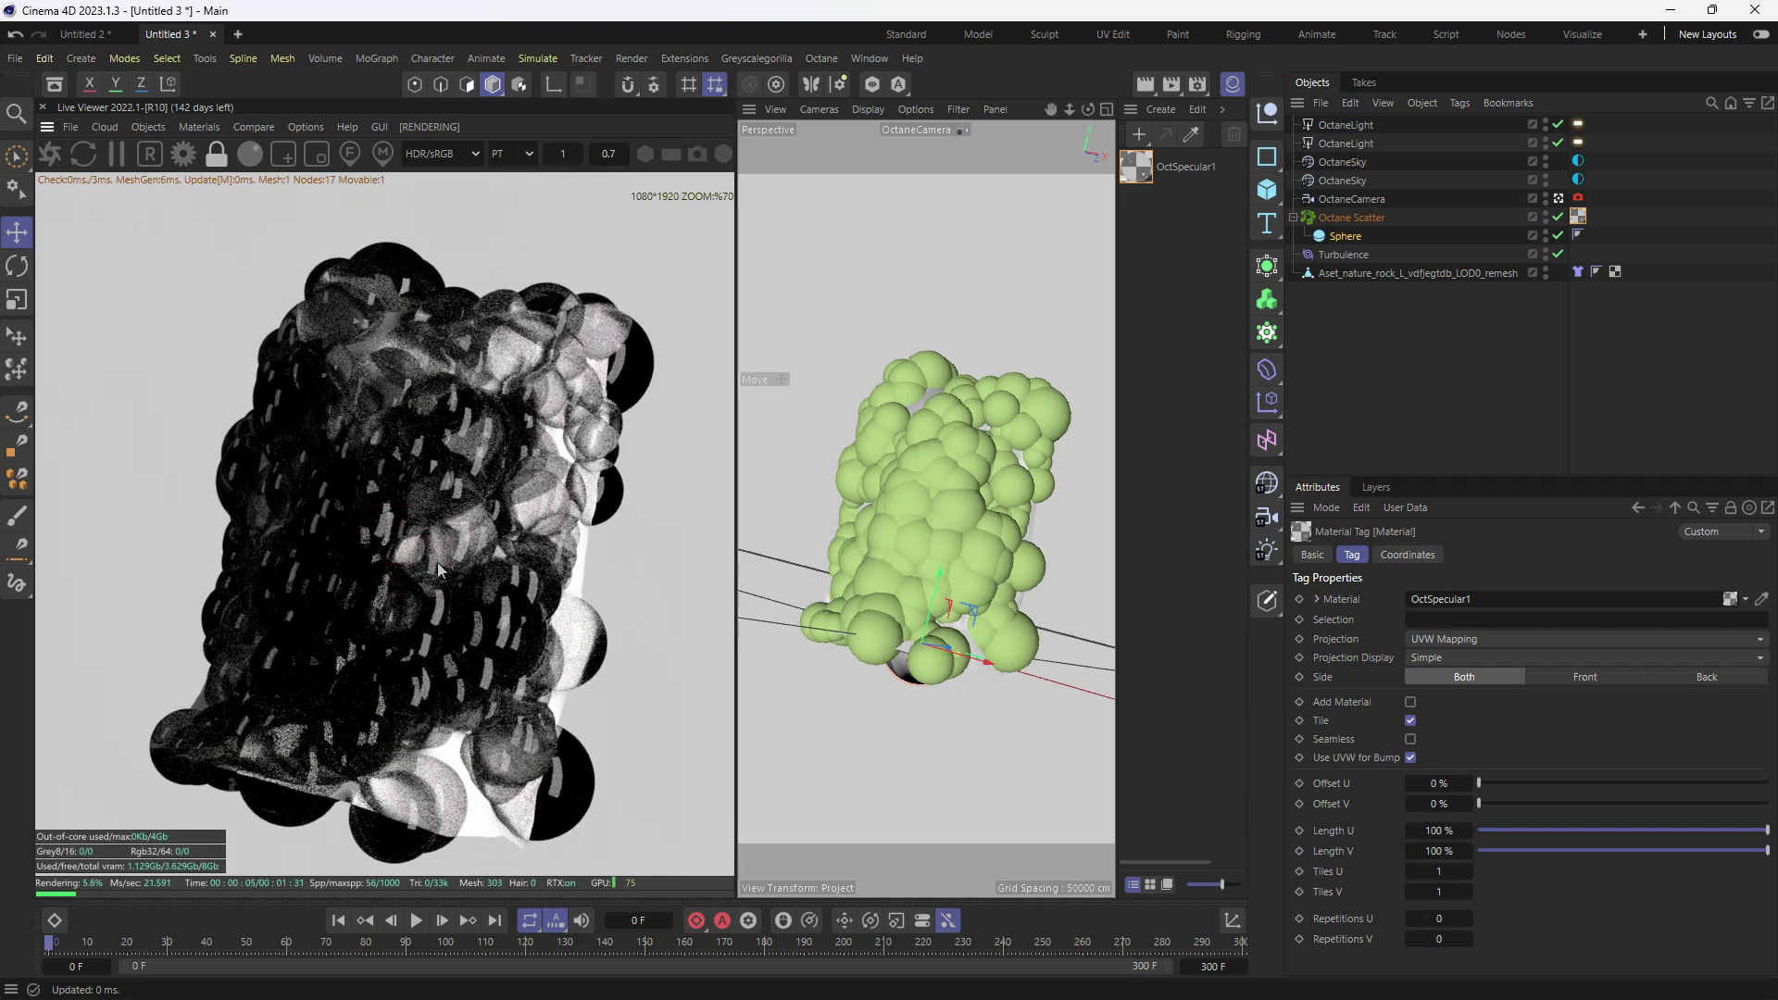
scroll(439, 568, "down", 2)
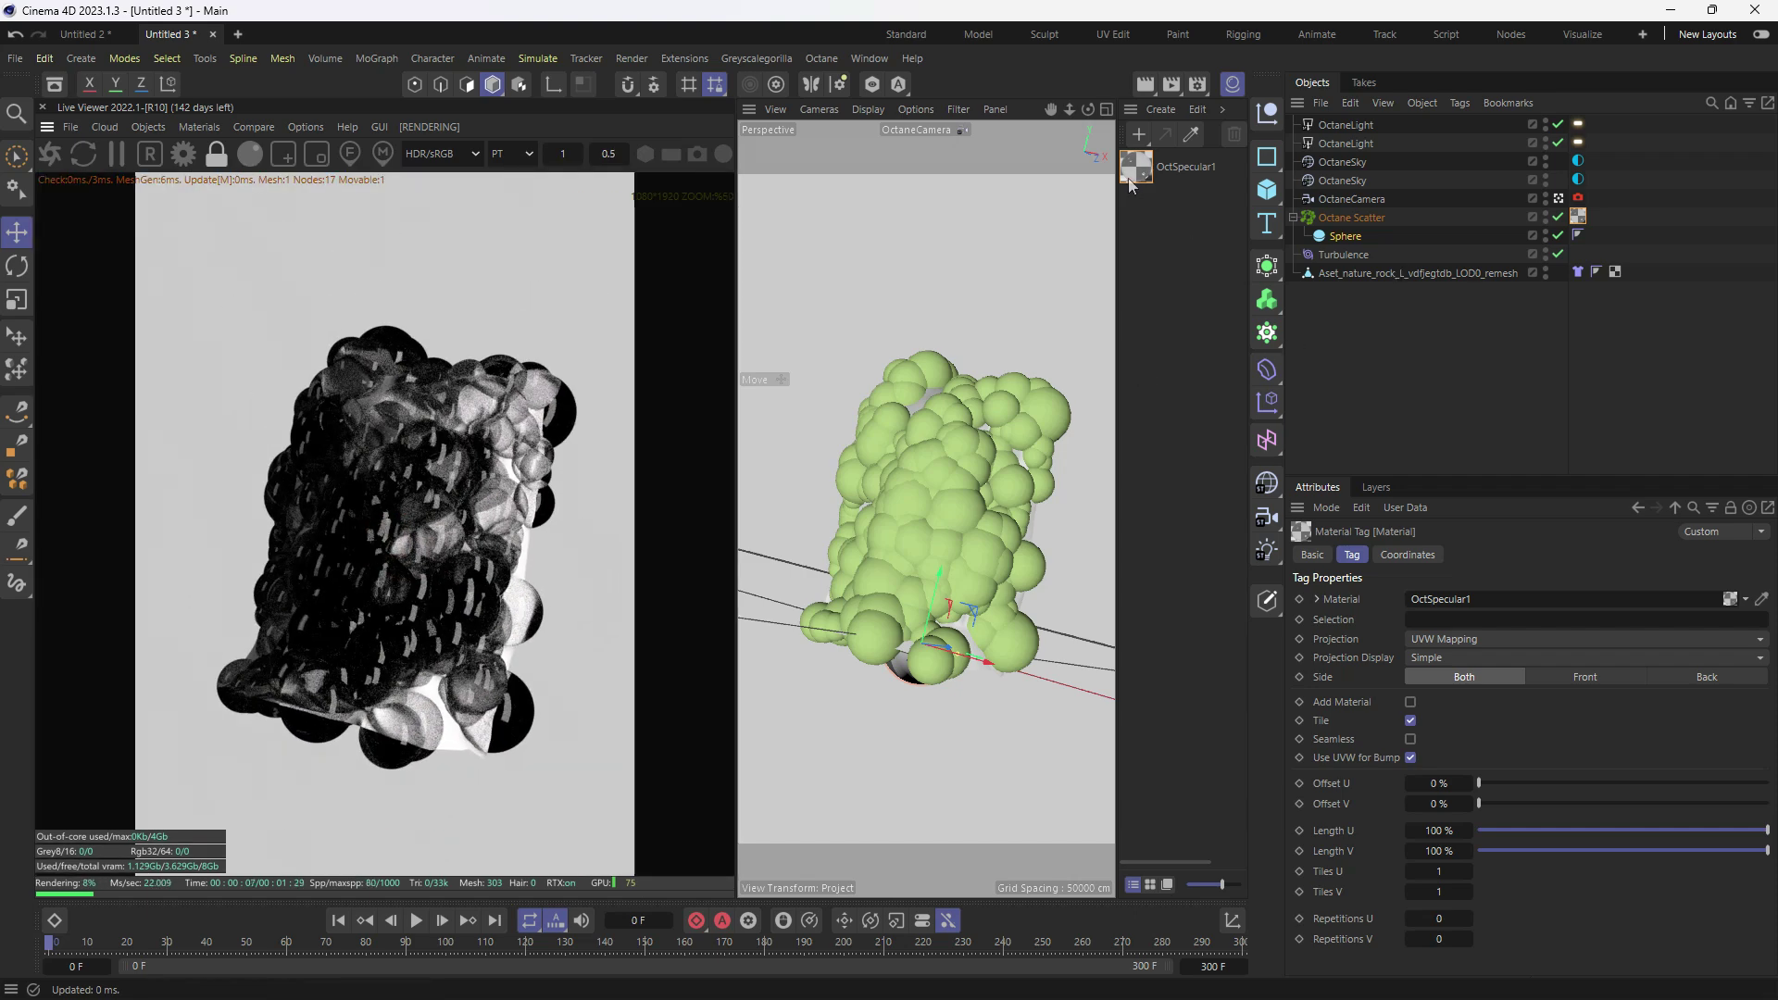
- Apply the OctSpecular1 material to the rock remesh object as well and check the result in the live render
left_click_drag(1189, 205, 1344, 275)
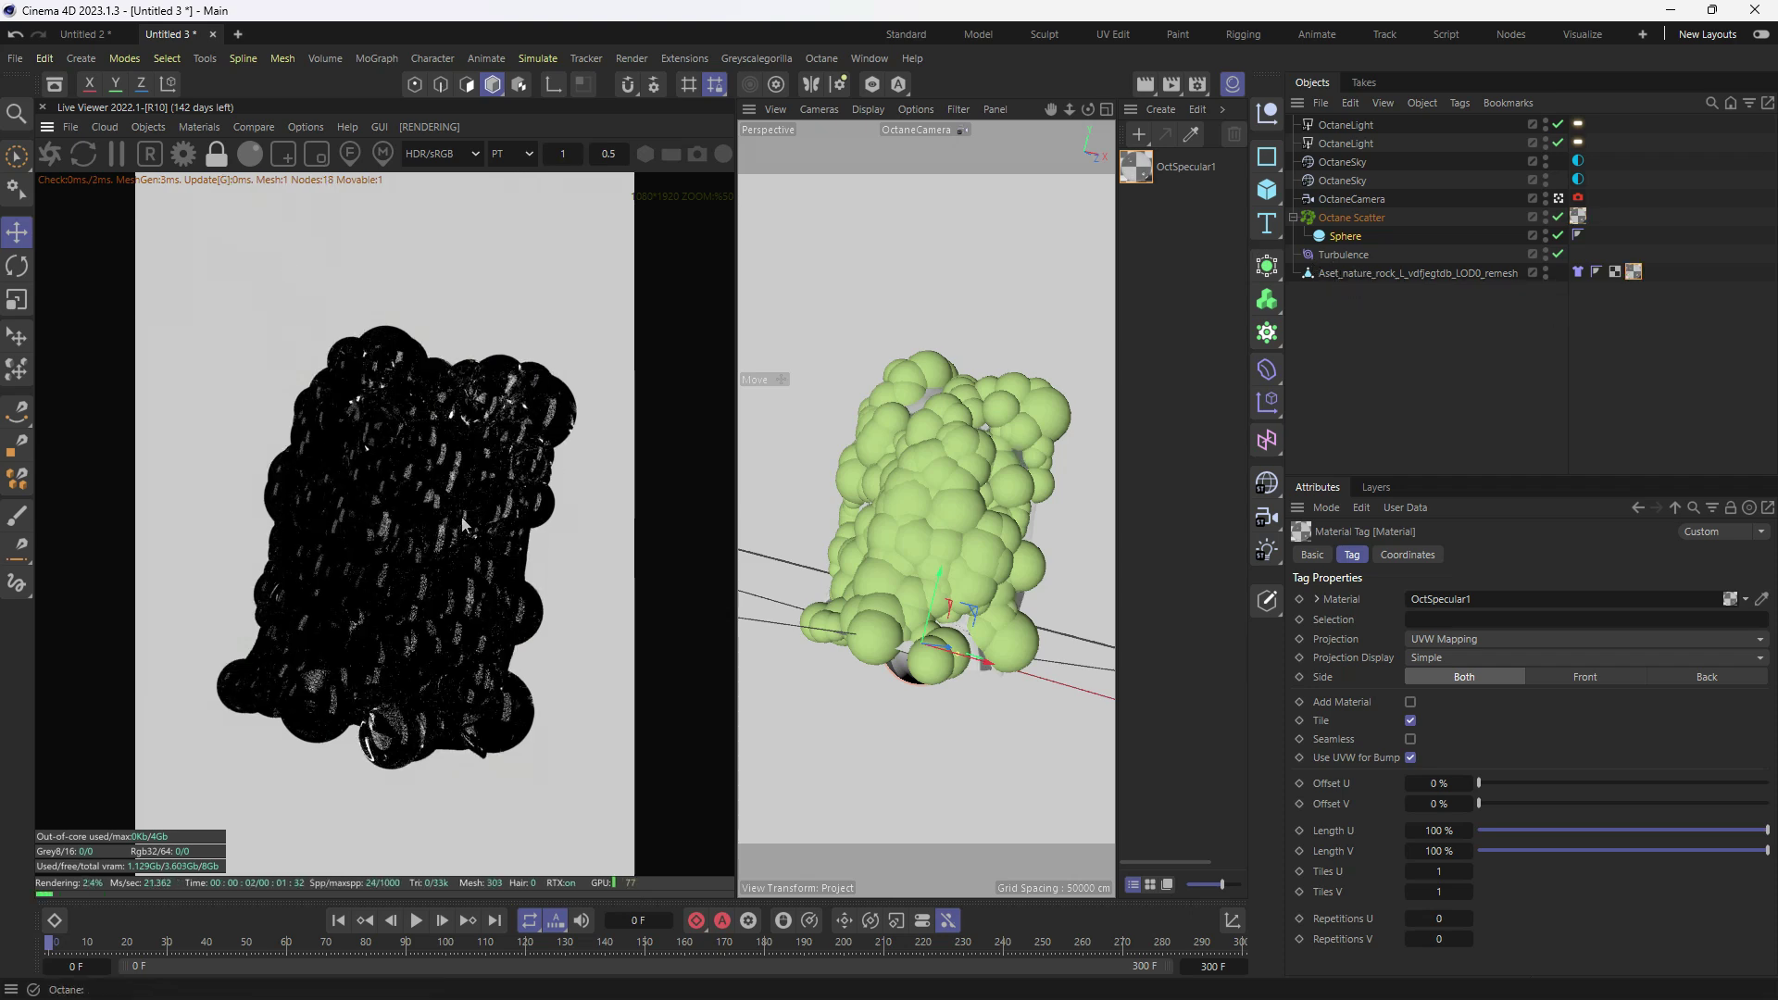
scroll(453, 578, "down", 2)
scroll(453, 578, "up", 4)
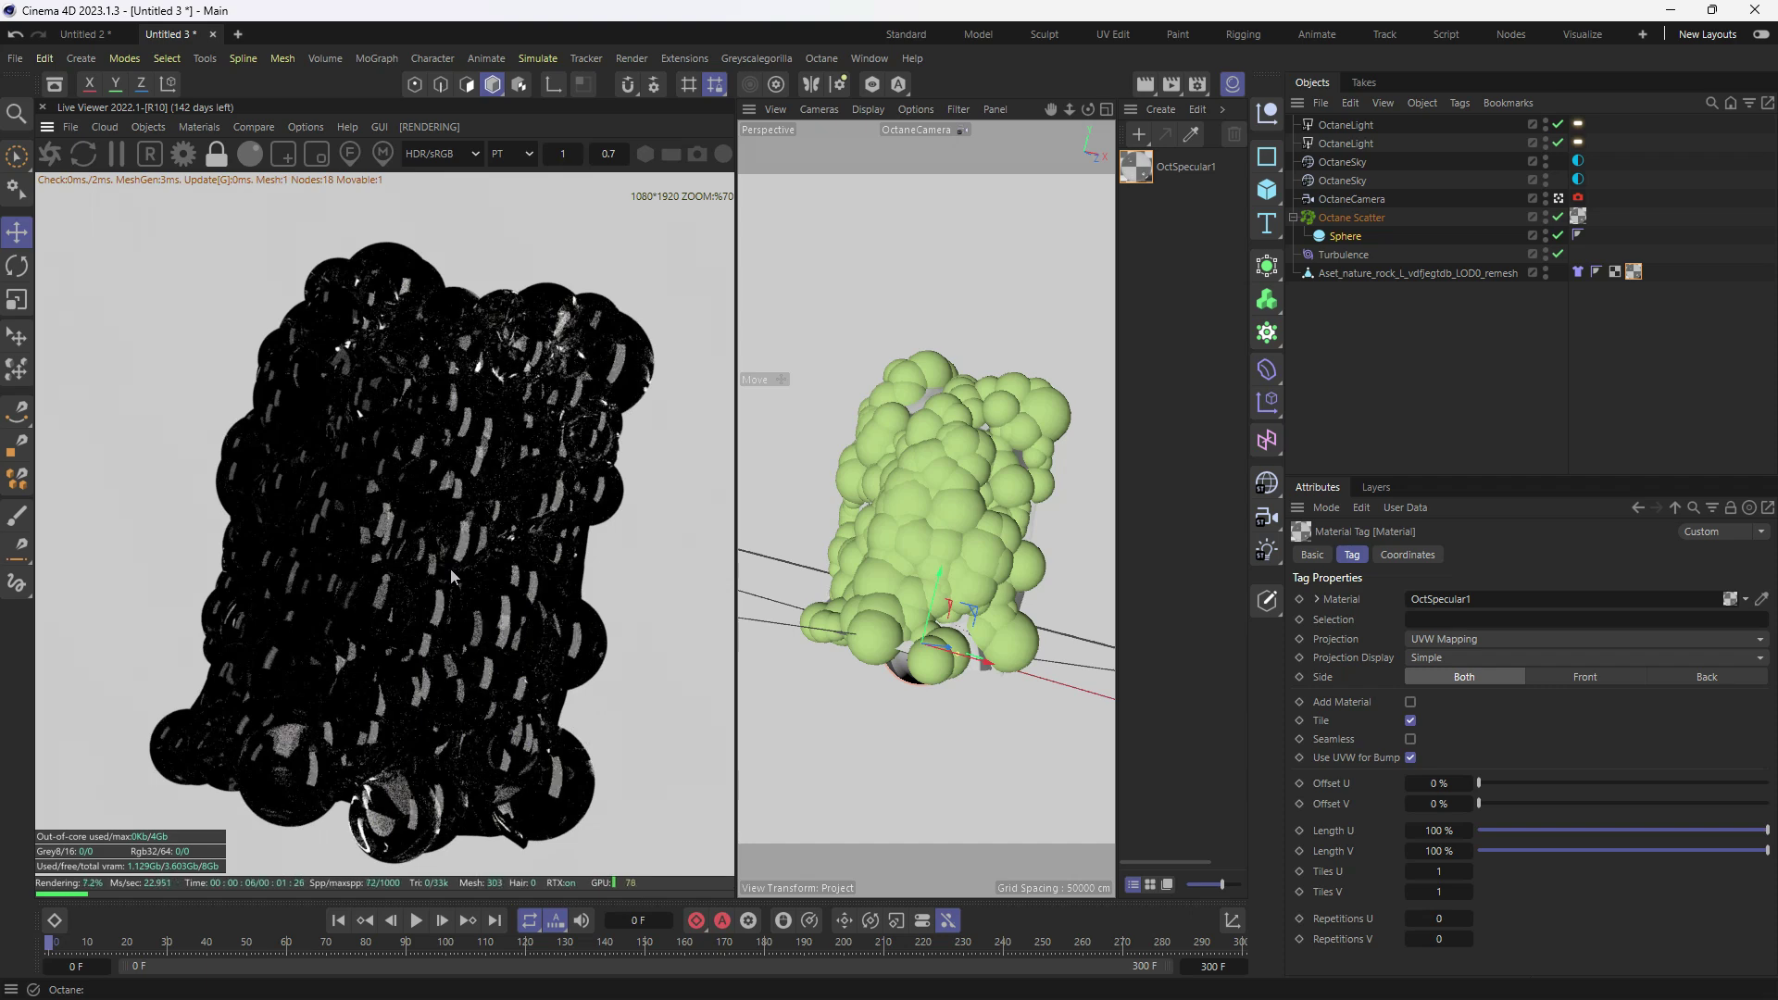
scroll(450, 569, "down", 2)
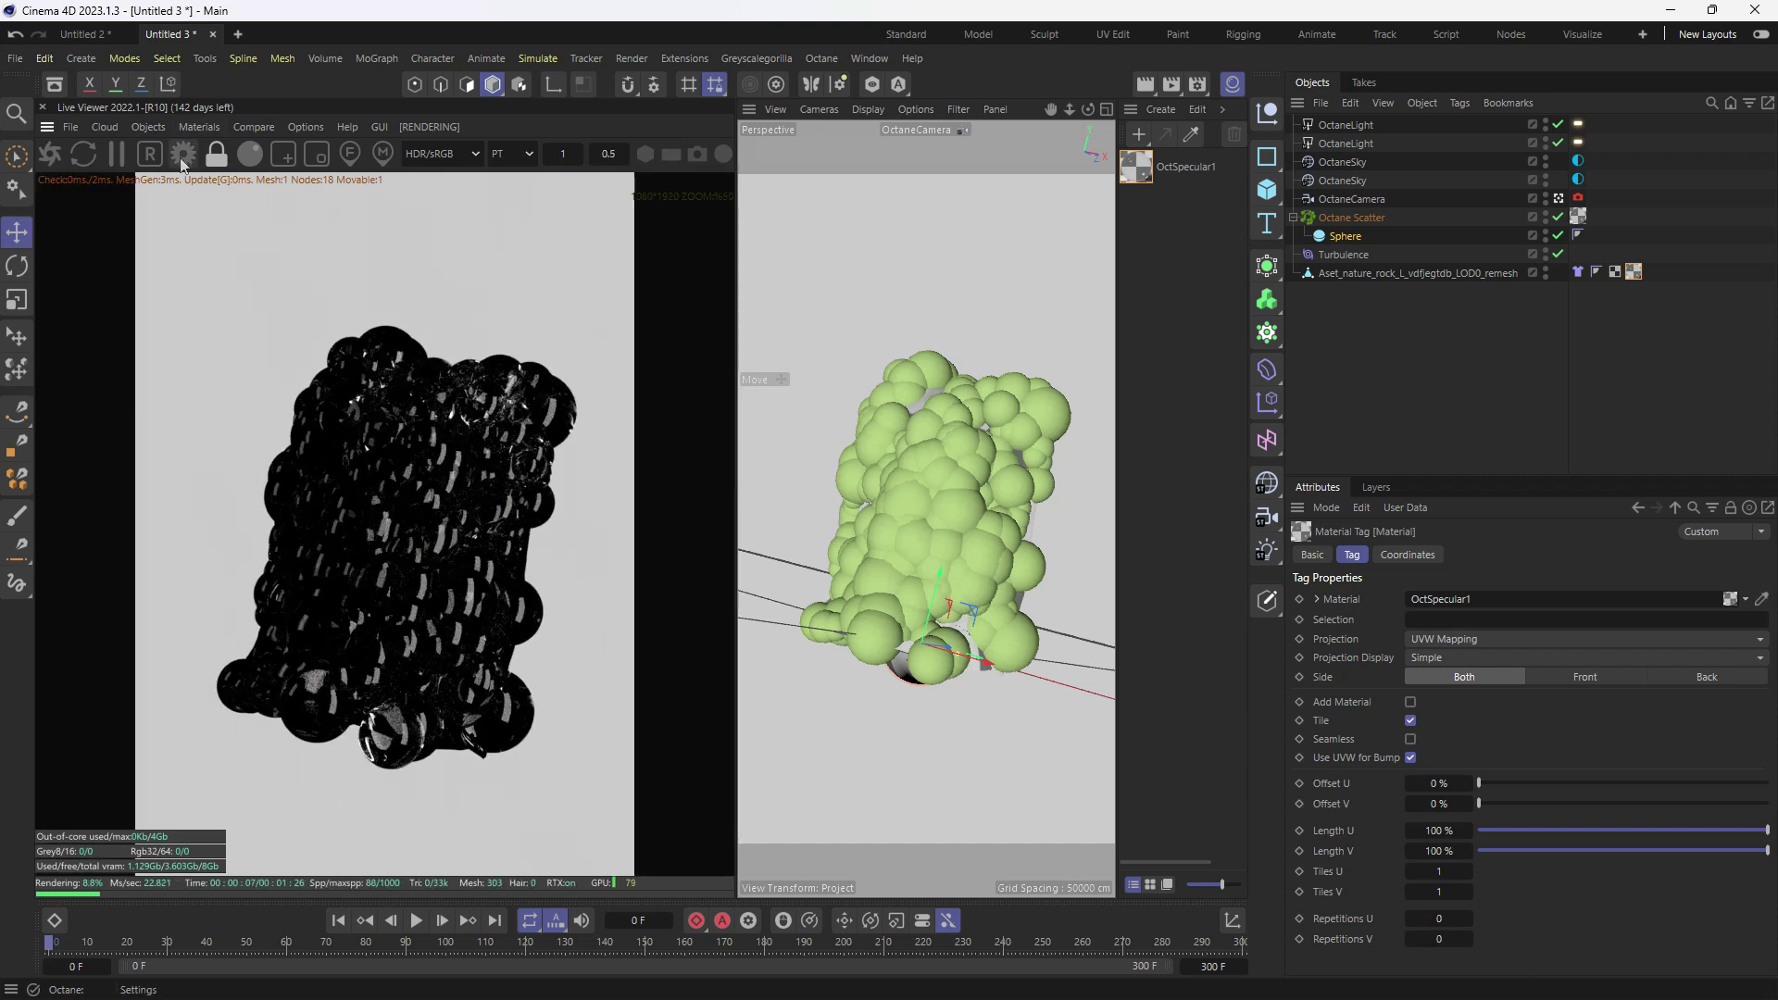
- Open OctSpecular1 in the Octane Node Editor, enlarge the editor window and widen its node graph area
double_click(1138, 168)
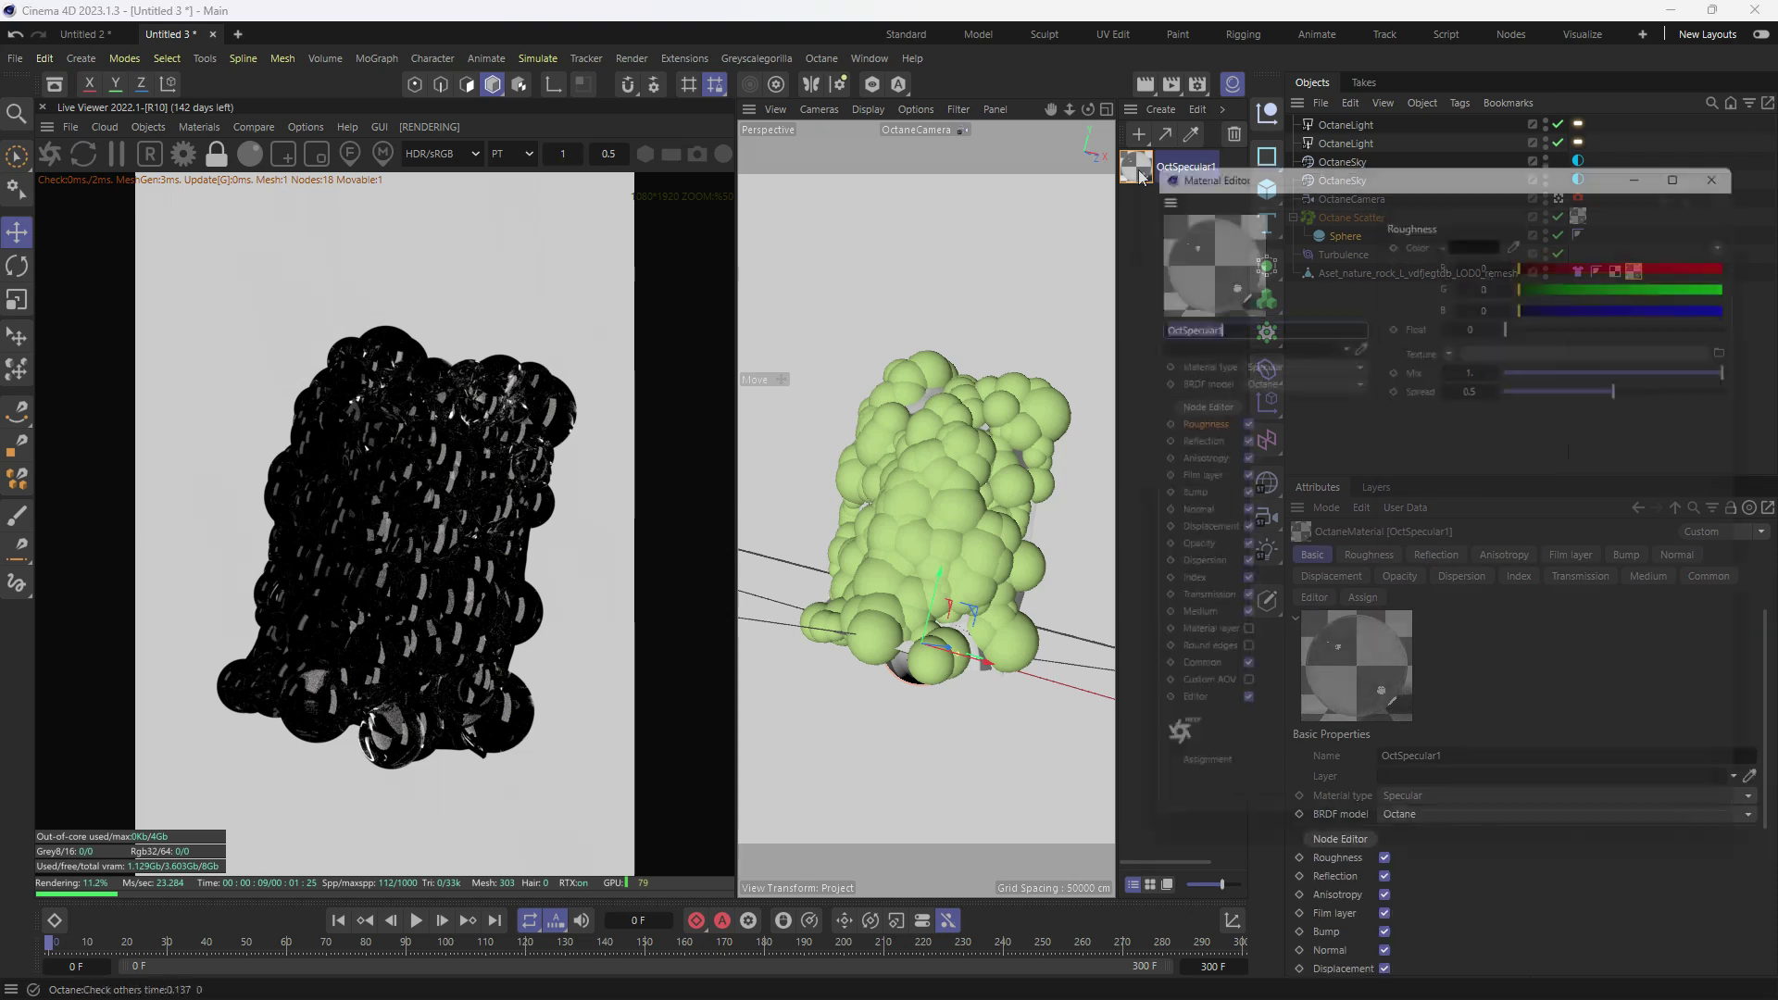
left_click(1188, 402)
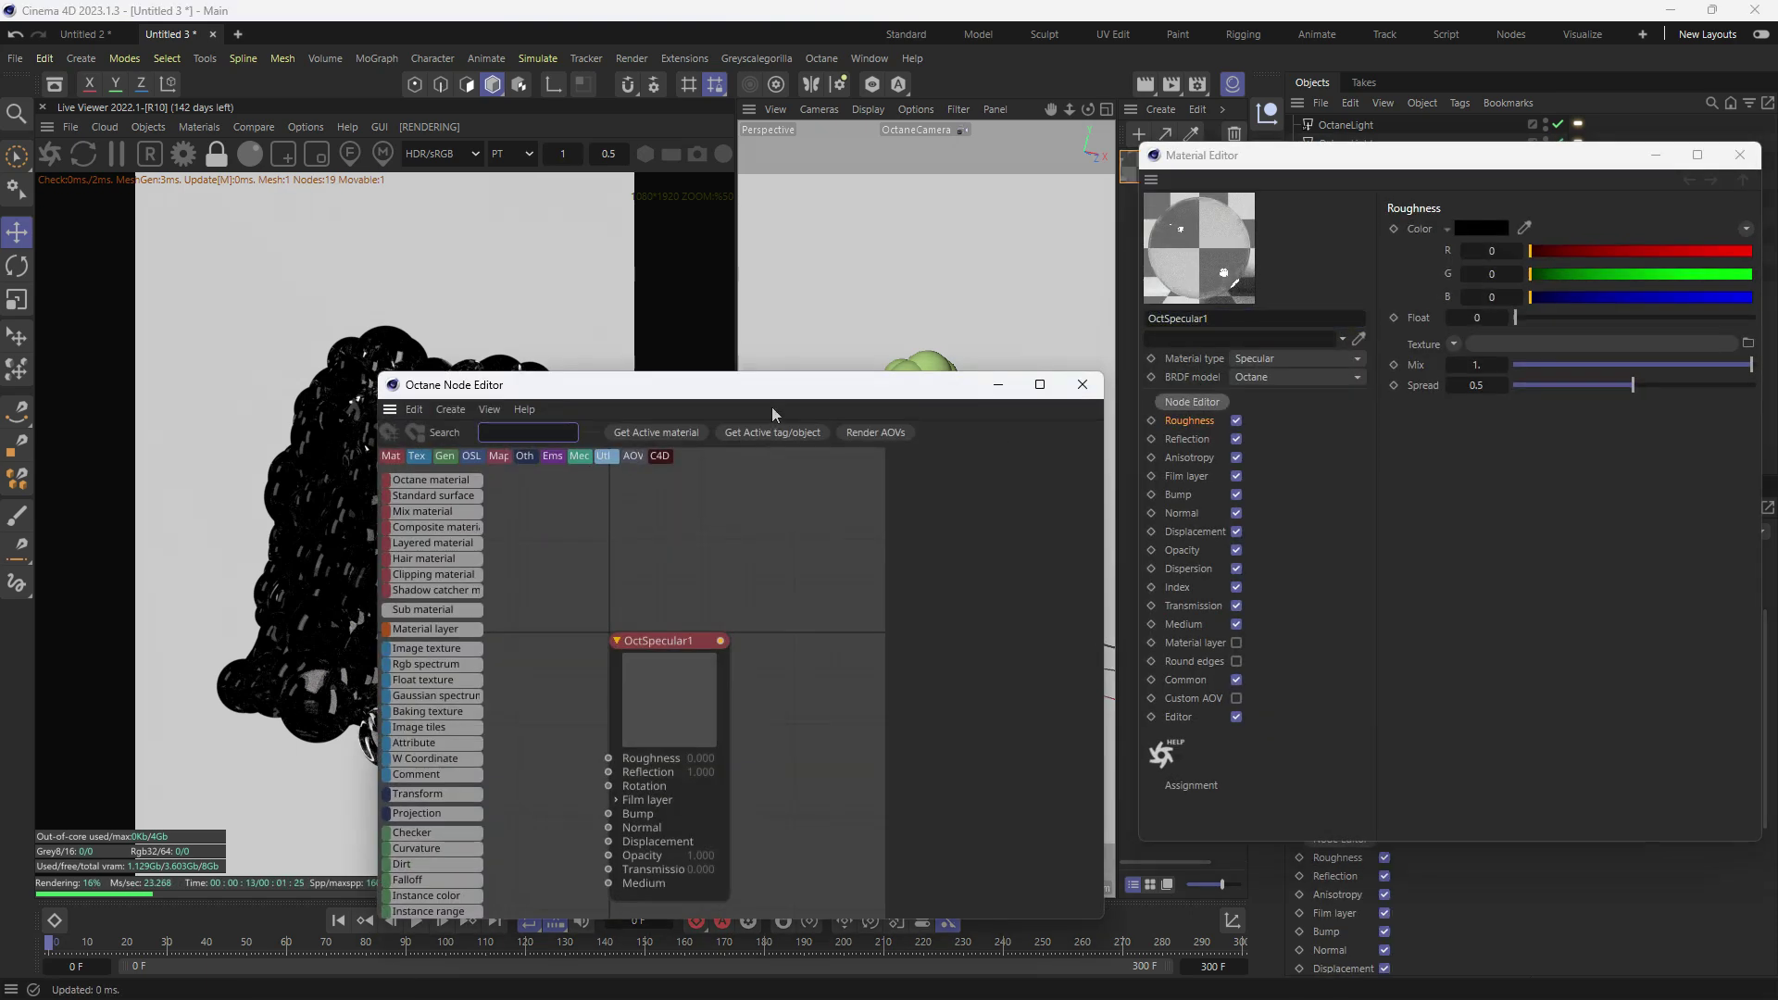
left_click(1656, 155)
left_click_drag(1330, 702, 1497, 890)
left_click_drag(898, 465, 1038, 466)
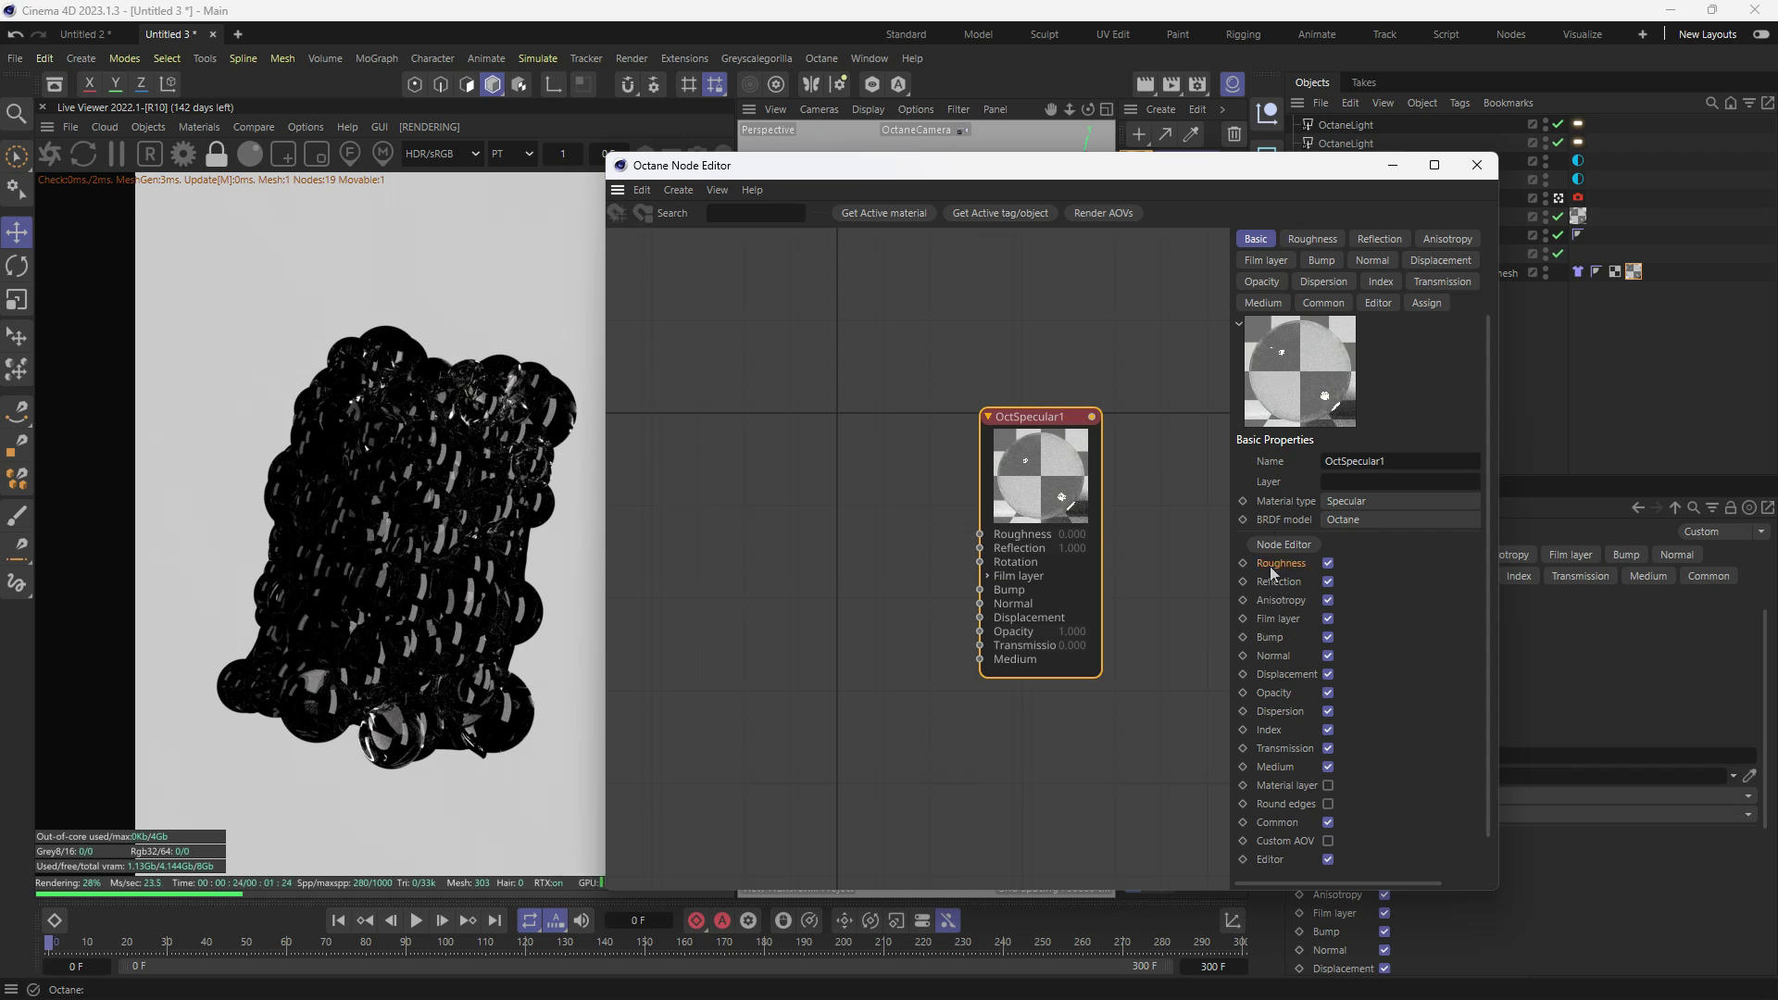
- Set the roughness float of OctSpecular1 to about 0.24 and reposition its node in the graph
left_click(1312, 239)
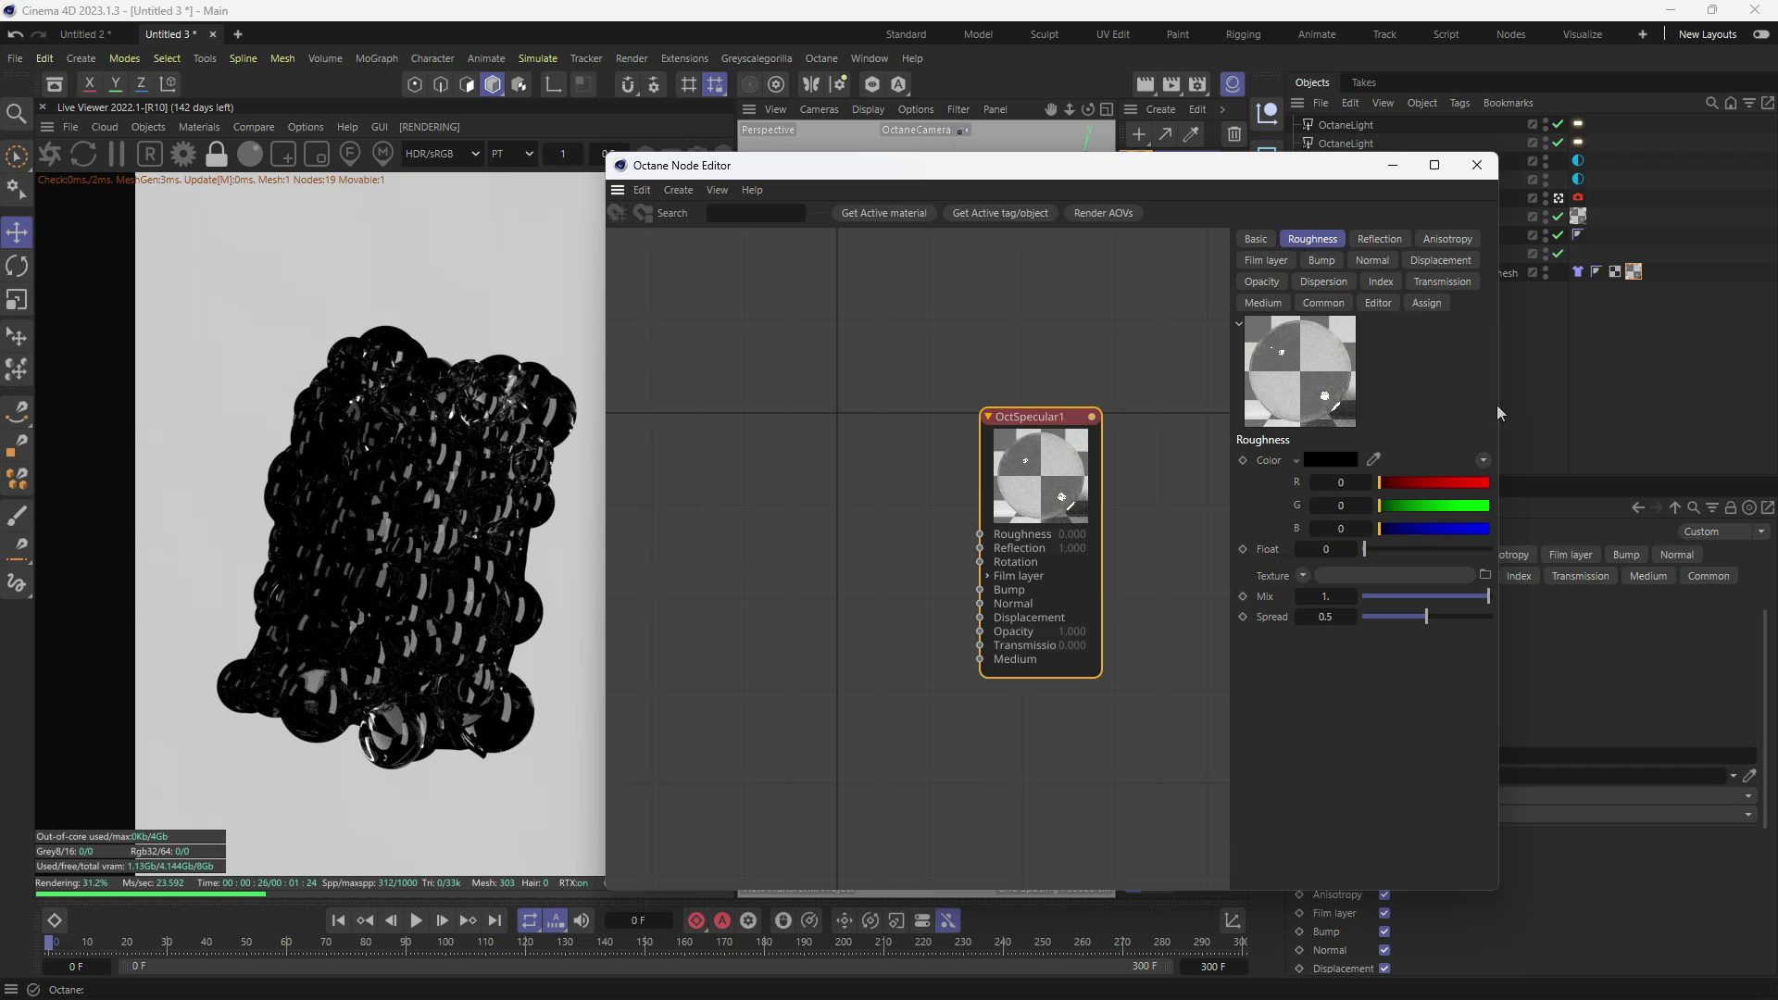
left_click_drag(1500, 413, 1725, 413)
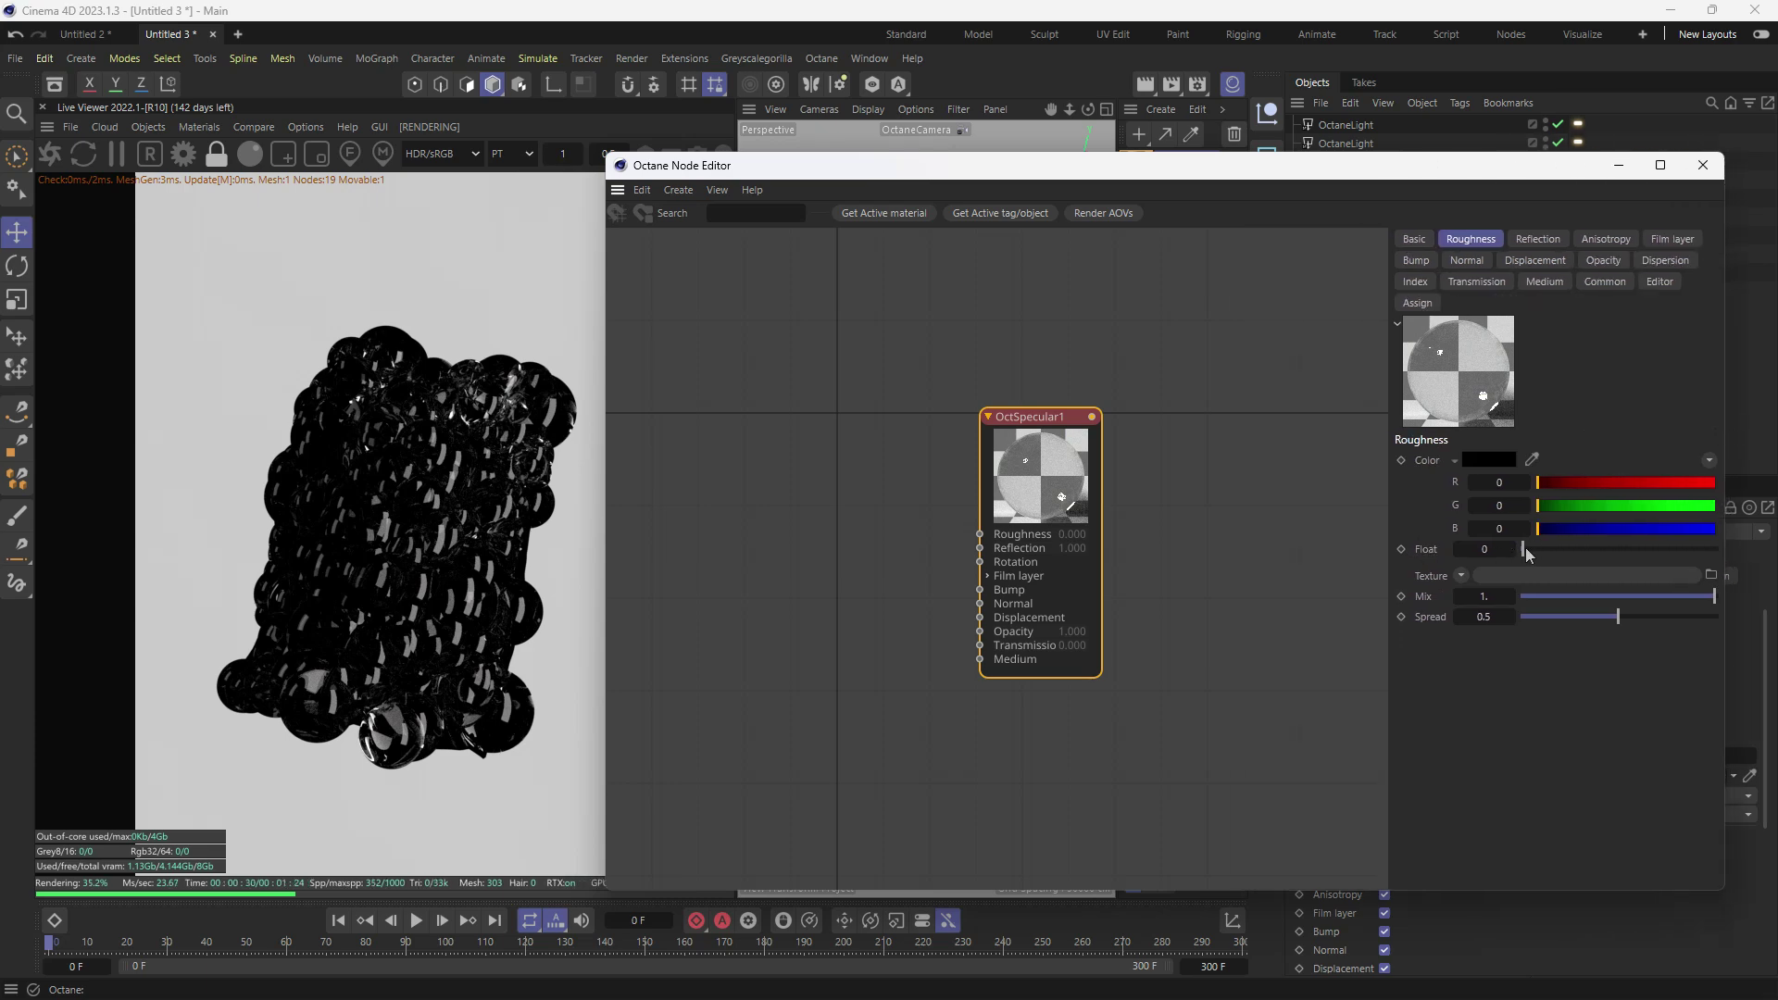
left_click_drag(1524, 549, 1569, 550)
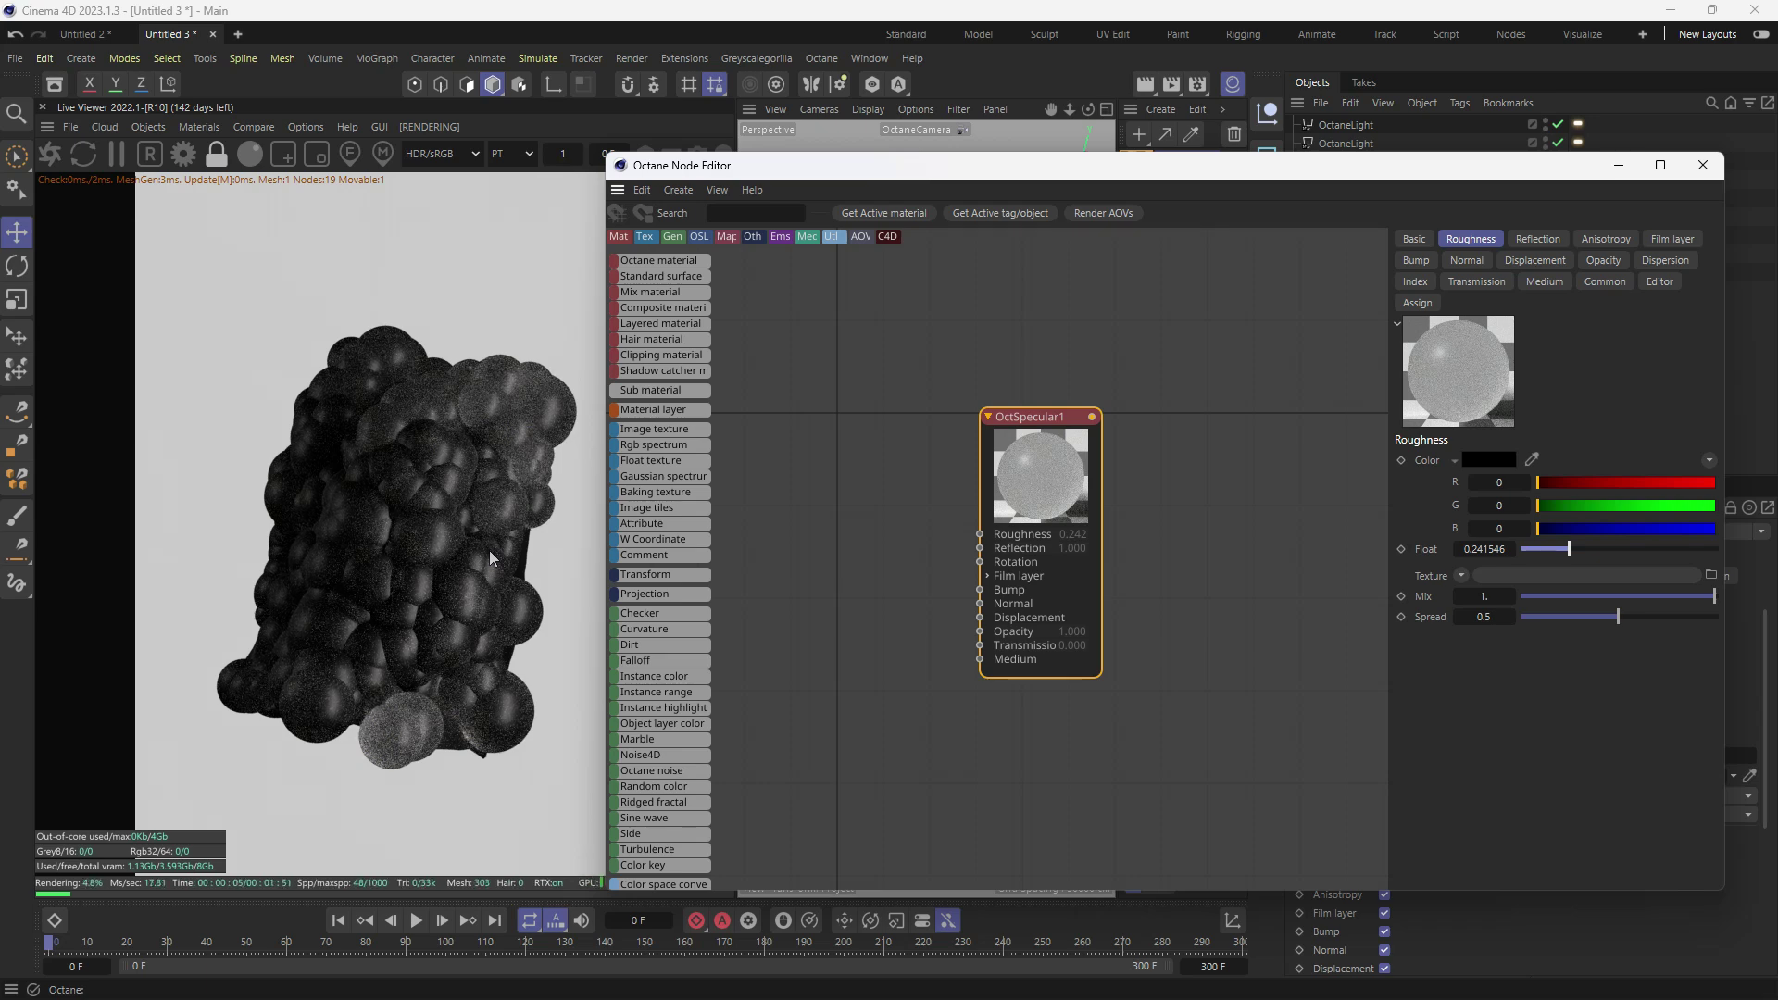
left_click_drag(1073, 491, 1111, 459)
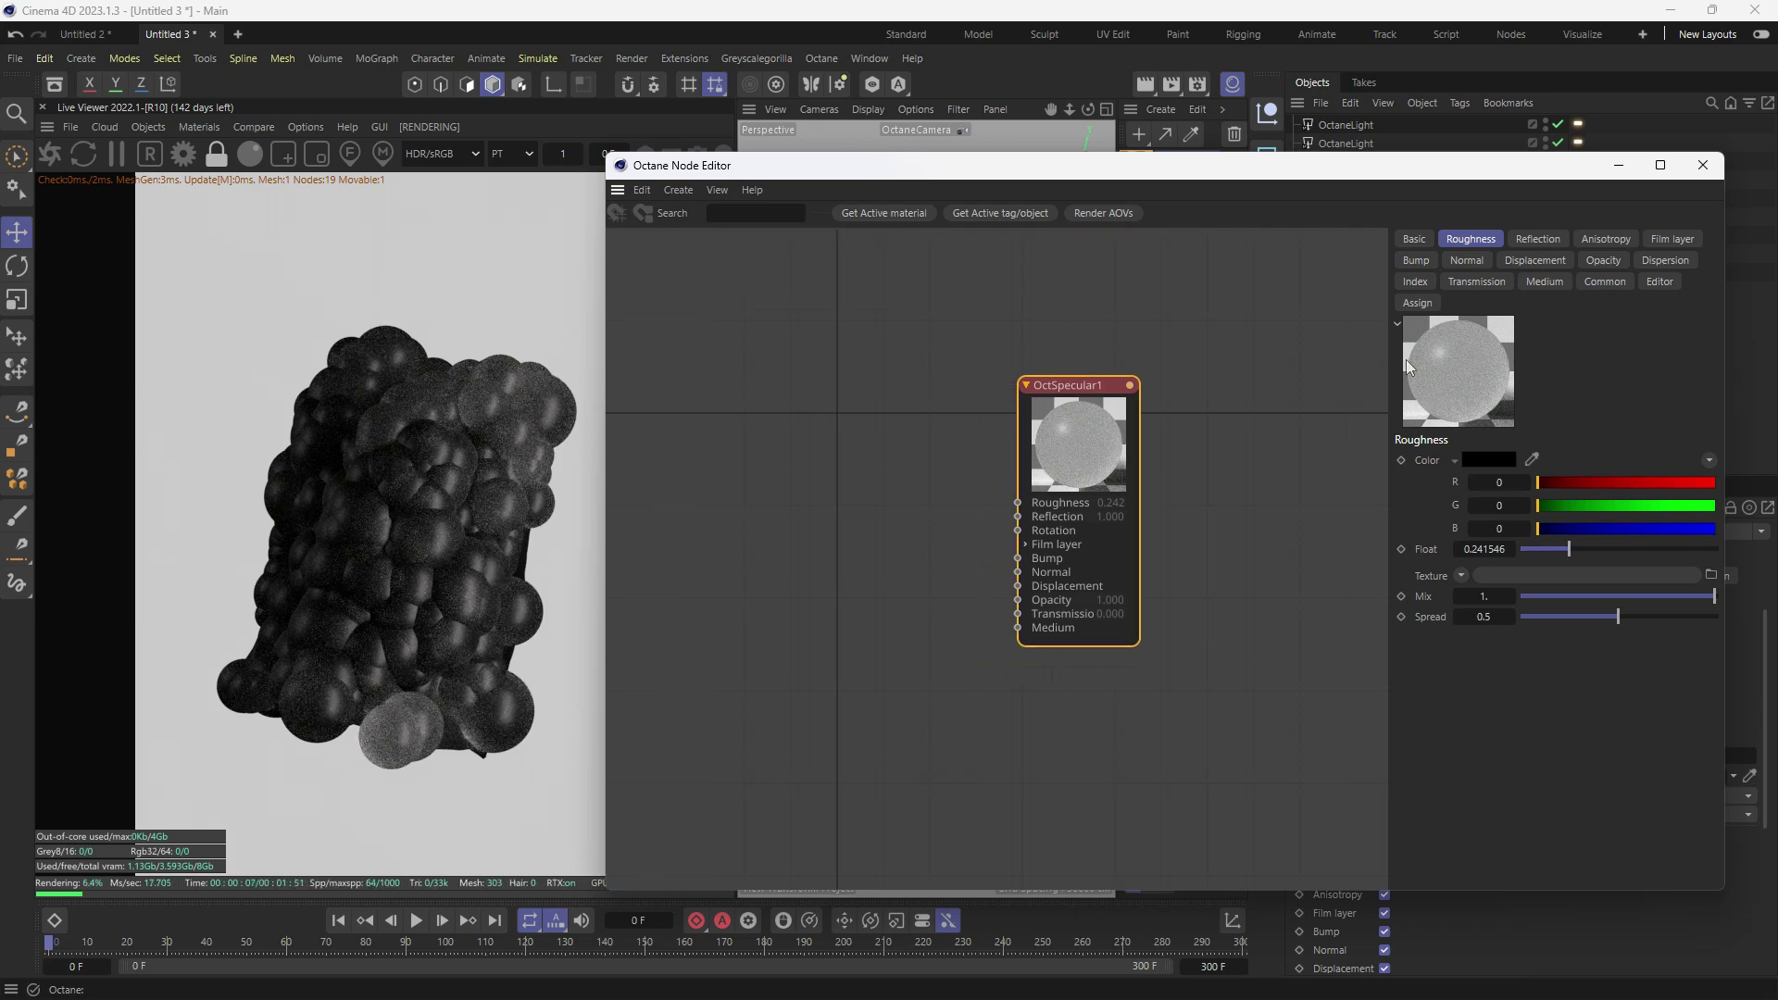
- Add a Scattering Medium to the Medium channel of OctSpecular1 and place its node beside the material
left_click(1545, 283)
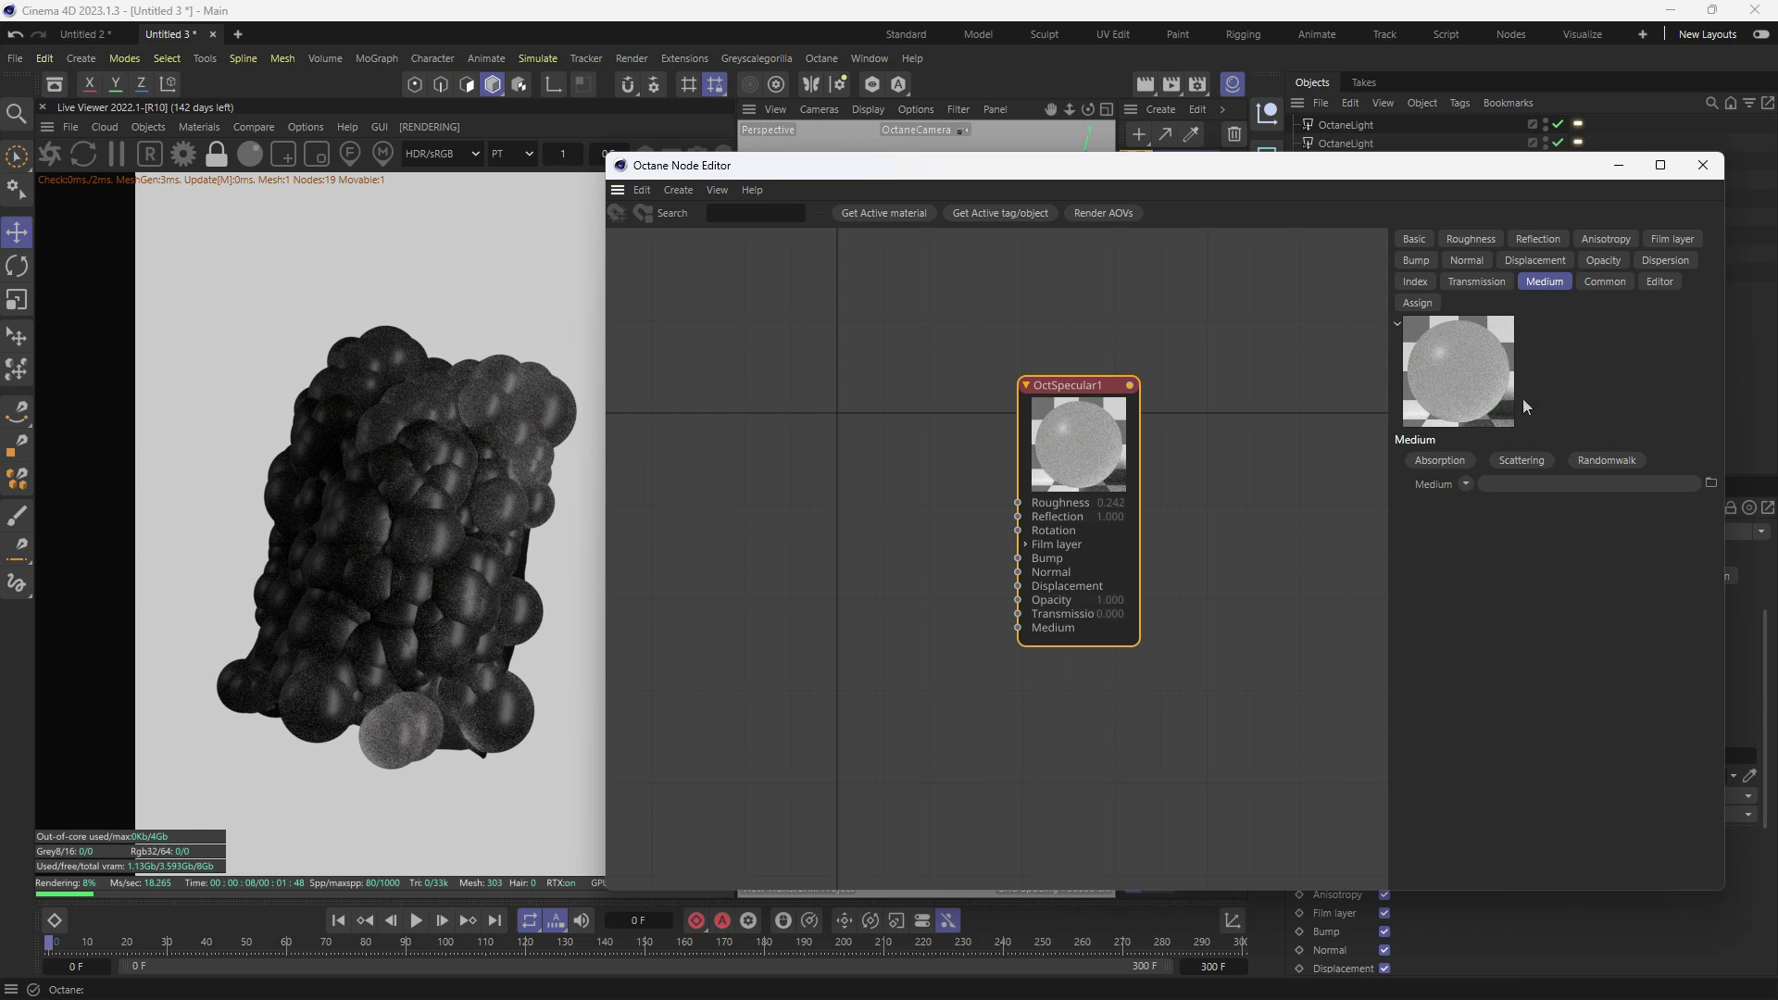
left_click(1519, 461)
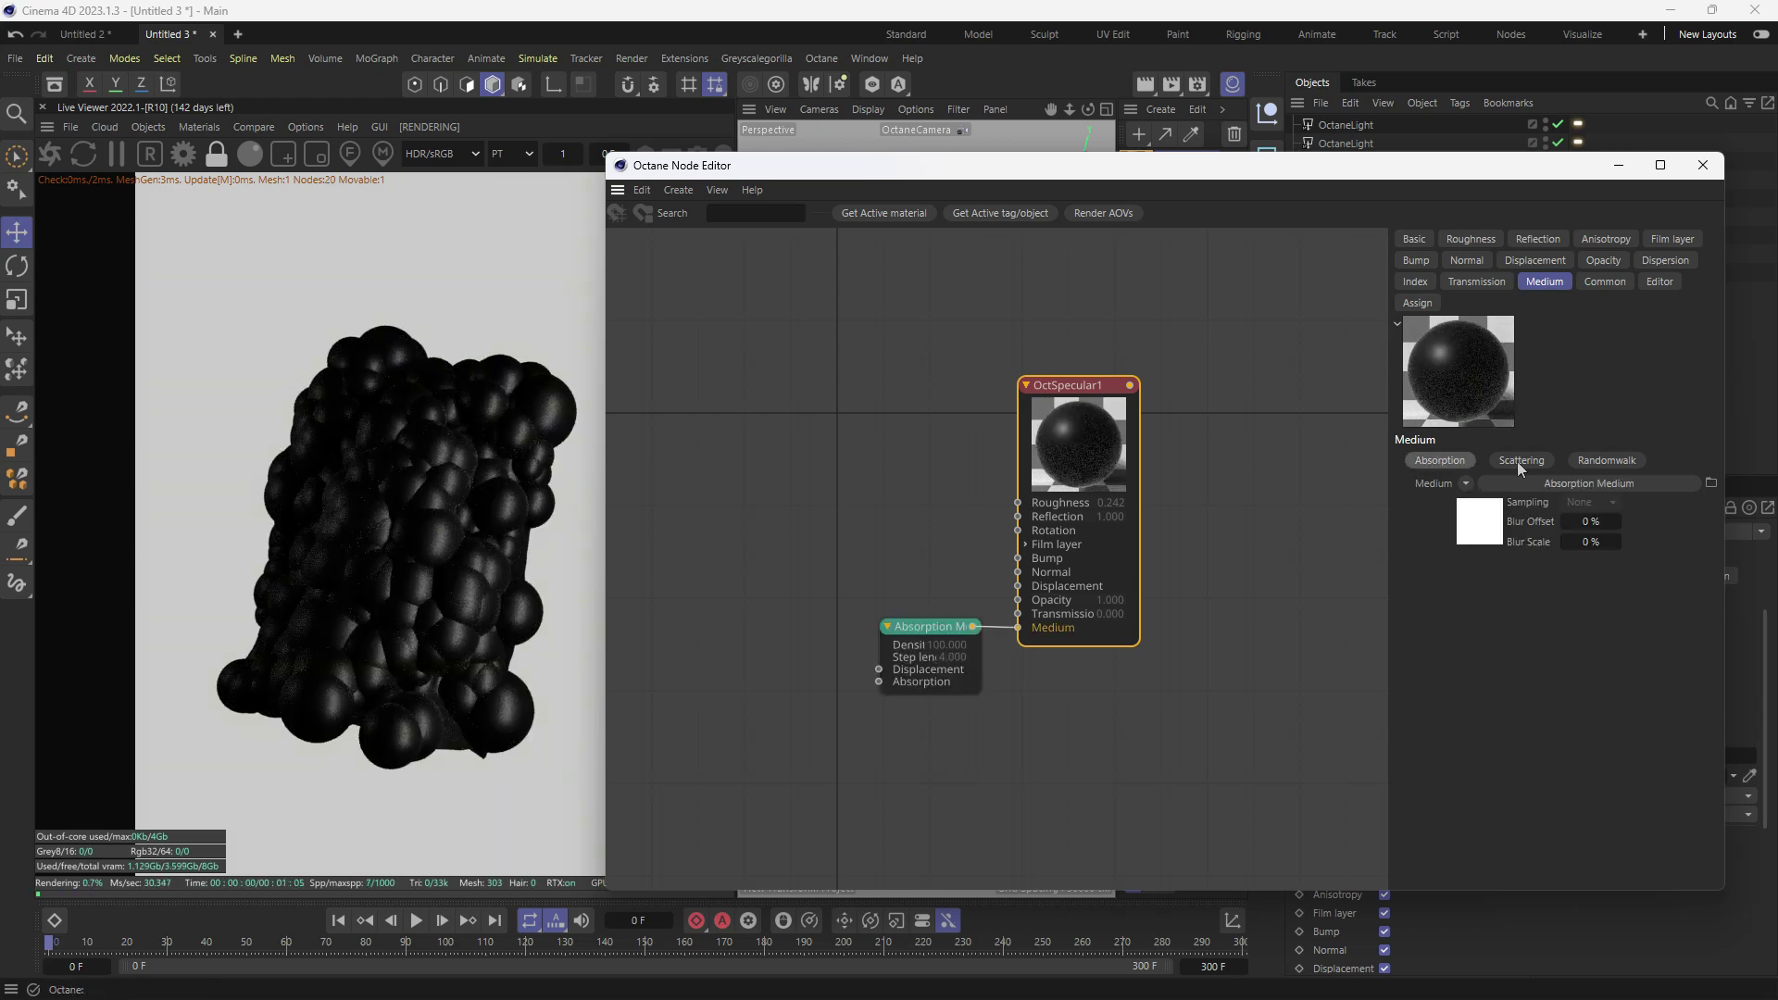
left_click_drag(926, 627, 908, 550)
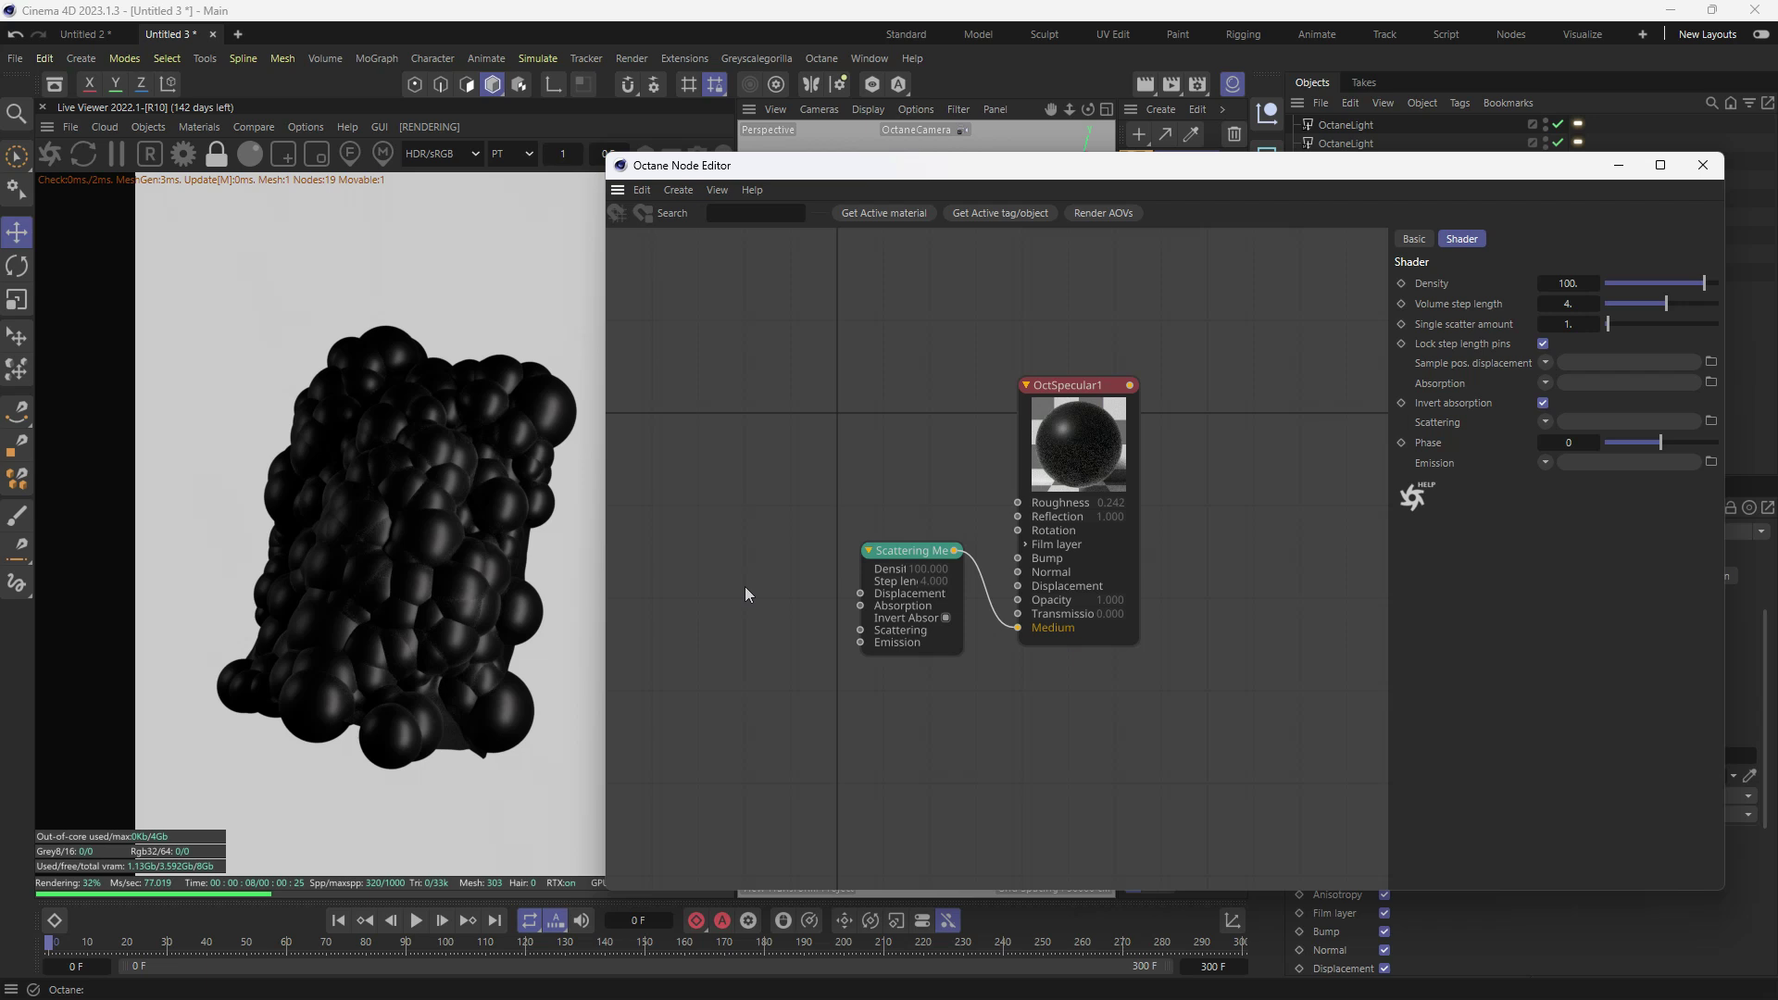
- Browse the node types available for the material graph
right_click(756, 509)
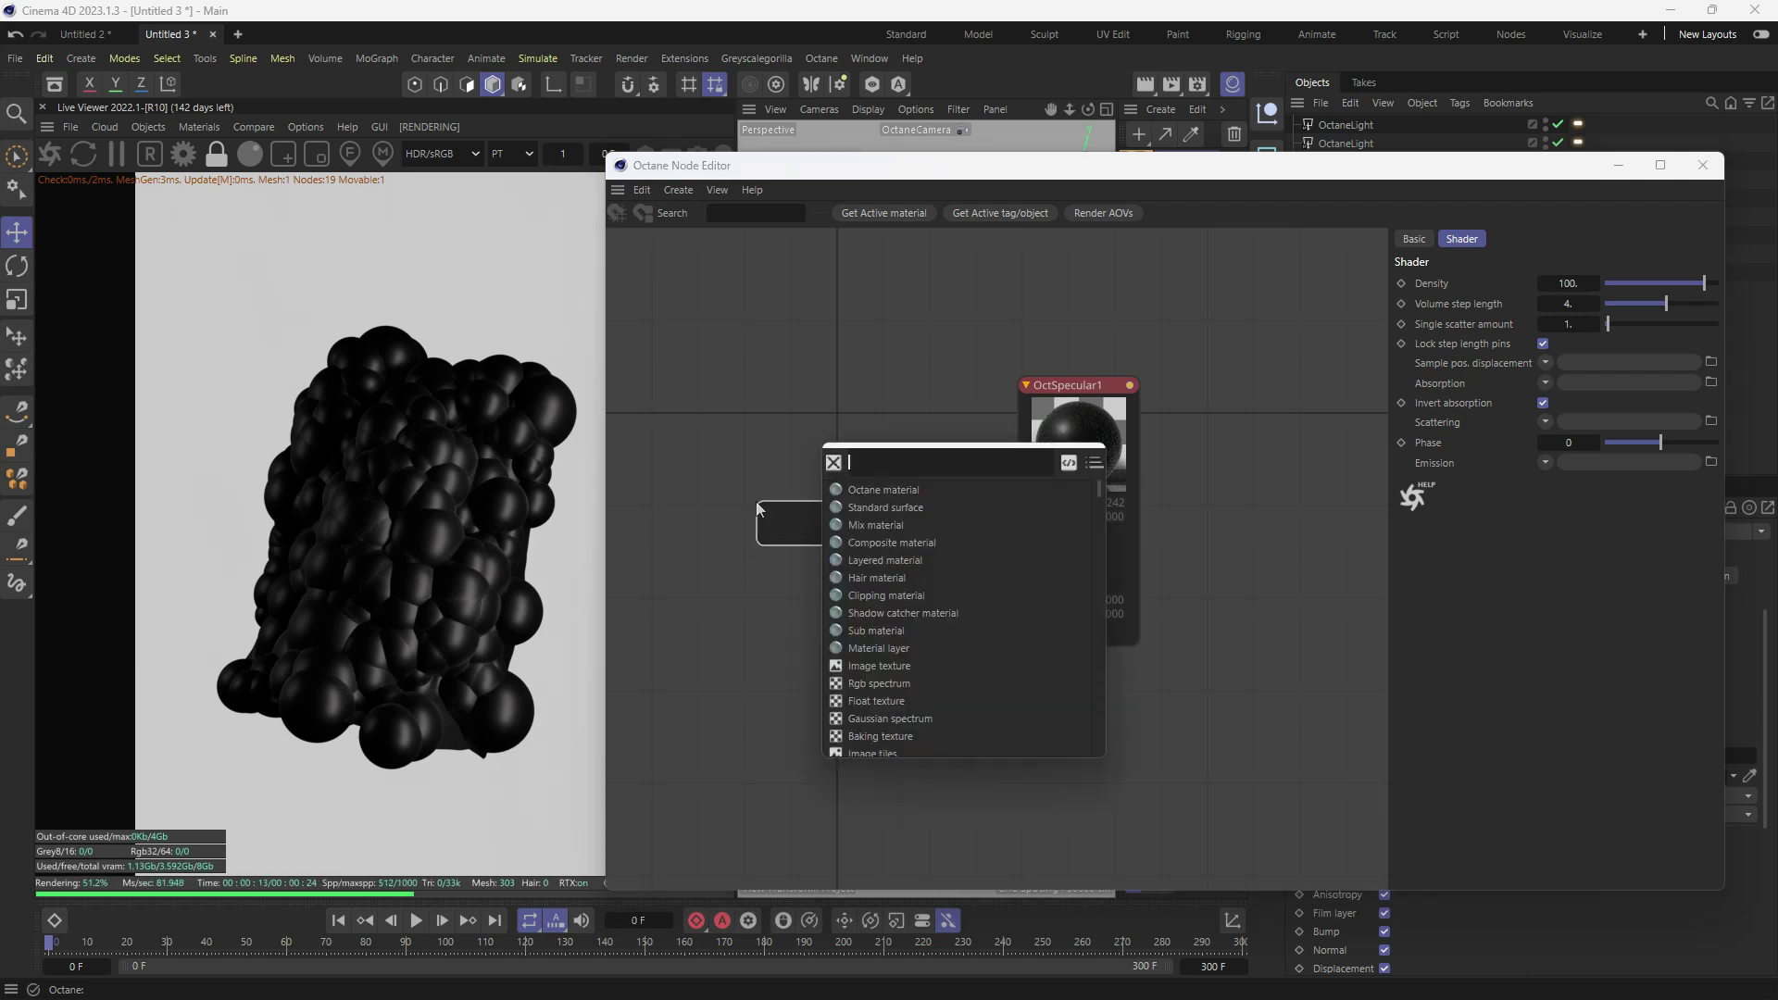
left_click(722, 465)
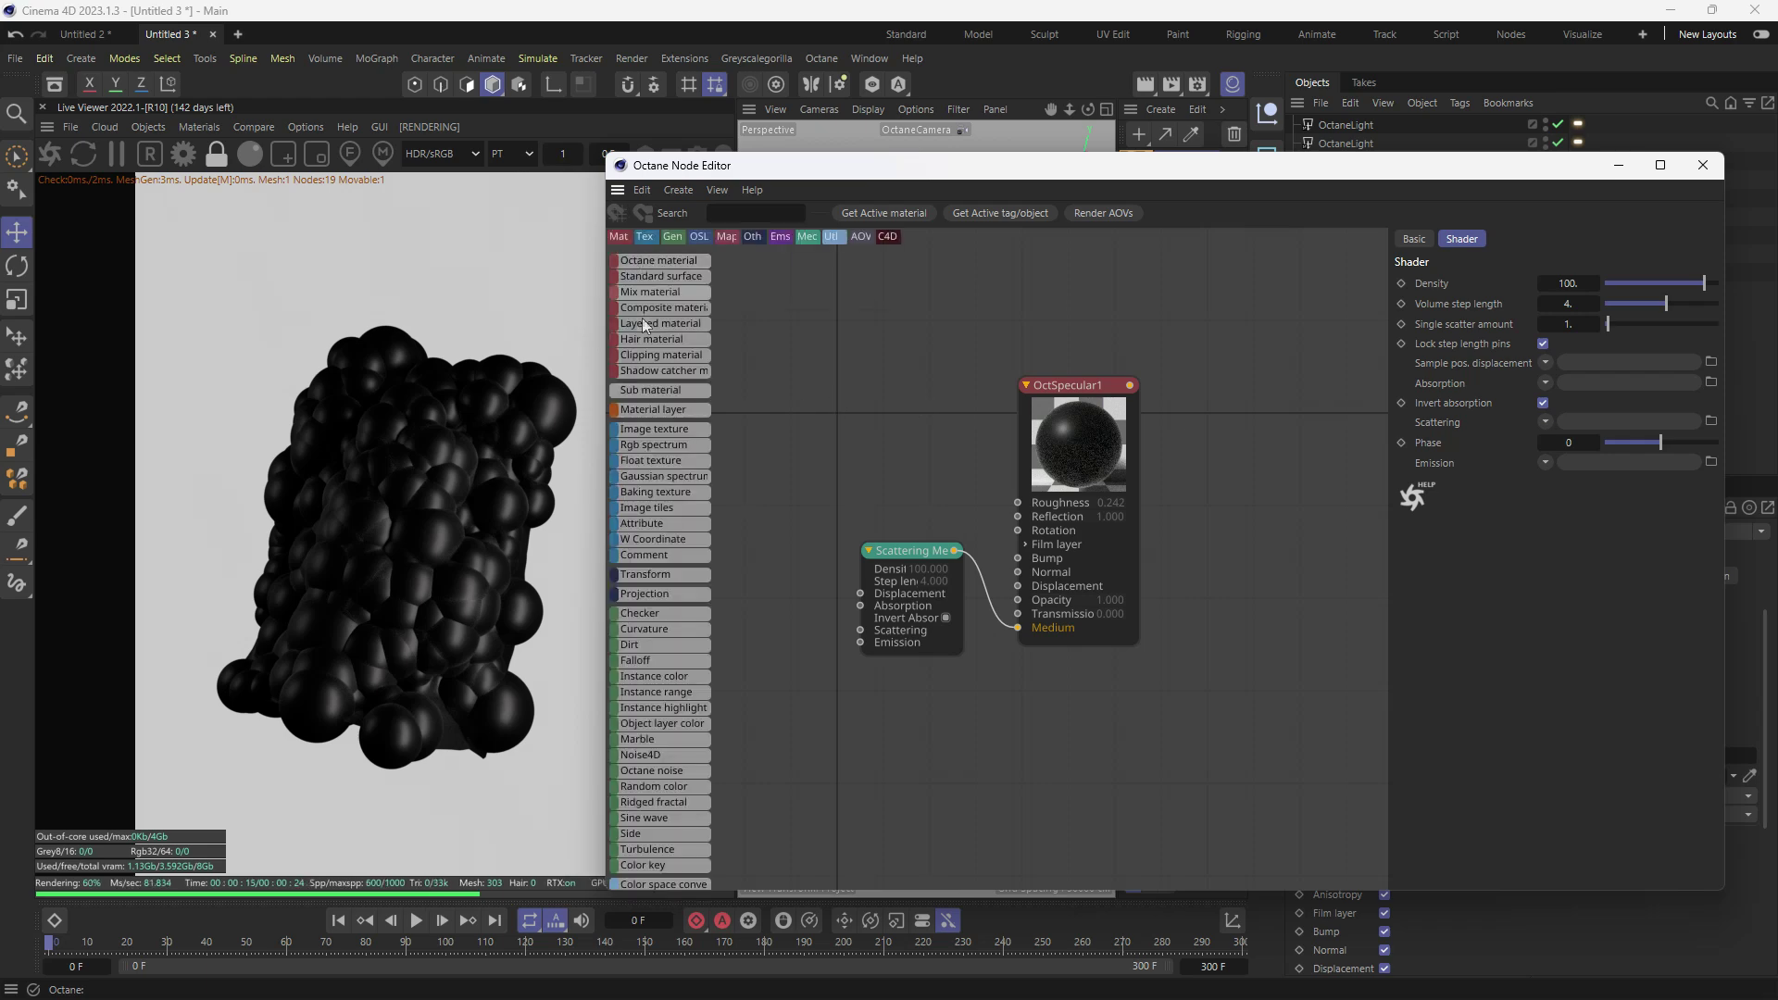
scroll(663, 481, "down", 3)
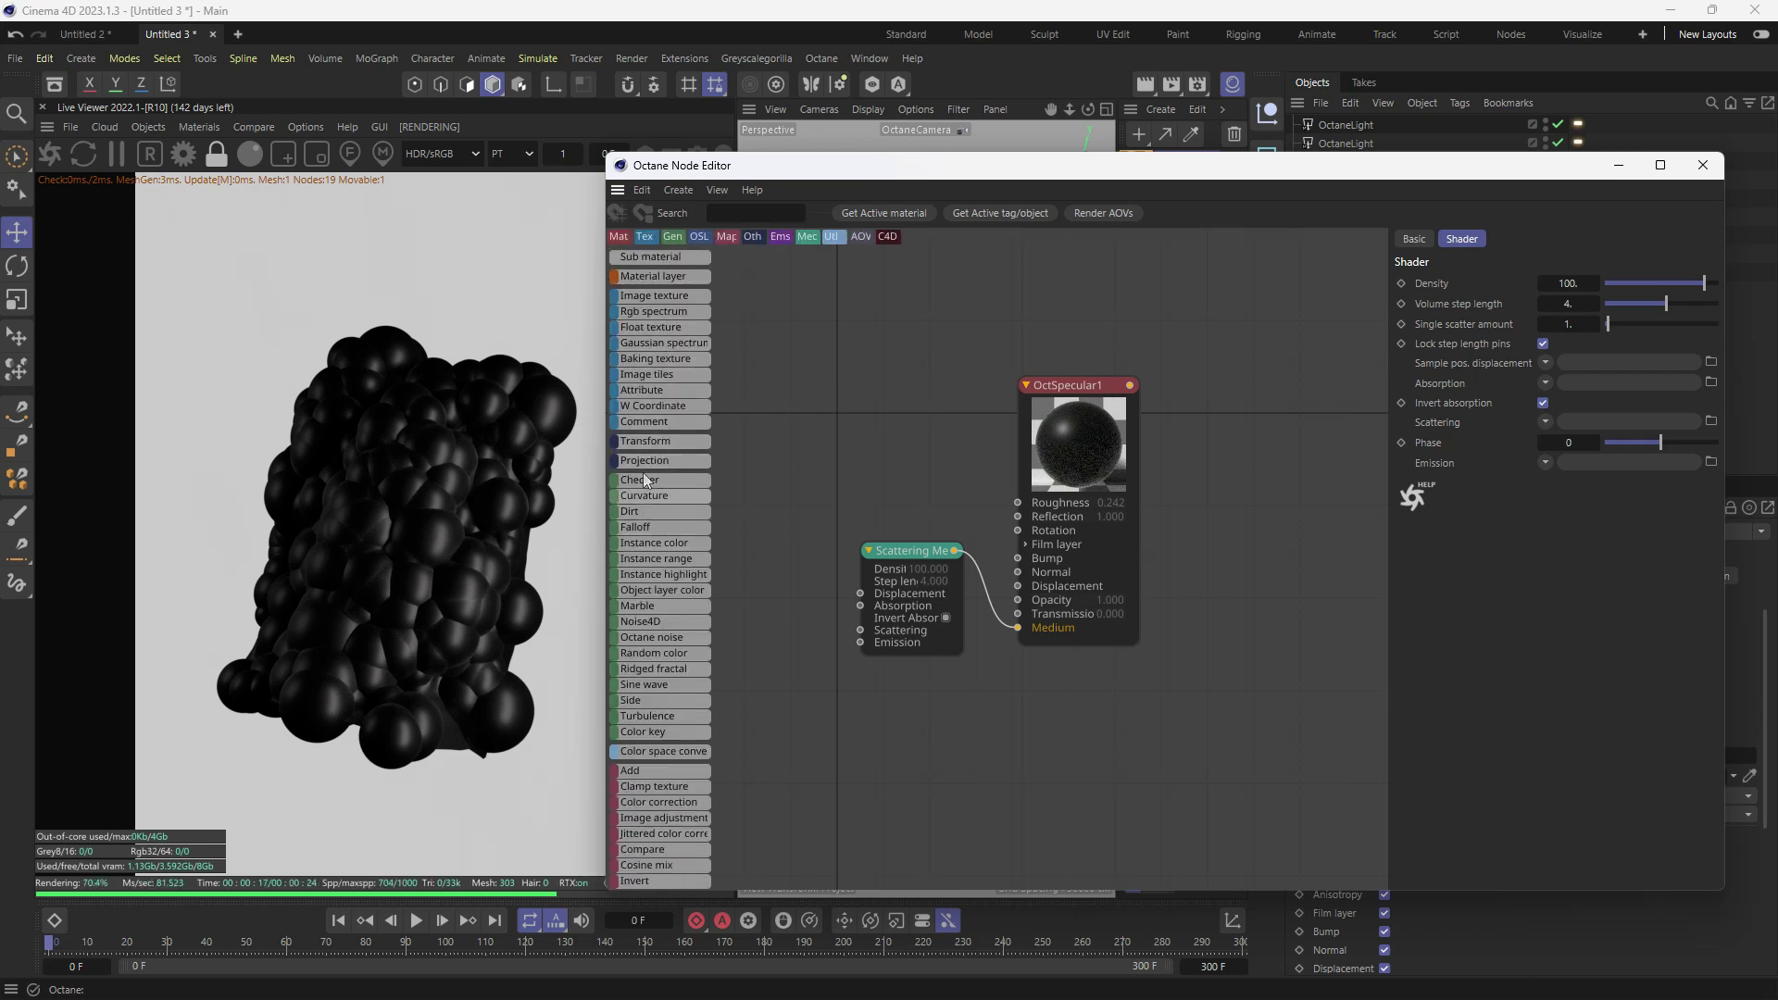
scroll(648, 519, "down", 10)
scroll(648, 630, "down", 4)
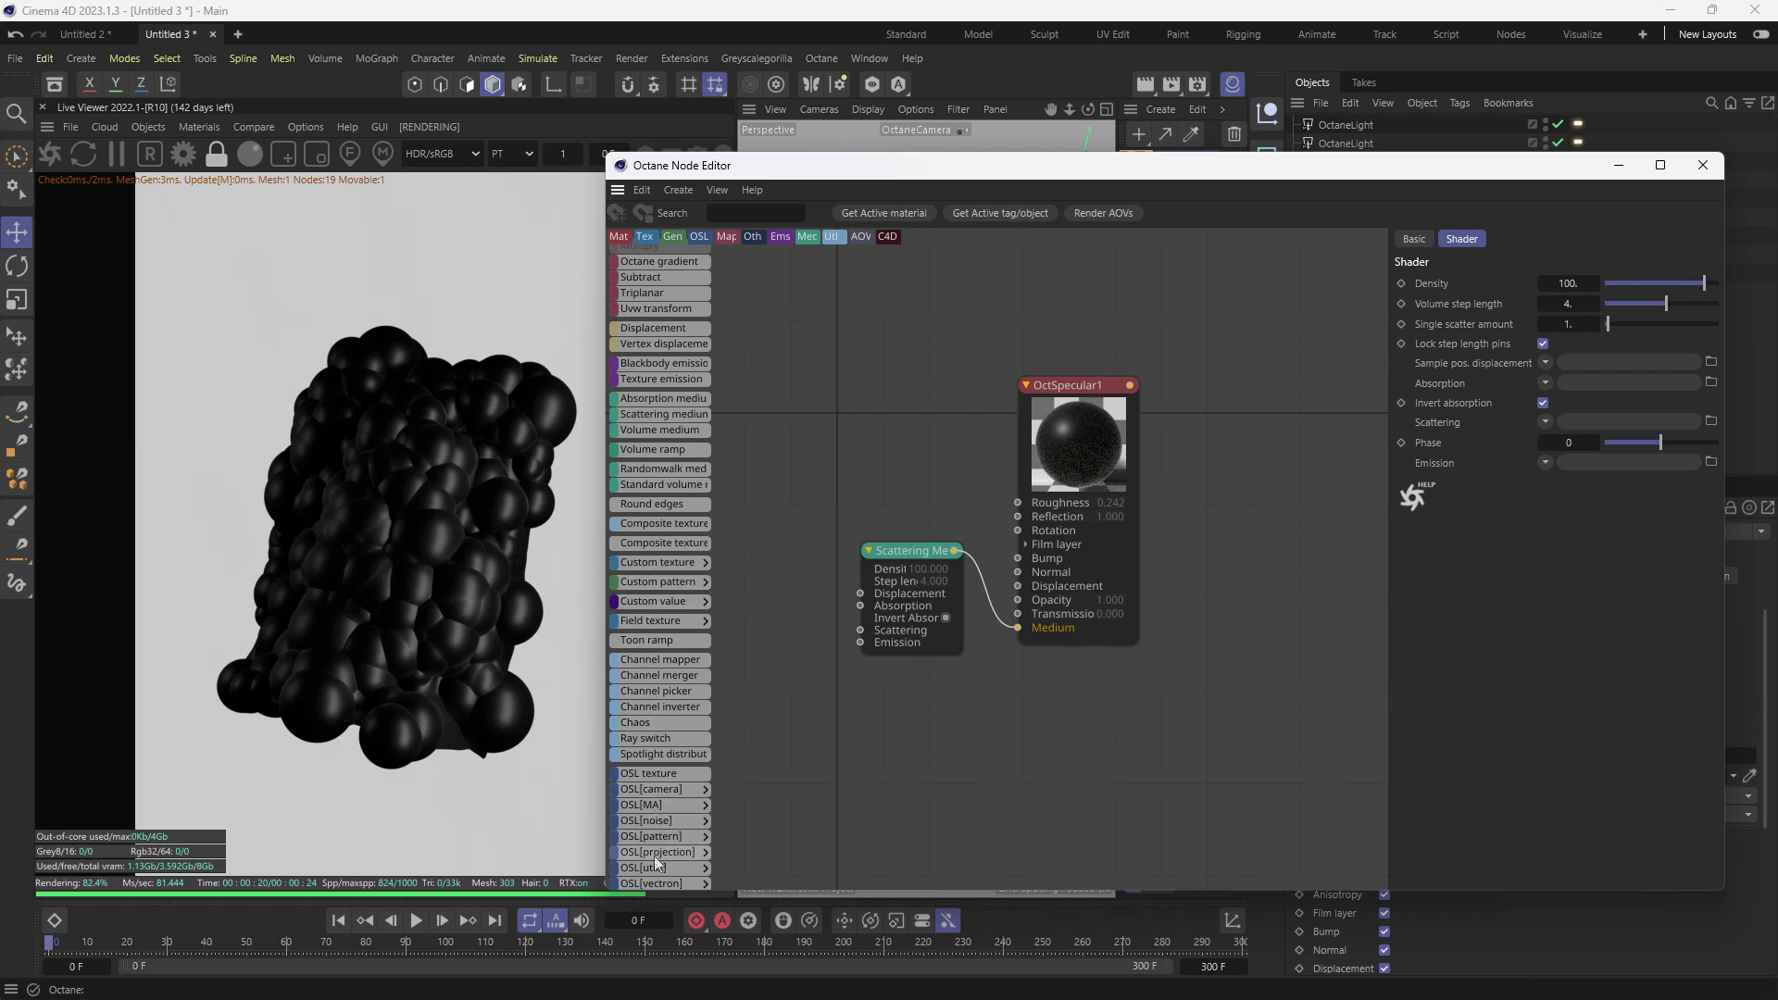
scroll(665, 630, "up", 12)
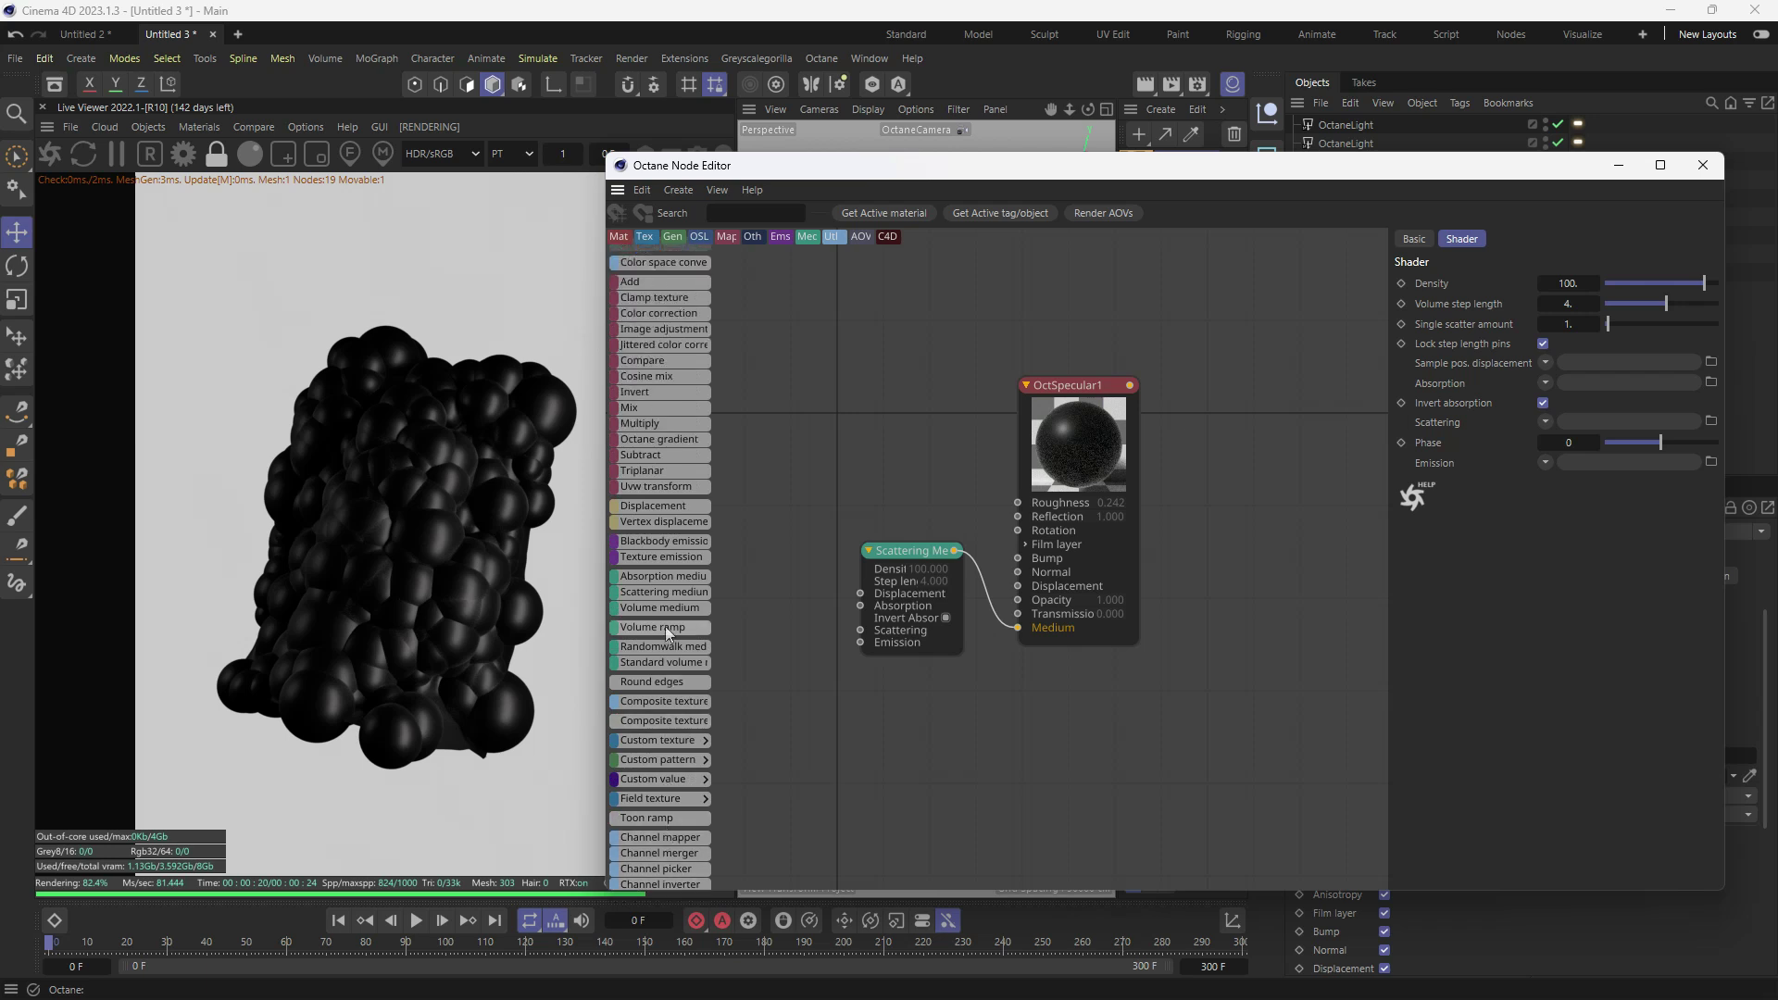
scroll(665, 626, "up", 2)
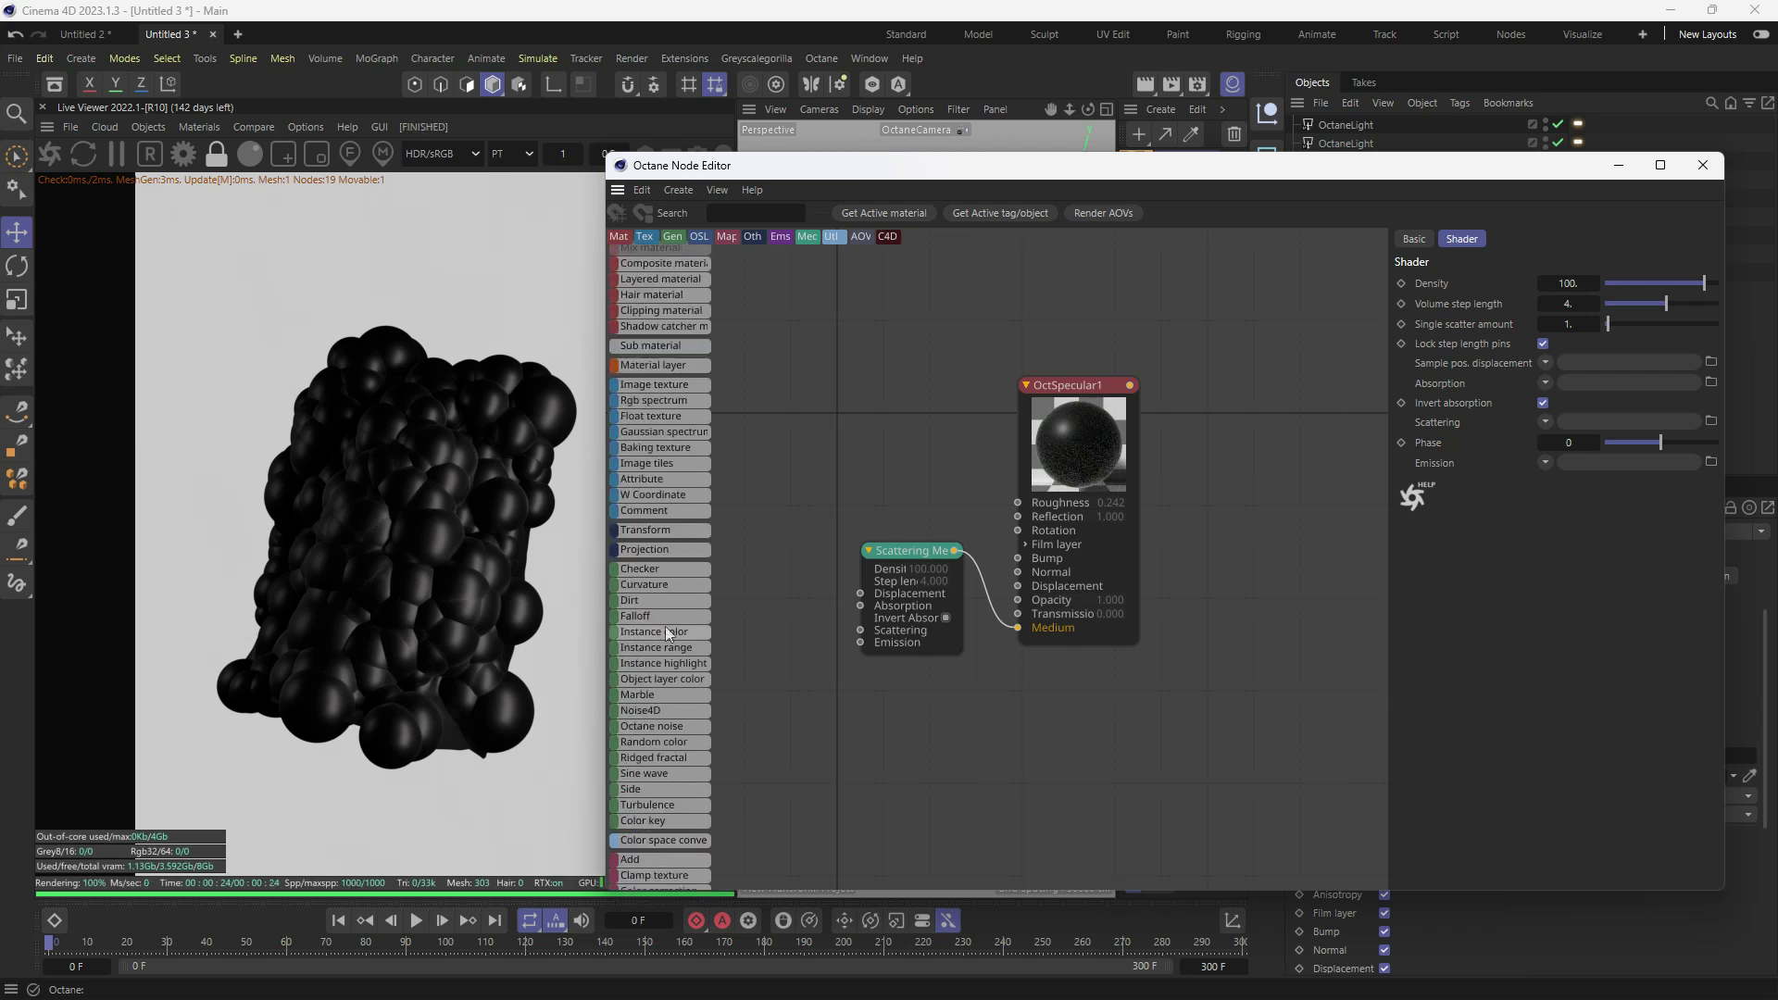
scroll(660, 630, "up", 3)
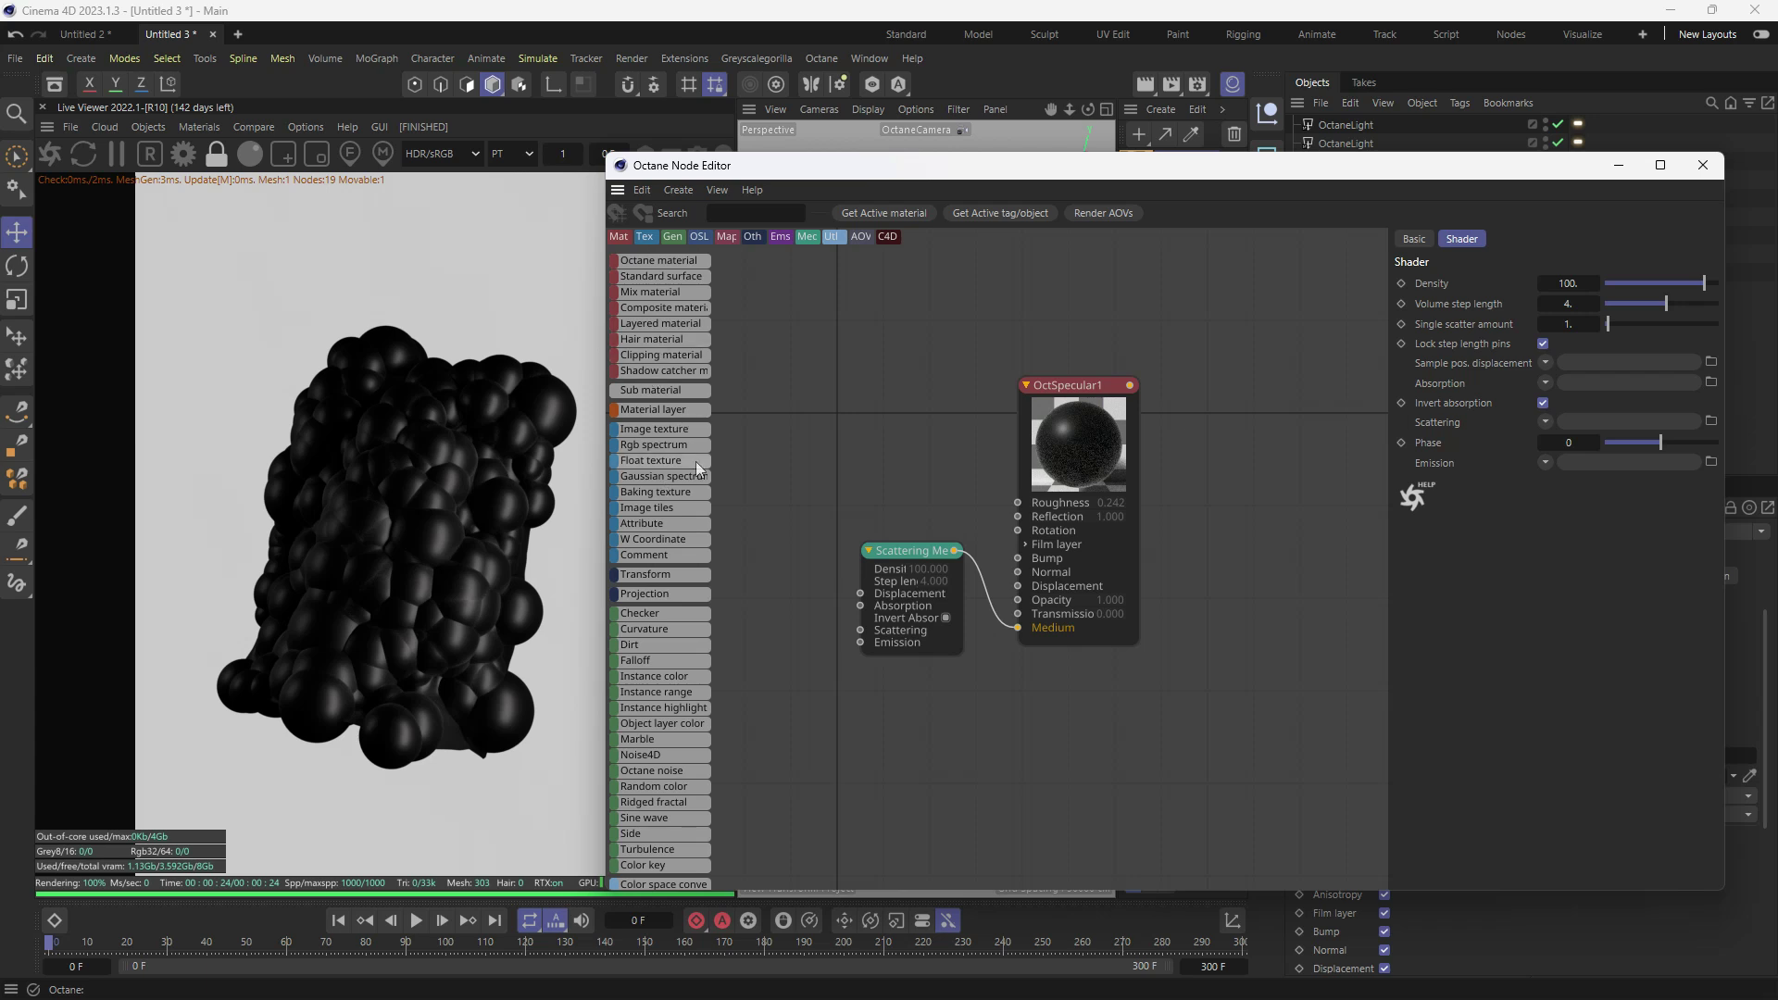
- Add an RGB Spectrum node, connect it to the Scattering Medium's Absorption input and place it beside the medium
right_click(846, 432)
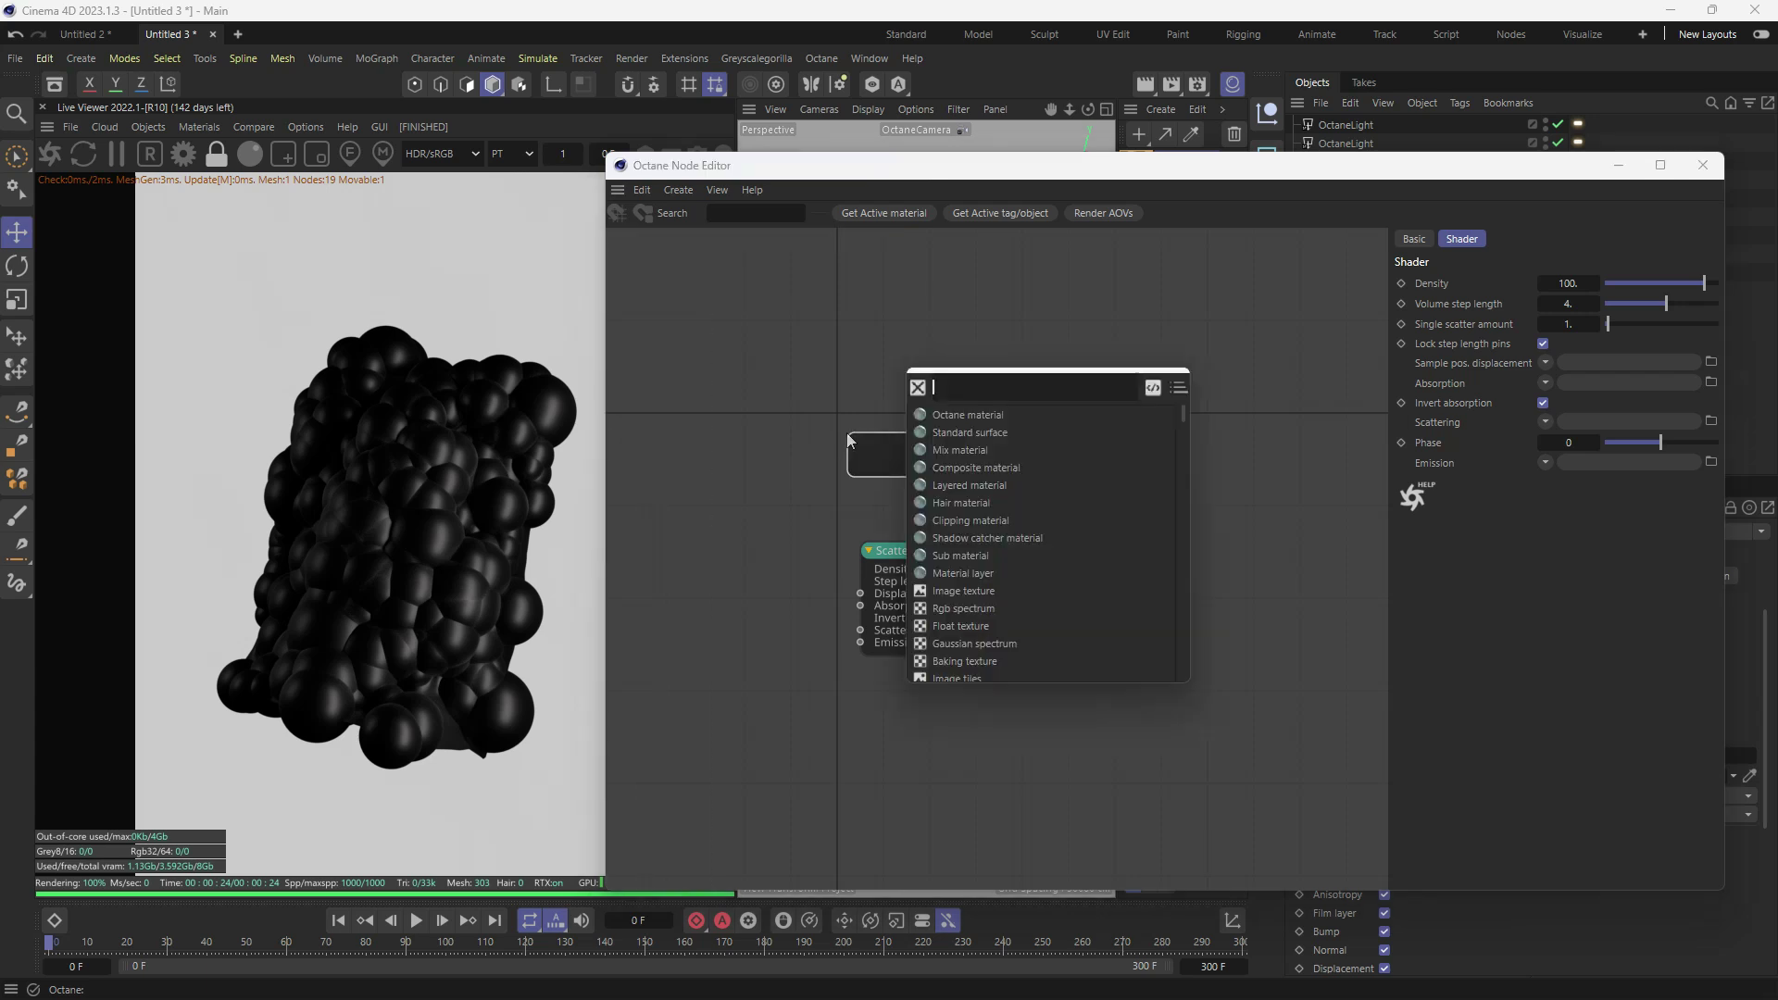
type("RG")
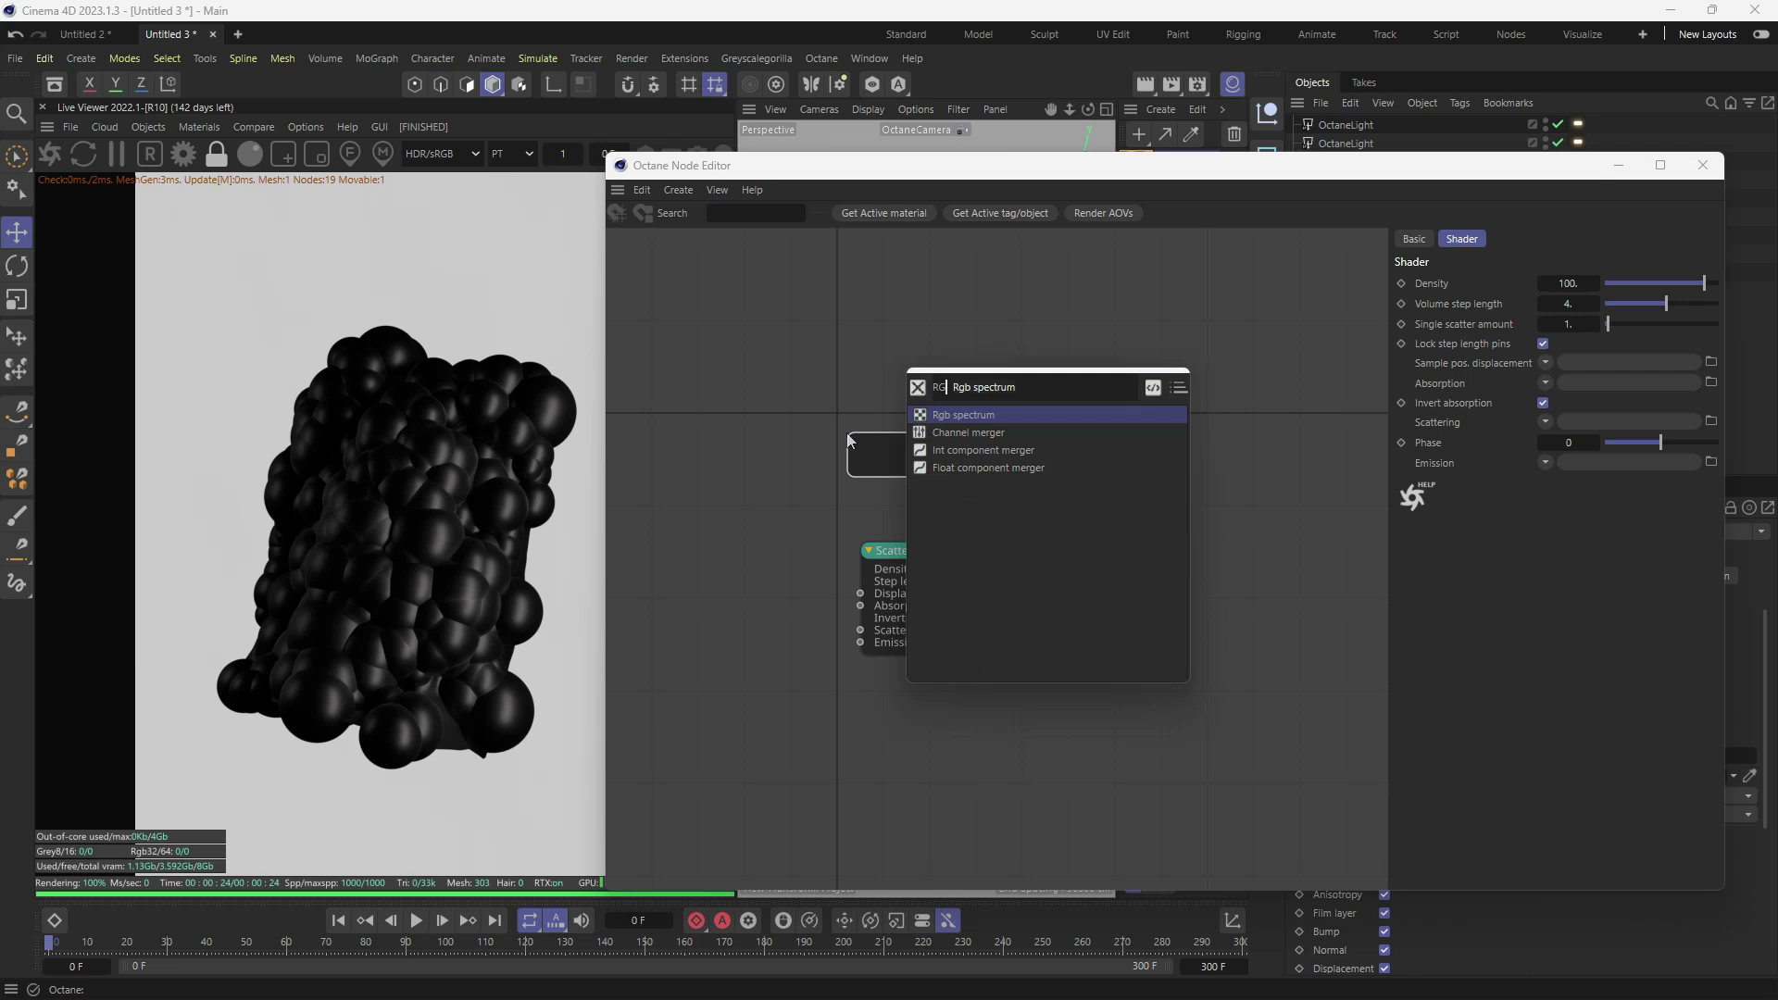
type("B")
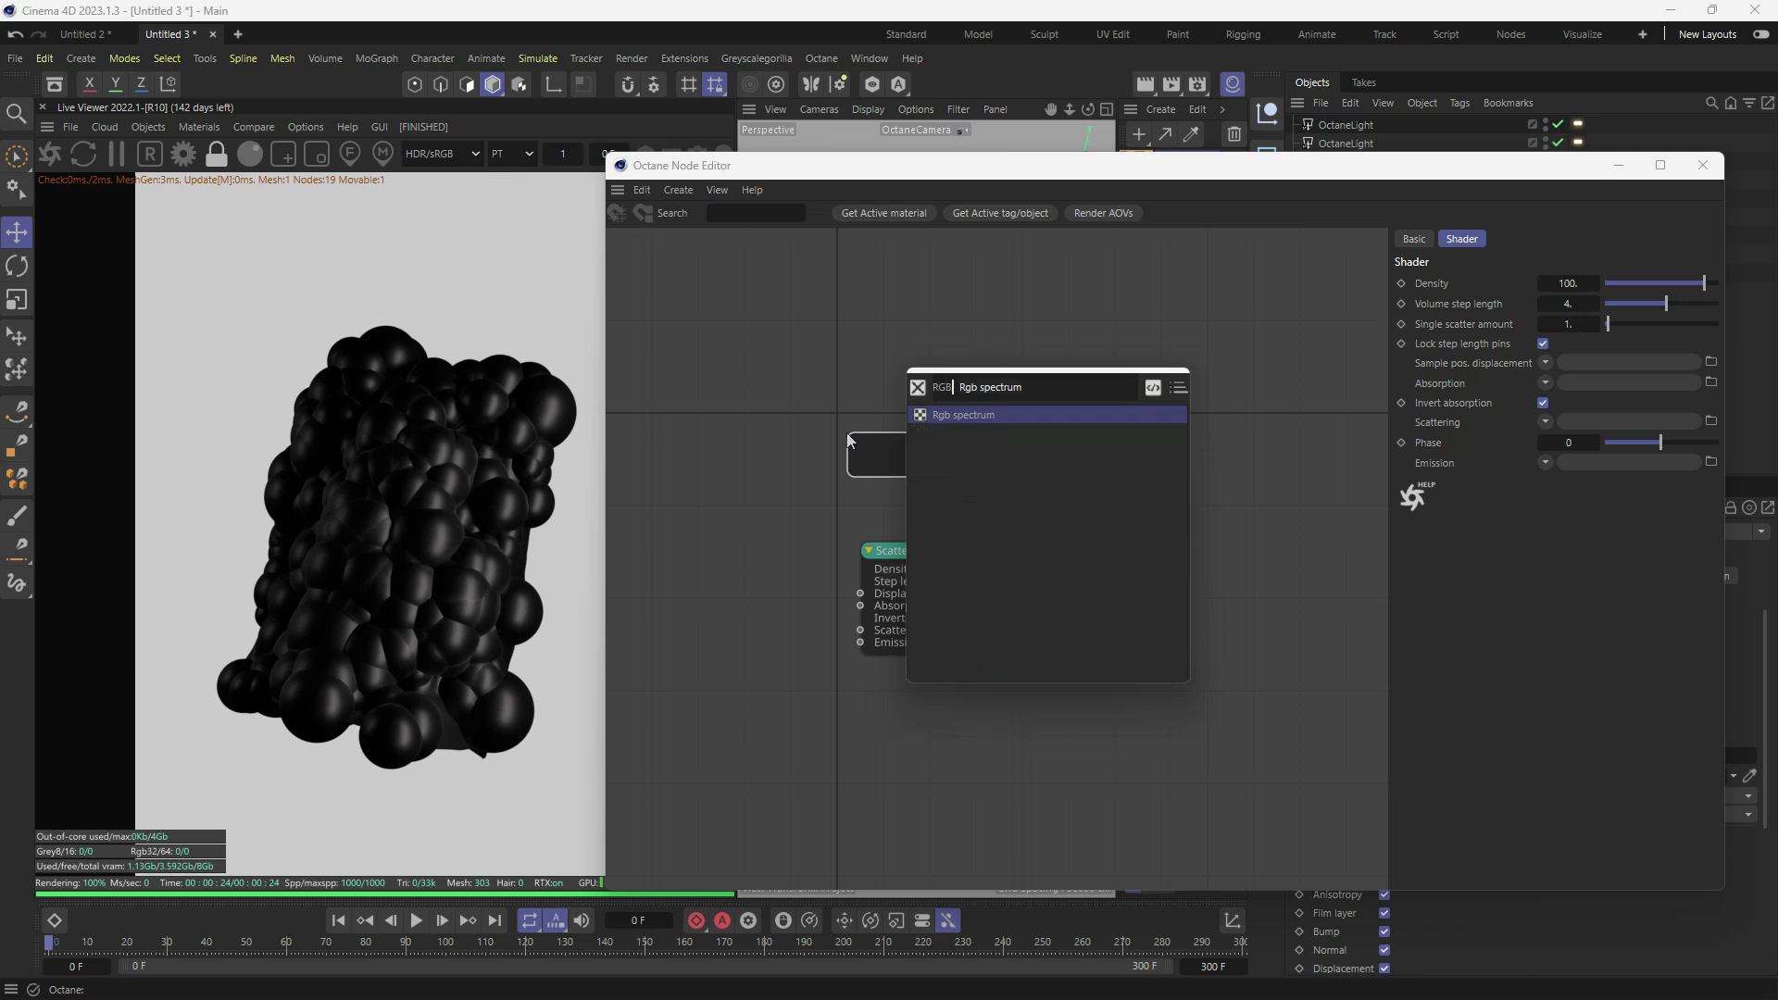
left_click(950, 415)
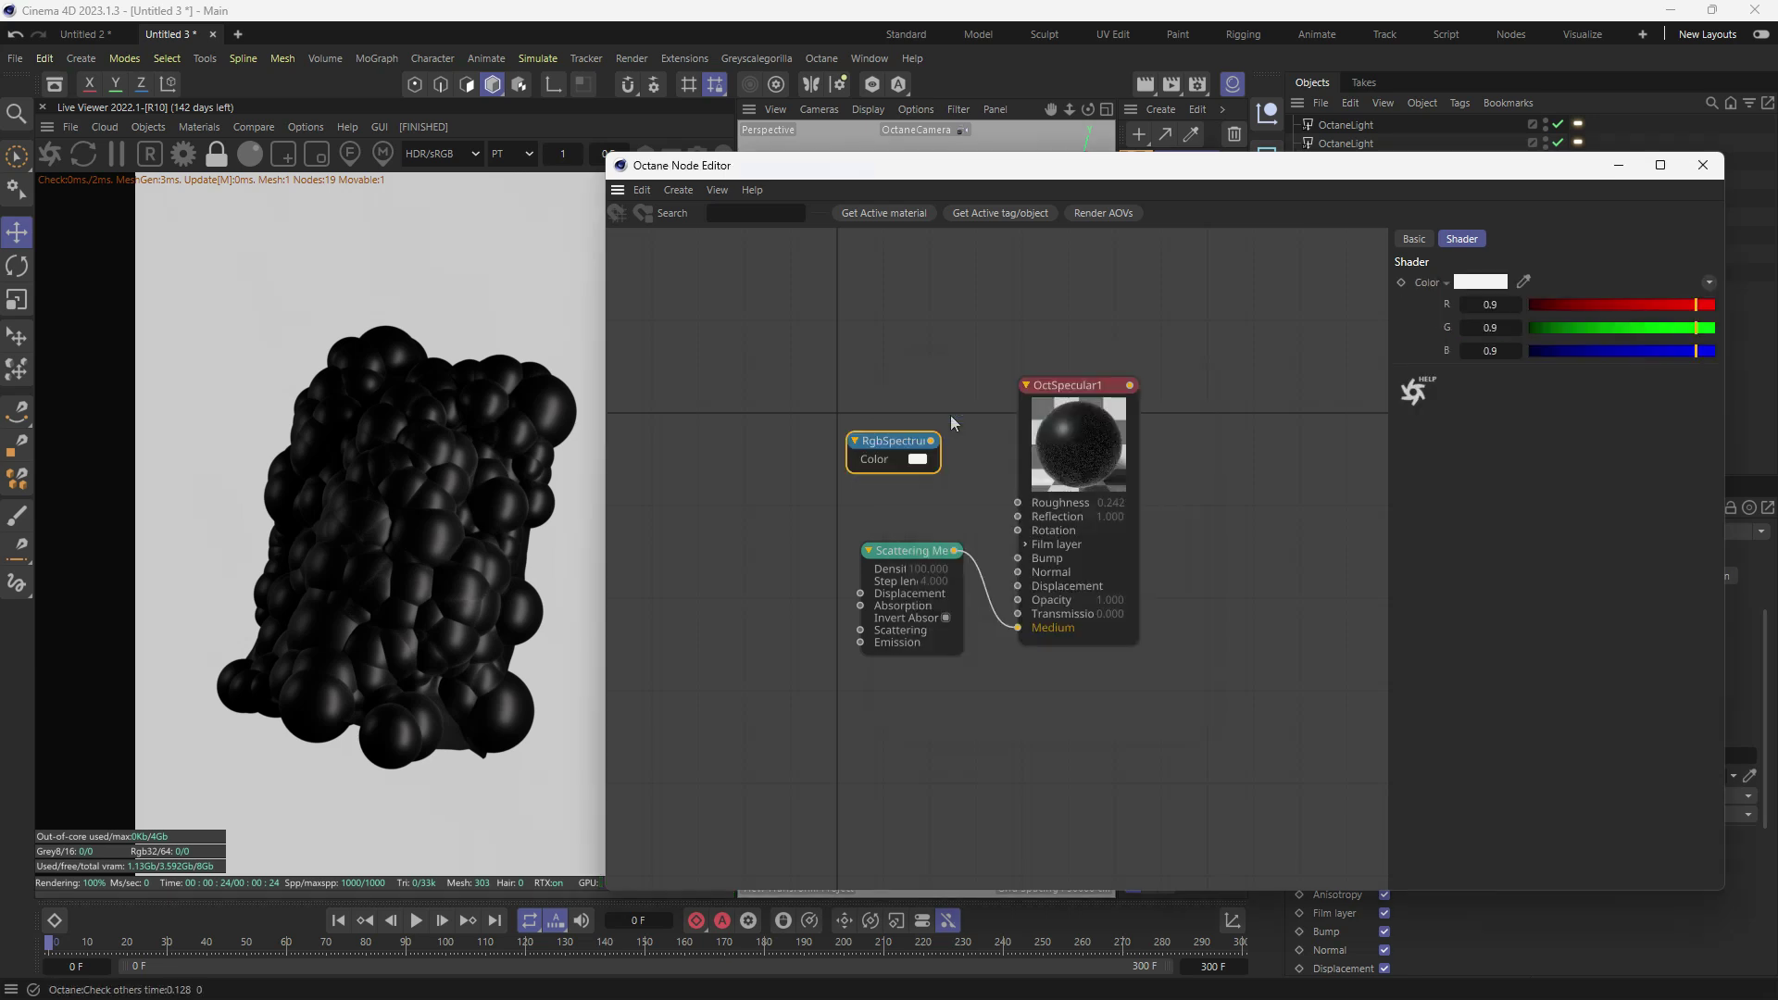
left_click_drag(944, 455, 860, 606)
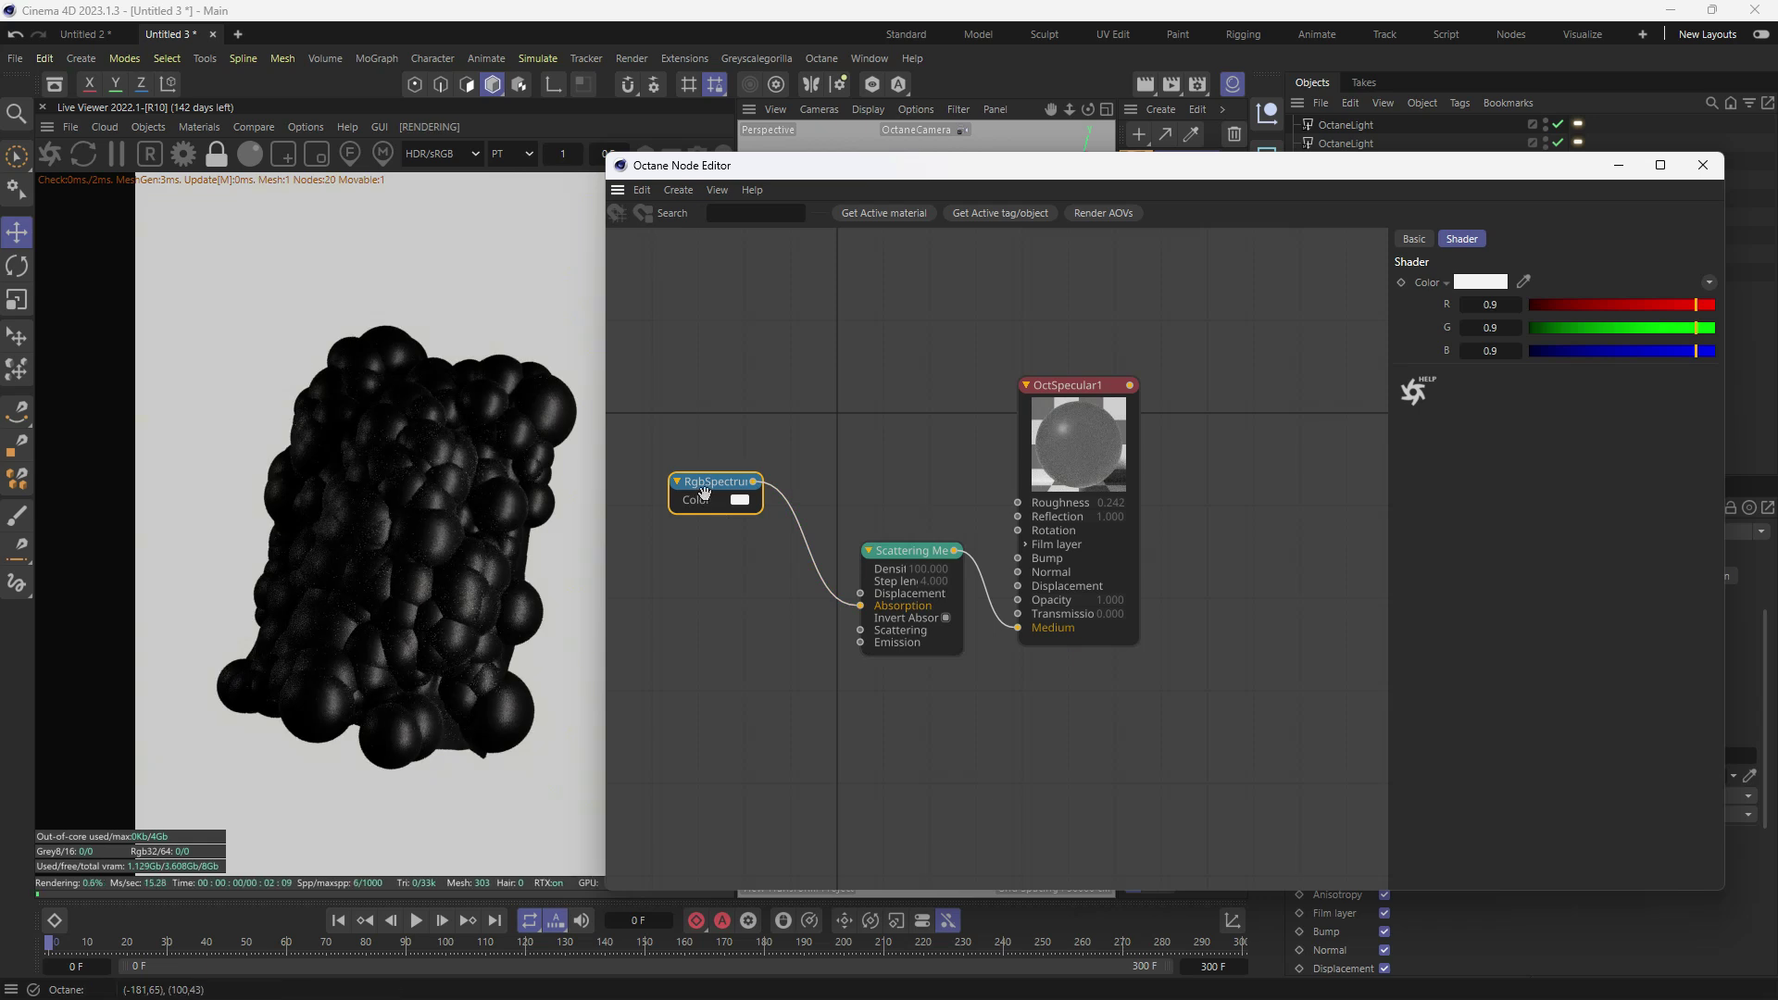
left_click_drag(701, 509, 736, 484)
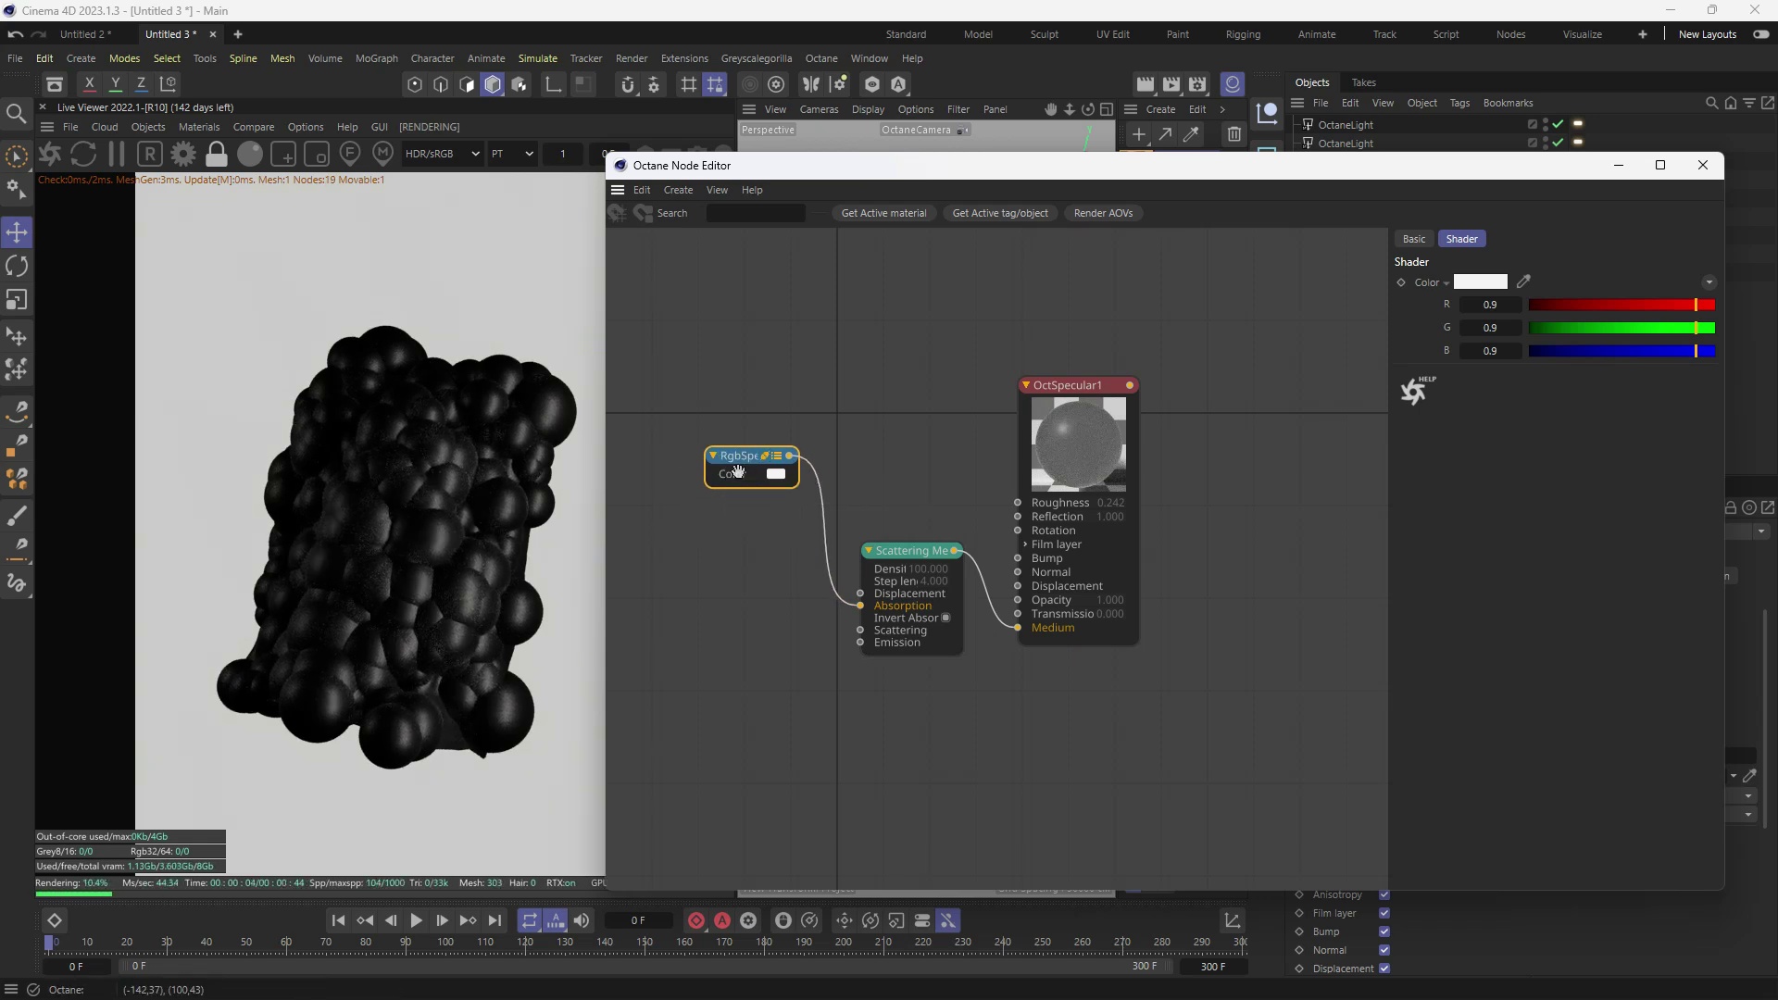
- Duplicate the RGB Spectrum node, connect the copy to the Scattering Medium's Scattering input and check the render
left_click_drag(729, 466, 871, 646)
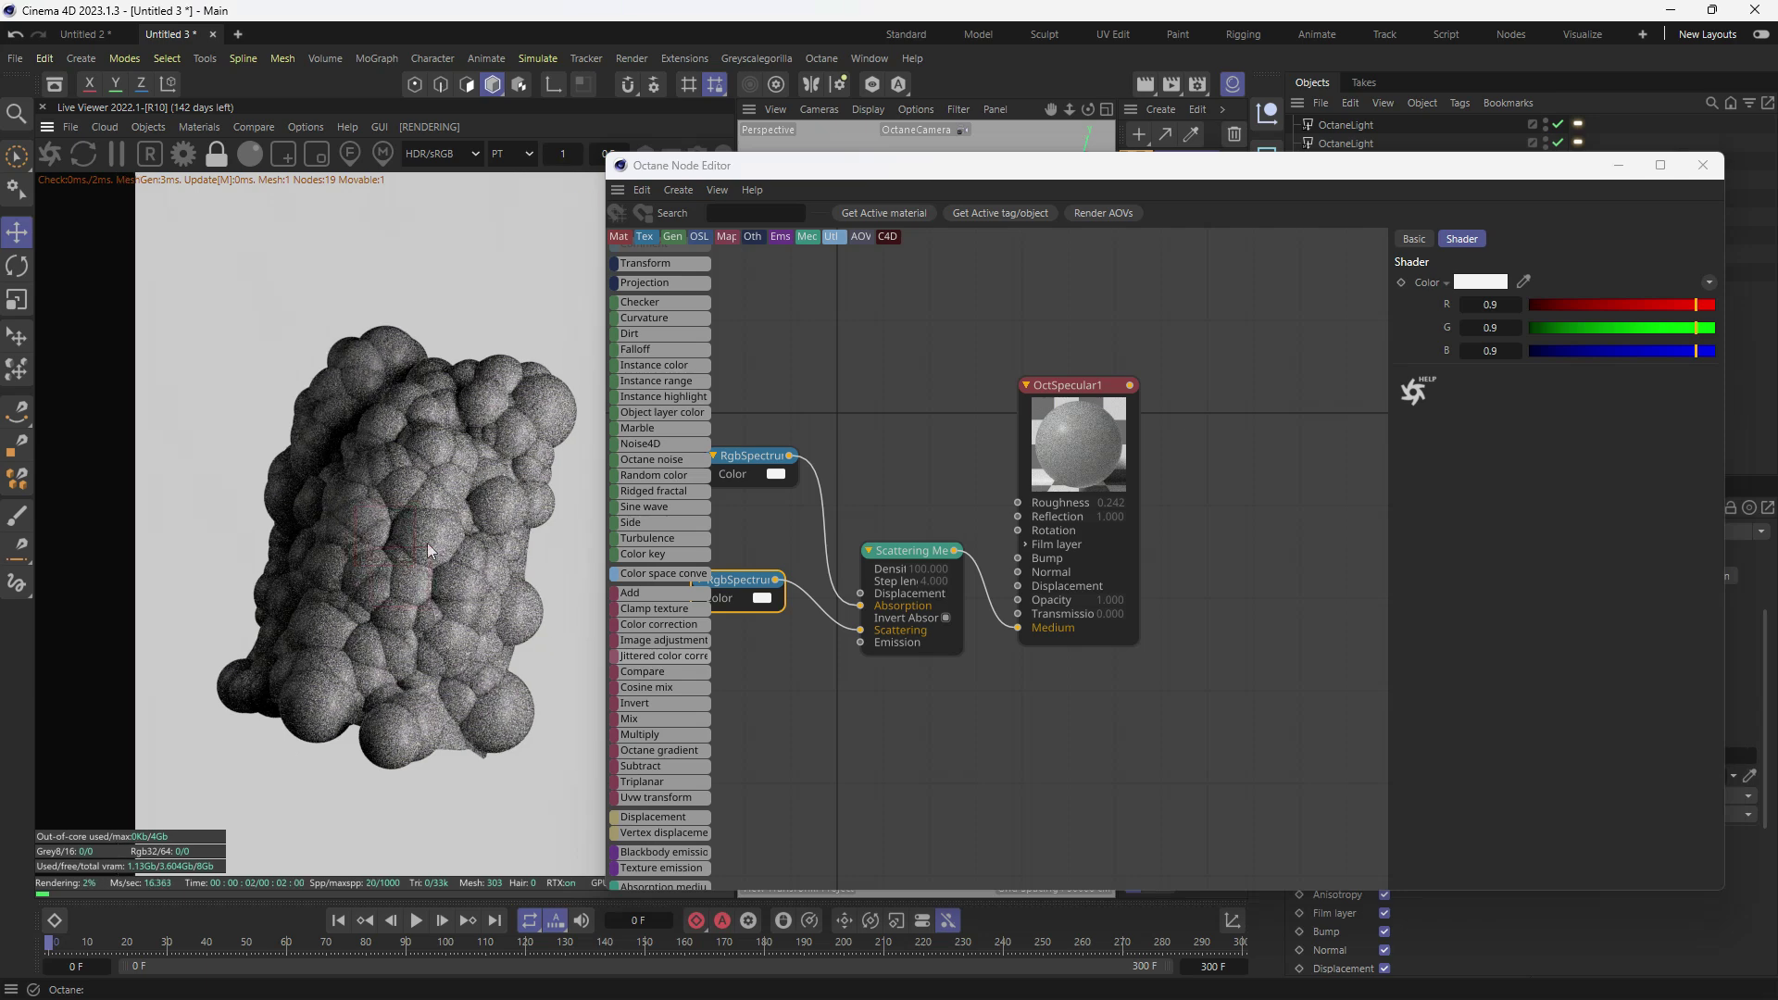
scroll(478, 704, "up", 3)
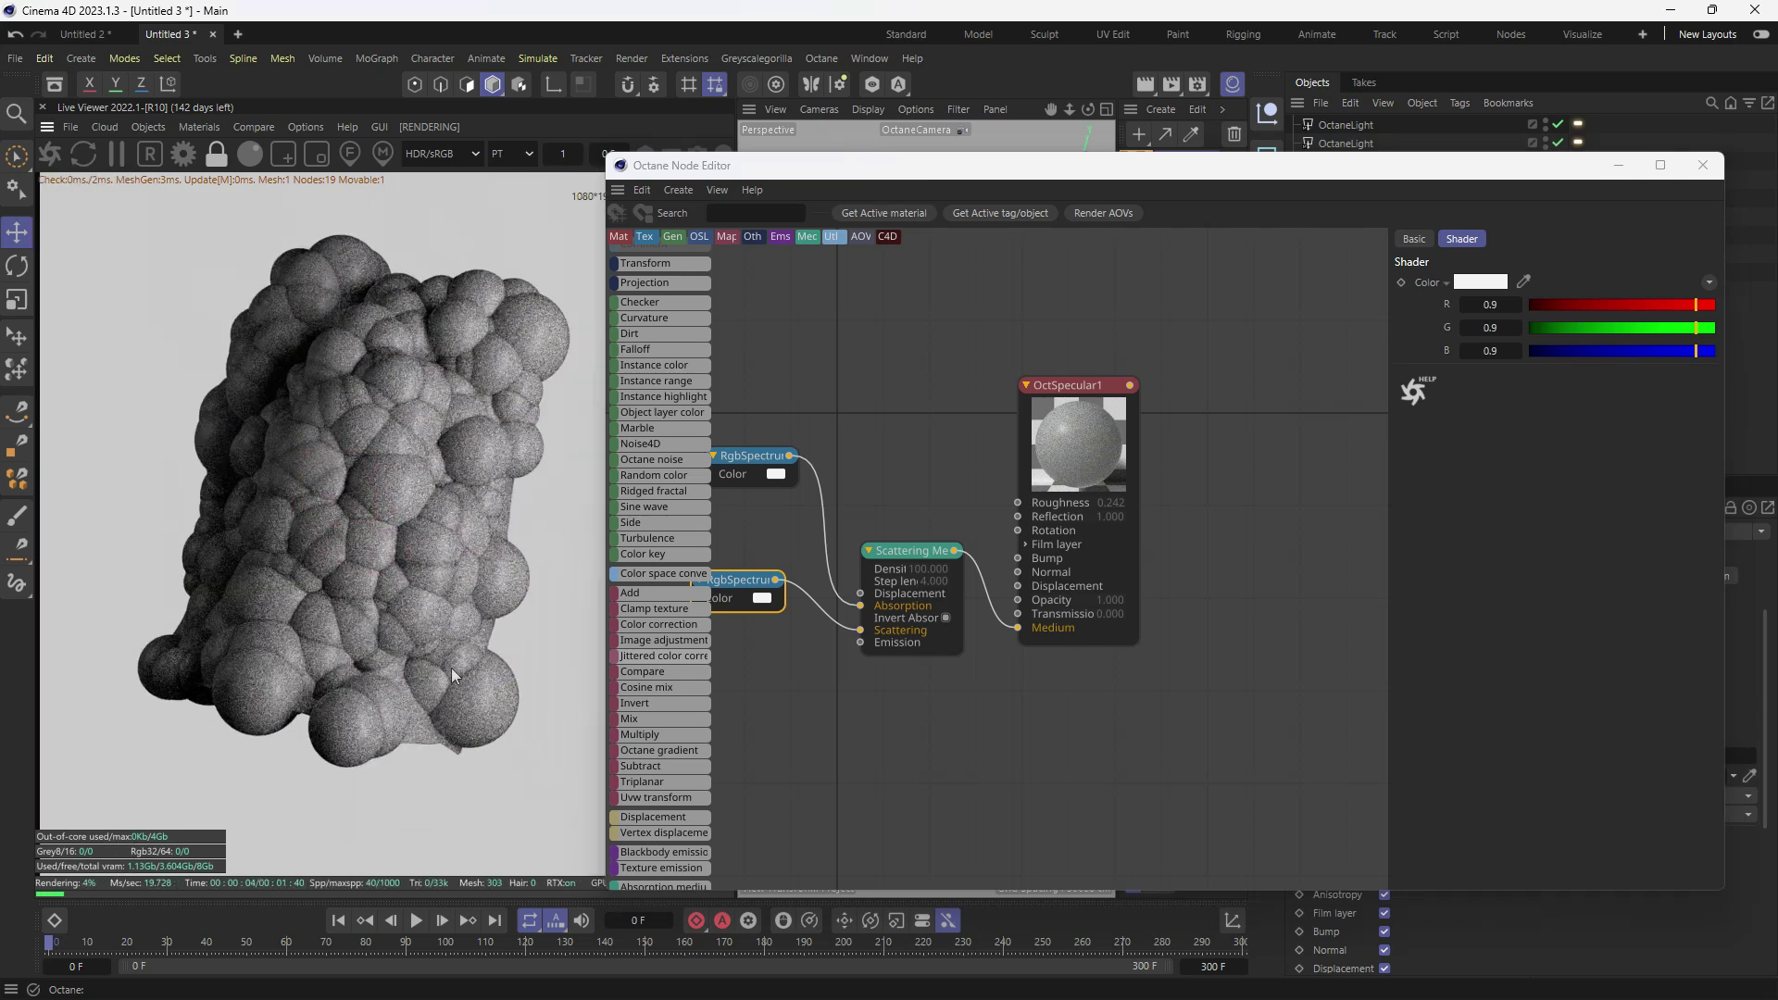
scroll(452, 669, "up", 2)
- Set the Scattering RGB Spectrum colour to orange, with hue 34°, saturation 81% and value 100%, and inspect the render
middle_click_drag(916, 458, 993, 457)
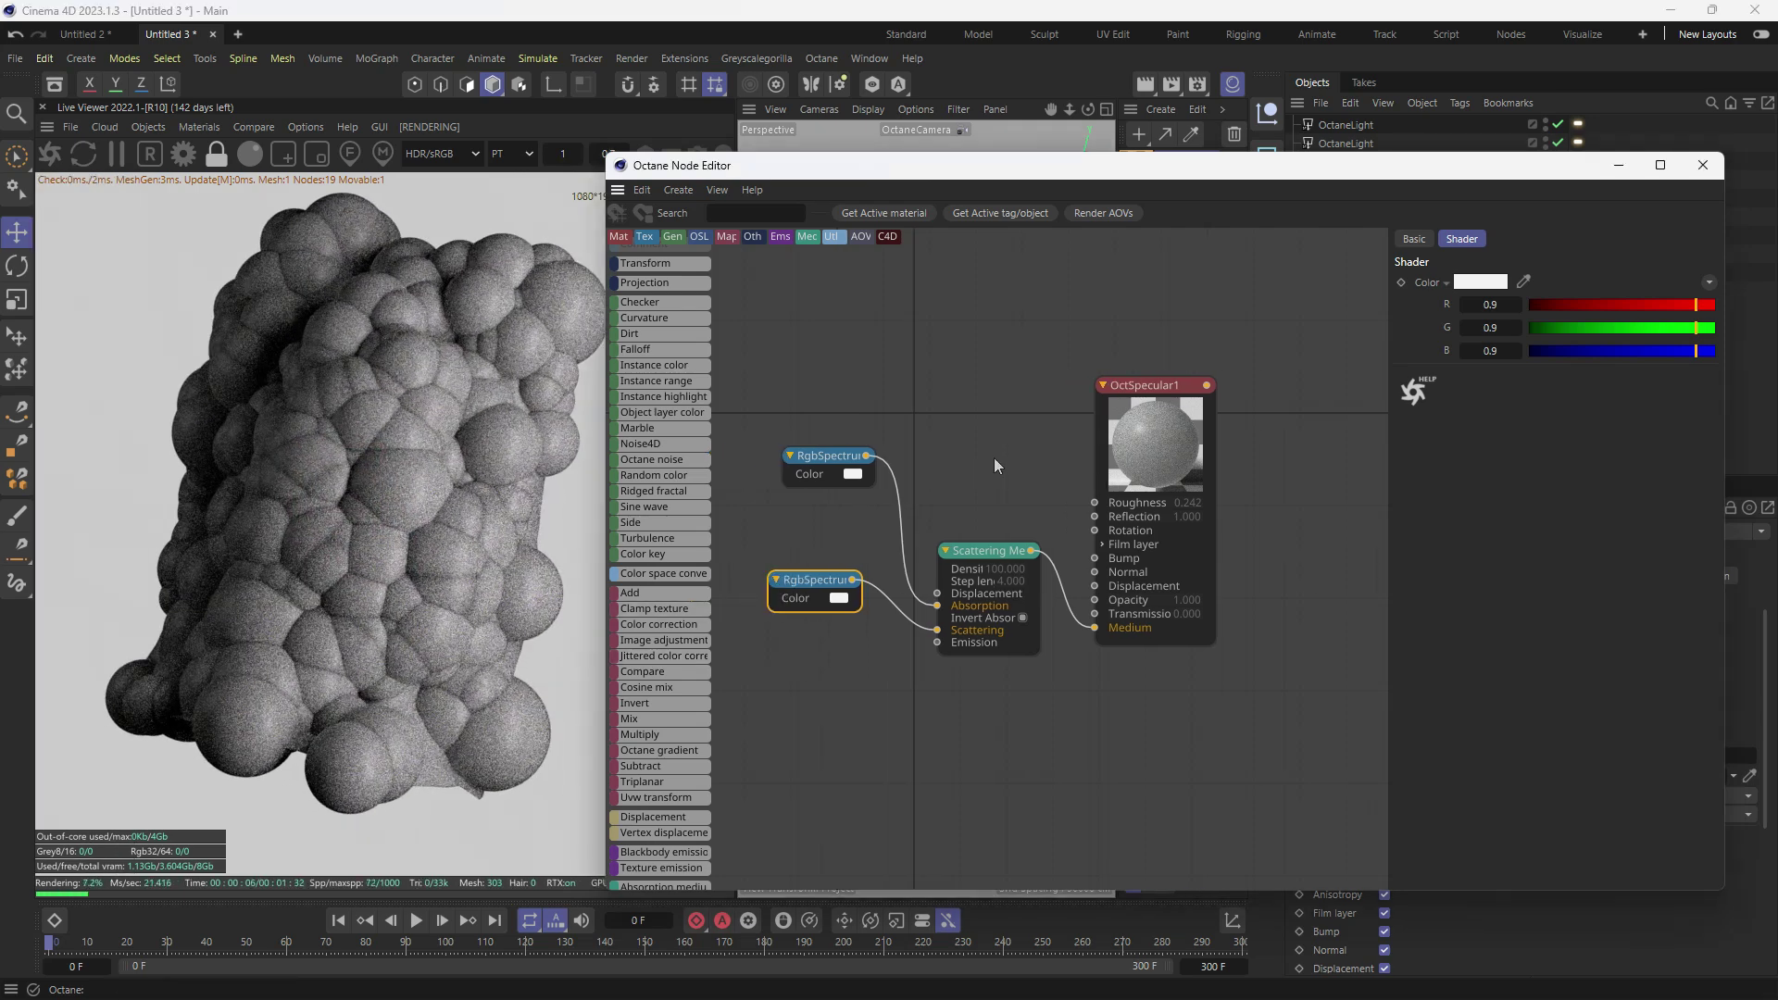
scroll(981, 468, "down", 1)
scroll(512, 576, "down", 2)
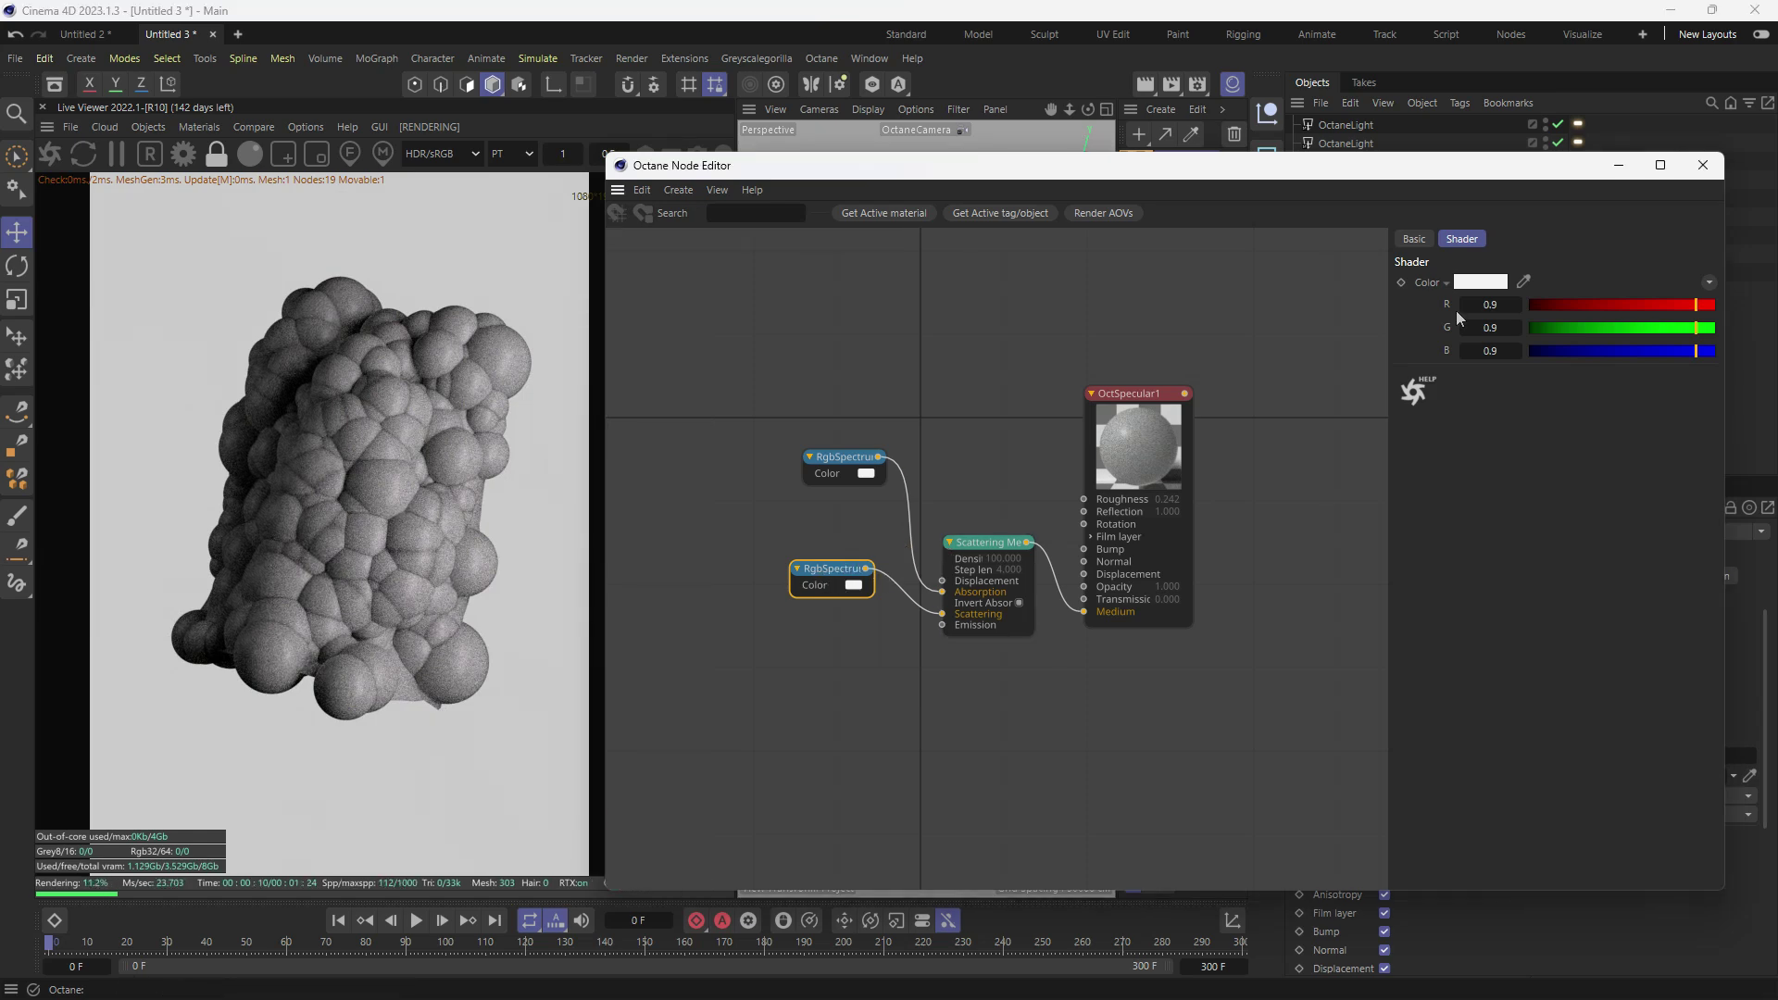
left_click(1479, 282)
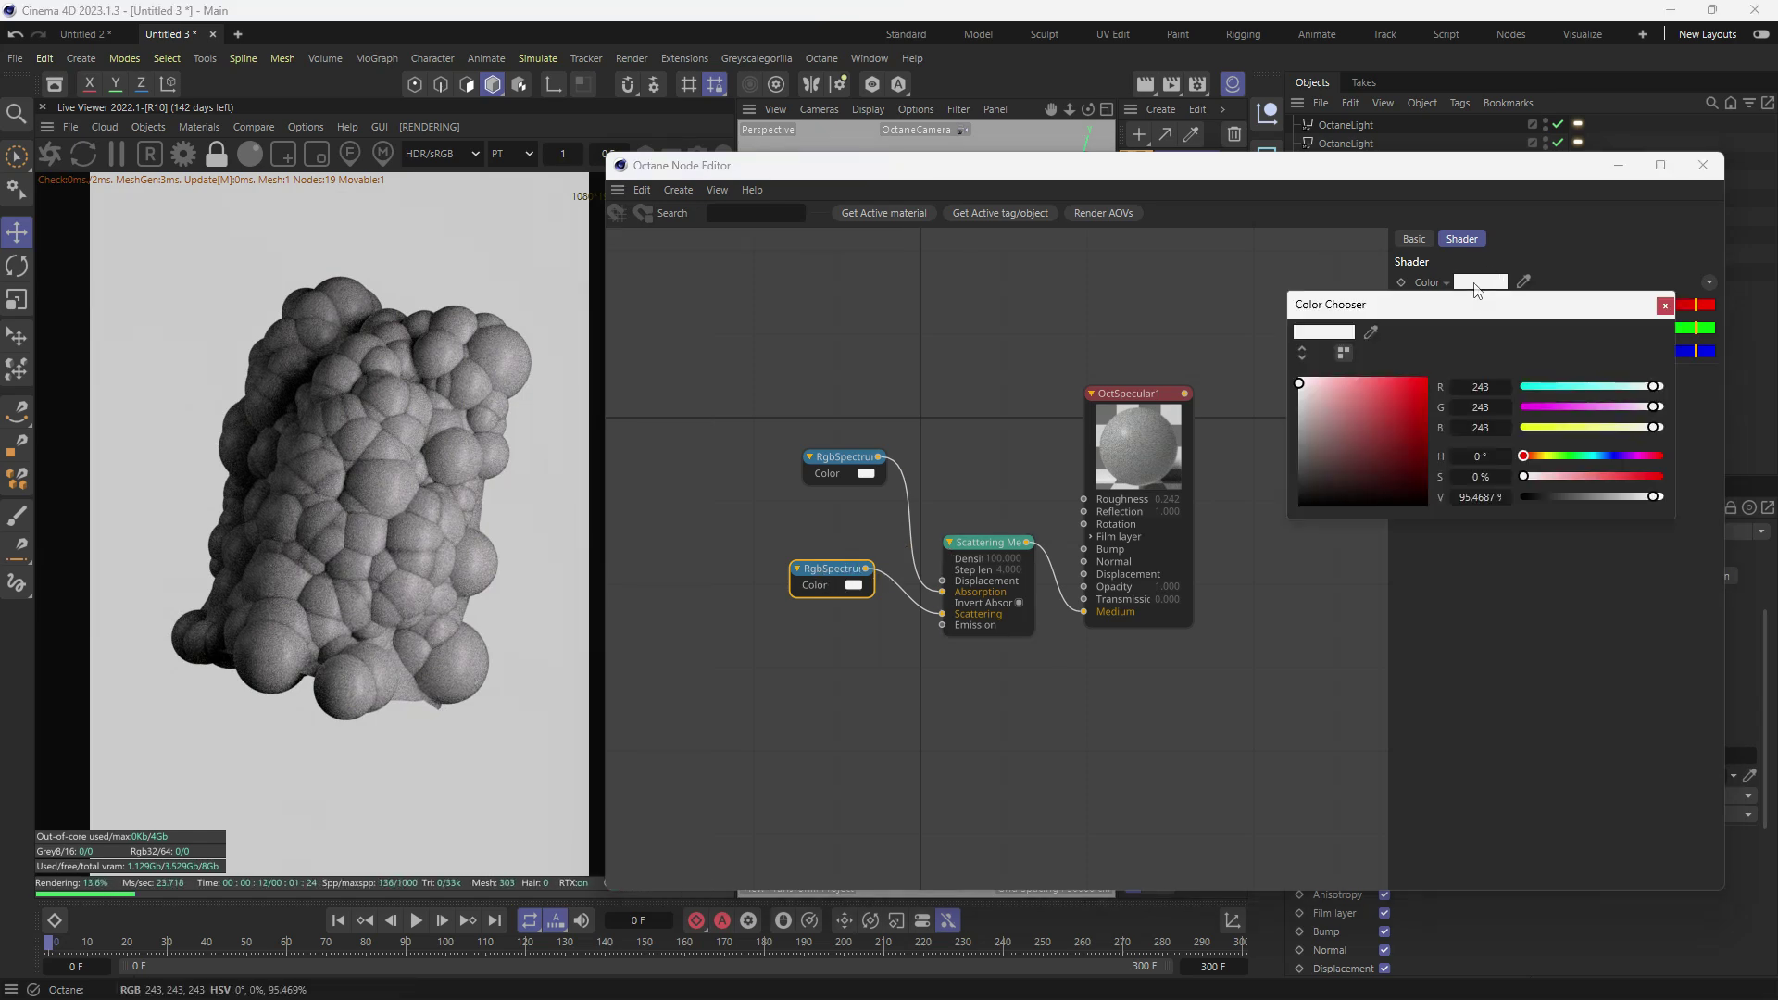
left_click_drag(1562, 456, 1549, 455)
left_click(1586, 476)
mouse_move(1653, 498)
left_mouse_down()
mouse_move(1616, 477)
mouse_move(1635, 480)
left_mouse_up()
left_click(1536, 455)
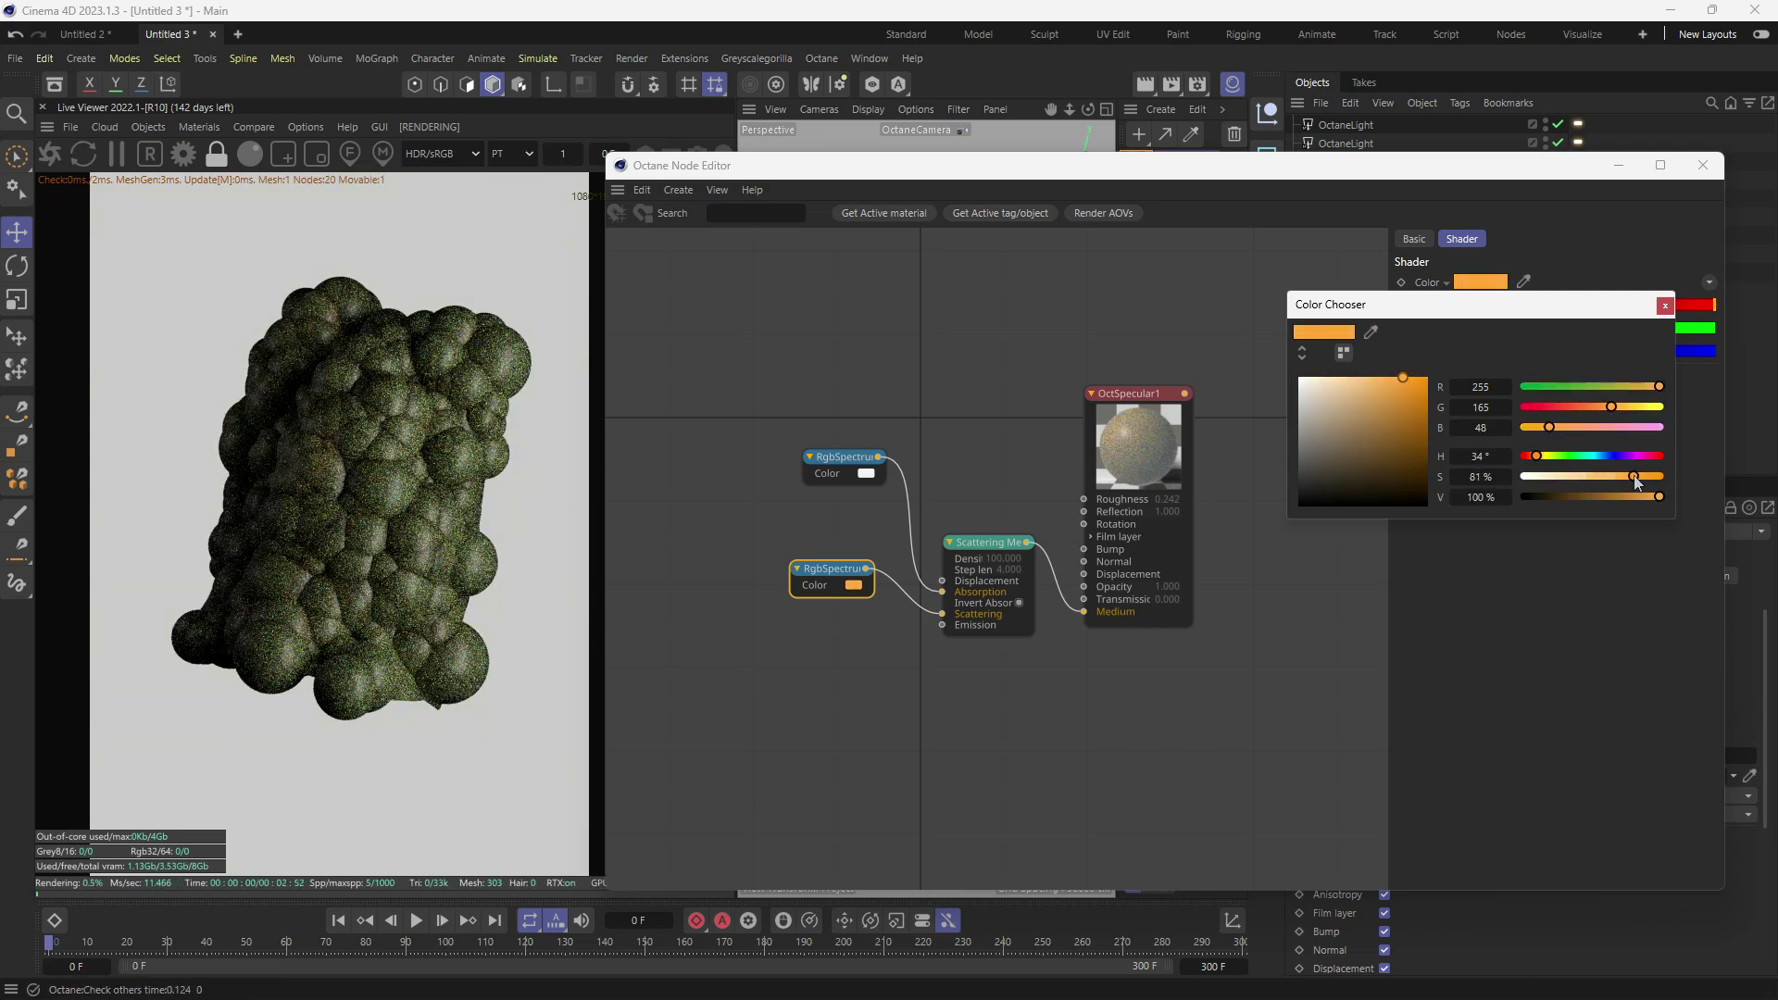
left_click(849, 493)
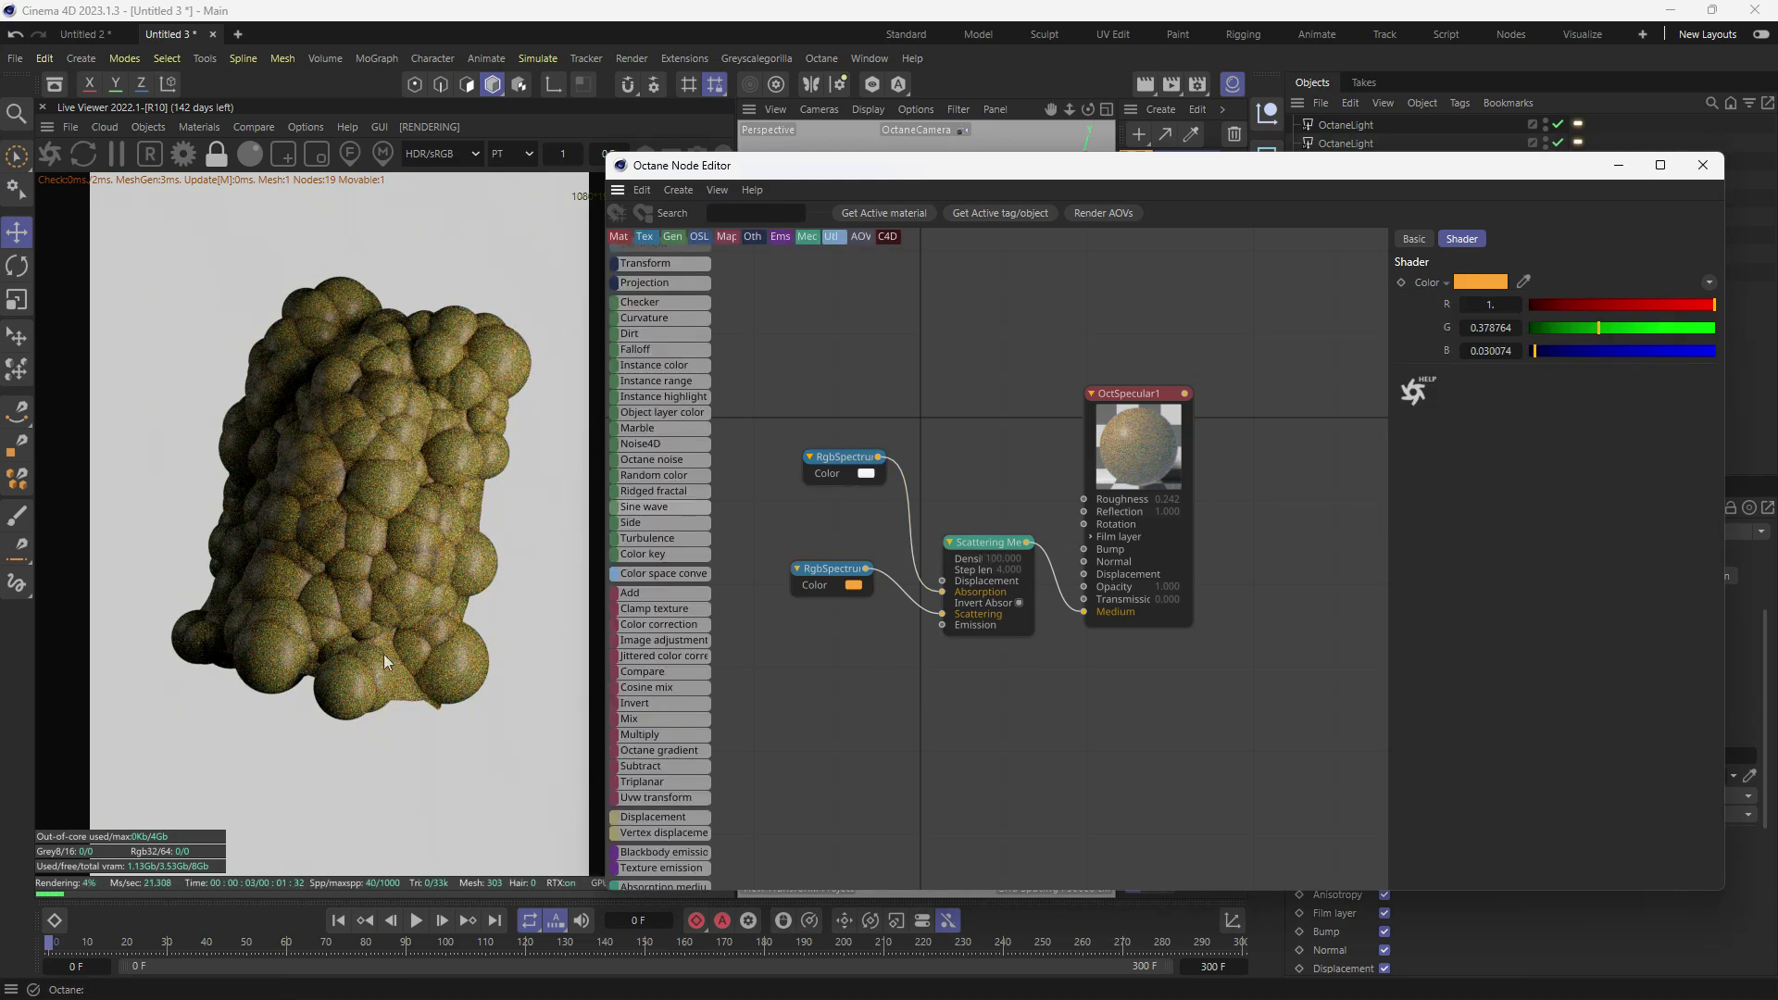
scroll(383, 654, "up", 3)
left_click_drag(393, 483, 404, 581)
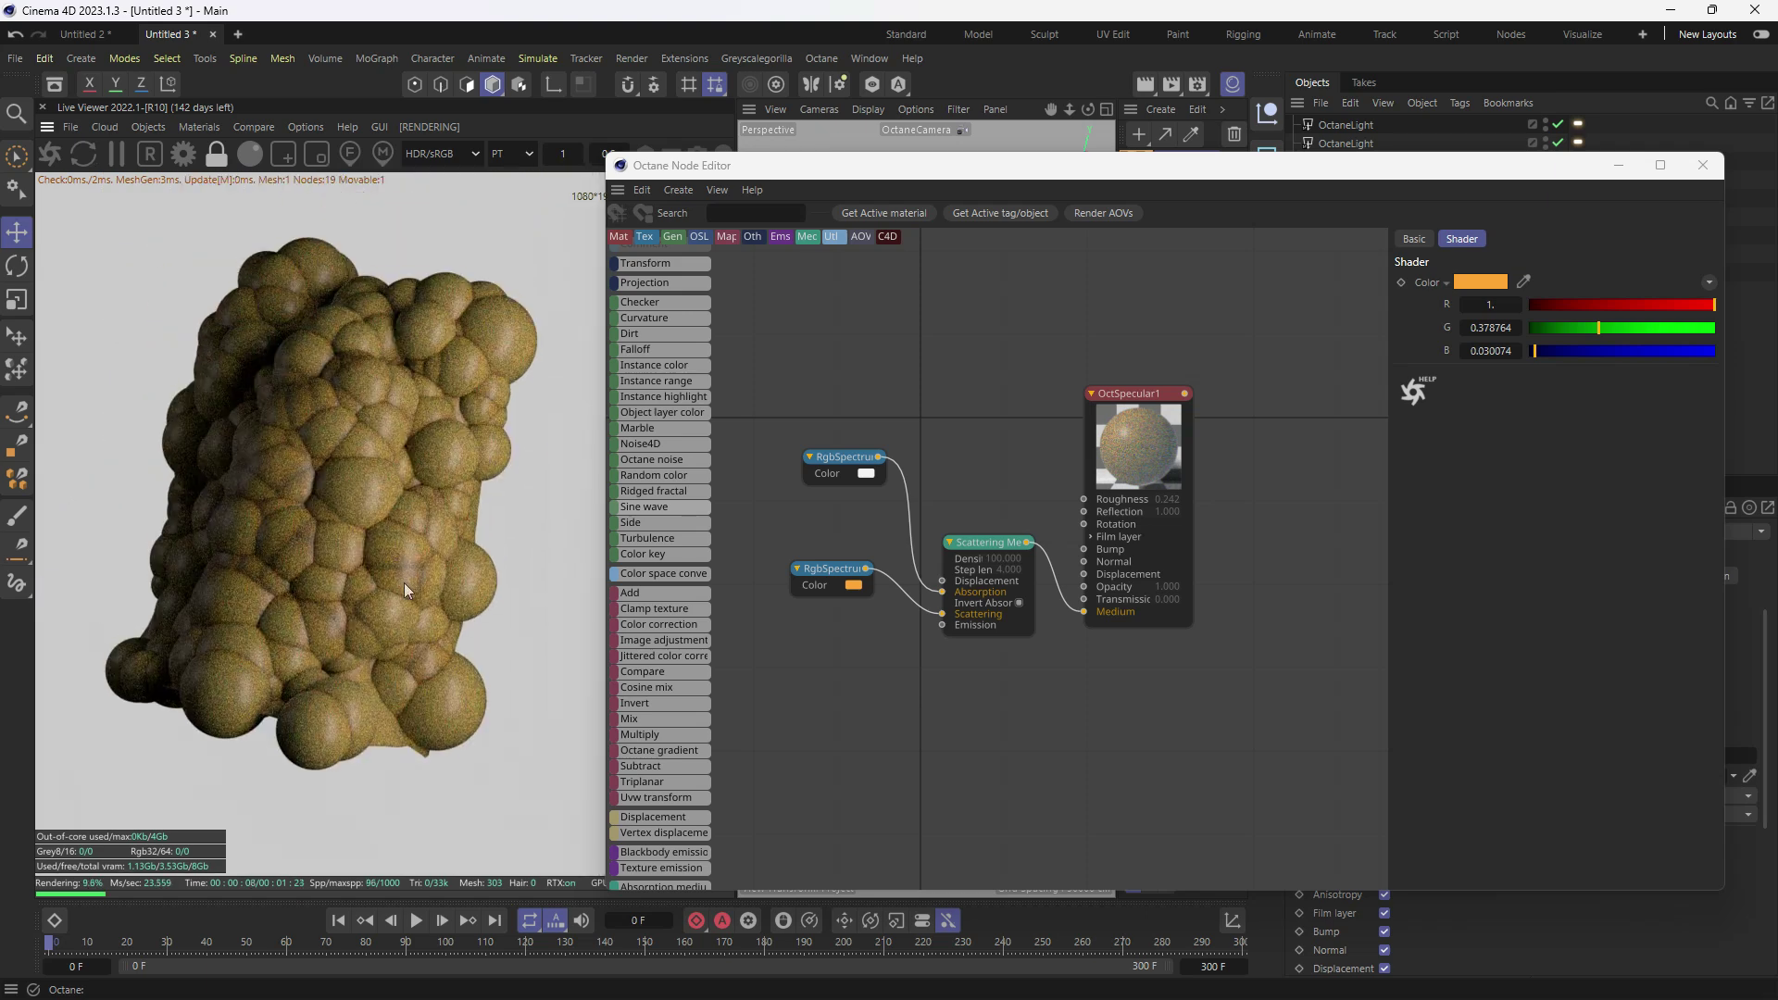
- Lower the Scattering Medium's density to about 11.72, check the render and close the node editor
left_click(1001, 546)
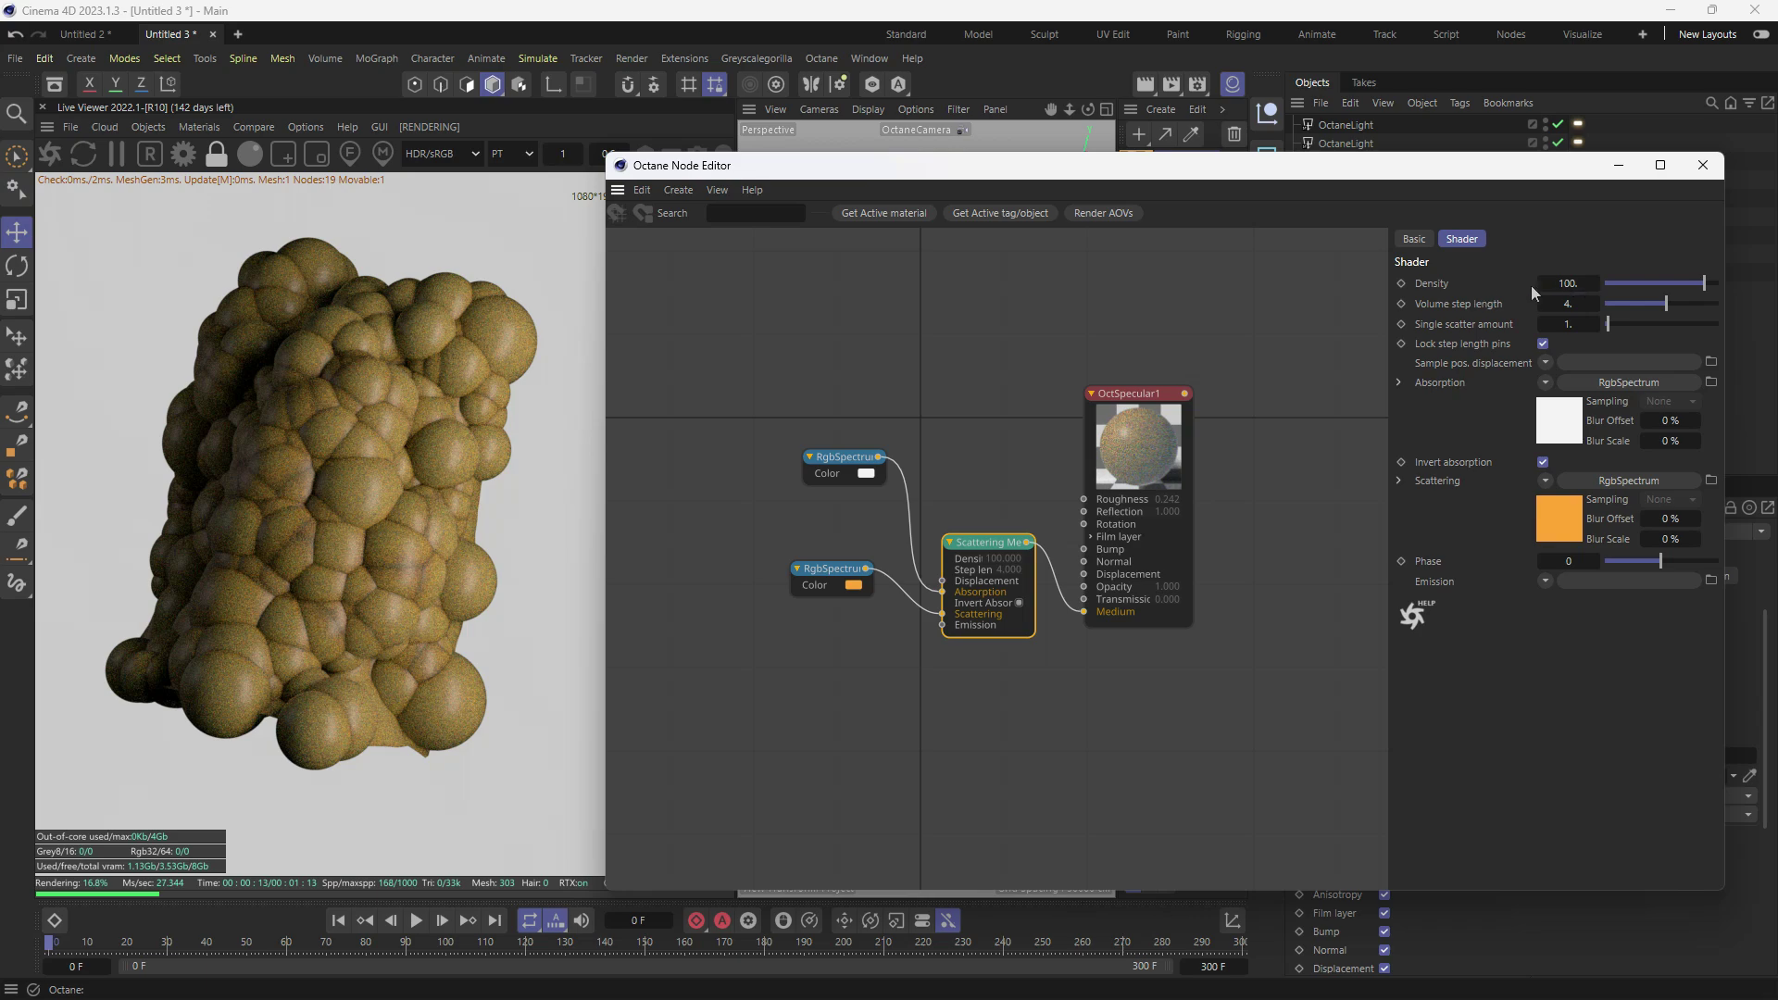
left_click_drag(1707, 286, 1667, 295)
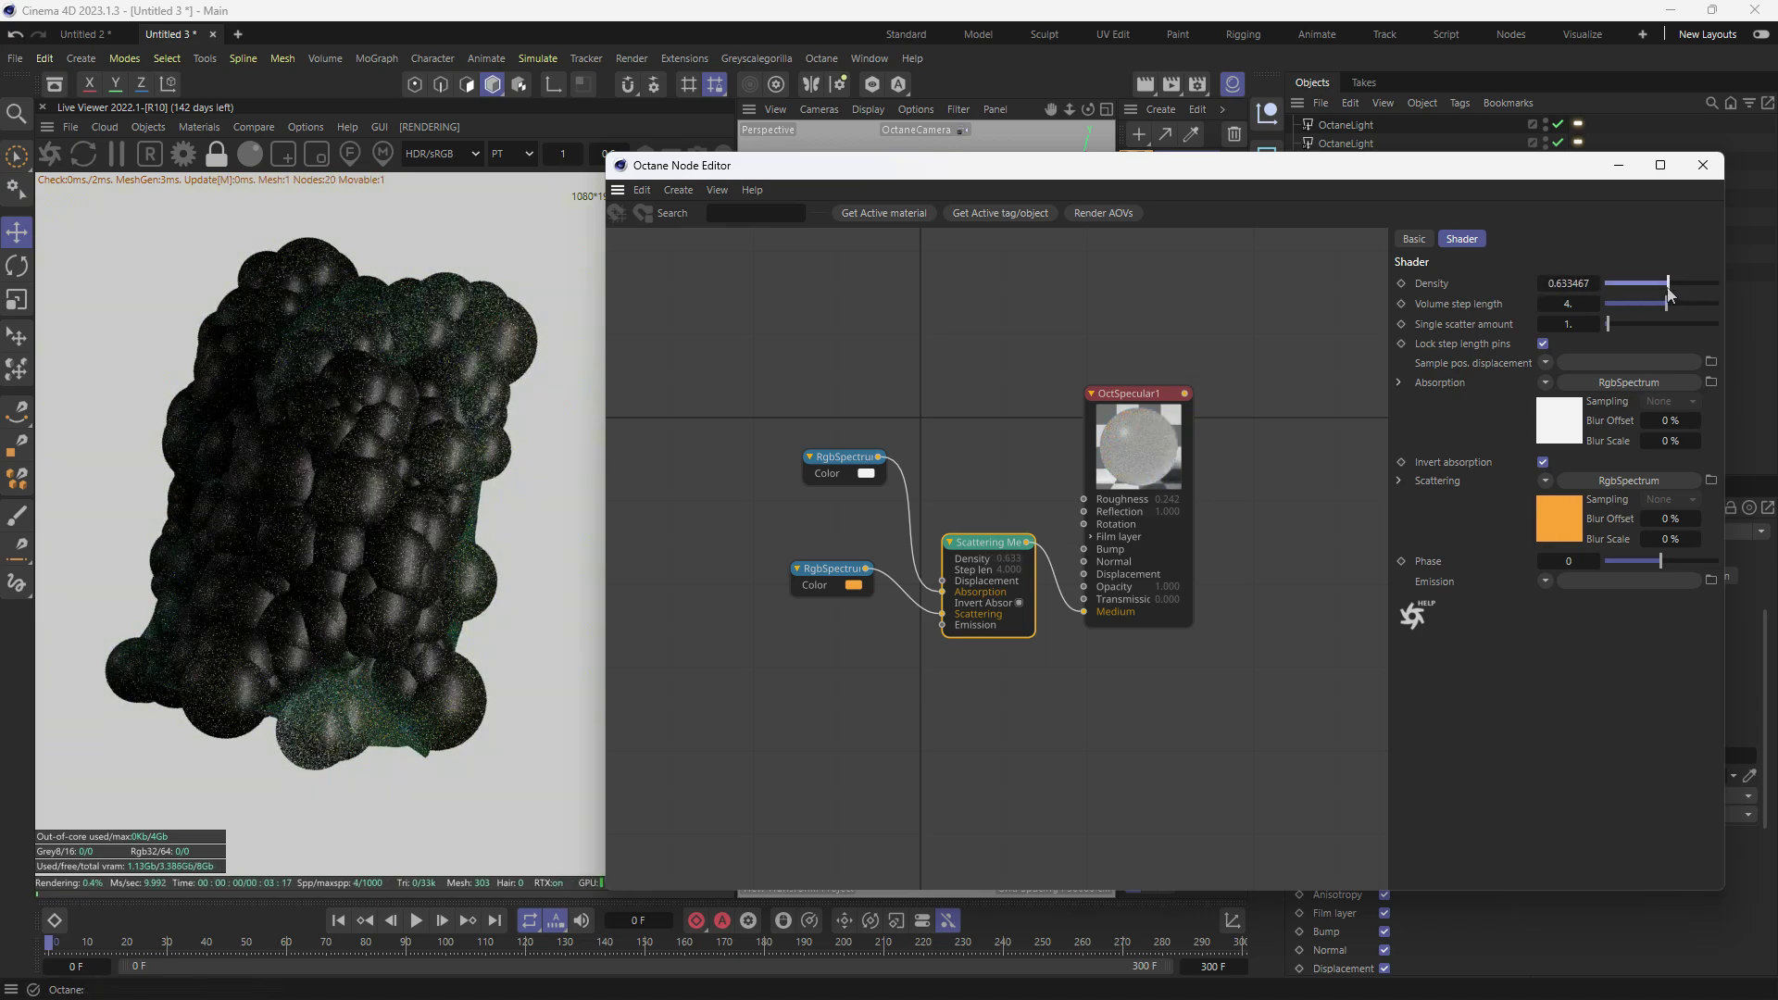
left_click_drag(1684, 291, 1685, 292)
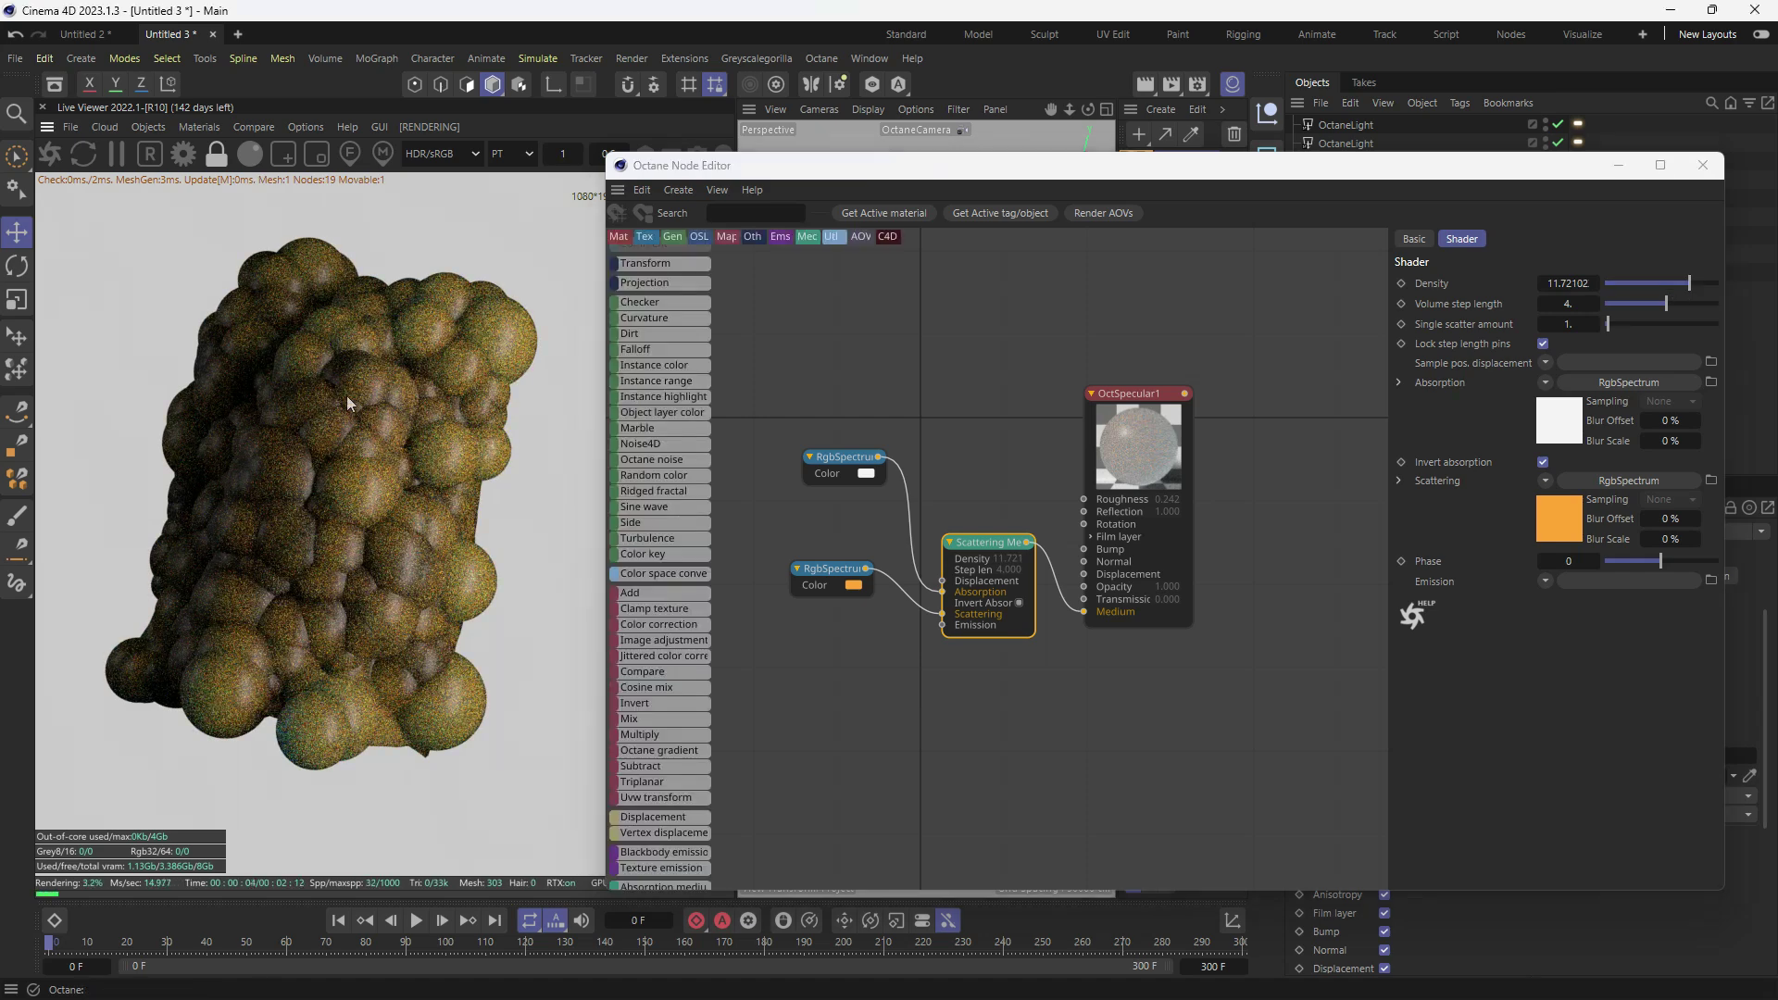
scroll(347, 403, "down", 2)
scroll(318, 472, "up", 2)
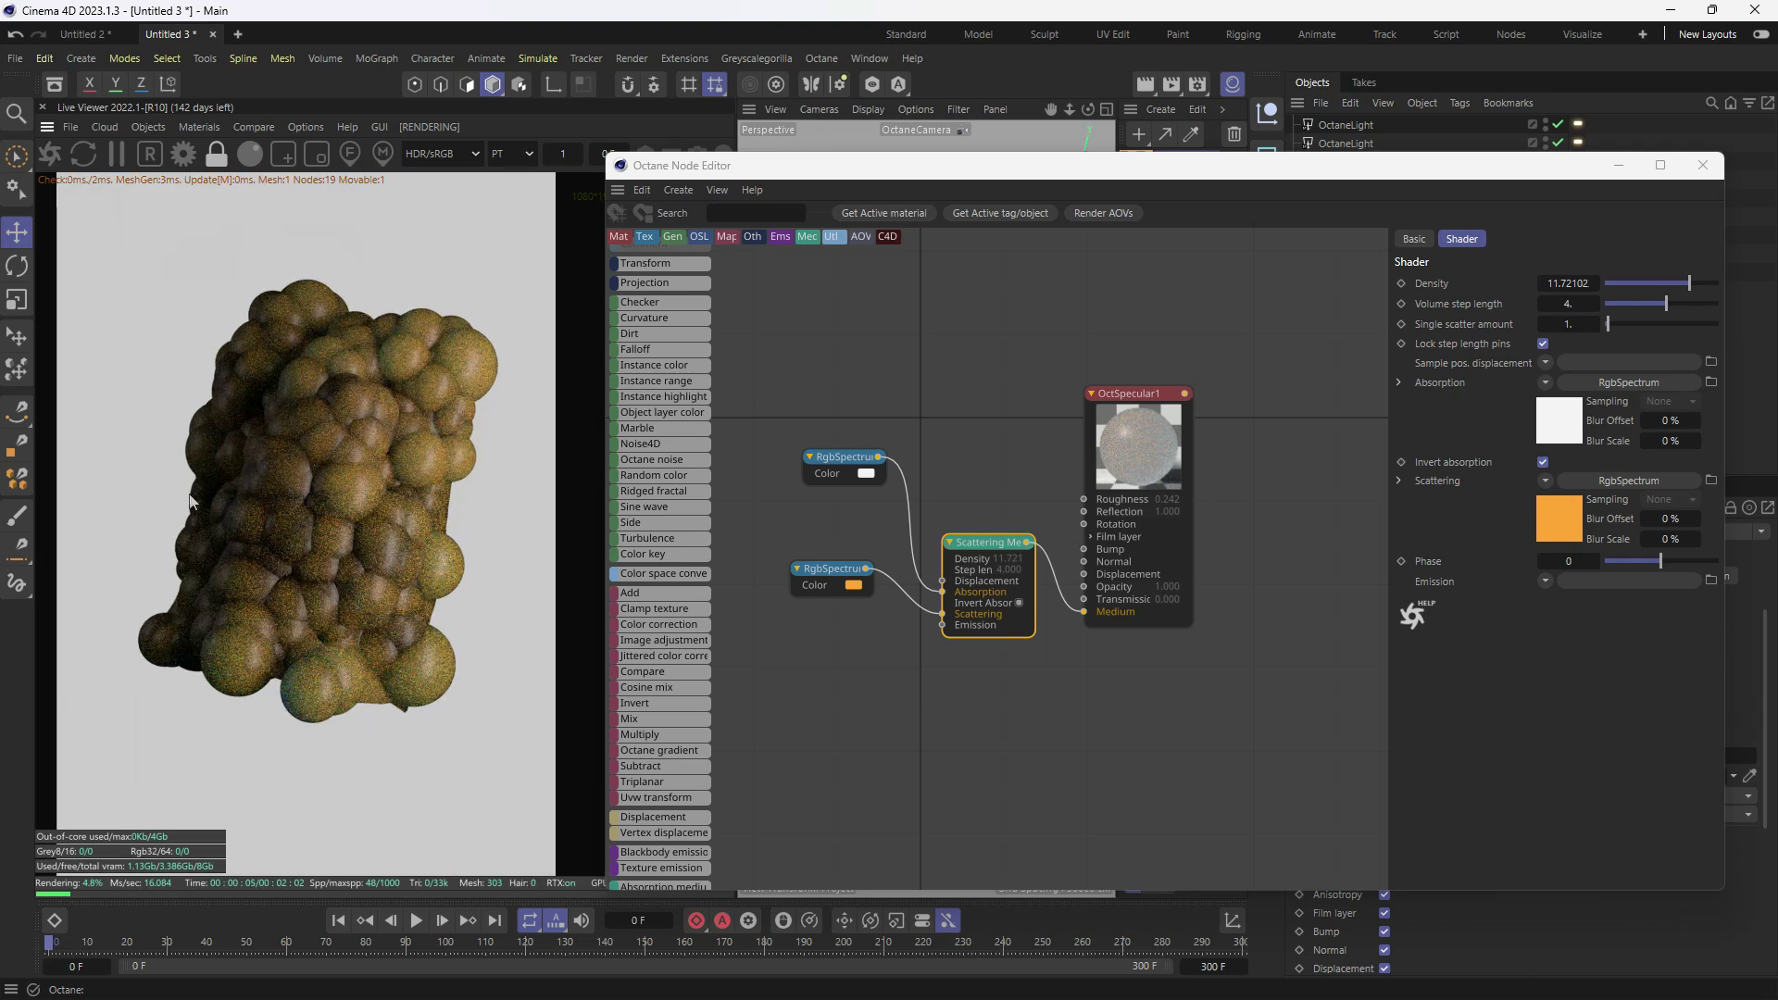
scroll(201, 509, "down", 1)
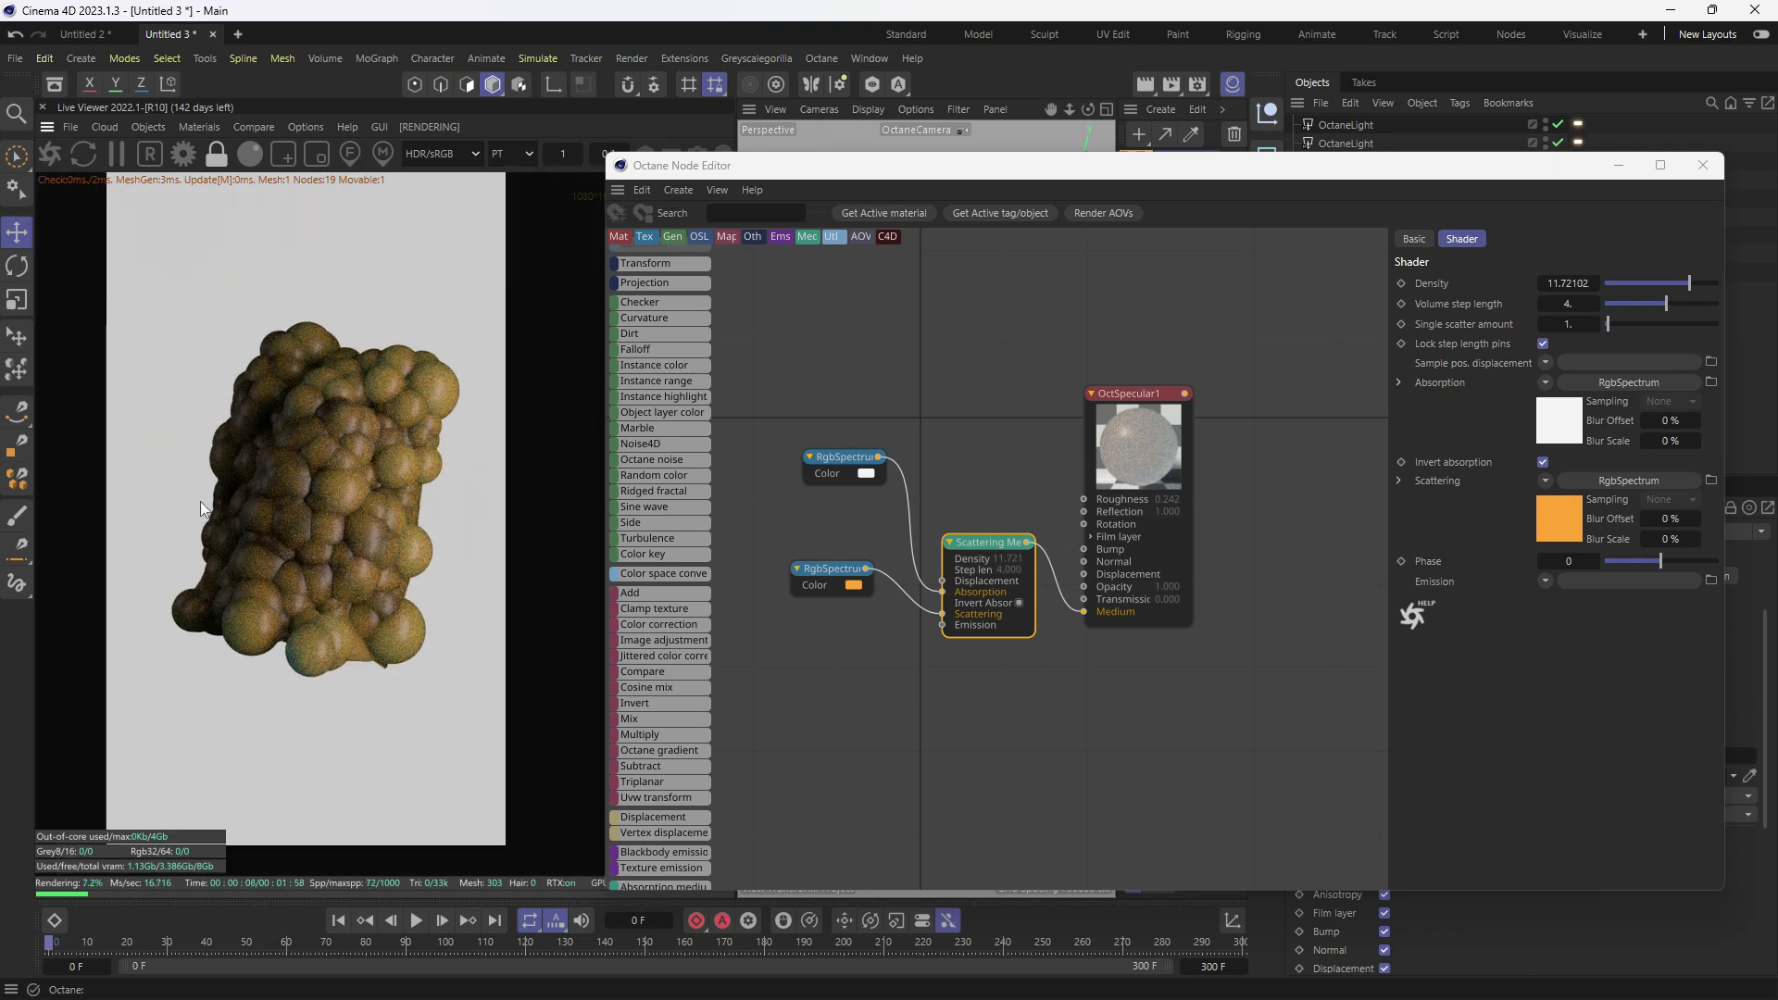
left_click(1703, 165)
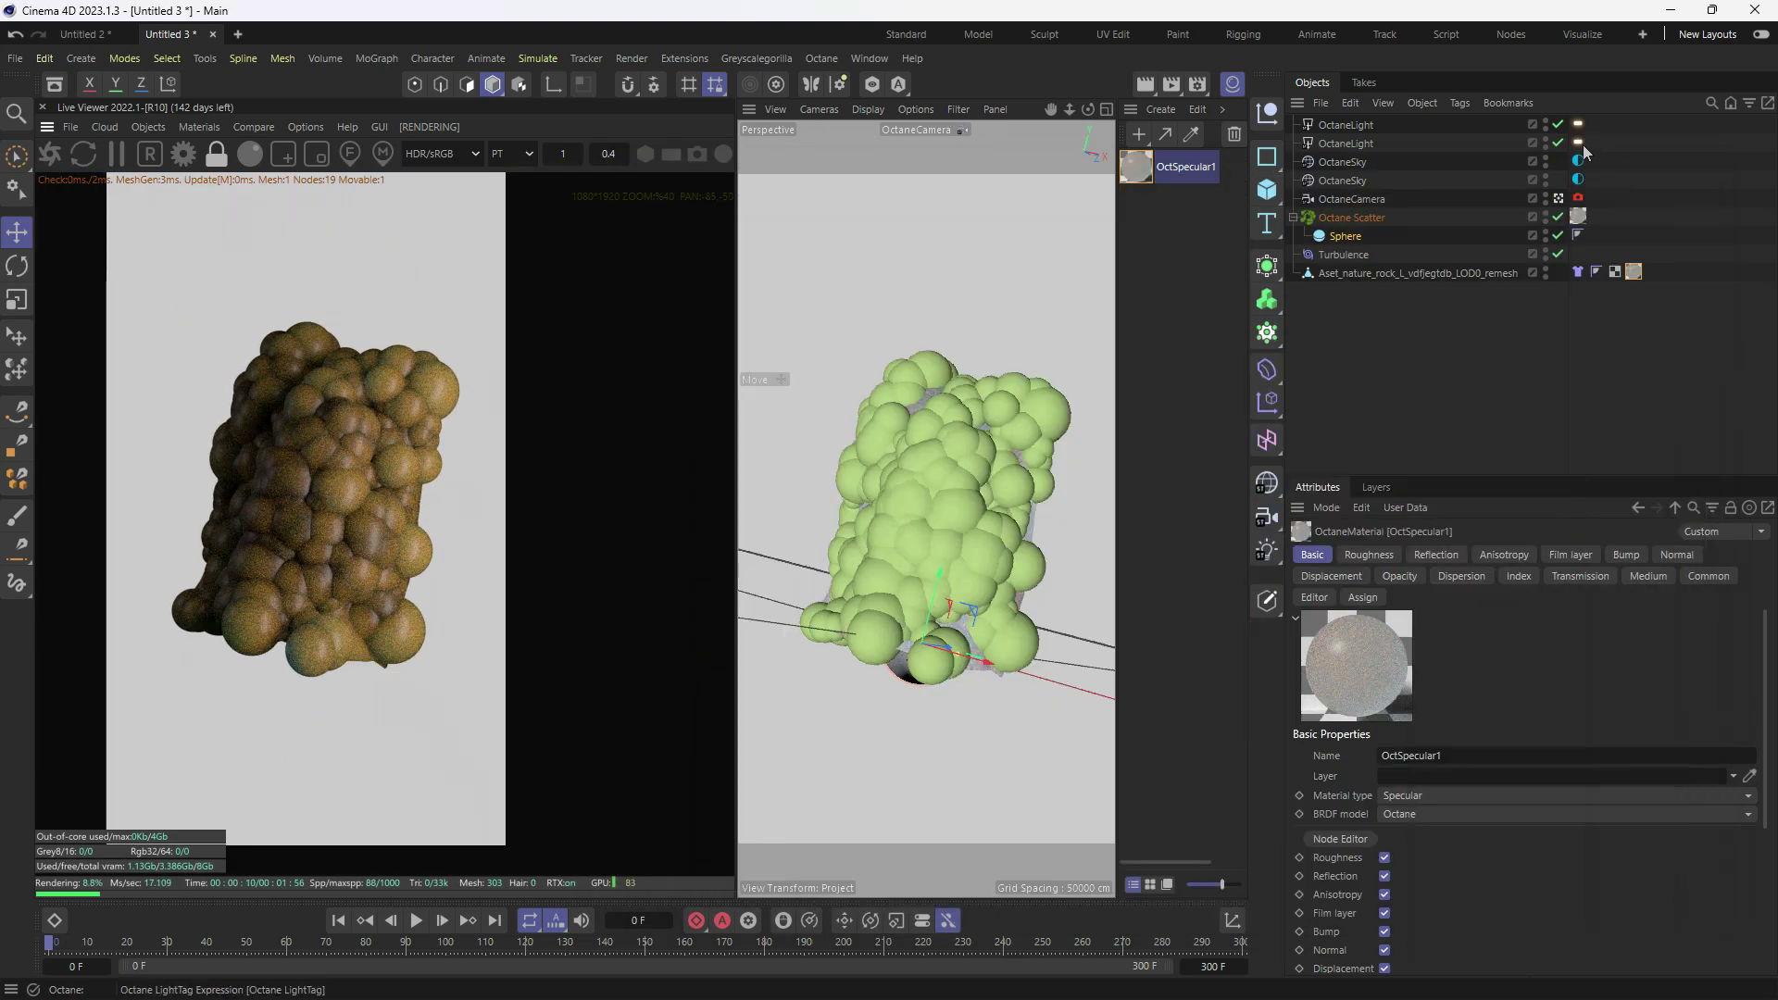
- Raise the power of the second OctaneLight to about 68.5 and the first to about 46.9, and inspect the render
left_click(1579, 144)
left_click_drag(1644, 600, 1683, 599)
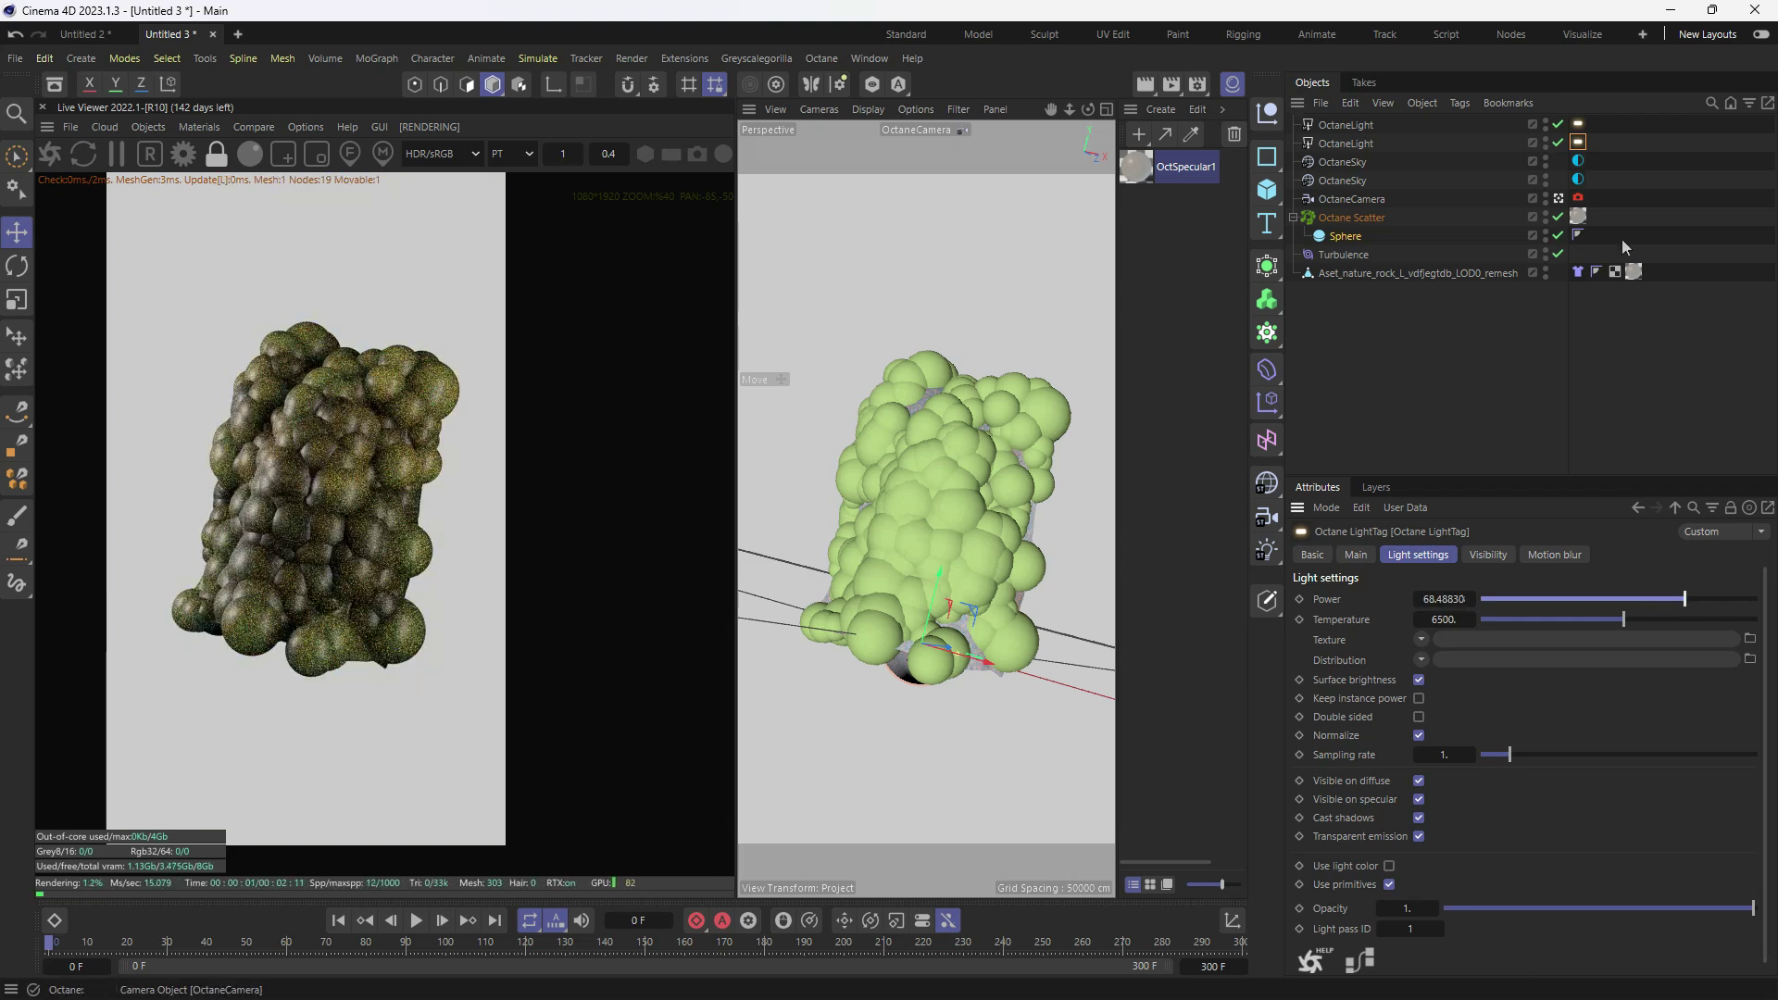
left_click(1579, 123)
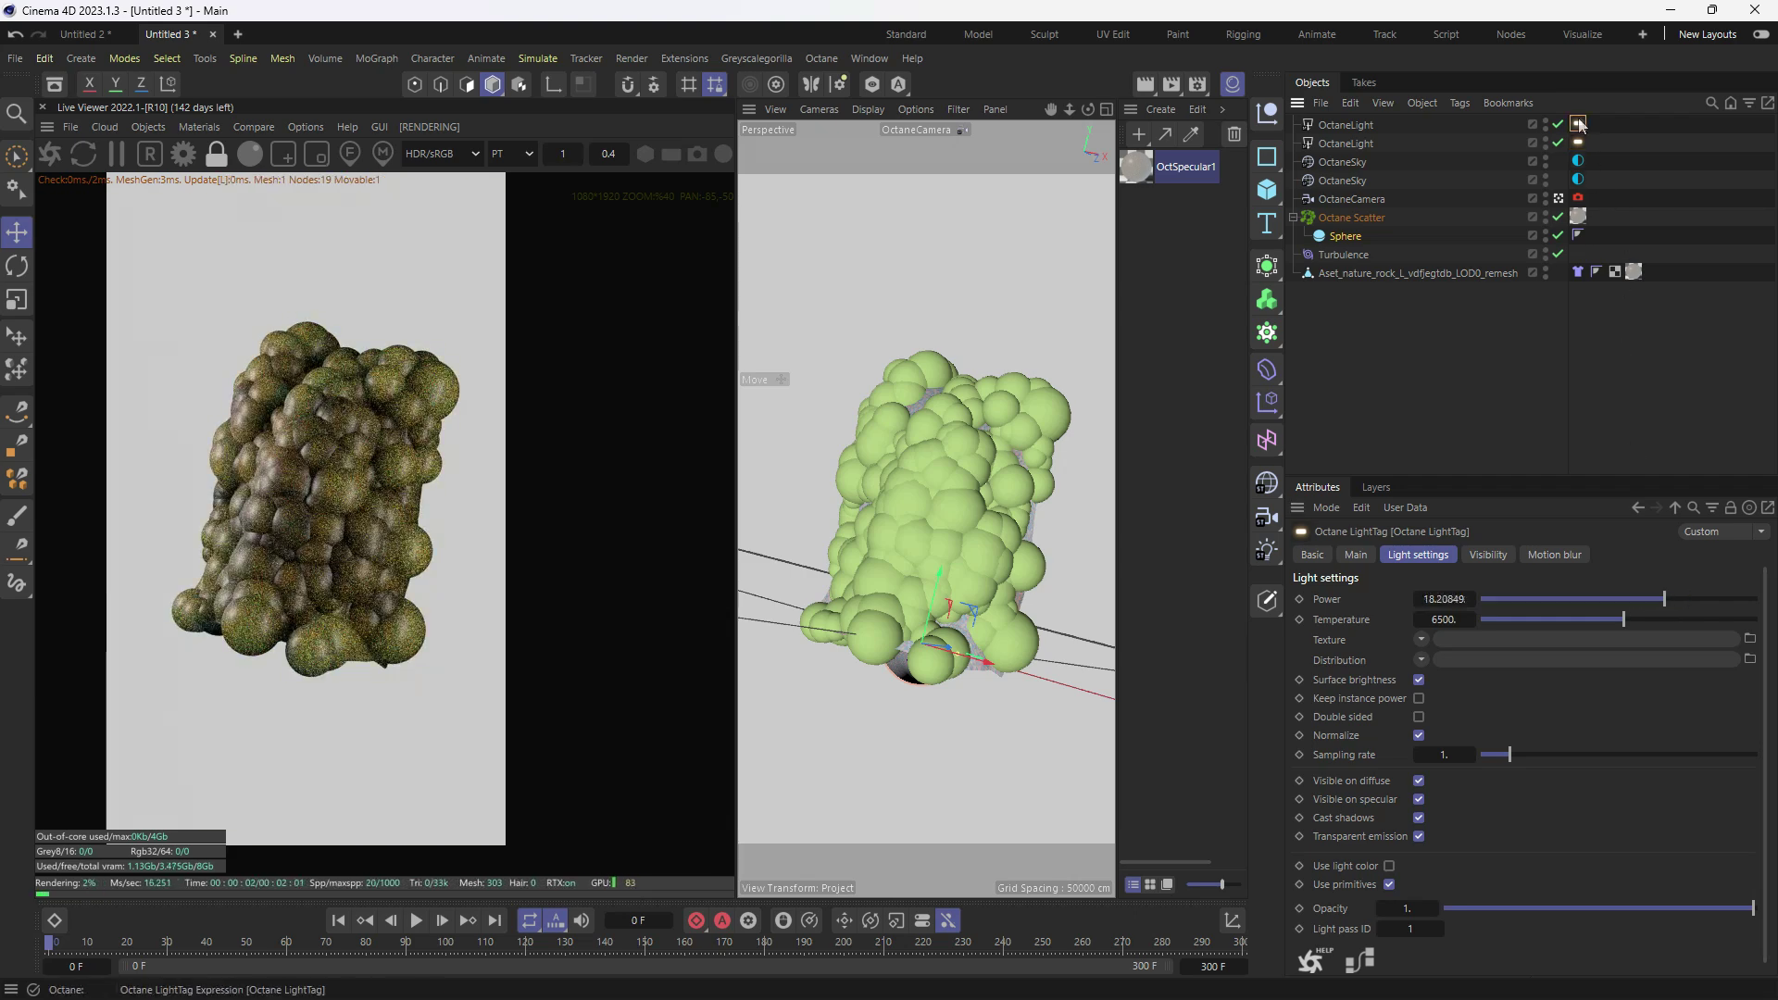
left_click(1680, 598)
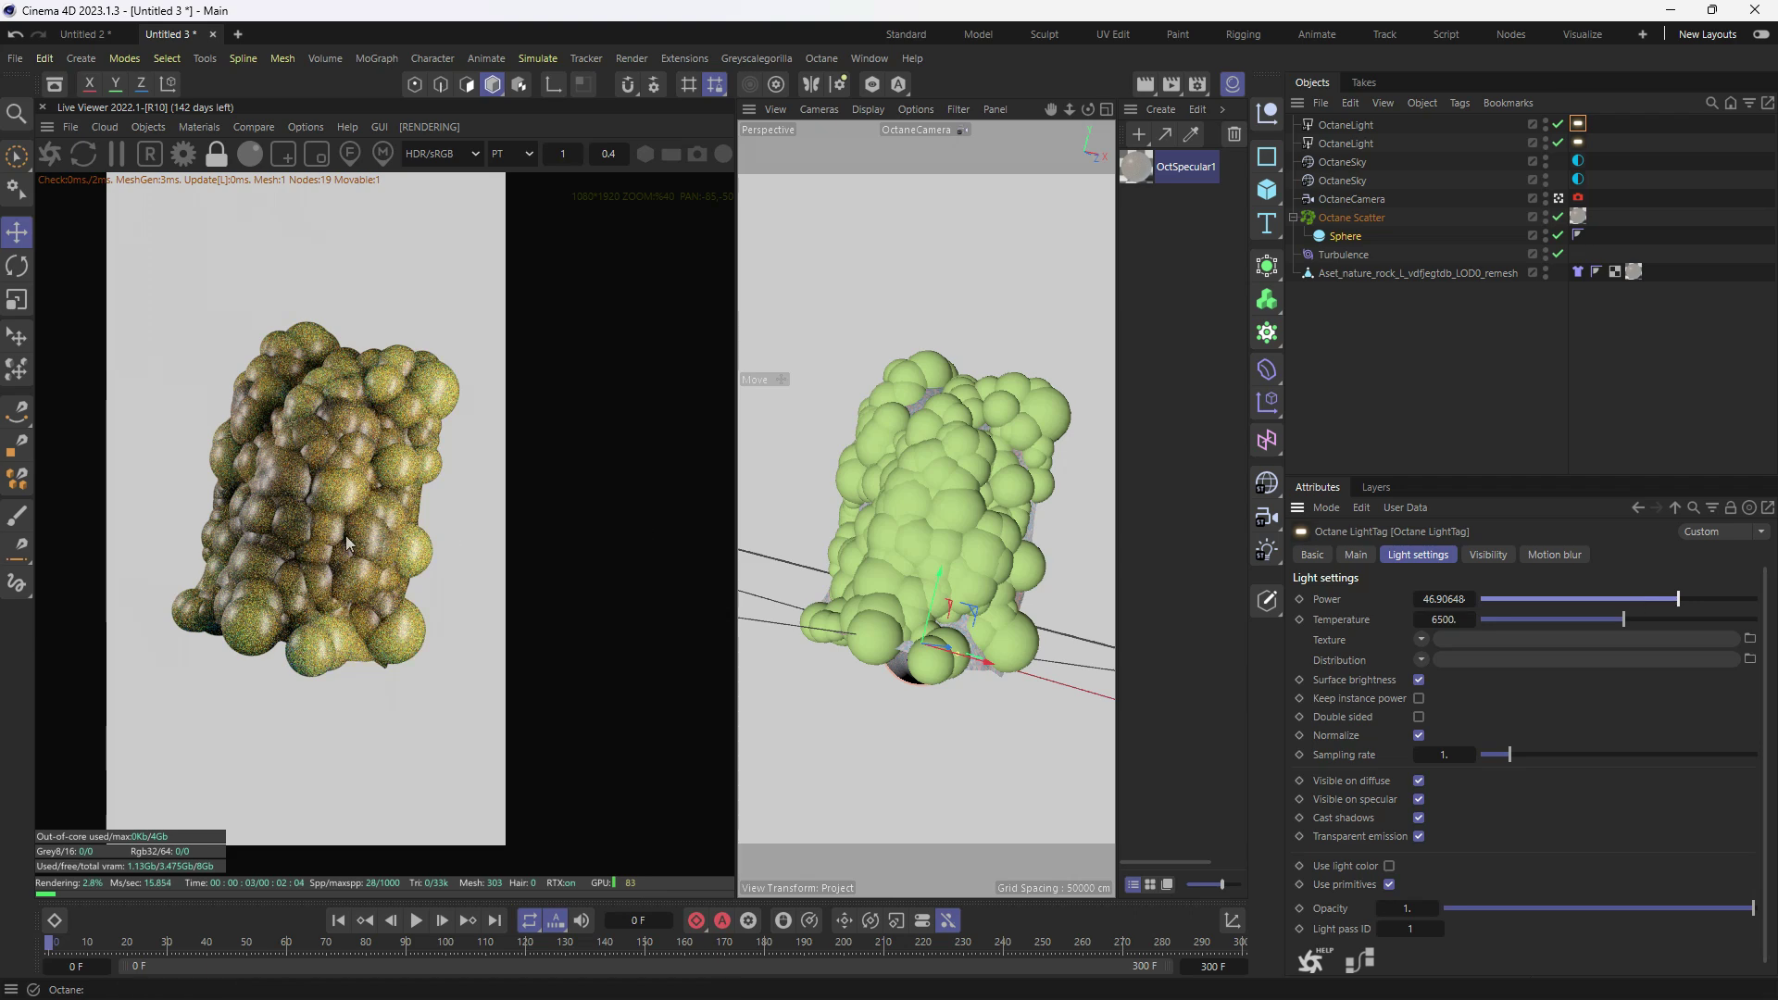
scroll(340, 542, "up", 2)
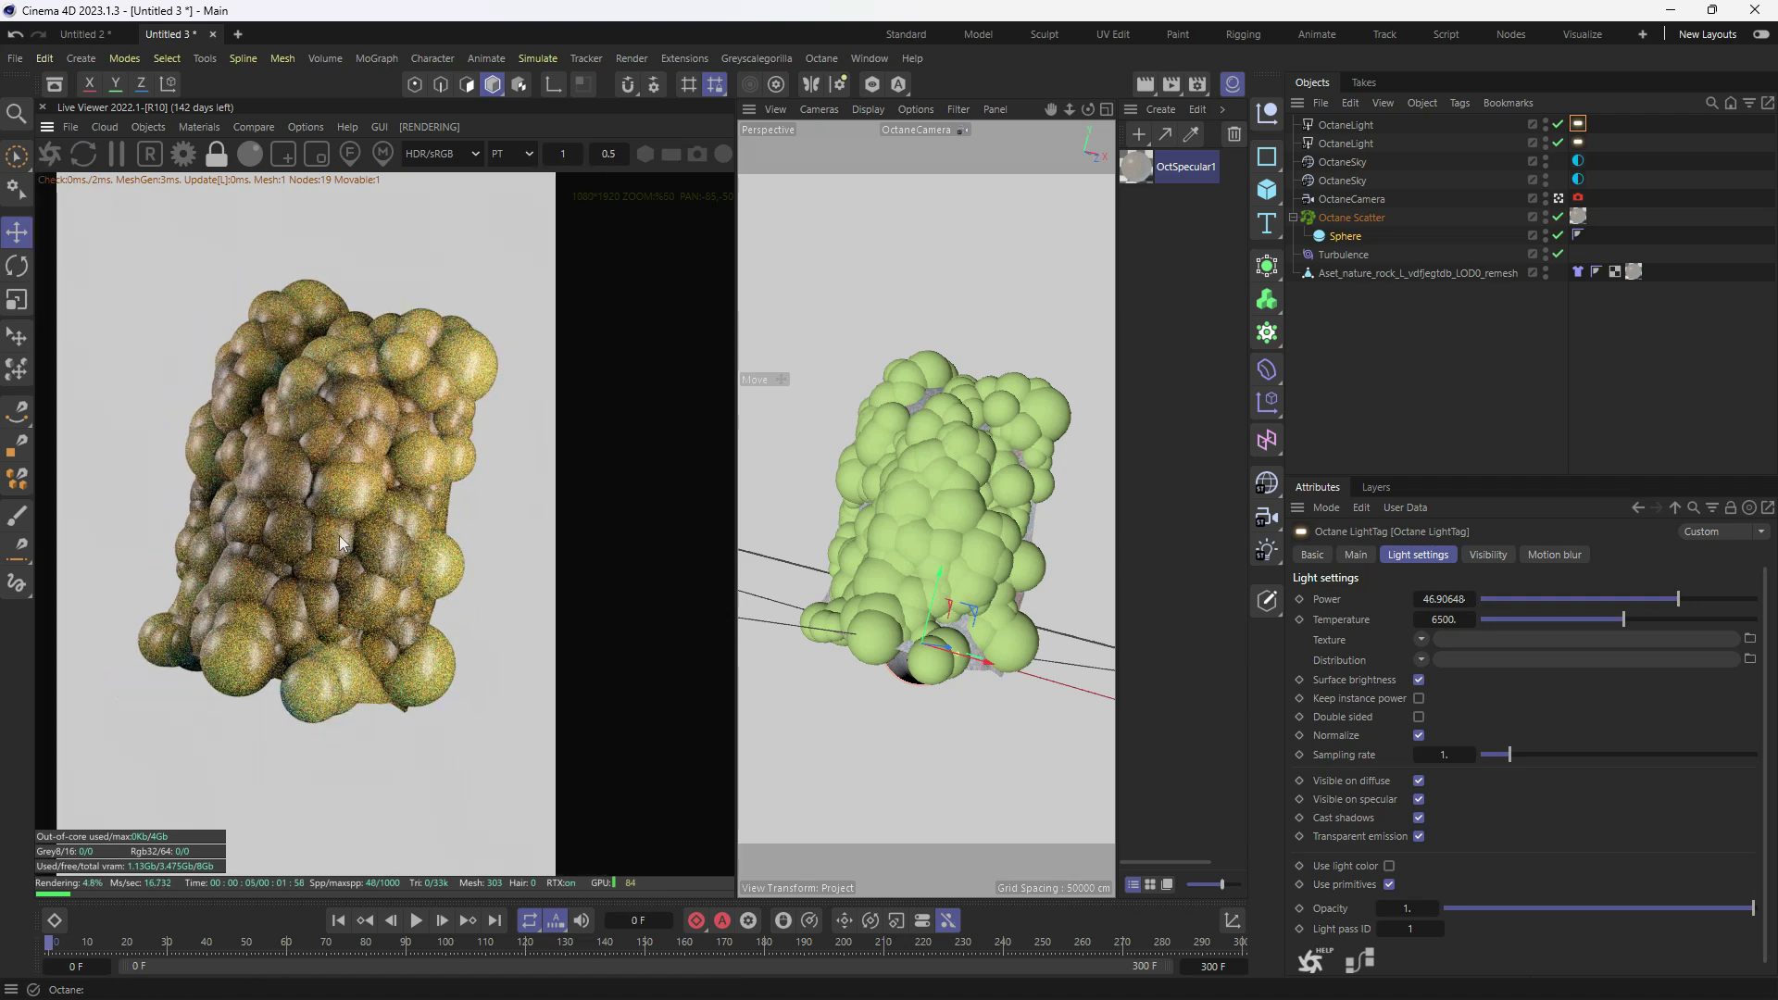
scroll(340, 543, "down", 3)
scroll(340, 542, "up", 4)
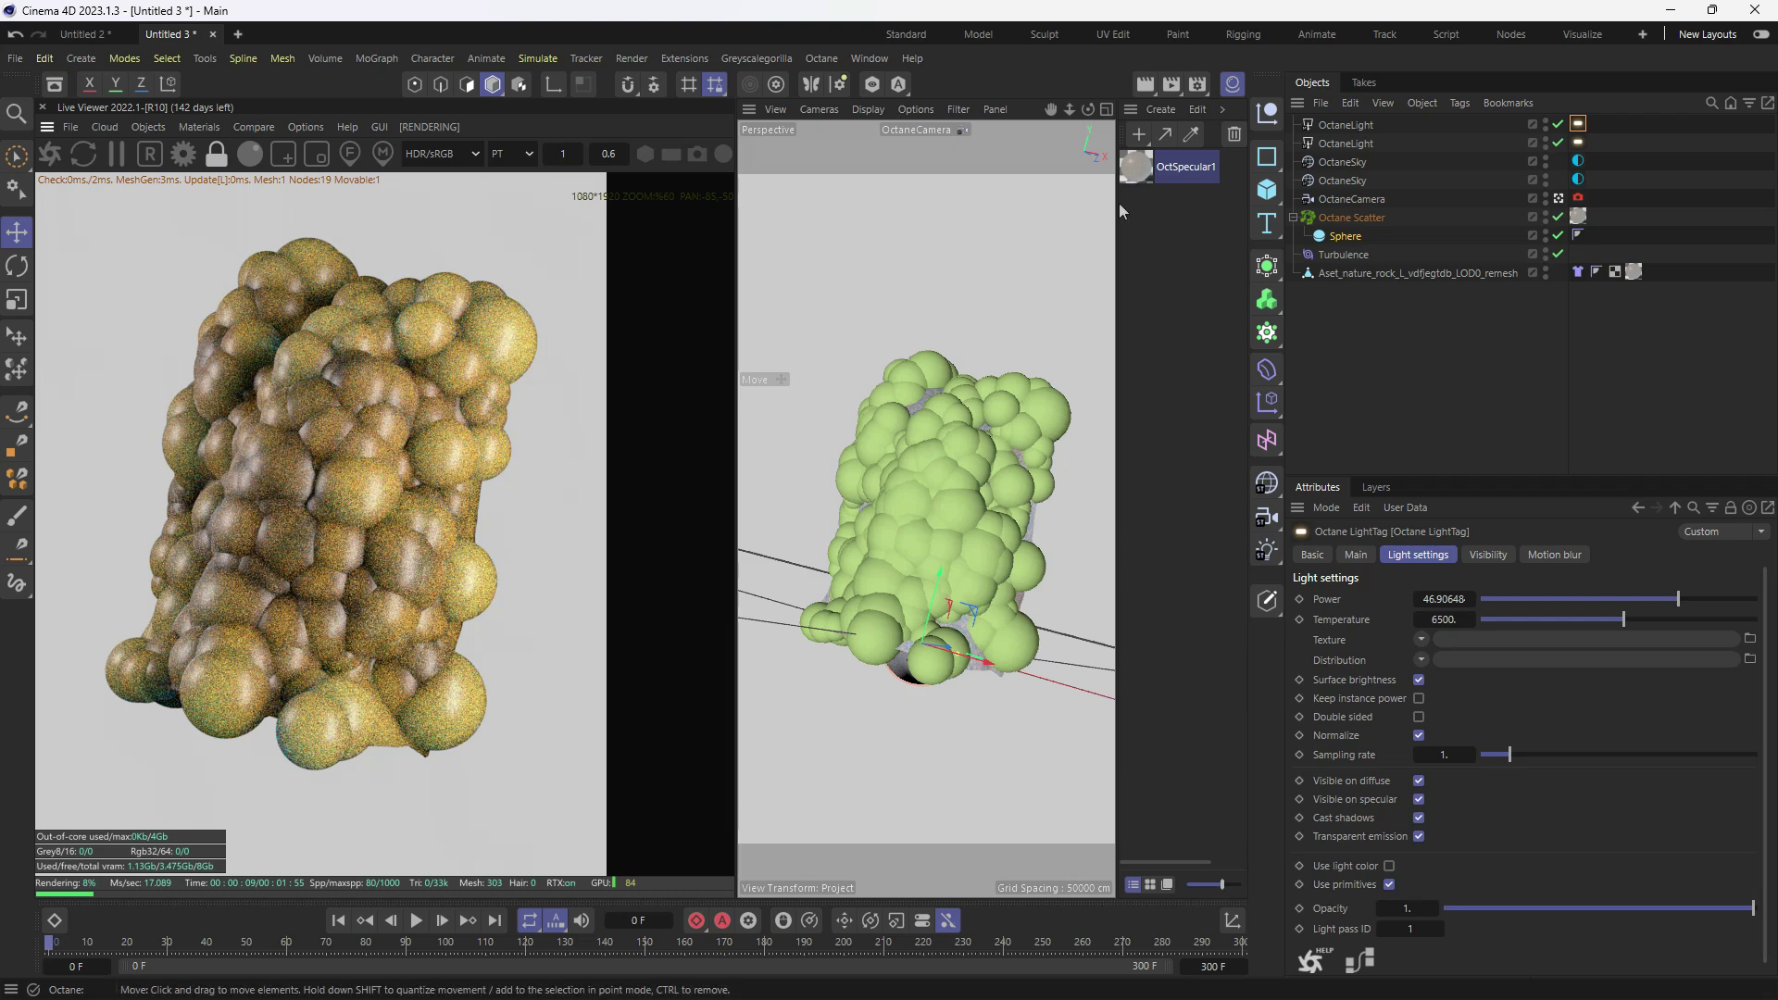
- Enable Fake shadows and Affect alpha in OctSpecular1's Common settings, and close the material editor
double_click(1132, 175)
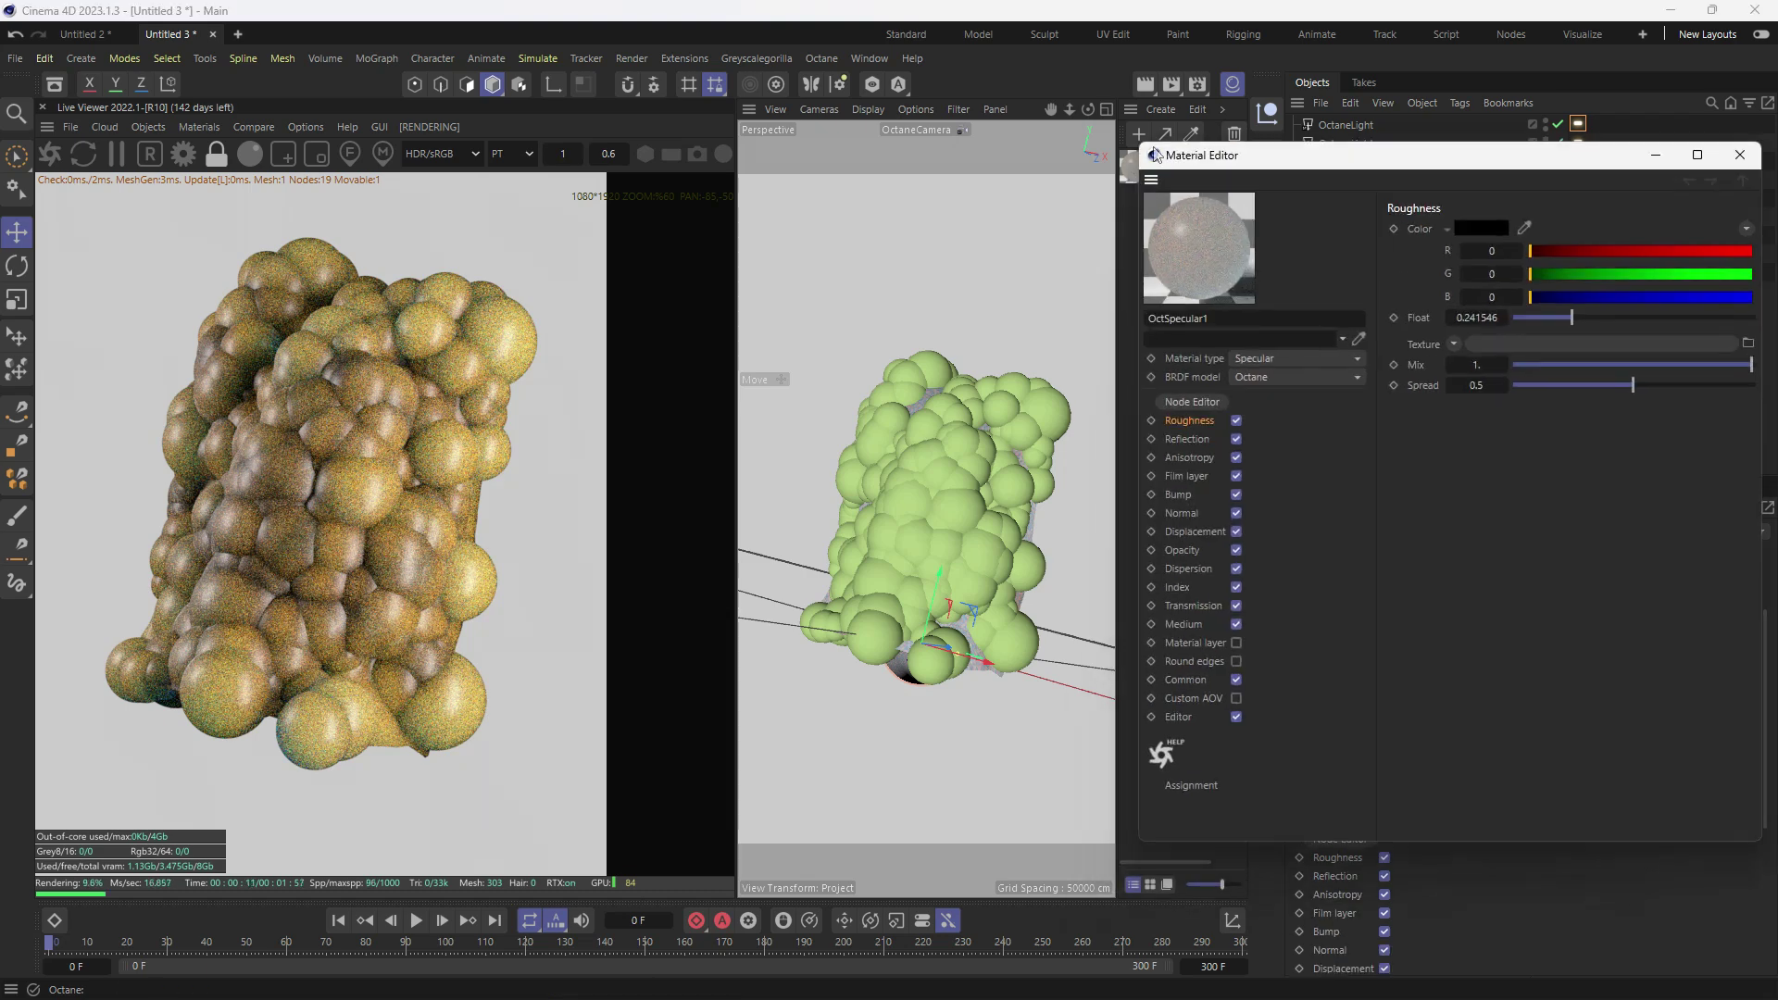
left_click(1185, 680)
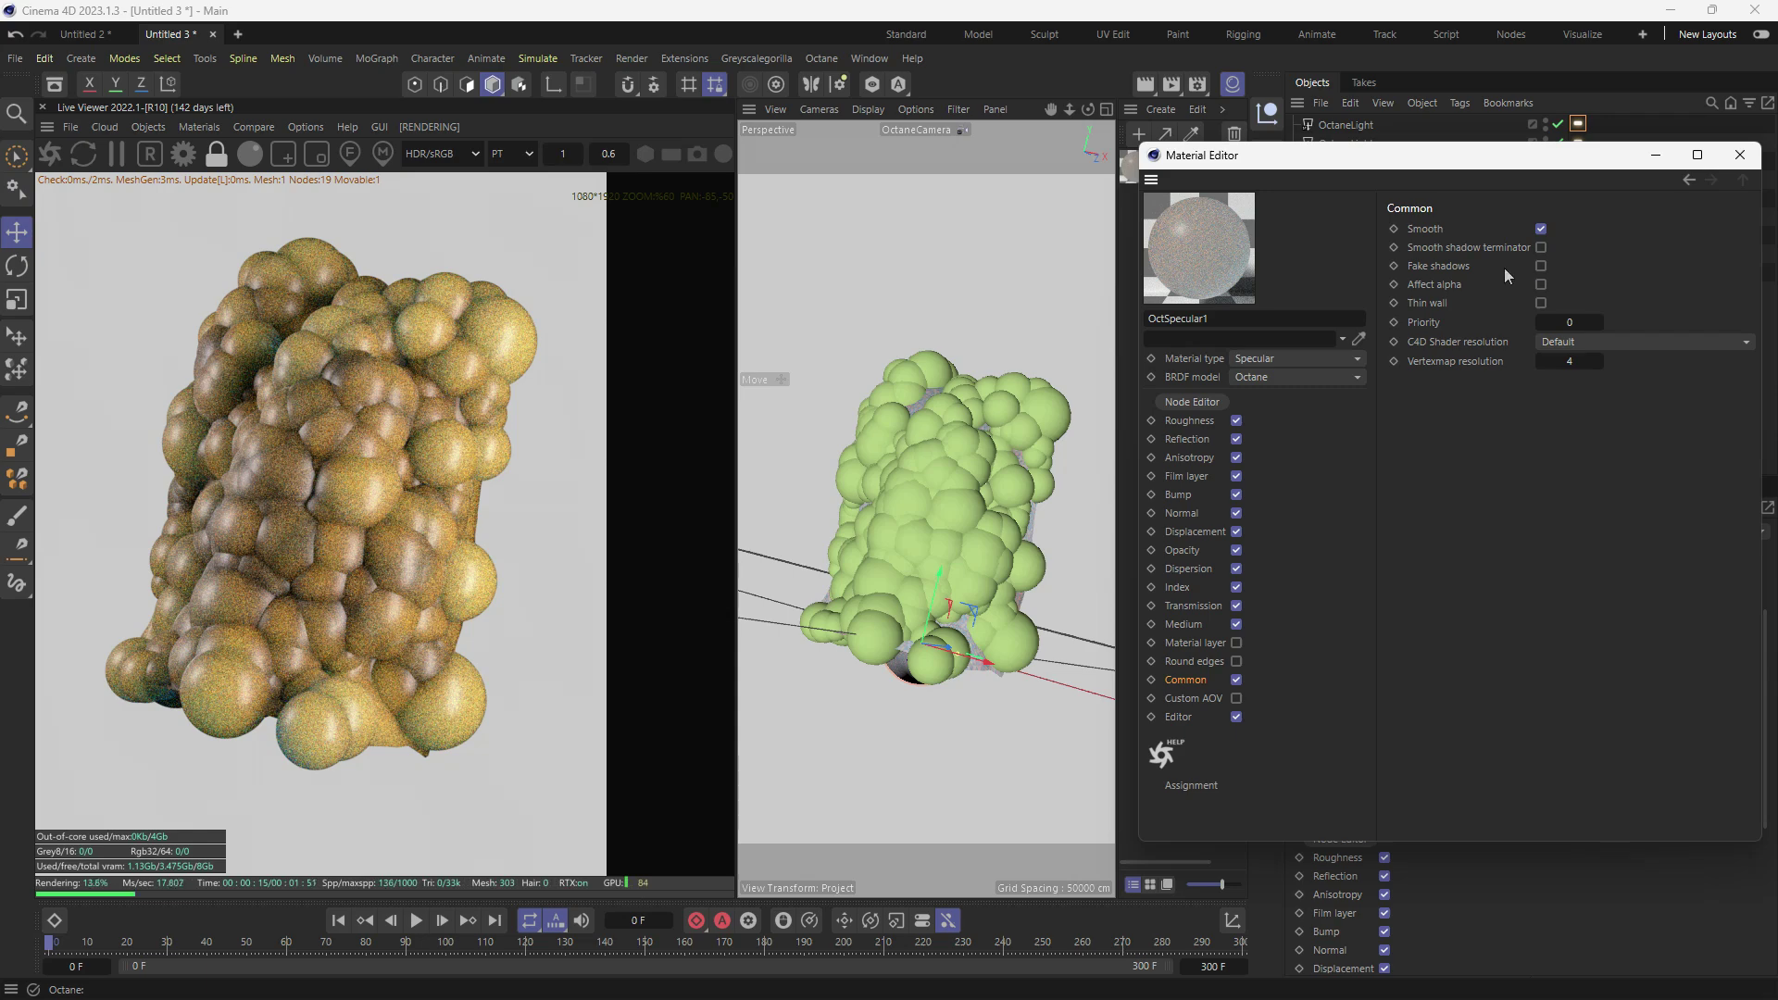
left_click(1537, 266)
left_click(1540, 285)
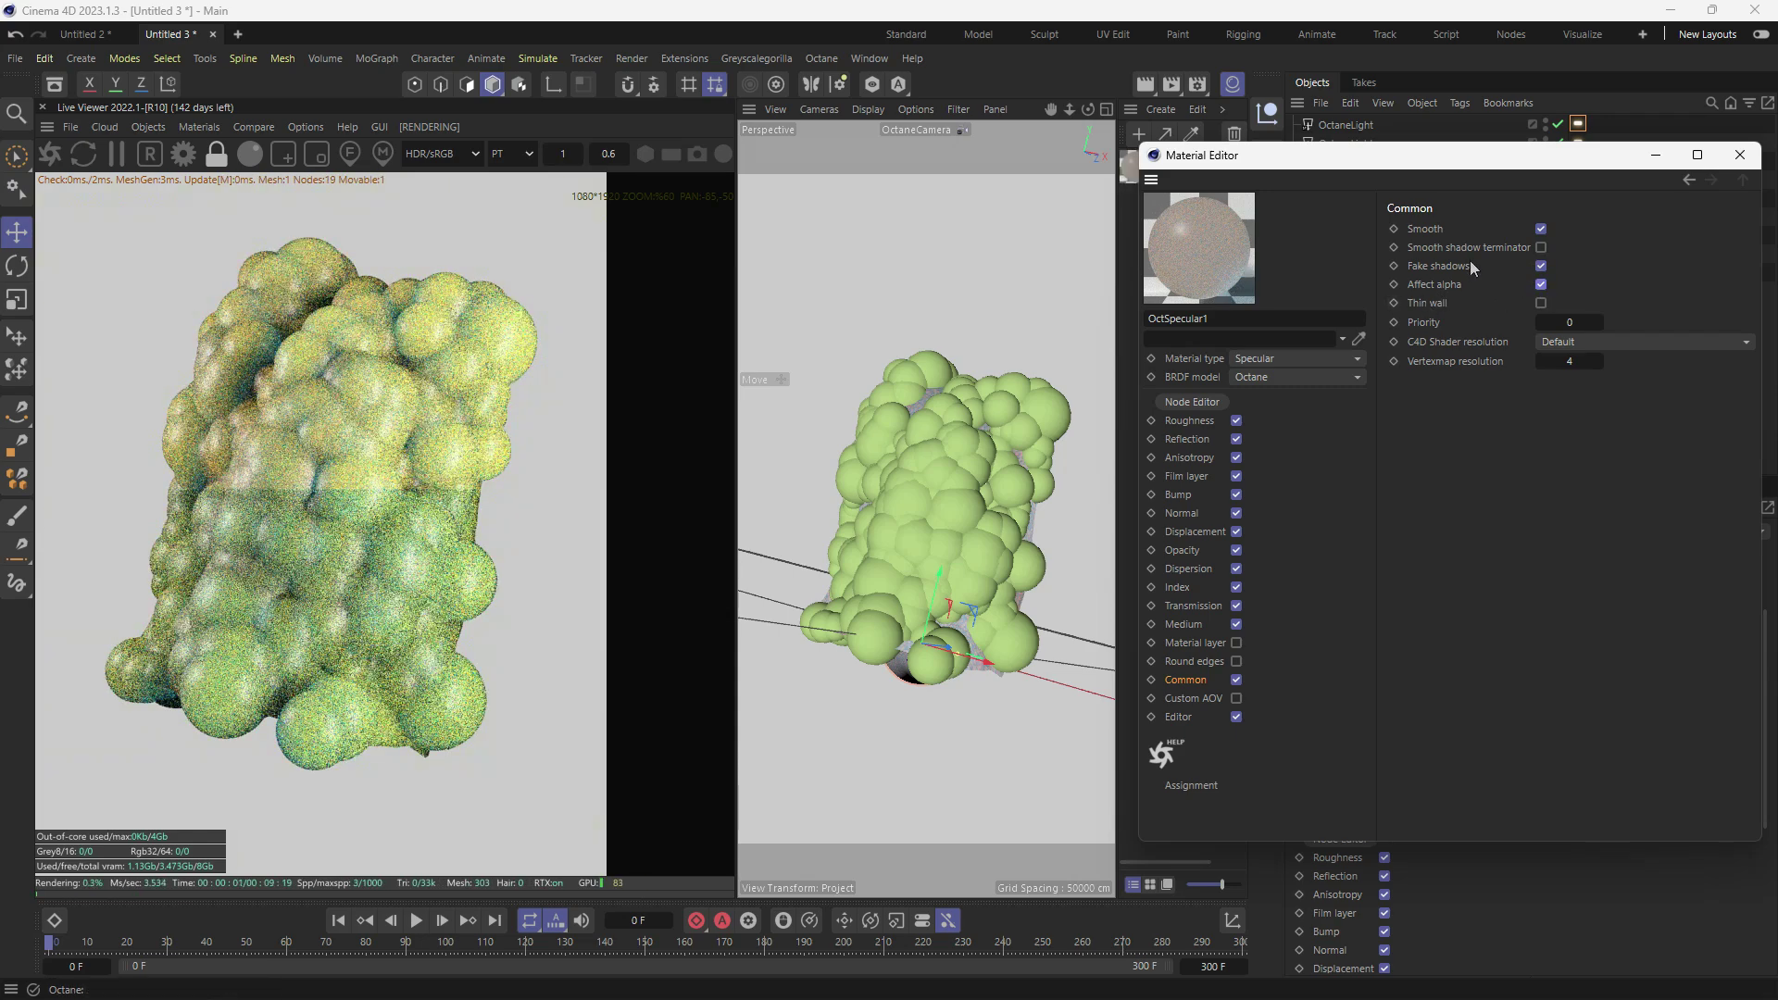
left_click(1739, 155)
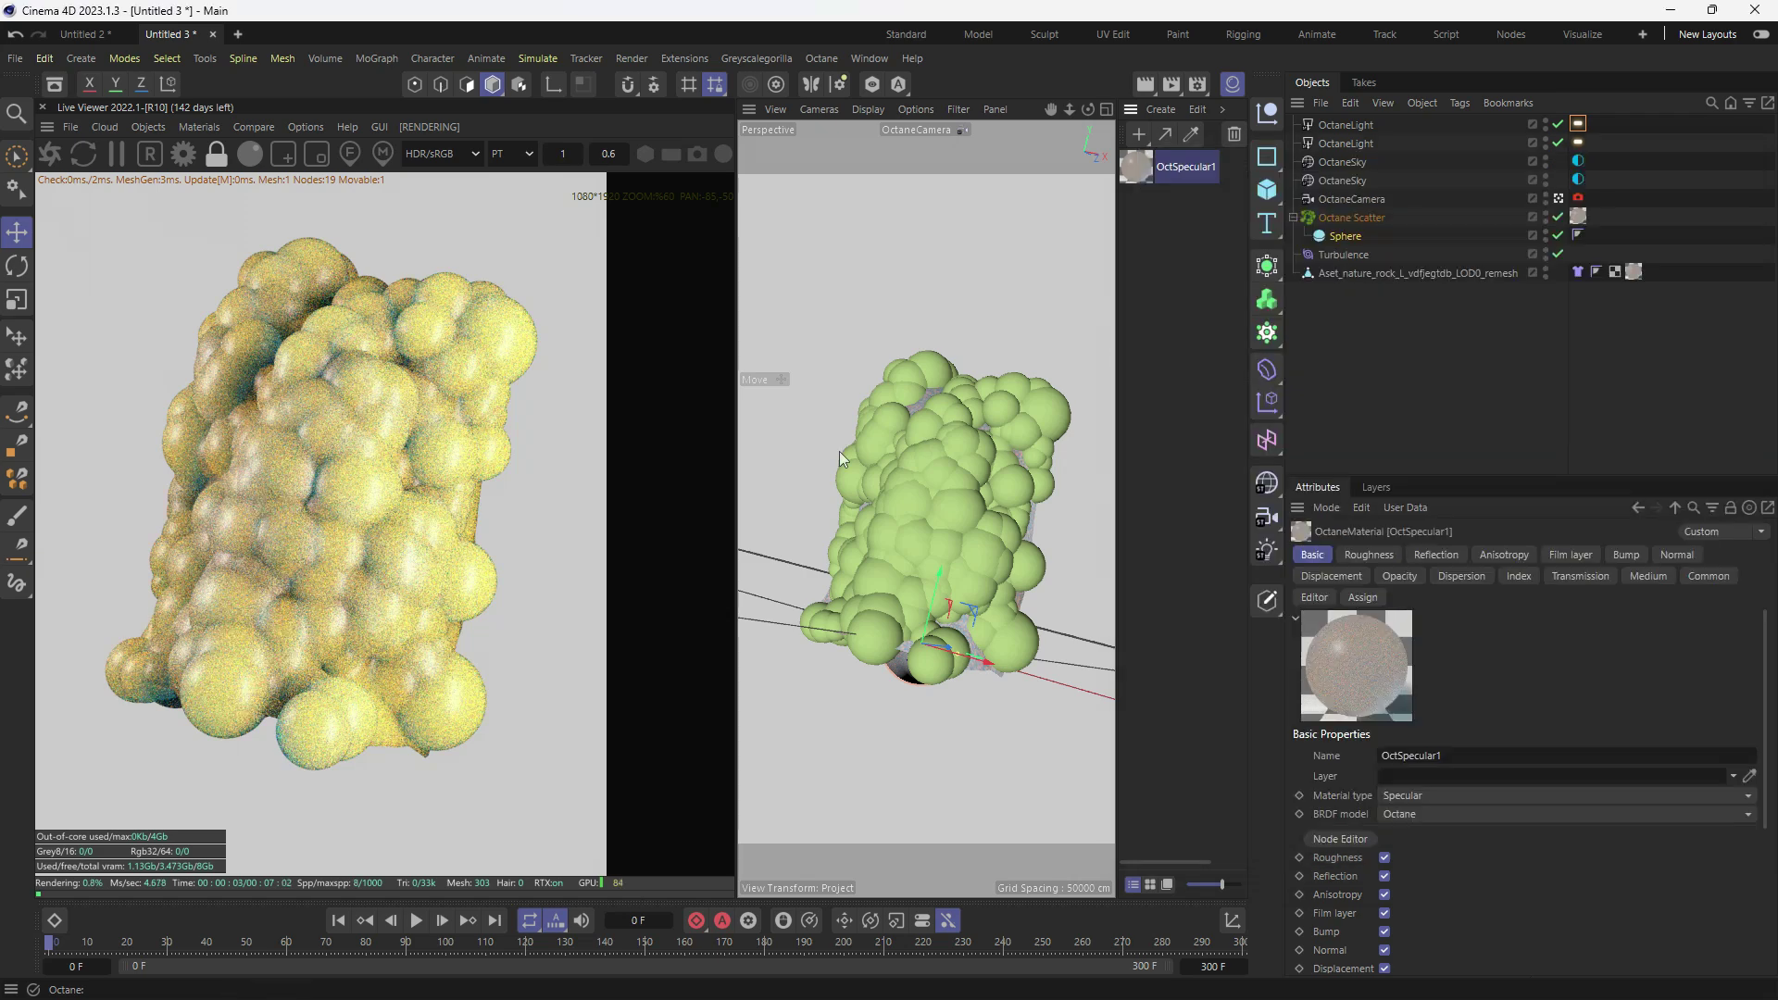
scroll(380, 591, "down", 1)
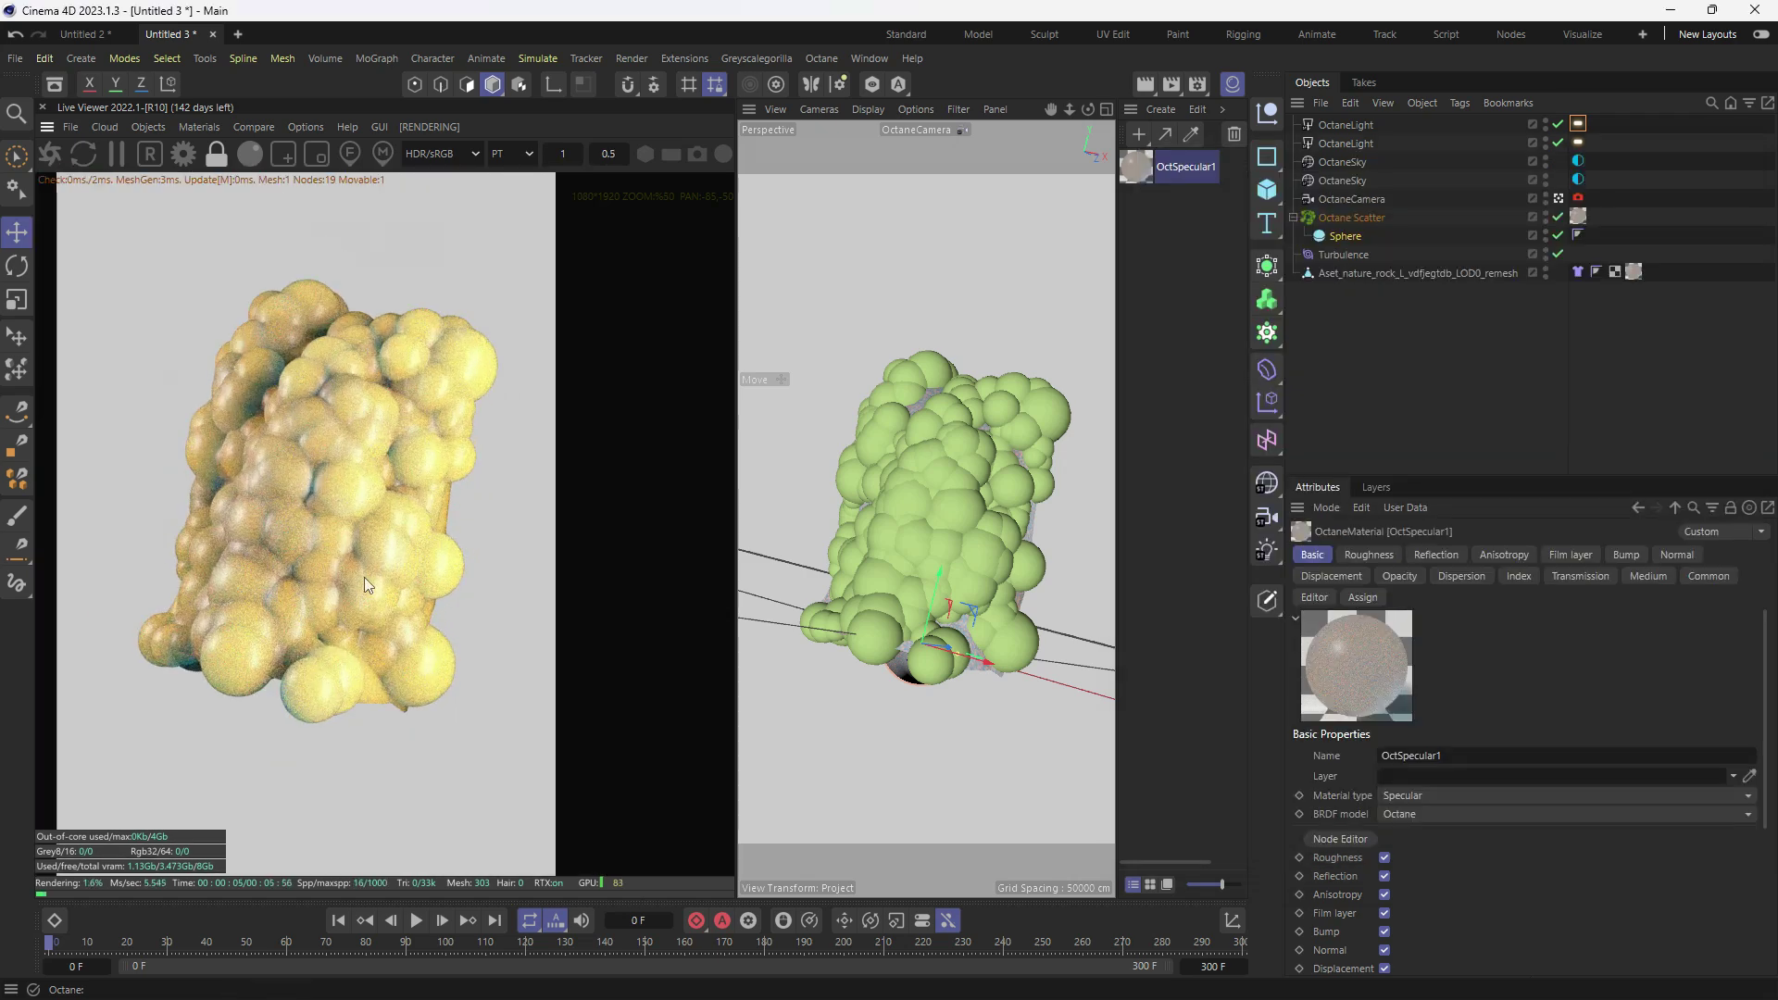
- Reduce the second OctaneLight's power to about 23.4 and the first one's to about 28.3
left_click(1578, 142)
left_click_drag(1675, 603, 1664, 603)
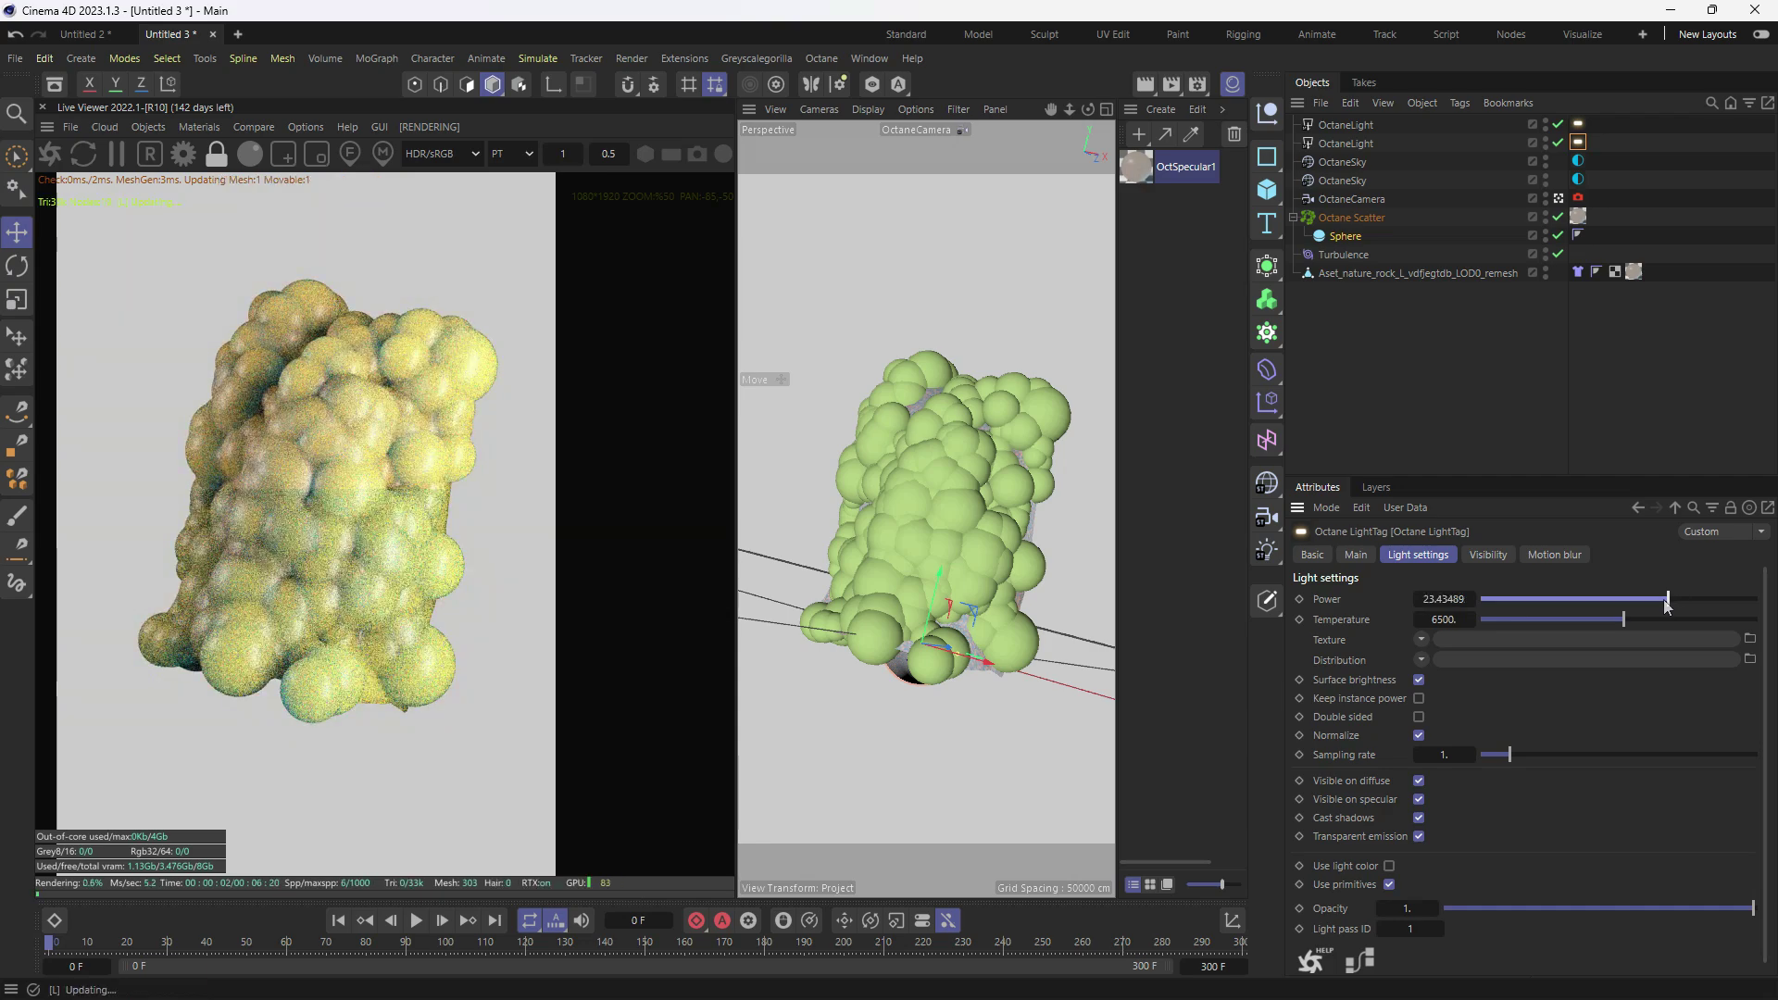
left_click(1578, 123)
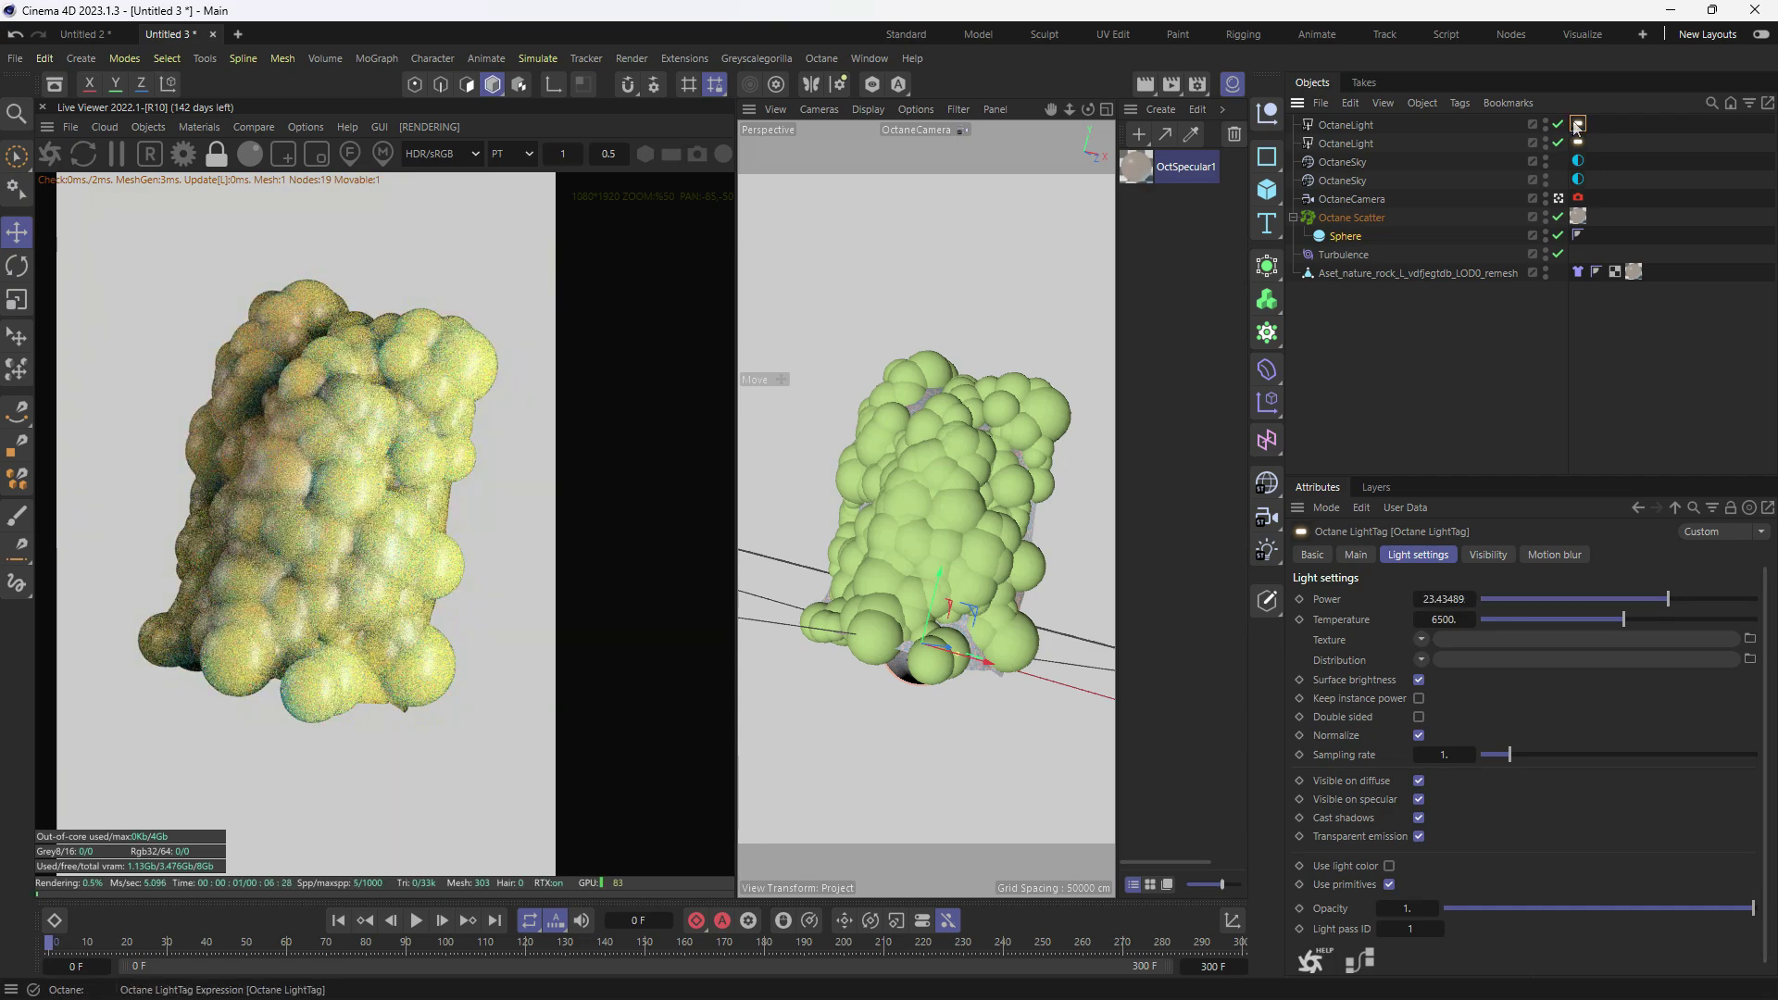
left_click_drag(1678, 599, 1670, 603)
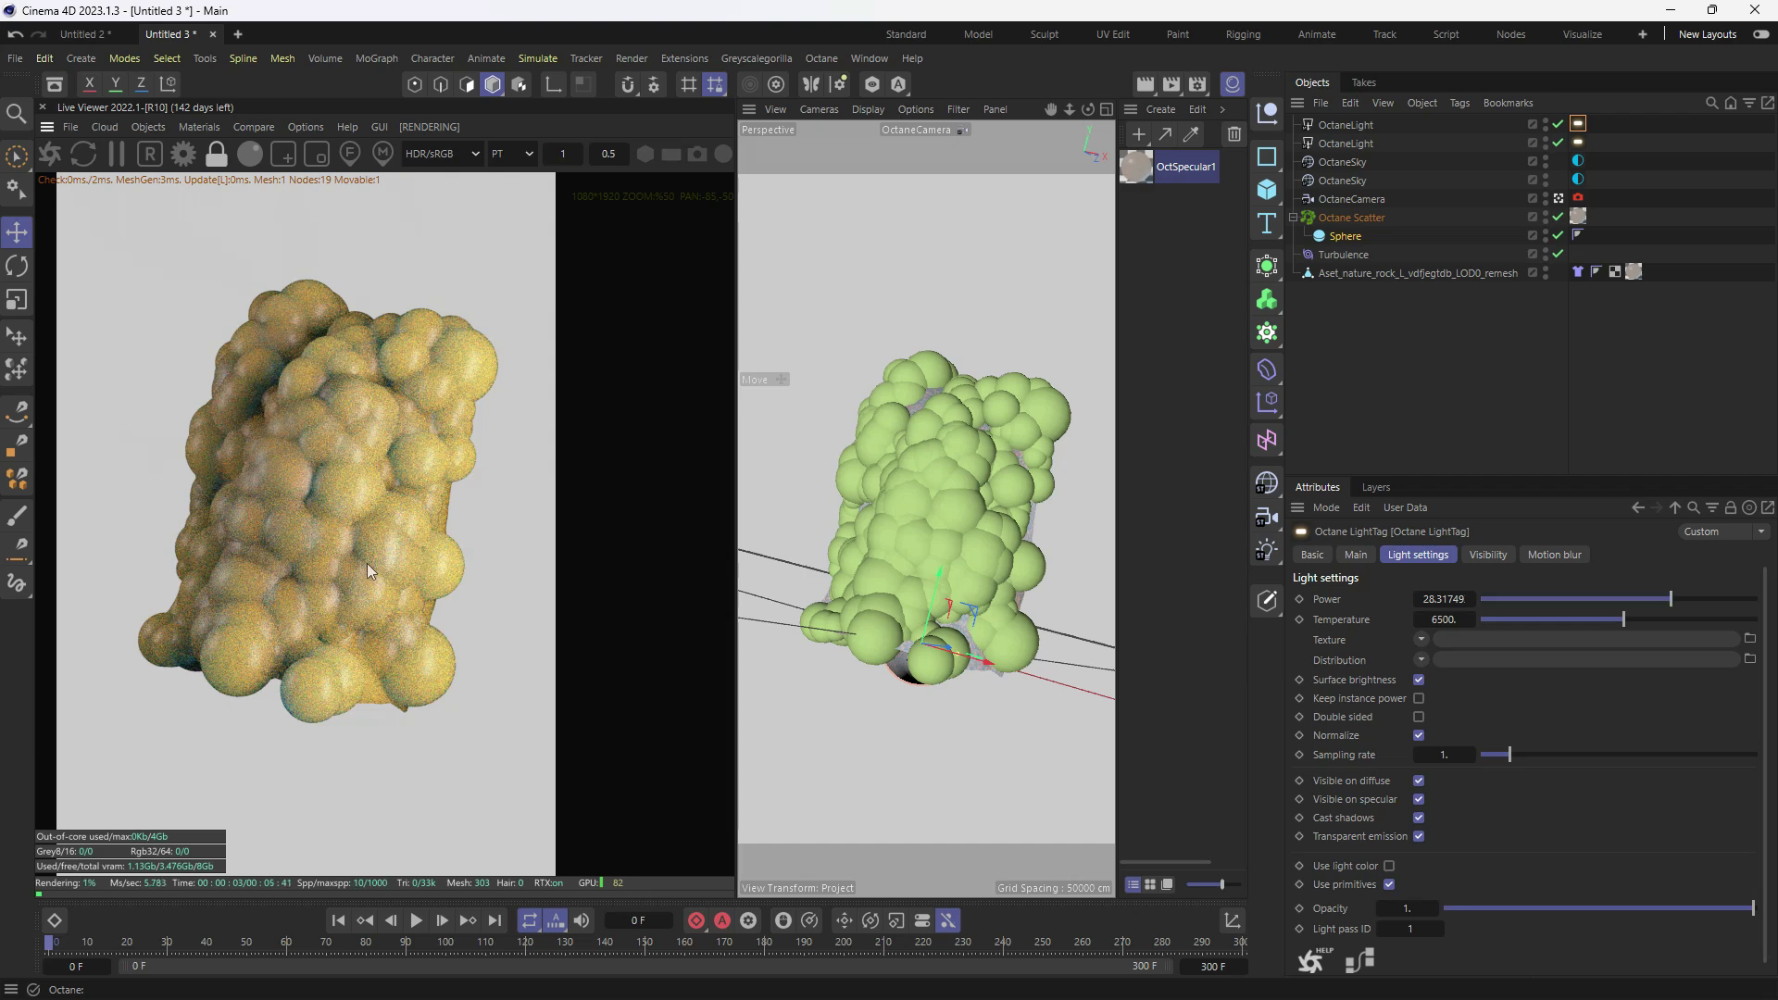
scroll(366, 563, "down", 1)
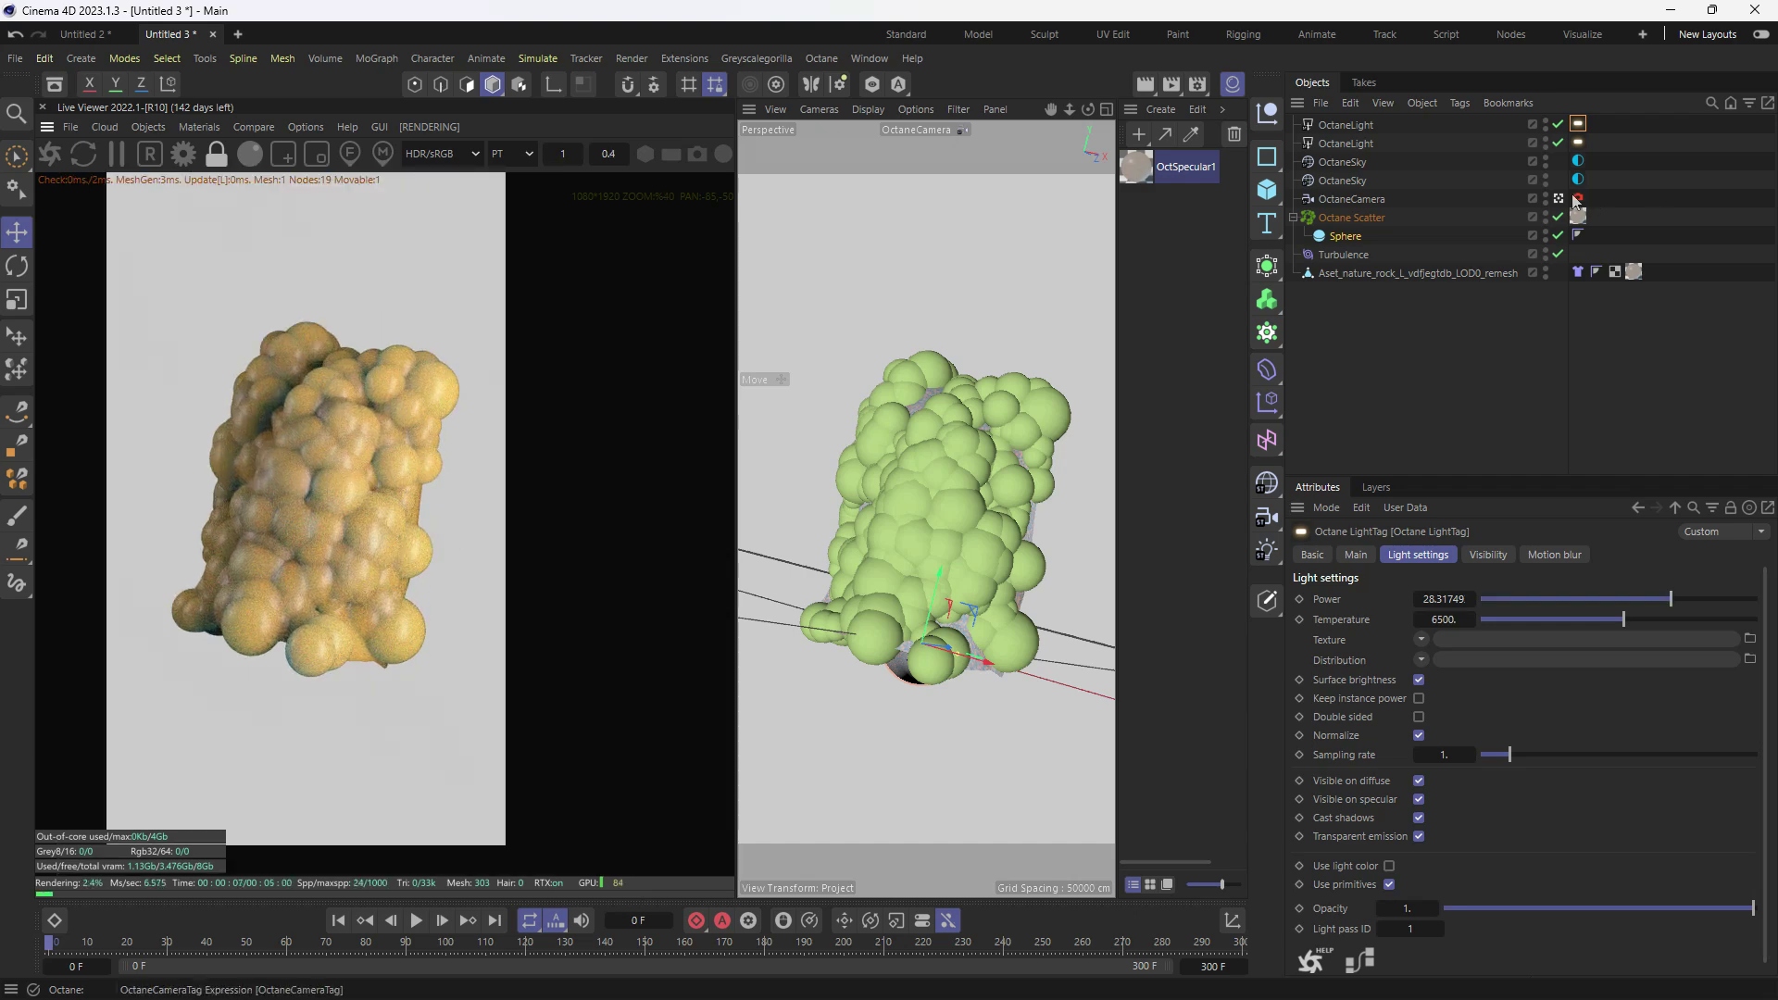
- Reposition the second OctaneLight beside the spheres from a free view, and return to the OctaneCamera view
key("h")
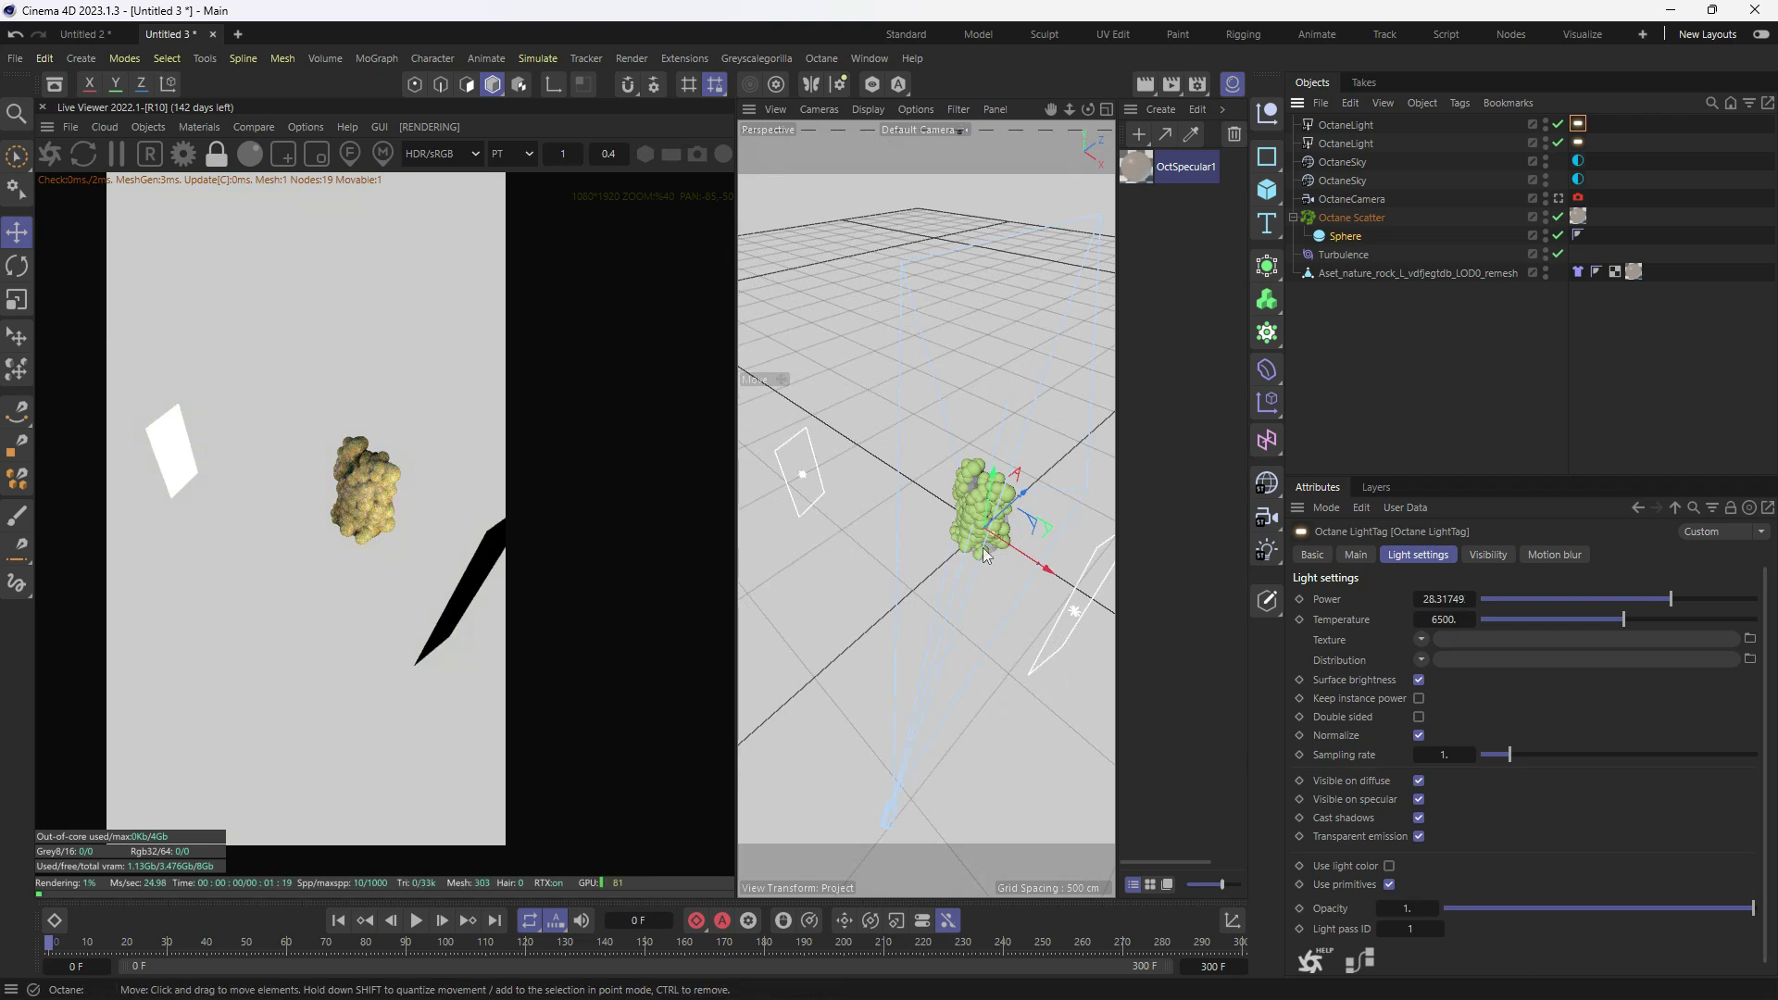
left_click_drag(977, 554, 917, 556, "alt")
left_click(882, 563)
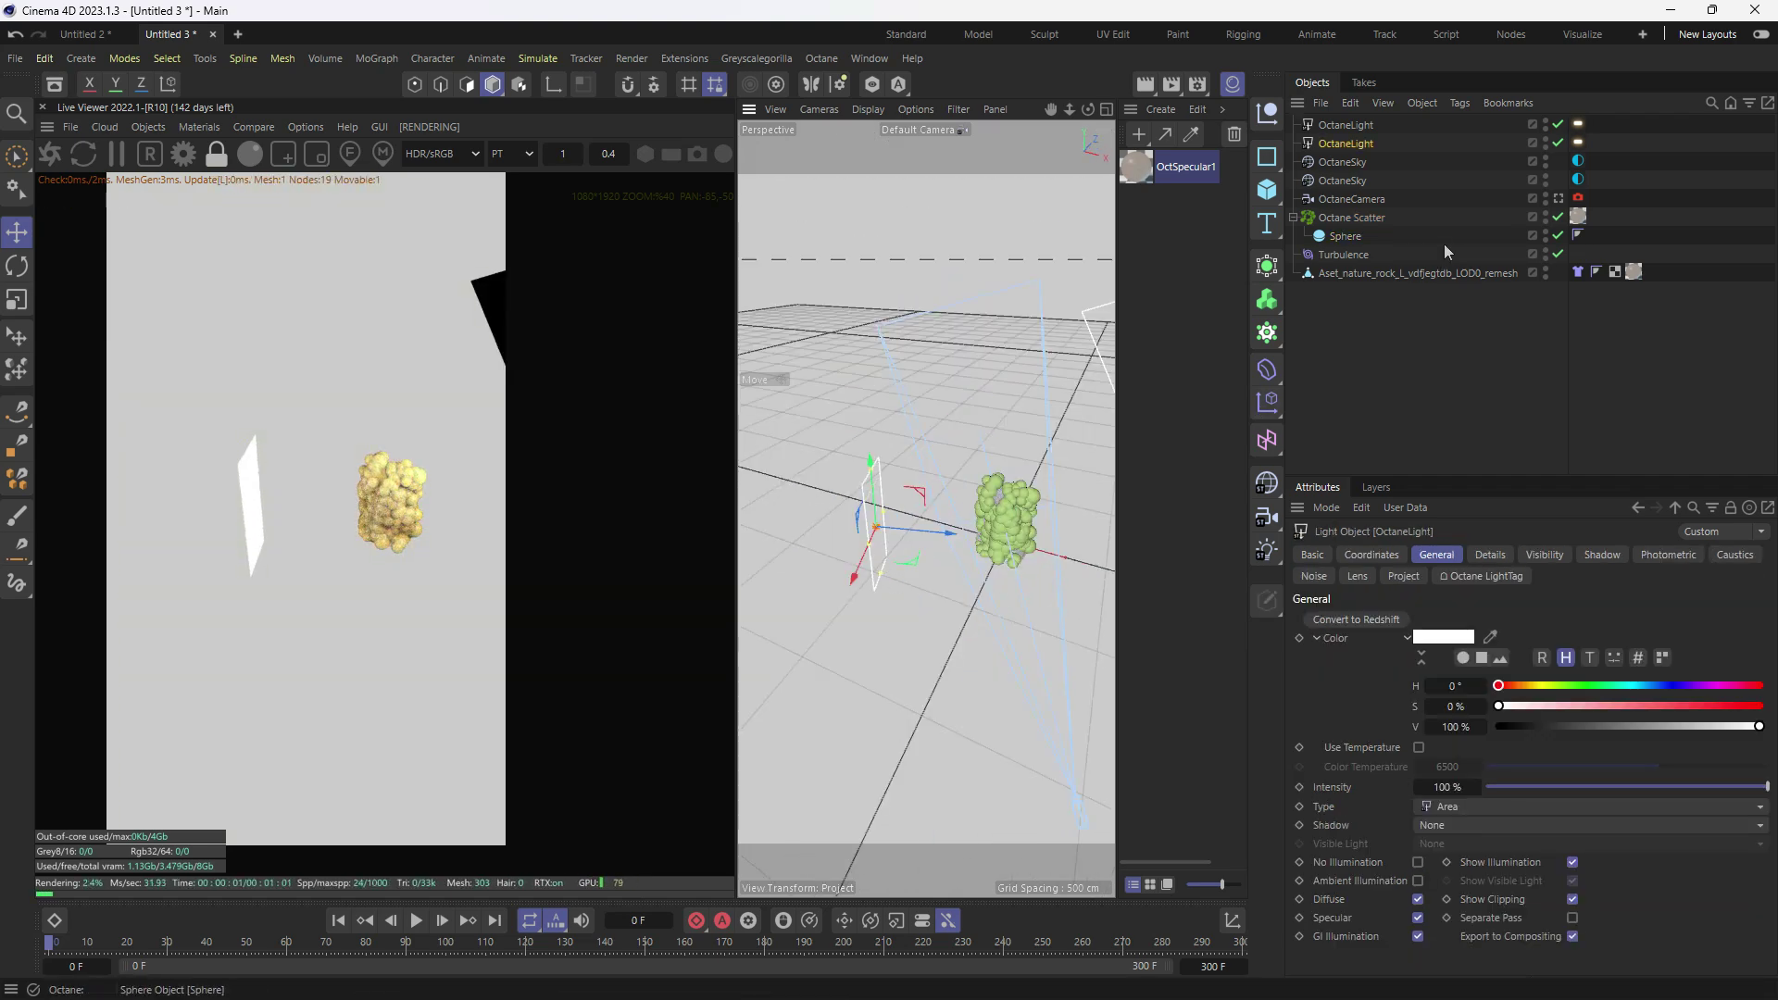
left_click(1555, 200)
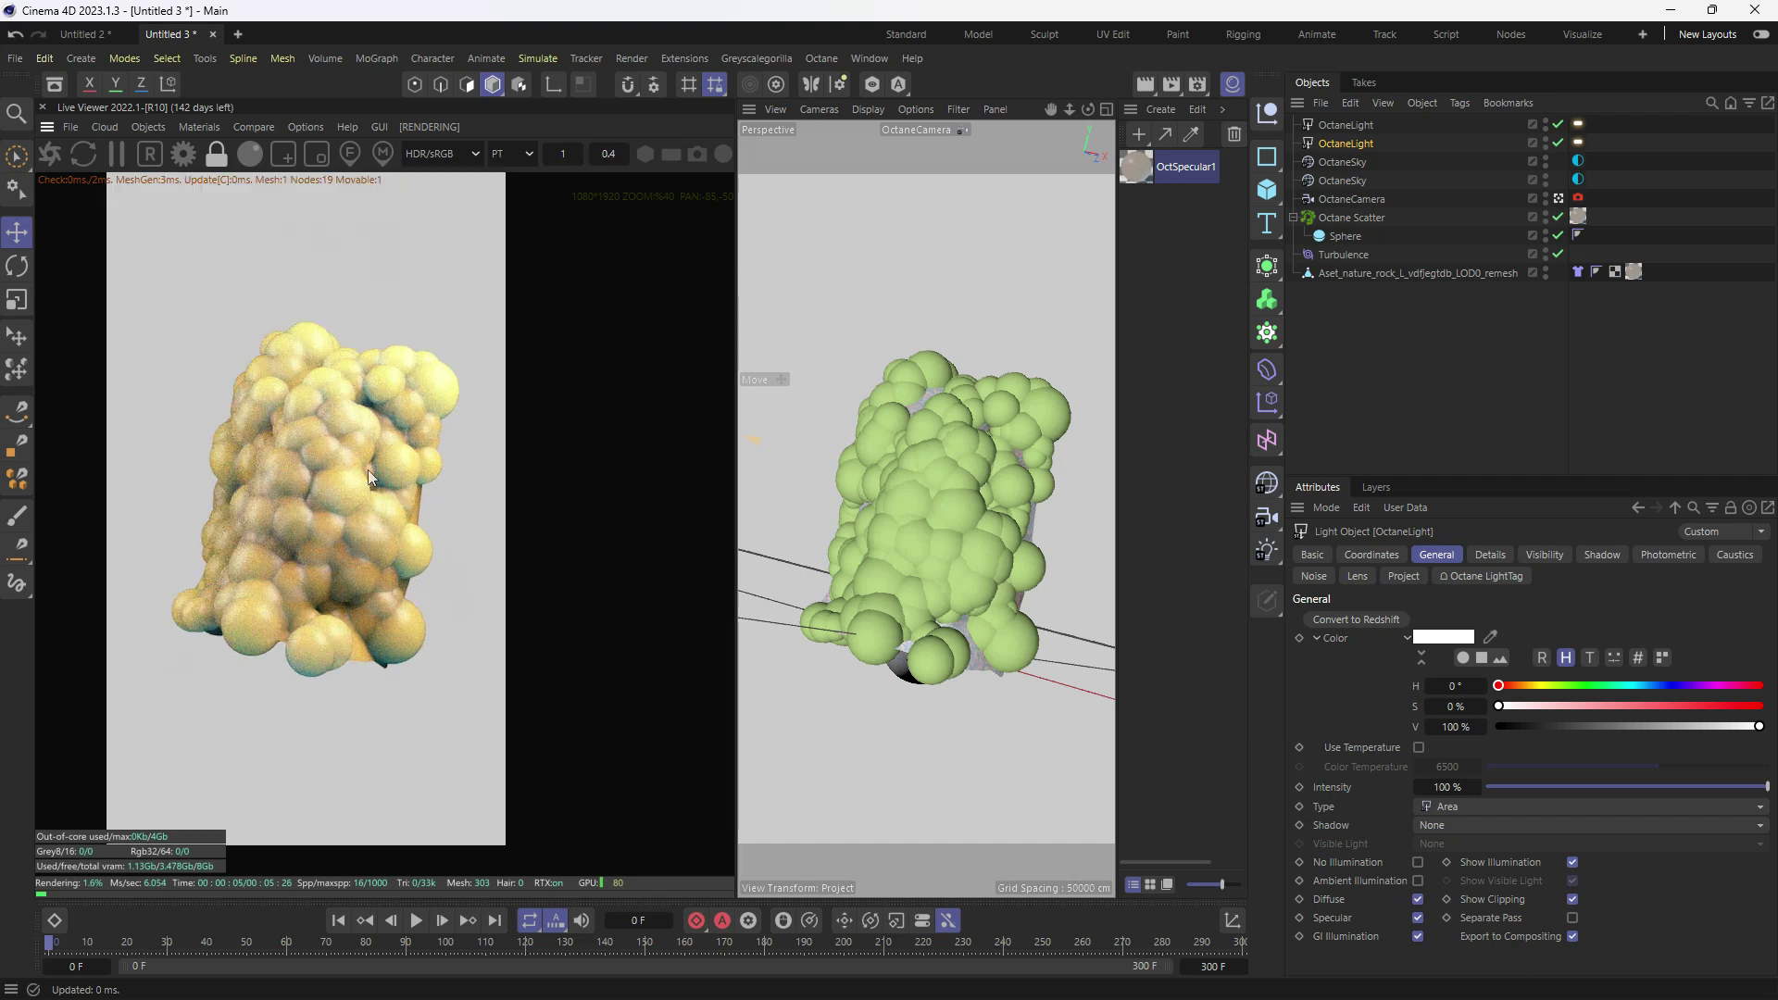
- Set OctSpecular1's Absorption RGB Spectrum colour to a pale peach with hue 22° and saturation about 10%, and close the node editor
right_click(369, 469)
left_click(422, 515)
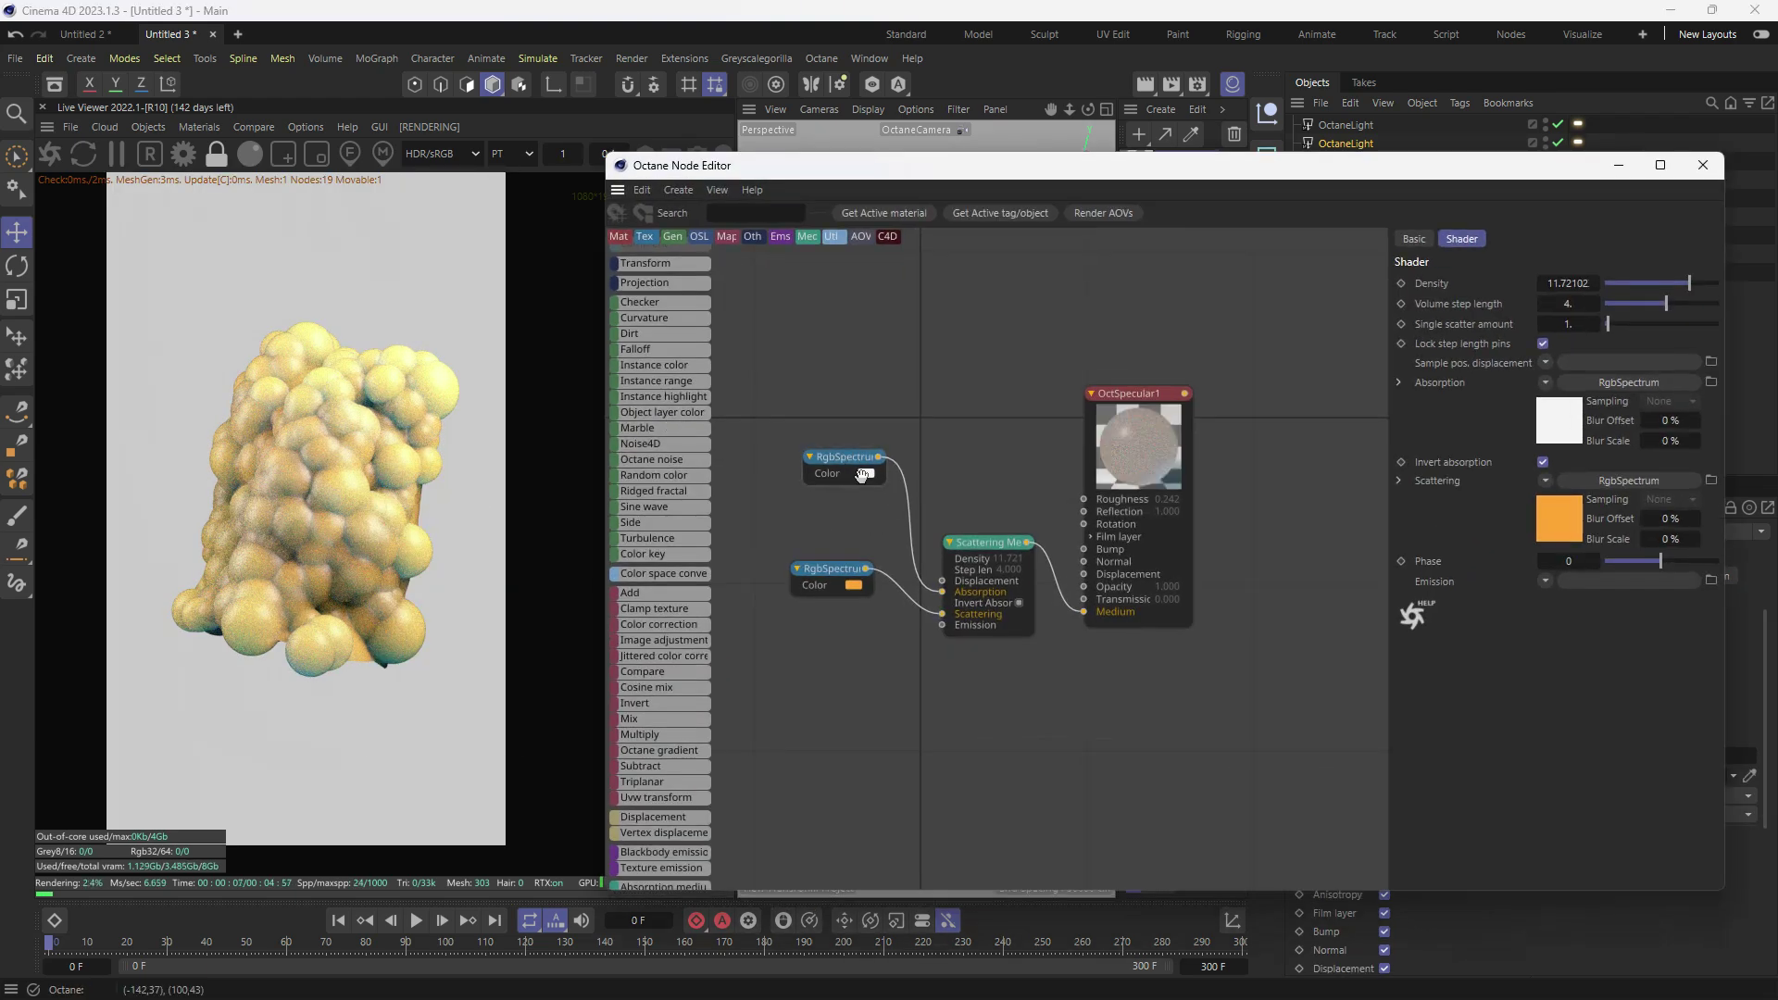
left_click(861, 475)
mouse_move(853, 477)
left_mouse_down()
mouse_move(803, 491)
mouse_move(869, 476)
left_mouse_up()
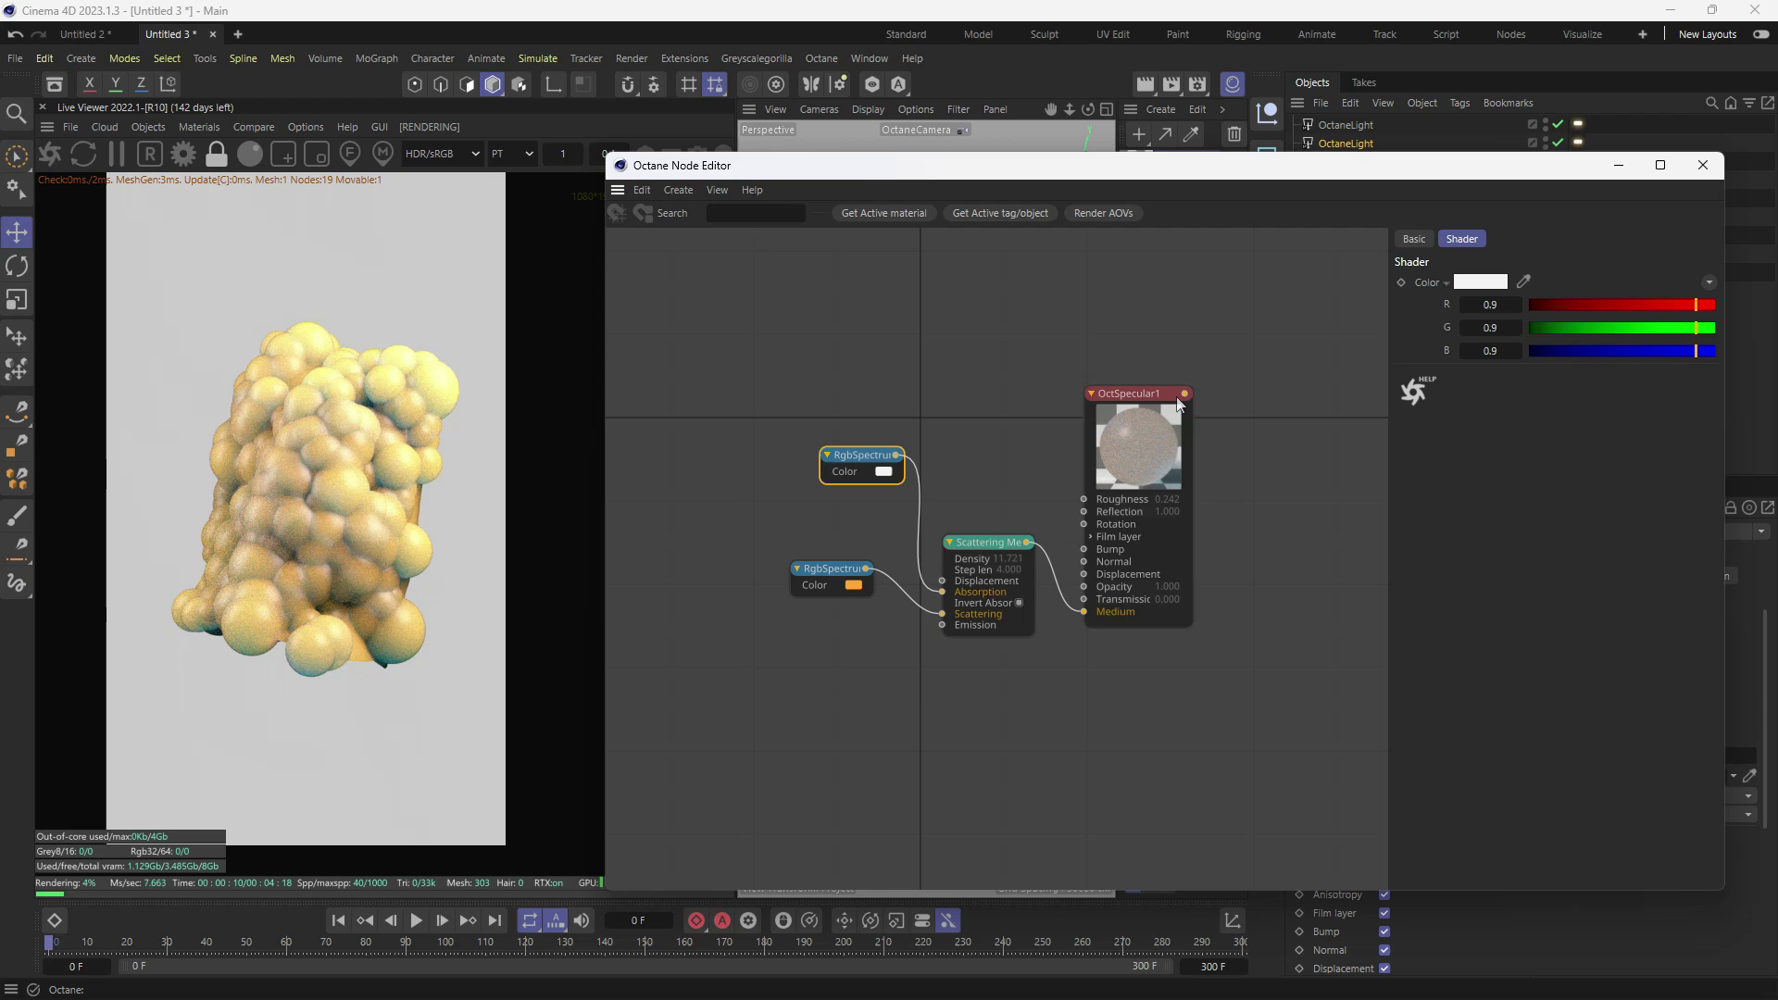
left_click(1496, 285)
left_click(1559, 456)
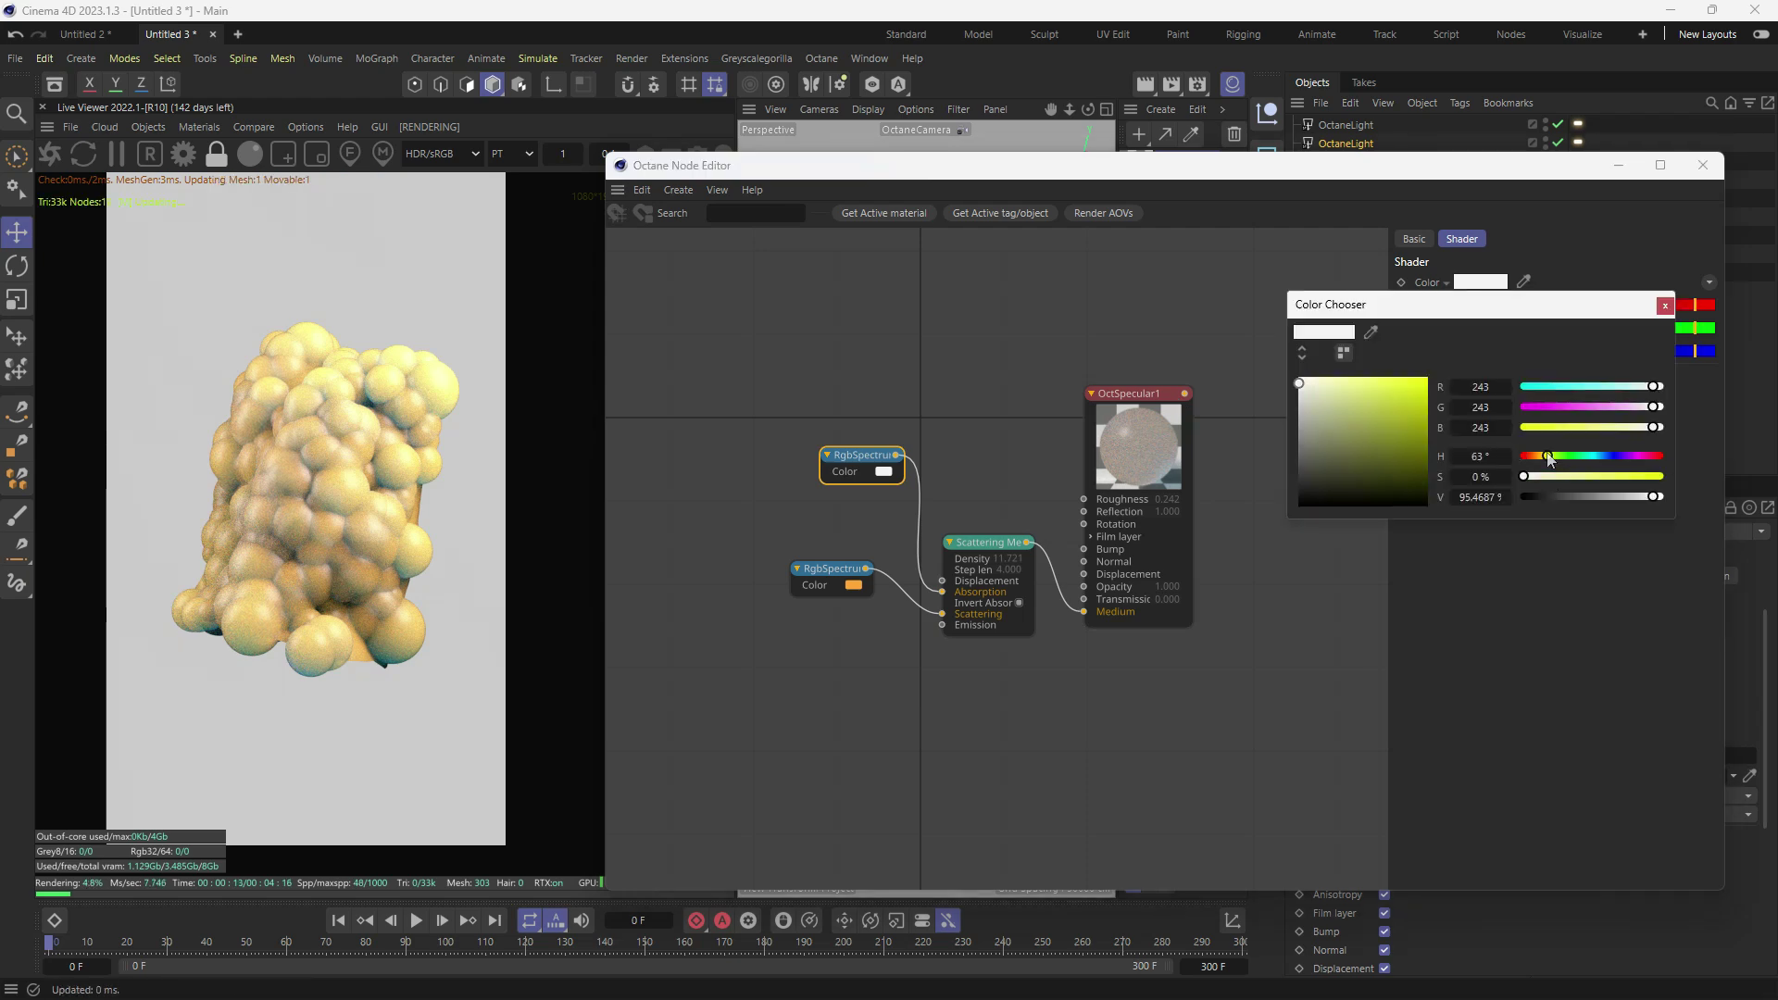
left_click_drag(1560, 457, 1533, 457)
left_click(1547, 477)
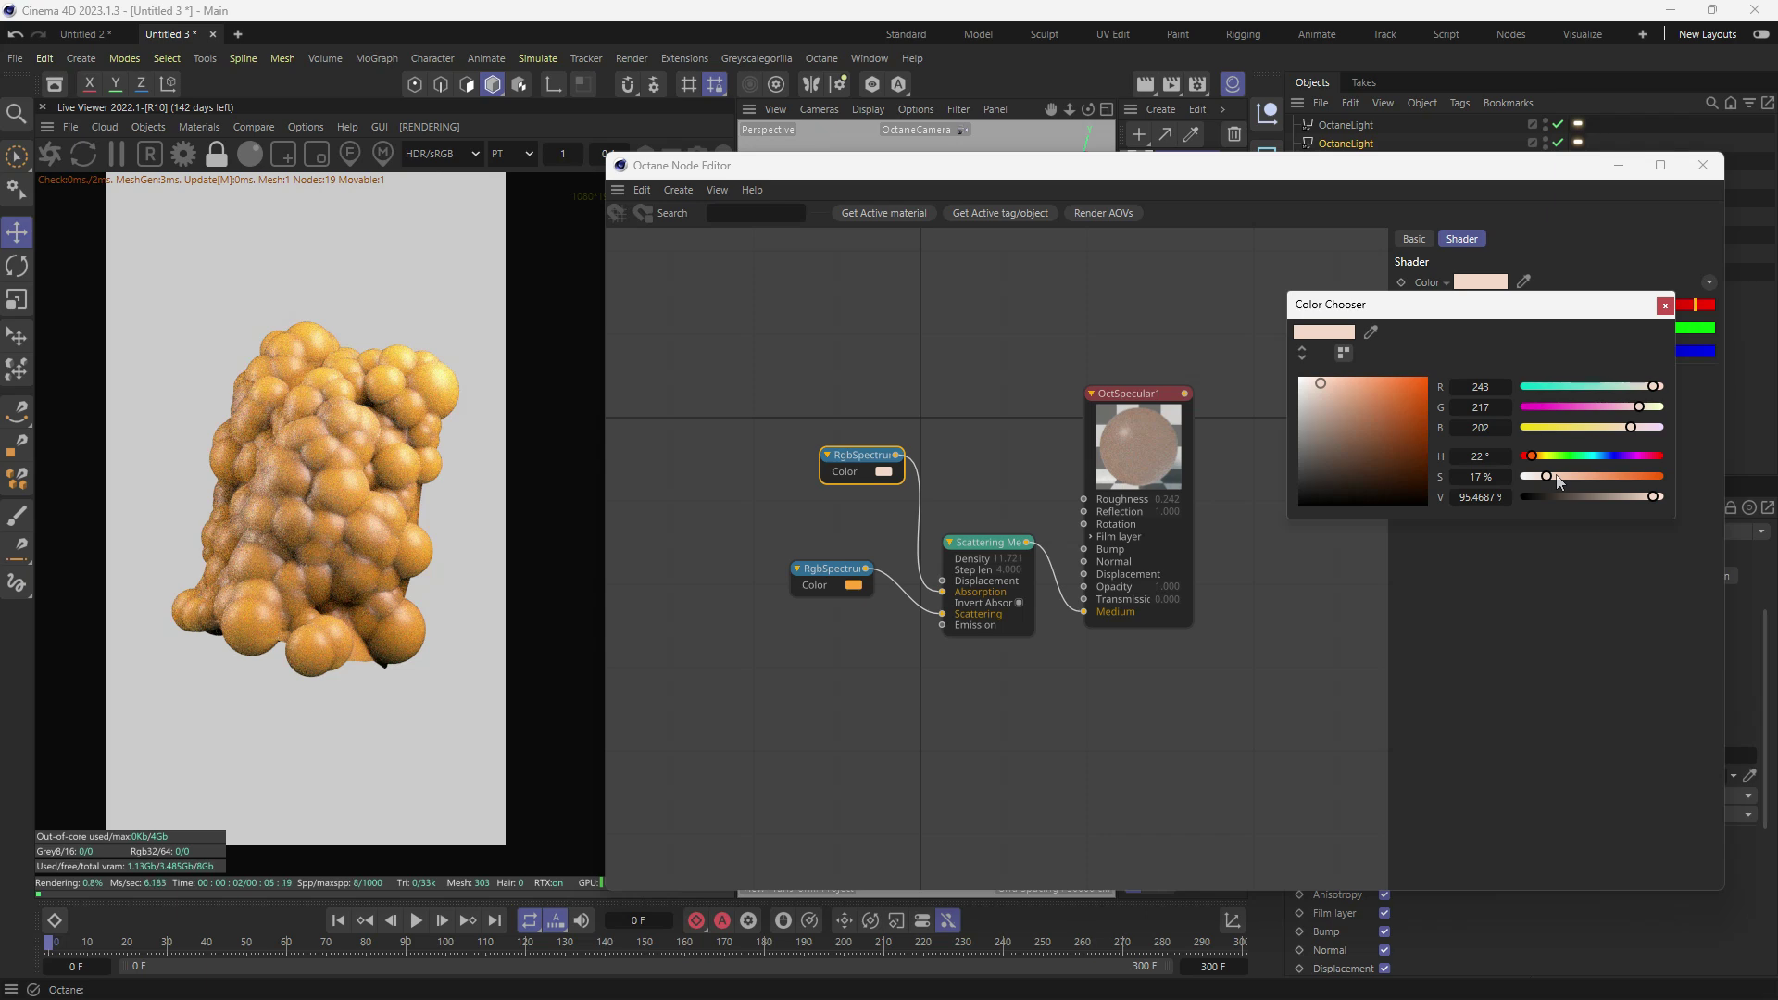
left_click_drag(1550, 478, 1541, 478)
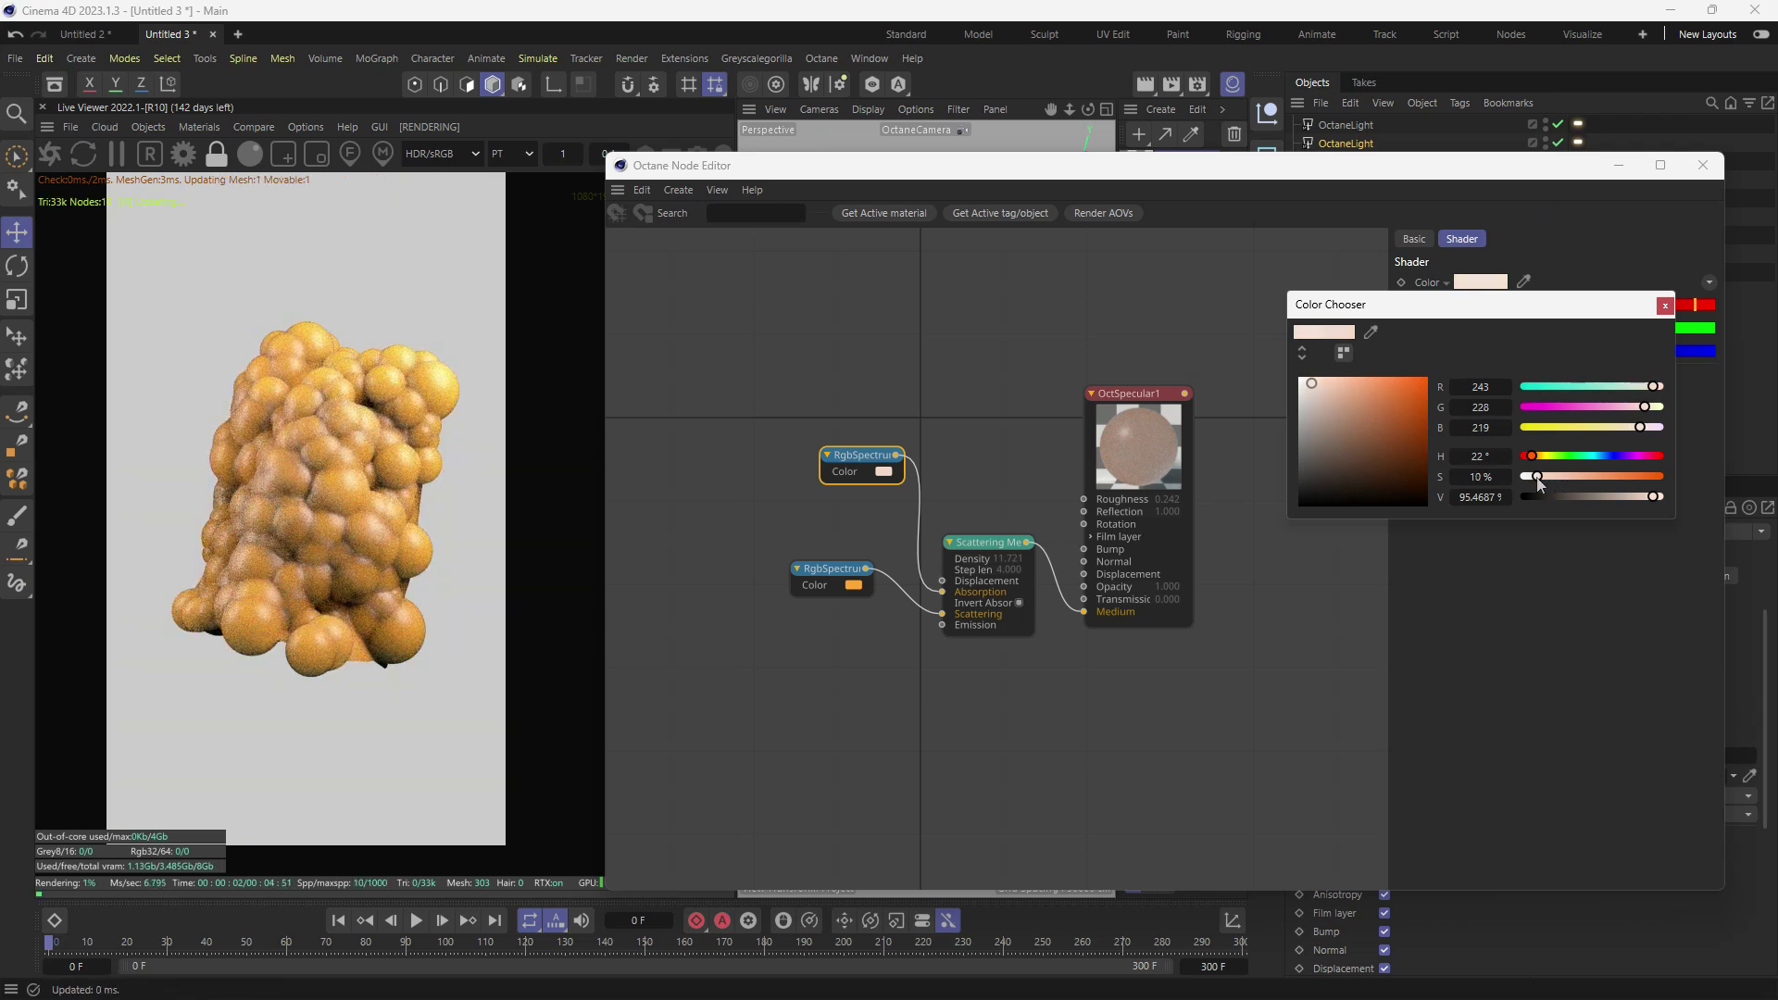
left_click(976, 742)
left_click(1703, 165)
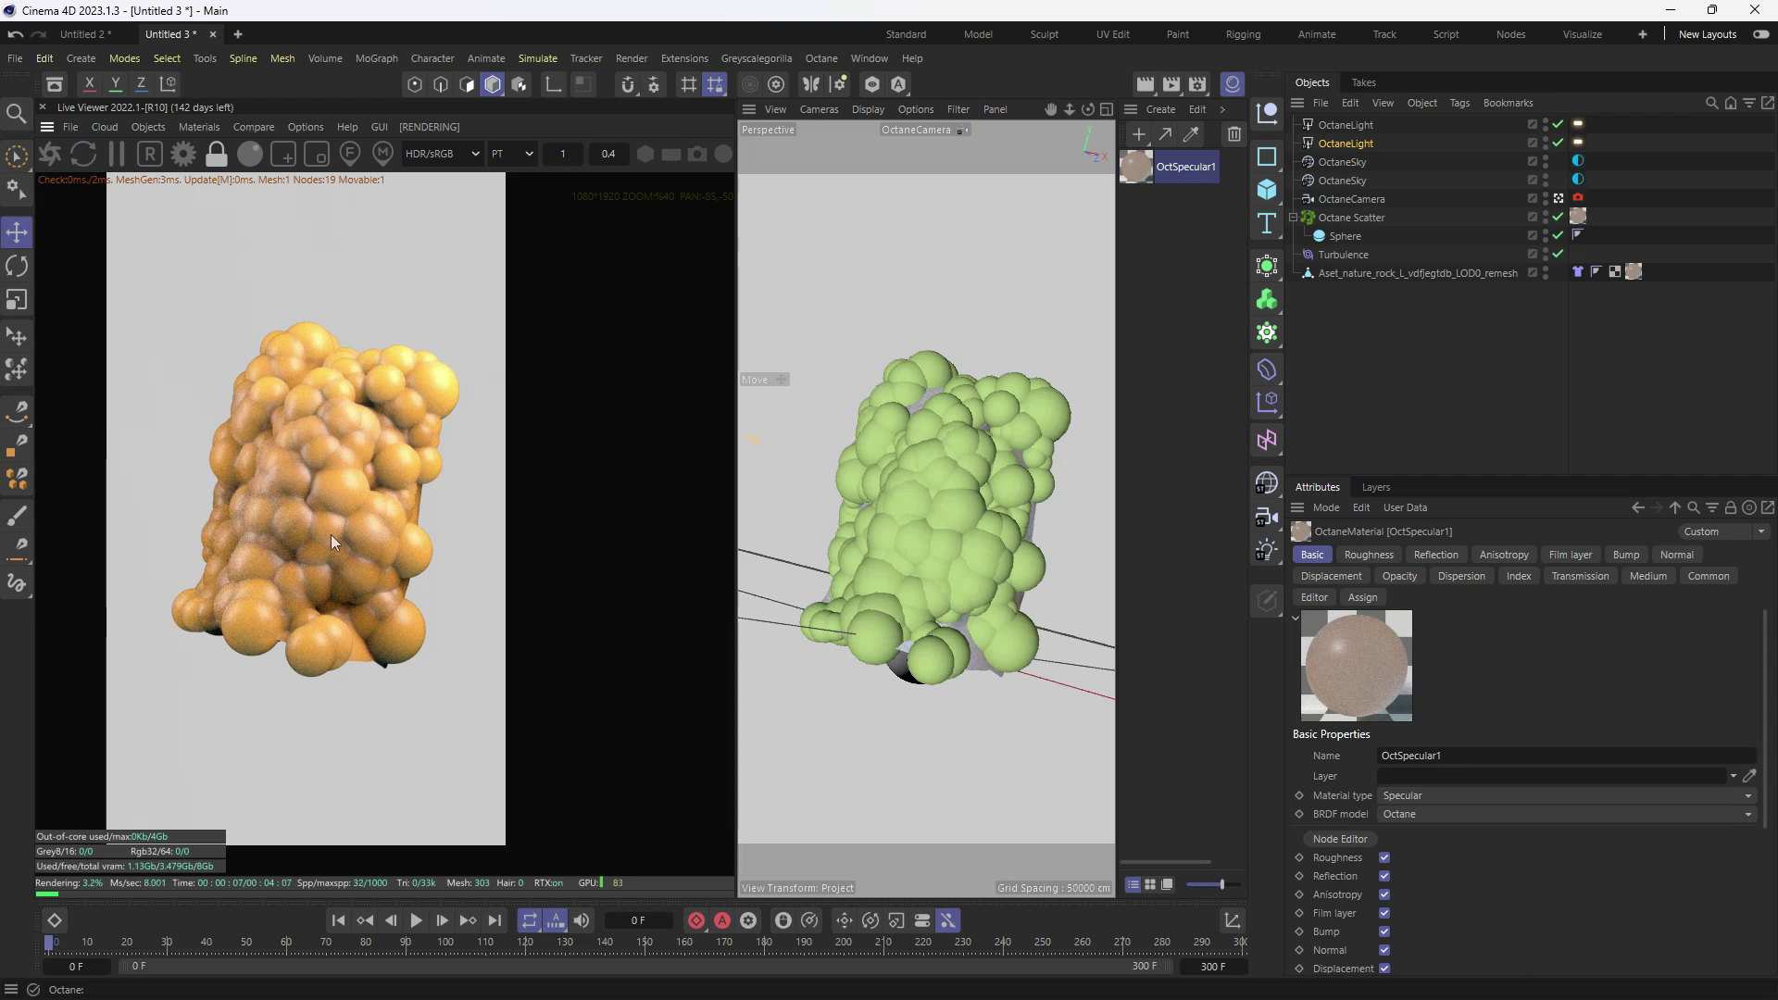
- Preview the sphere animation by scrubbing to frame 132 and playing it from frame 0, and go to the last frame
middle_click_drag(330, 536, 414, 545)
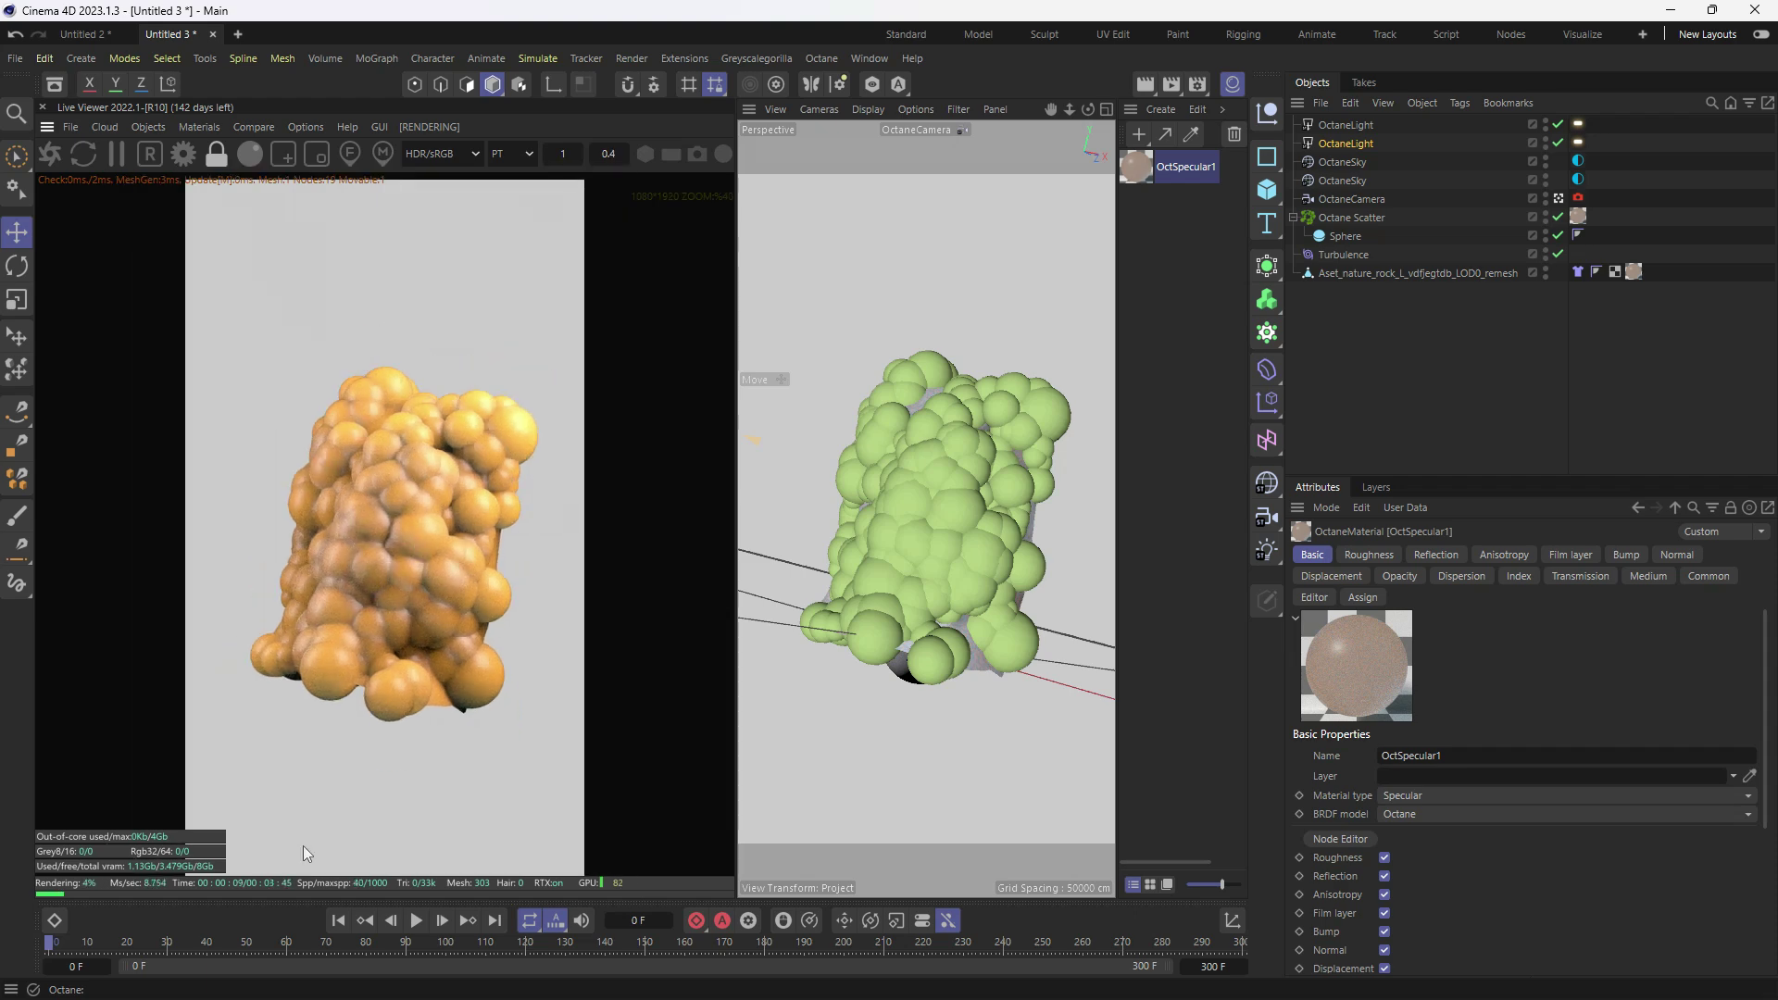
left_click_drag(99, 947, 574, 945)
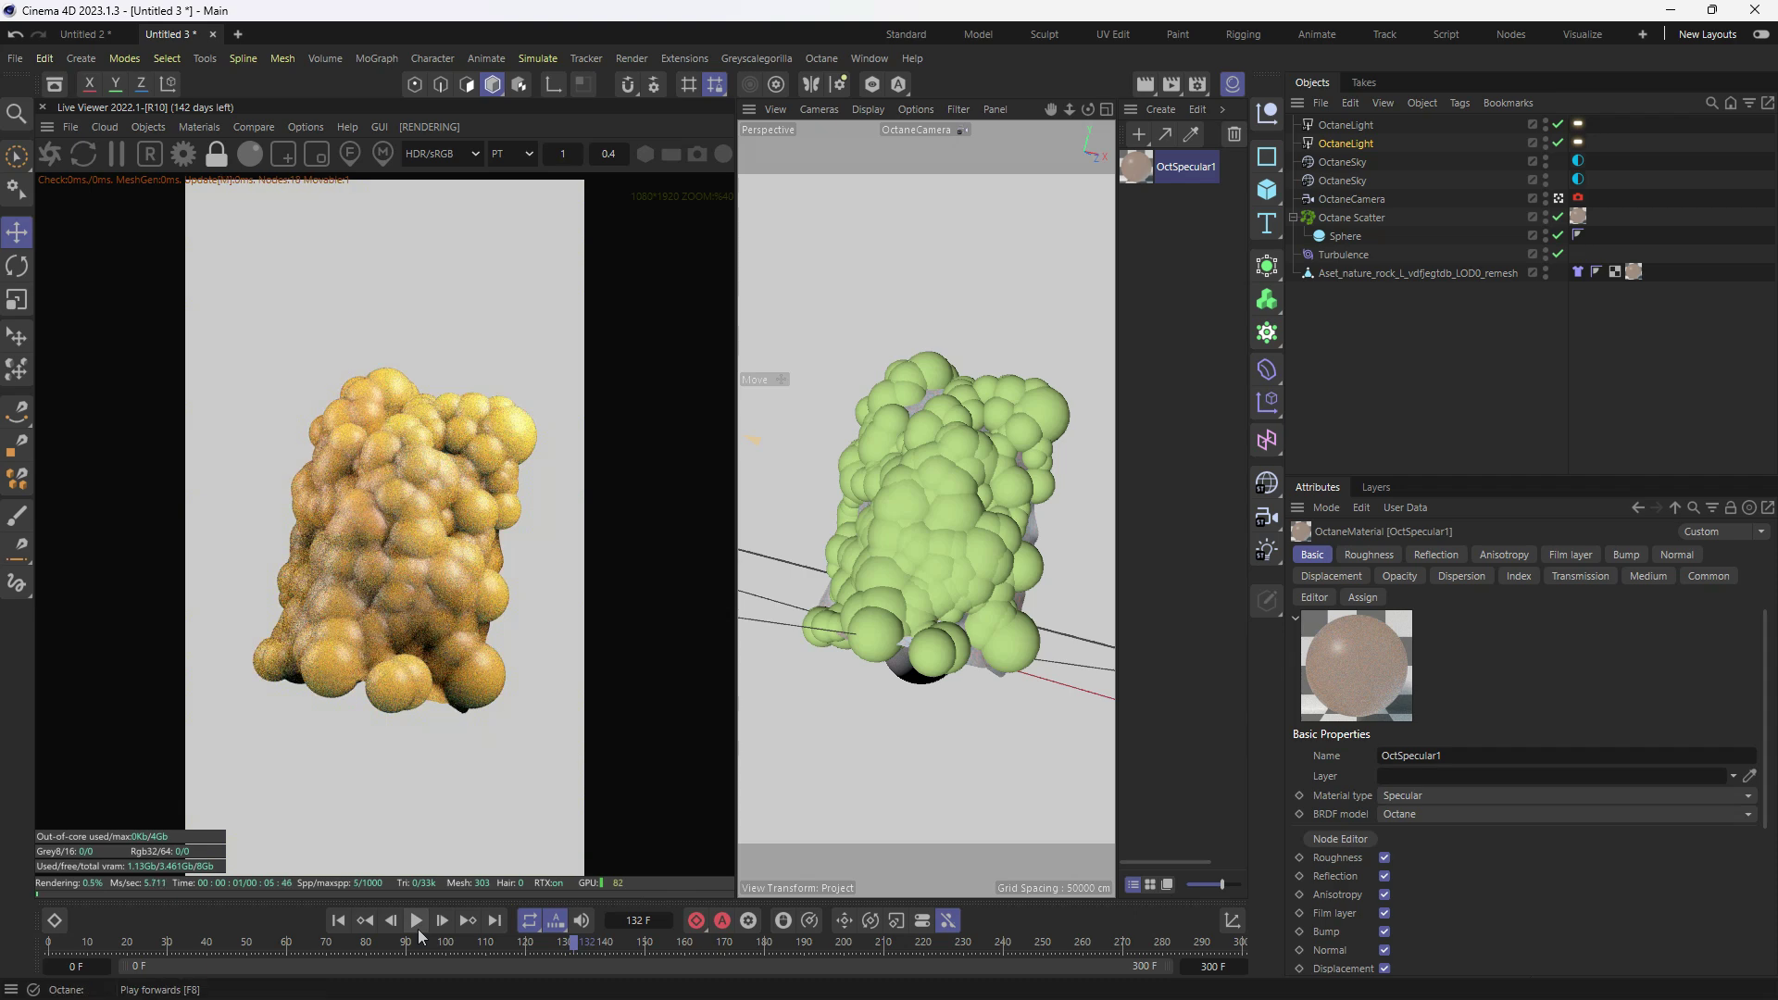
left_click(52, 947)
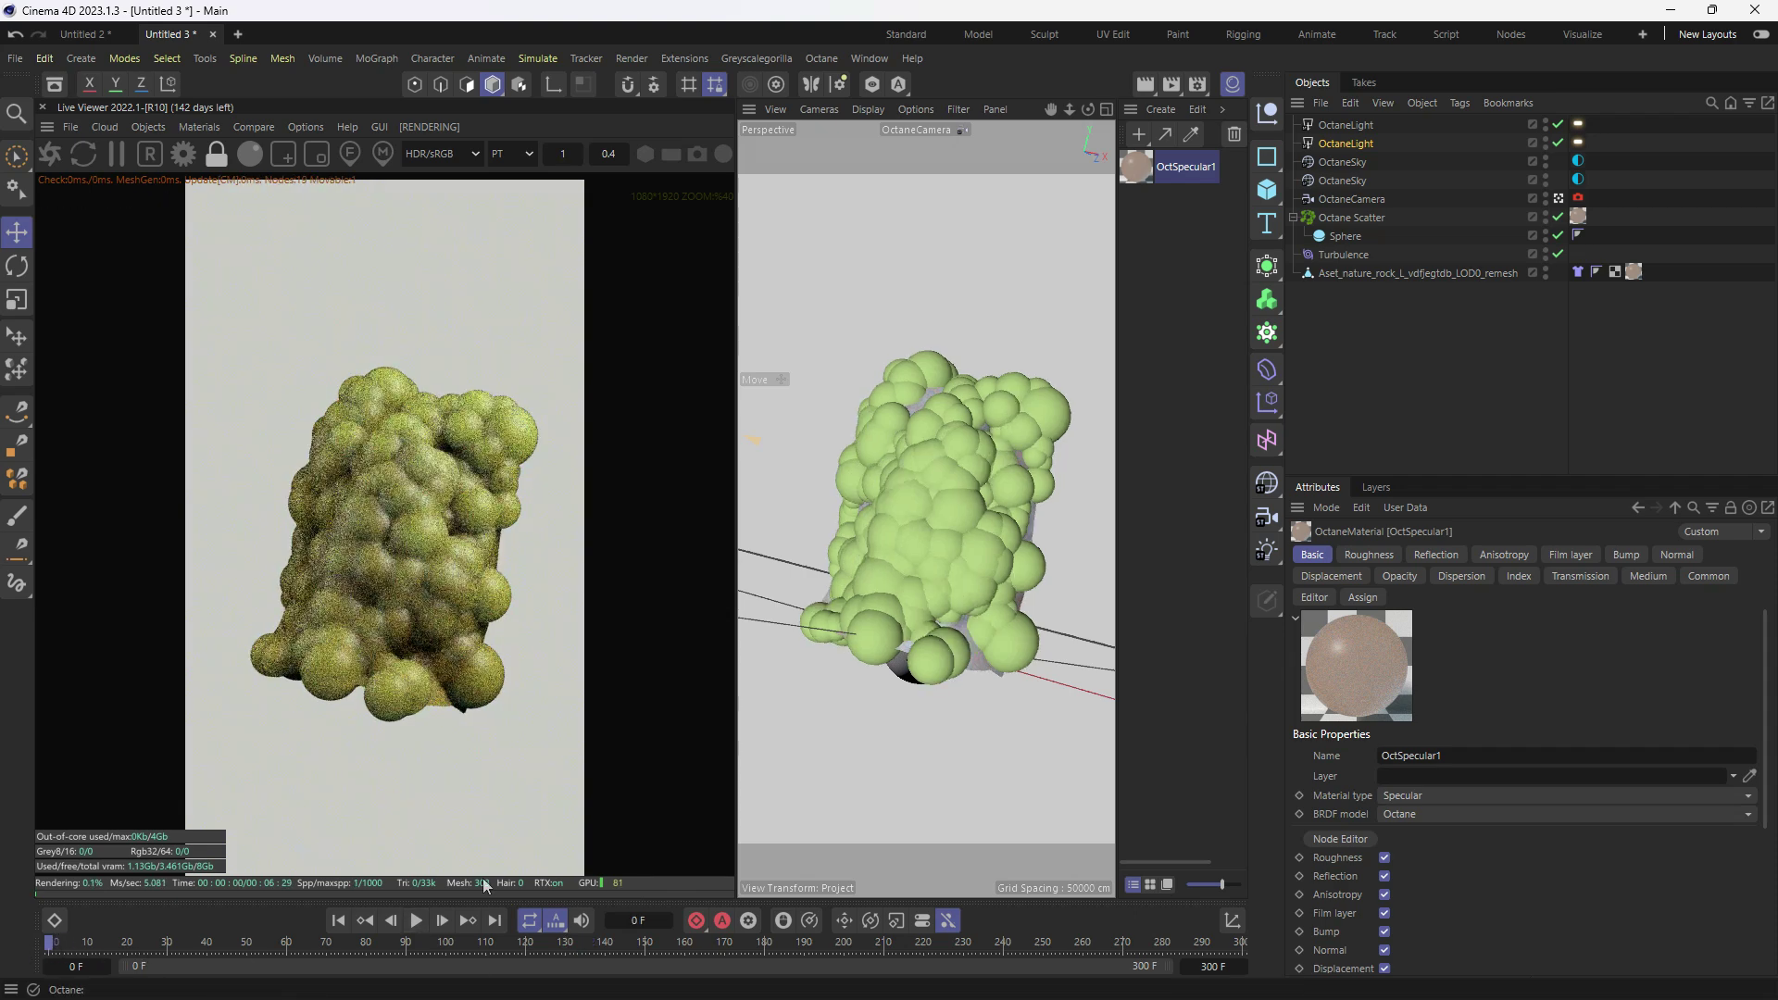
left_click(415, 920)
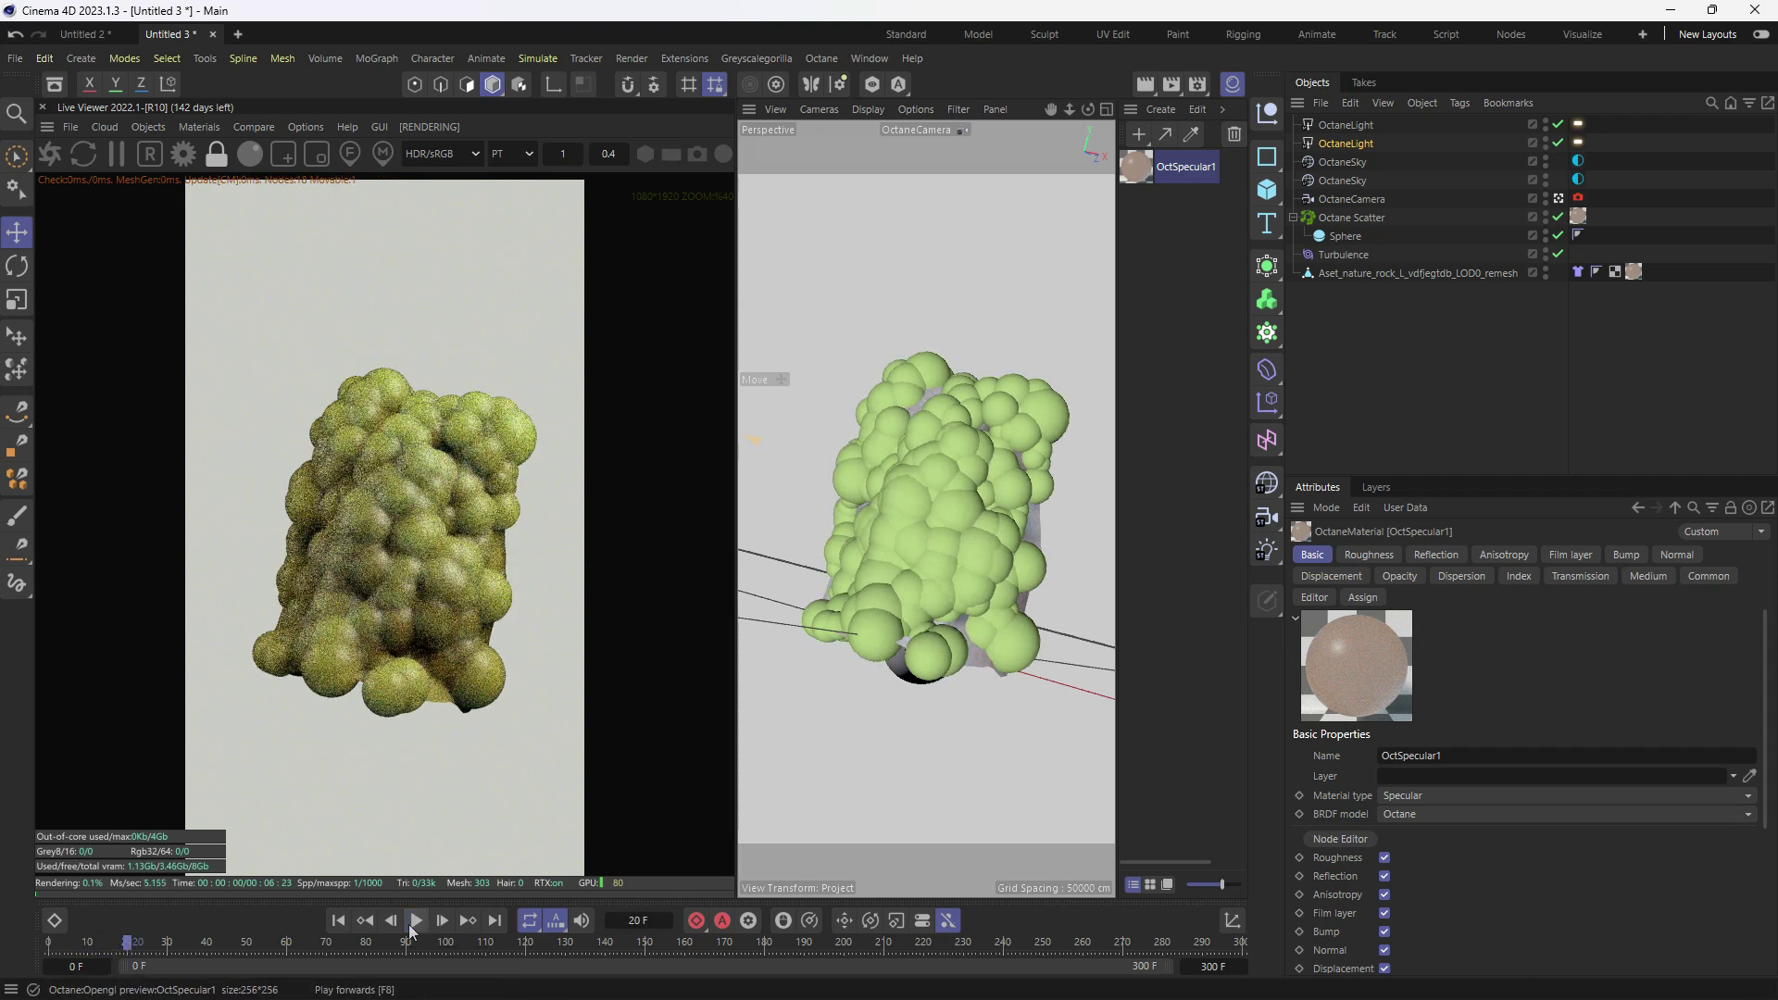
left_click(414, 921)
left_click(99, 947)
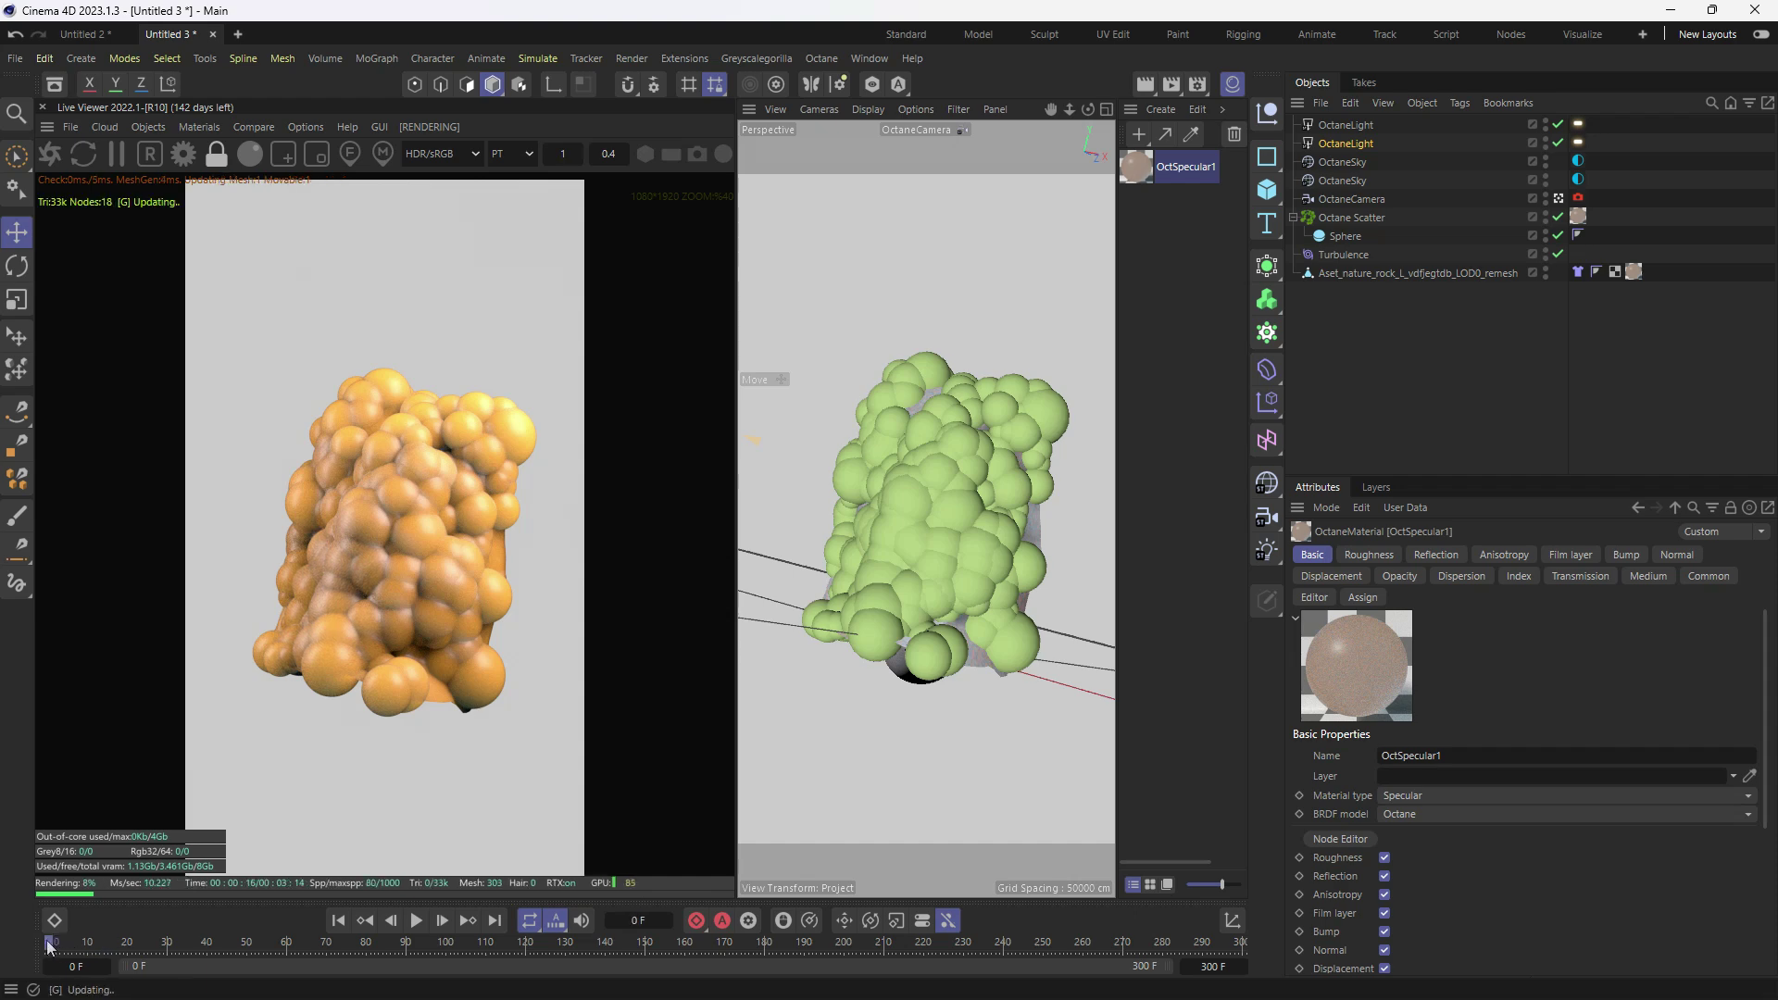
key("shift+g")
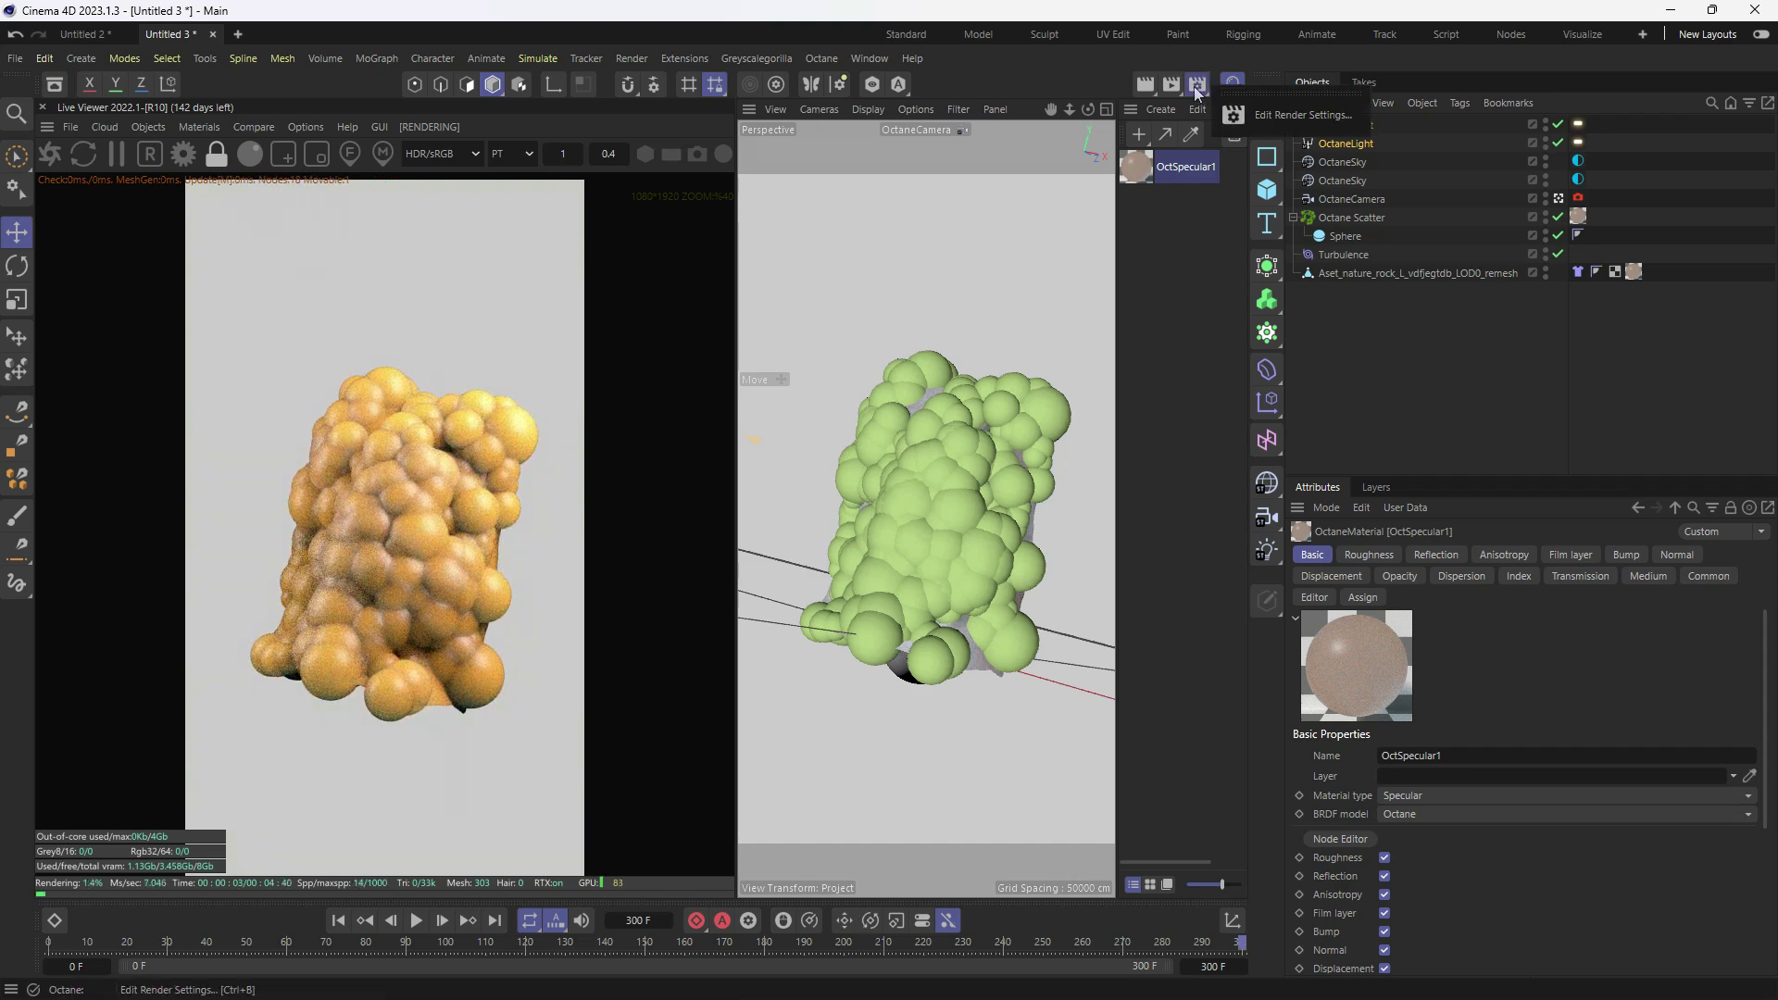
- Set the renderer to Octane Renderer and the output frame range to All Frames in the render settings
left_click(1196, 89)
left_click(1265, 118)
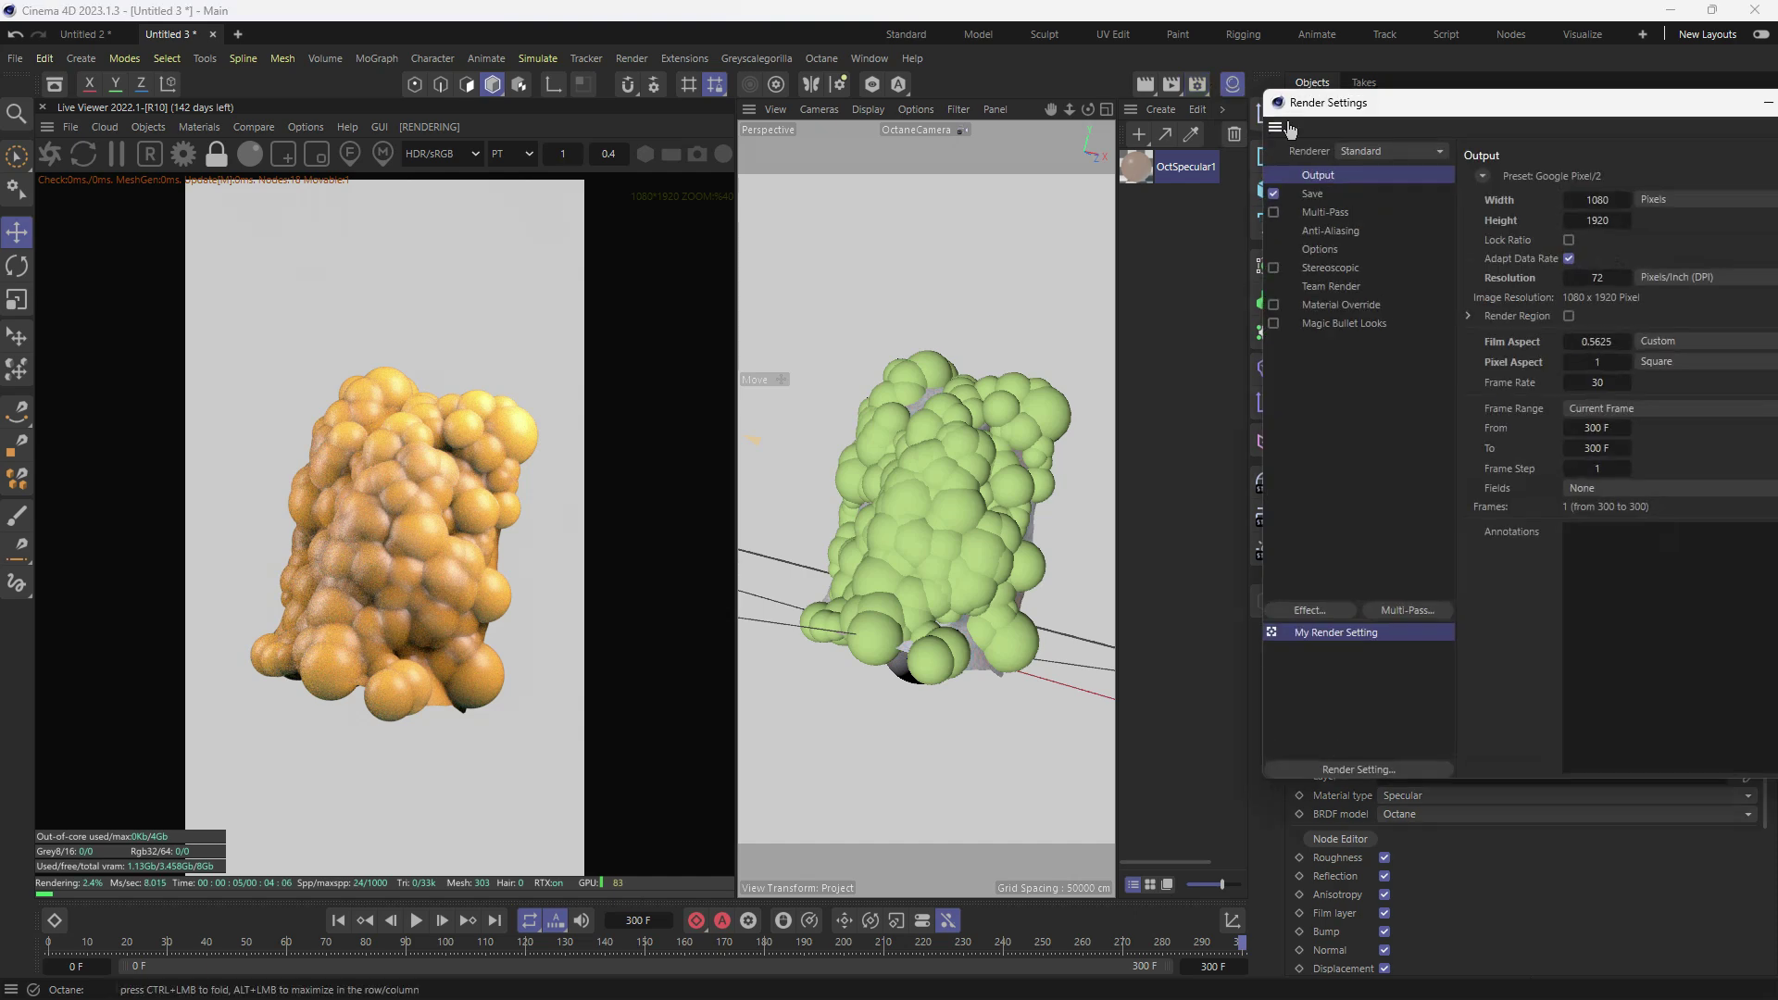
left_click_drag(1359, 108, 567, 166)
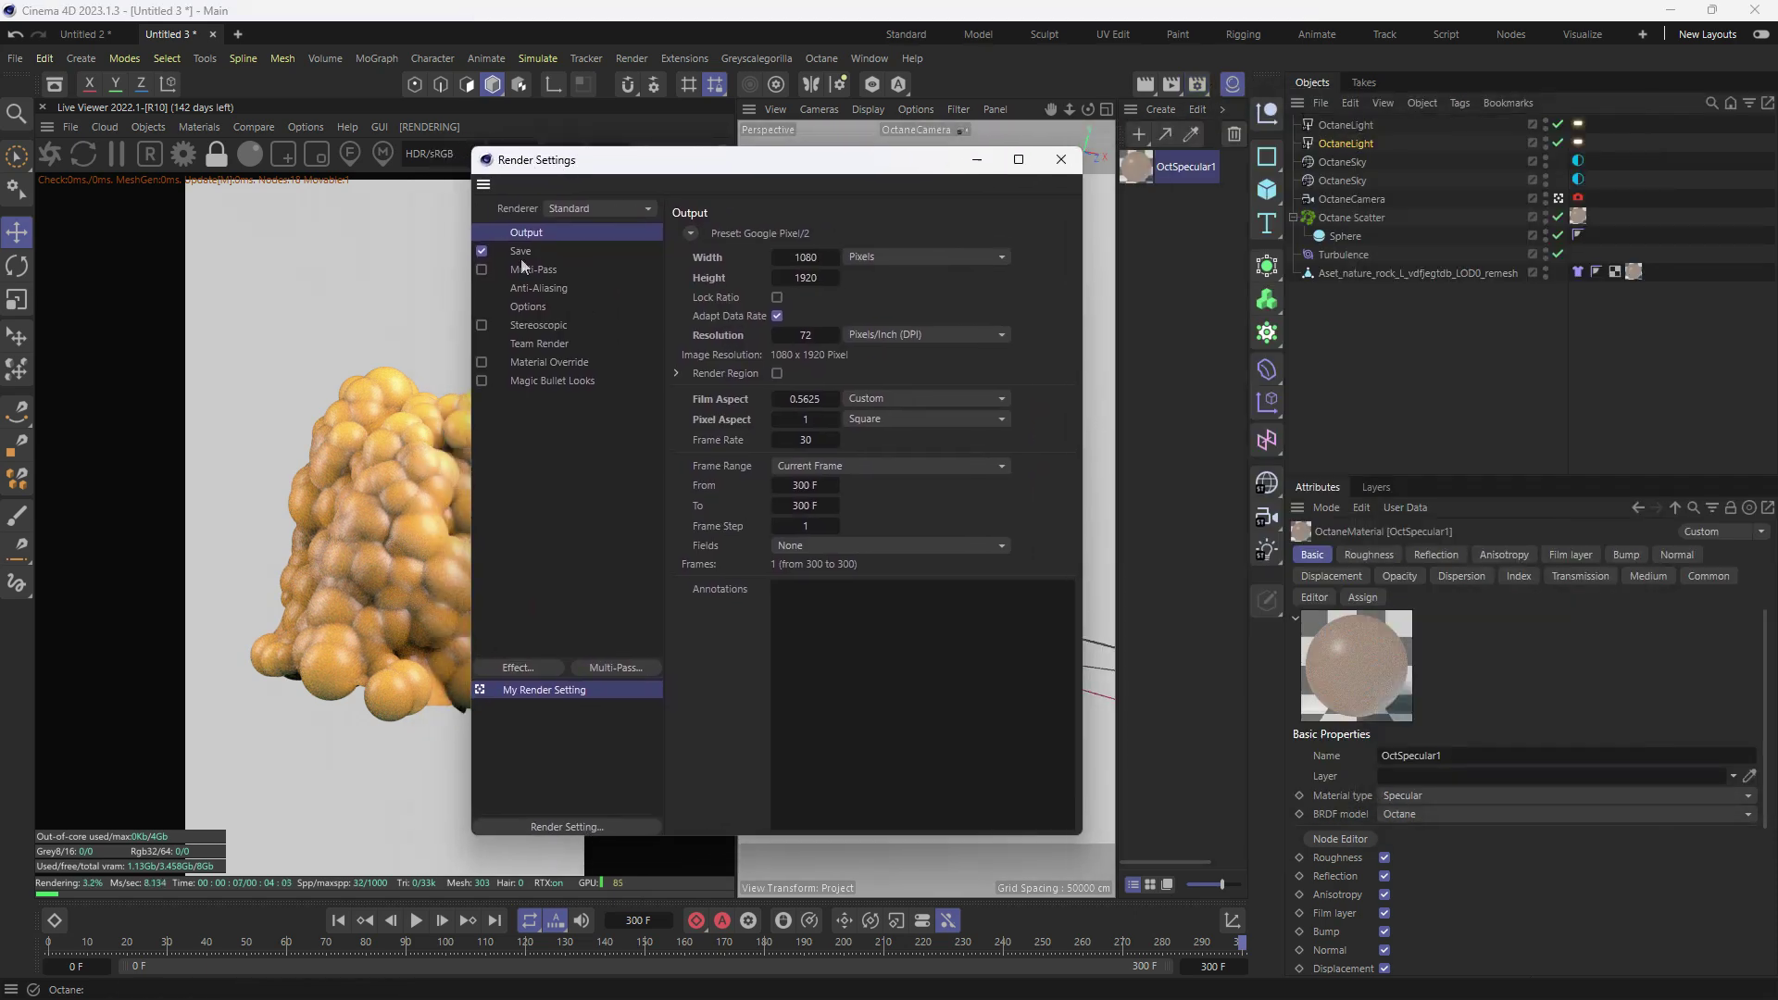
left_click(591, 209)
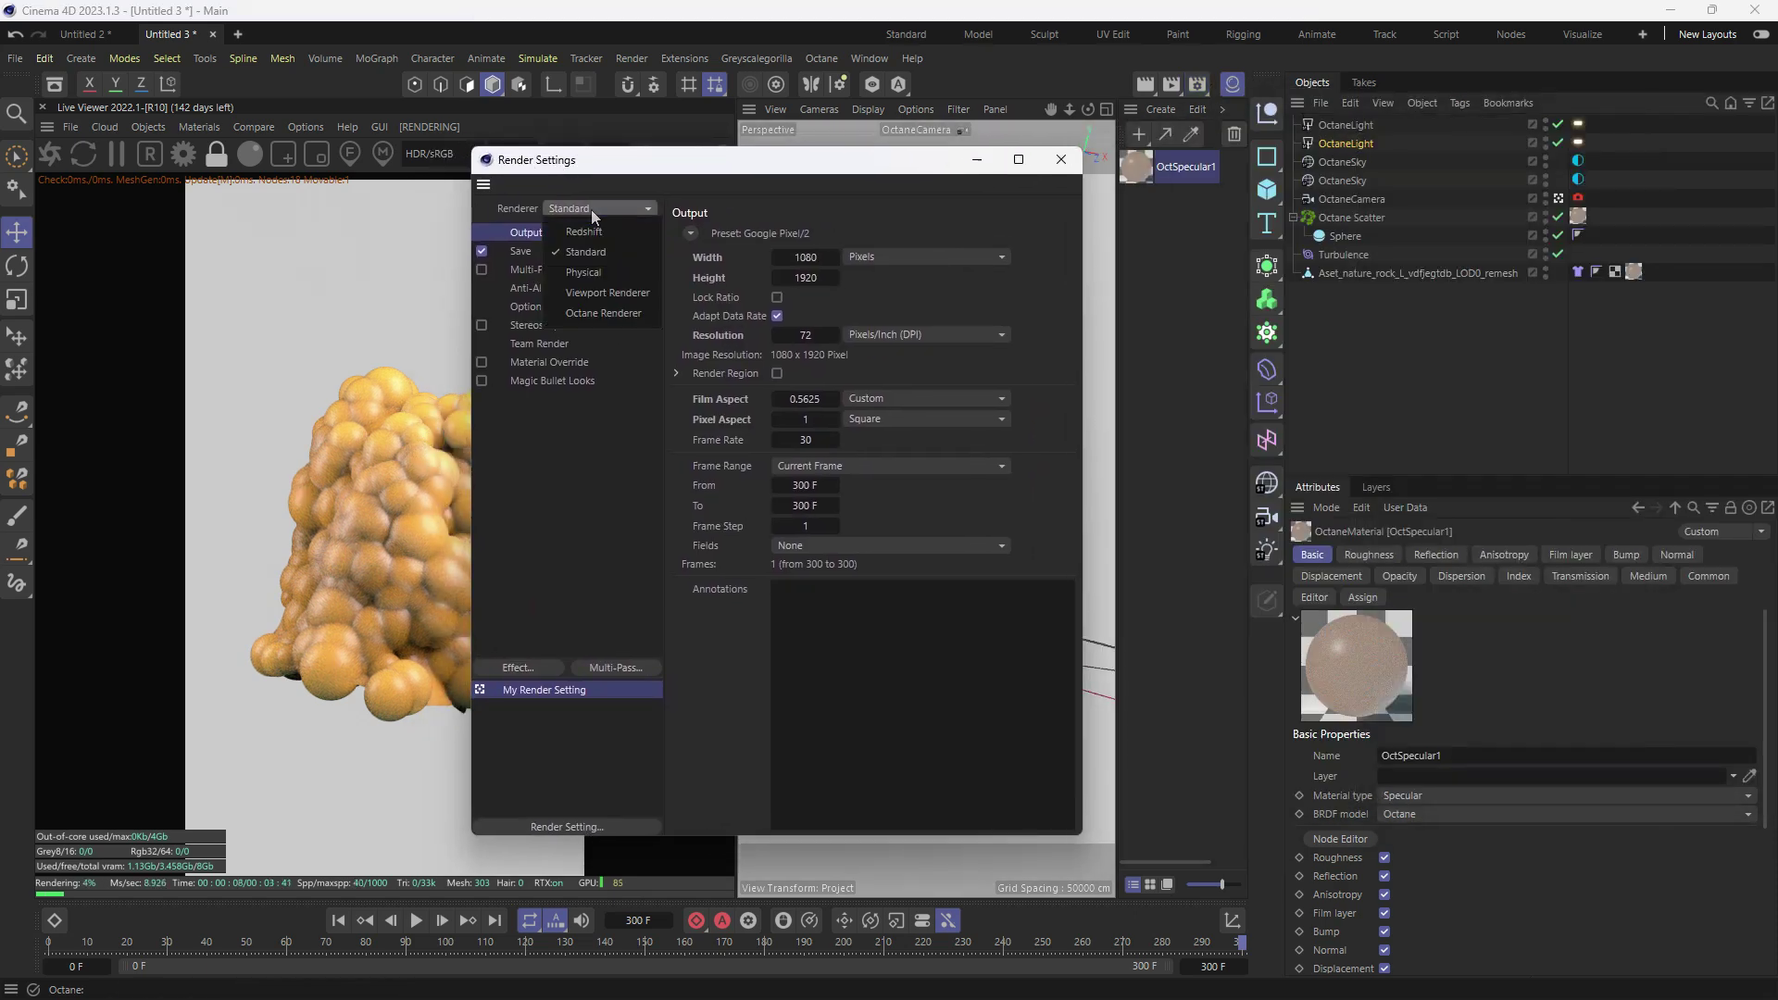
left_click(608, 316)
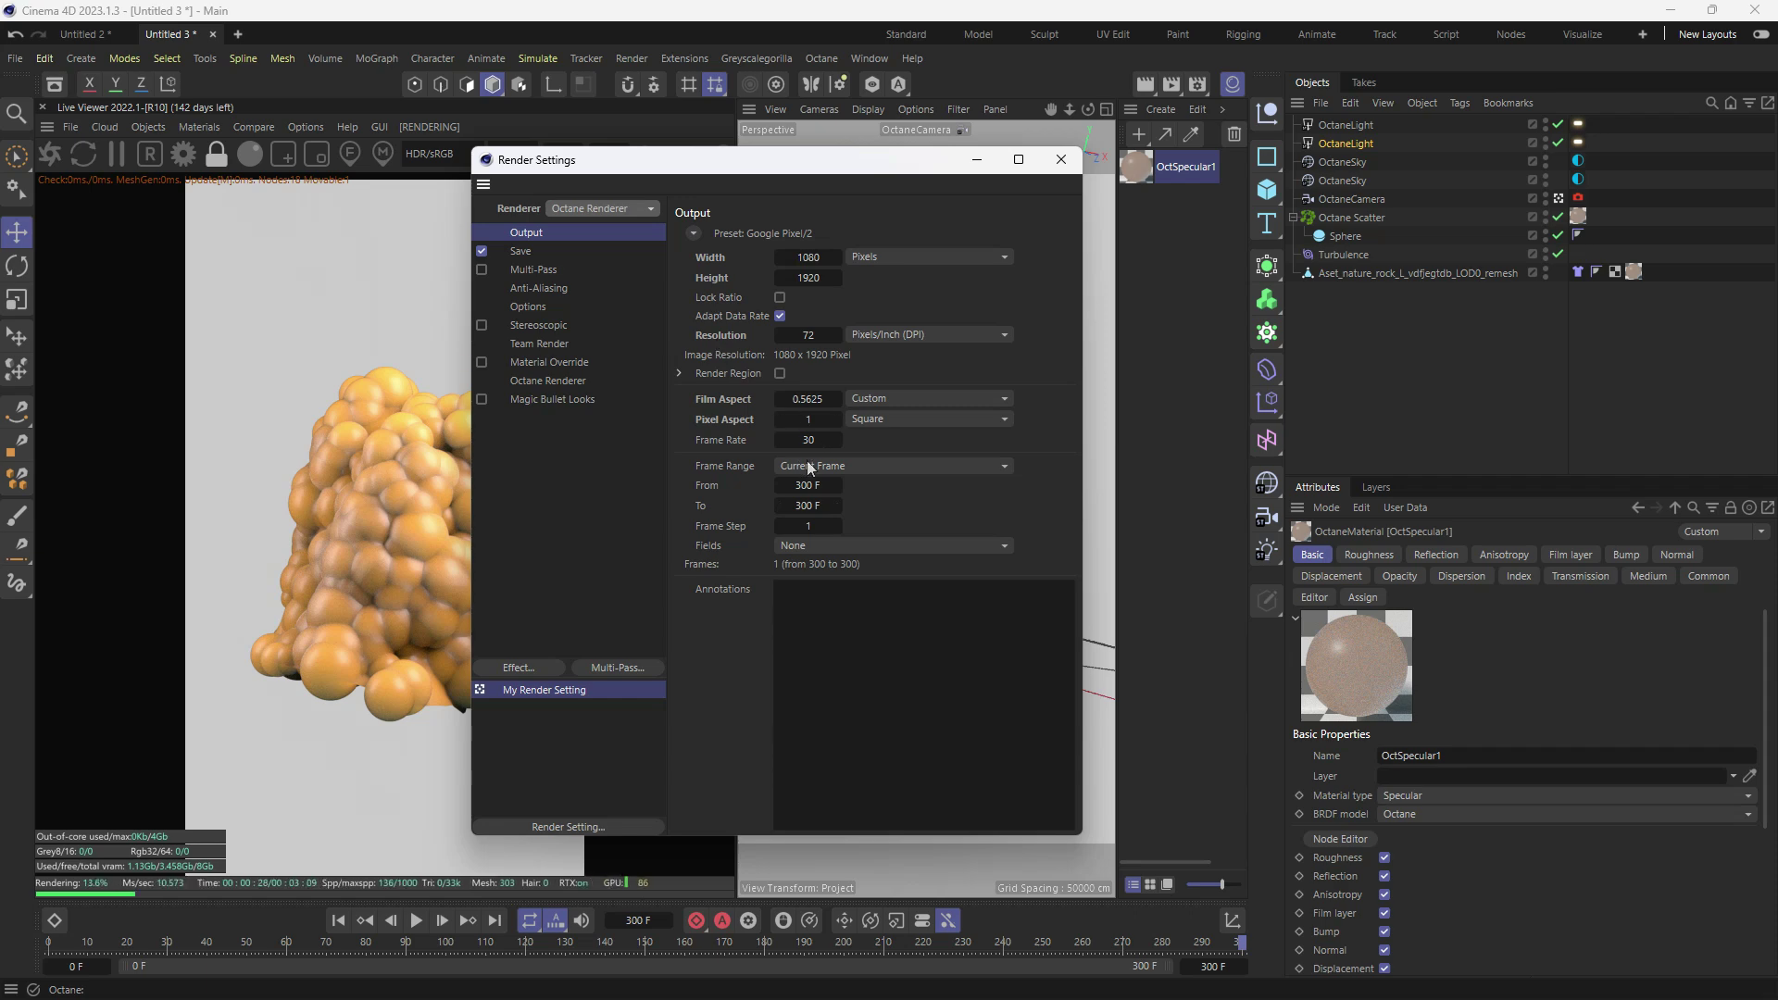
left_click(808, 468)
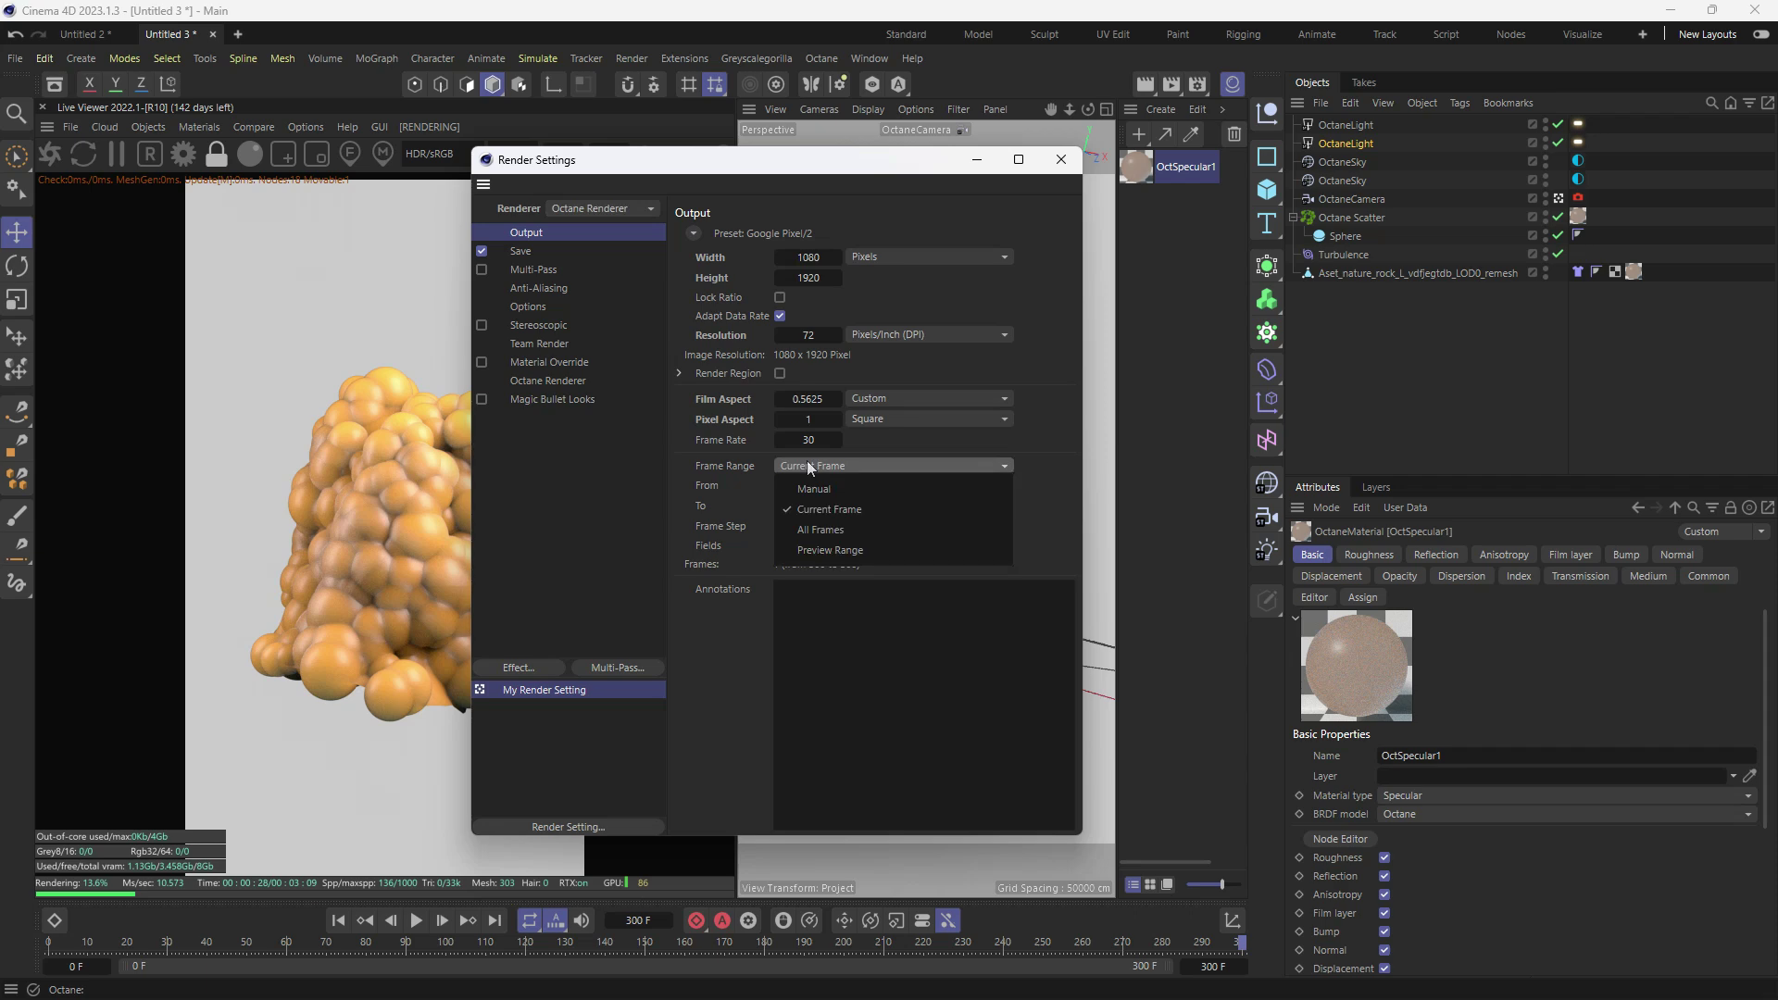
left_click(808, 532)
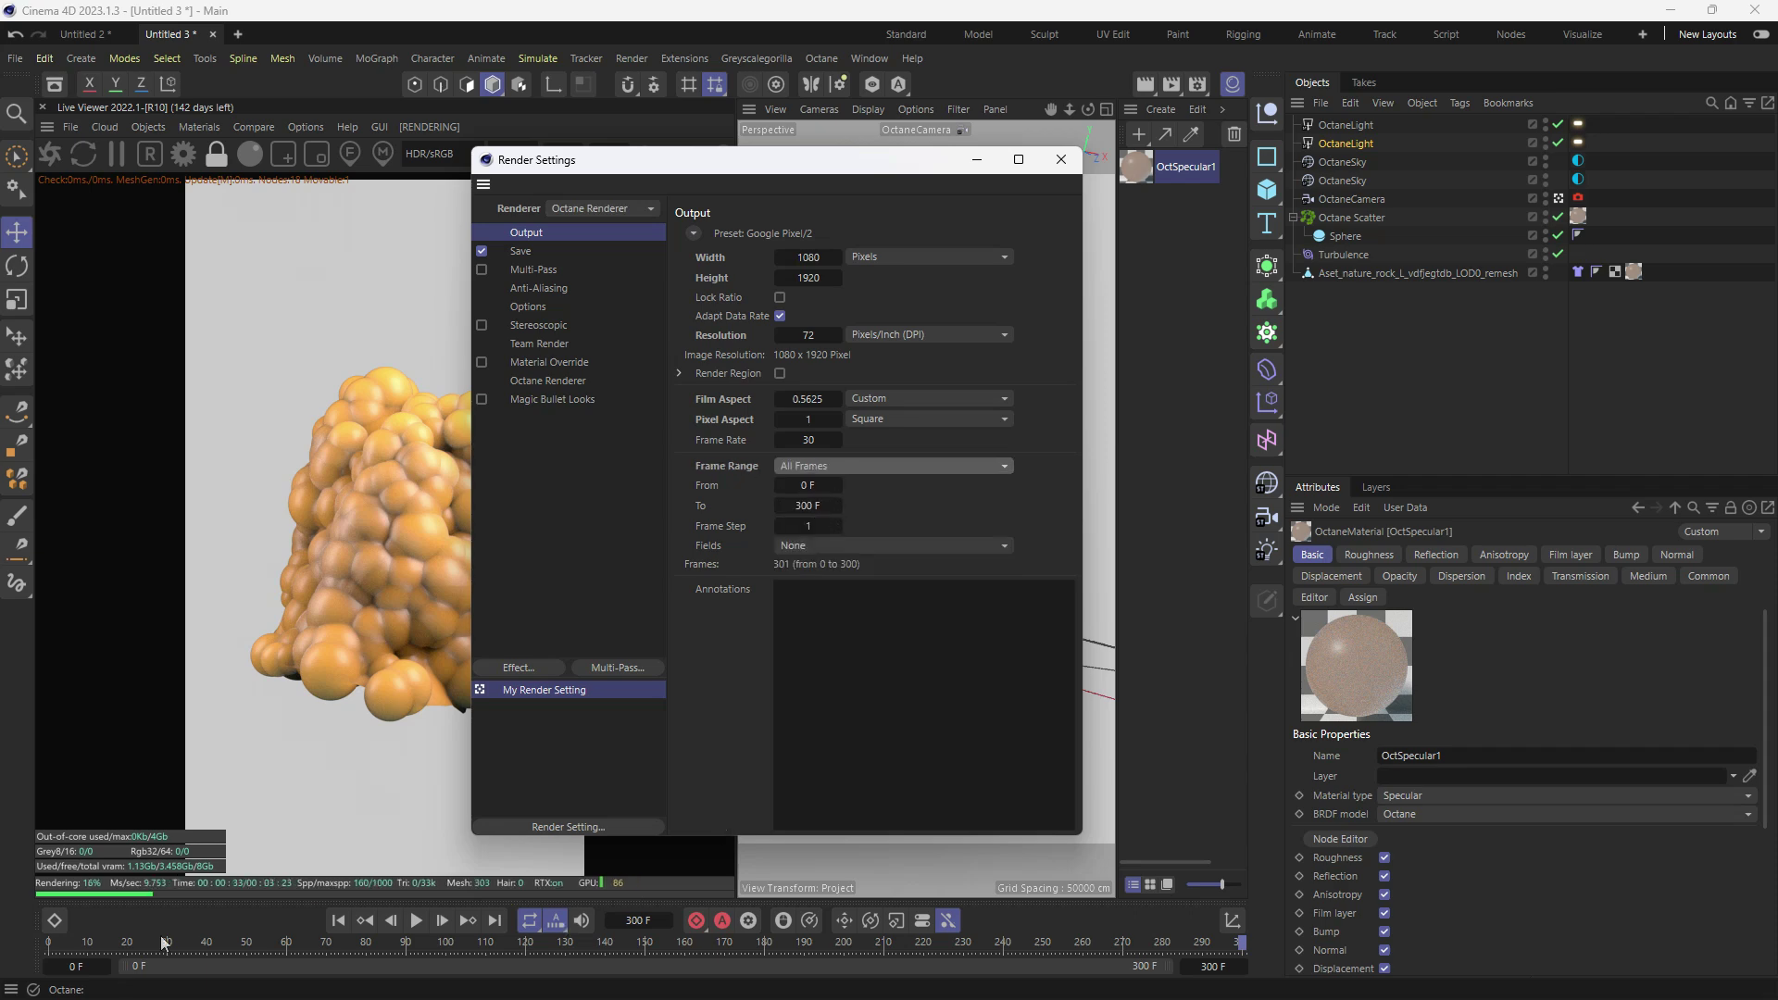
- Set the save format of the regular image output to MP4
left_click(519, 252)
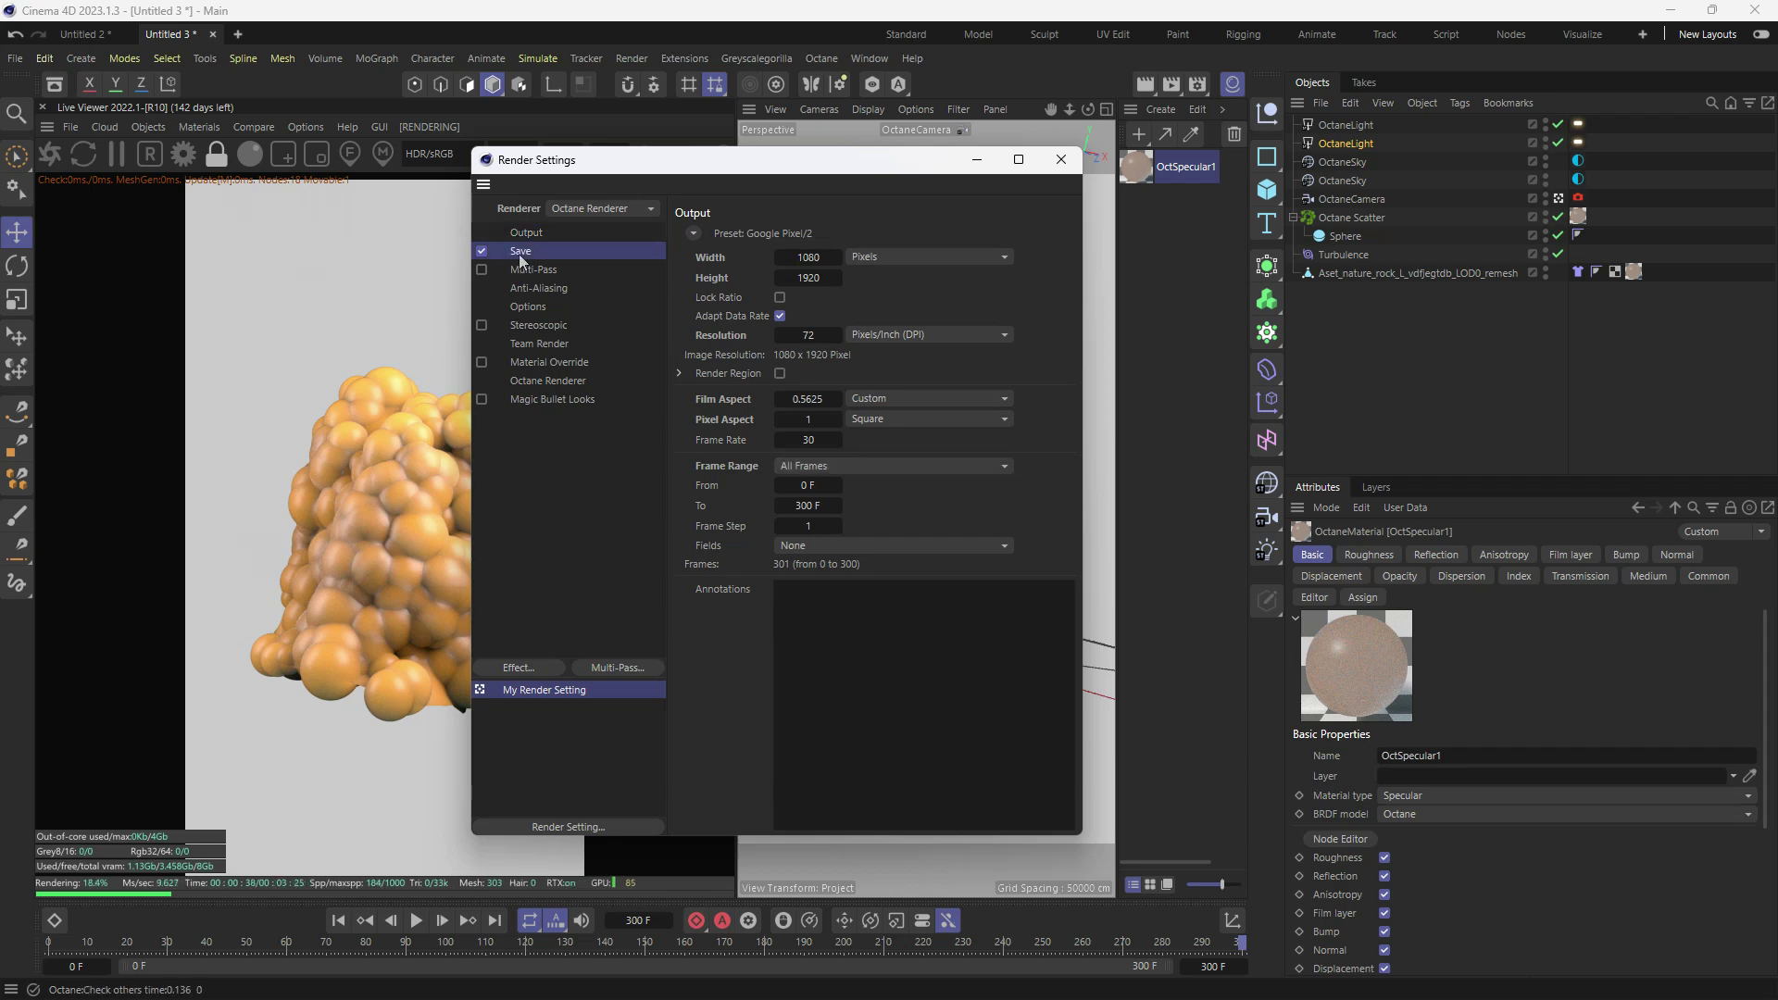
left_click(830, 304)
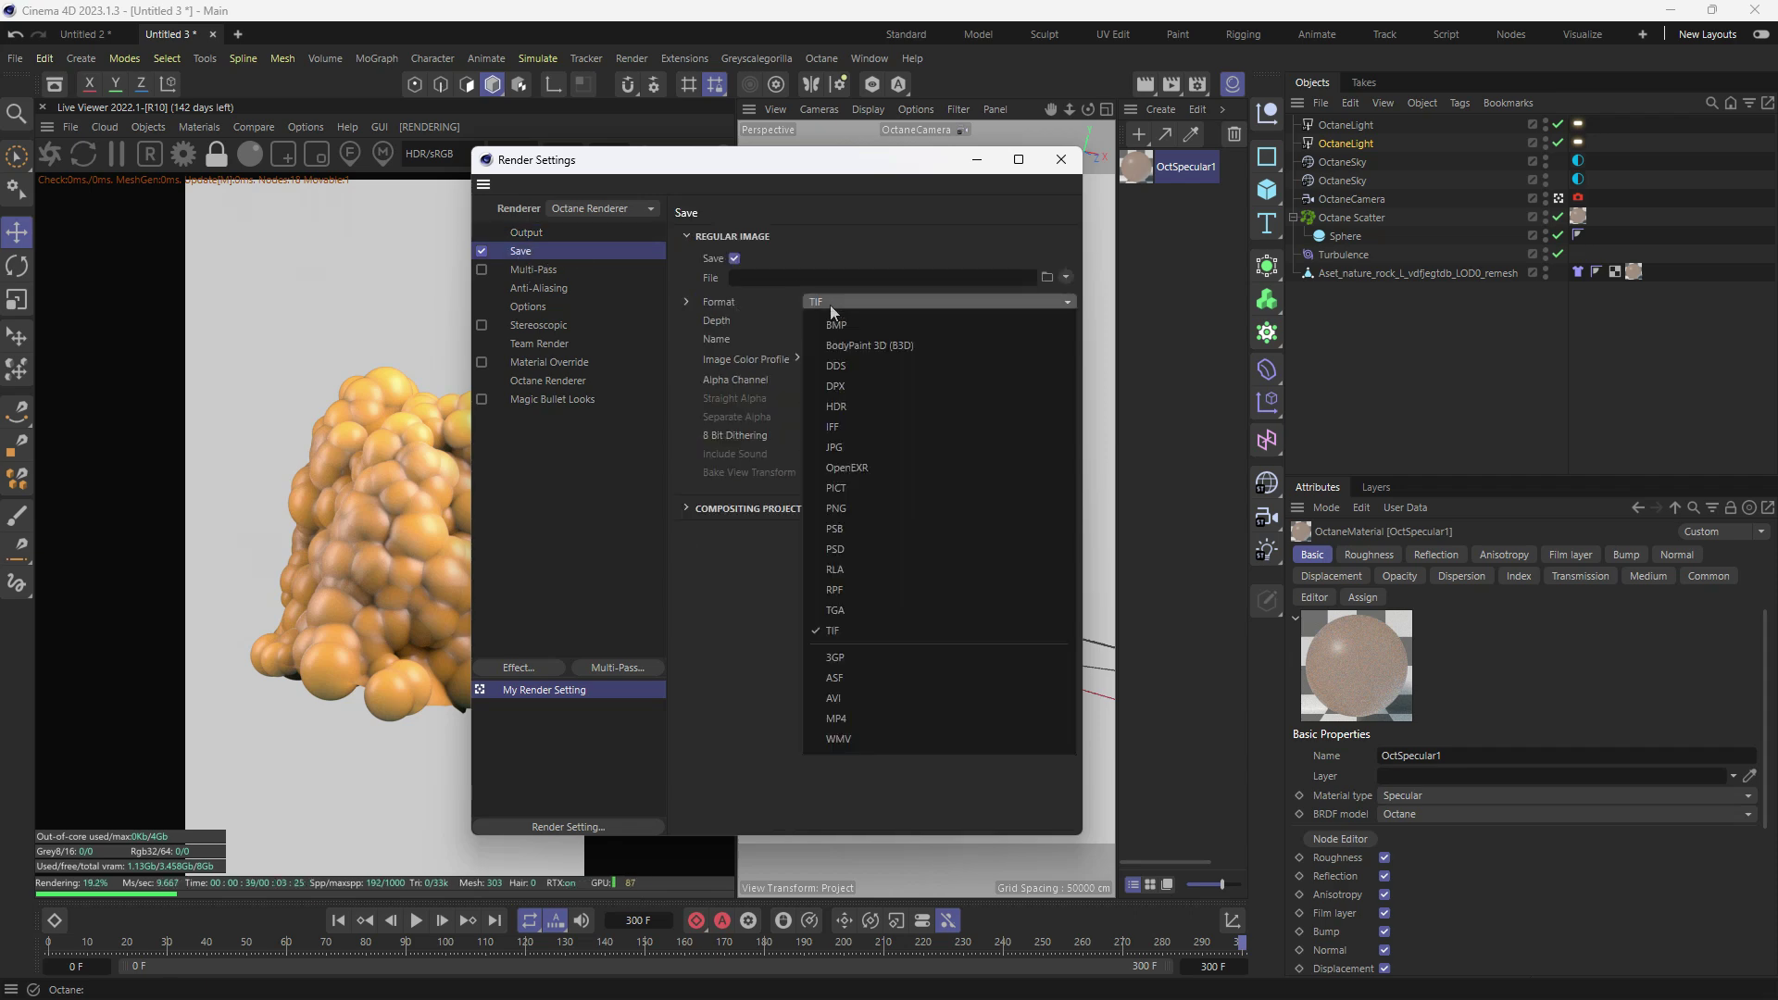
left_click(848, 725)
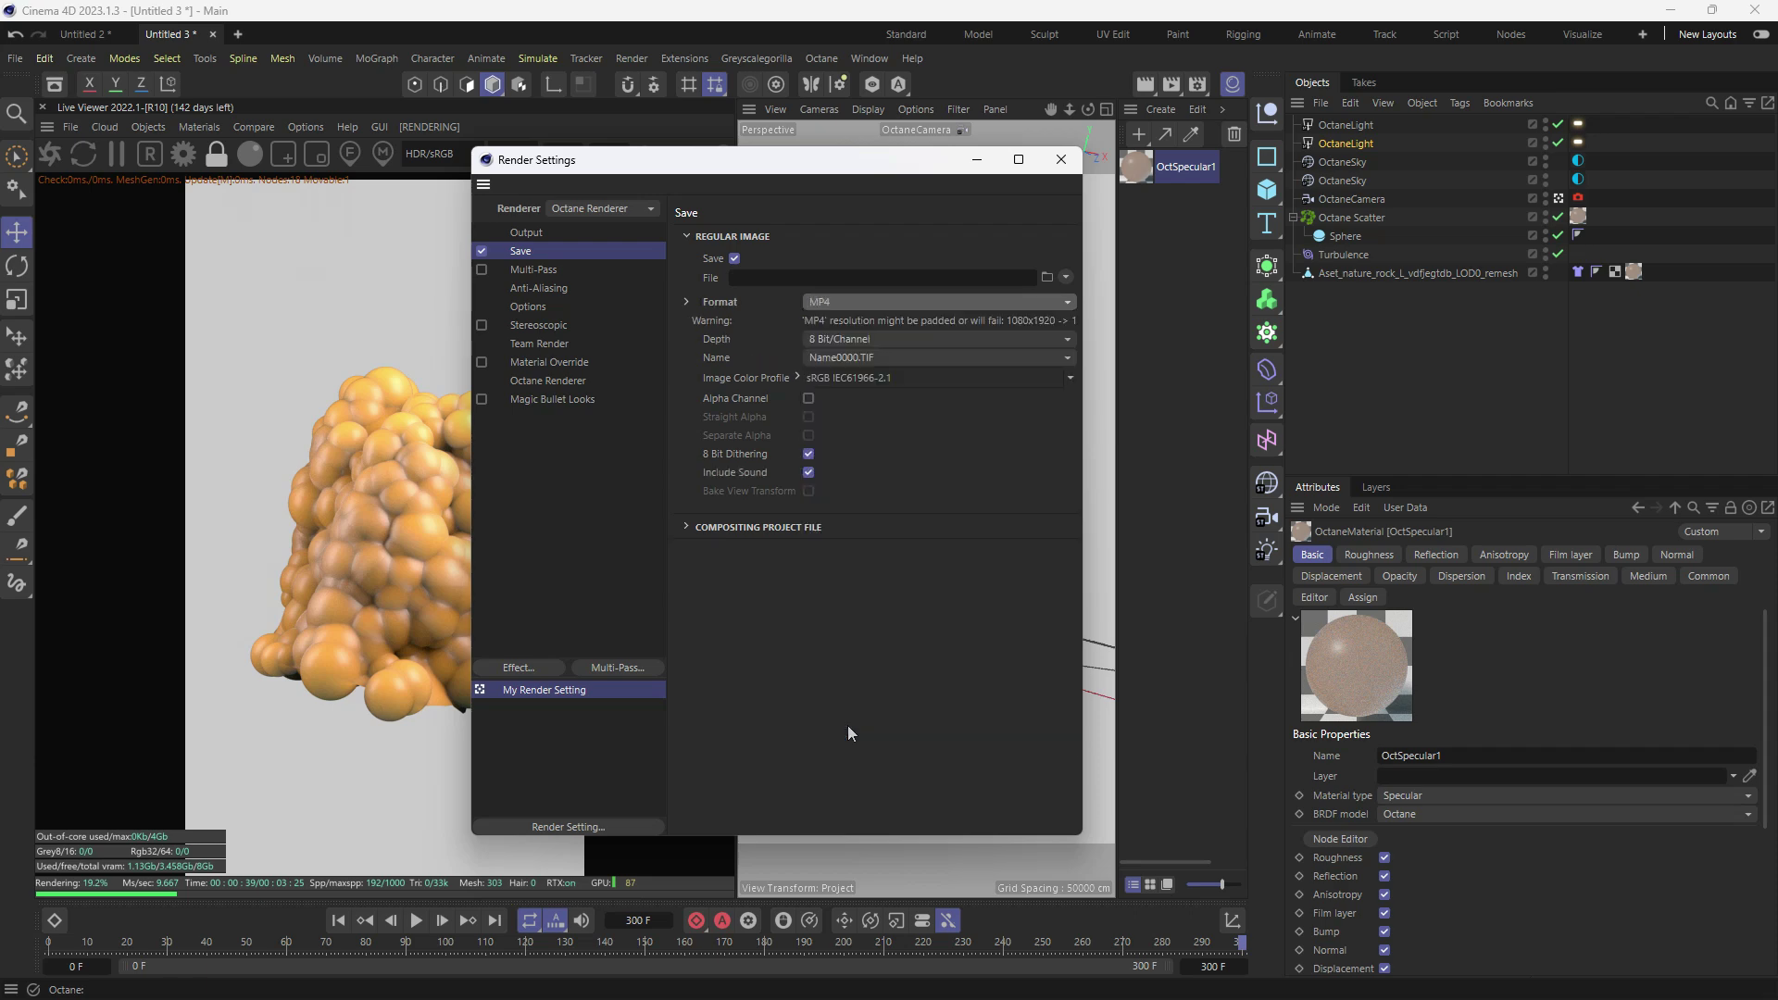
left_click(863, 301)
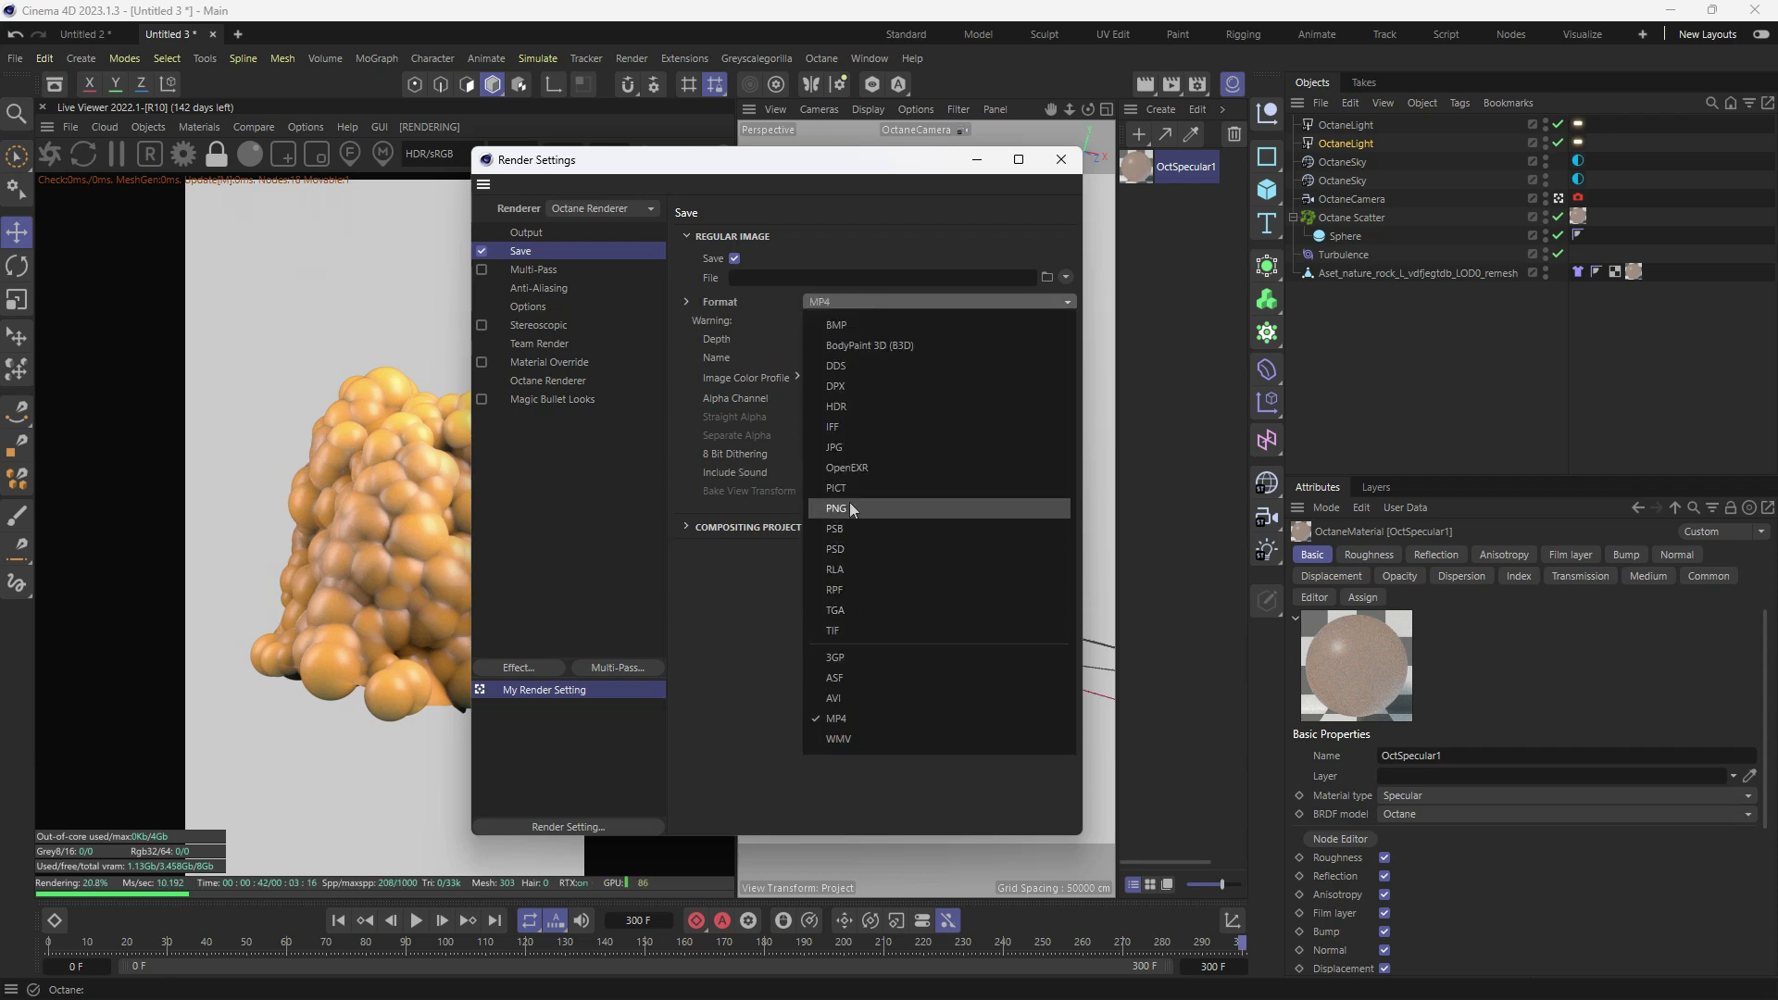
left_click(841, 719)
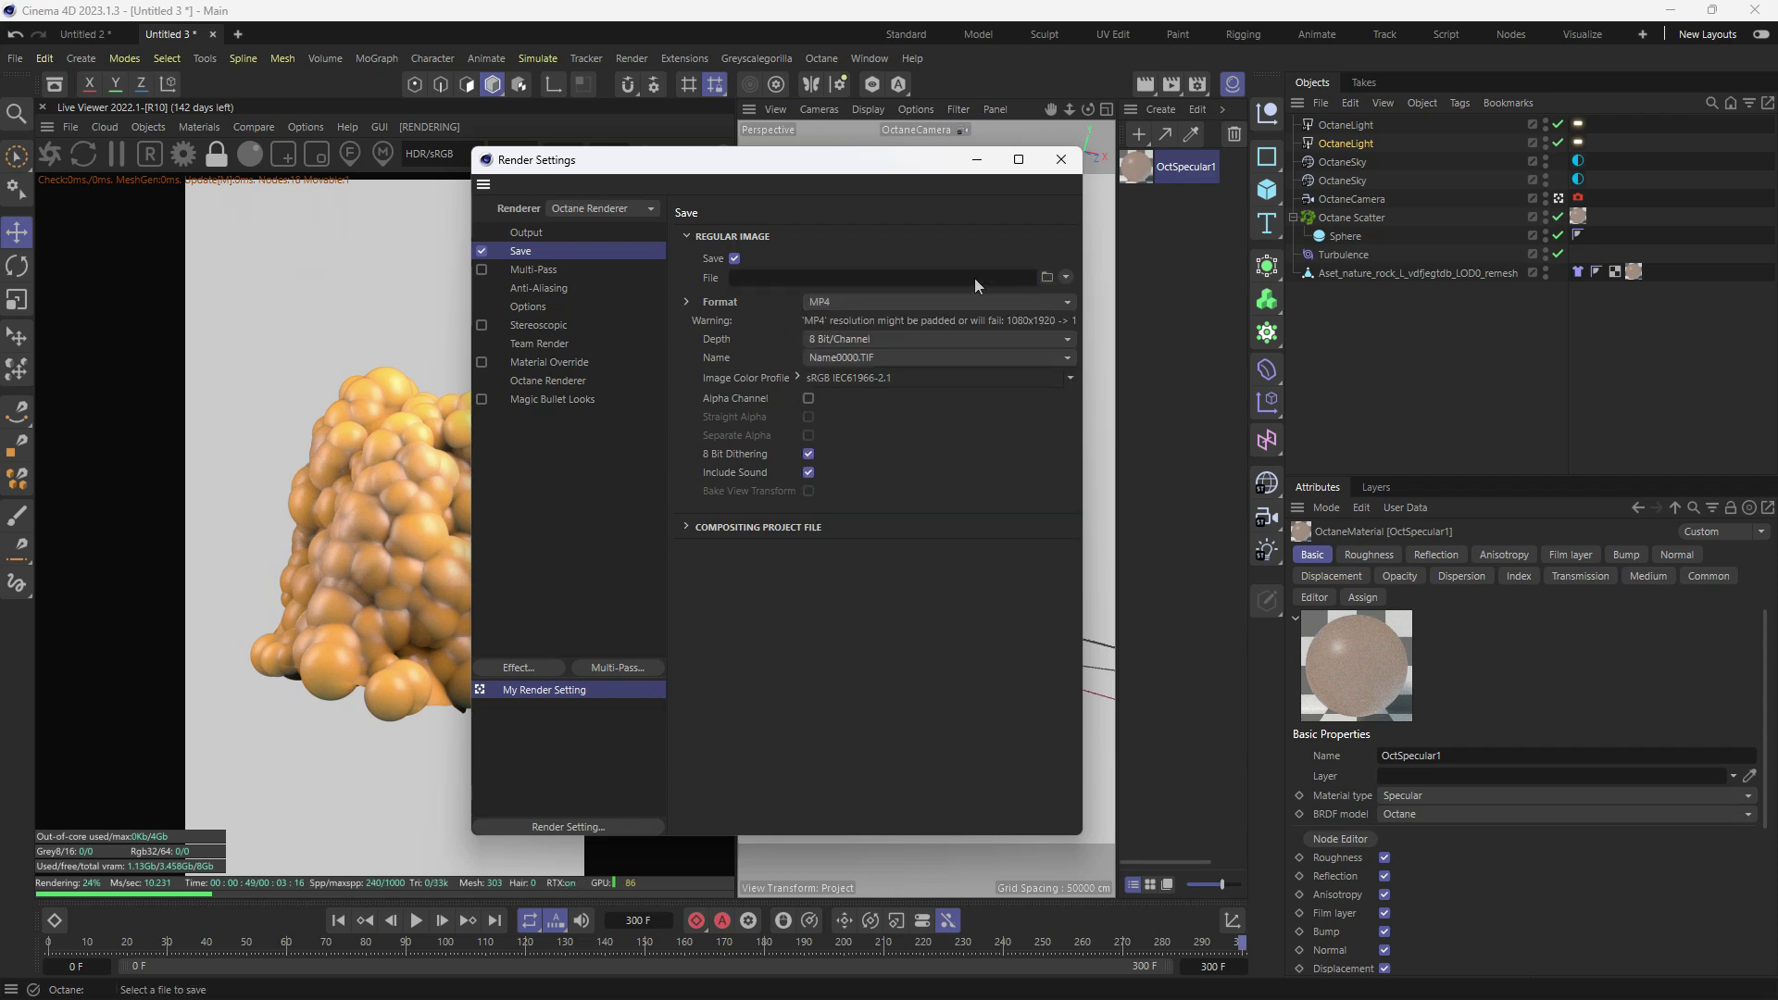
left_click(1047, 277)
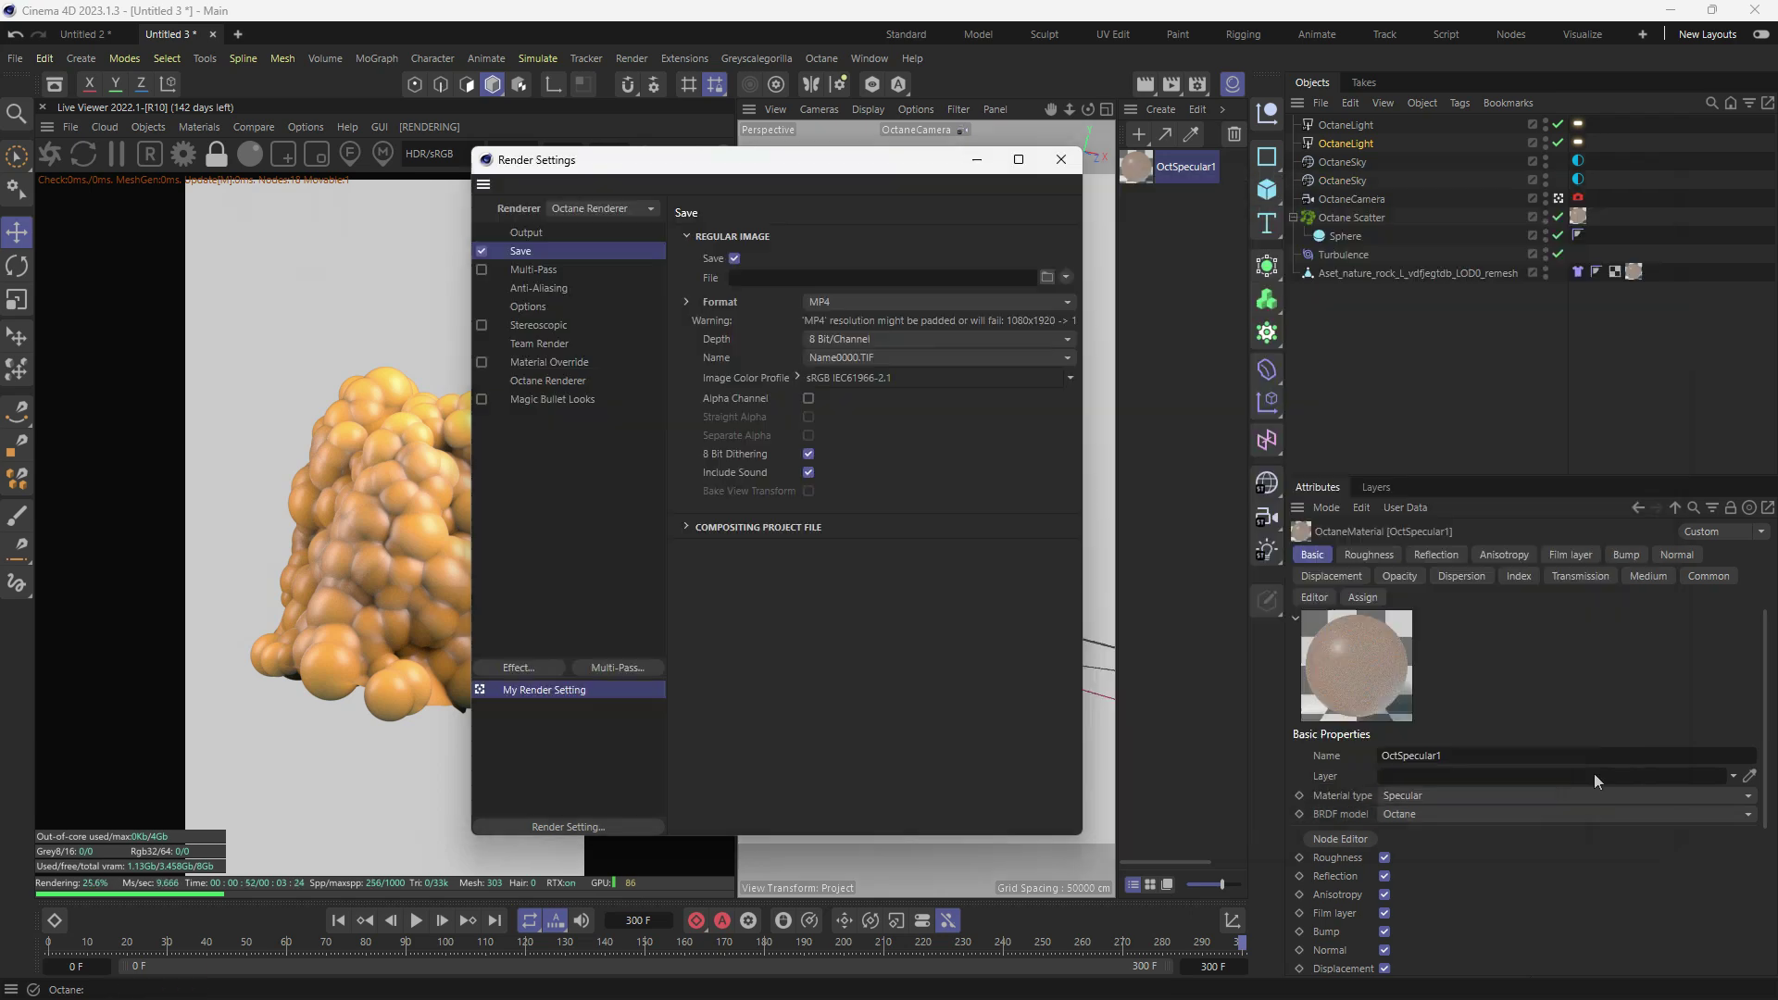
left_click(1605, 777)
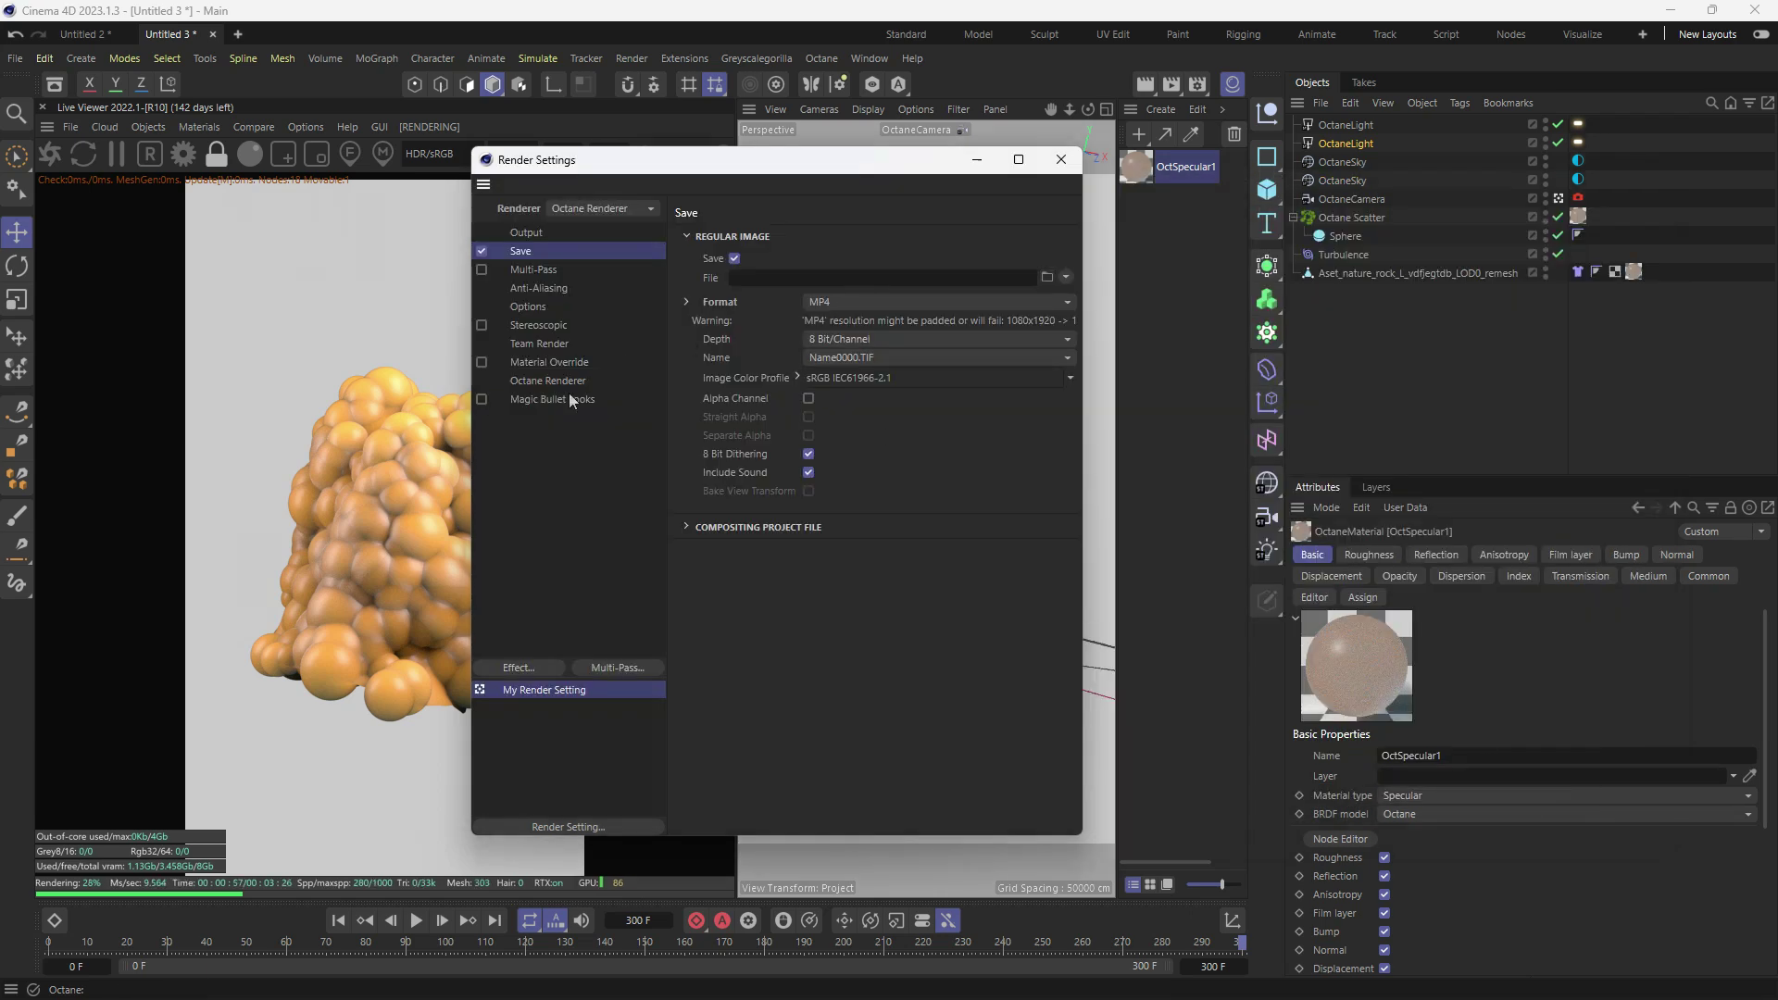
left_click(812, 278)
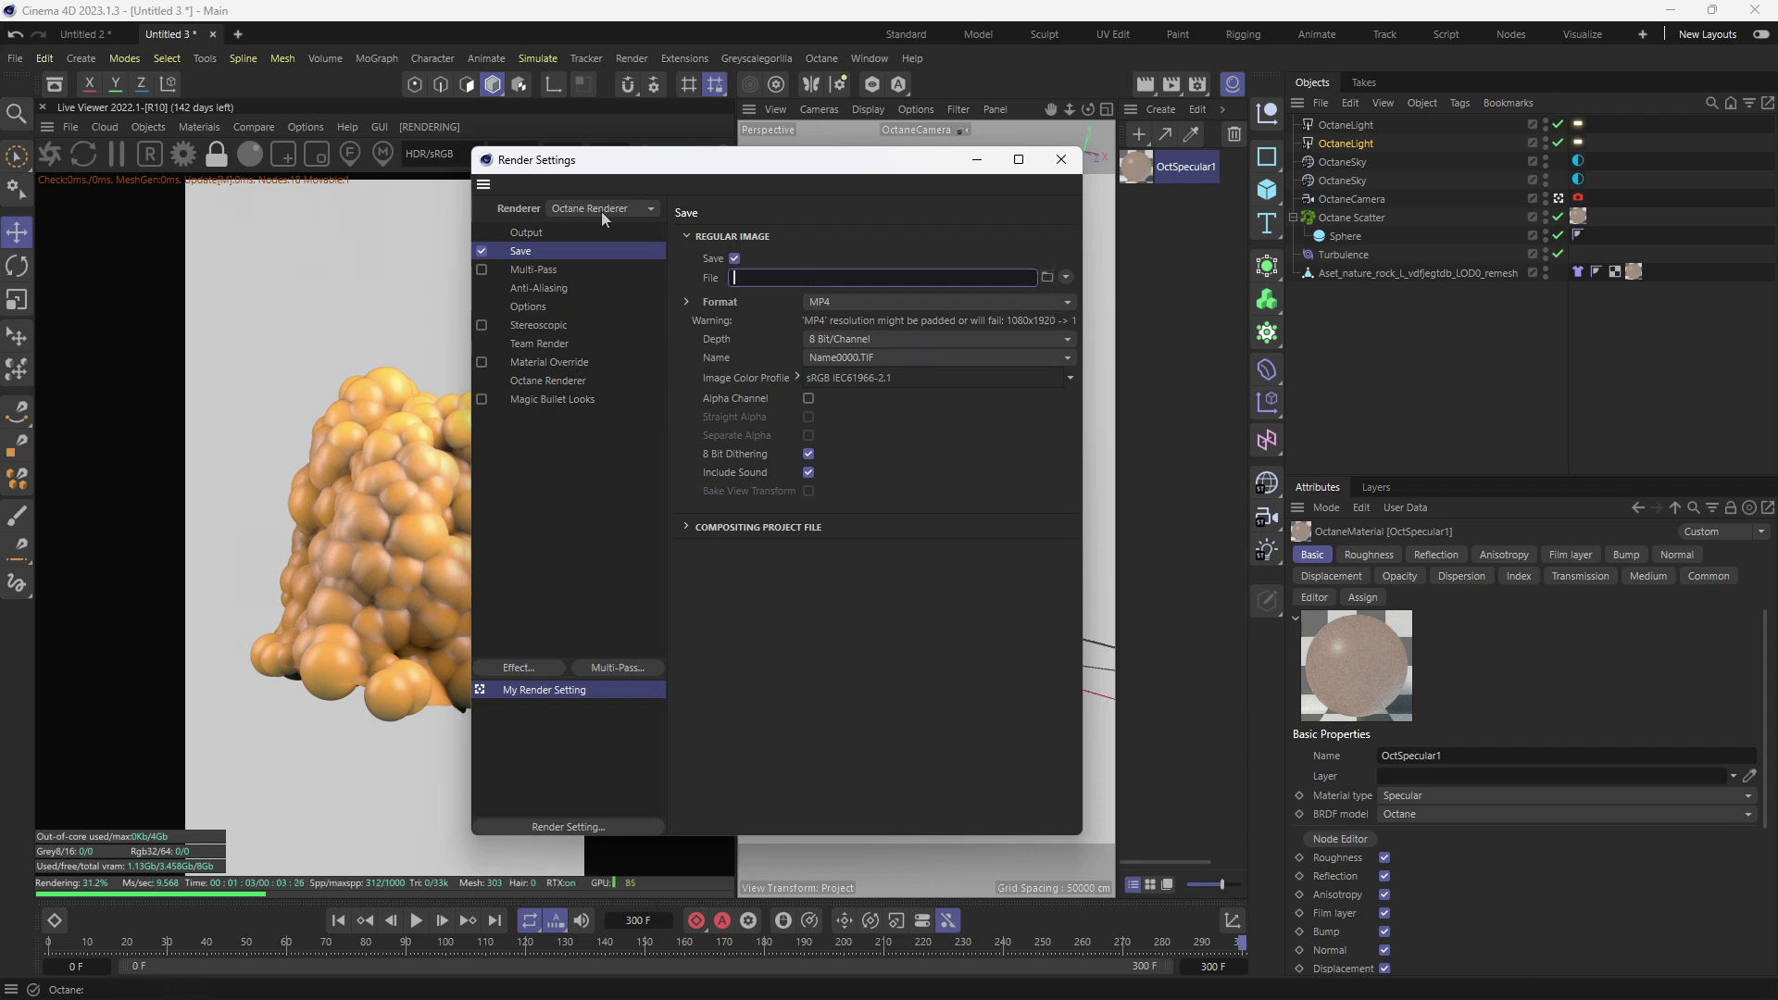
- Close the render settings, render the animation to the Picture Viewer without saving to a file, and inspect the first frame at 100%
left_click(1061, 159)
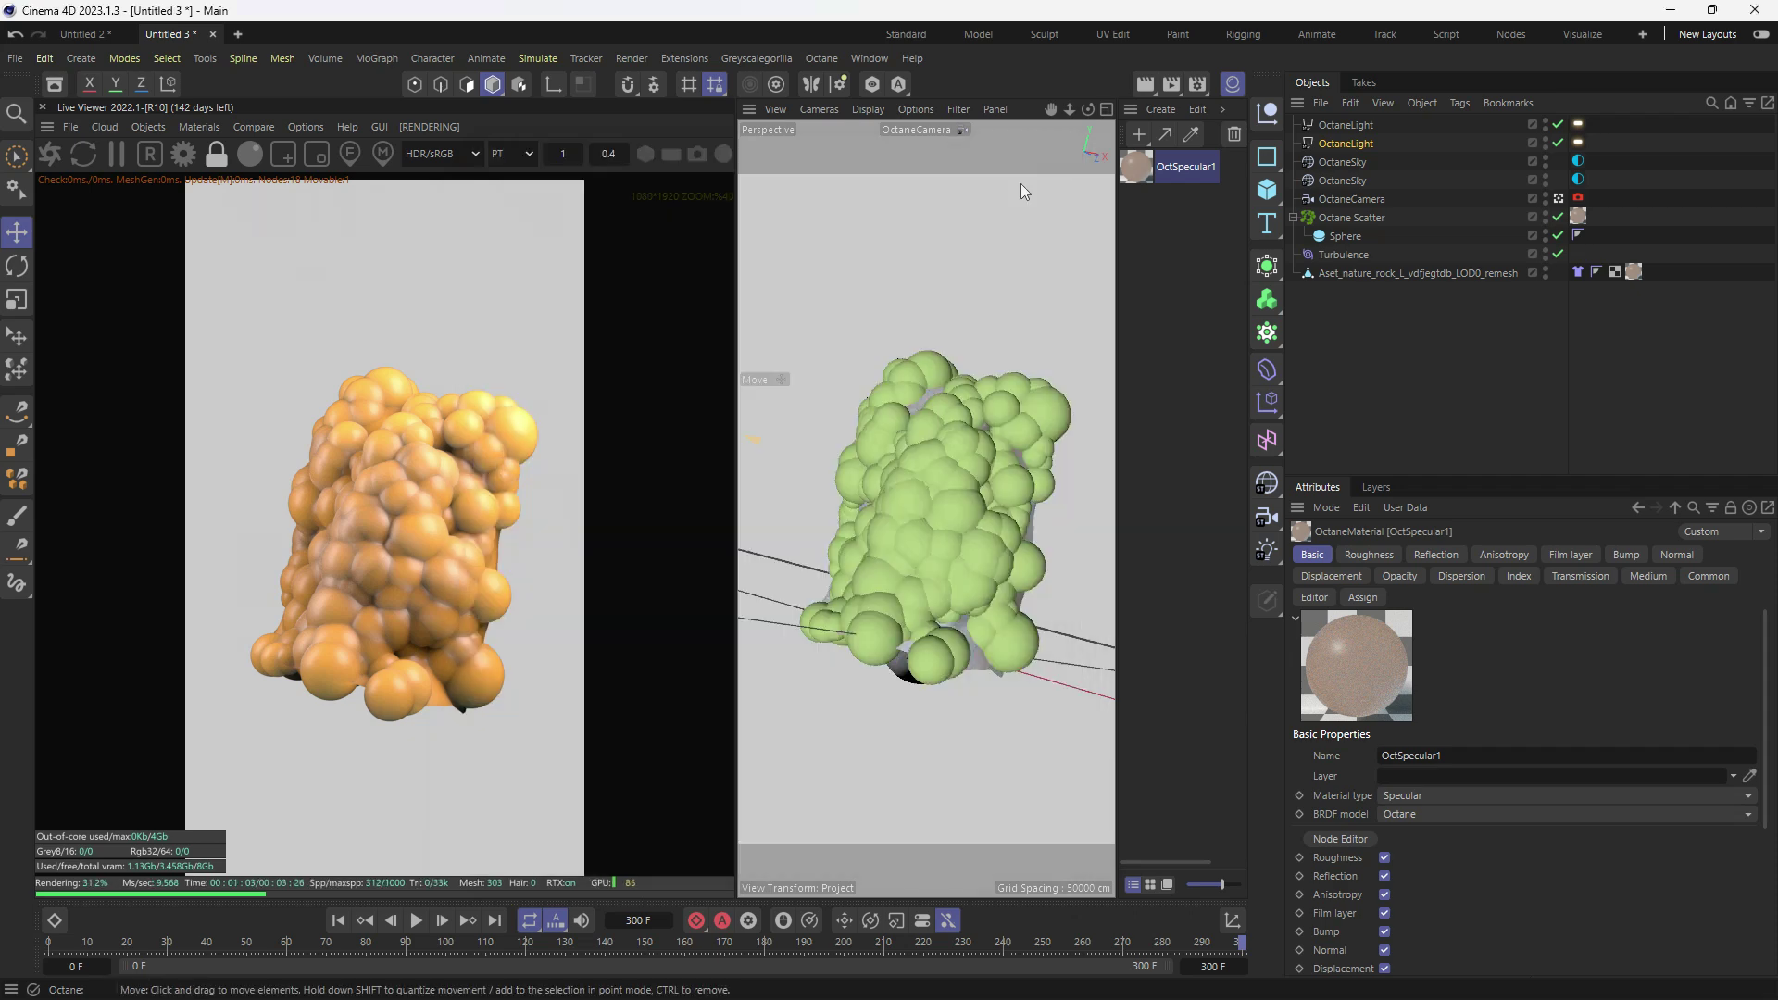
left_click(1173, 83)
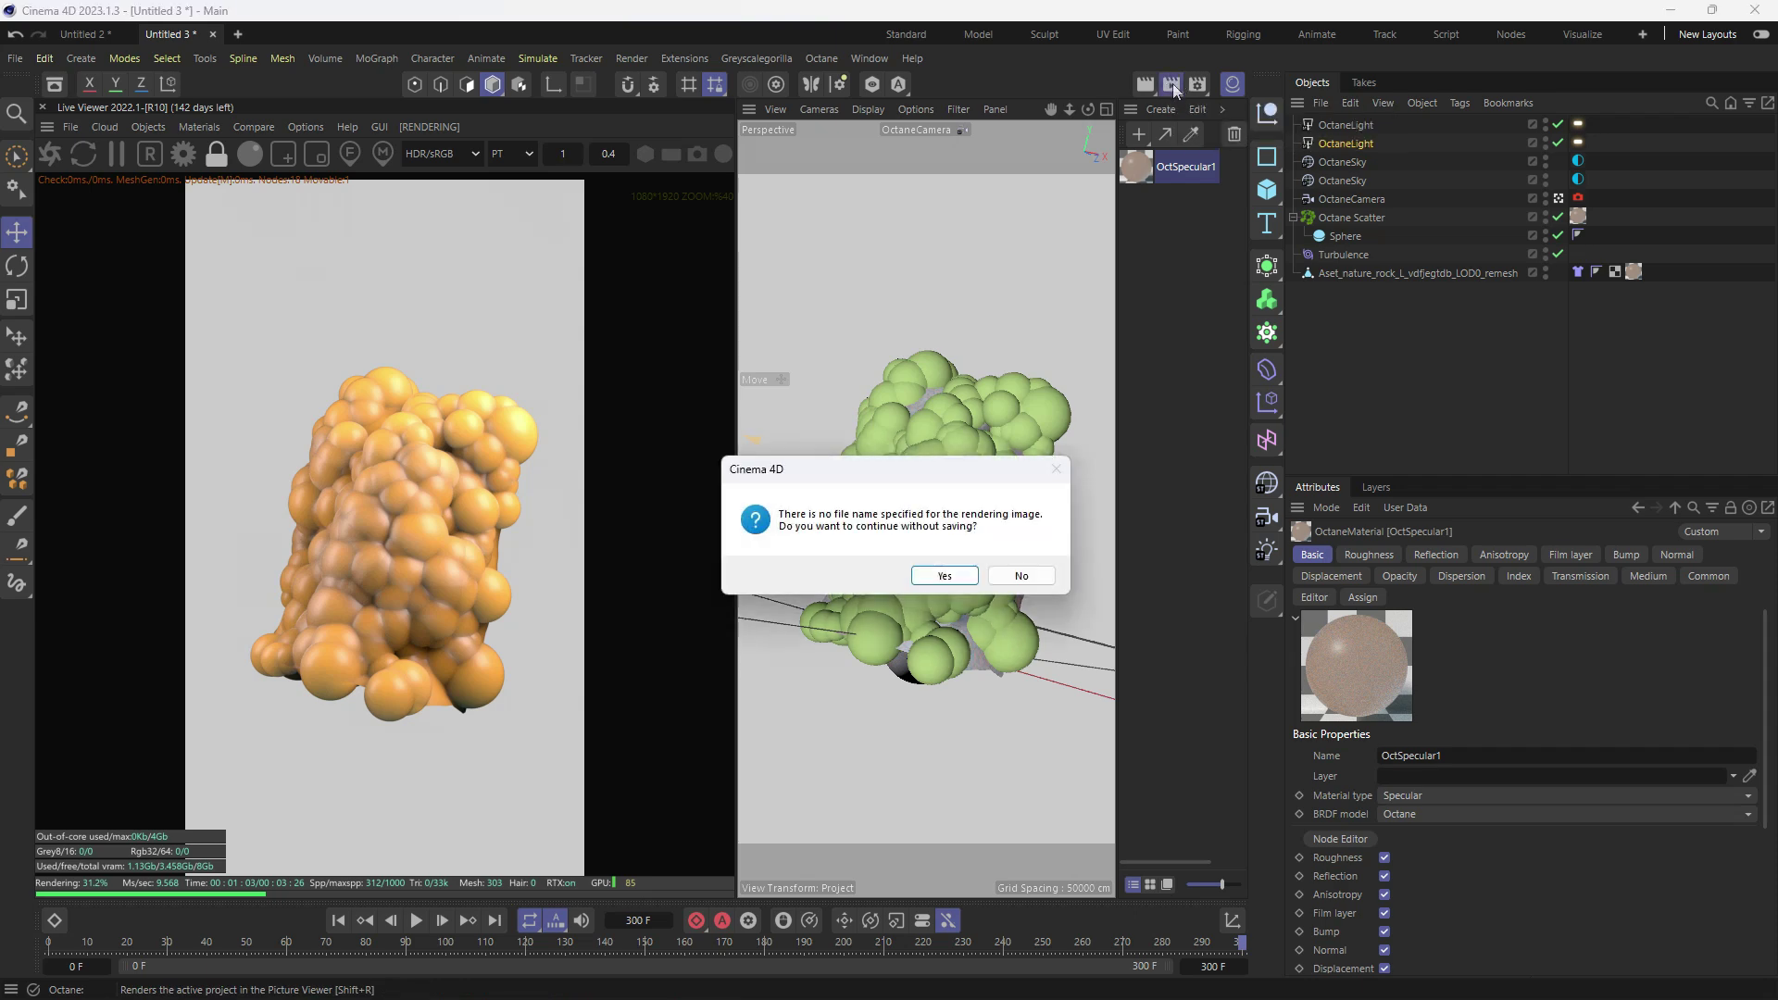
left_click(943, 576)
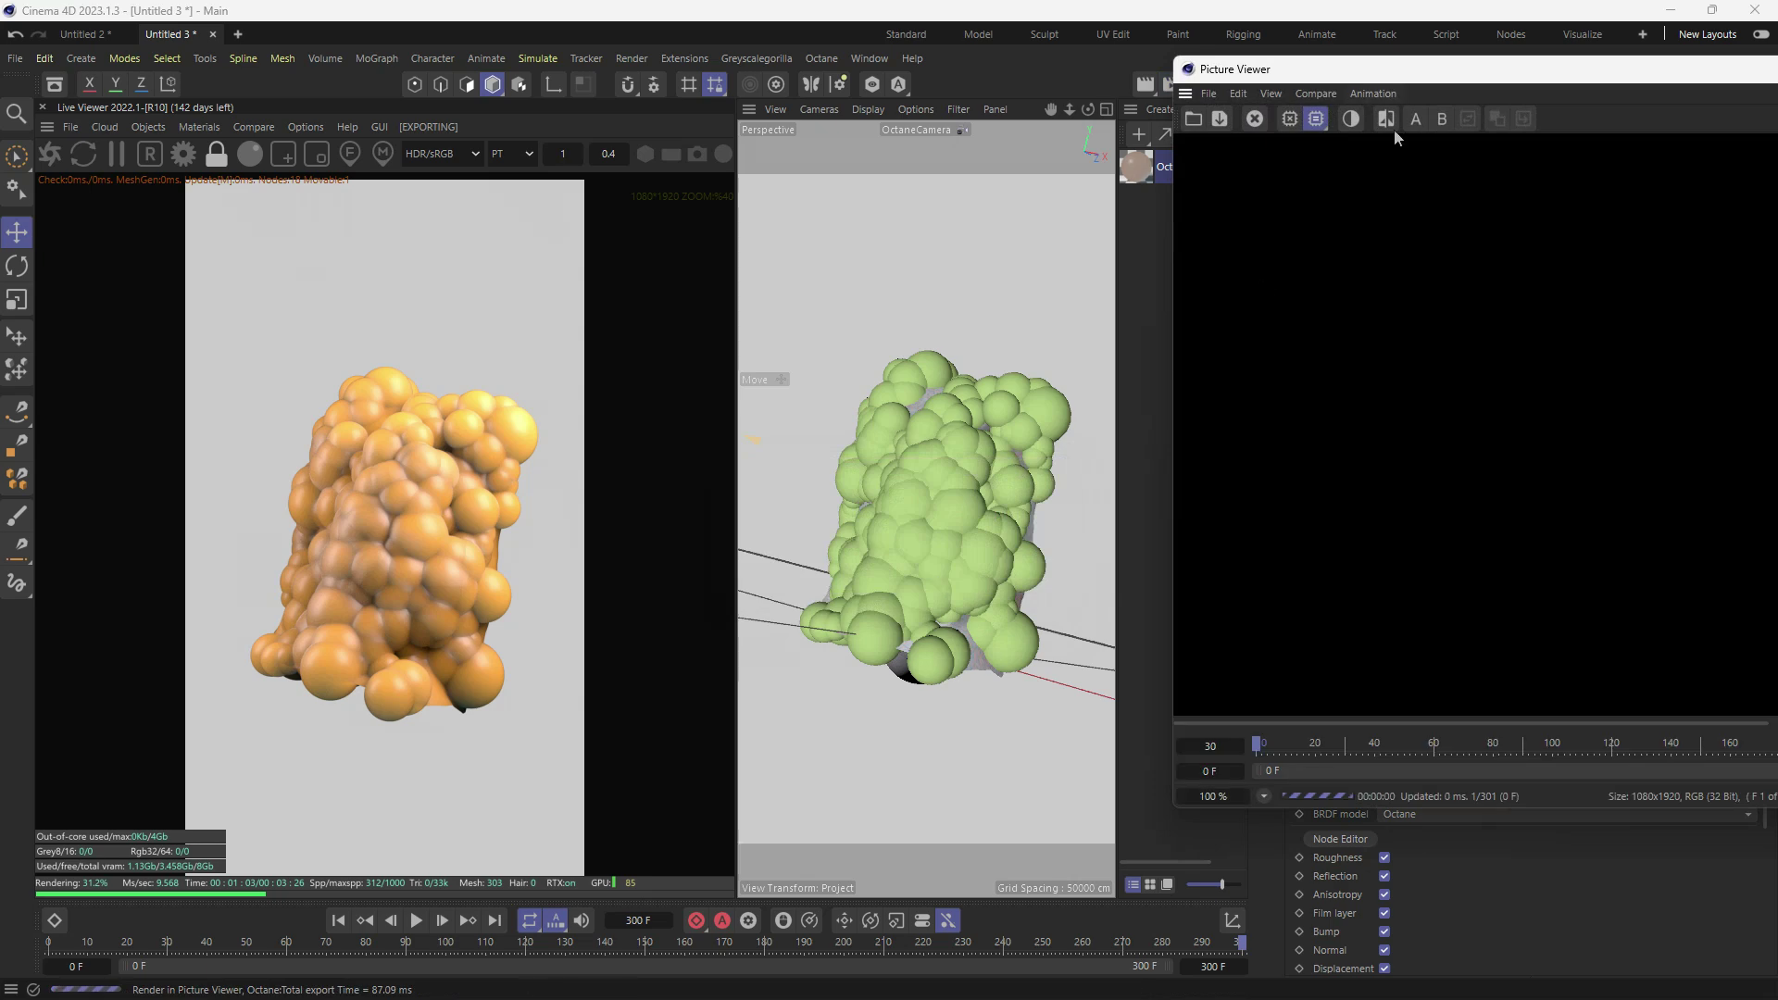
left_click_drag(1375, 81, 729, 177)
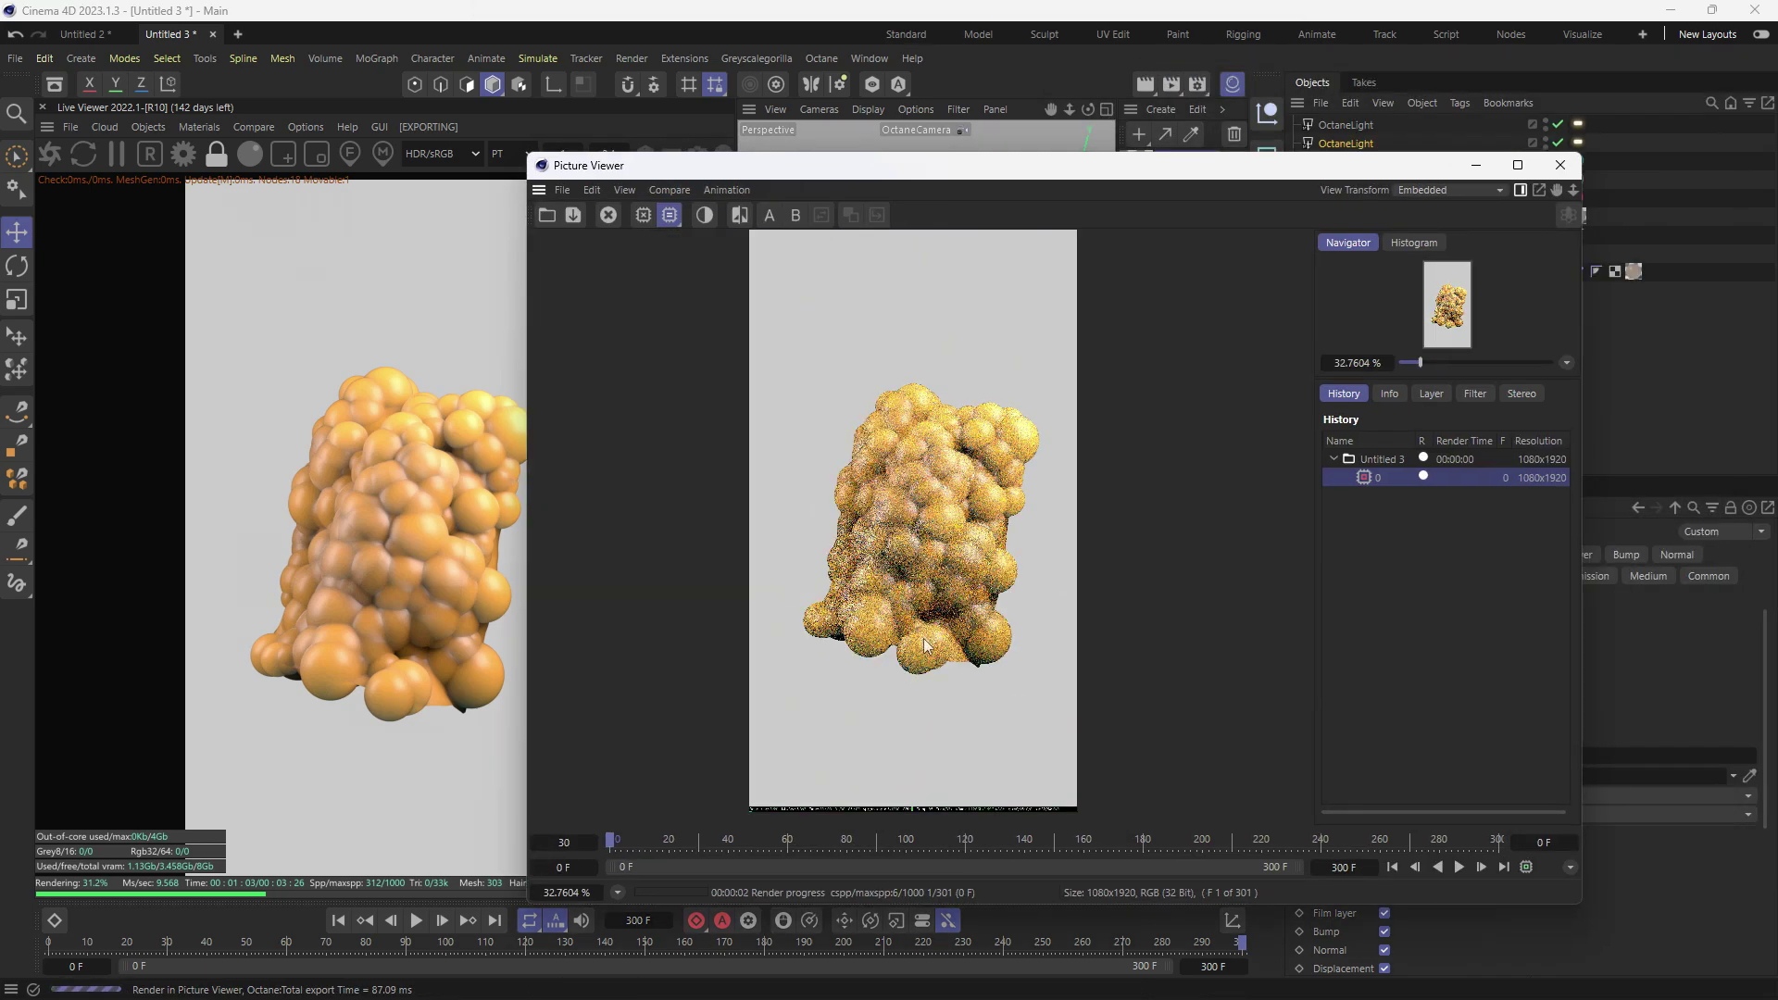
left_click_drag(1032, 177, 846, 168)
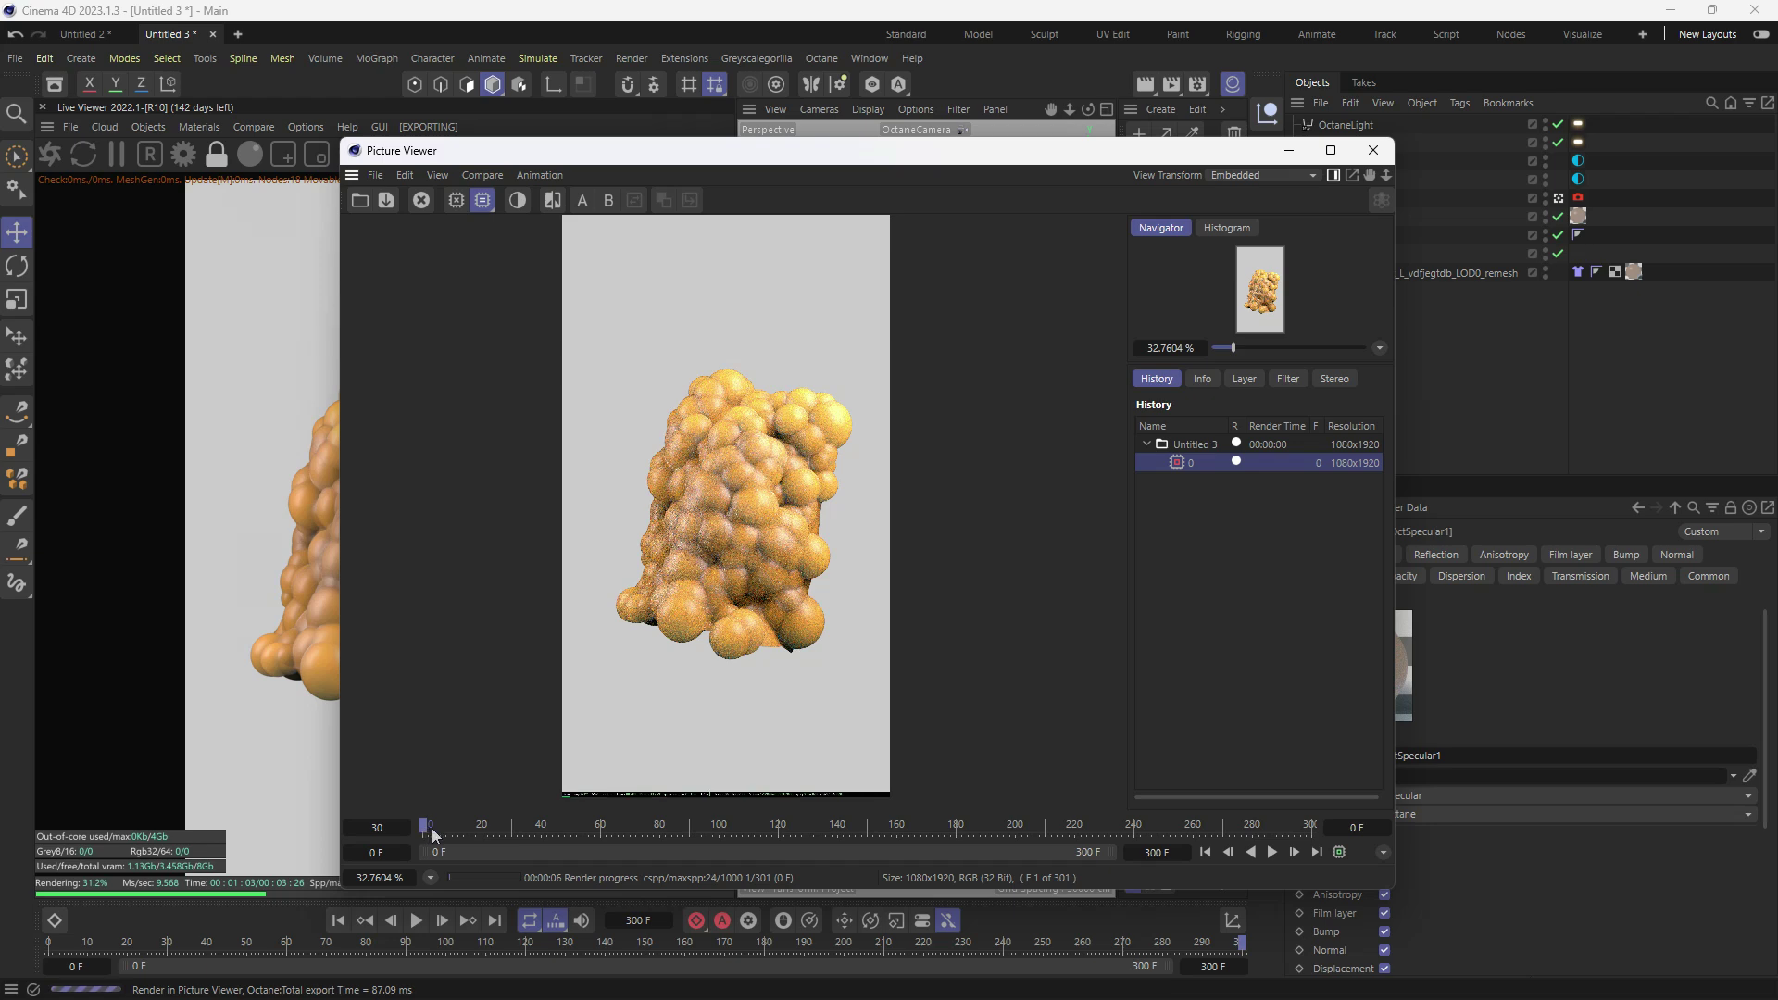
scroll(616, 785, "up", 5)
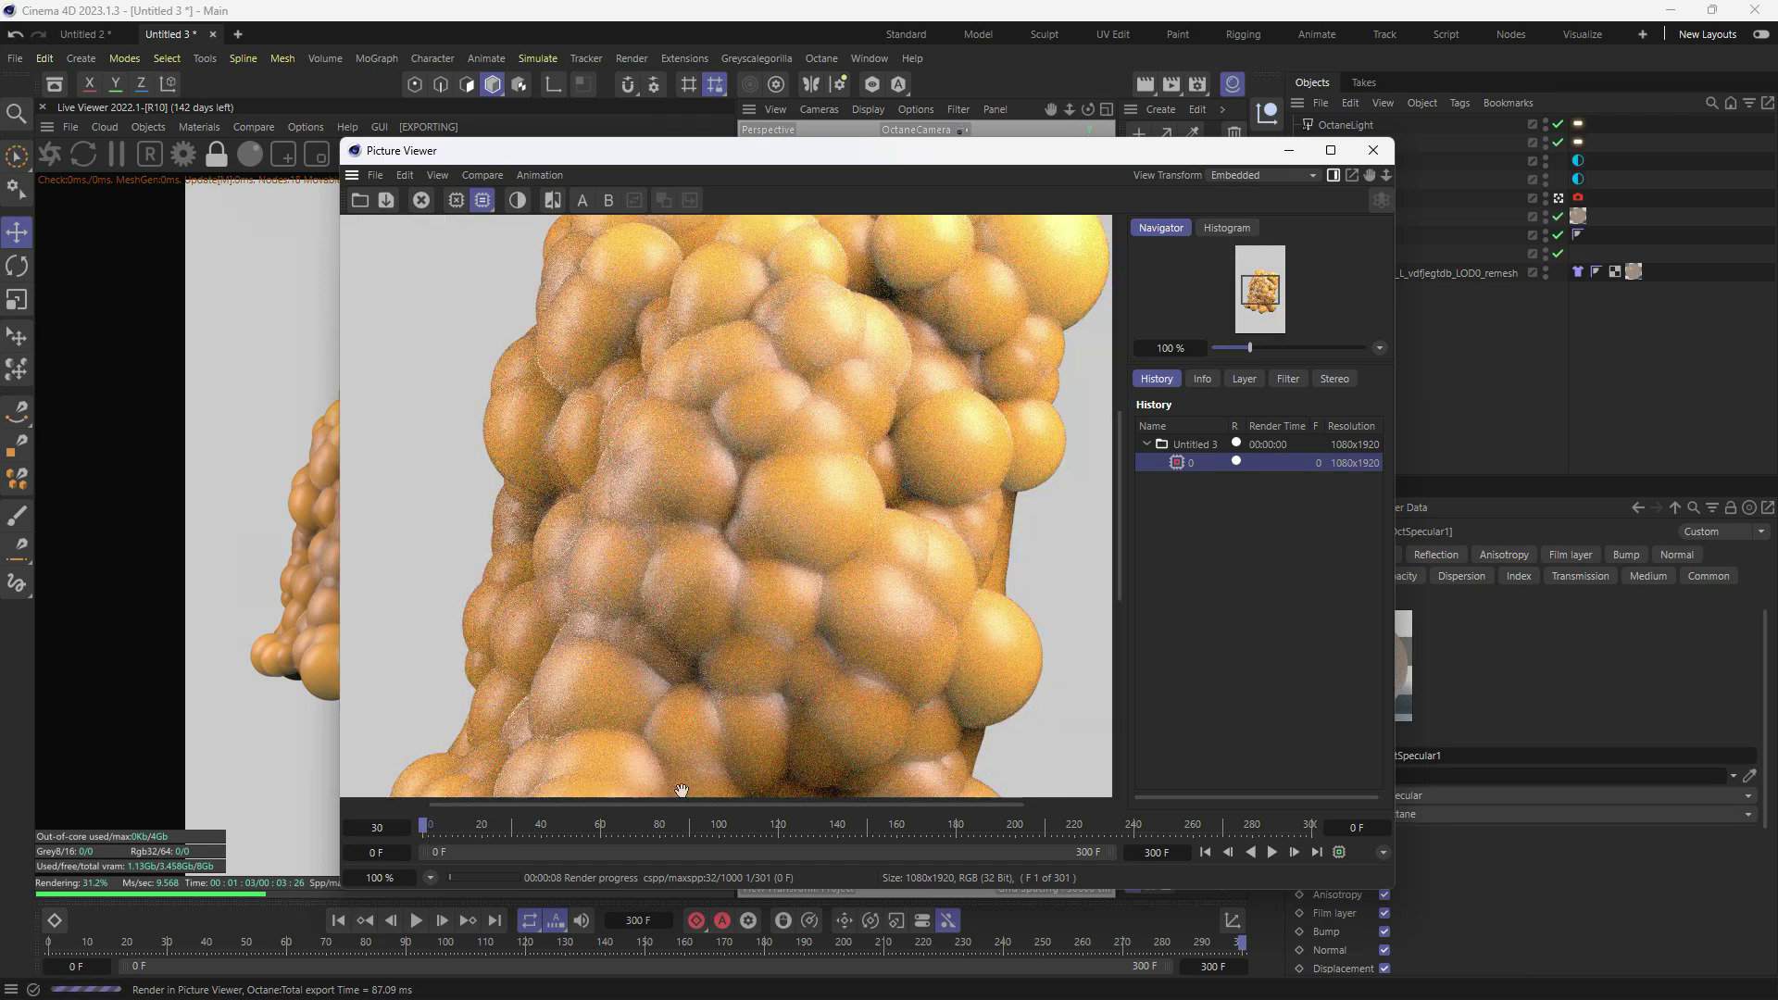